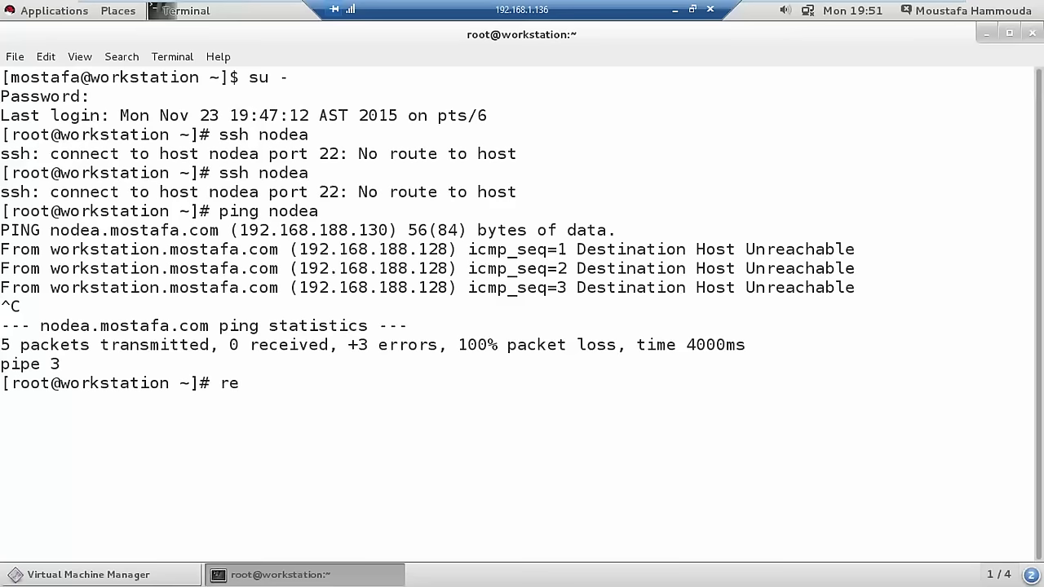
Reboot the workstation with the reboot command and minimize the remote desktop session
text(boot)
key(Return)
click(675, 11)
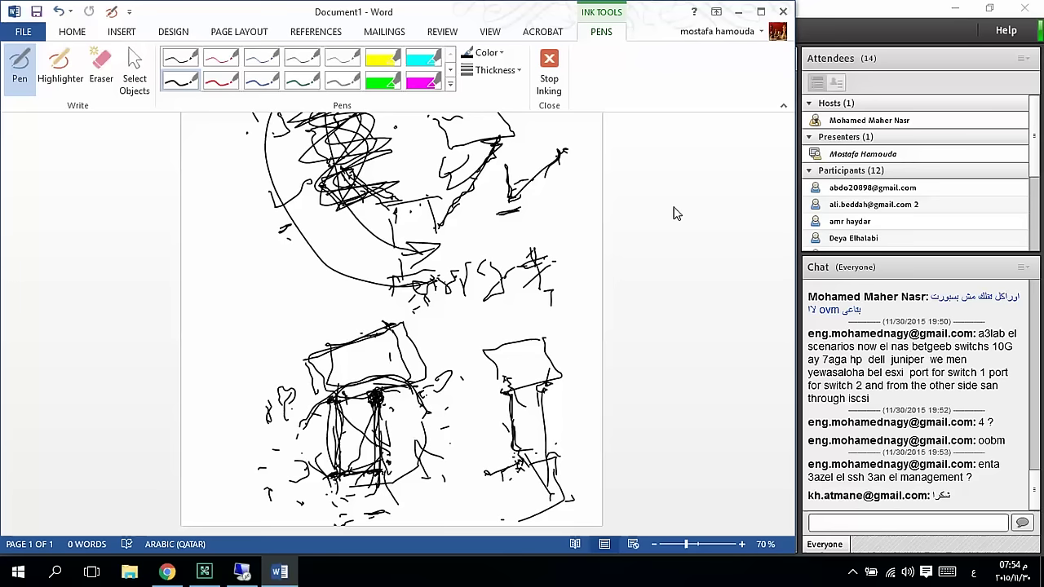
Return to the remote desktop session and sign in to the listed account with the account password
key(alt+Tab)
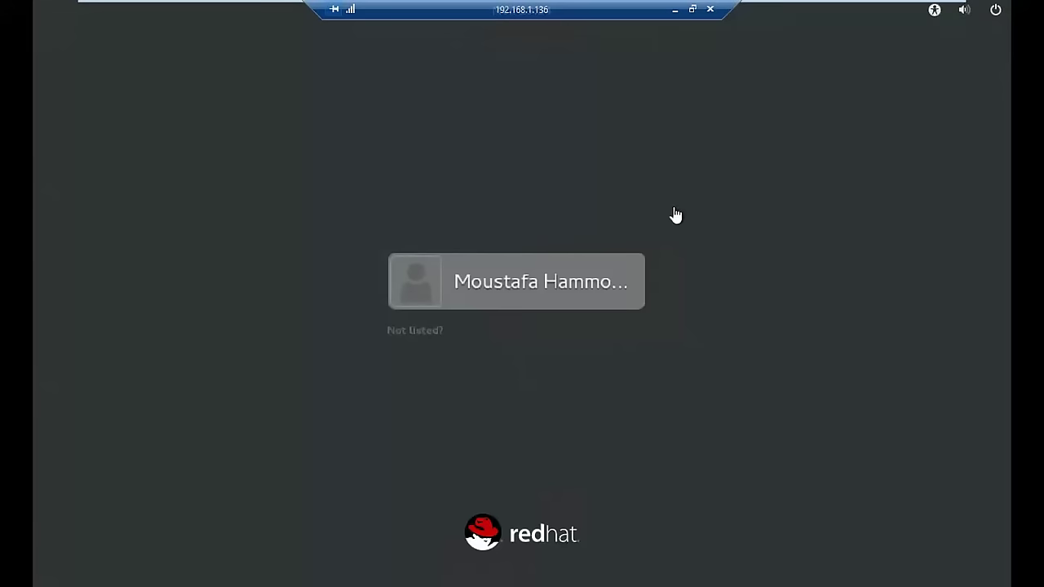
click(521, 292)
text(******)
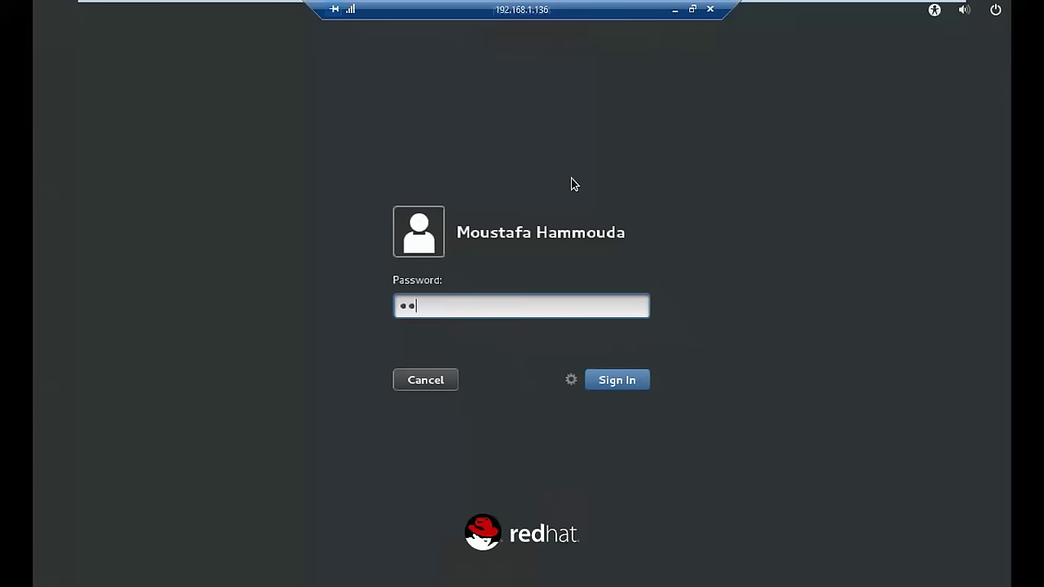
key(Return)
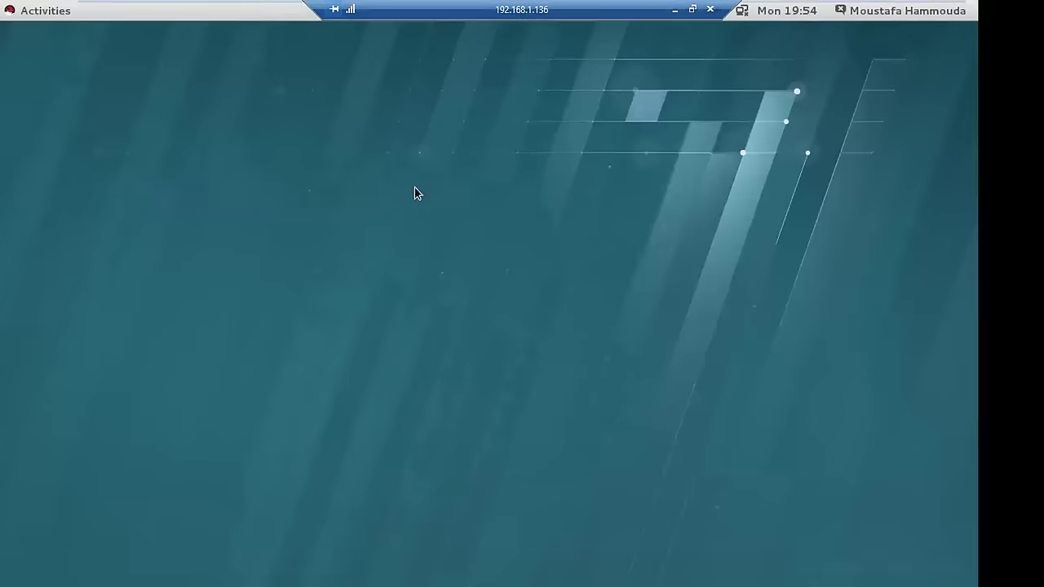
Open a terminal from the desktop, close the Help window and maximize the terminal
click(33, 16)
click(223, 156)
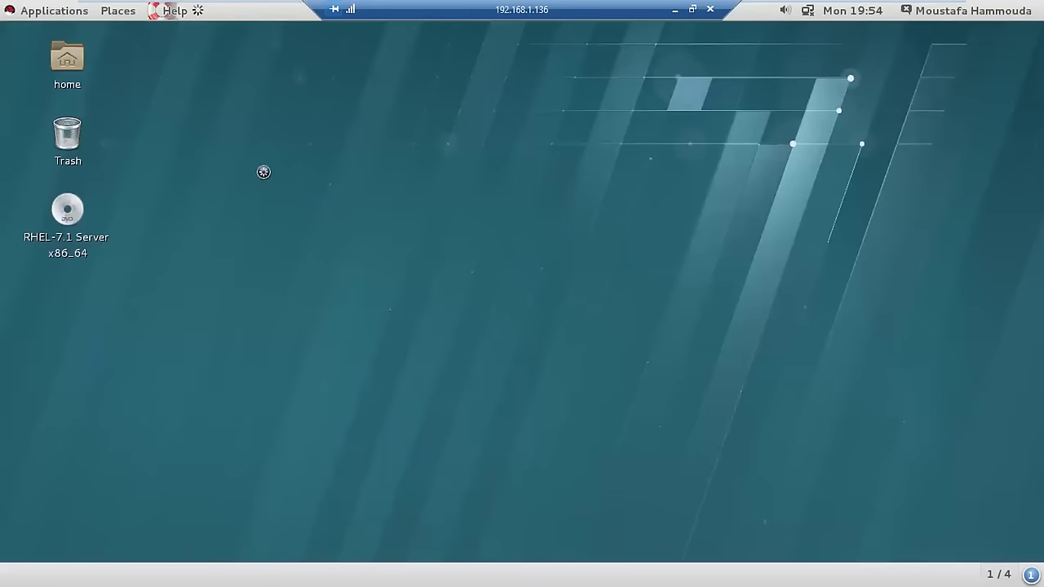
right_click(263, 171)
click(286, 212)
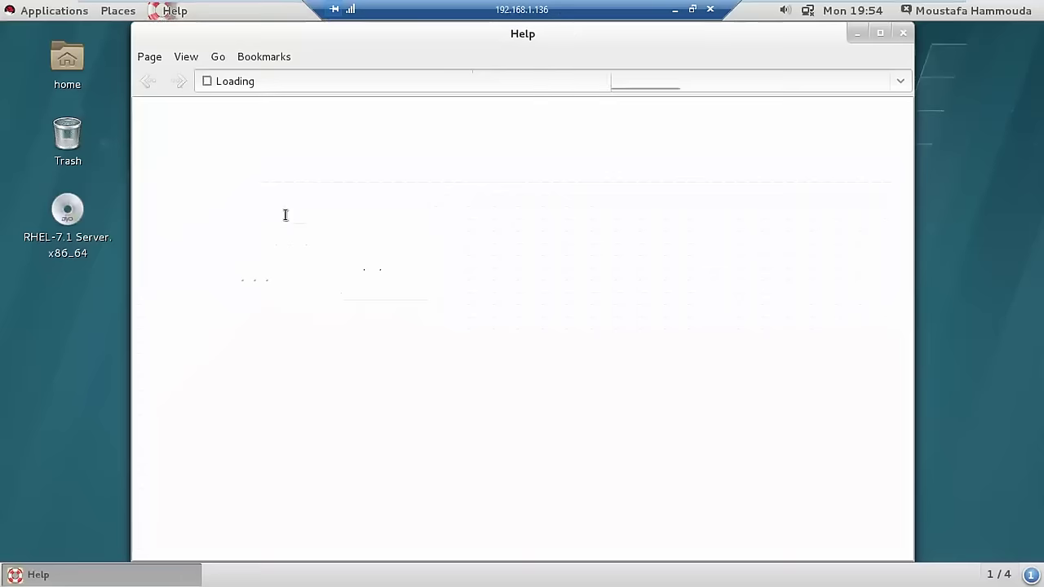
click(904, 32)
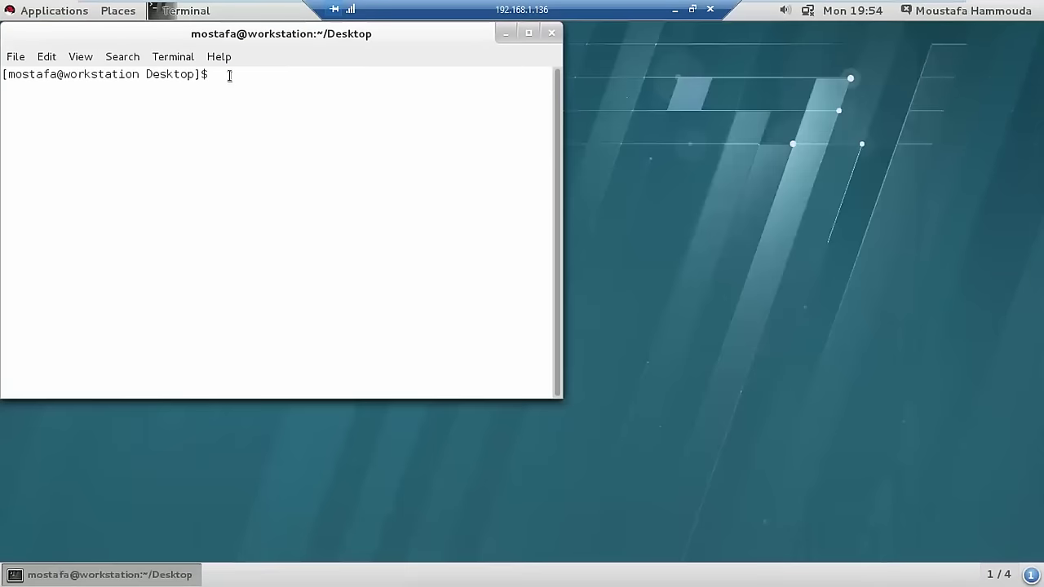
double_click(235, 37)
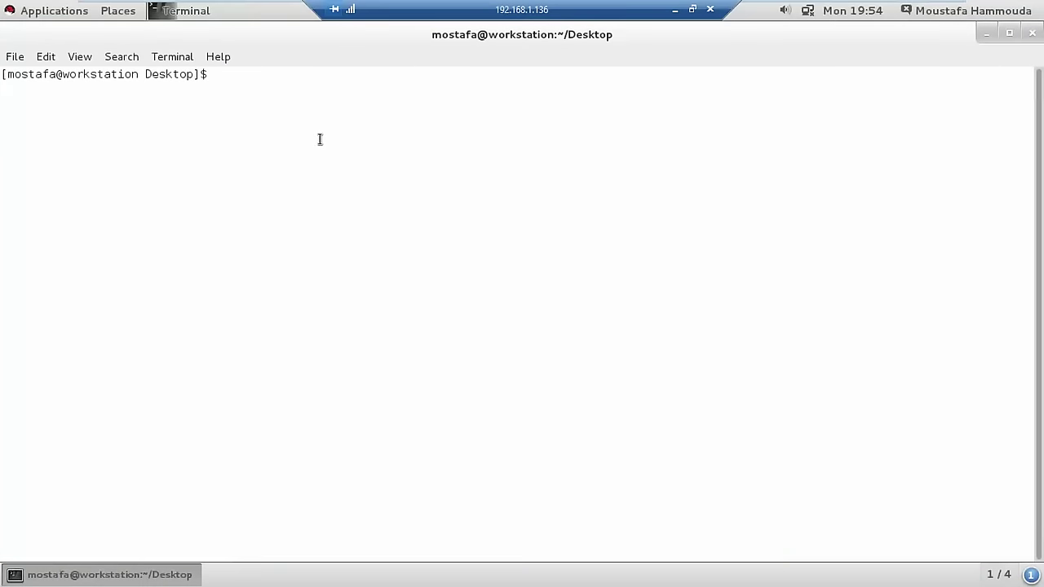
Switch to the root account with su -, entering the root password, and enlarge the terminal text
text(su -)
key(Return)
key(ctrl+plus)
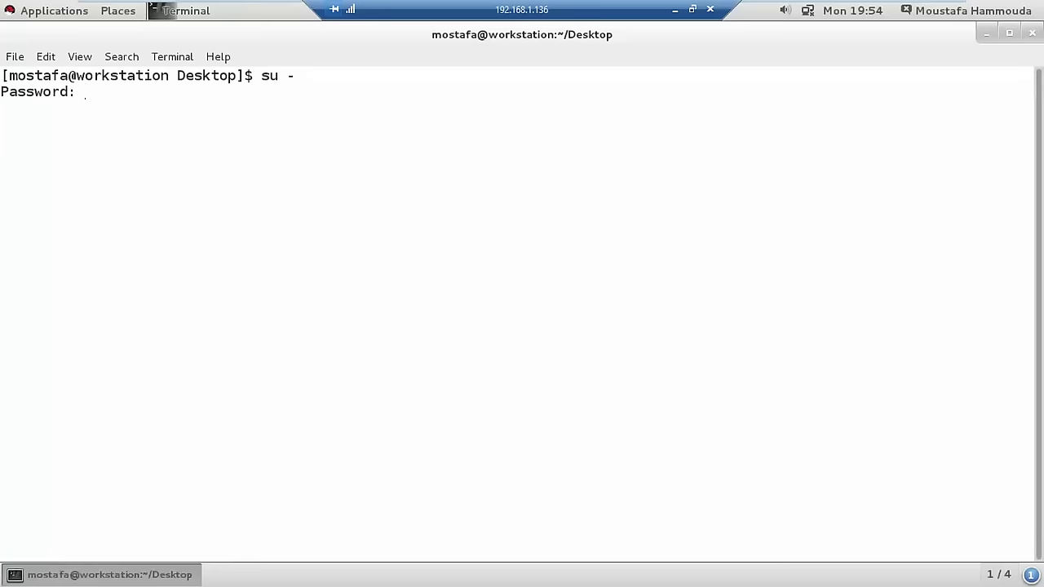
key(Return)
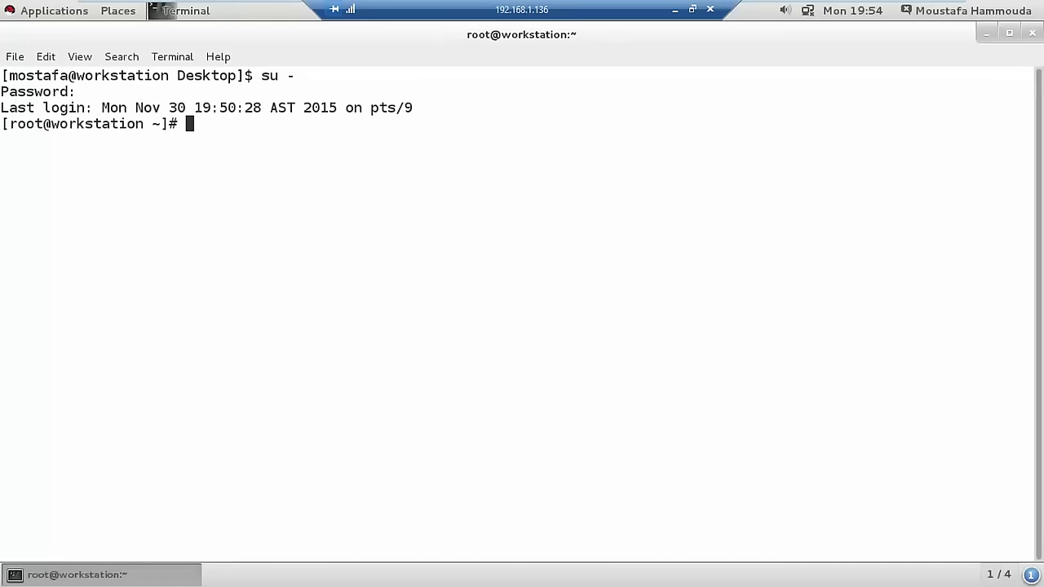
List the running virtual machines with virsh list
key(Return)
key(Return)
text(virsh list)
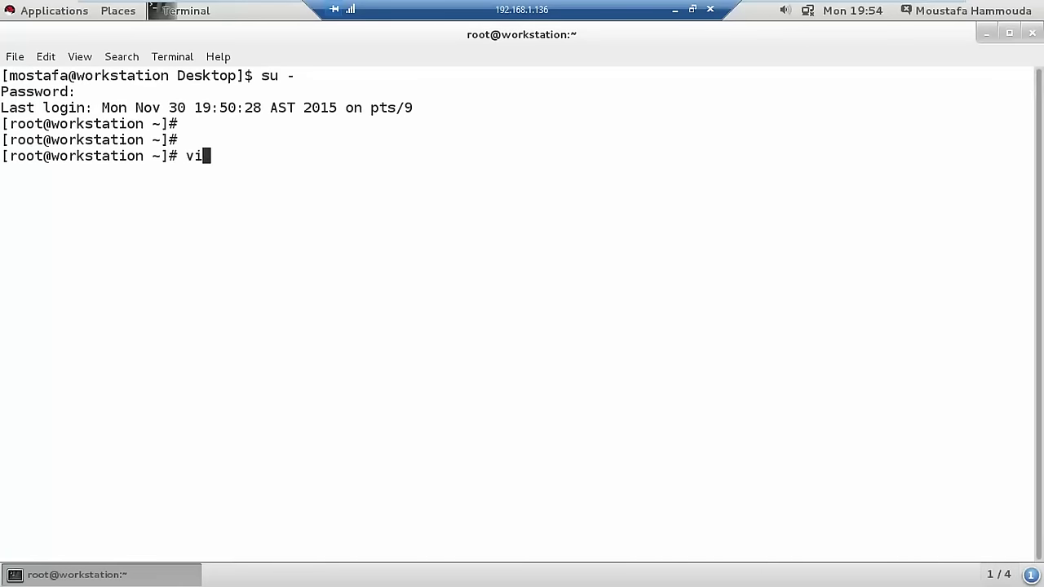
key(Return)
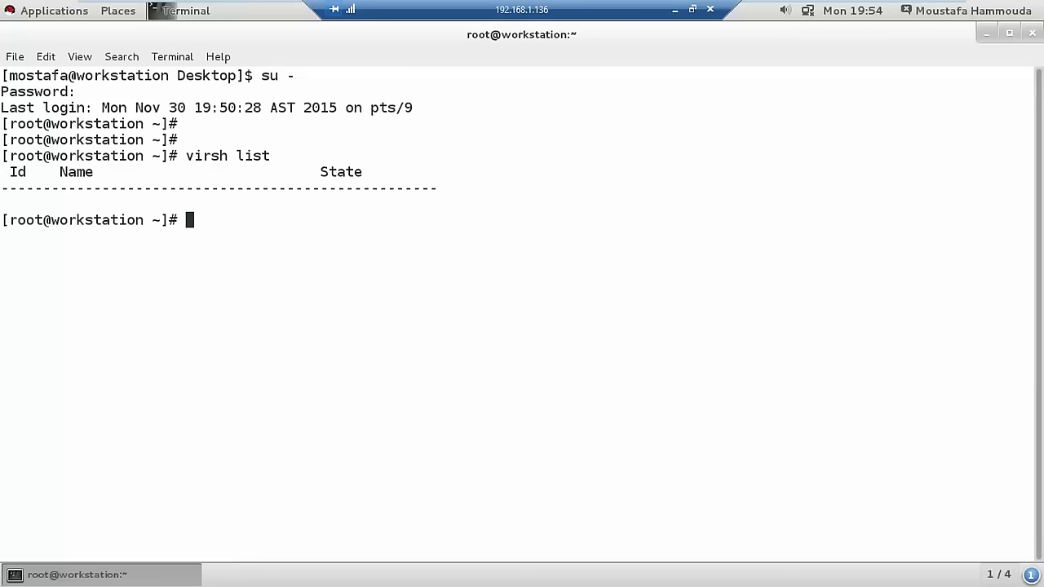
Start the noded virtual machine with virsh start noded
text(virsh star)
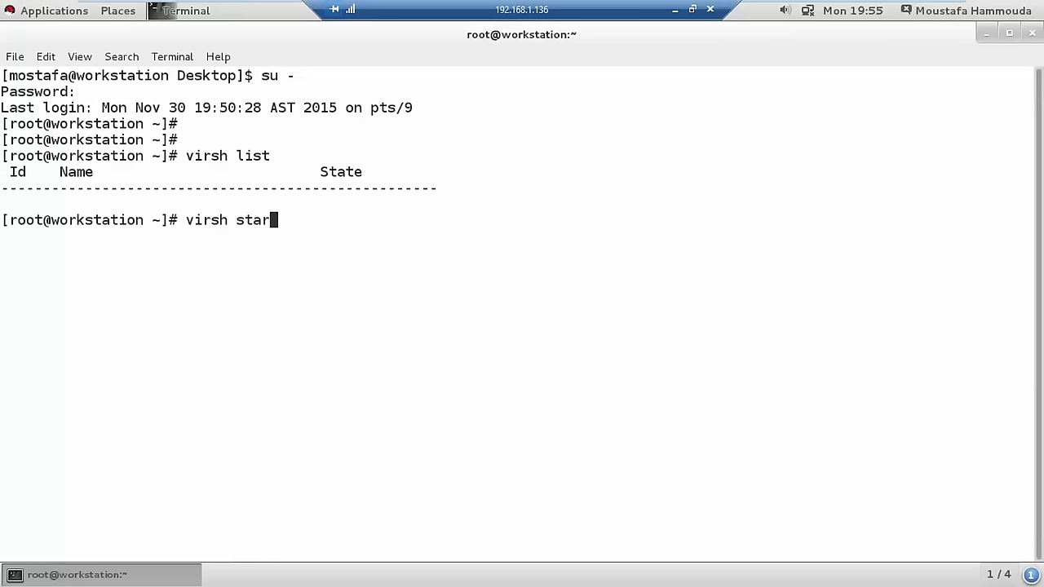
text(t noded)
key(Return)
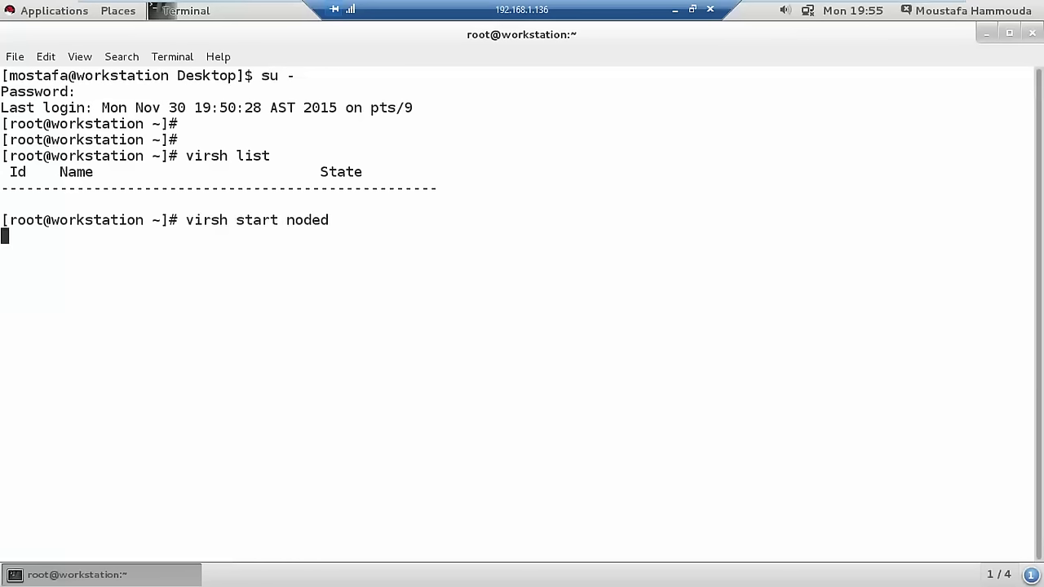
key(Return)
key(Return)
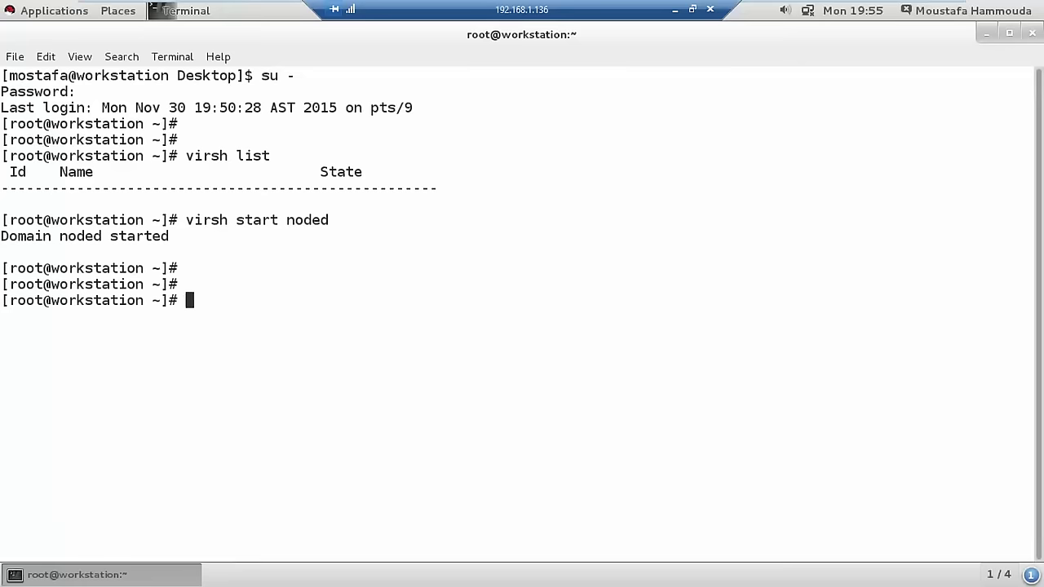
Run virsh list again to check the state of the noded virtual machine
key(Return)
text(virsh li)
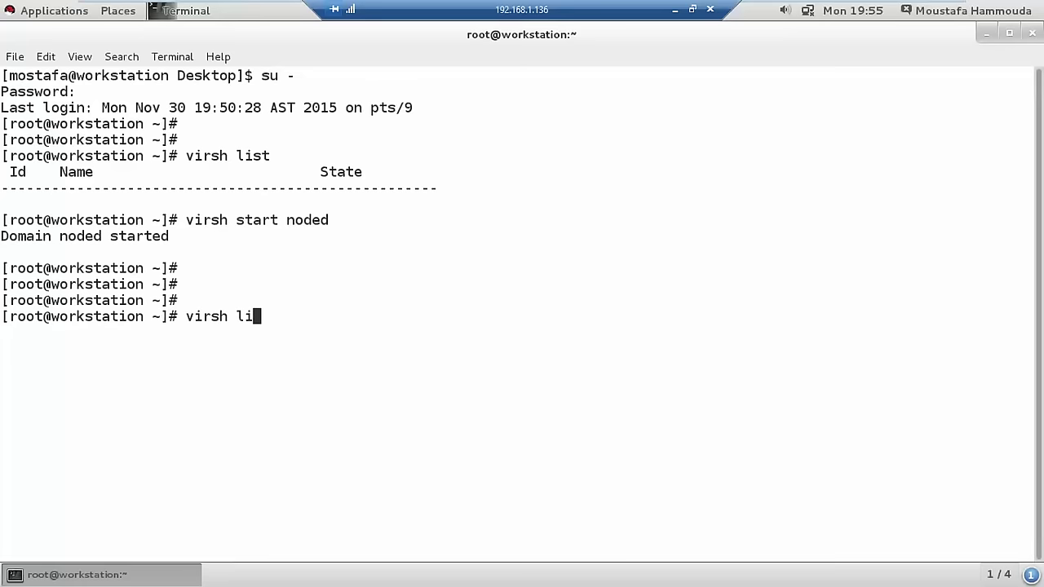
text(st)
key(Return)
key(Return)
key(Return)
key(Return)
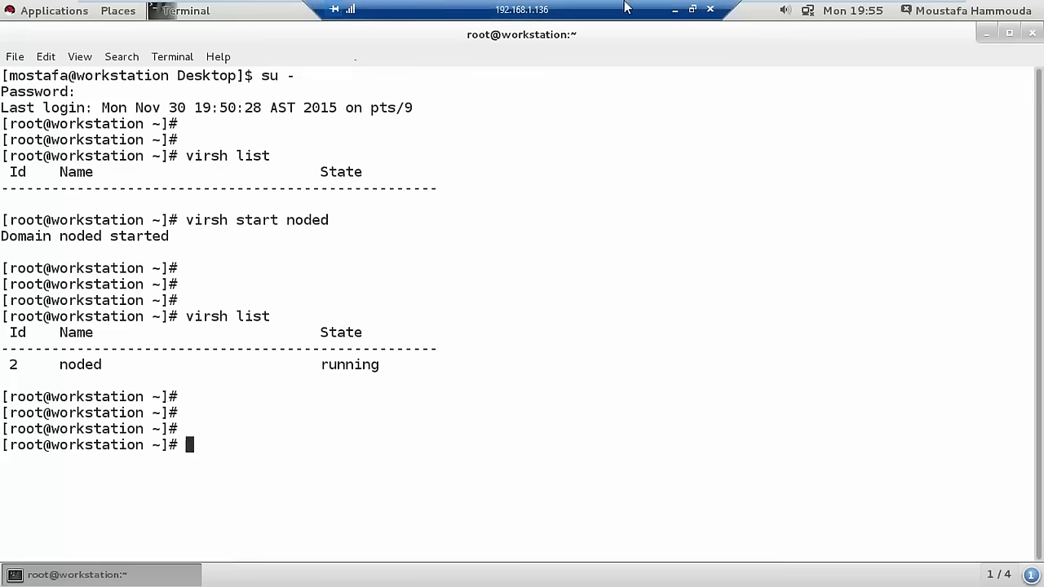
Minimize and reopen the remote session, and try to start the noded virtual machine again with virsh
click(676, 10)
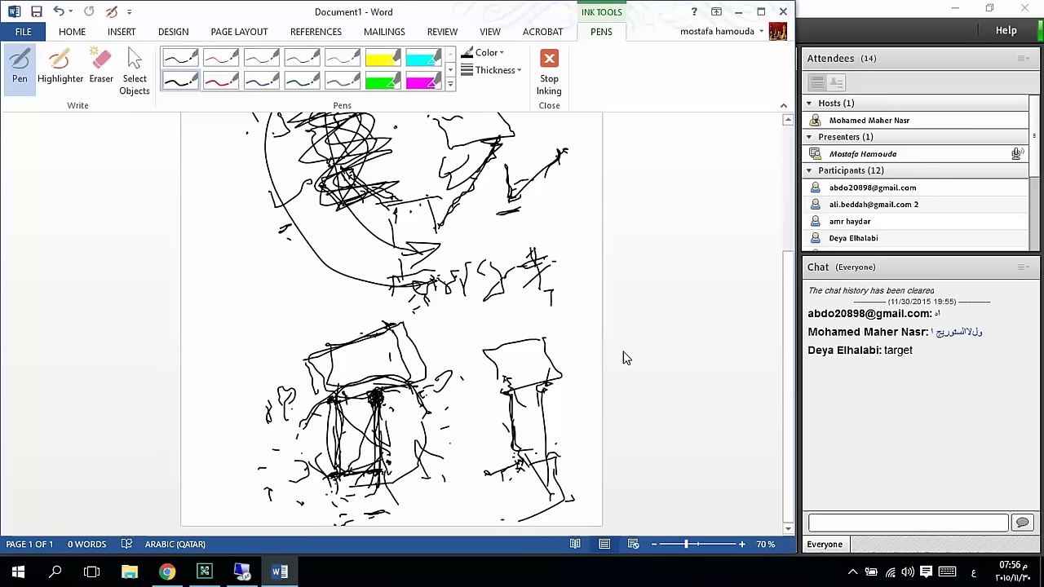
click(242, 574)
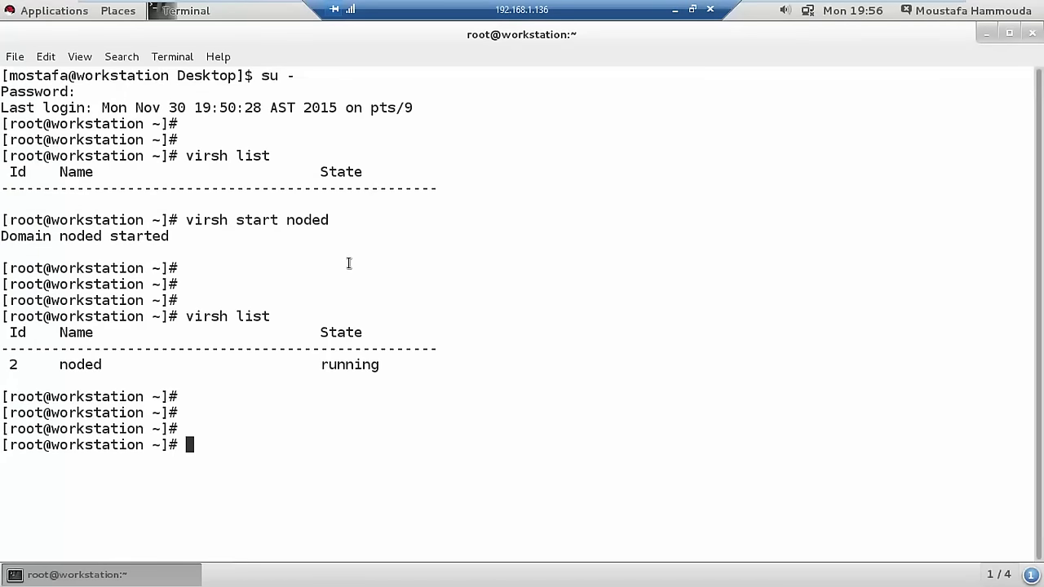
key(Up)
key(Up)
key(BackSpace)
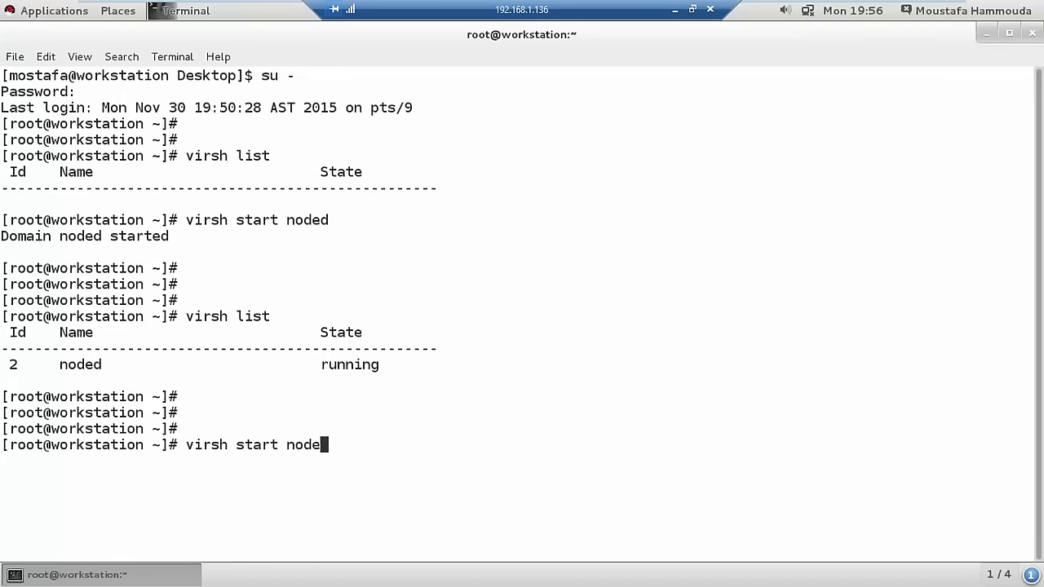
text(d)
key(Return)
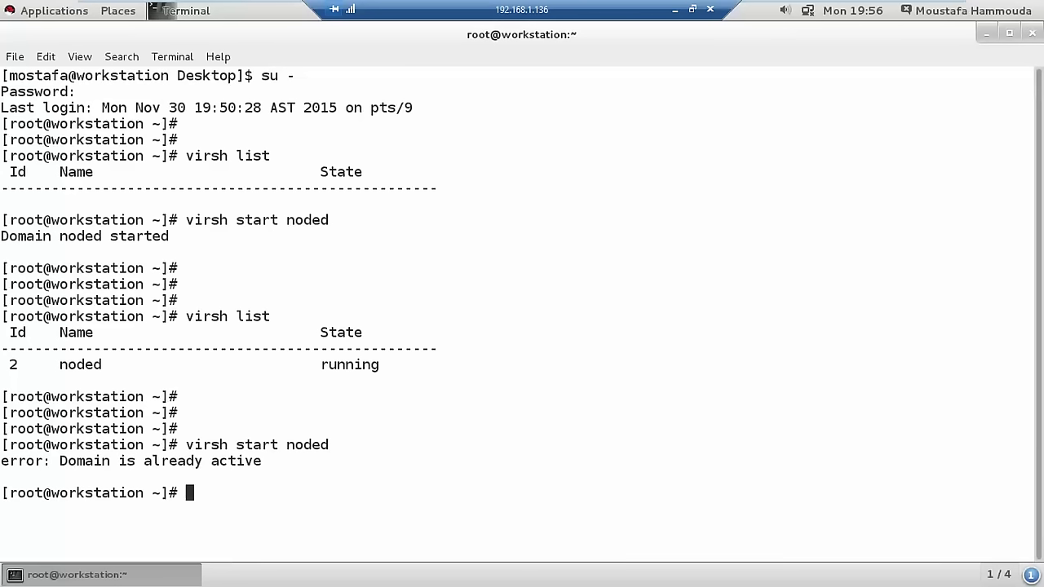
Start the nodea virtual machine with virsh start nodea, clearing the terminal screen first
key(Up)
key(BackSpace)
text(art nodea)
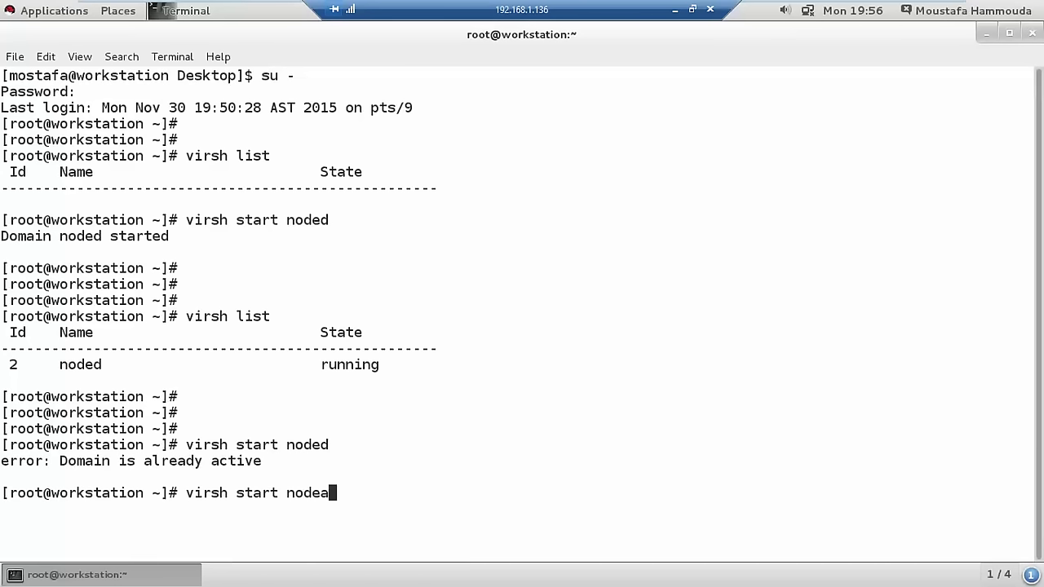
key(ctrl+l)
key(Return)
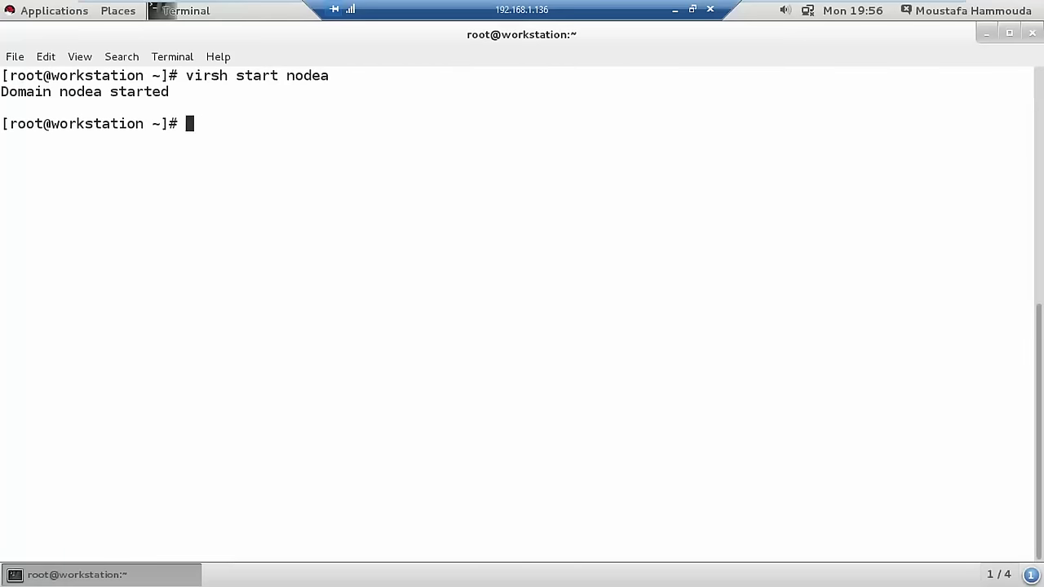
Run virsh list to check the state of both nodea and noded
key(Up)
key(Up)
key(Up)
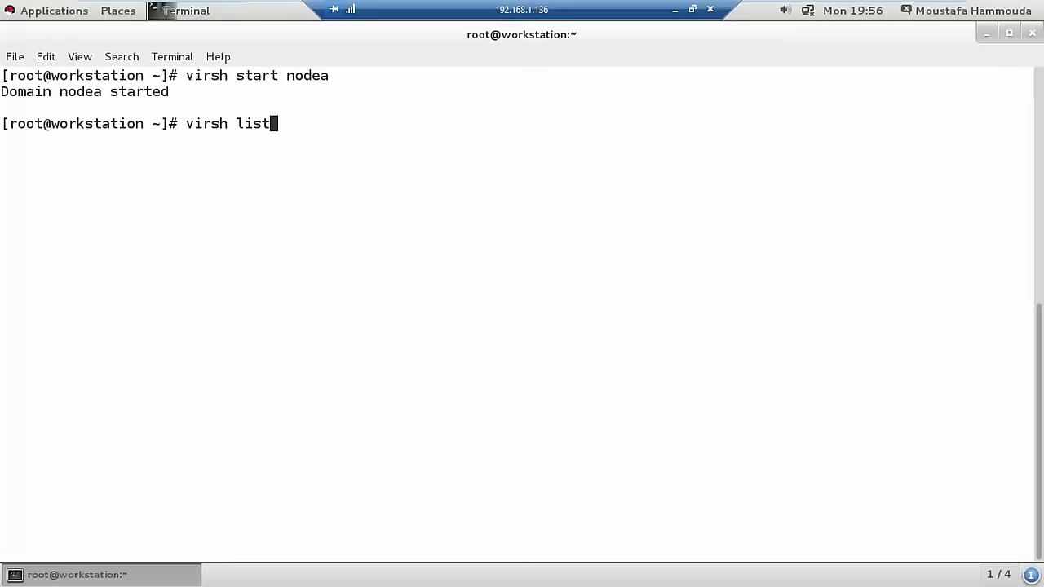
key(Return)
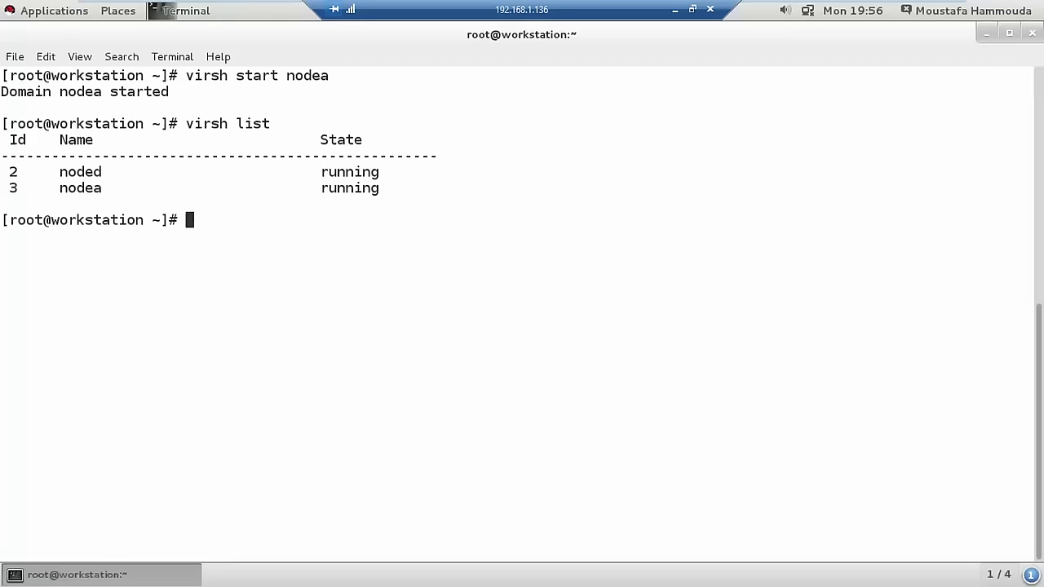
Minimize and reopen the remote session, and start an SSH connection to nodea as root
click(675, 11)
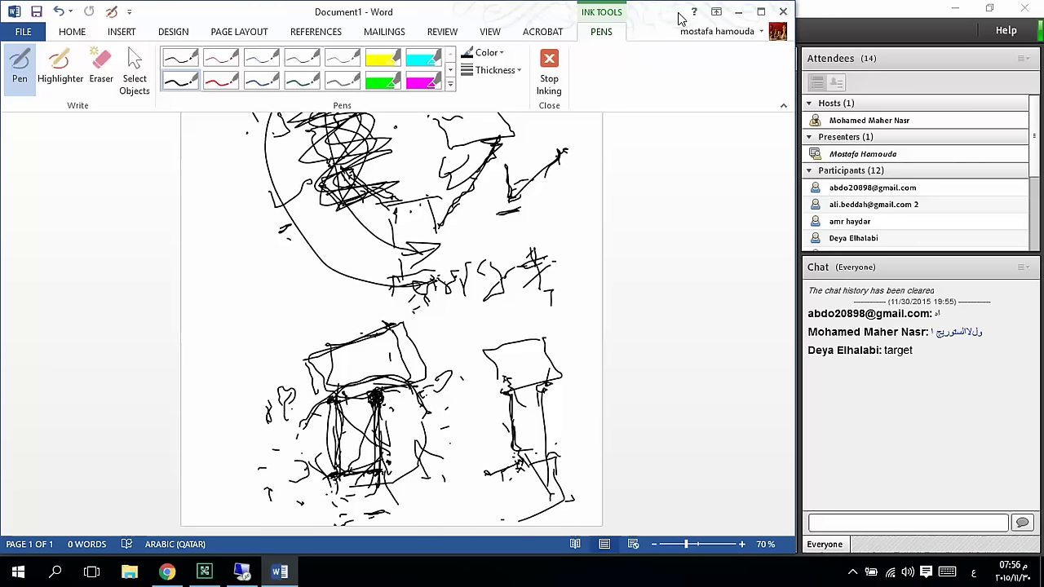
key(alt+Tab)
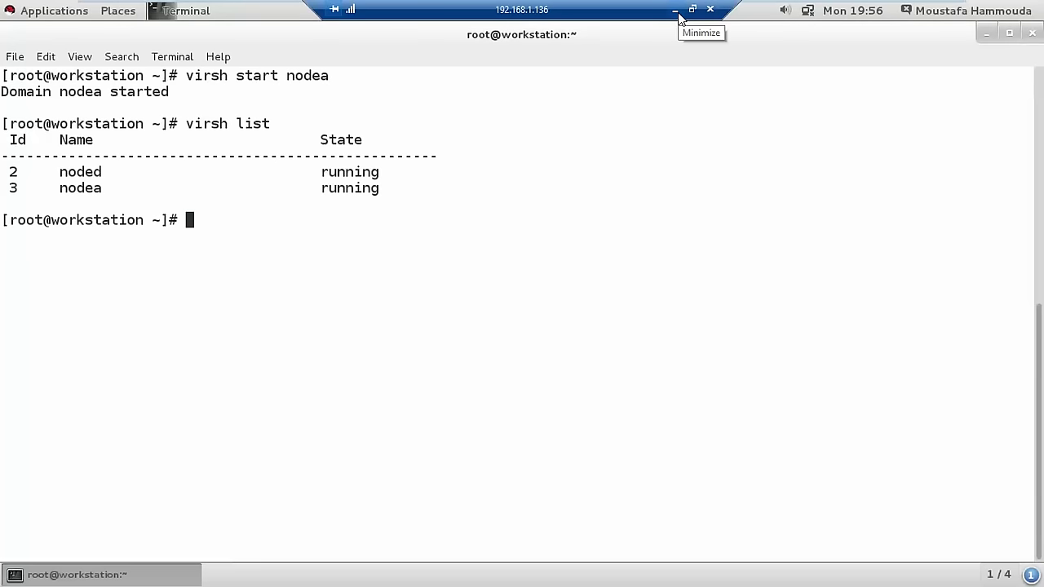
text(ssh nodea)
key(Return)
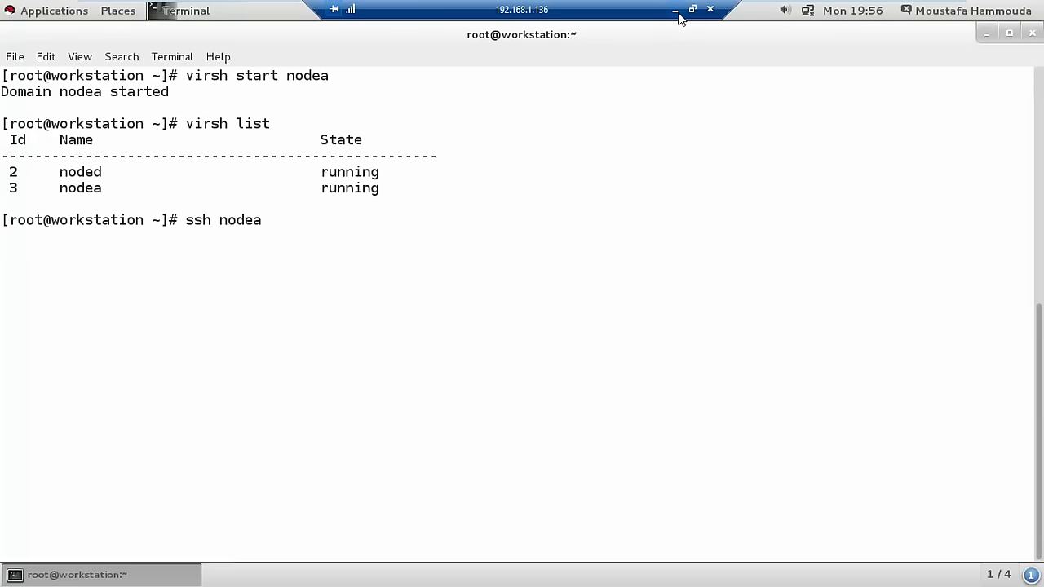
Open a second terminal tab and enlarge its text by two zoom levels
key(ctrl+shift+t)
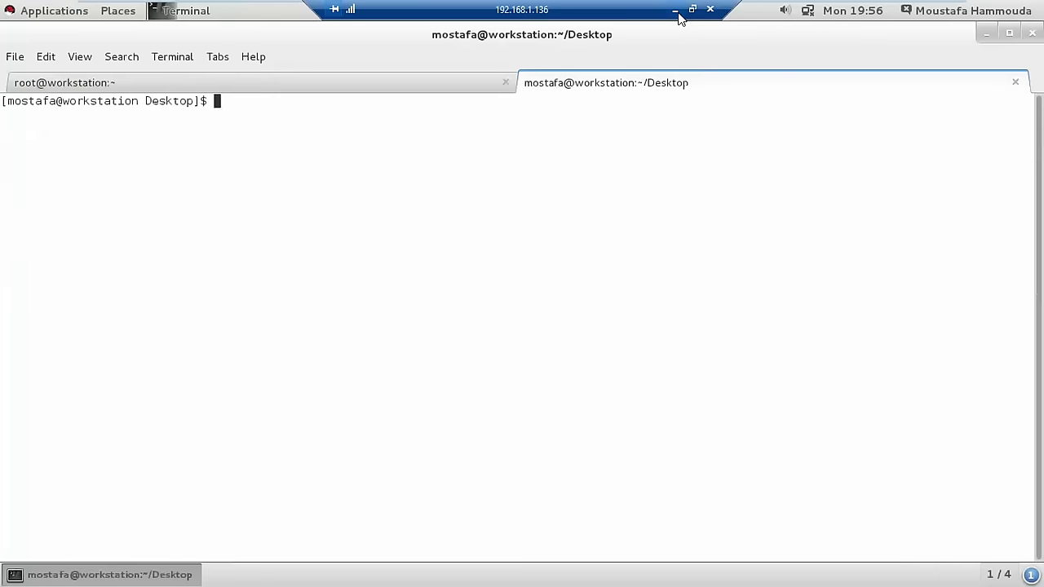
key(ctrl+plus)
key(ctrl+plus)
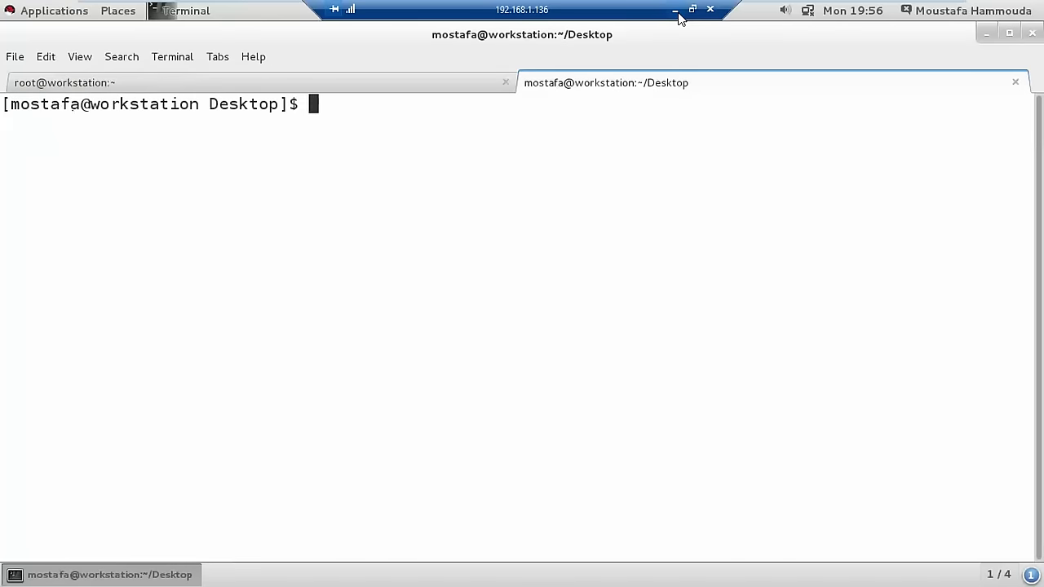
Try to connect to noded over SSH from the regular account, accepting its host key, and cancel at the password prompt
text(ssh)
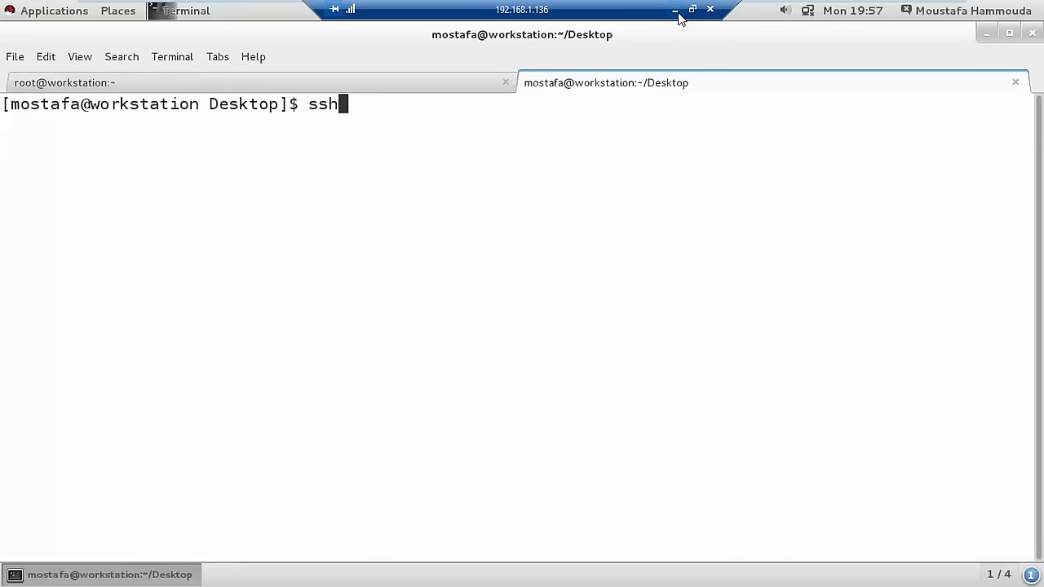
text( nodeb)
key(BackSpace)
text(d)
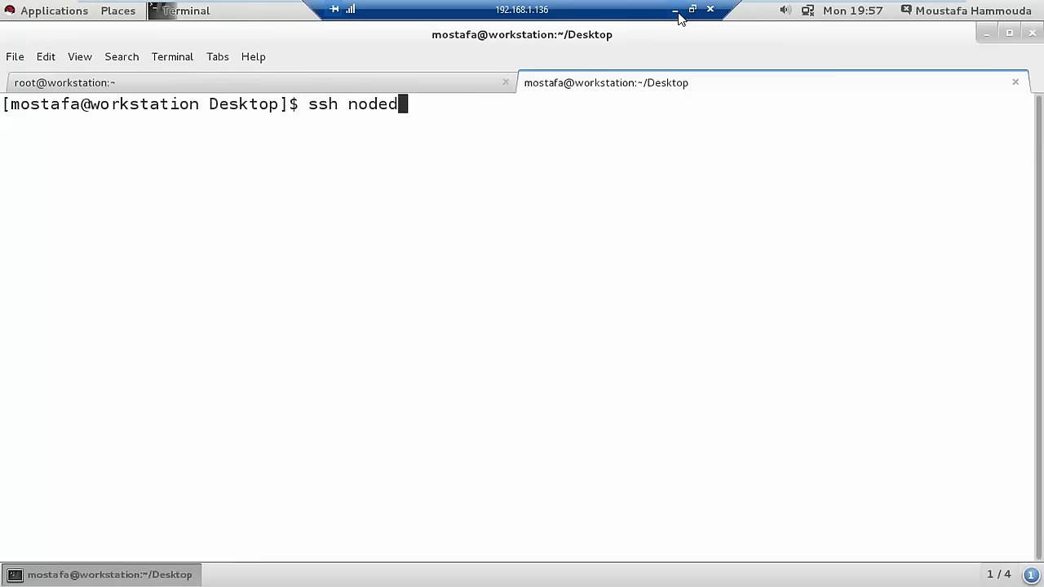
key(Return)
text(yes)
key(Return)
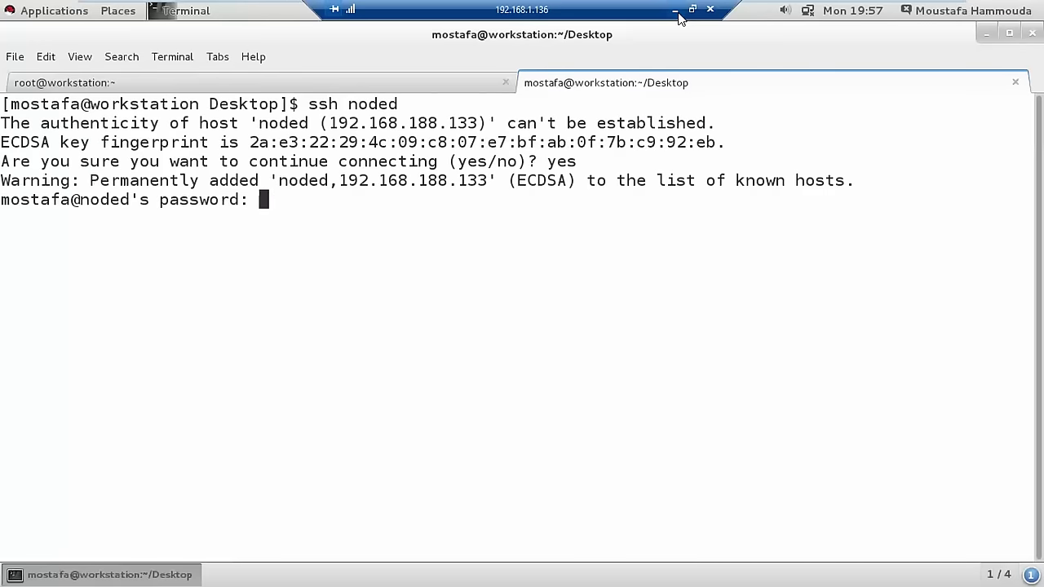
key(ctrl+c)
Switch to the root account with su -, entering the root password
text(su -)
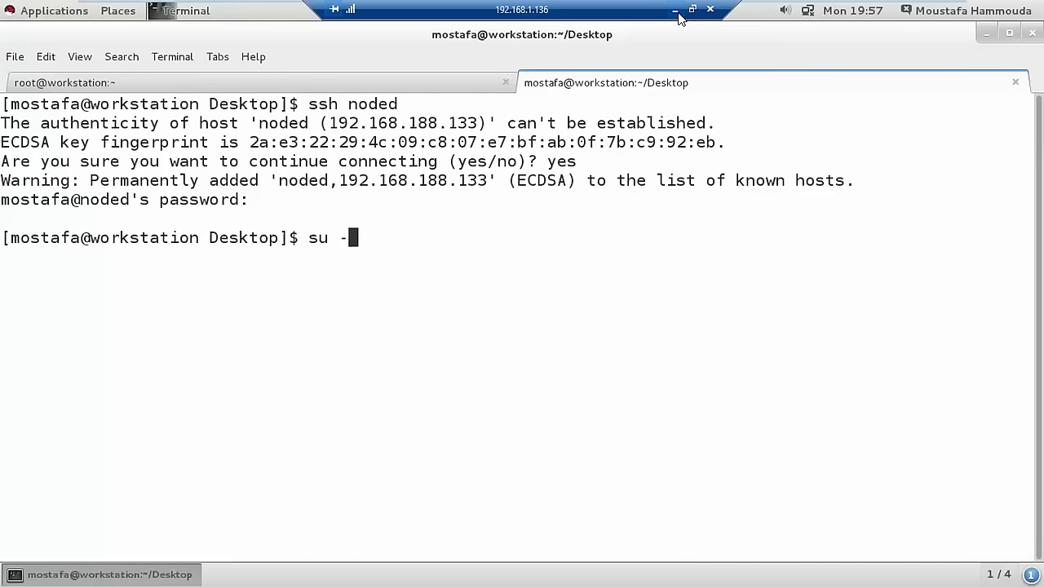
key(Return)
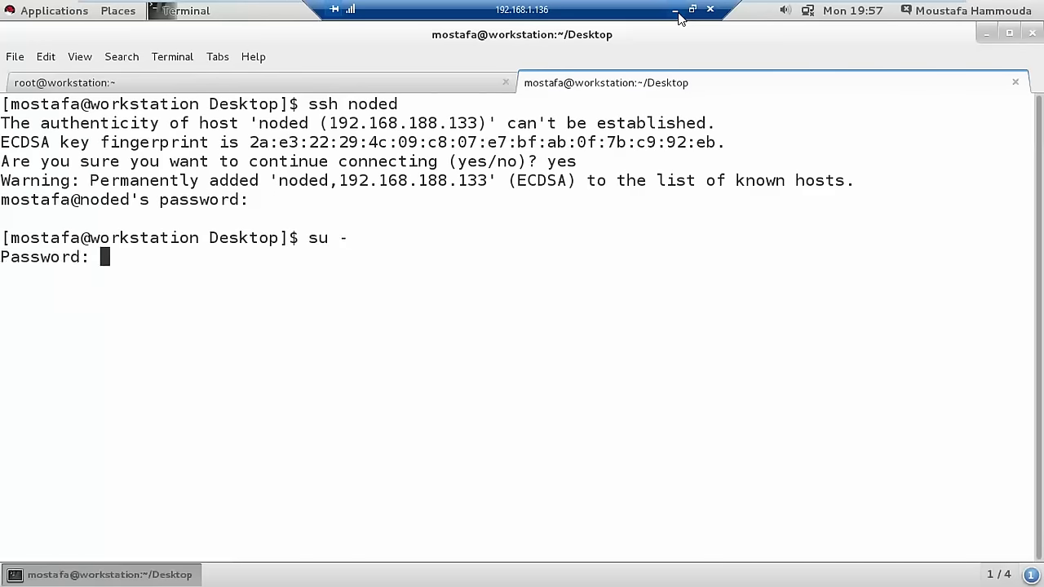
key(Return)
Connect to noded over SSH from the root account and clear the earlier terminal output
text(ssh nod)
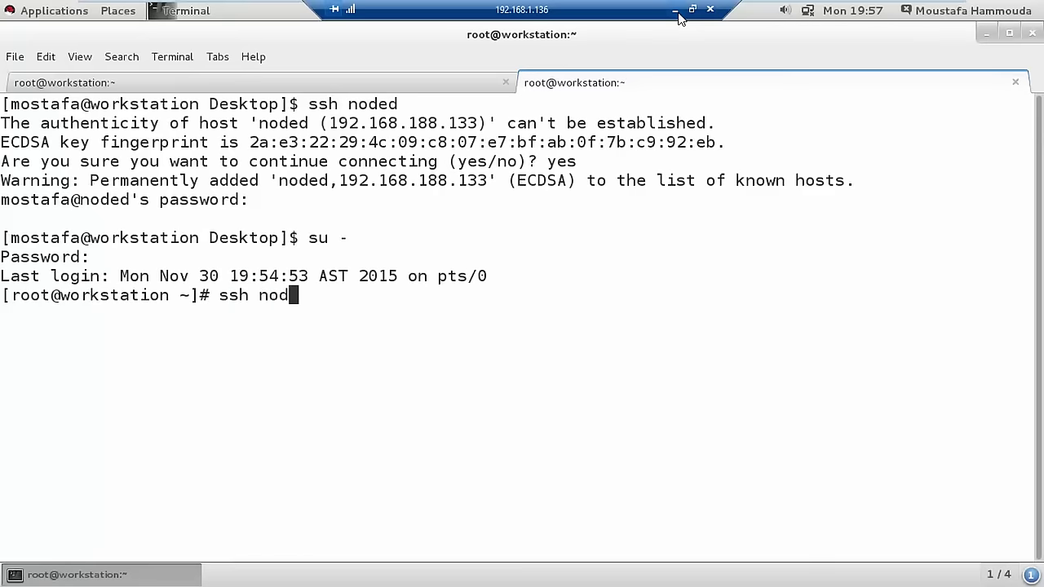
text(ed)
key(ctrl+l)
key(Return)
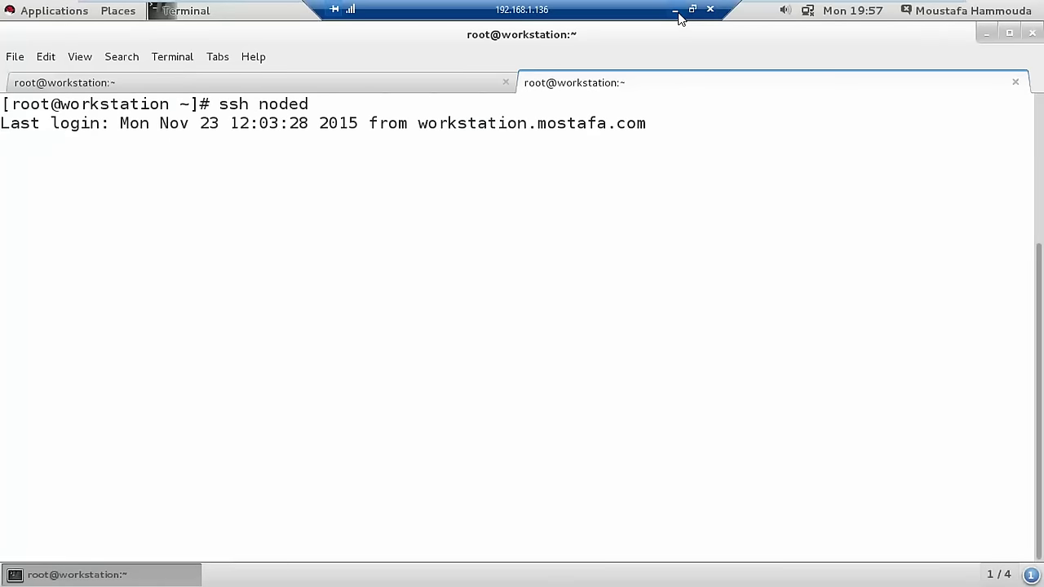
key(Return)
key(Return)
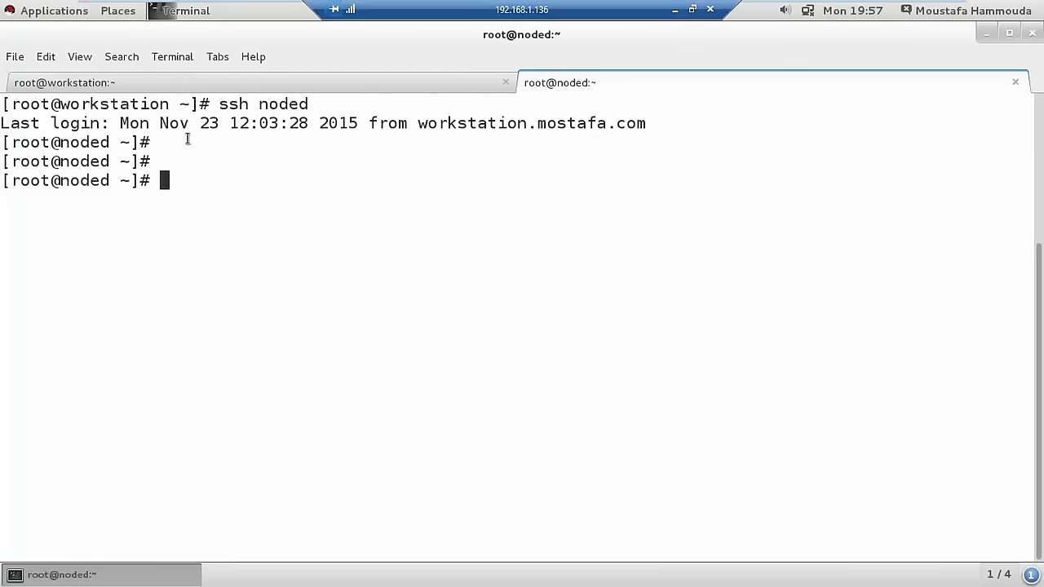
Clear the first terminal tab and connect to nodea over SSH as root
click(233, 82)
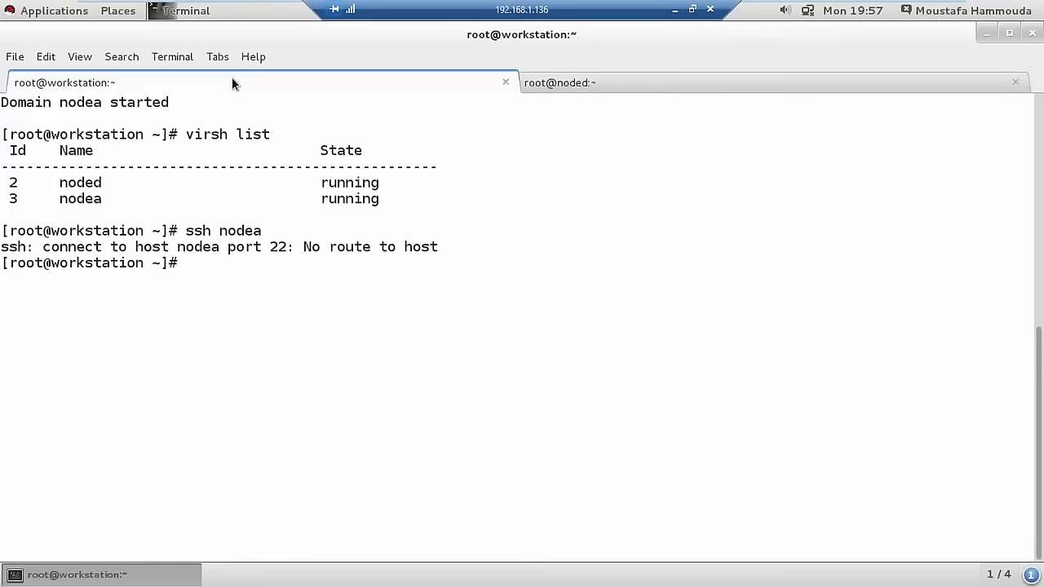
key(ctrl+l)
text(ssh nodea)
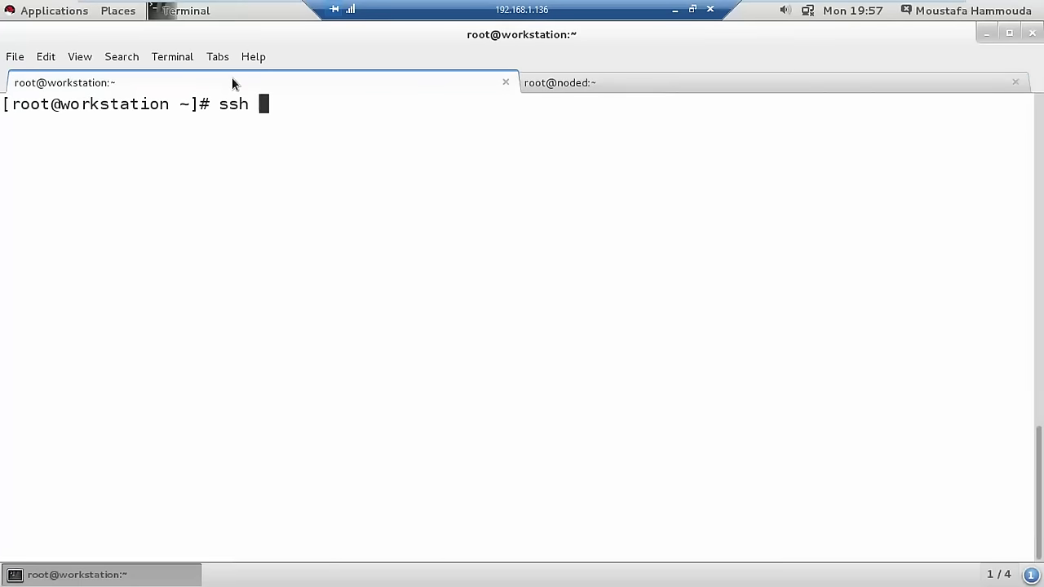
key(Return)
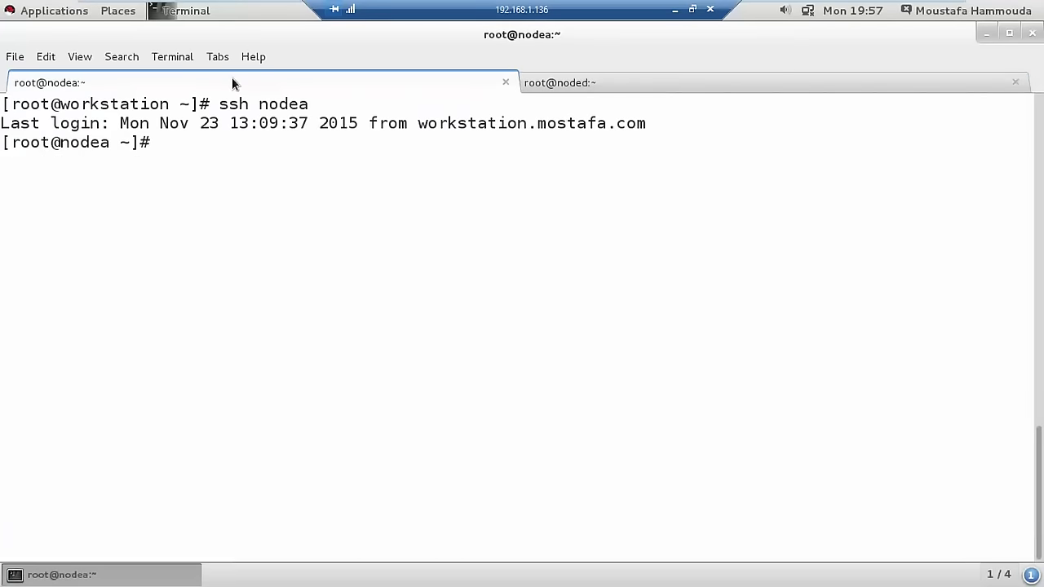
key(Return)
key(Return)
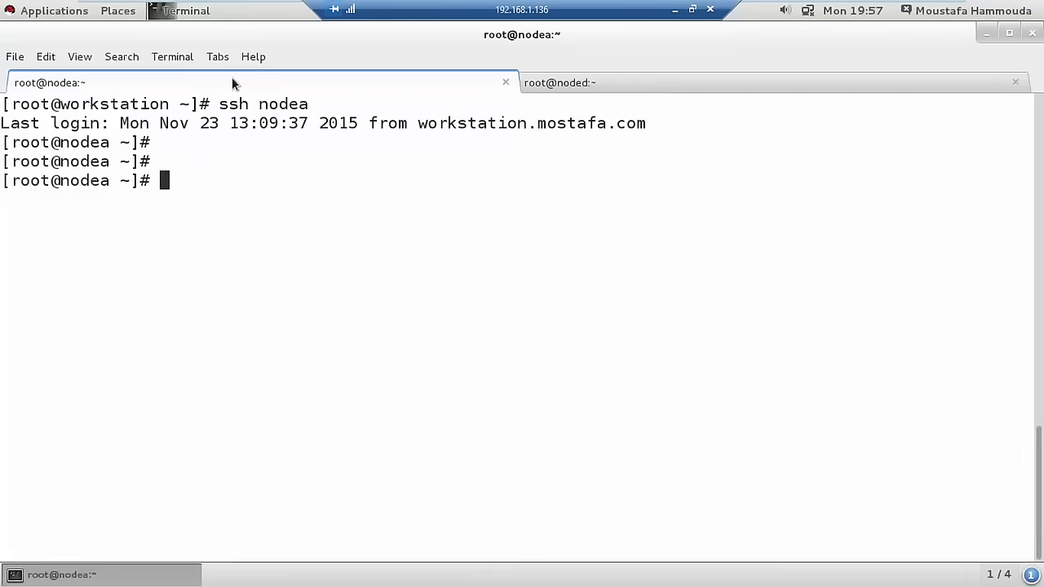
key(Up)
key(Up)
key(Up)
key(Up)
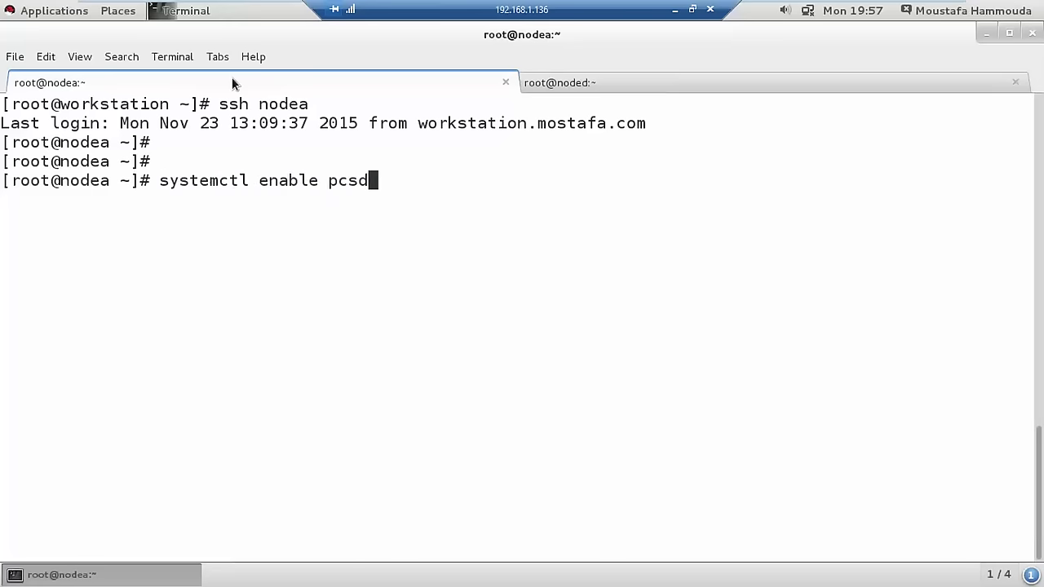
key(Down)
key(Down)
key(Down)
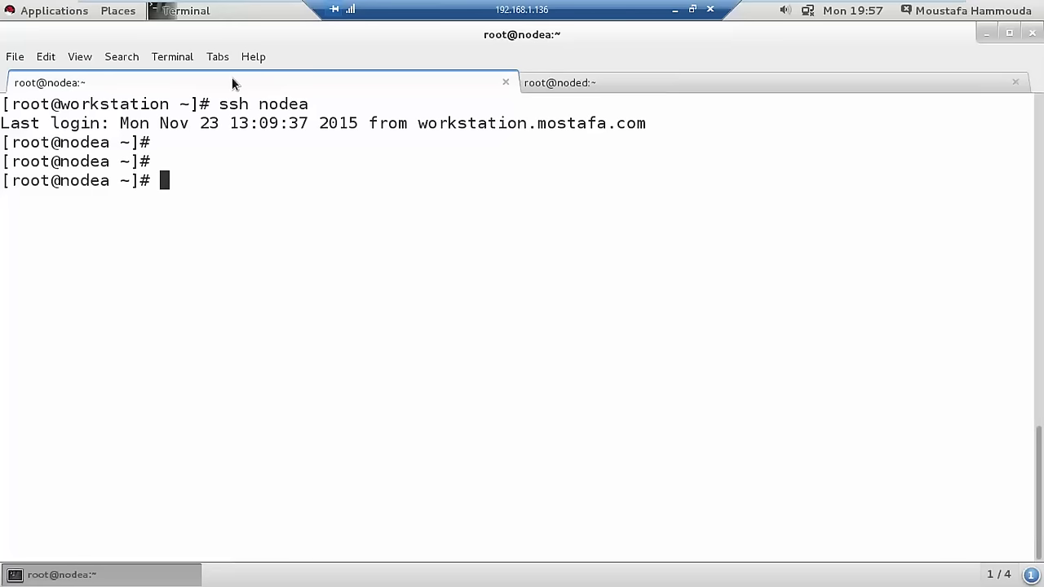
Run ifconfig on nodea and examine the addresses of its ens9 and eth0 interfaces
text(ifc)
key(BackSpace)
key(BackSpace)
key(BackSpace)
text(ifconfig)
key(Return)
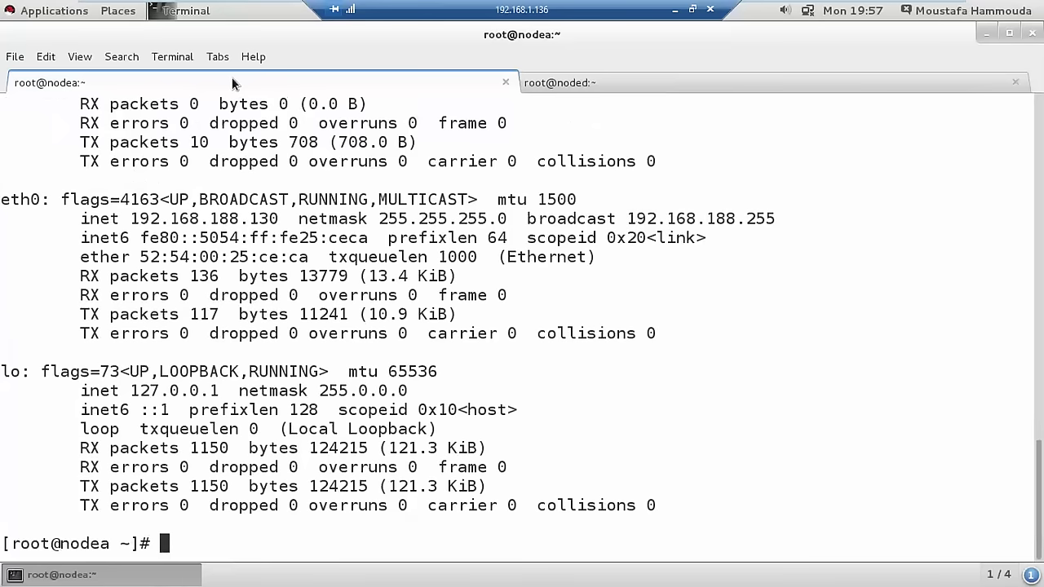
scroll(245, 276, up, 1)
scroll(245, 276, up, 1)
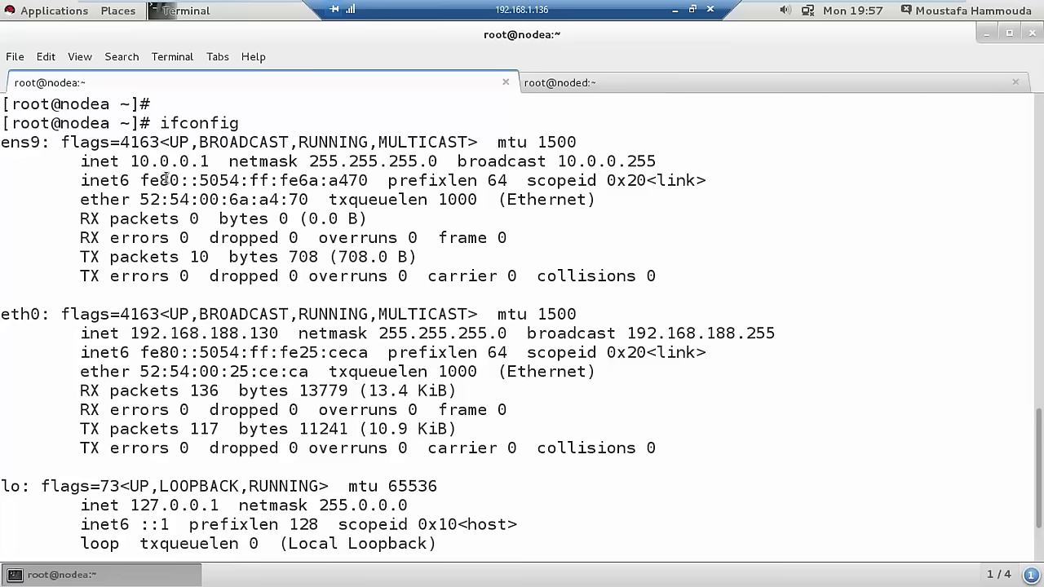
click(675, 9)
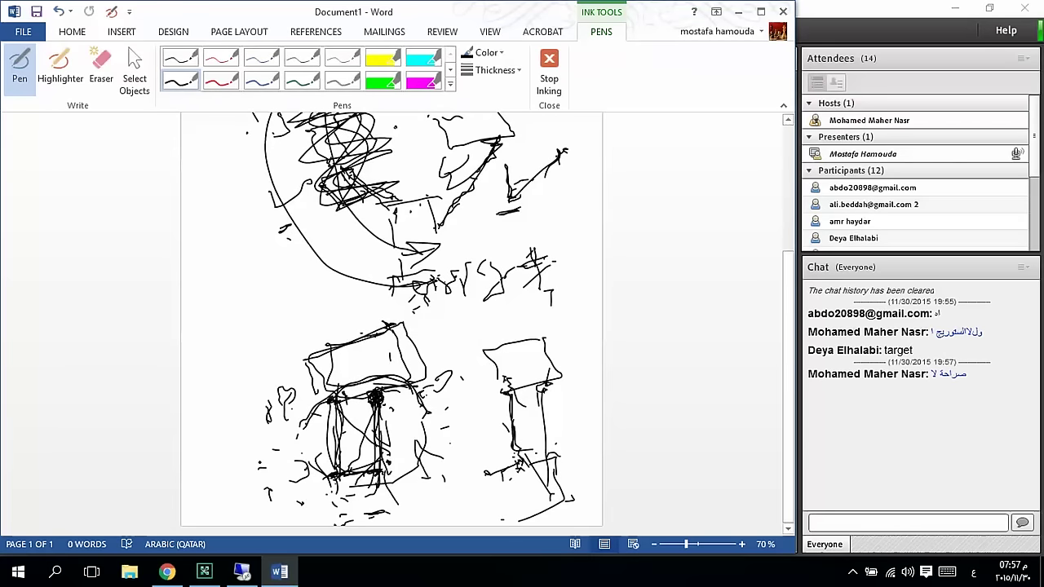
click(241, 574)
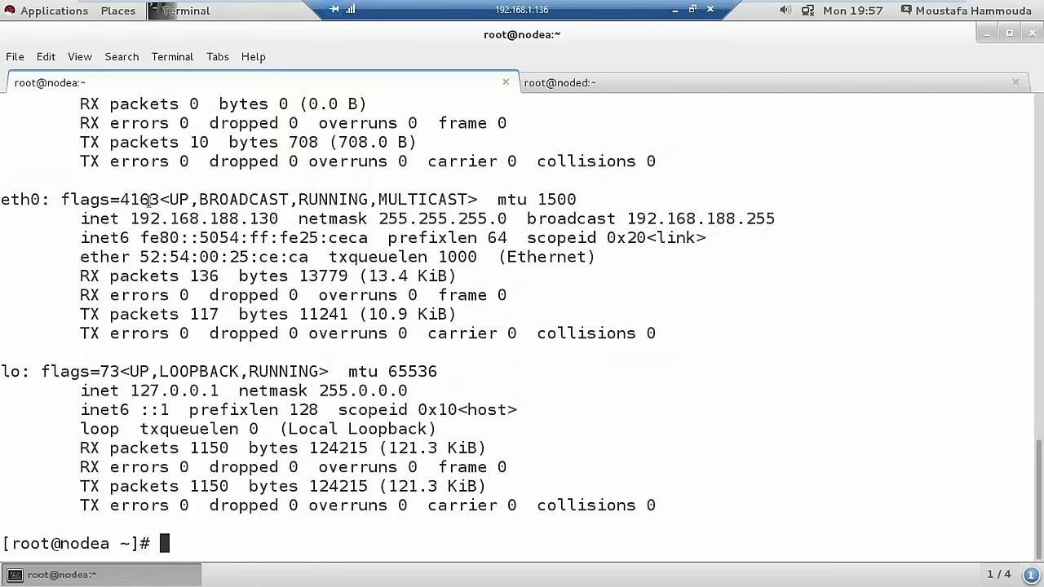
scroll(5, 309, up, 6)
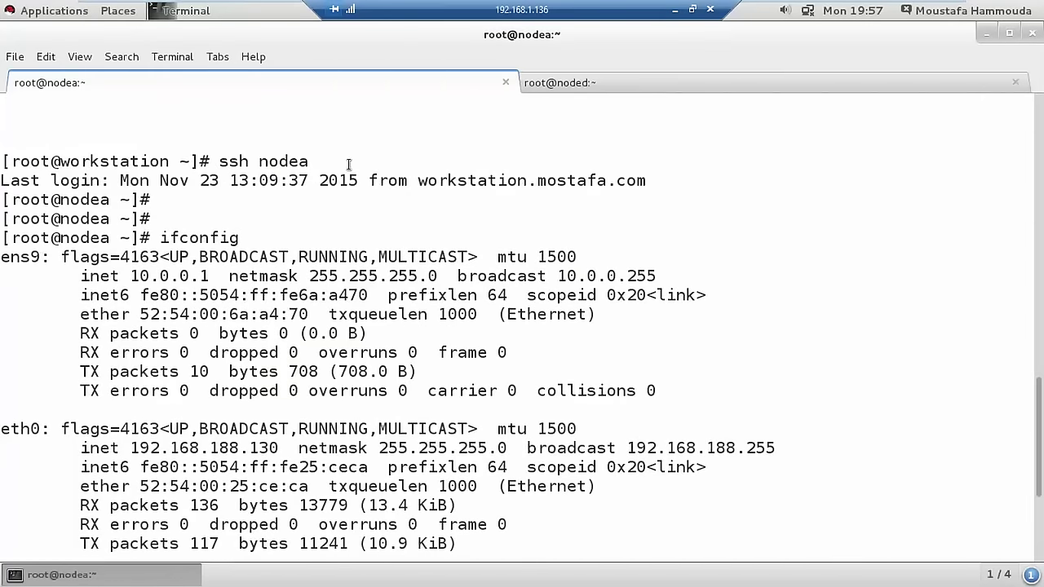
Run ifconfig on noded and compare its ens9 address with the one on nodea
click(655, 86)
text(ifconfig)
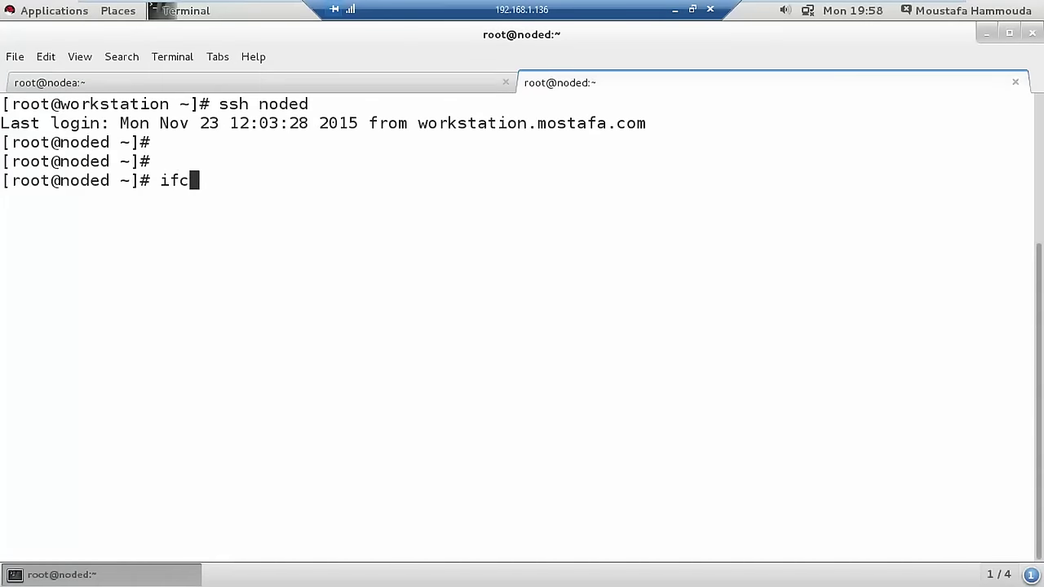
key(Return)
scroll(628, 209, up, 3)
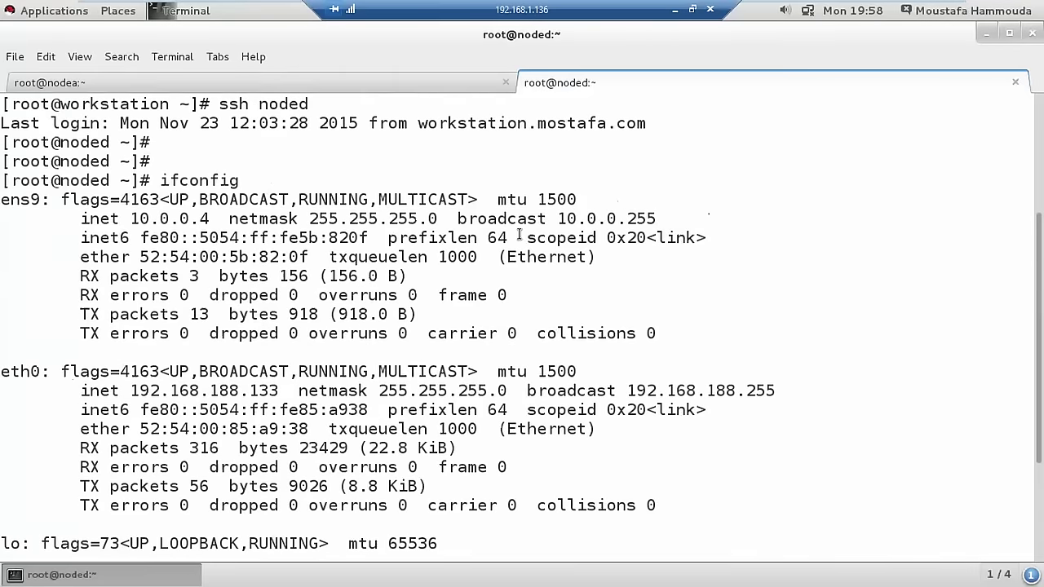
double_click(199, 218)
click(276, 85)
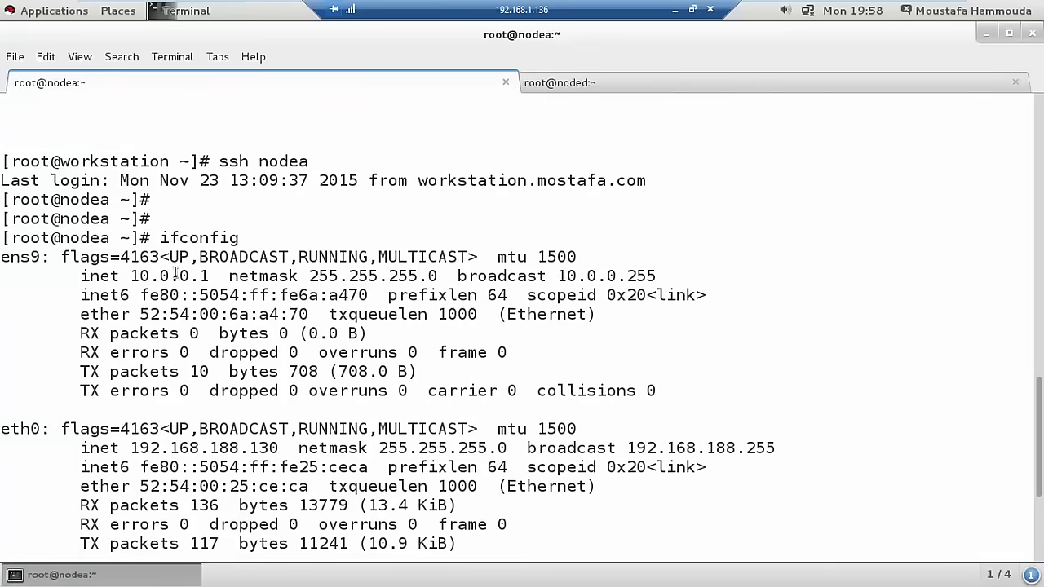
click(654, 88)
click(241, 77)
Minimize and reopen the remote session, and postpone the system registration reminder
click(676, 9)
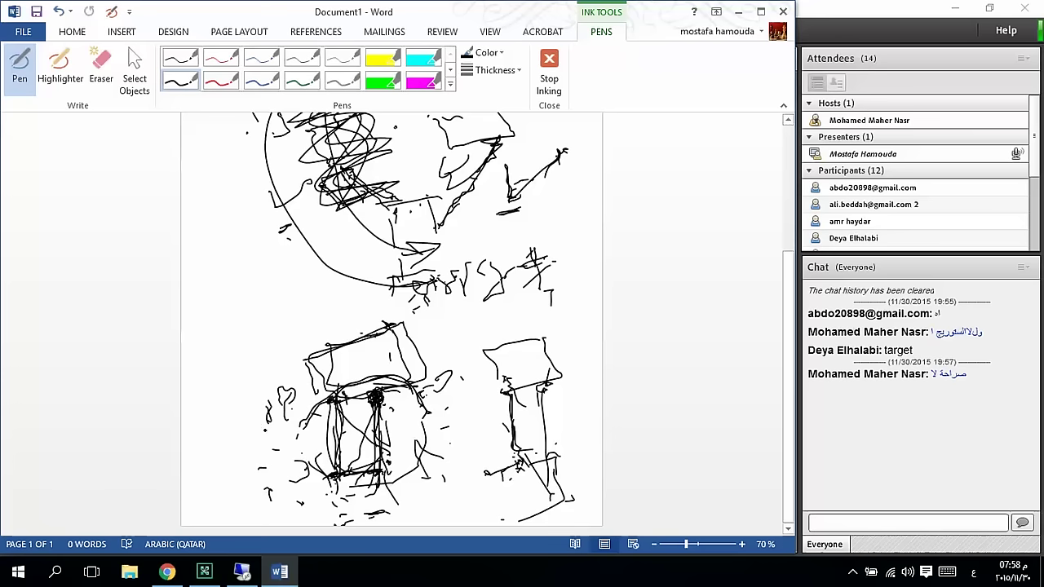
mouse_move(242, 571)
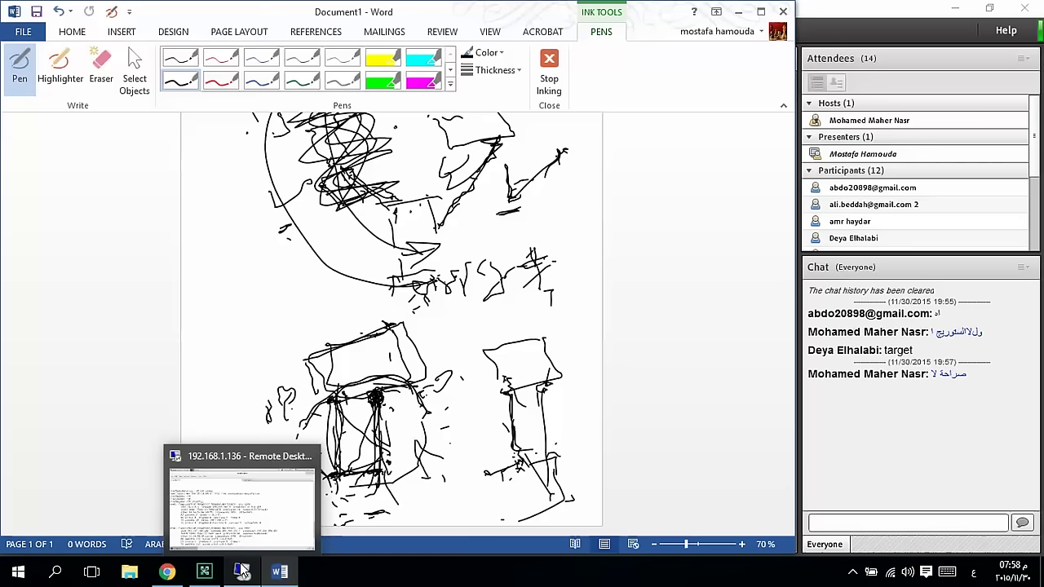
click(243, 571)
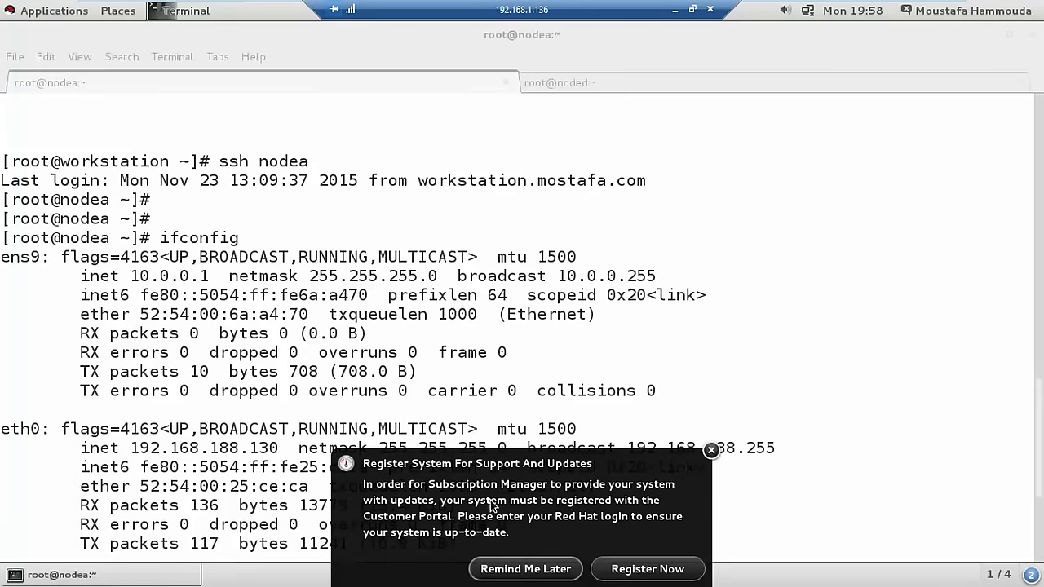
click(526, 569)
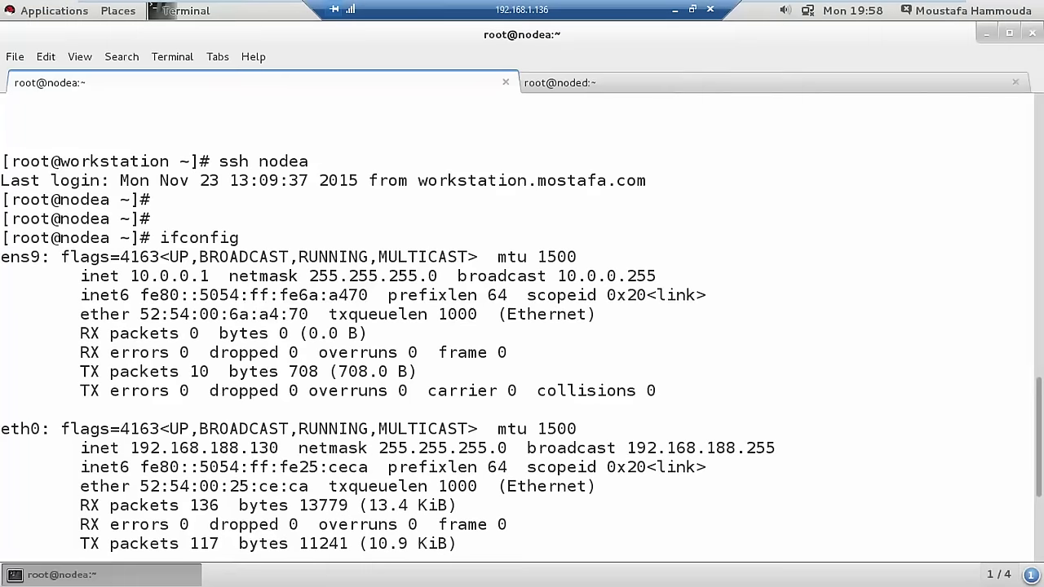
Open a third terminal tab and enlarge its text by two zoom levels
key(ctrl+shift+t)
key(ctrl+plus)
key(ctrl+plus)
key(ctrl+plus)
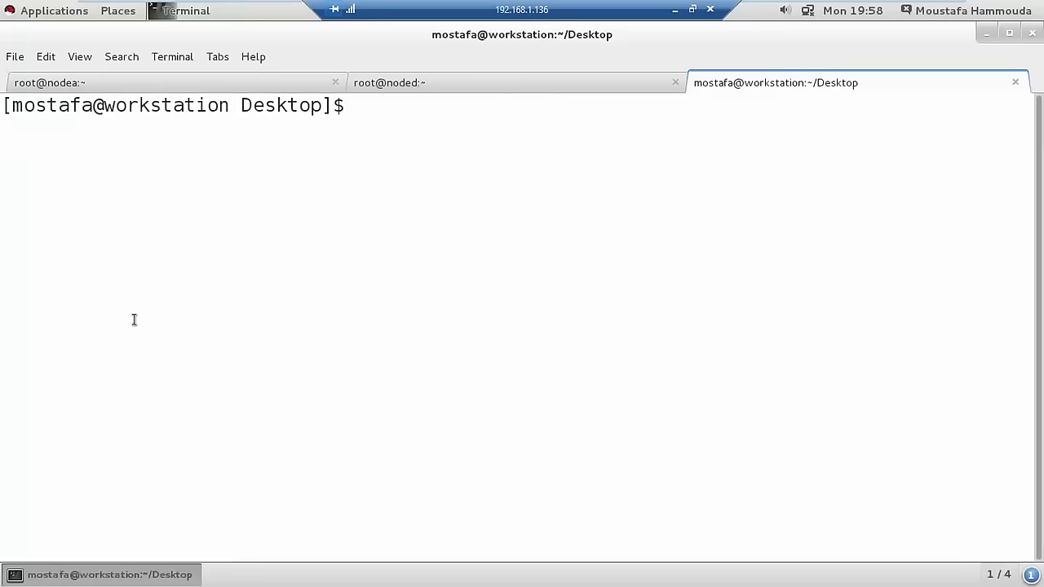
text(s)
key(BackSpace)
key(ctrl+minus)
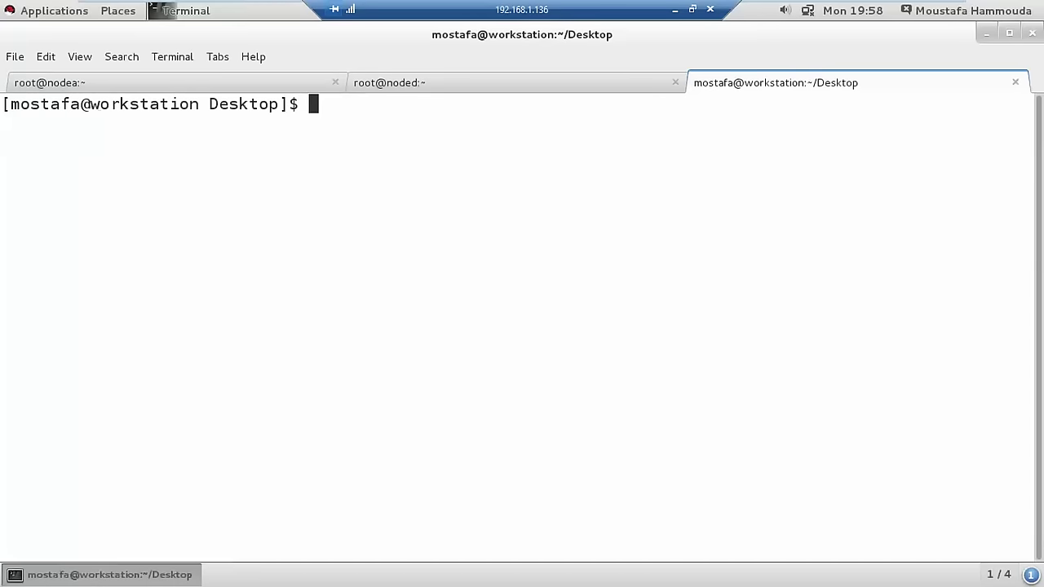
Become root on the workstation in the third terminal tab using su - and the root password
text(su -)
key(Return)
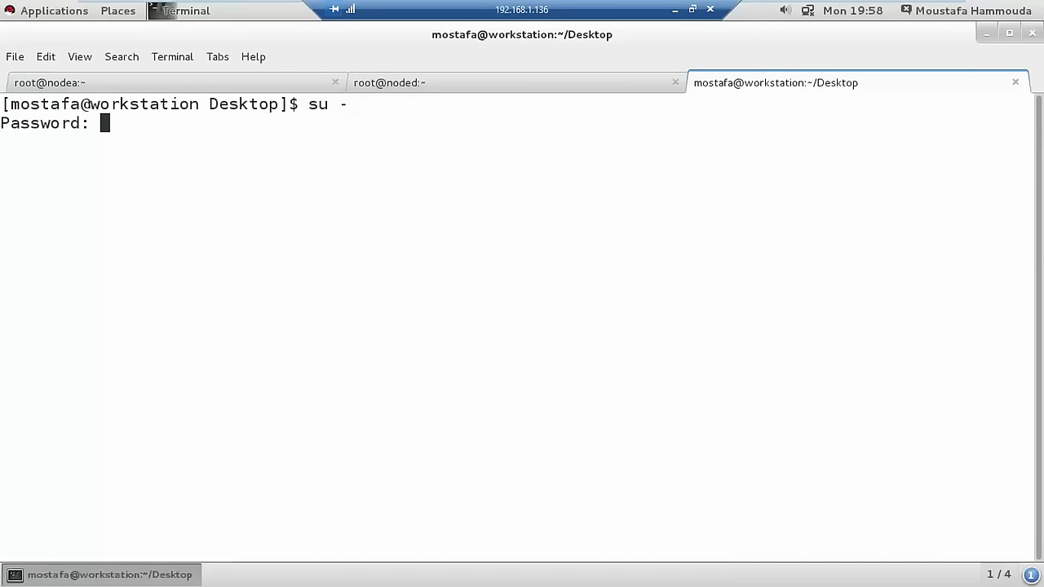
key(Return)
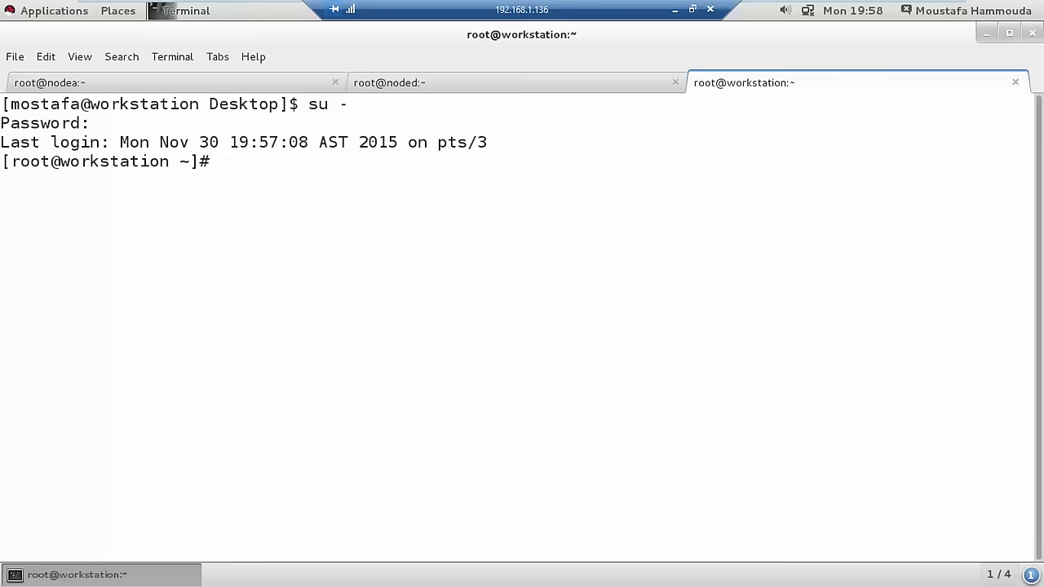
Launch virt-manager and show the hardware details of the nodea virtual machine
text(virt-manager)
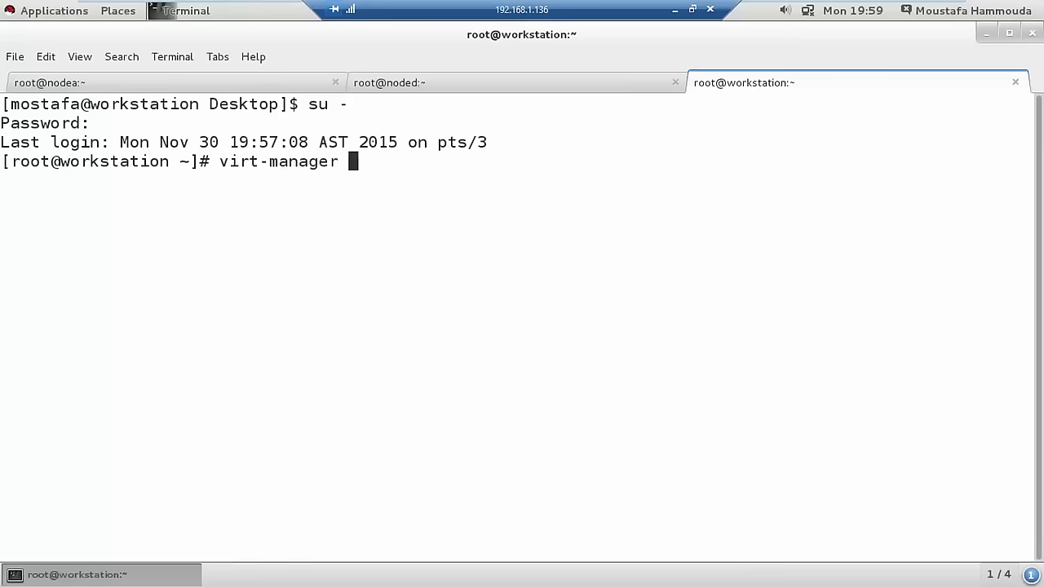
key(Return)
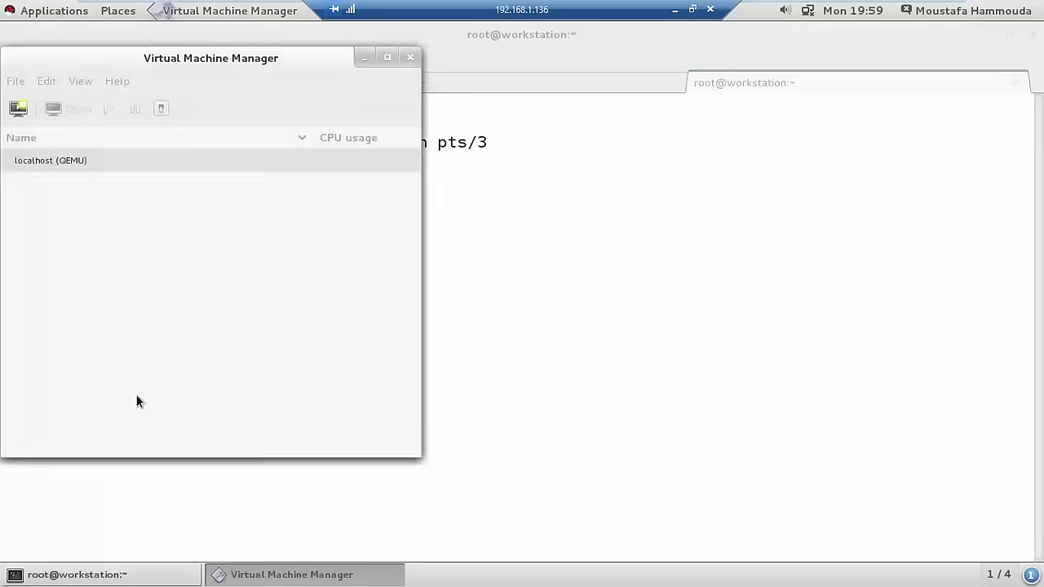
click(71, 226)
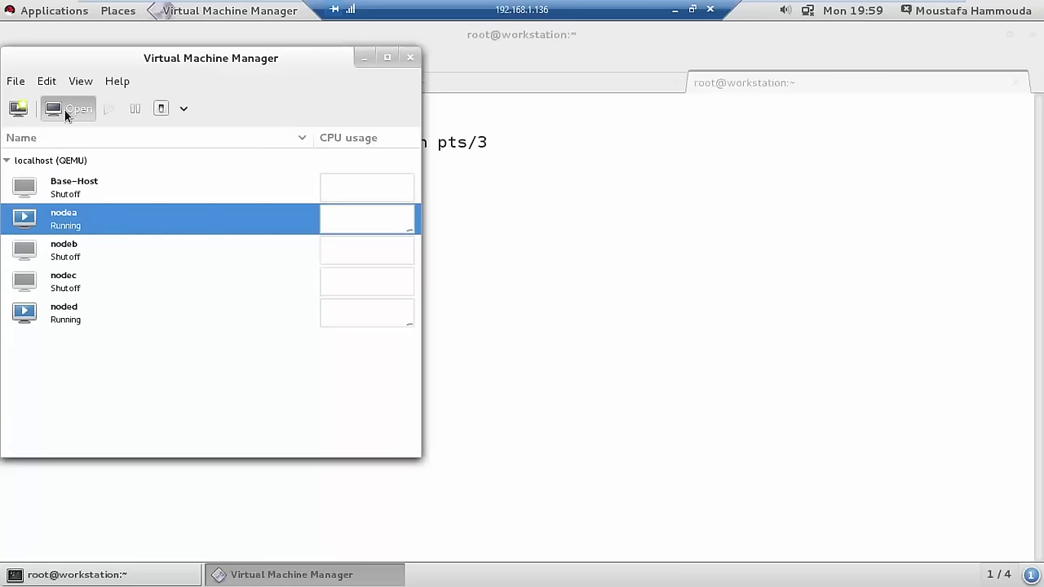
click(65, 110)
click(45, 132)
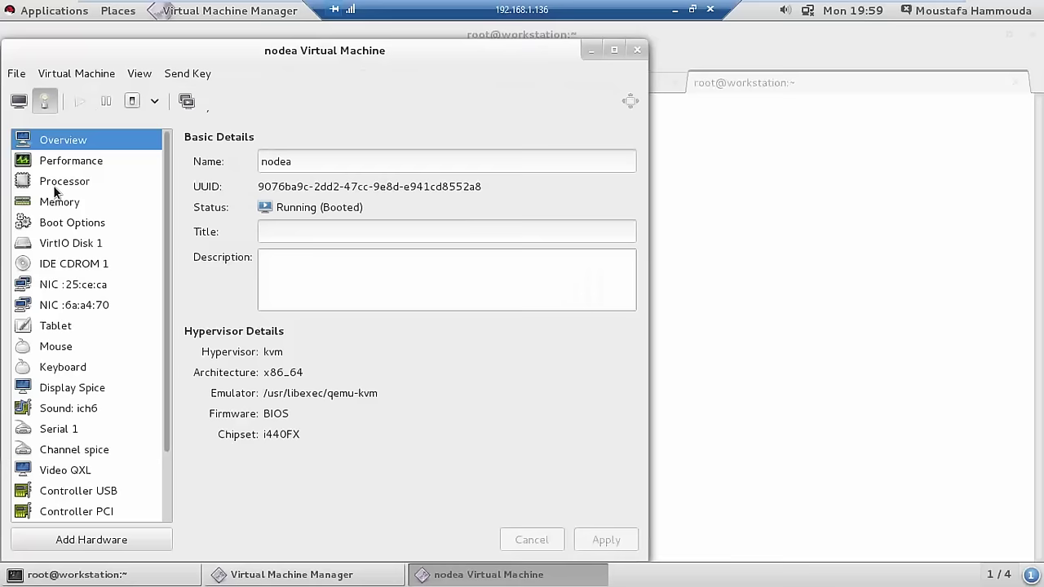
Examine the network source options for adding a network device to nodea, and cancel without adding it
click(85, 540)
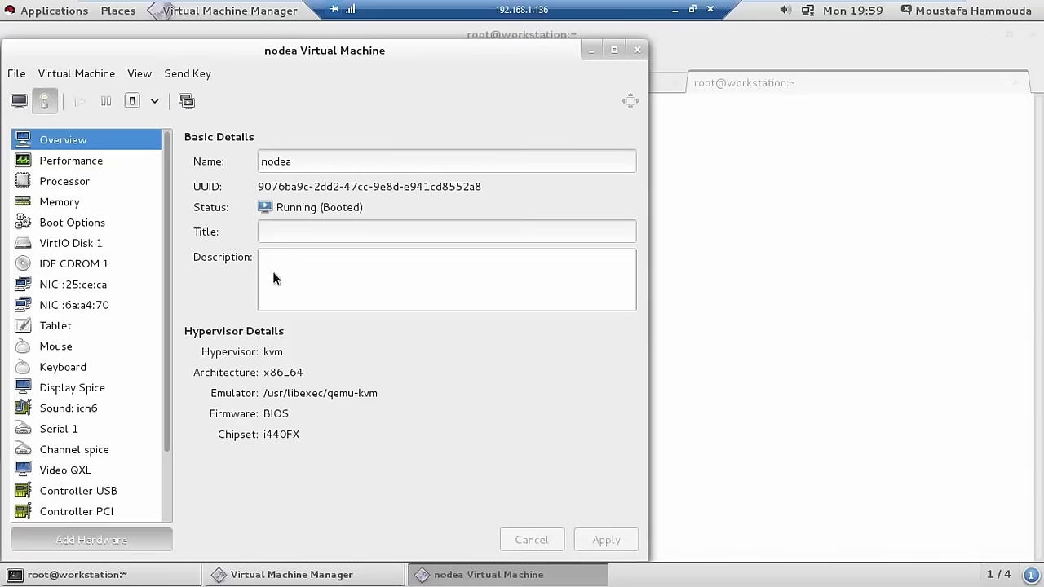
click(168, 166)
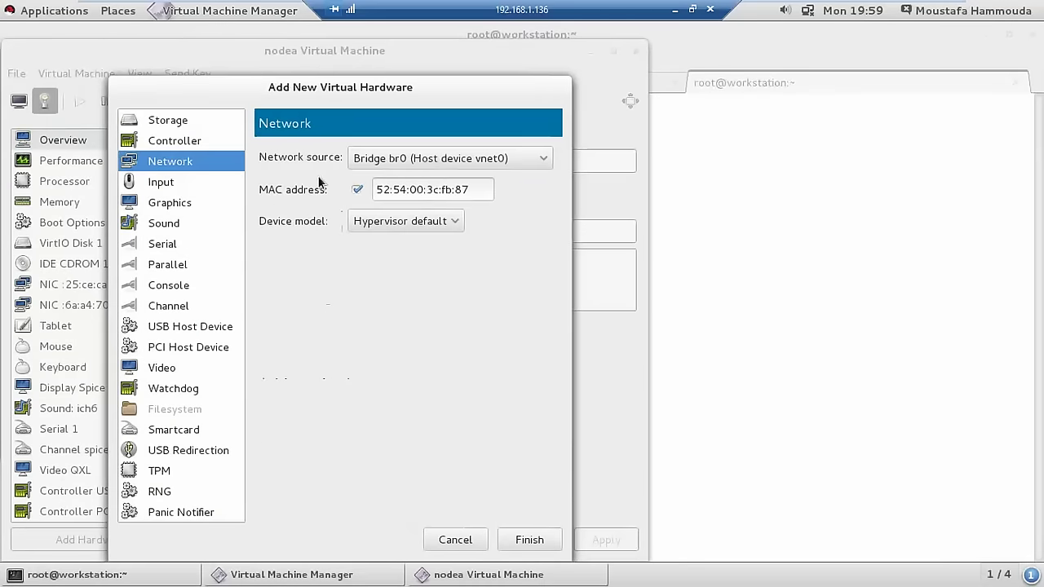
click(441, 161)
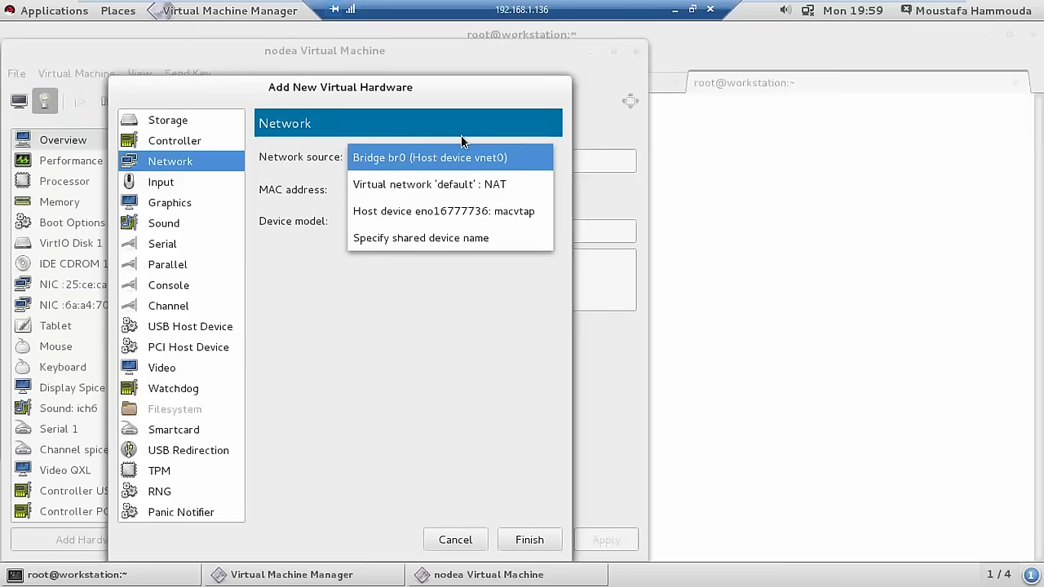
click(465, 107)
click(423, 541)
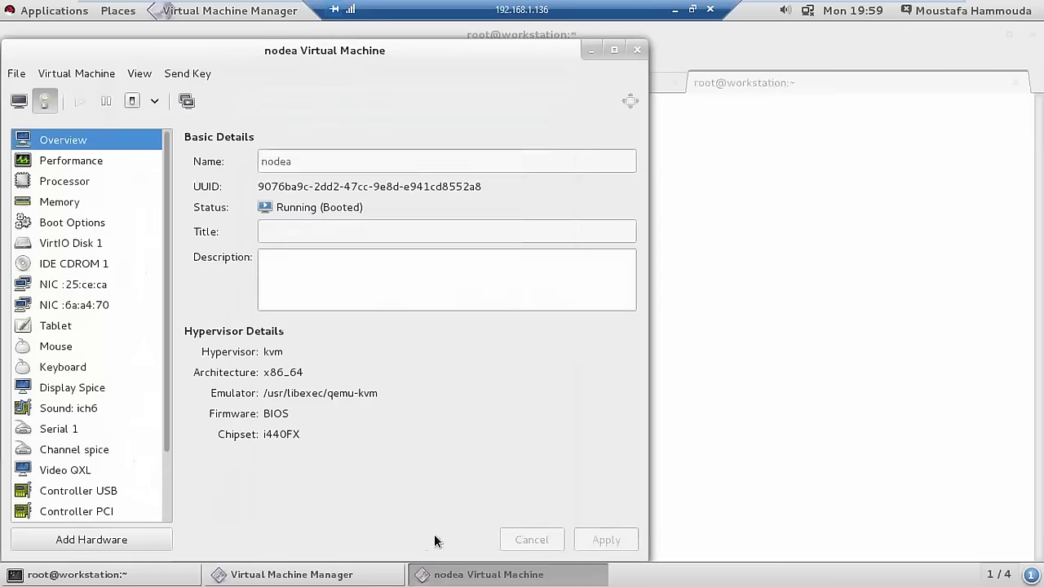
Review the VirtIO disk and the network source settings of both NICs on nodea
click(57, 242)
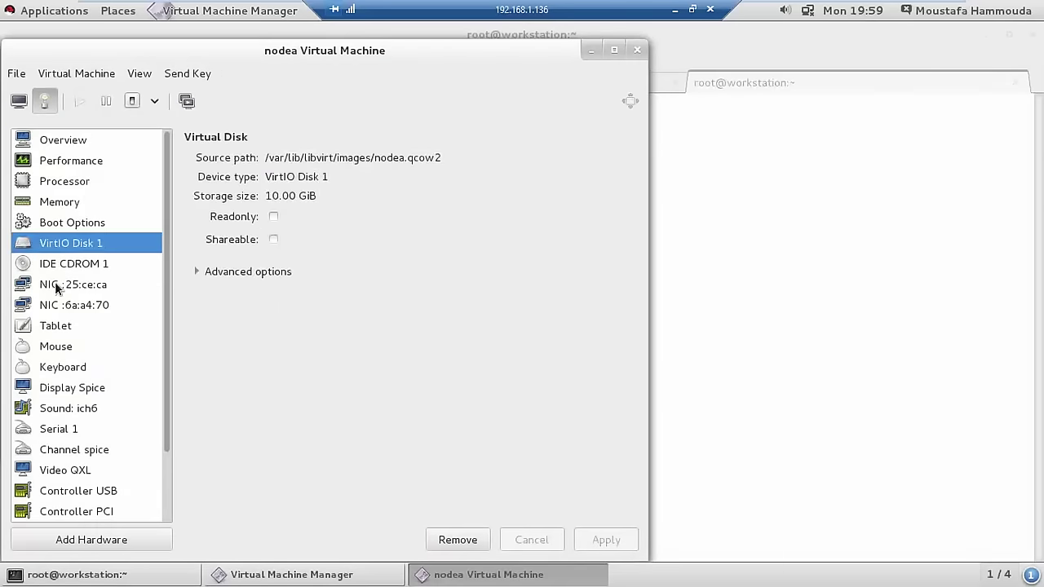
click(56, 286)
click(55, 307)
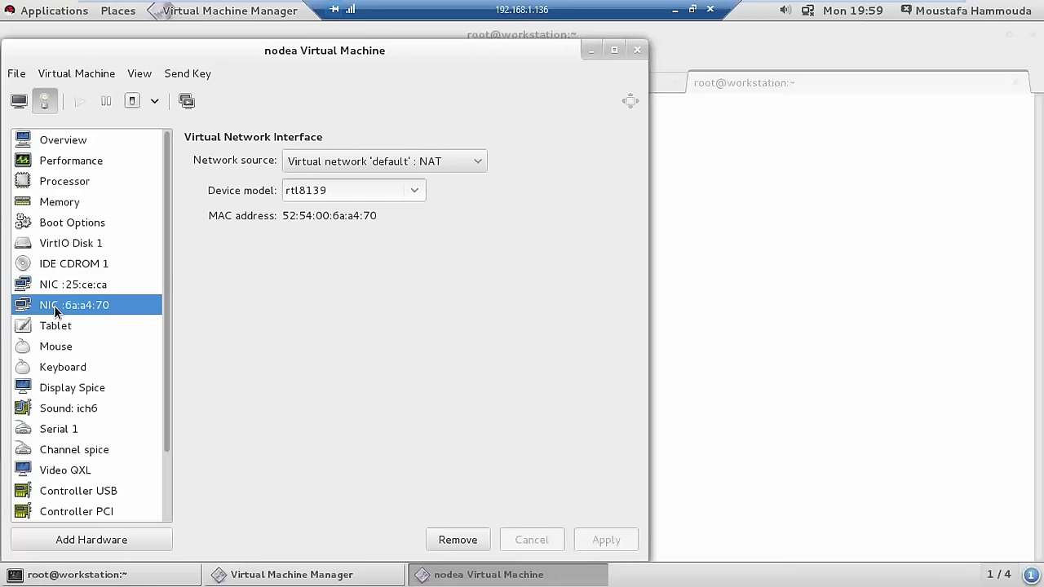
click(65, 287)
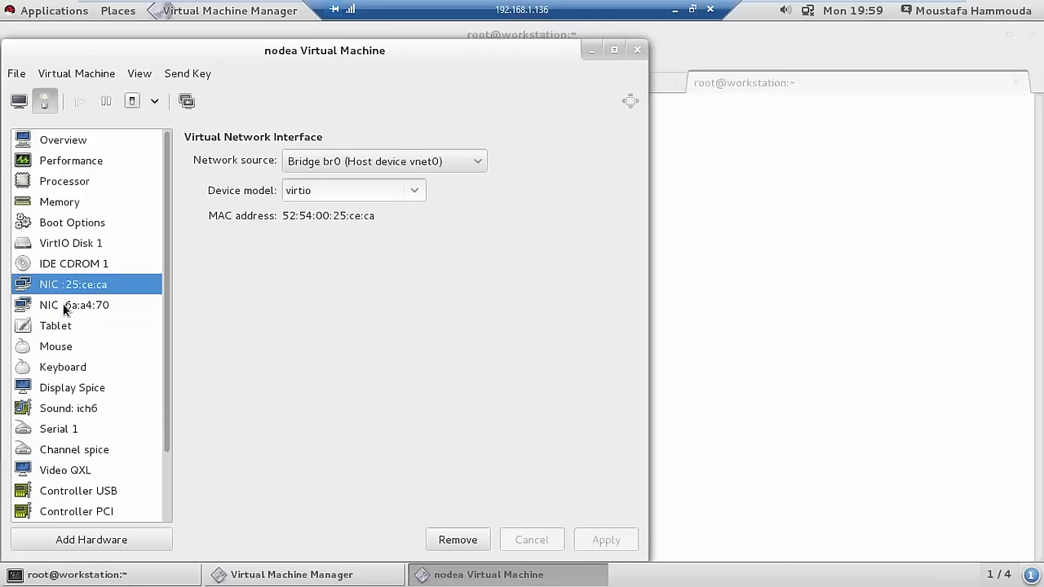
click(64, 307)
Add a network device on Virtual network 'default' : NAT to nodea and close its virtual machine window
click(99, 539)
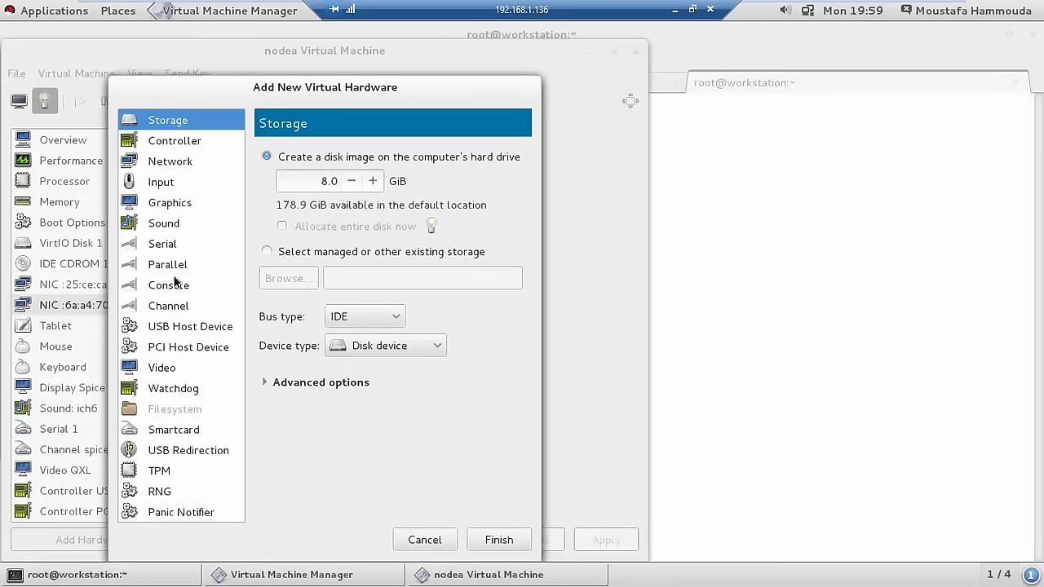
click(168, 161)
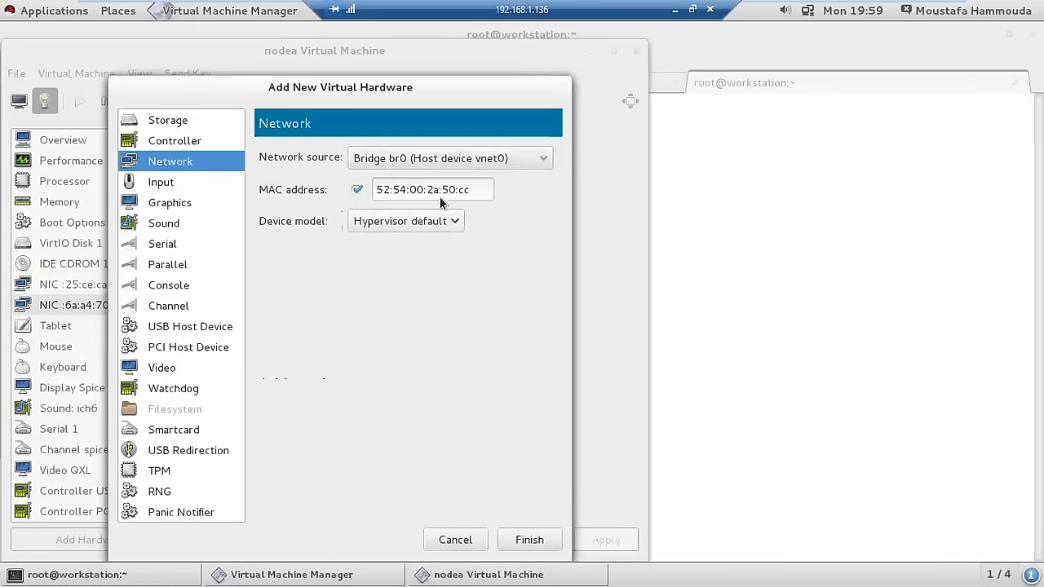
click(459, 156)
click(455, 191)
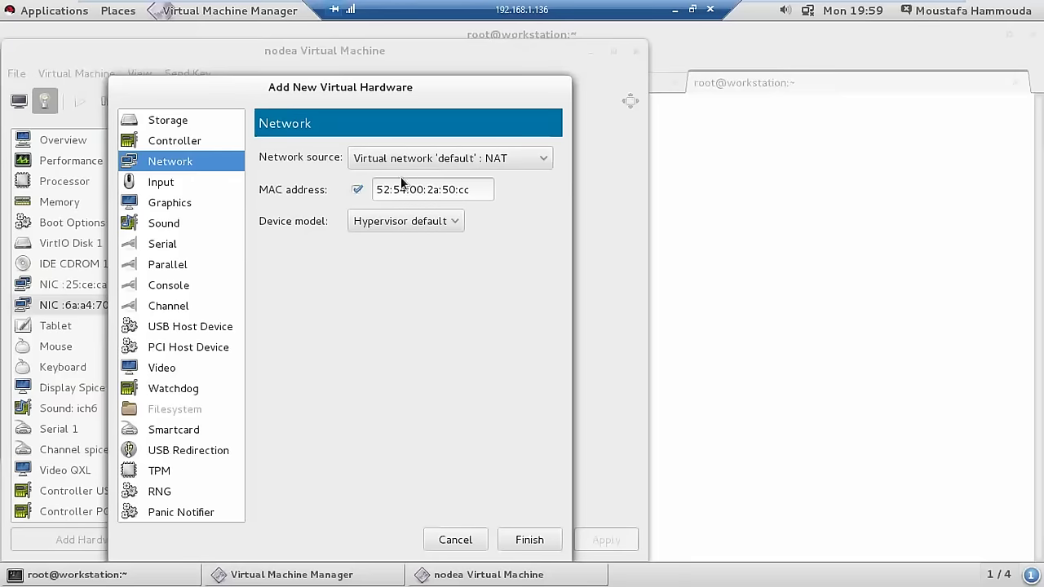
click(529, 540)
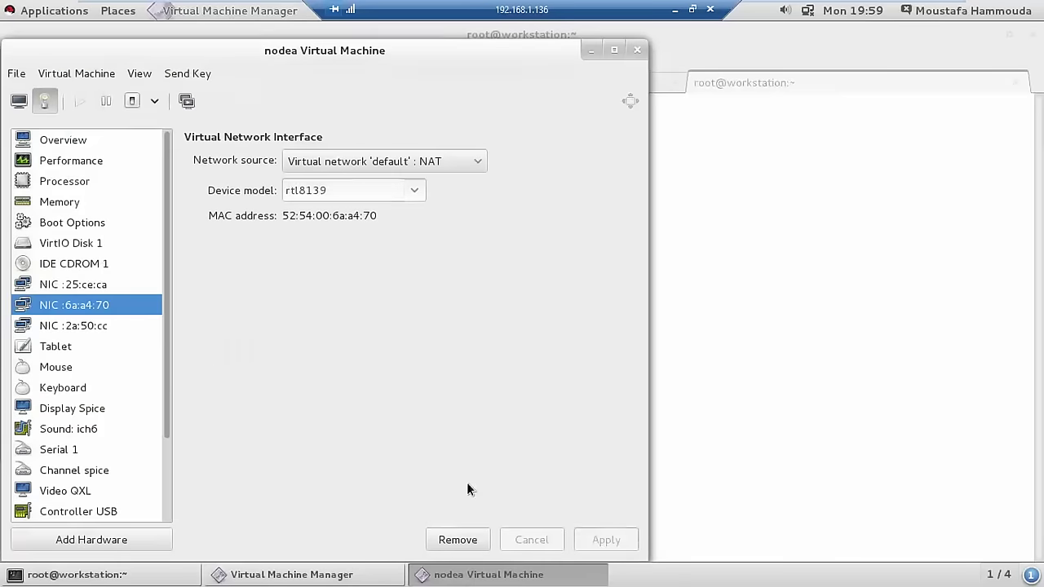
click(637, 50)
Add a network device on Virtual network 'default' : NAT to noded and put the virtual machine windows away
double_click(97, 320)
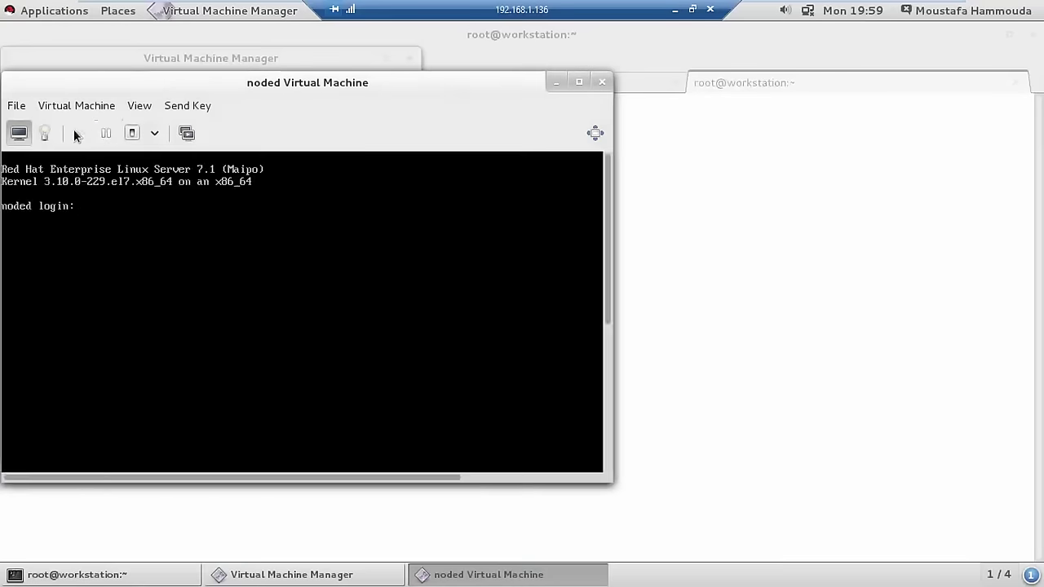
click(45, 133)
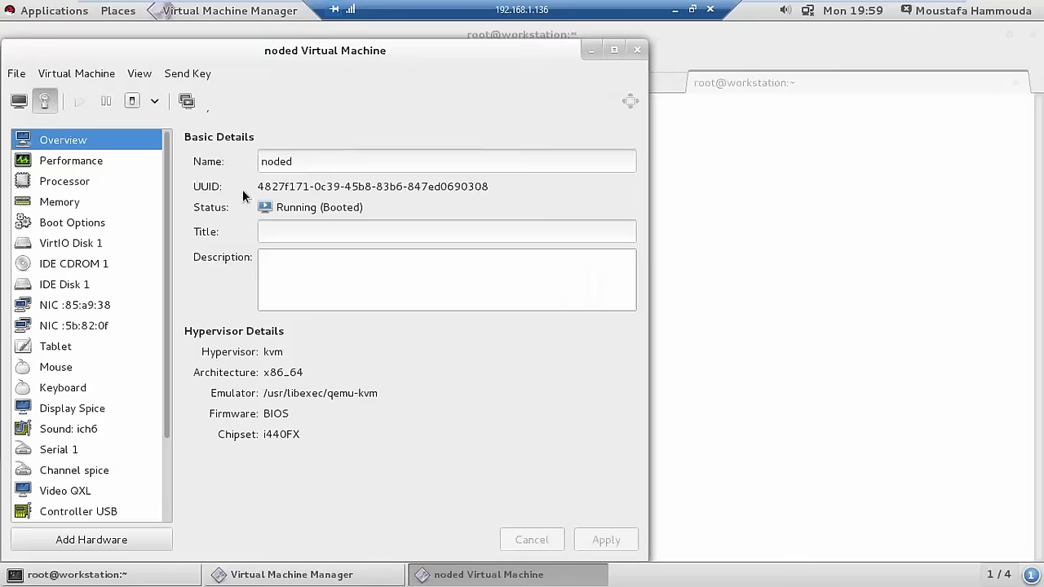
click(112, 539)
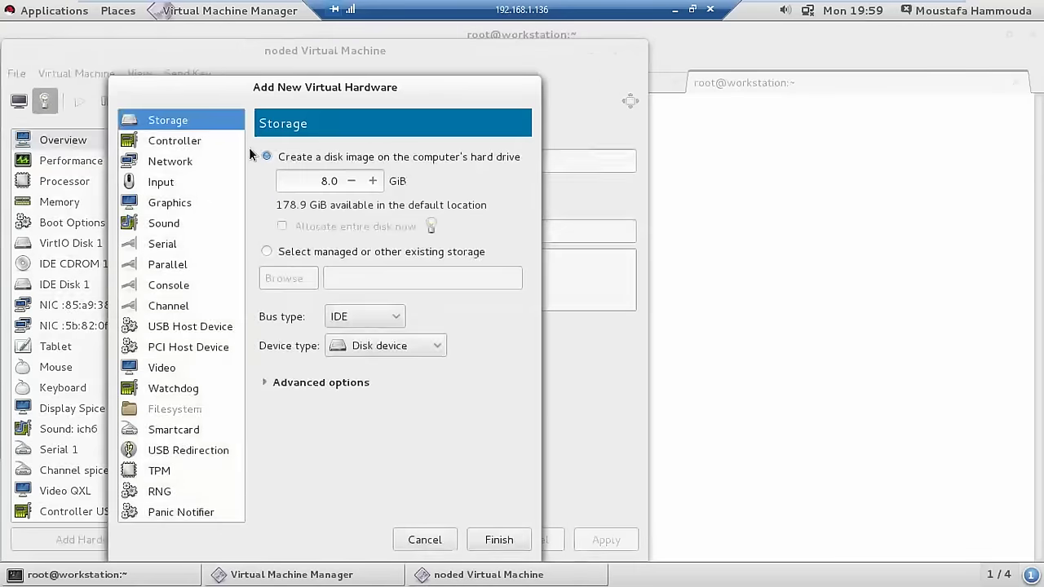
click(172, 162)
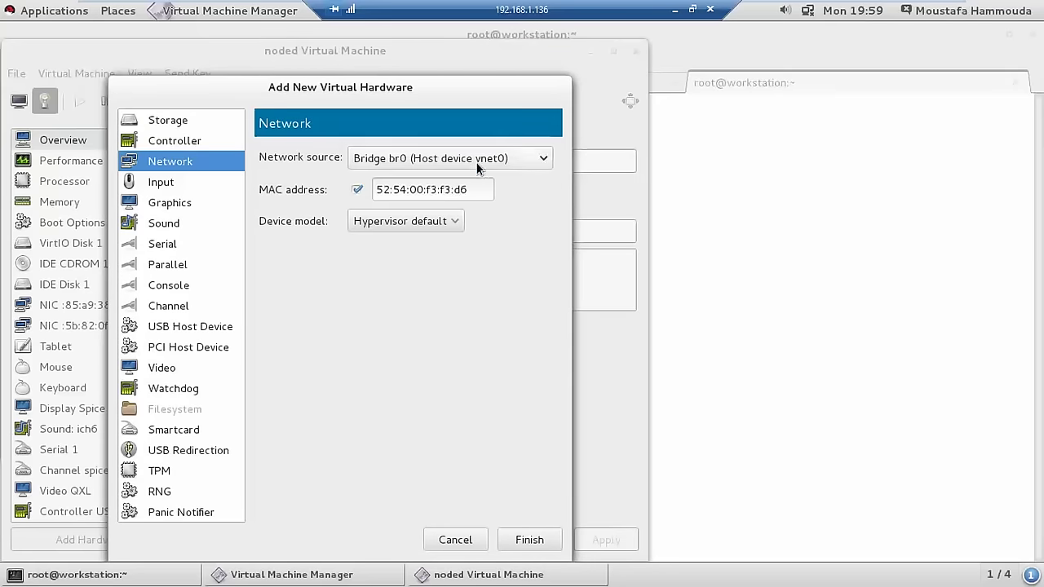
click(478, 161)
key(Escape)
click(545, 542)
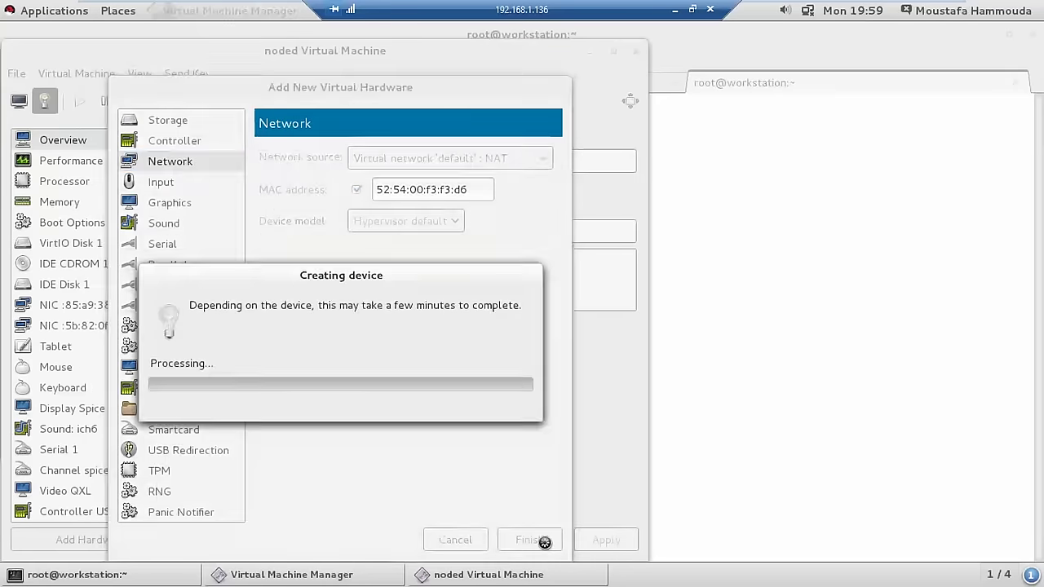
click(635, 52)
click(364, 58)
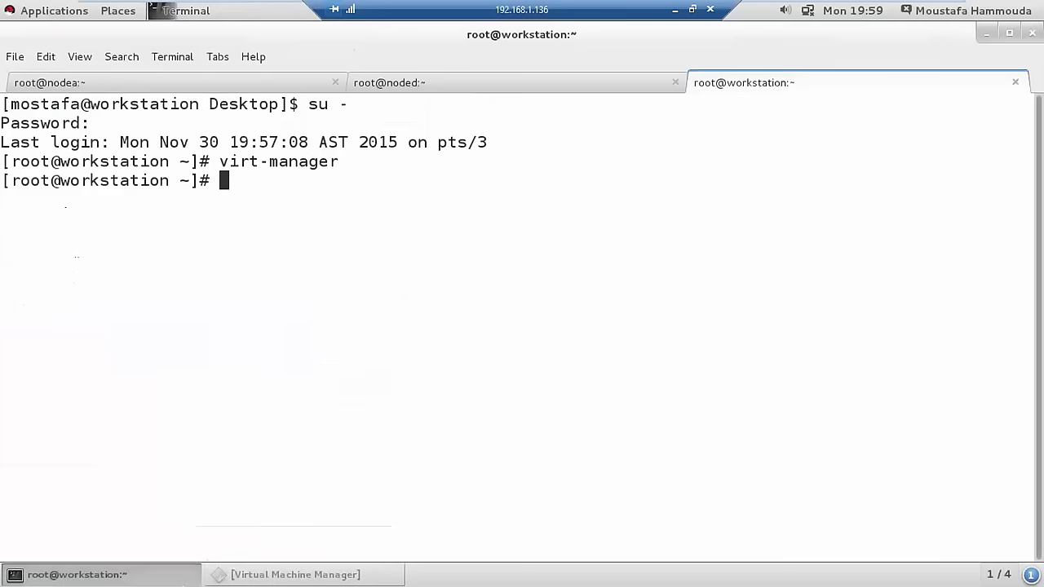
text(if)
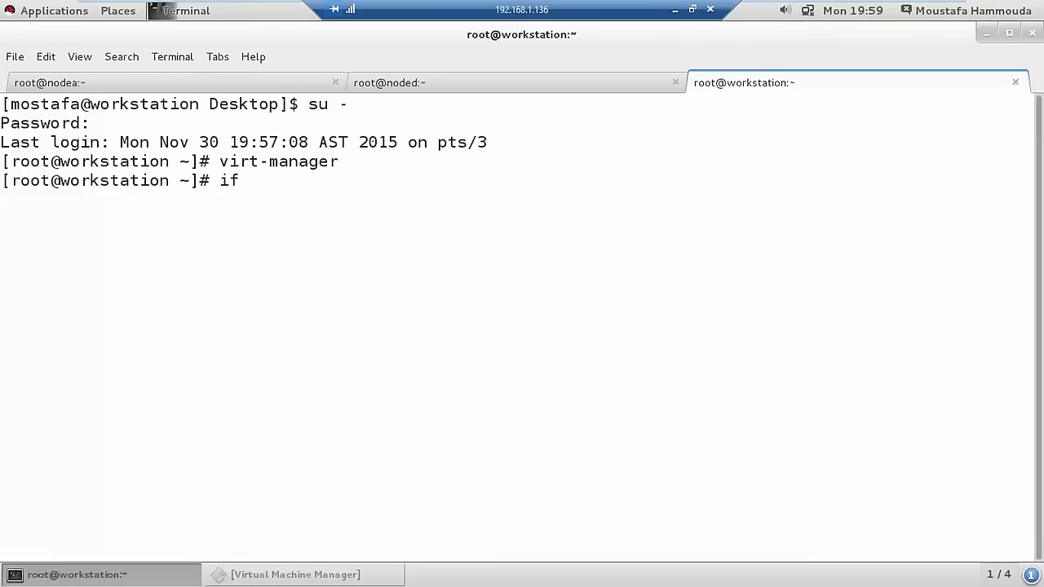
key(BackSpace)
key(BackSpace)
List nodea's network interfaces with ifconfig in its terminal tab and look through the output
key(ctrl+Page_Up)
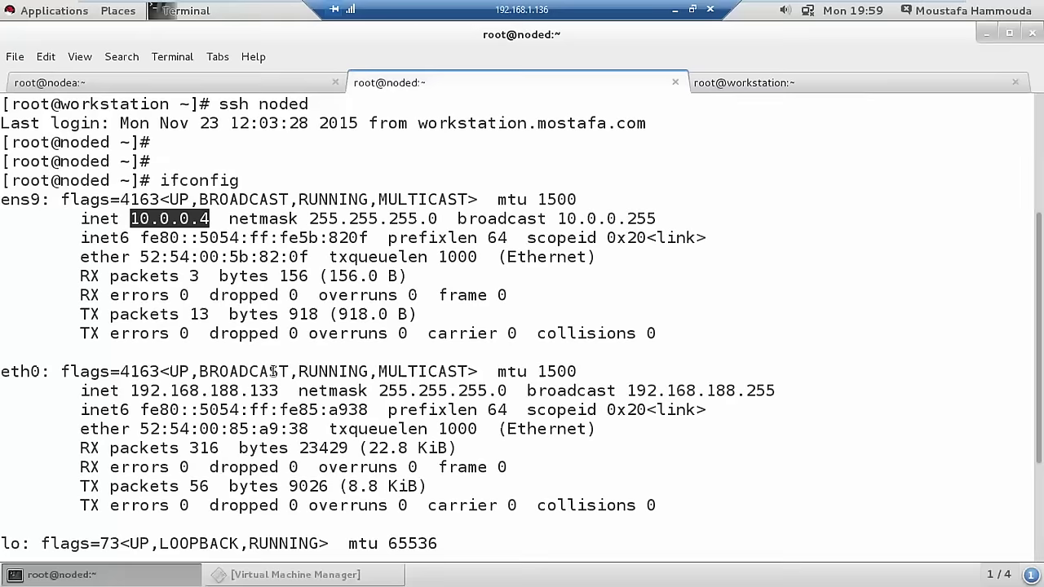
key(ctrl+Page_Up)
text(ifconfig)
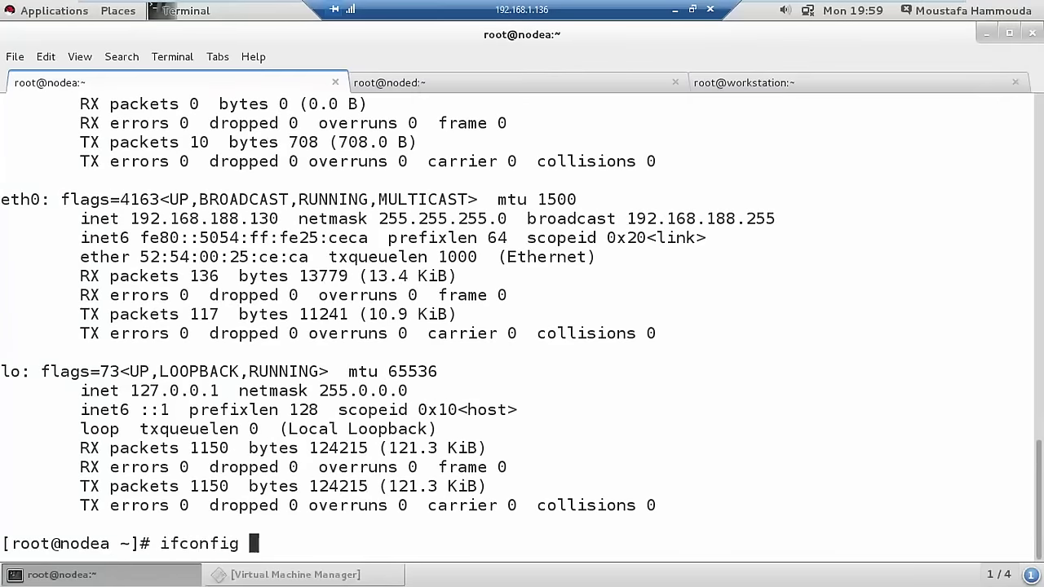
key(Return)
key(shift+Page_Up)
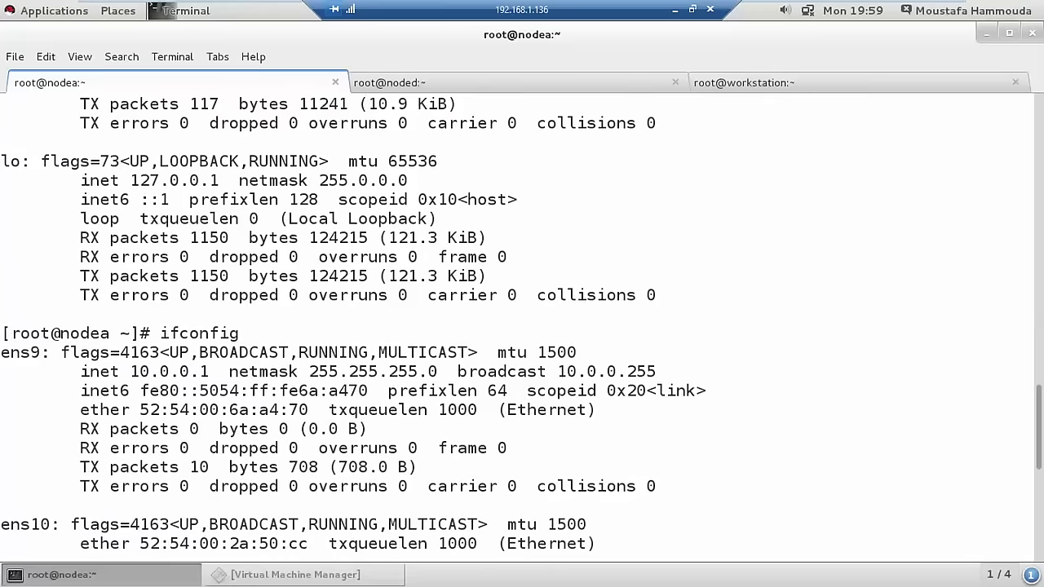
key(shift+Page_Down)
key(shift+Page_Up)
key(shift+Page_Down)
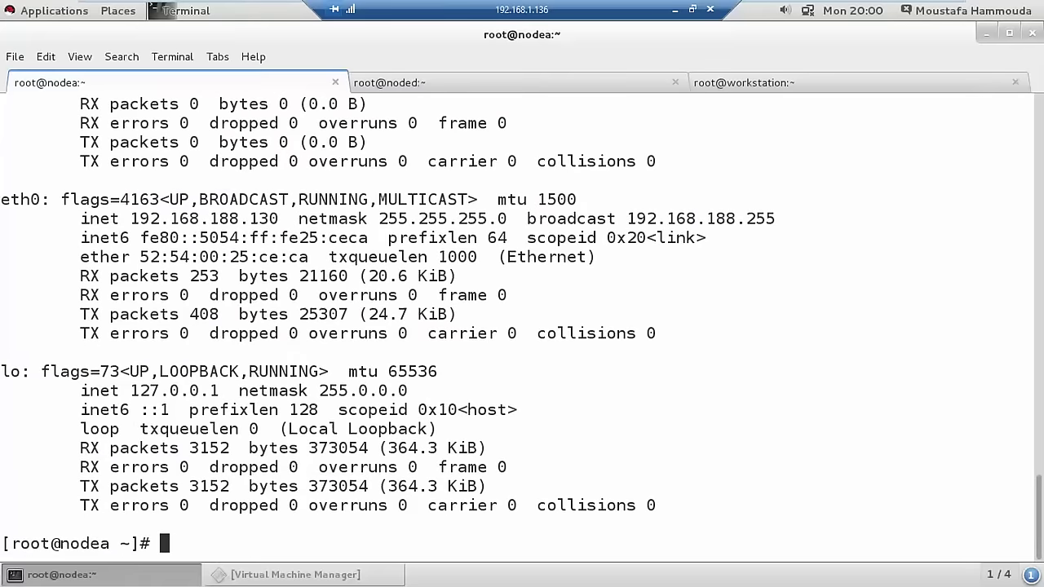
Clear nodea's terminal, run ifconfig again and highlight the ens10 interface name in the output
key(ctrl+l)
text(ifconfig)
key(Return)
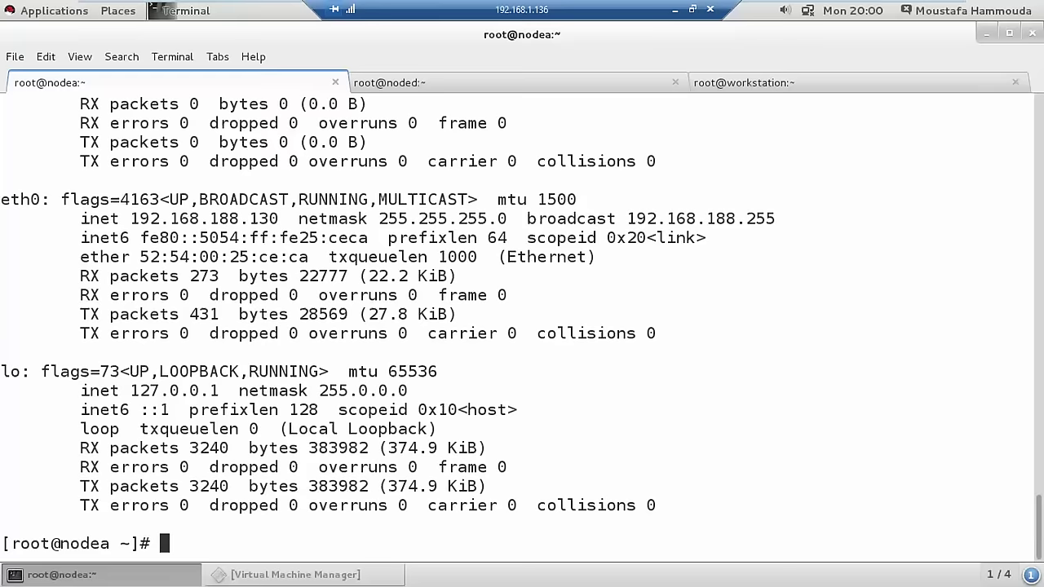
scroll(330, 333, up, 5)
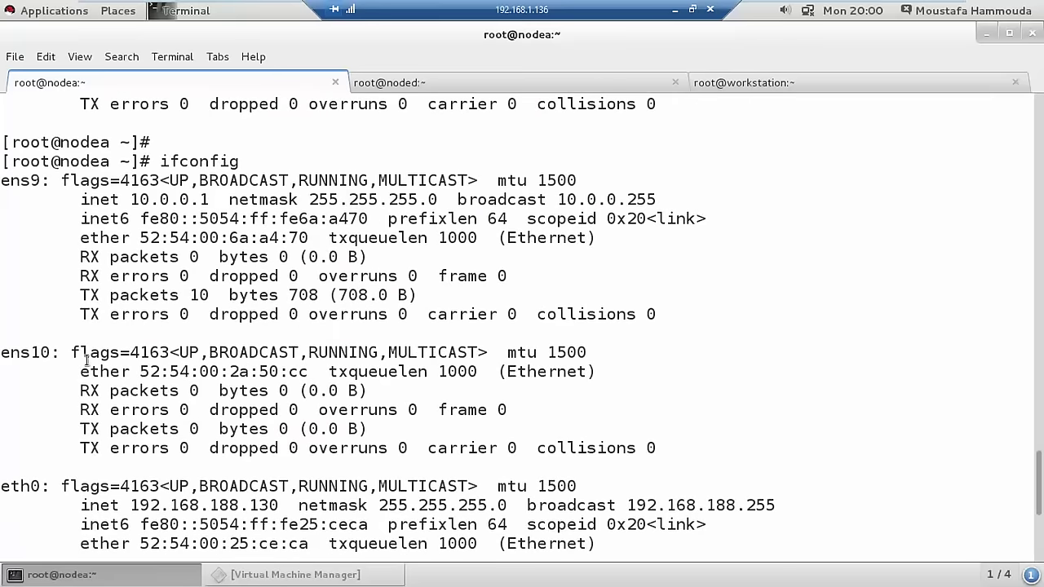
double_click(31, 353)
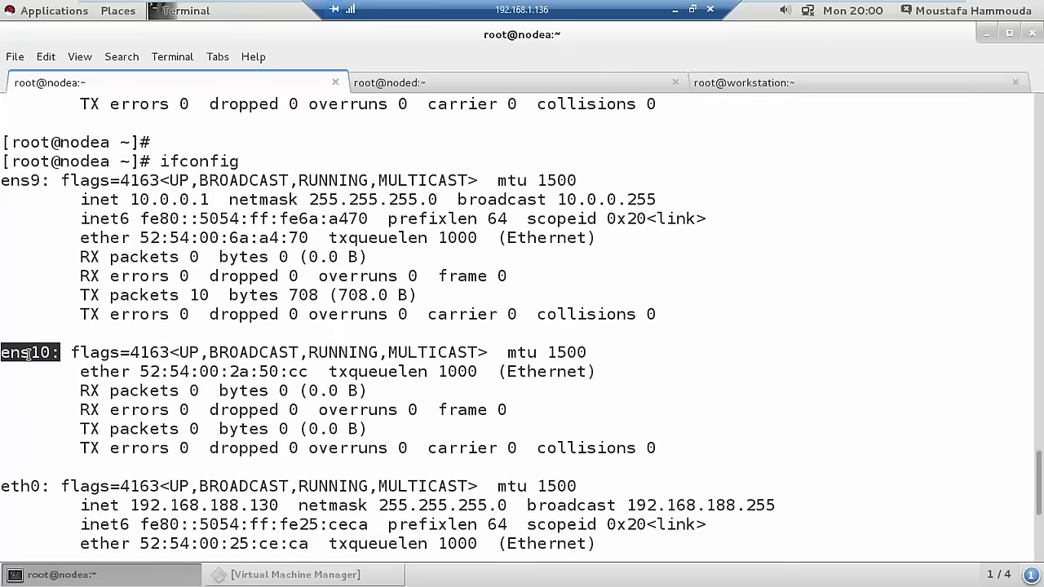
Clear noded's terminal, run ifconfig there and examine the ens10 interface's hardware address line
click(449, 84)
key(ctrl+l)
text(if)
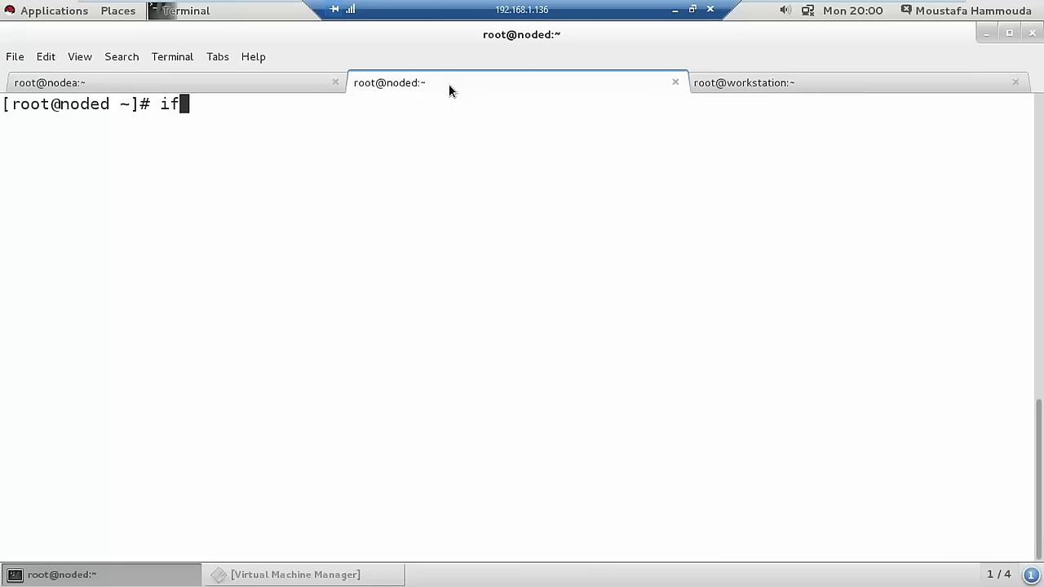
text(config)
key(Return)
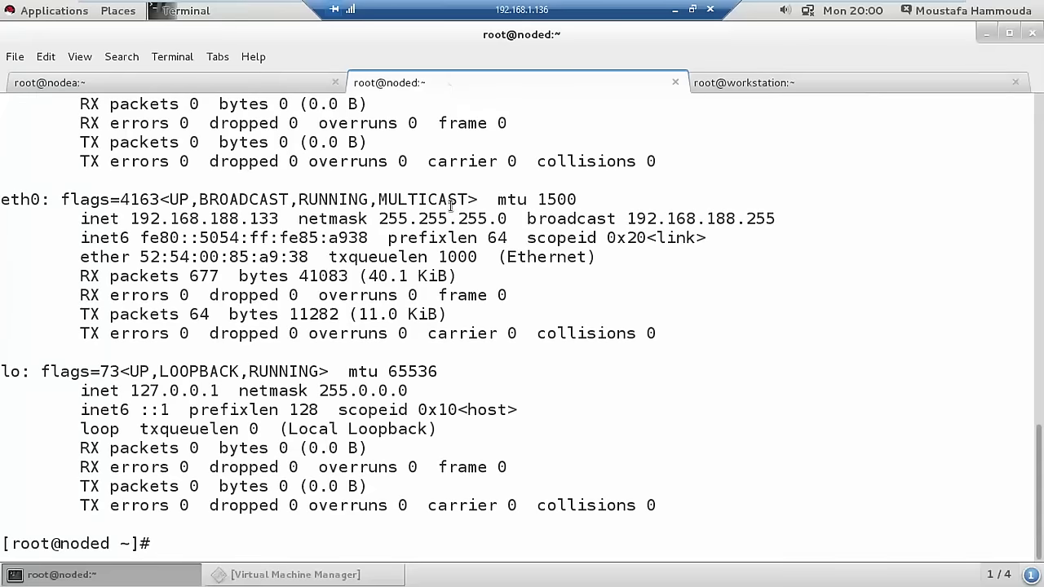
scroll(461, 241, up, 1)
scroll(461, 241, up, 2)
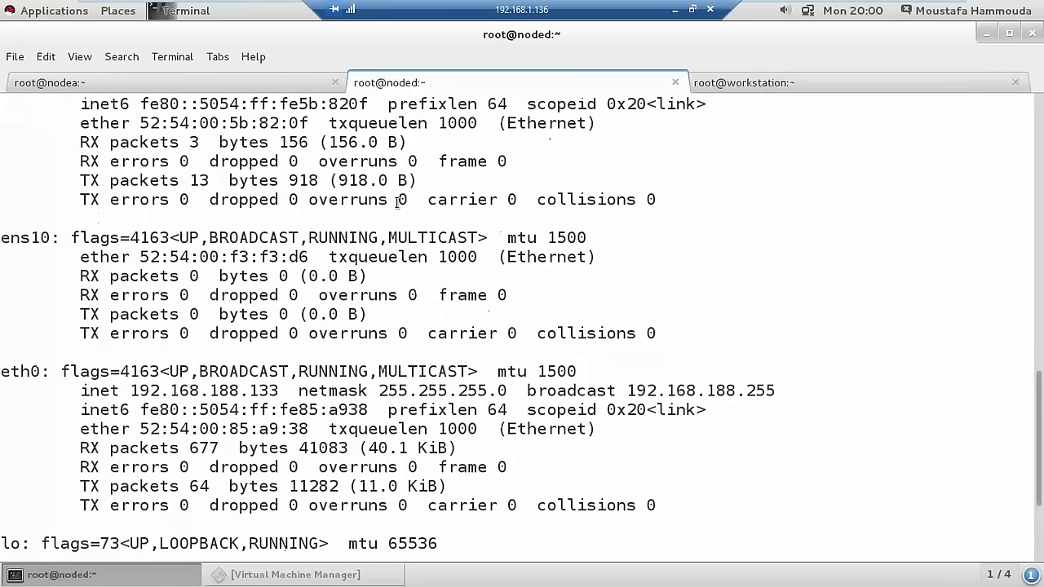
triple_click(212, 257)
scroll(246, 210, up, 2)
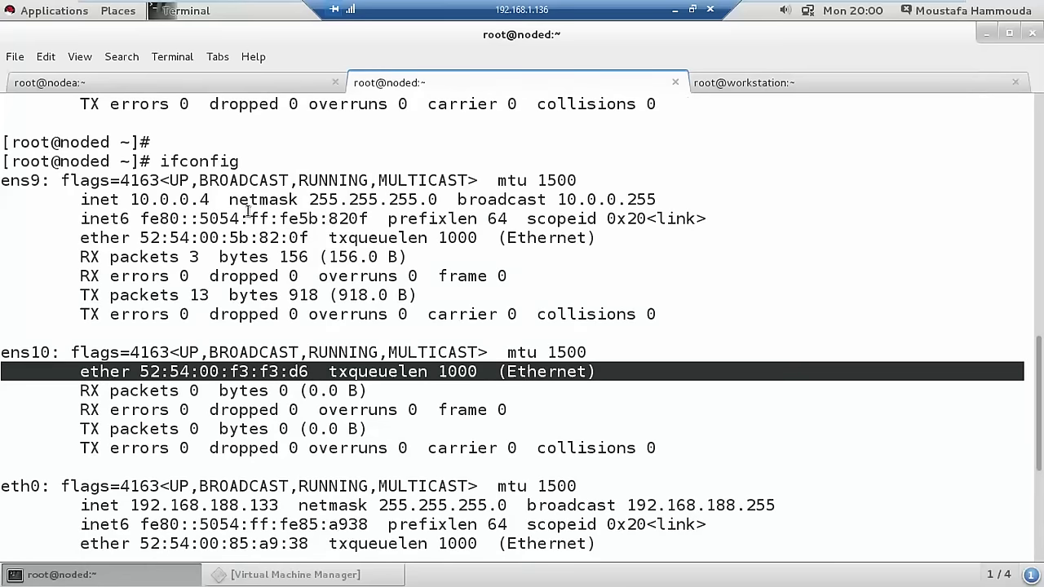
Clear nodea's terminal and list its NetworkManager connections with nmcli connection show
click(207, 80)
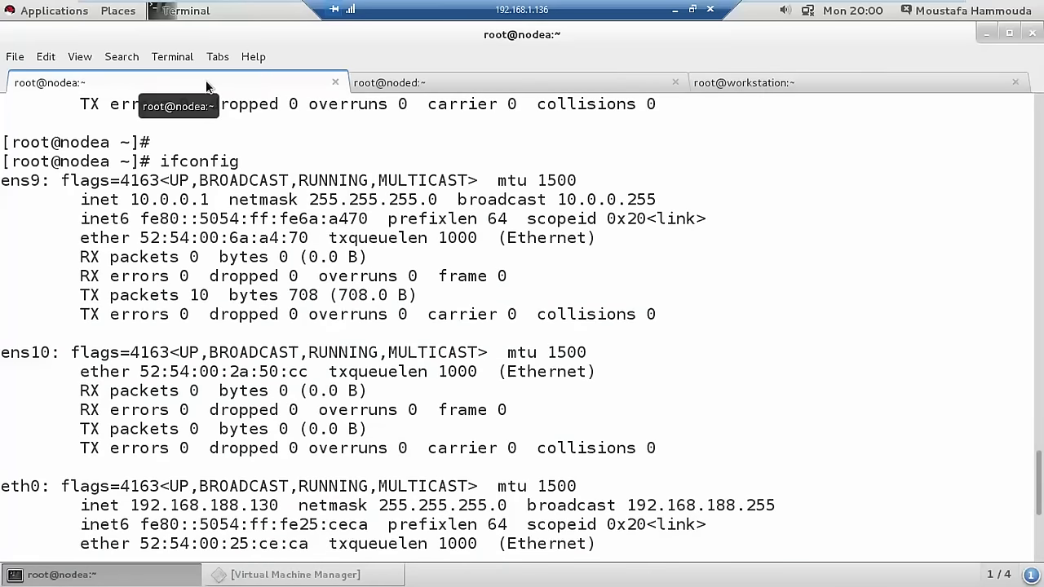
key(ctrl+l)
text(nm)
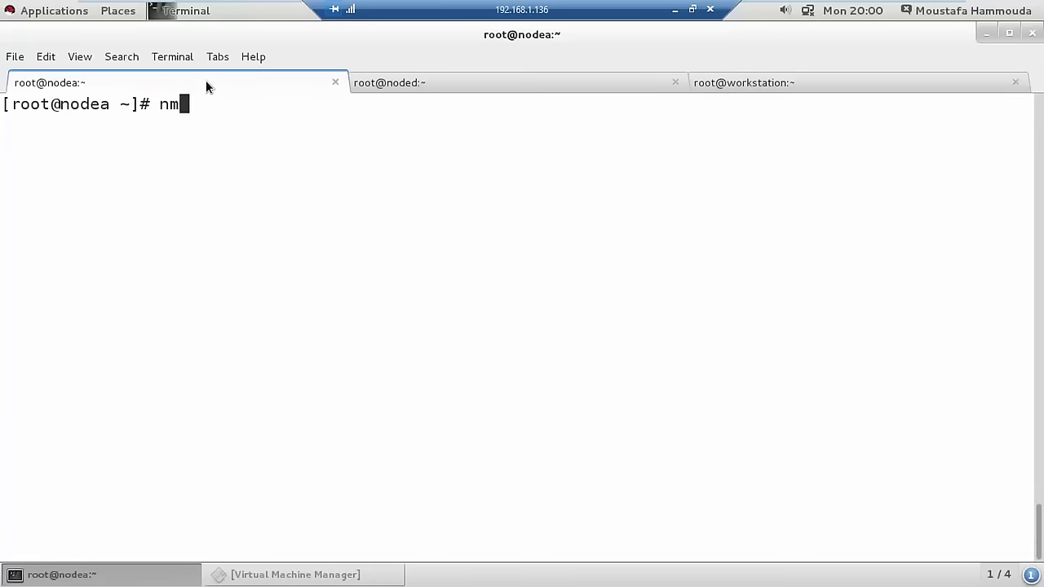
text(cli connection show)
key(Return)
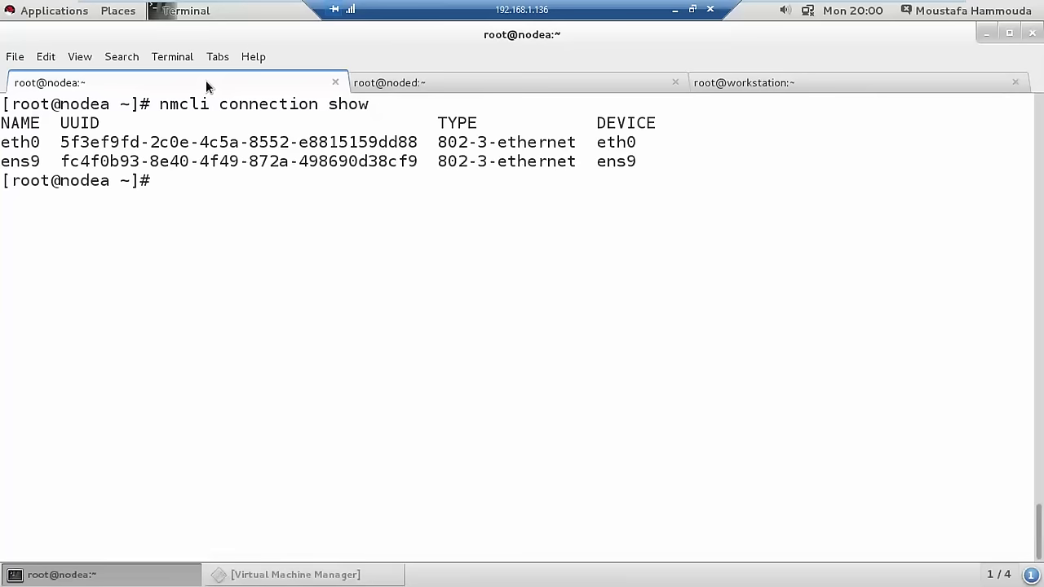
Enter nmcli connection add type ethernet on nodea without running it, and list the options that can follow
text(nmcli connection a)
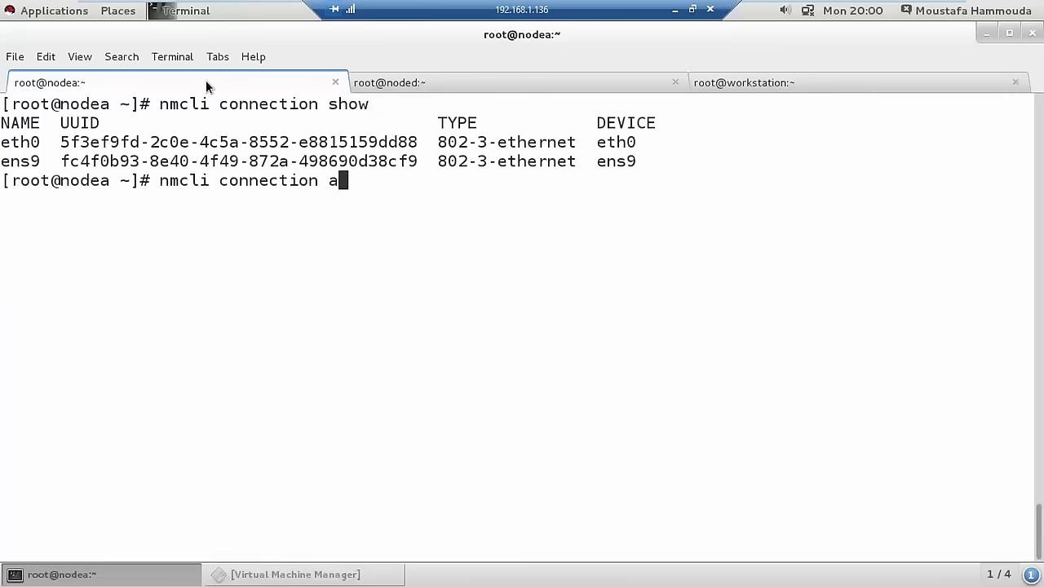
text(dd ty`)
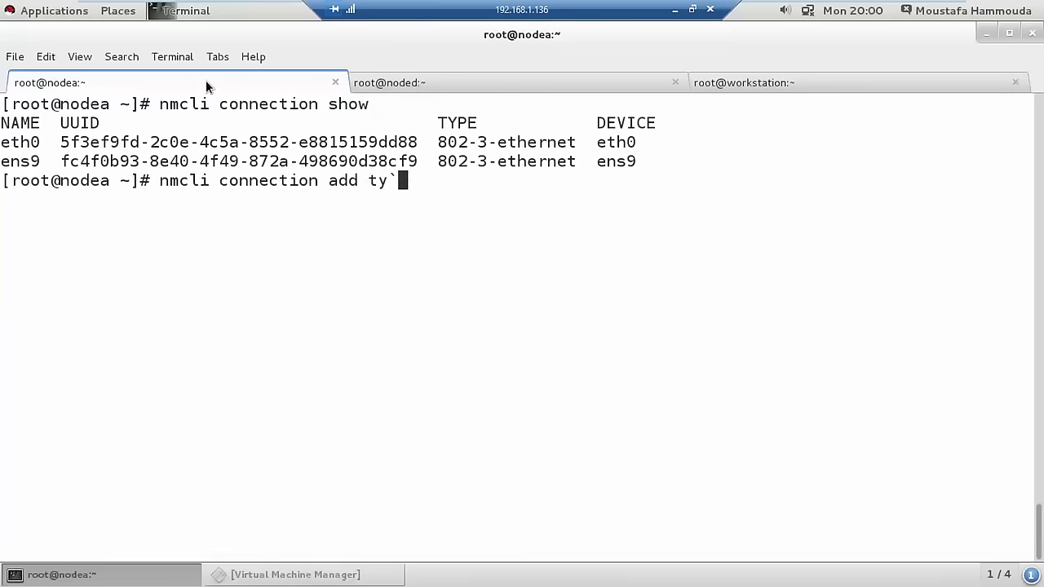
key(BackSpace)
text(pe ethernet)
key(Tab)
key(Tab)
key(Tab)
key(Tab)
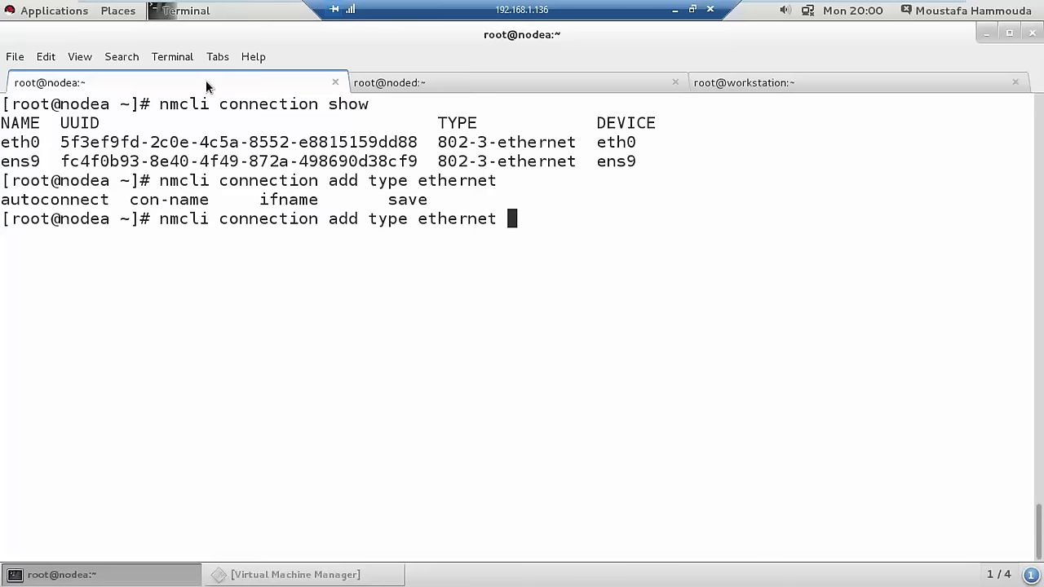
Add an ethernet connection on nodea with con-name ens10, ifname ens10 and autoconnect yes, checking the further options before running it
text(co)
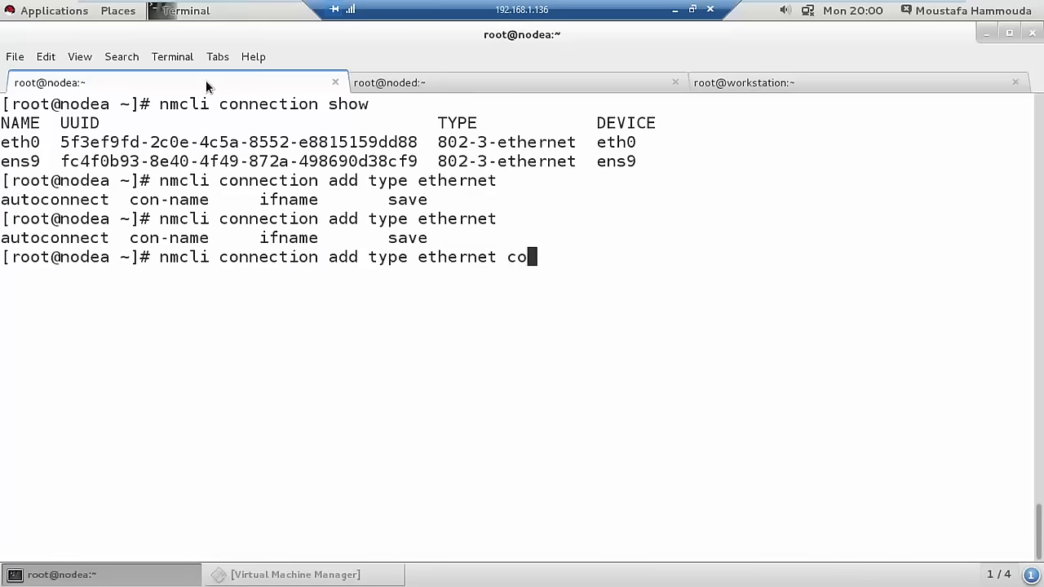
key(Tab)
text(e)
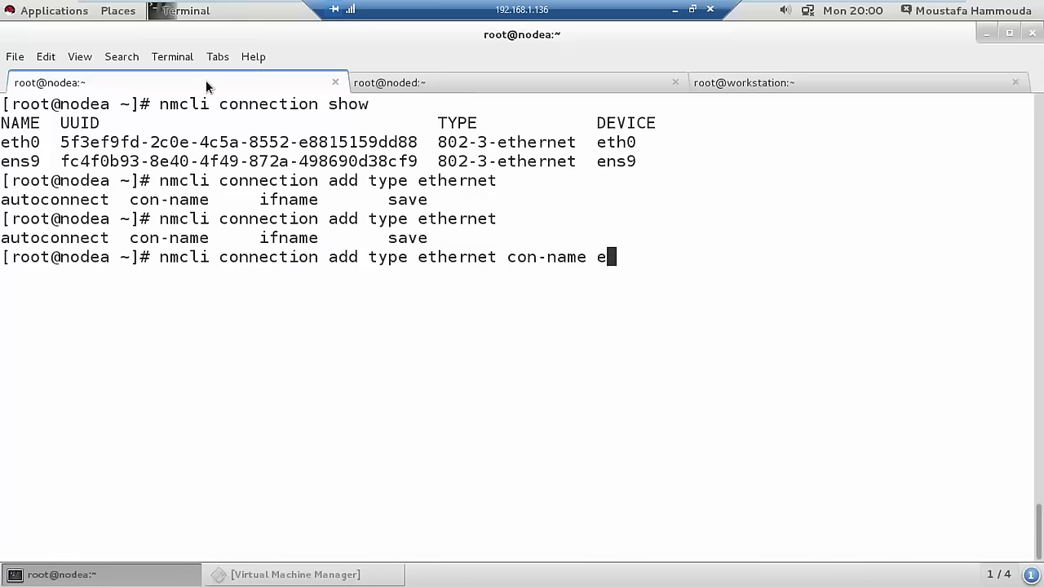
text(ns10 ifc)
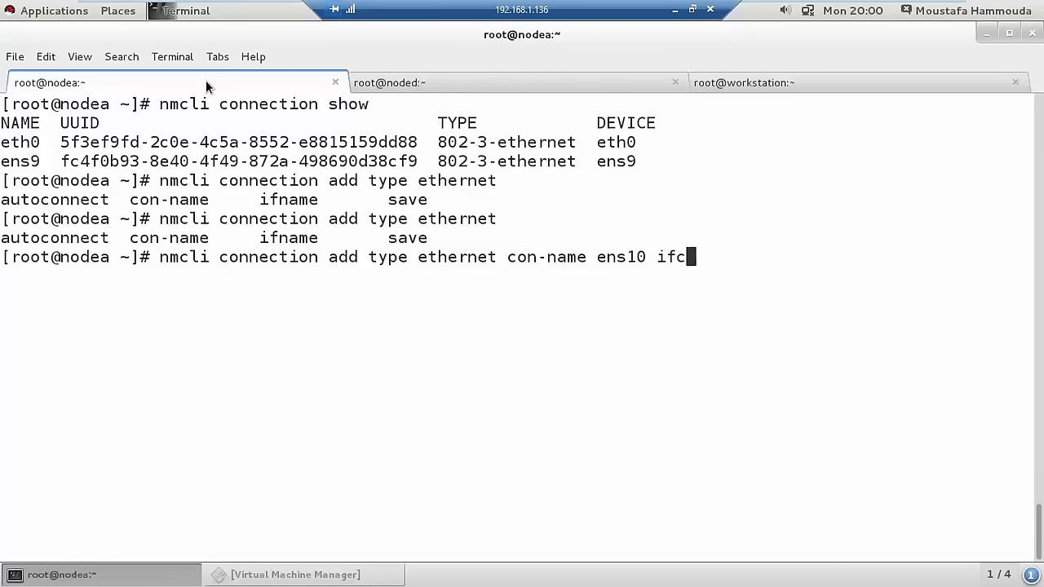
key(BackSpace)
key(Tab)
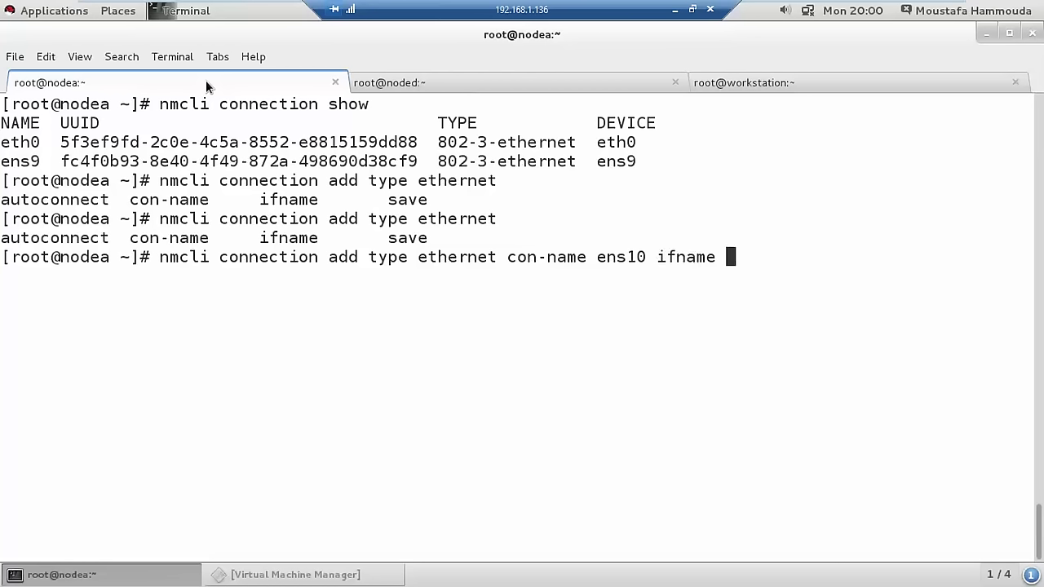
text(ens10)
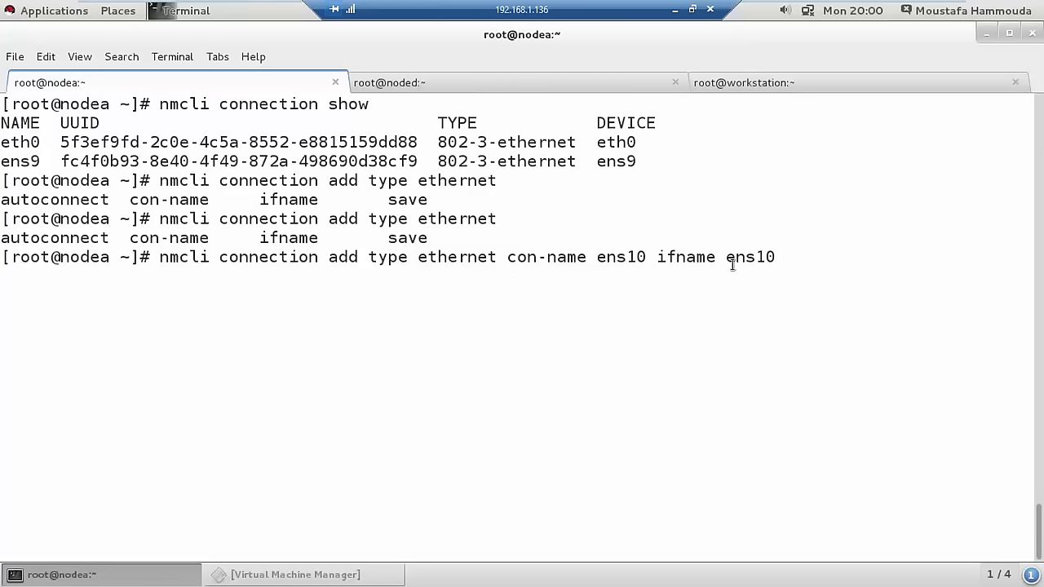
text(autoconnect )
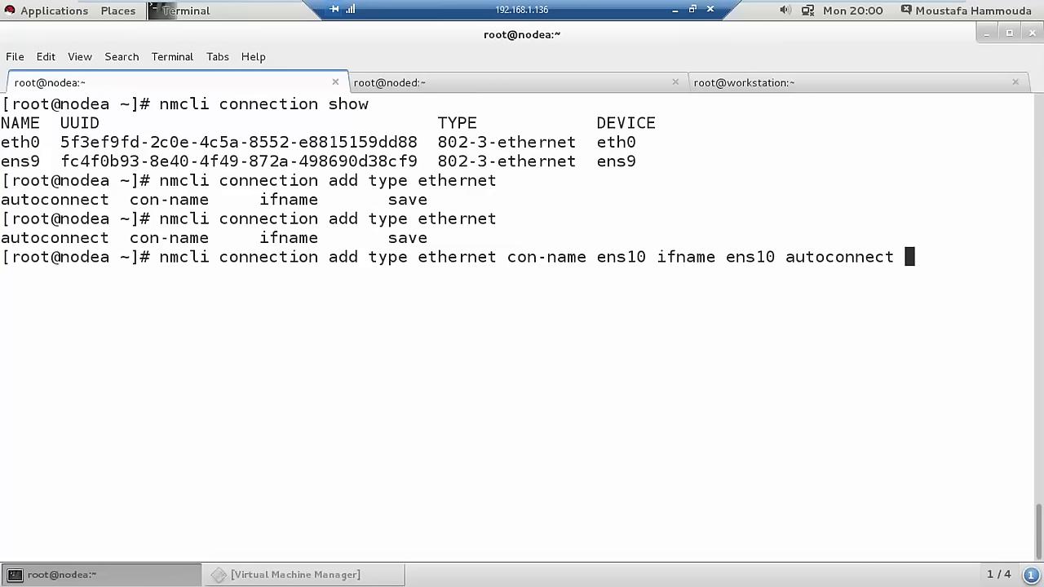
text(yes)
key(Tab)
key(Tab)
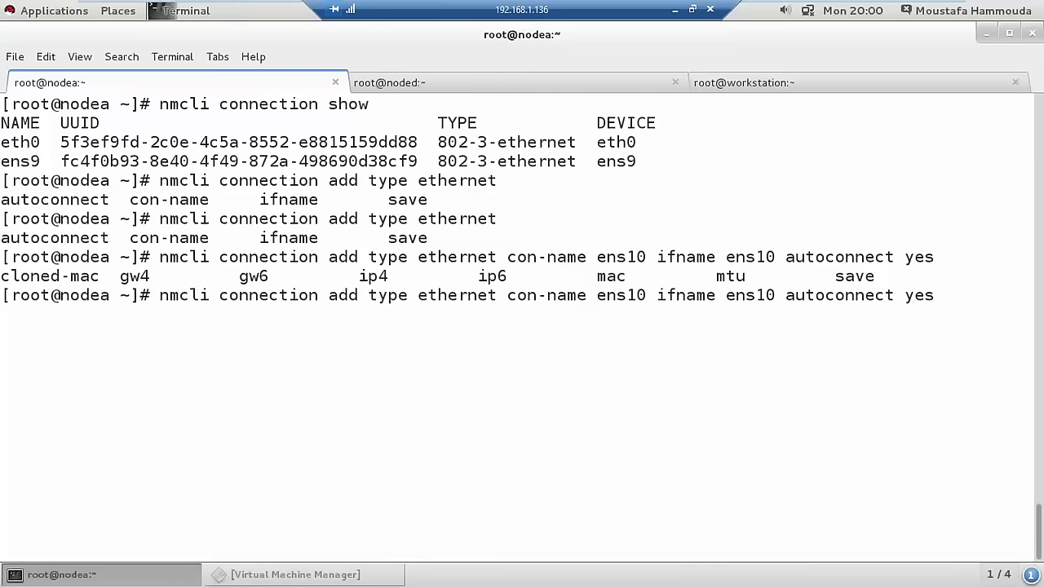
key(Return)
Enter nmcli connection modify ens10 on nodea without running it, list the properties that can follow, and clear the screen
text(nmcli c)
key(Tab)
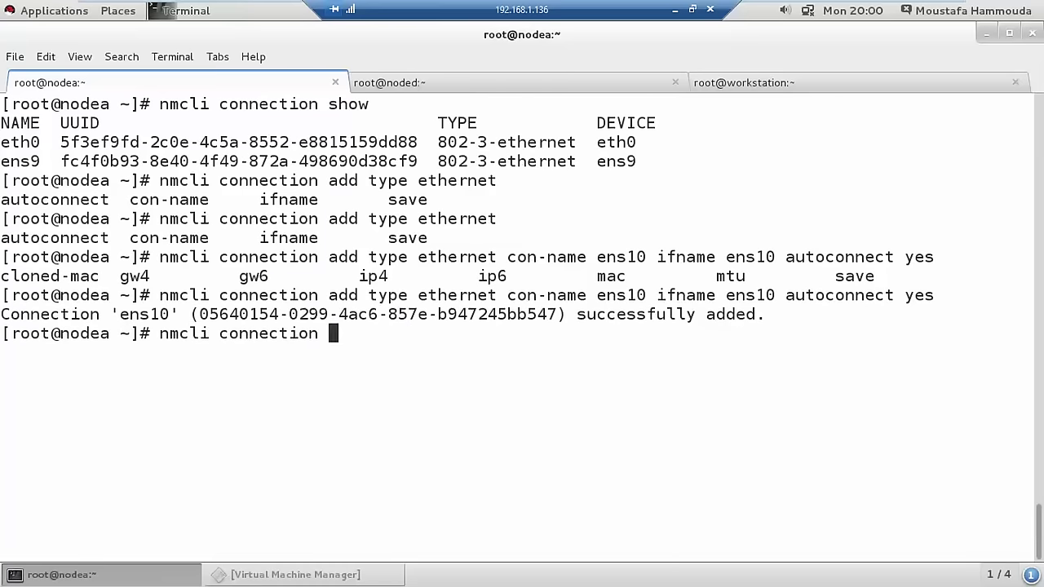
text(como)
key(BackSpace)
key(BackSpace)
text(nm)
key(BackSpace)
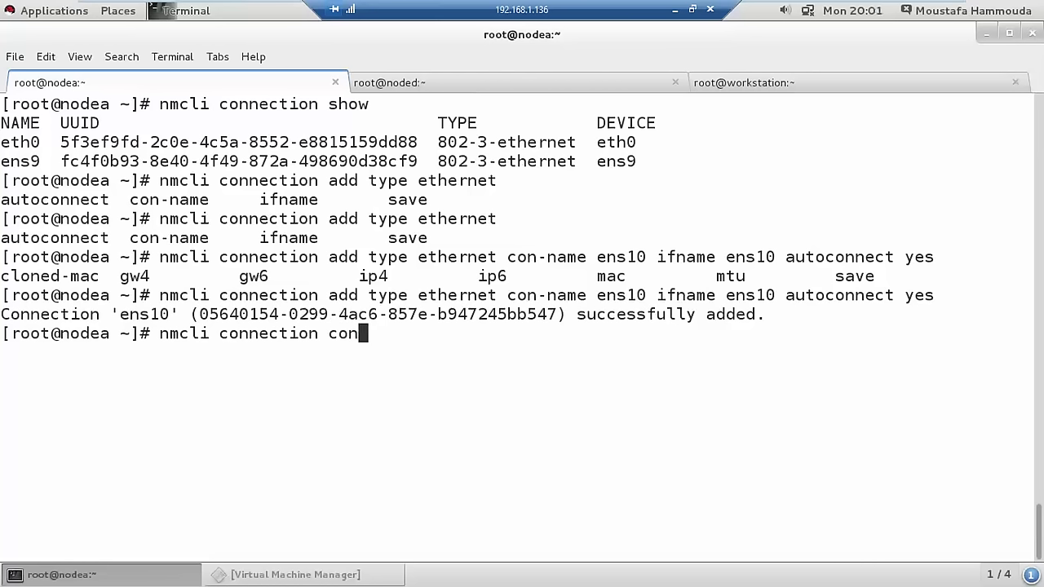
key(BackSpace)
key(BackSpace)
key(BackSpace)
key(BackSpace)
key(BackSpace)
key(BackSpace)
key(BackSpace)
key(BackSpace)
key(BackSpace)
key(BackSpace)
key(Tab)
text(mod)
key(Tab)
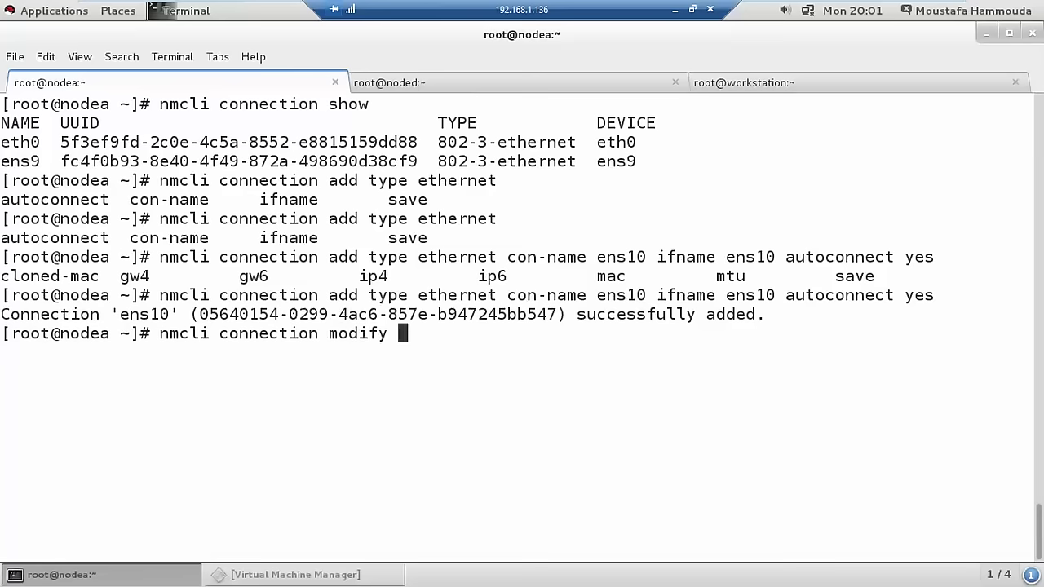
text(ens)
text(10)
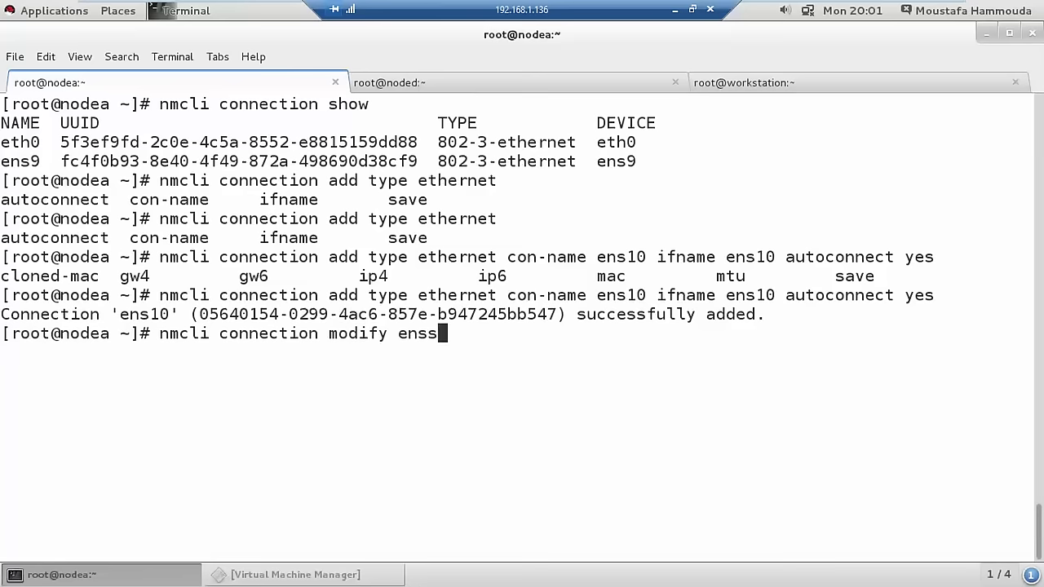
key(BackSpace)
text(0)
key(Tab)
key(Tab)
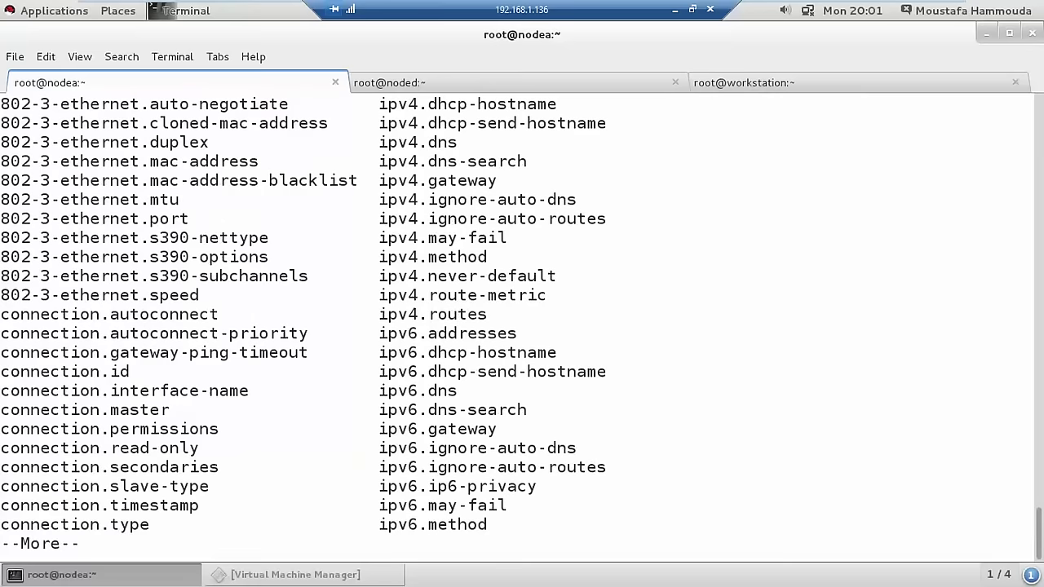
key(q)
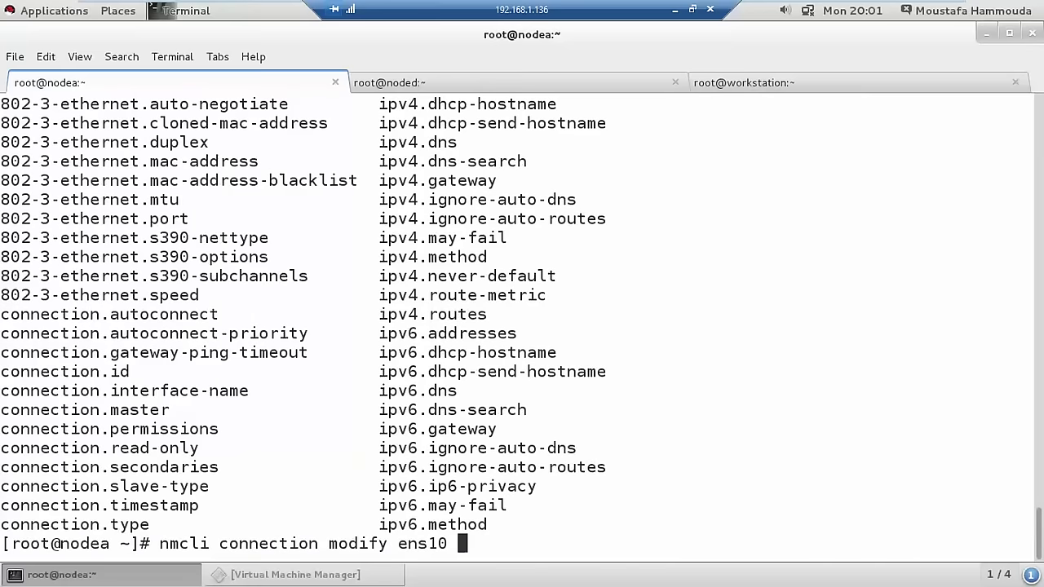
key(ctrl+l)
text(conn)
key(Tab)
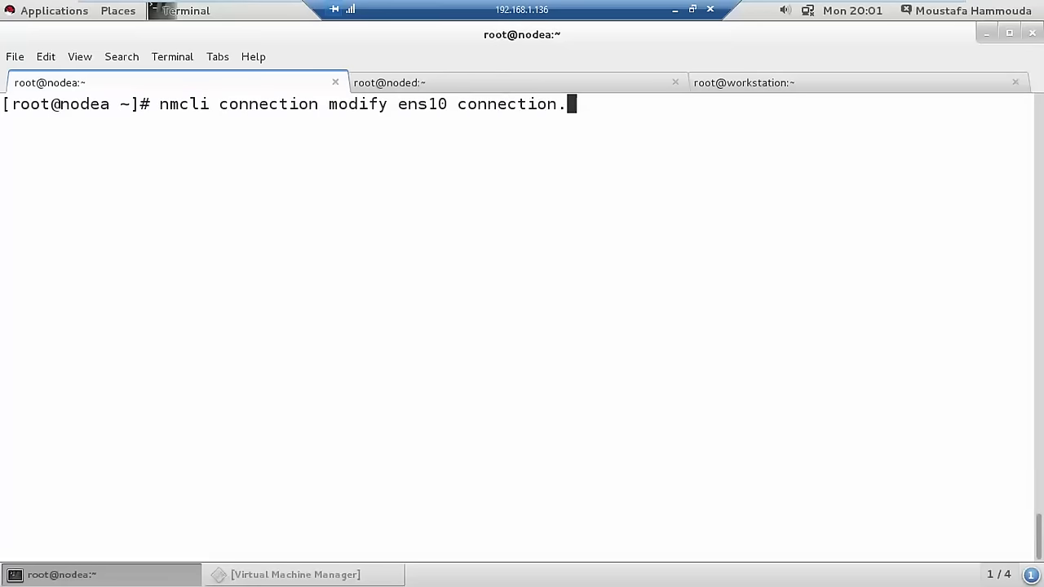
text(aut)
key(BackSpace)
key(BackSpace)
key(BackSpace)
key(BackSpace)
key(BackSpace)
key(BackSpace)
key(BackSpace)
key(BackSpace)
key(BackSpace)
key(BackSpace)
key(BackSpace)
key(BackSpace)
key(BackSpace)
key(BackSpace)
key(BackSpace)
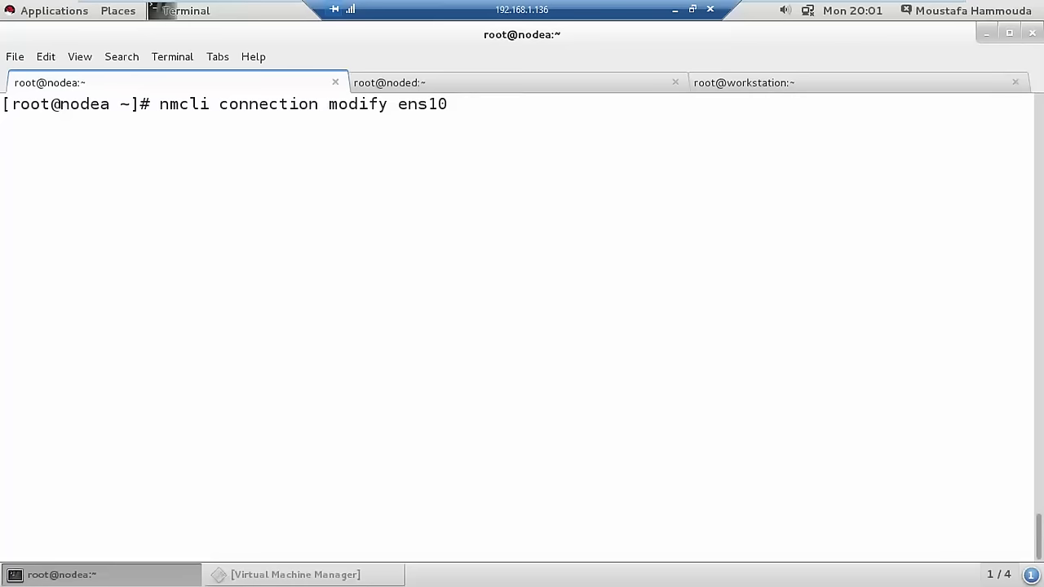
Complete and run the modify command, setting the ens10 connection's ipv4.method to manual and ipv4.addresses to 10.0.1.1/24
text(ipv4.)
key(Tab)
key(Tab)
text(method )
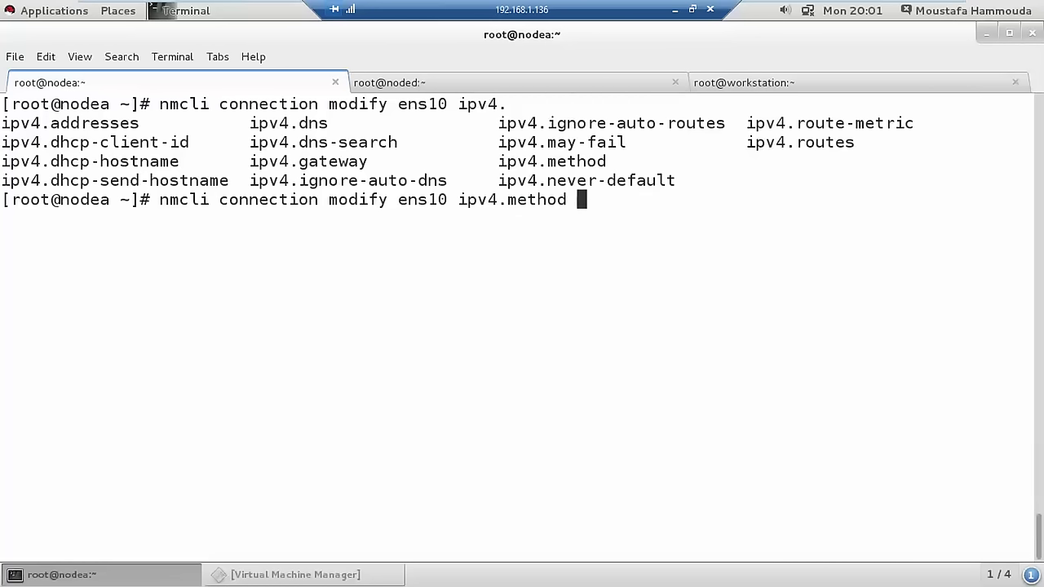
text(manual )
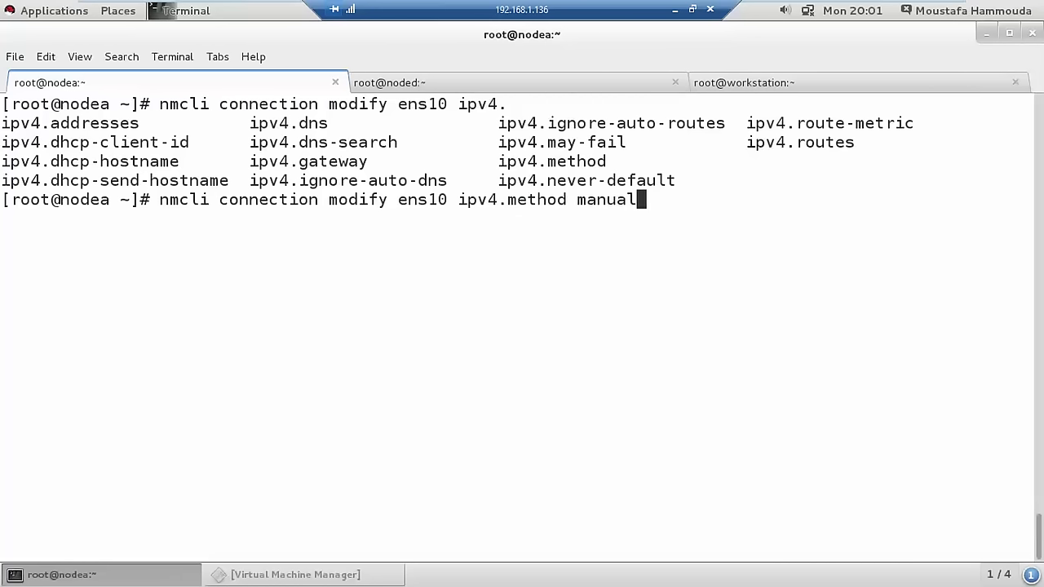
text(ipv4.add)
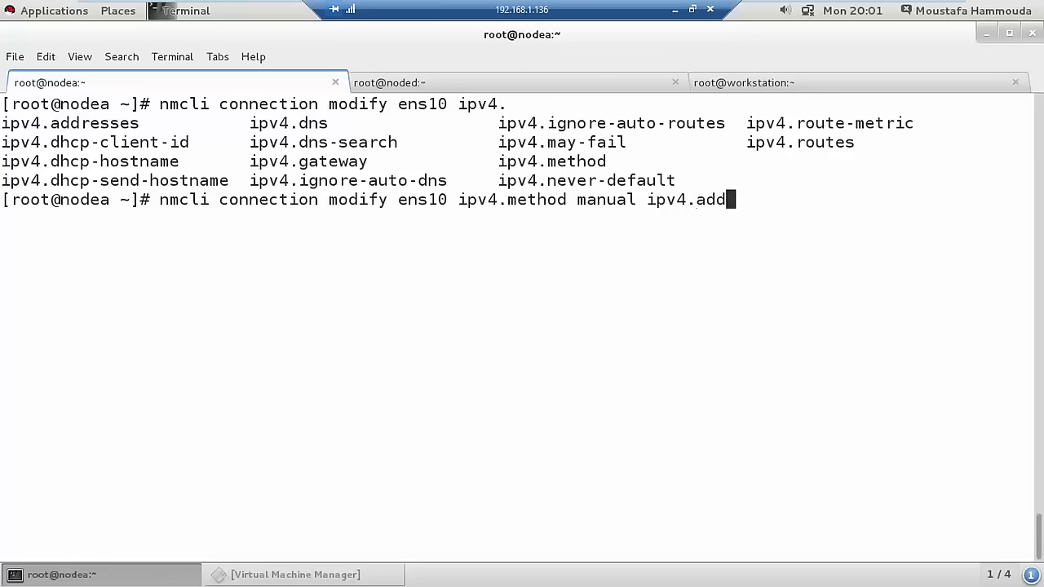
key(Tab)
text(10.0.)
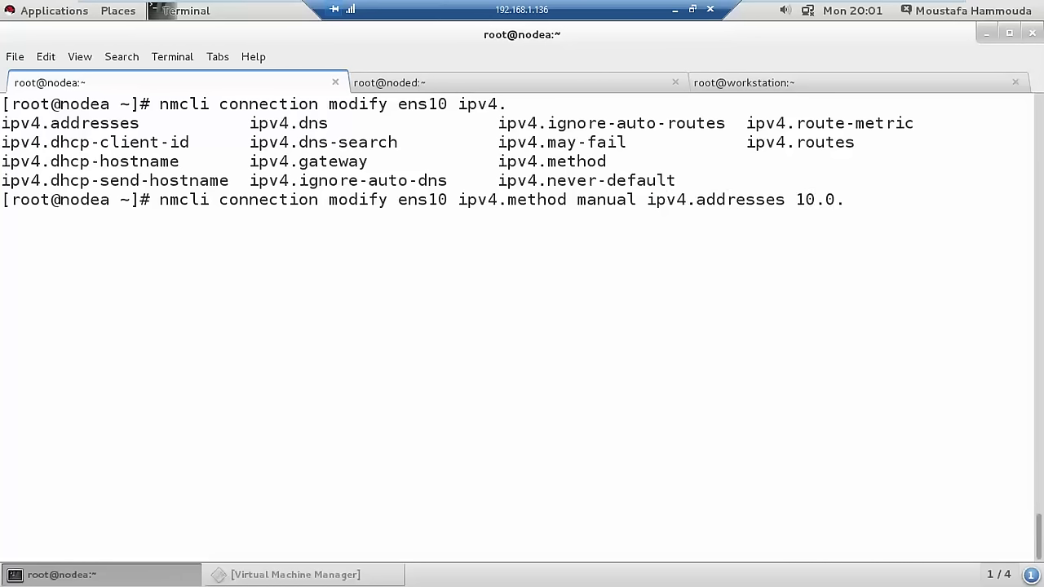
text(1.1/24)
key(Return)
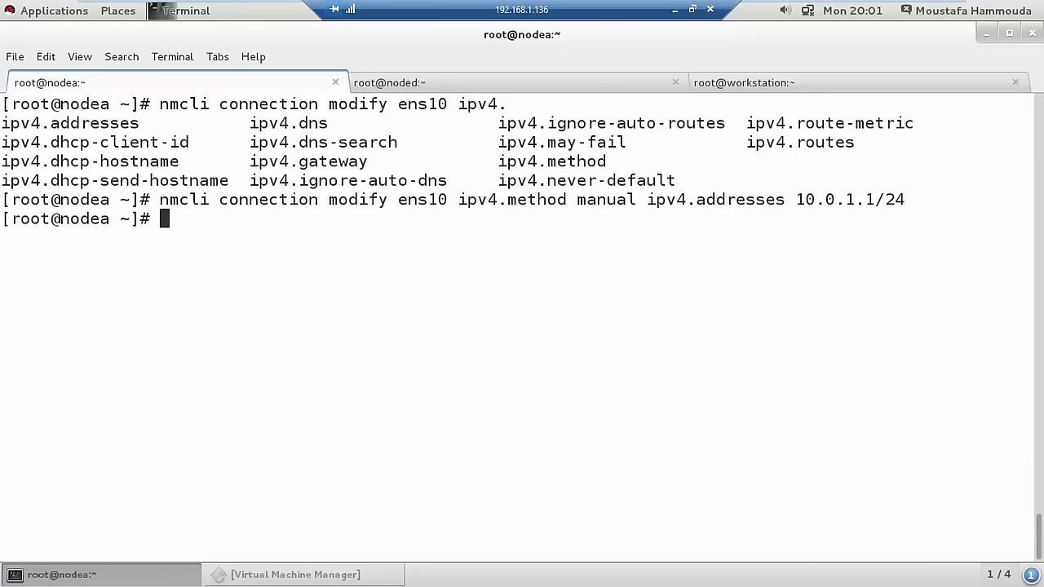
Restart the ens10 connection on nodea with nmcli connection down ens10 and nmcli connection up ens10
key(Return)
key(Return)
text(nmcli co)
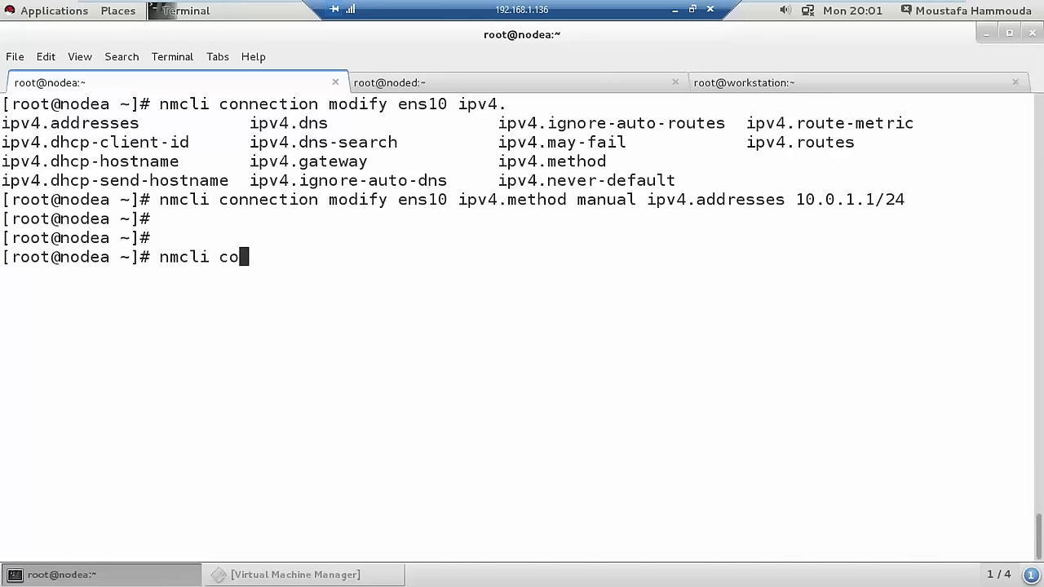
text(nnection down ens10)
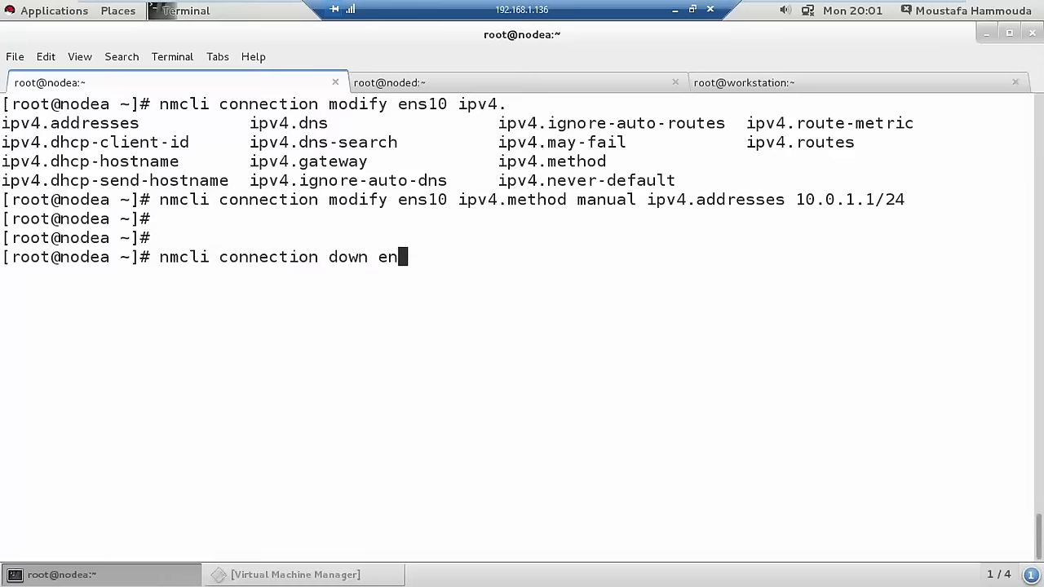
key(Return)
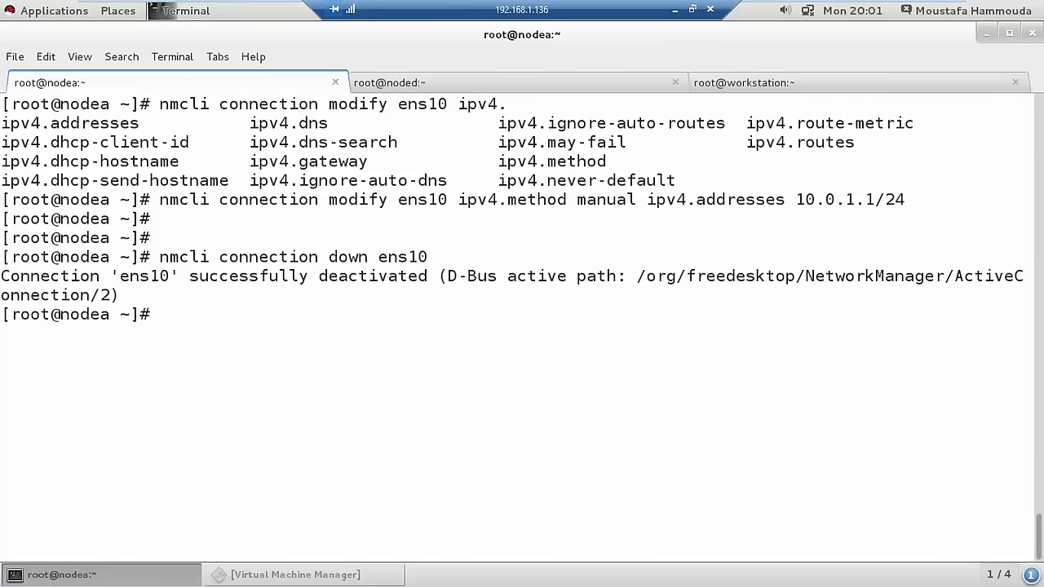
text(nmcli connection u)
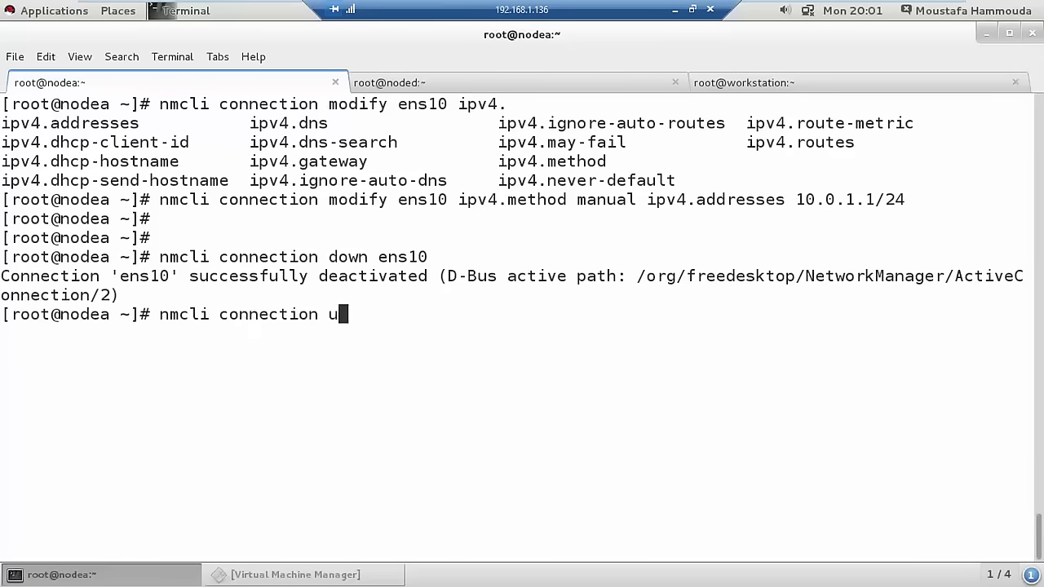
text(p ens)
key(BackSpace)
text(ns)
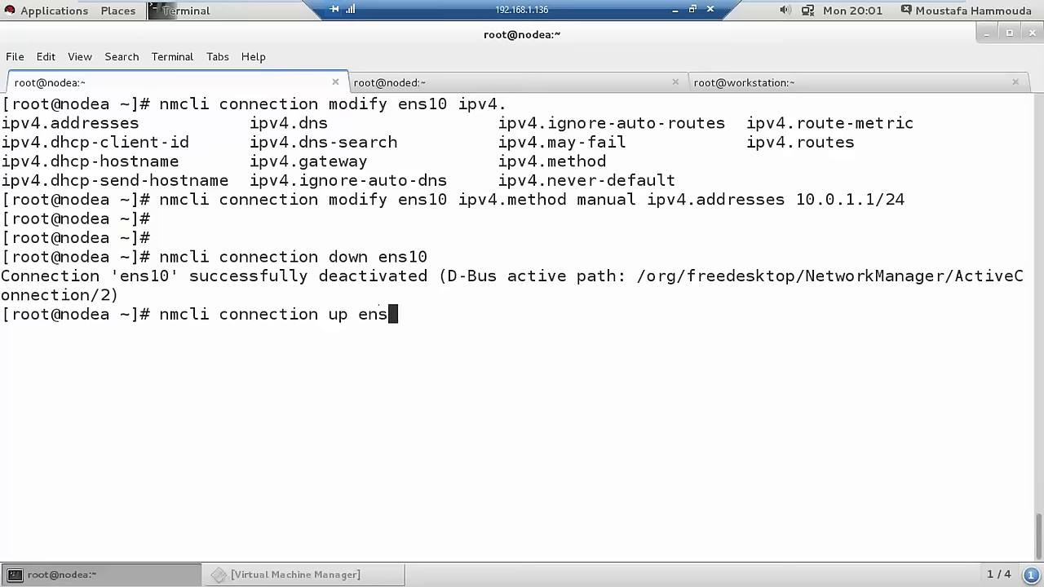
text(10)
key(Return)
Run ifconfig on nodea and check the IPv4 address assigned to ens10
text(i)
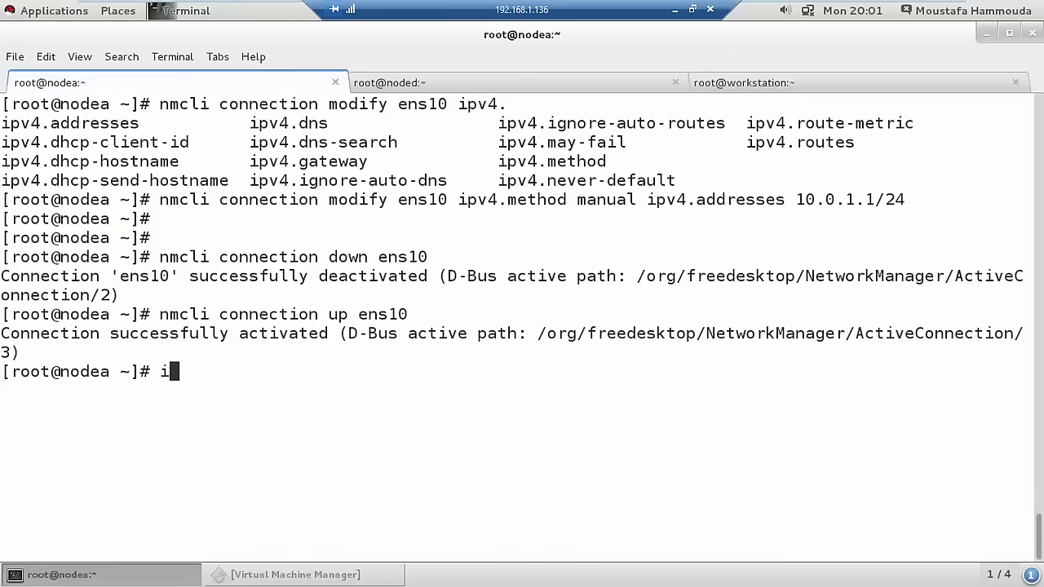
text(fconfig)
key(Return)
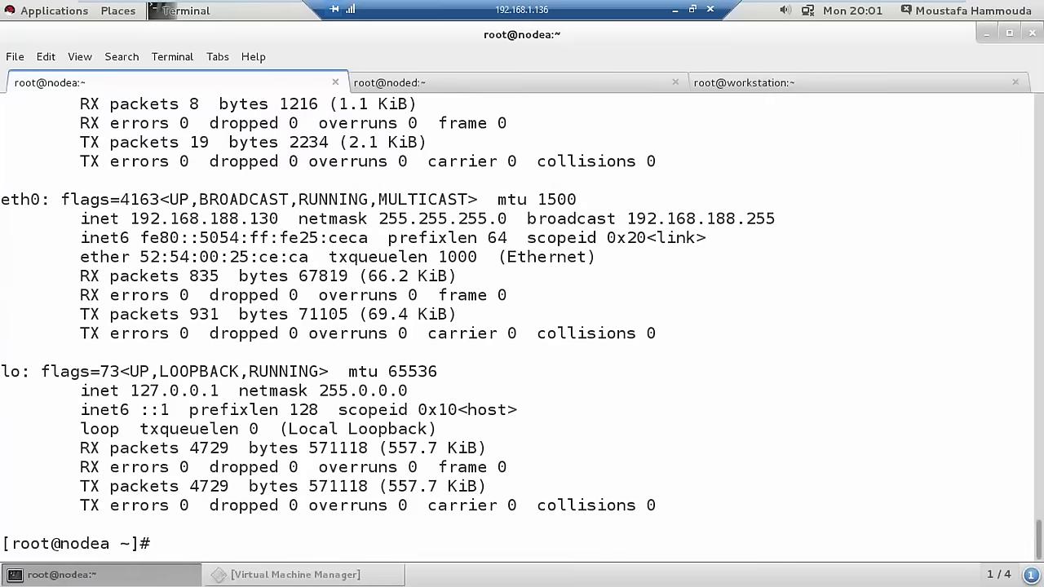
key(shift+Page_Up)
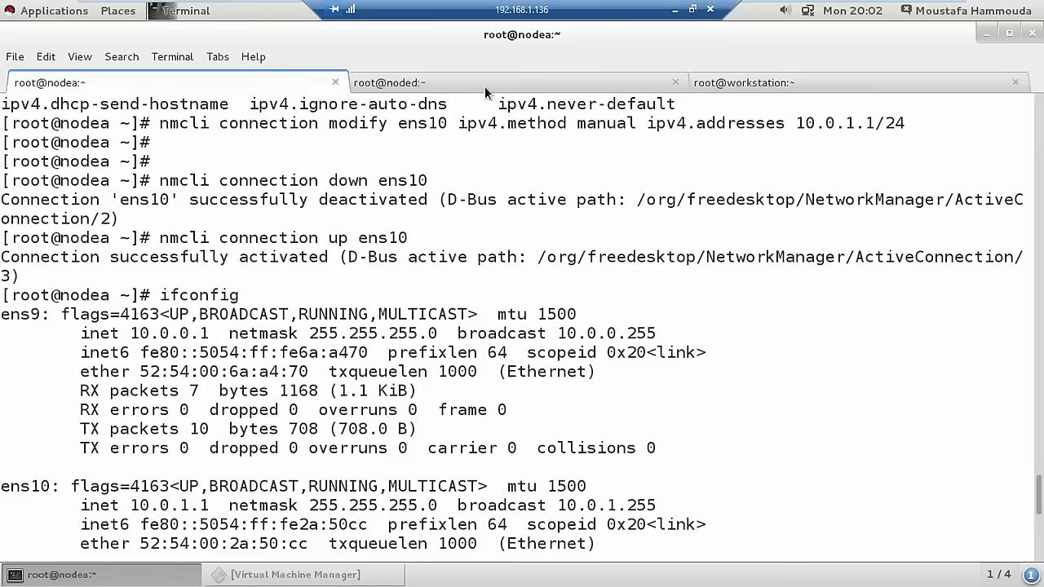
Clear nodea's terminal, list the command history and copy entries 26 to 30, from adding the ens10 connection to ifconfig
key(ctrl+l)
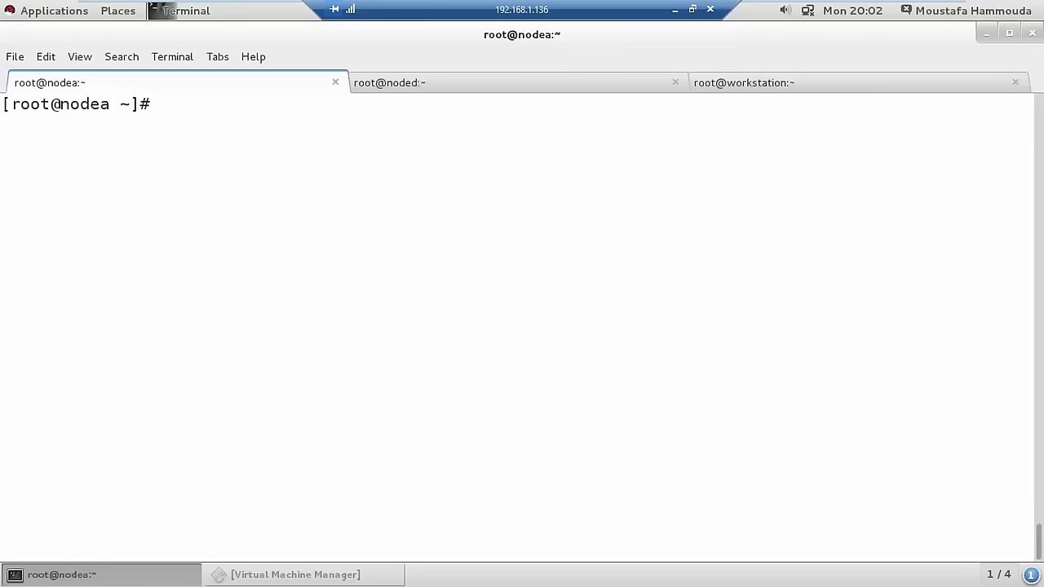
text(history)
key(Return)
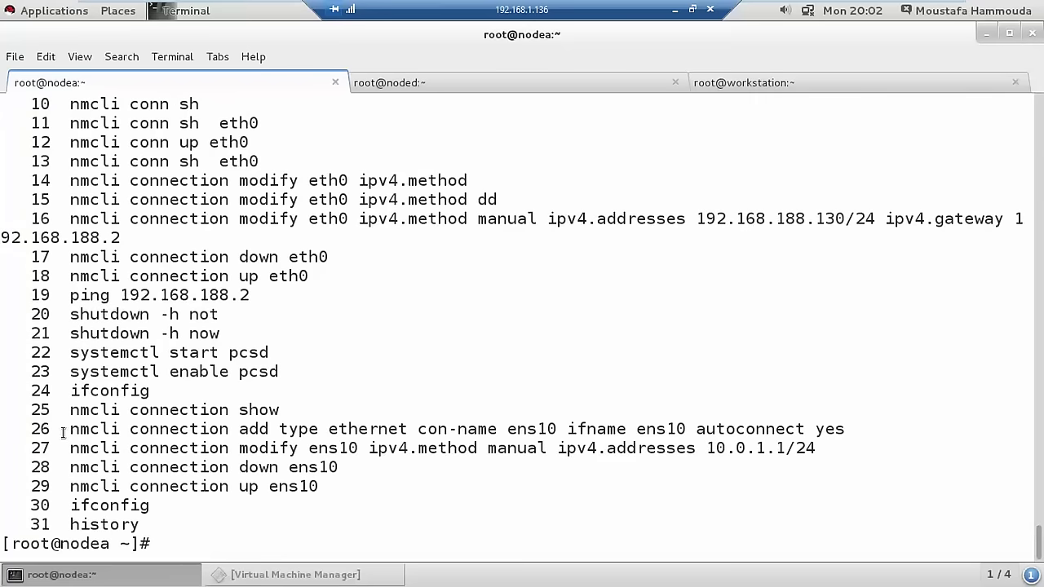
drag(32, 431, 361, 498)
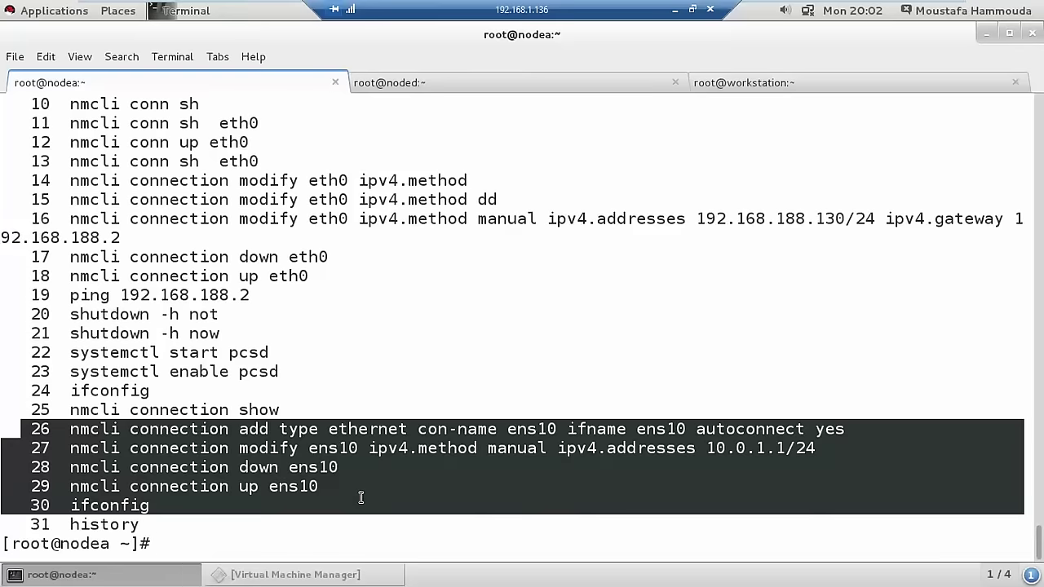
right_click(356, 478)
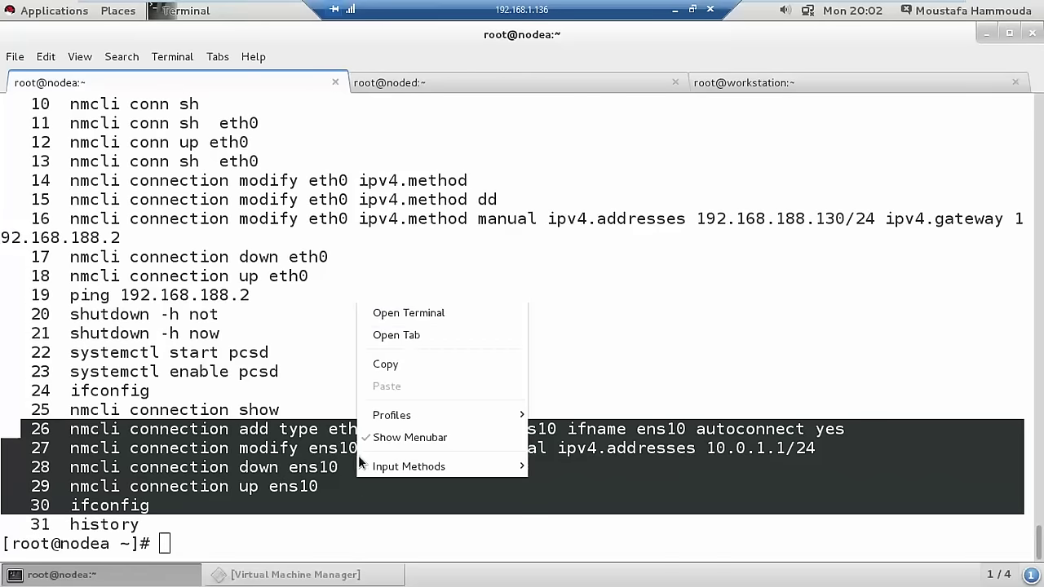
click(385, 364)
Switch to the noded terminal, clear it, list the files and open test.sh in vim
click(532, 76)
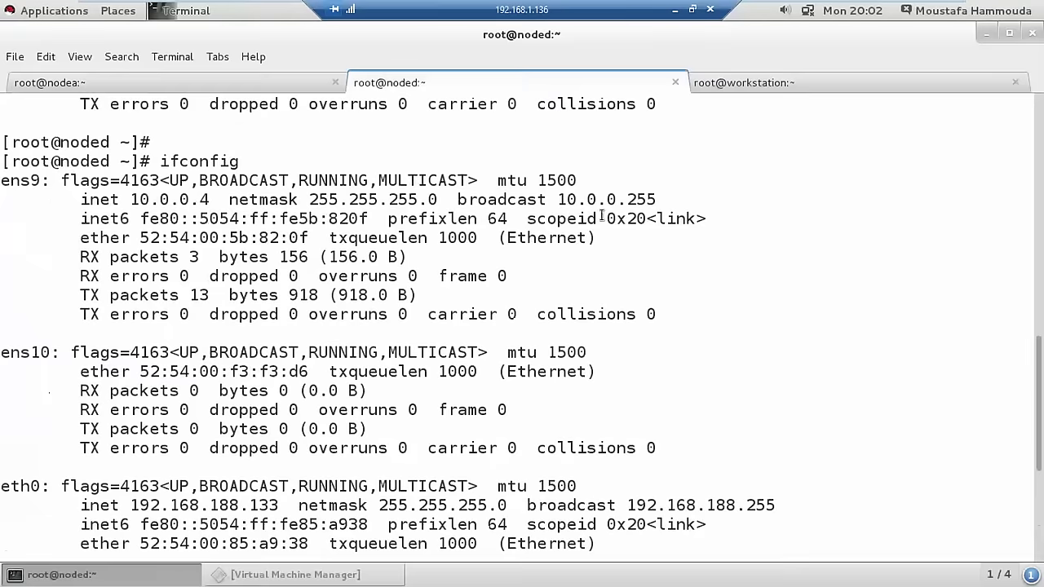
key(ctrl+l)
text(vi)
key(BackSpace)
key(BackSpace)
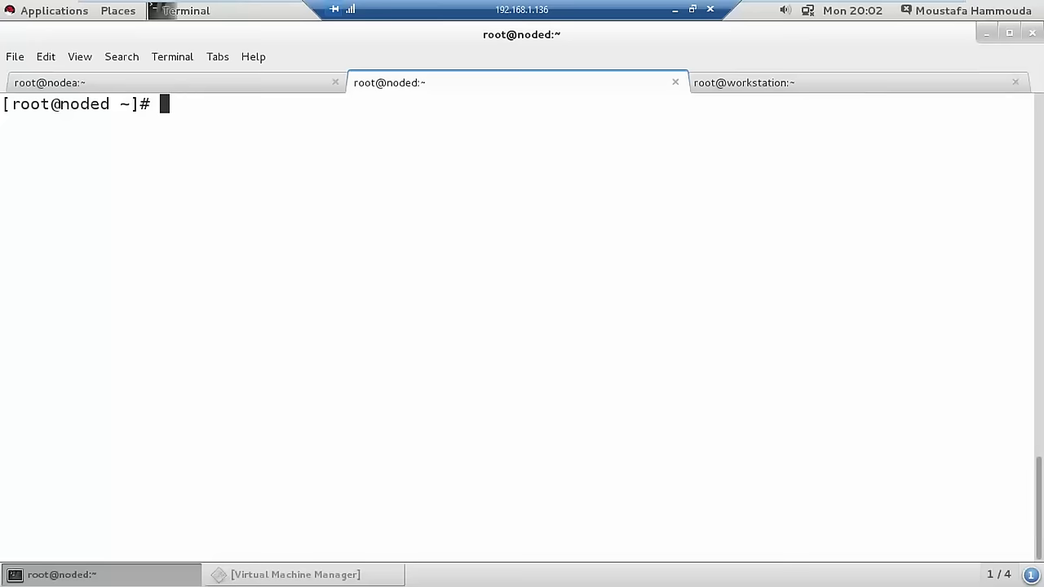
text(ls)
key(Return)
text(vim test.sh)
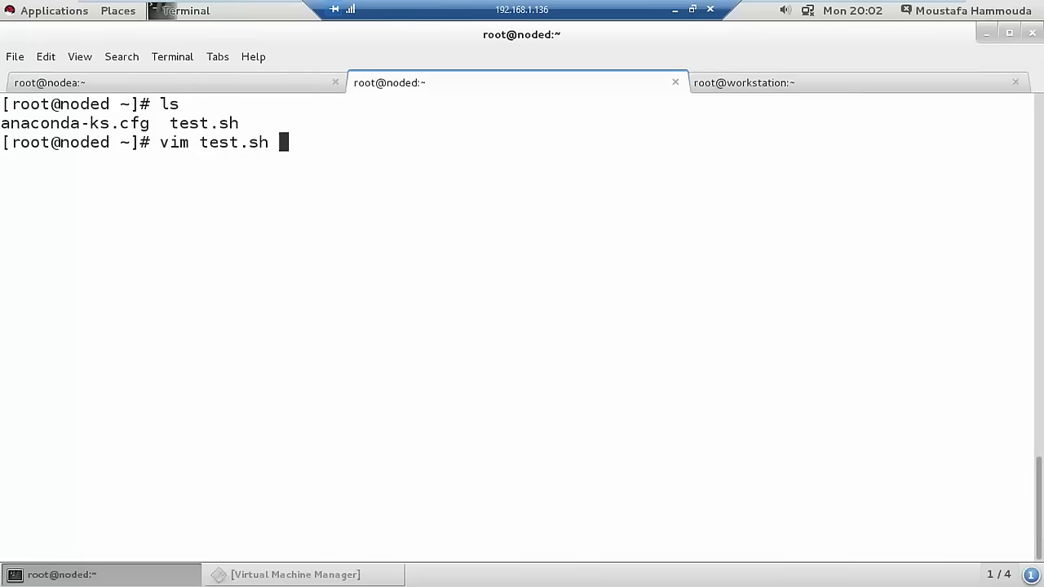
key(Return)
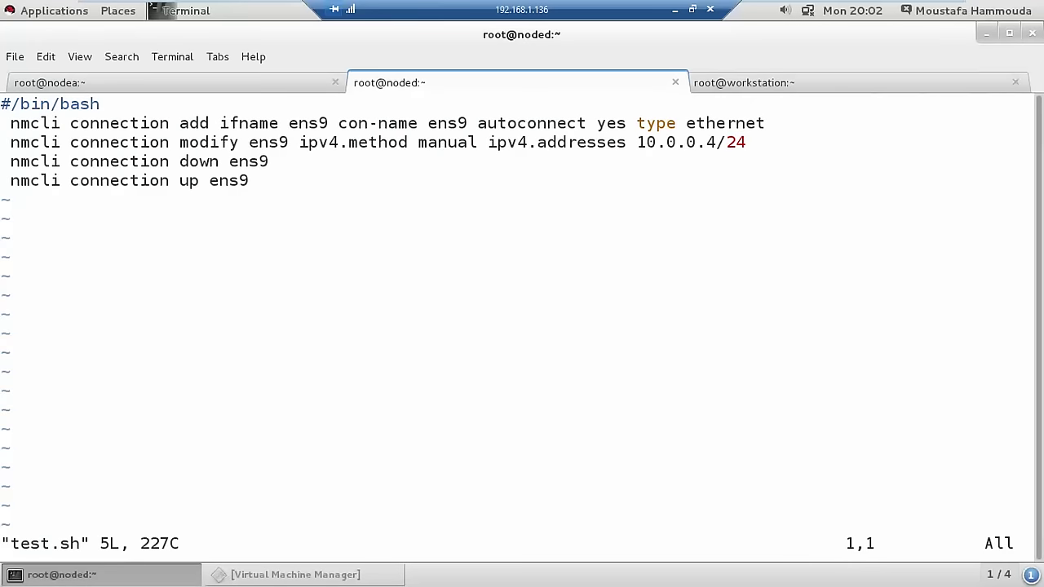
key(d)
key(shift+g)
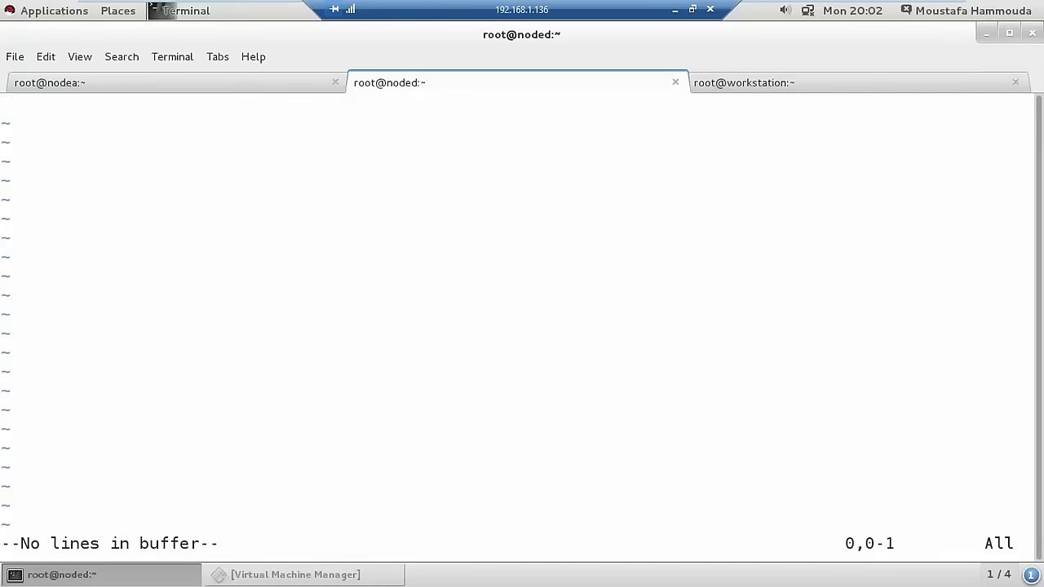
key(u)
key(u)
Replace the four ens9 nmcli lines below #/bin/bash in test.sh with the ens10 commands copied from nodea's history
key(j)
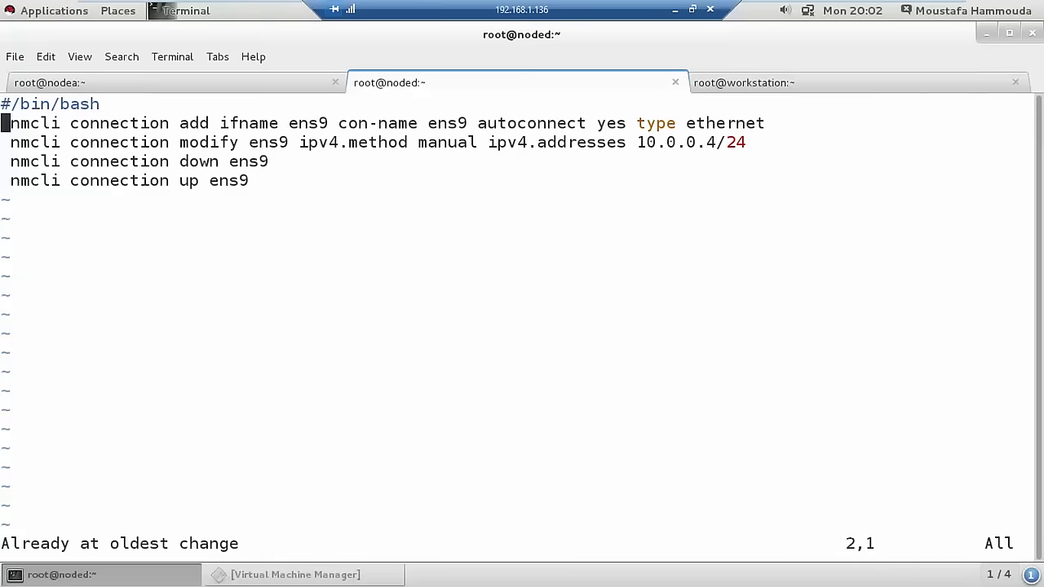
key(d)
key(d)
key(d)
key(d)
key(d)
key(d)
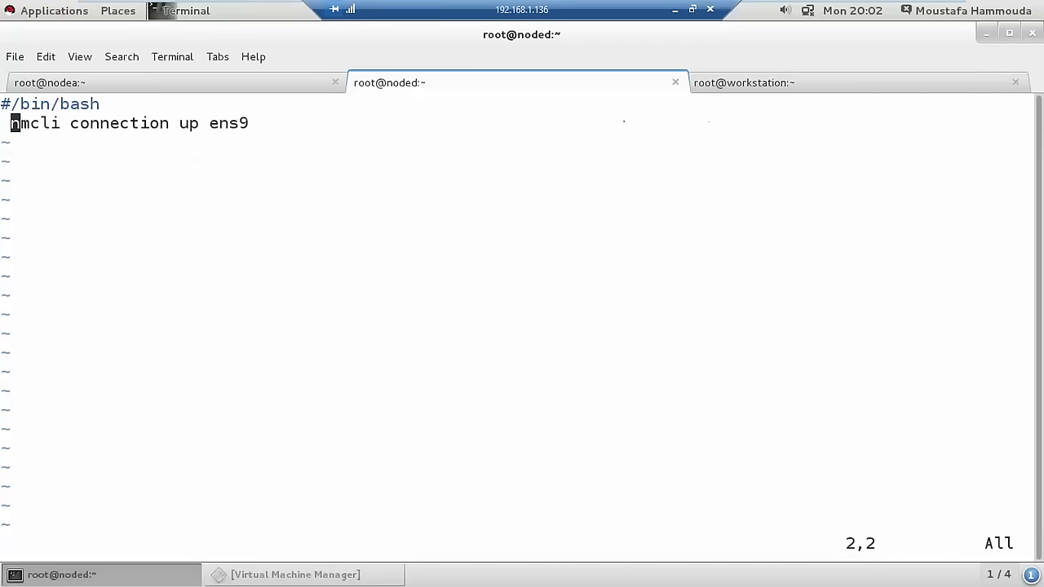
key(d)
key(d)
key(o)
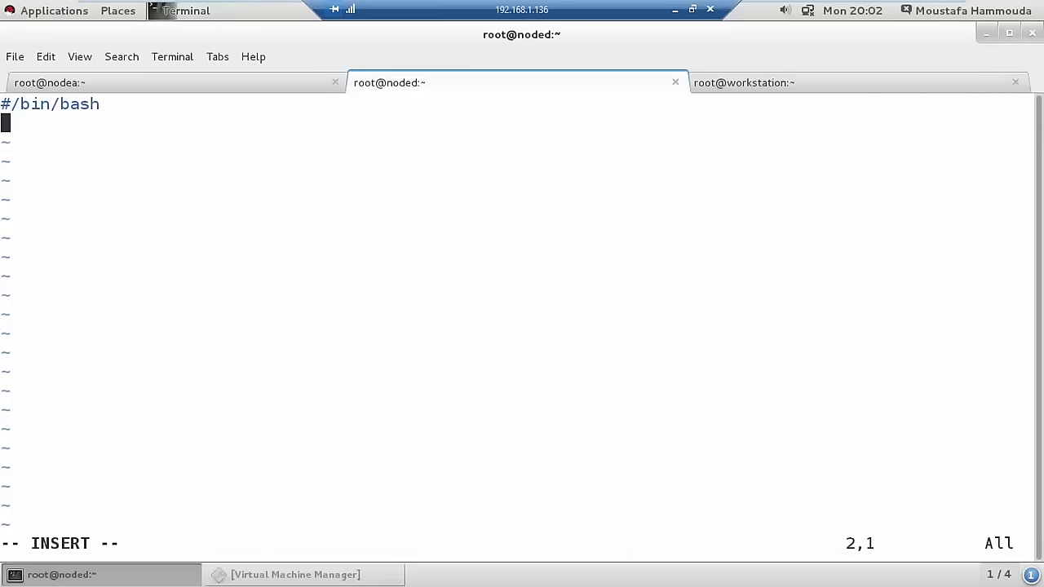
key(ctrl+shift+v)
Remove the history numbers 26 to 30 and their extra leading spaces from the five pasted command lines
key(Up)
key(Up)
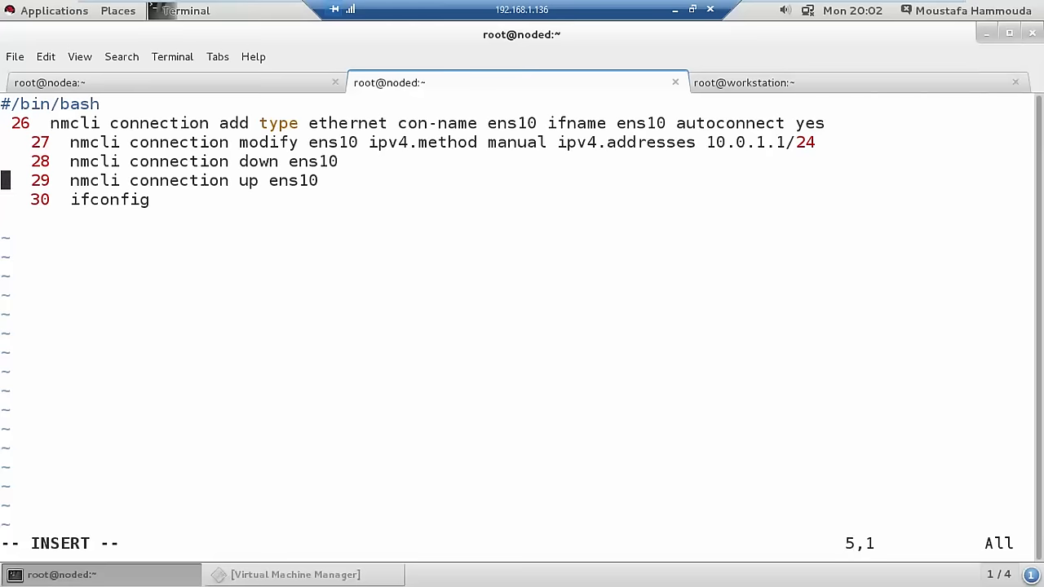
key(Up)
key(Up)
key(Up)
key(Delete)
key(Delete)
key(Delete)
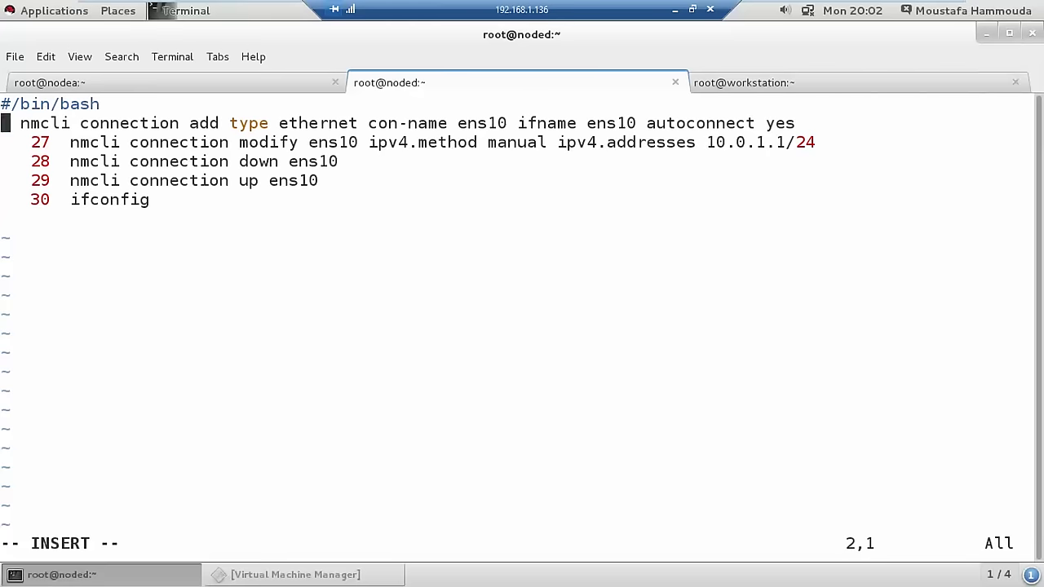
key(Down)
key(Delete)
key(Delete)
key(Delete)
key(Delete)
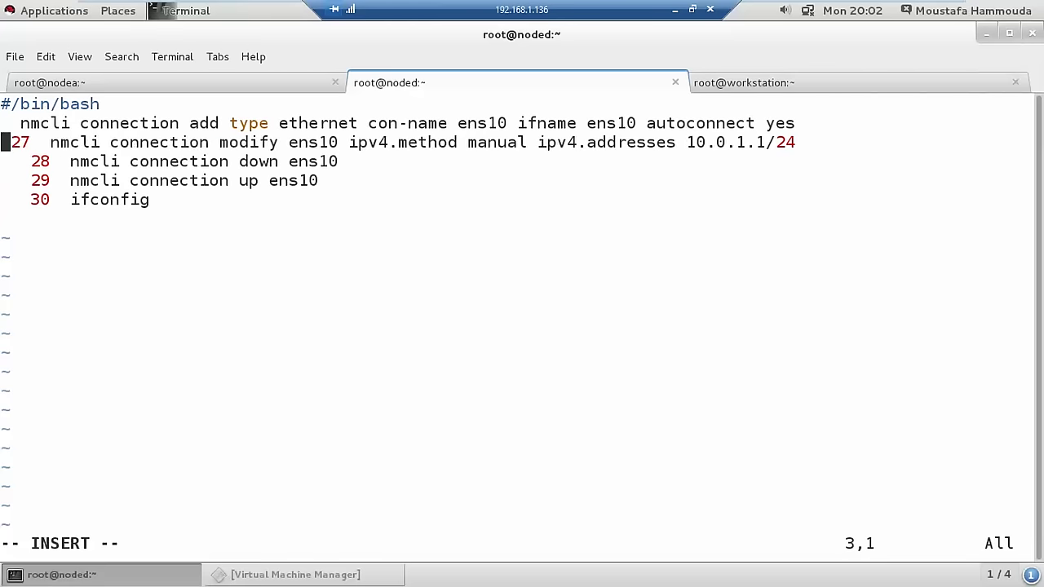
key(Delete)
key(Down)
key(Delete)
key(Delete)
key(Delete)
key(Delete)
key(Delete)
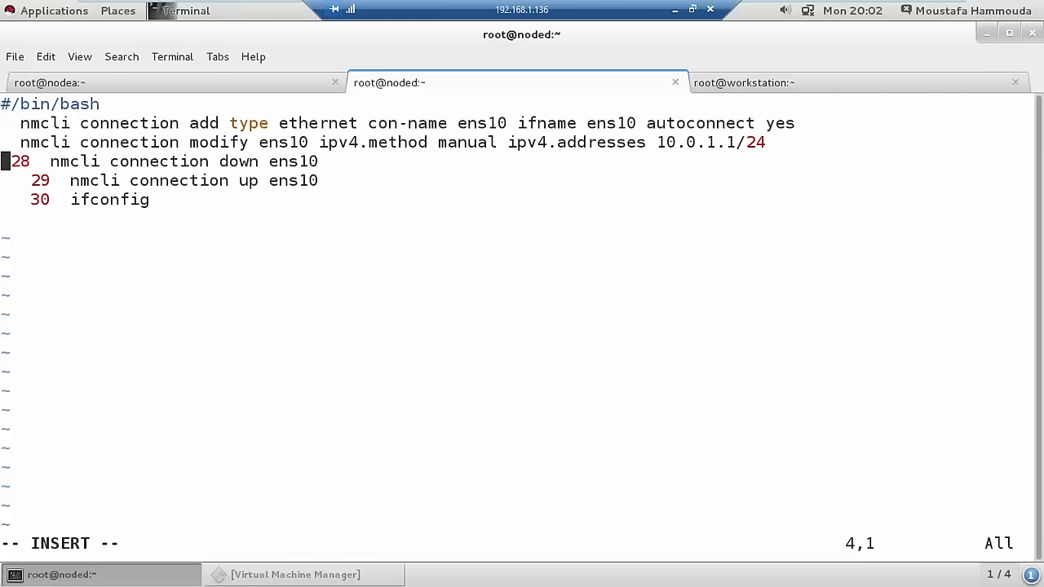
key(Down)
key(Delete)
key(Delete)
key(Delete)
key(Delete)
key(Delete)
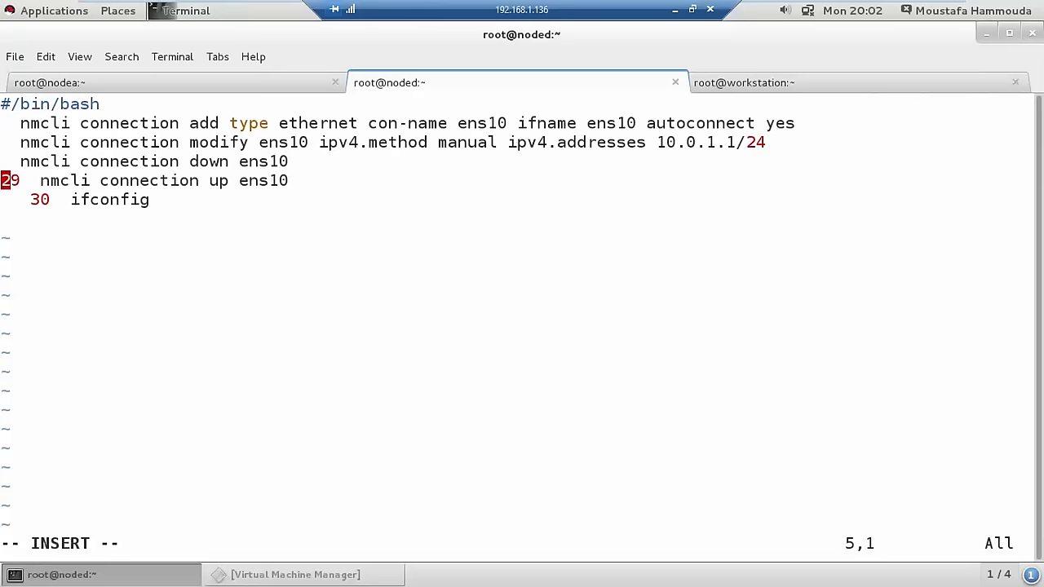
key(Down)
key(Delete)
key(Delete)
key(Delete)
key(Delete)
key(Delete)
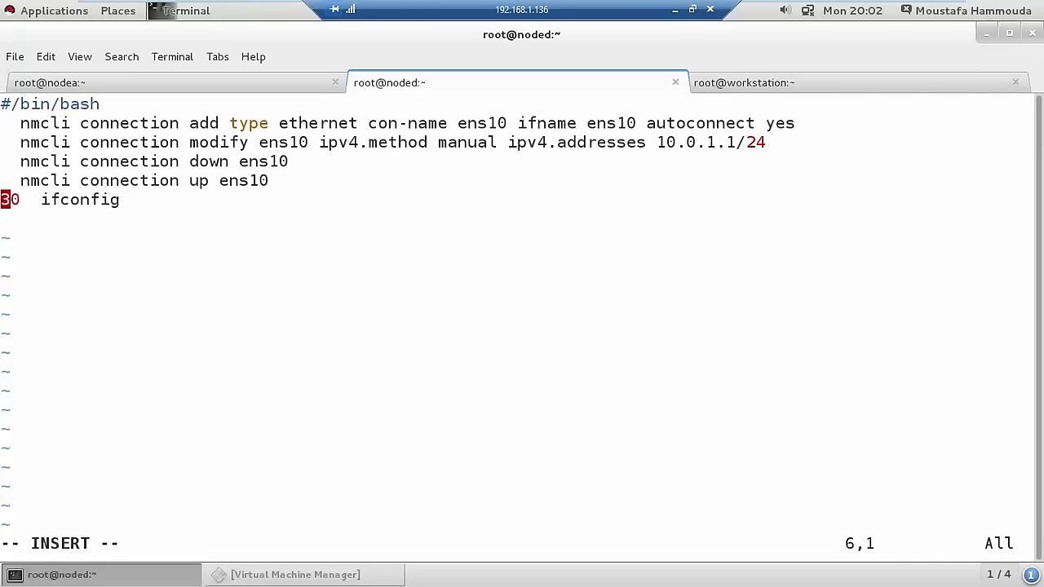
Set ipv4.addresses in the ens10 modify line to 10.0.1.4/24, then save test.sh and quit vim
key(Up)
key(Up)
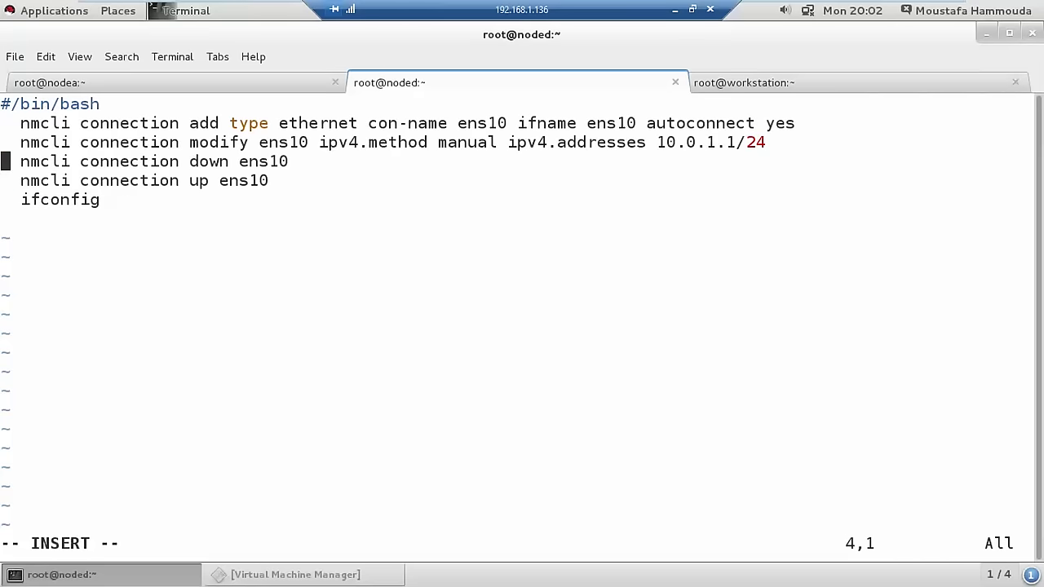
key(Up)
key(End)
key(Left)
key(Left)
key(Left)
key(Left)
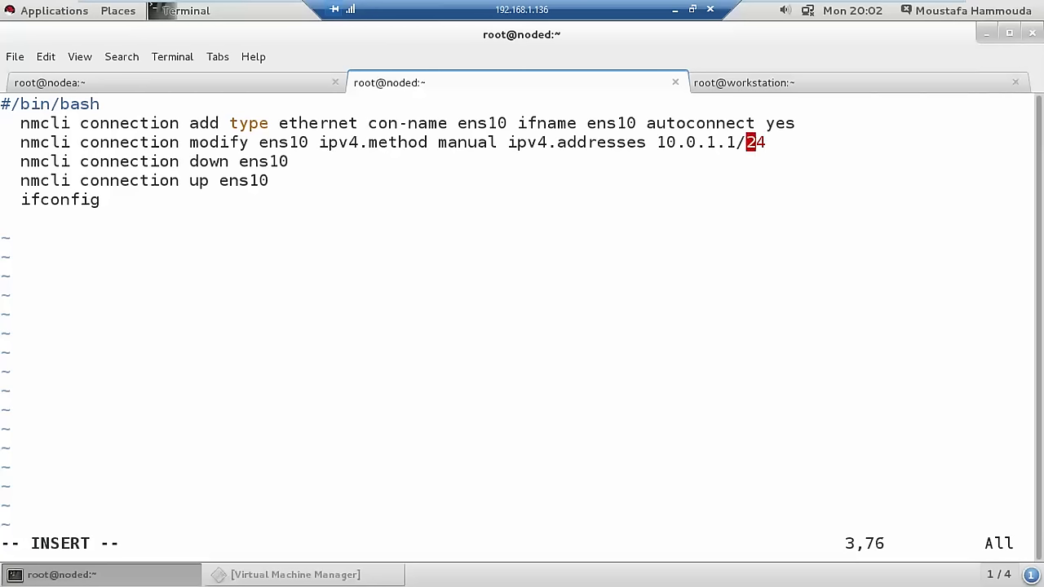
key(BackSpace)
text(4)
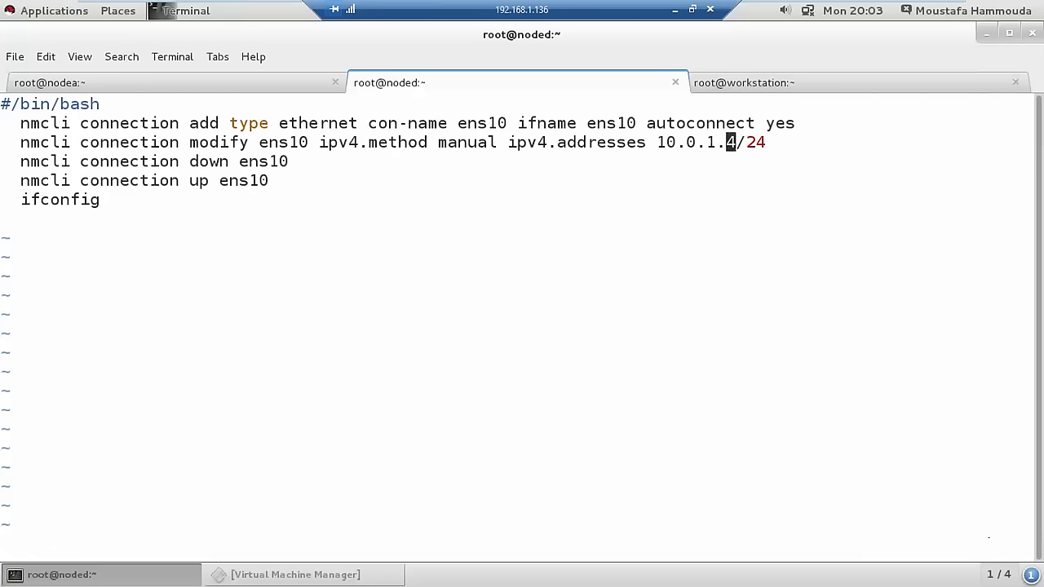
key(Escape)
text(:wq)
key(Return)
key(Return)
key(Return)
key(Return)
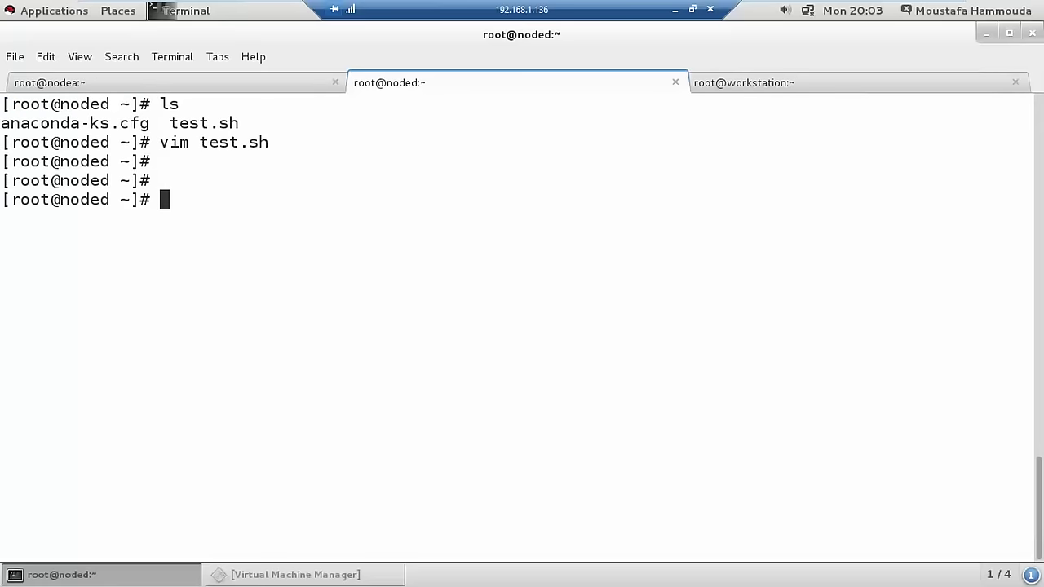
Run test.sh on noded with sh and check the ens10 IPv4 address in its output
text(sh test.sh)
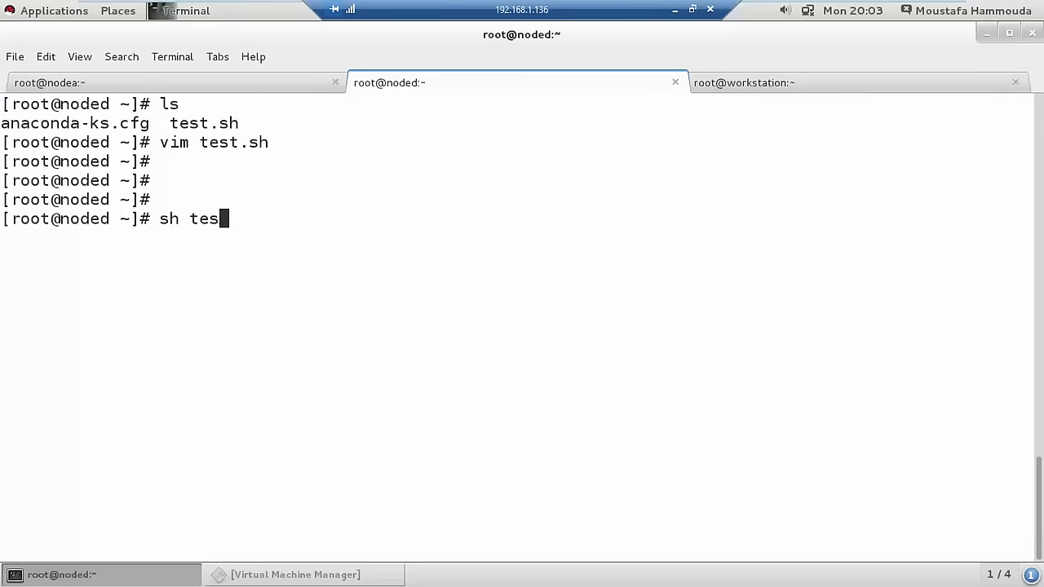
key(Return)
key(Return)
key(Return)
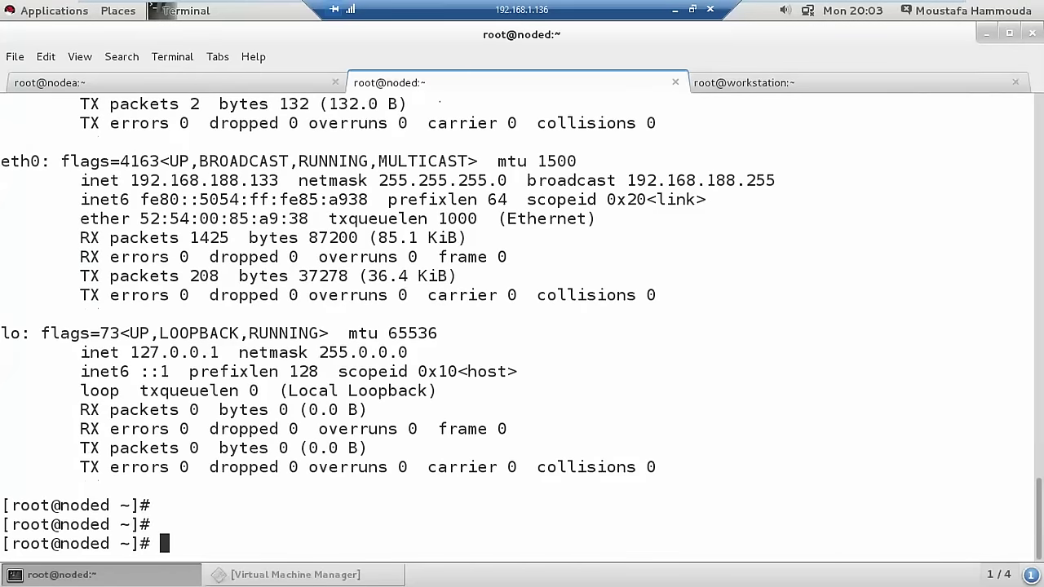
scroll(344, 155, up, 1)
scroll(344, 155, up, 3)
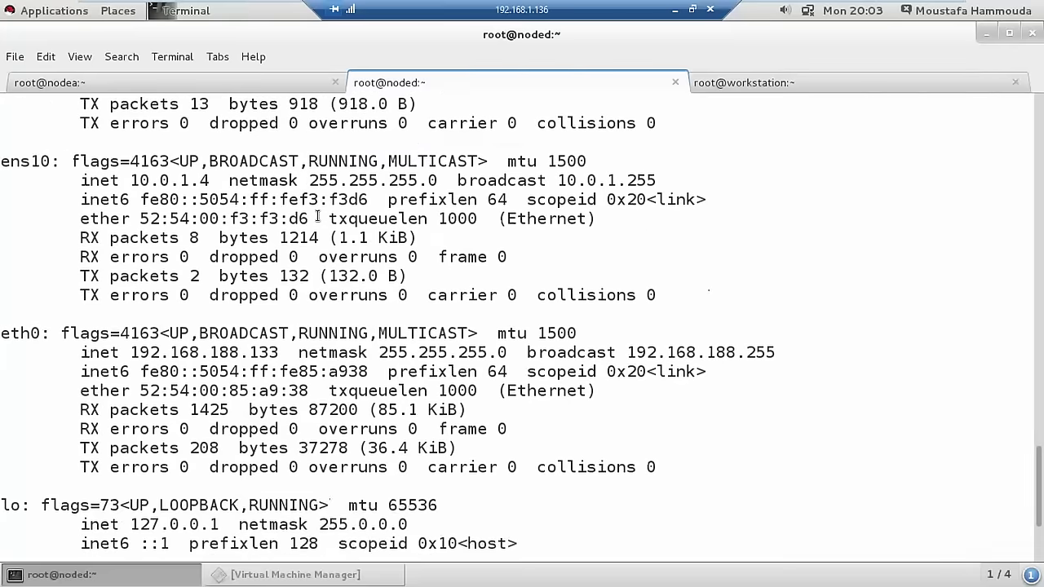
Ping 10.0.1.4 and 10.0.1.1 from noded to test the ens10 network, stopping each ping after its replies
text(ping 10)
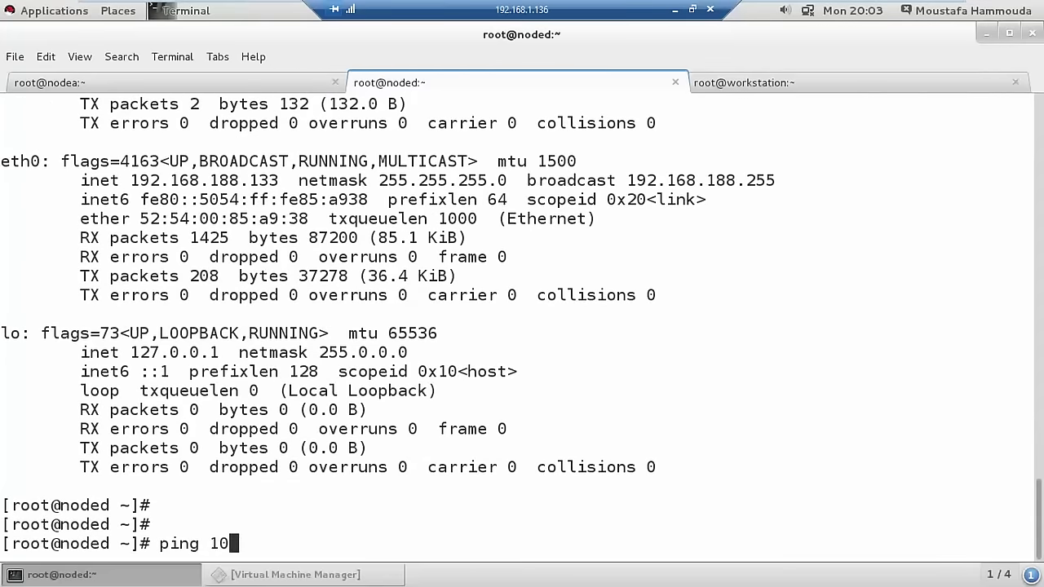
text(.0.1.4)
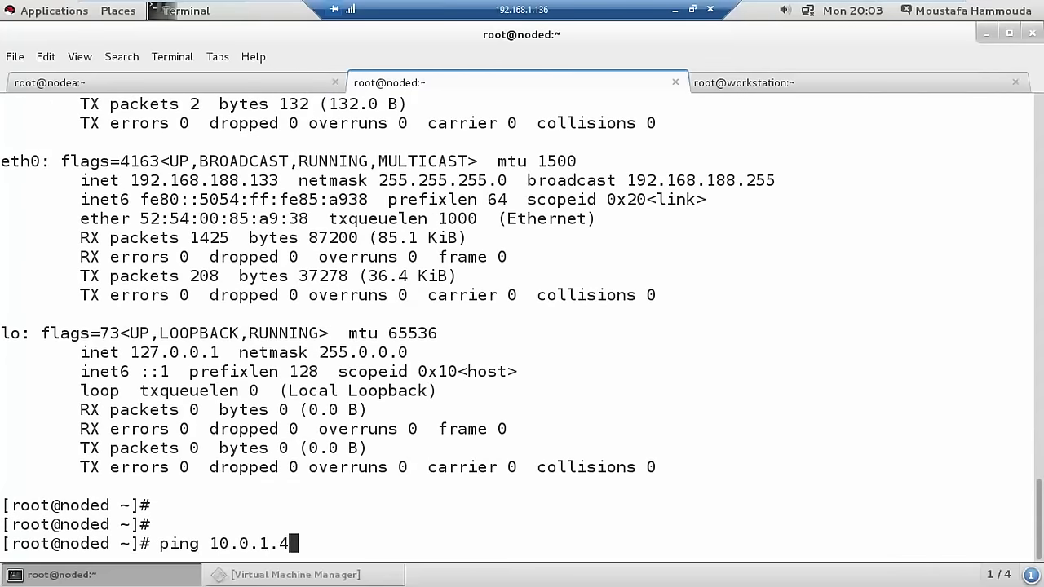
key(Return)
key(ctrl+c)
key(Up)
key(BackSpace)
text(10.0.1.1)
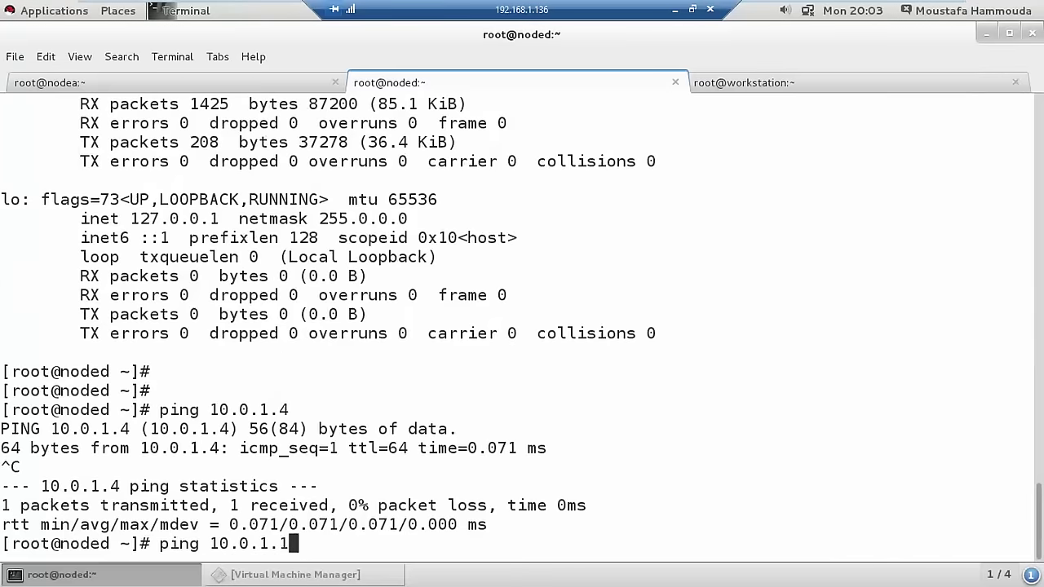
key(Return)
key(ctrl+c)
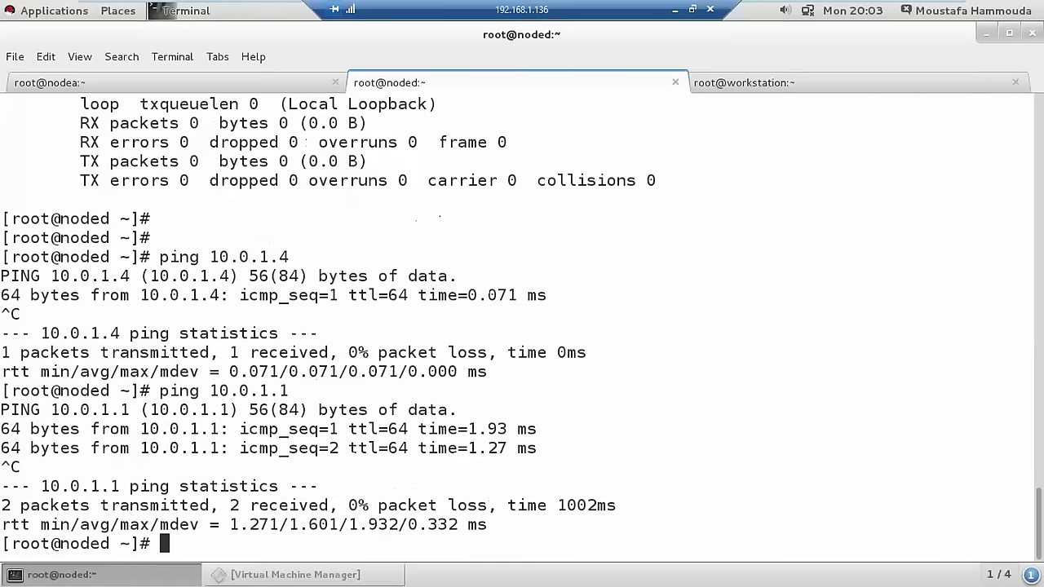
Minimize the remote desktop session, check the Adobe Connect meeting chat, and return to the remote session
click(670, 10)
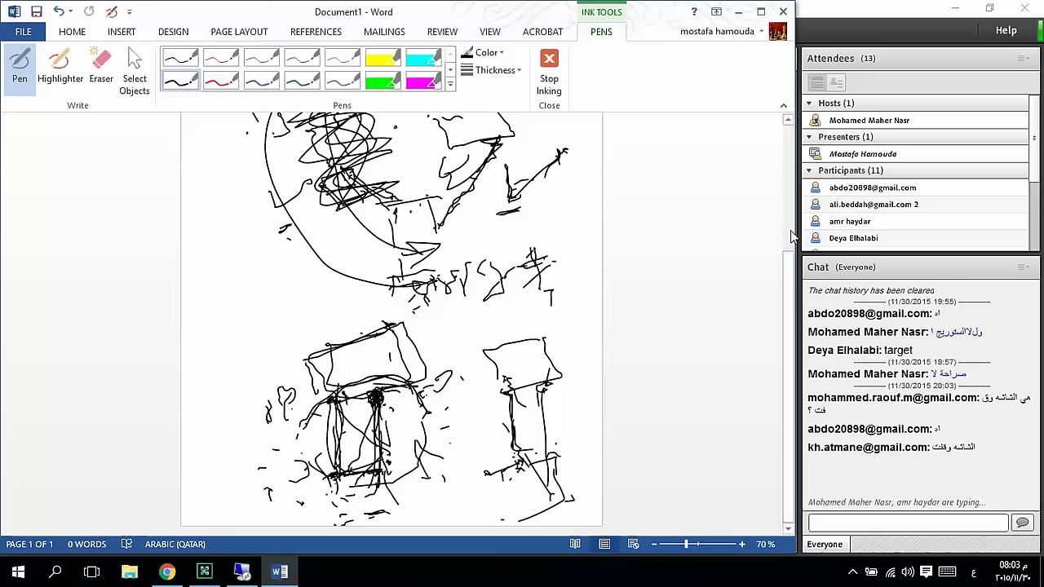
click(853, 572)
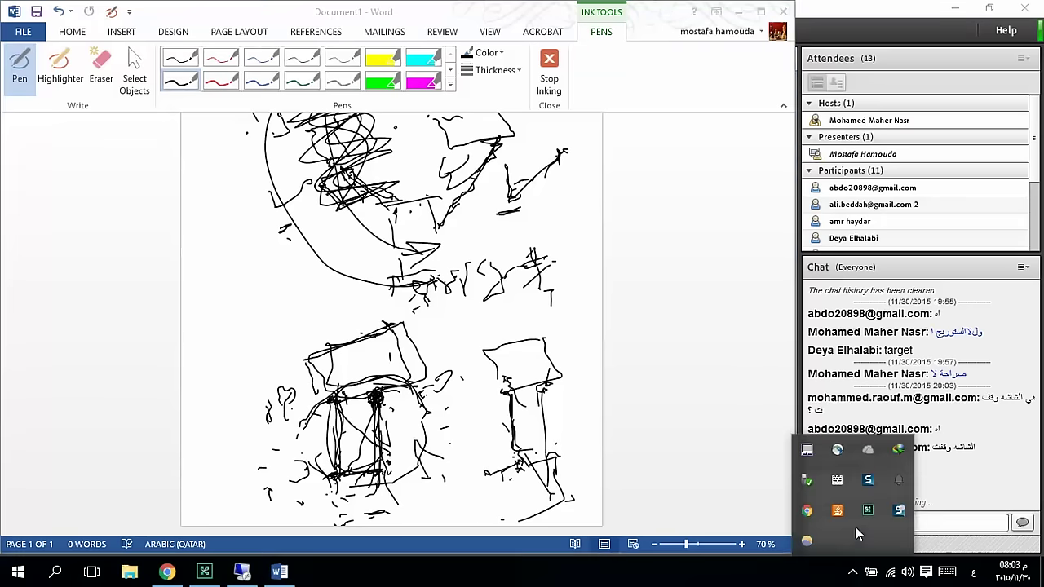
click(875, 512)
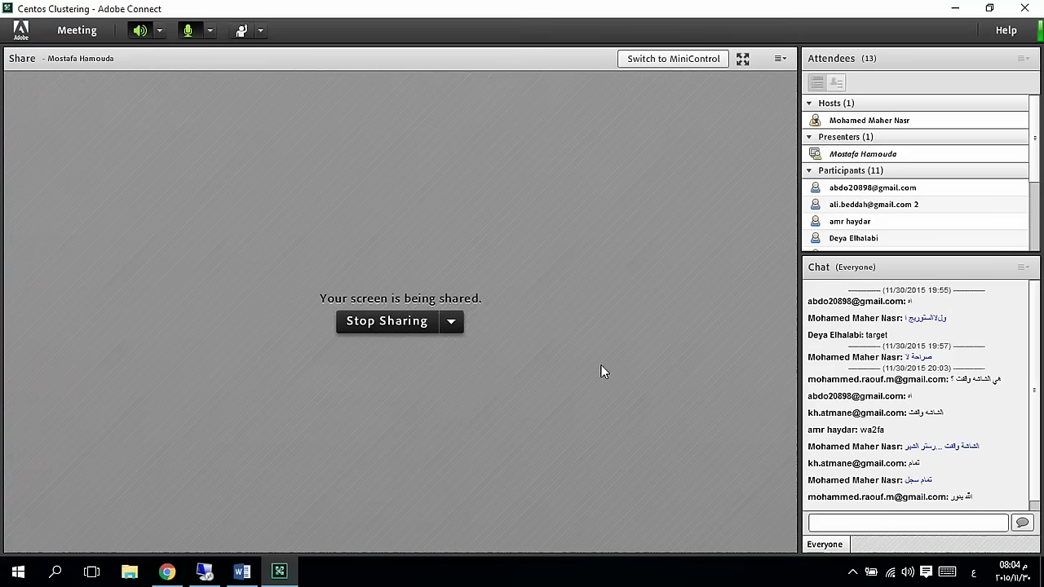
click(217, 574)
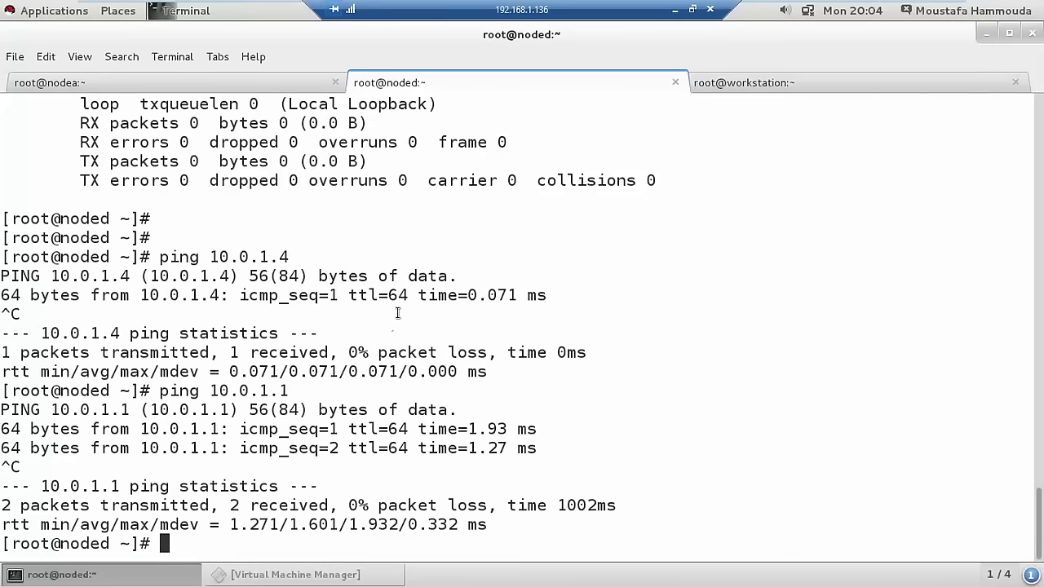
Reopen test.sh in vim, review its ens10 nmcli commands line by line, and quit without changes
key(Up)
key(Up)
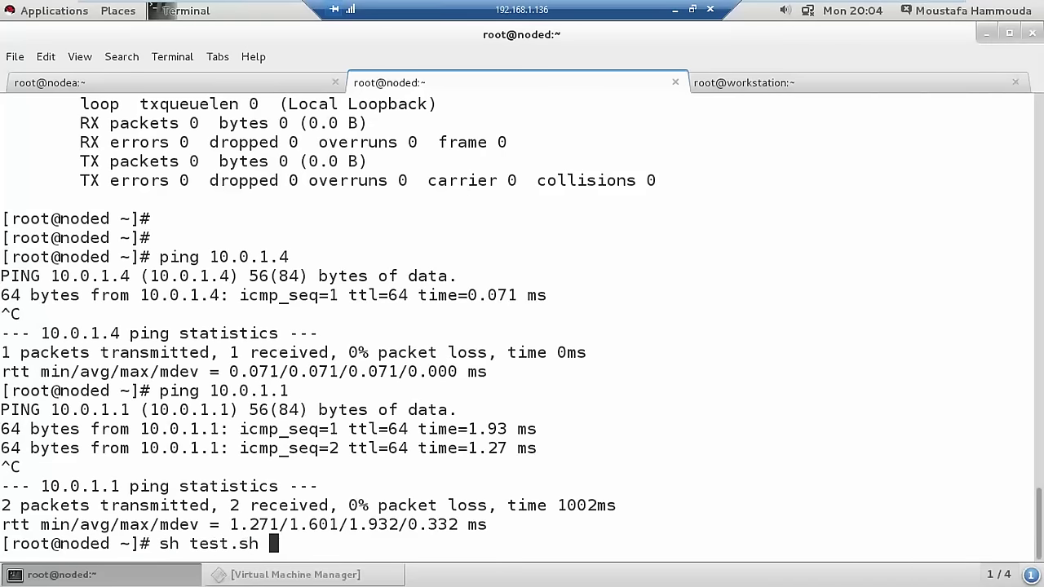
key(Up)
key(Return)
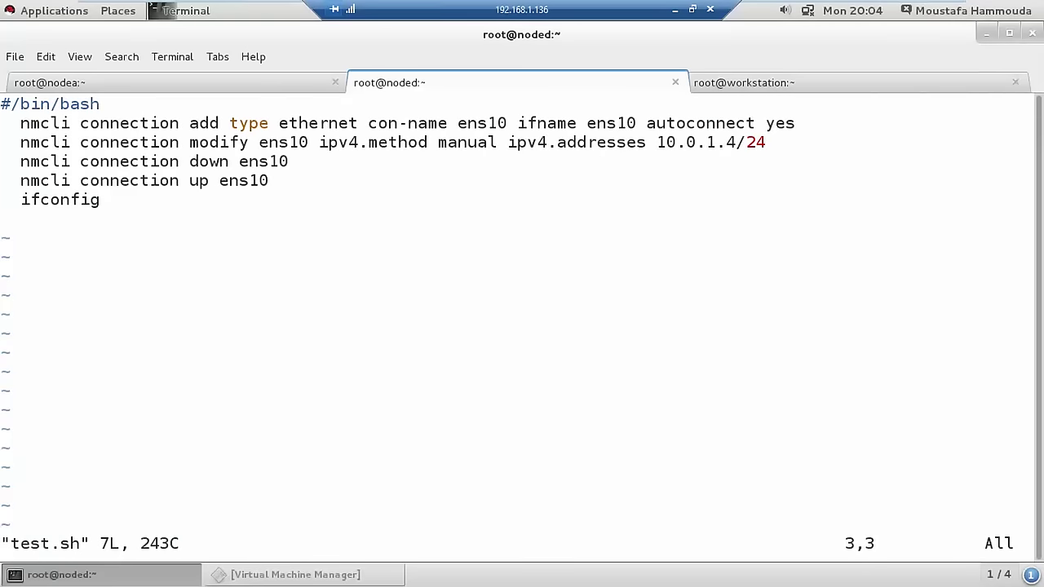
key(Up)
key(Up)
key(Down)
key(Down)
key(Down)
key(Down)
key(Up)
key(Up)
key(Down)
key(Up)
text(:q)
key(Return)
Clear noded's terminal, run ifconfig and examine the ens9 and ens10 interface entries
text(ifconfig)
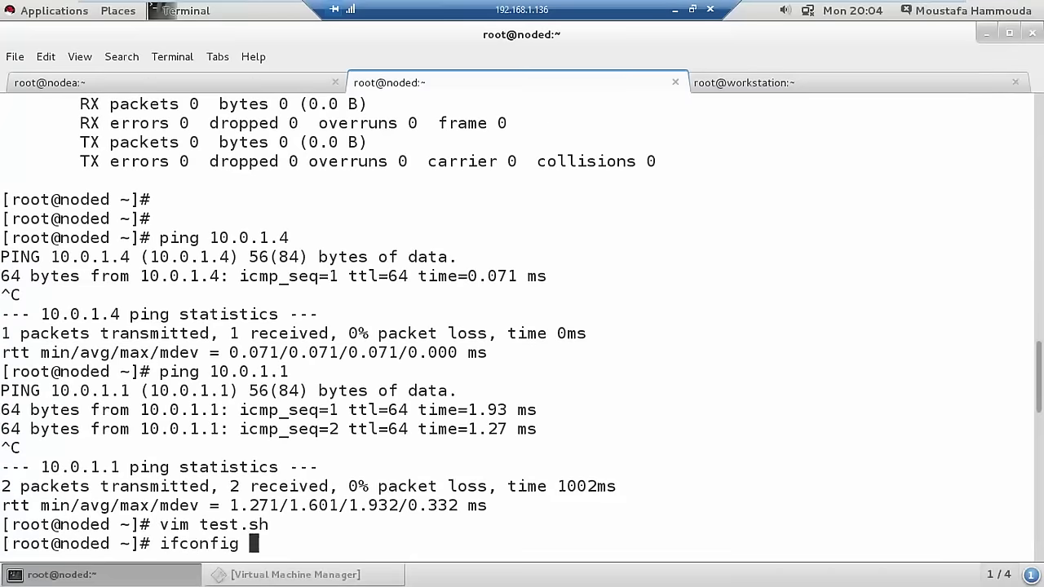
key(ctrl+l)
key(Return)
scroll(344, 292, up, 5)
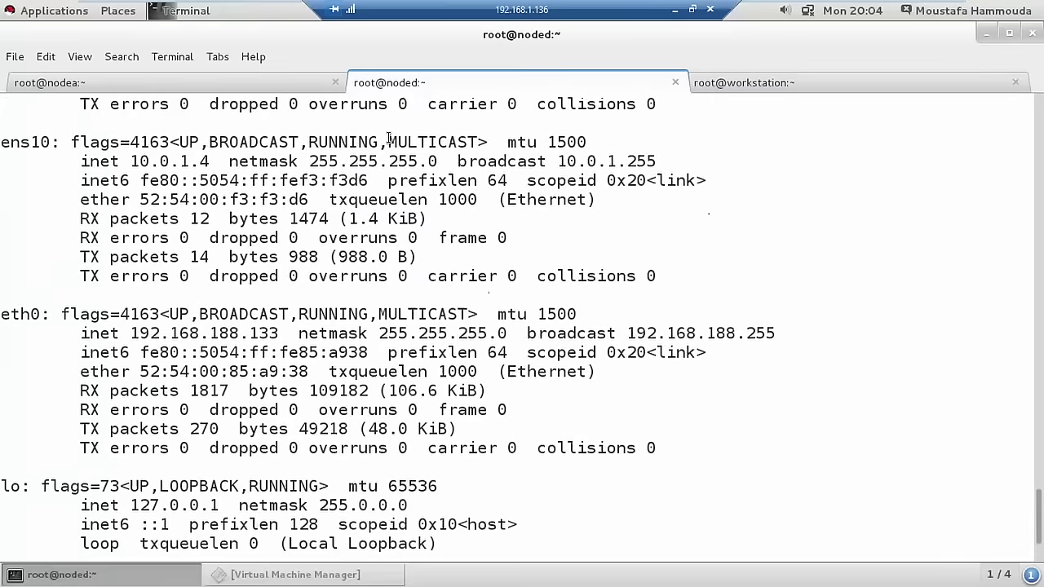
double_click(14, 143)
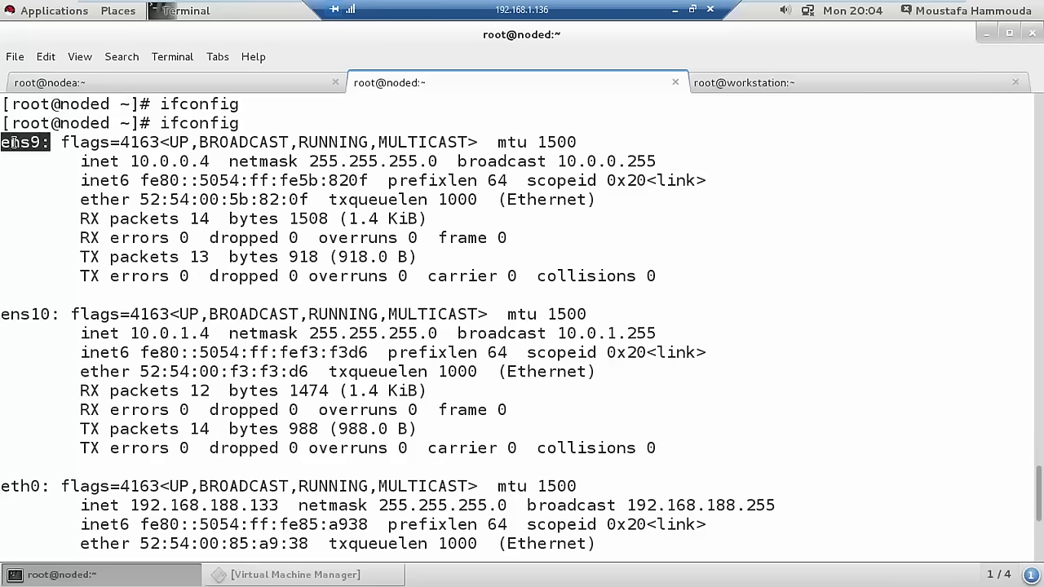
double_click(40, 317)
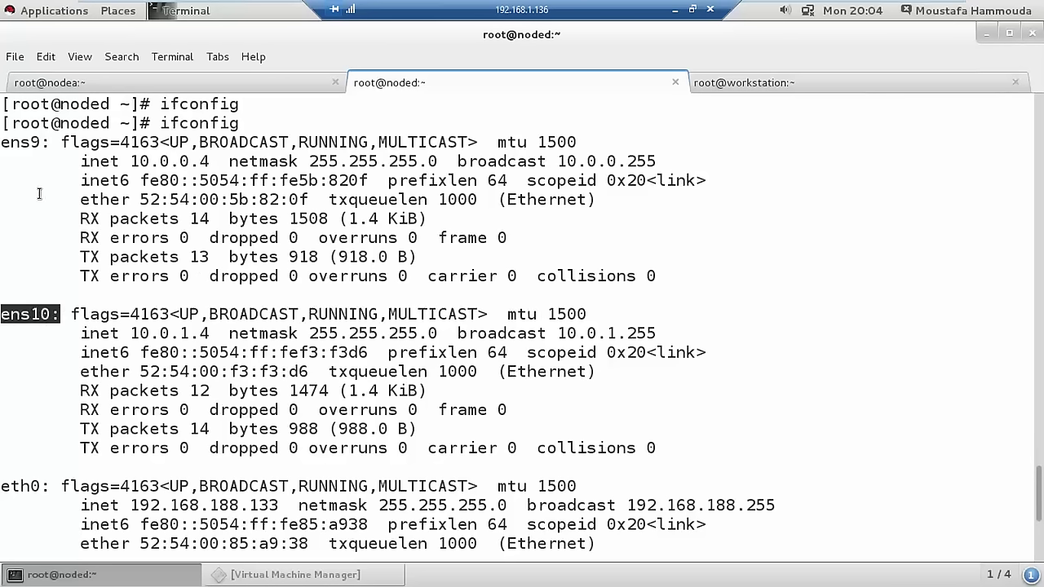
Compare the ens9 and ens10 interface names and their IP addresses in noded's ifconfig output
double_click(23, 144)
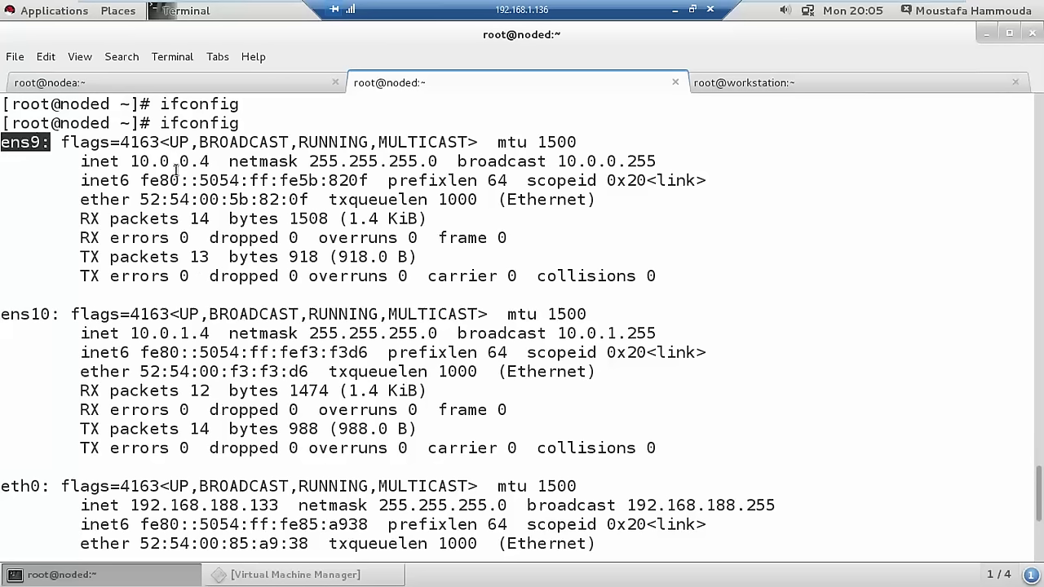
double_click(169, 162)
double_click(28, 314)
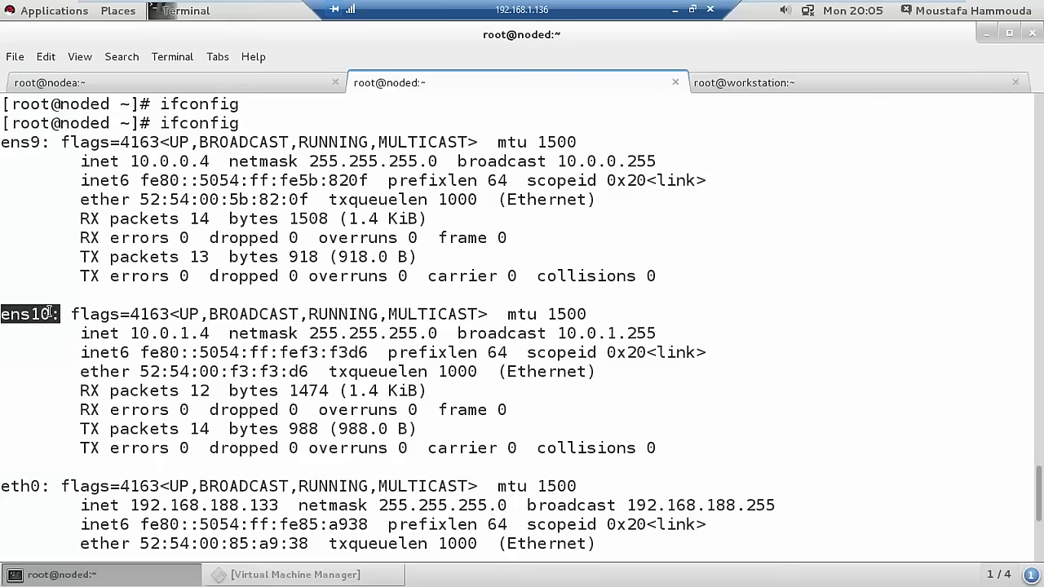
double_click(170, 333)
Check the Adobe Connect meeting chat, return to the remote session and clear noded's terminal
click(675, 10)
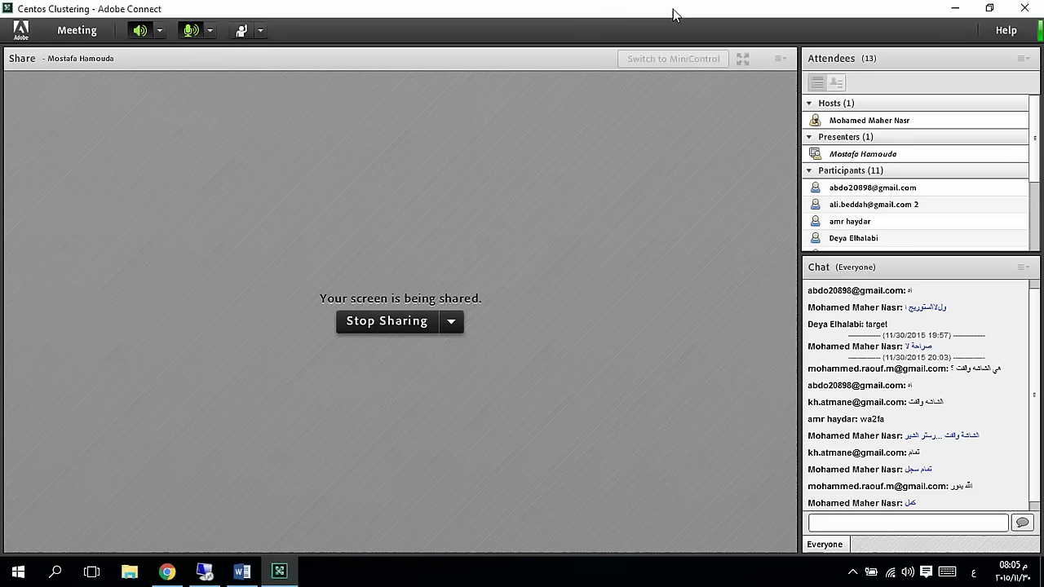
click(204, 571)
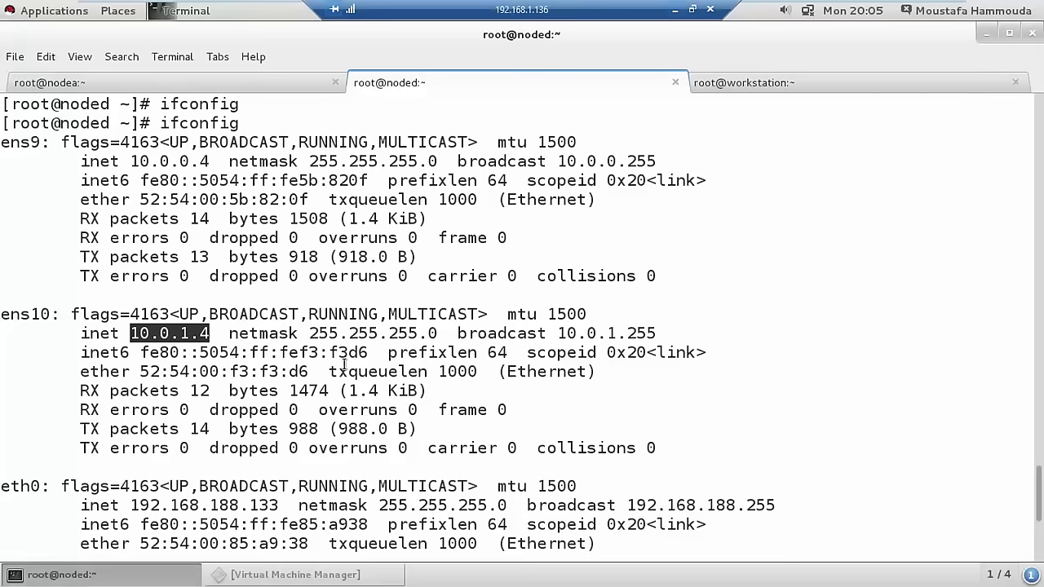
key(ctrl+l)
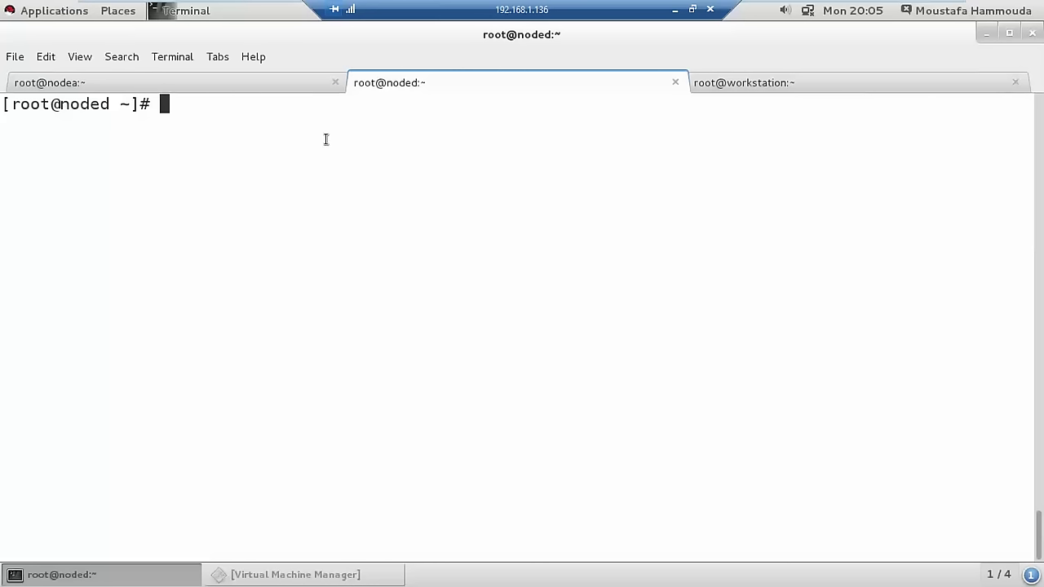
Bring up nodea's terminal, check the Adobe Connect meeting window again, and return to the remote session
click(286, 82)
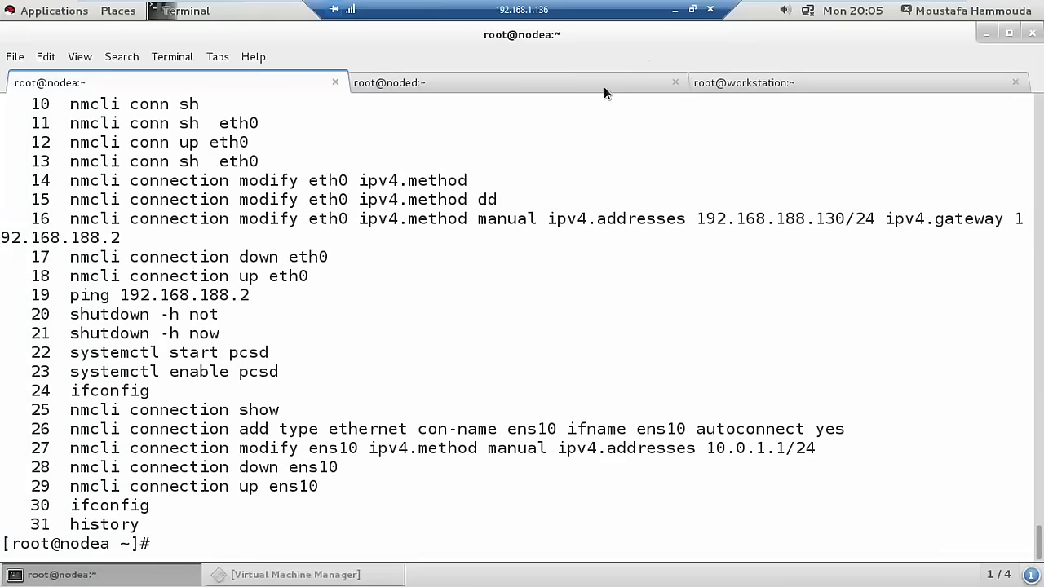
click(677, 11)
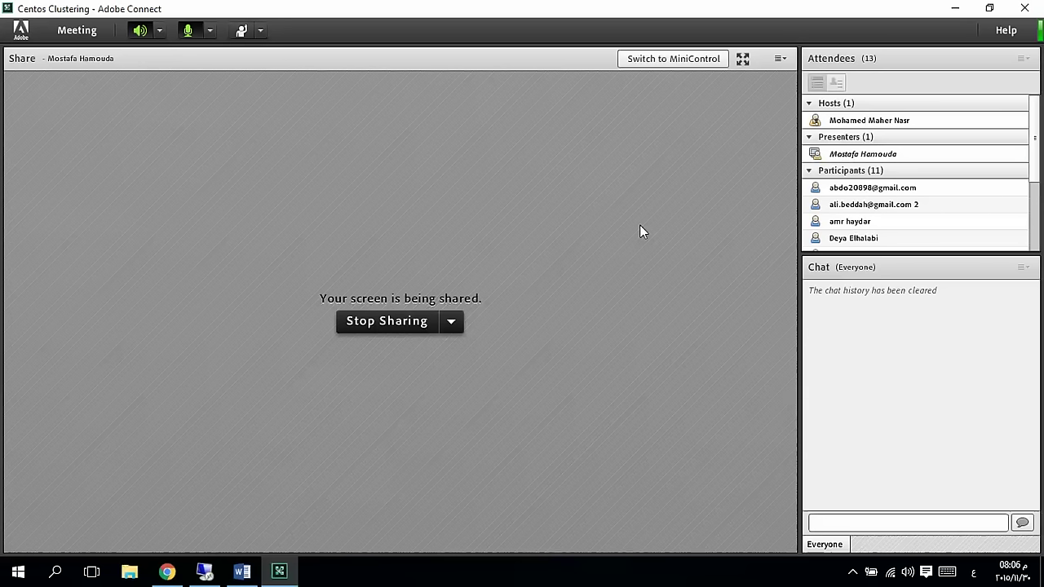
click(204, 572)
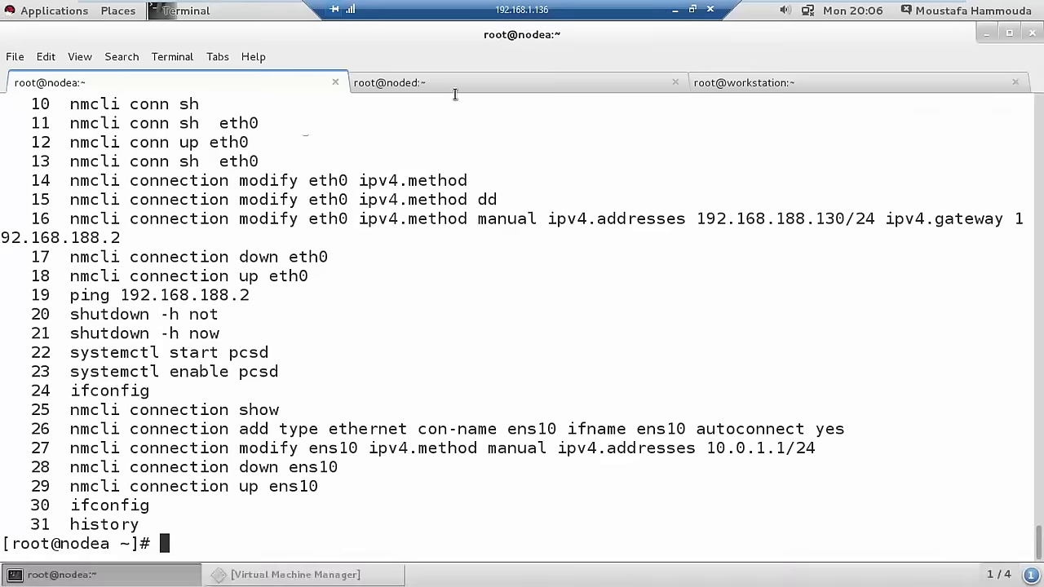
Clear nodea's terminal and search the yum repositories for multipath packages
key(ctrl+l)
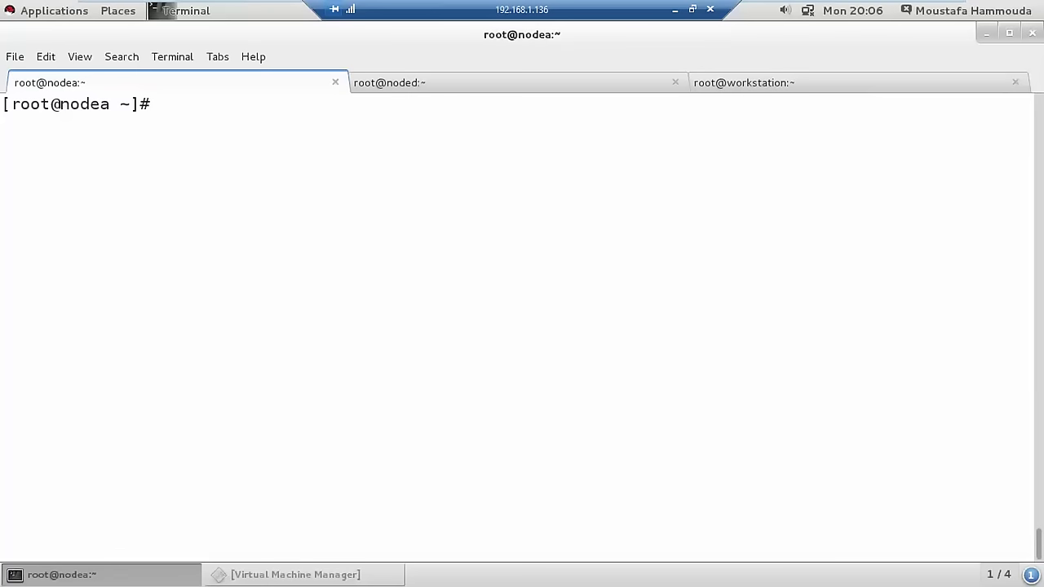
text(yum search)
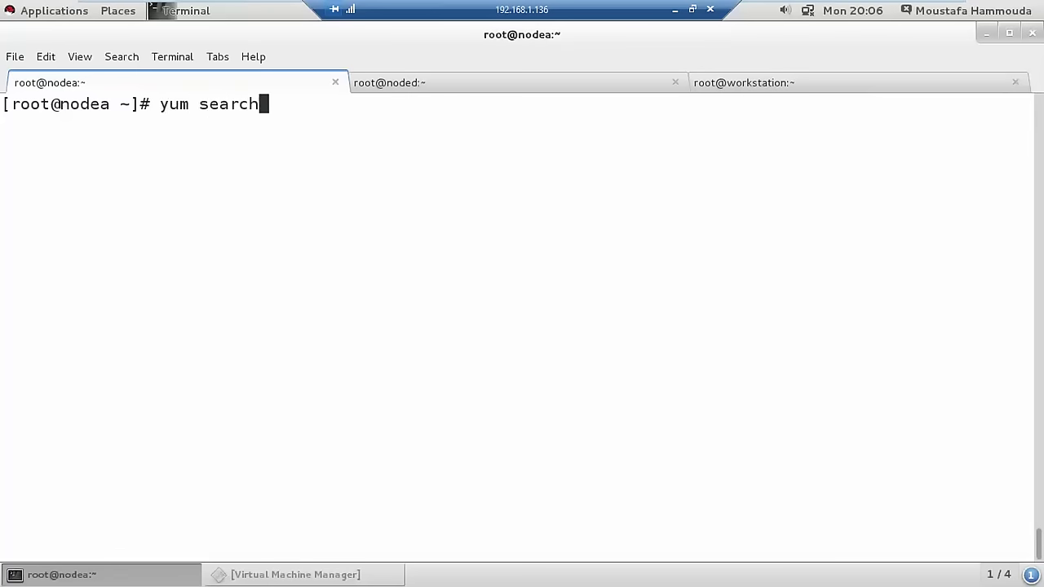
text( multipath)
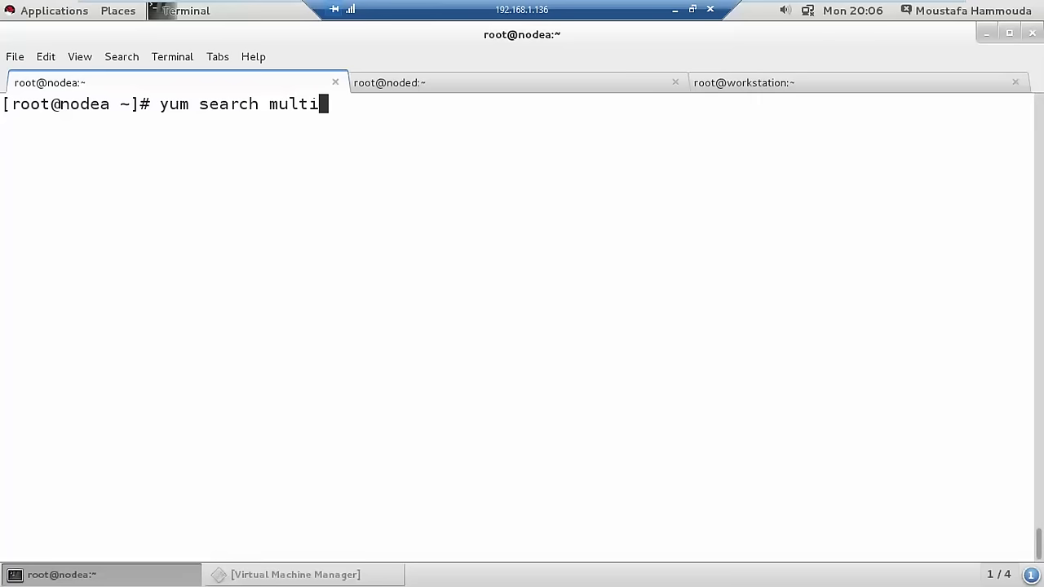
key(Return)
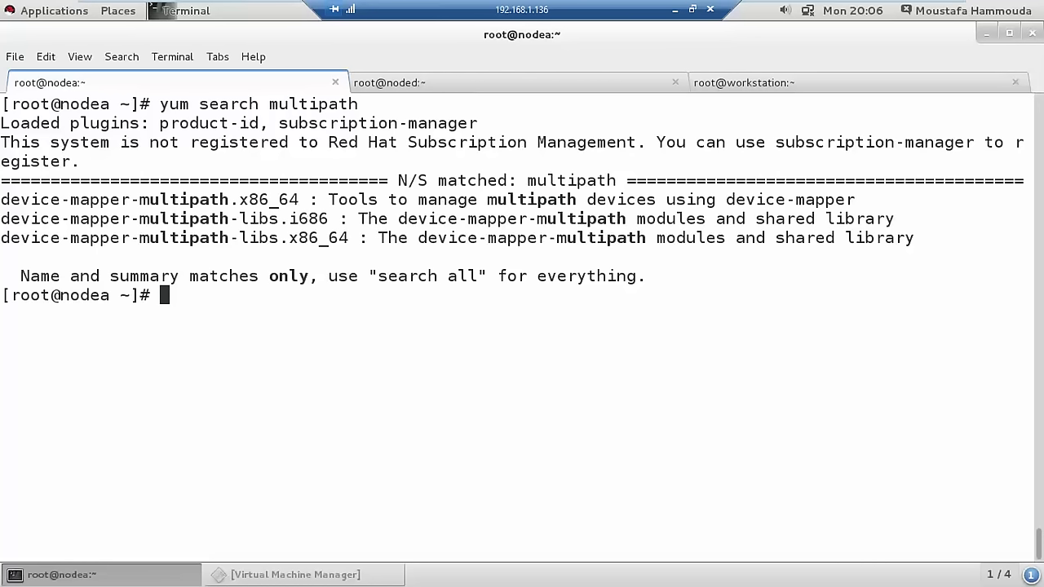
Run yum install for the device-mapper-multipath package on nodea, leaving off the -libs.i686 suffix
text(yum install)
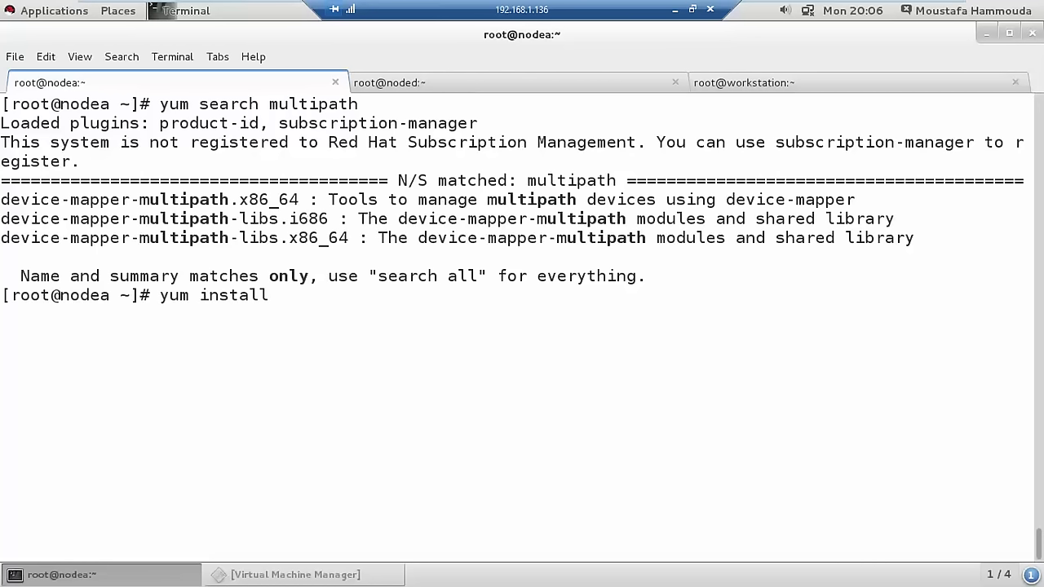
text( devi)
key(Tab)
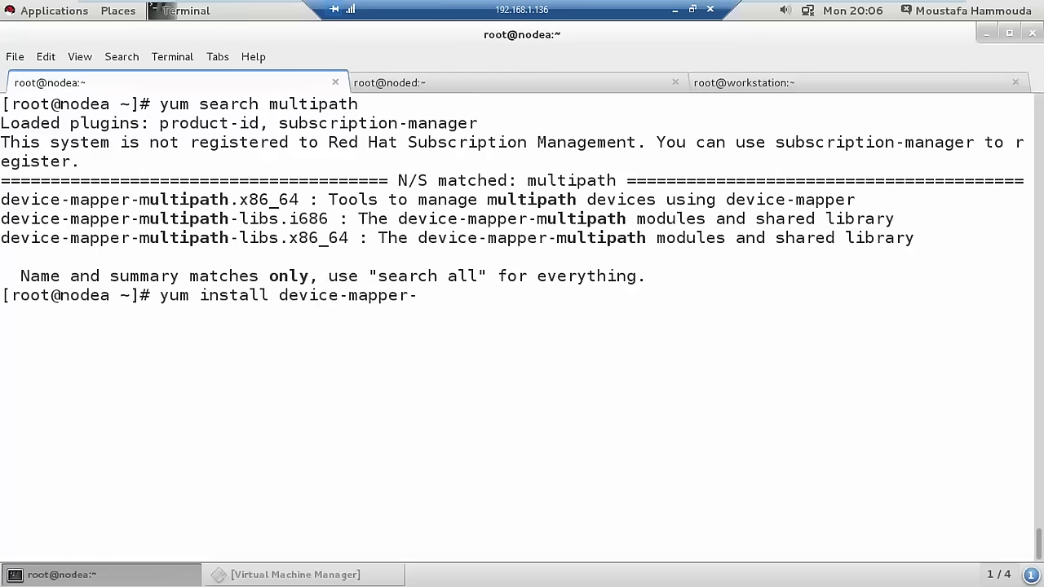
text(multipath-libs.i)
key(Tab)
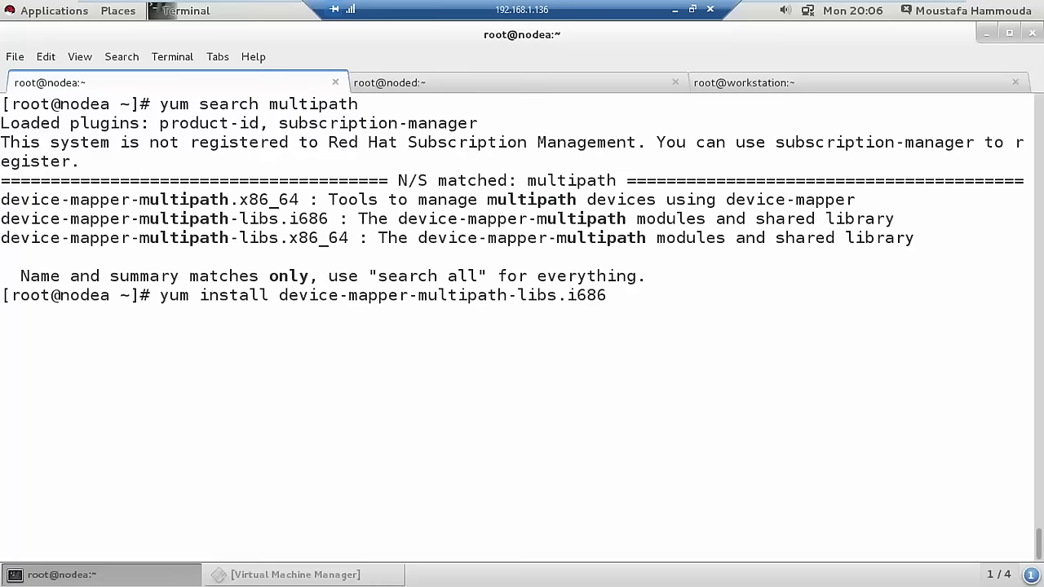
key(BackSpace)
key(BackSpace)
key(BackSpace)
key(BackSpace)
key(BackSpace)
key(BackSpace)
key(BackSpace)
key(BackSpace)
key(BackSpace)
key(BackSpace)
key(BackSpace)
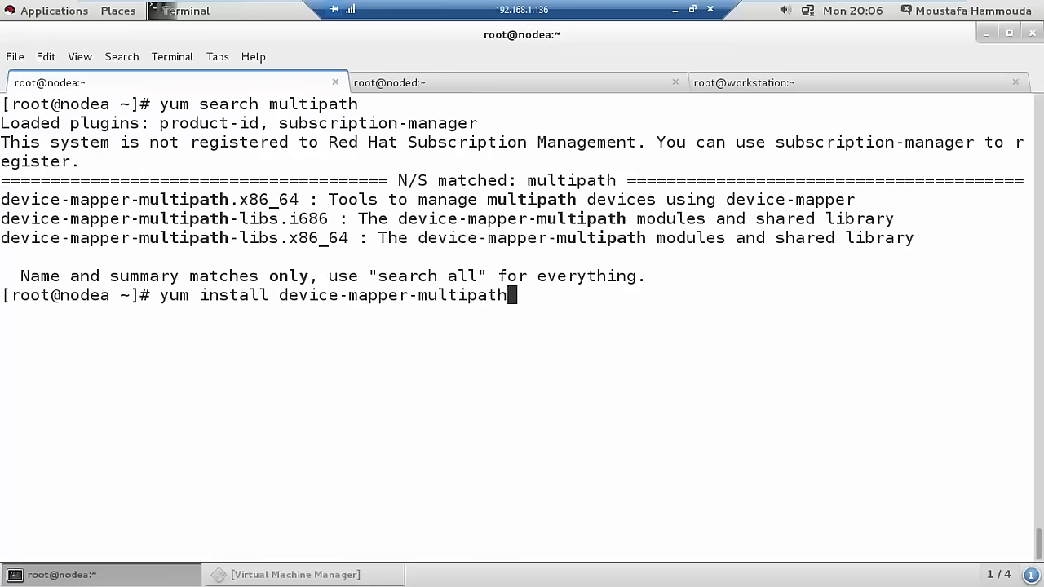
key(Return)
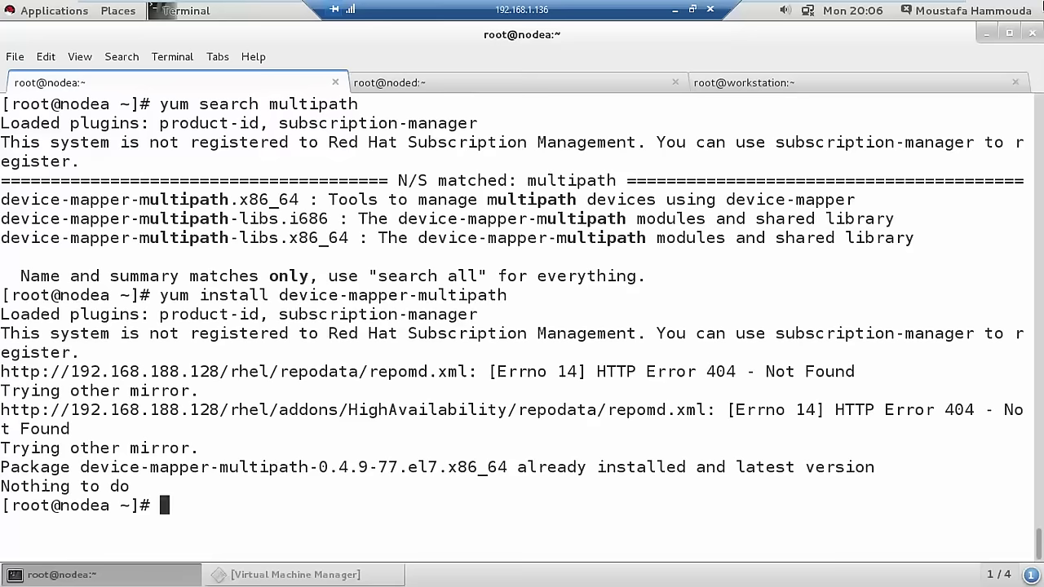
Run ifconfig on workstation and look through the interface list from the br0 entry to vnet5
click(806, 82)
text(ifconfig)
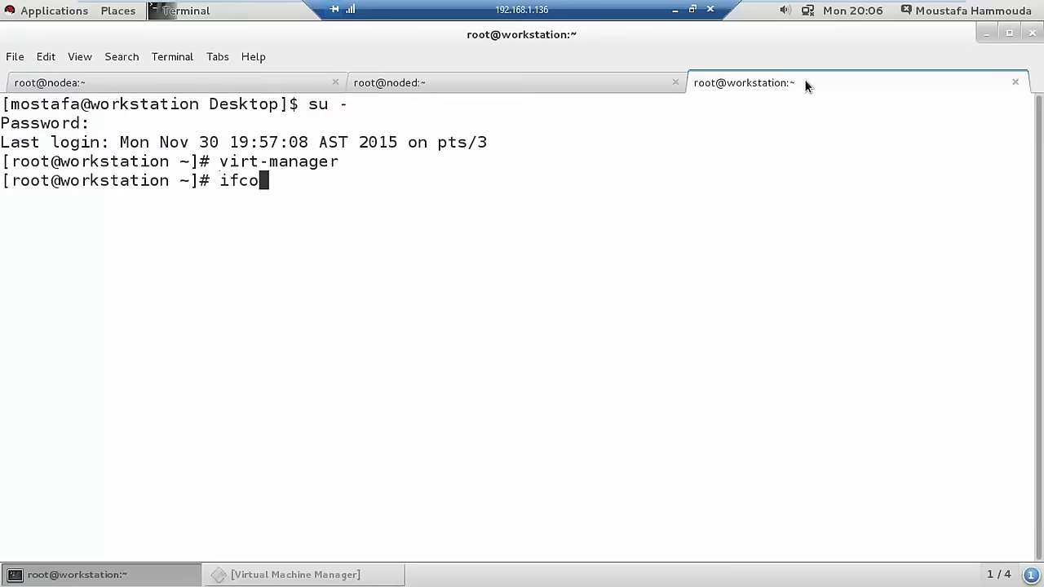
key(Return)
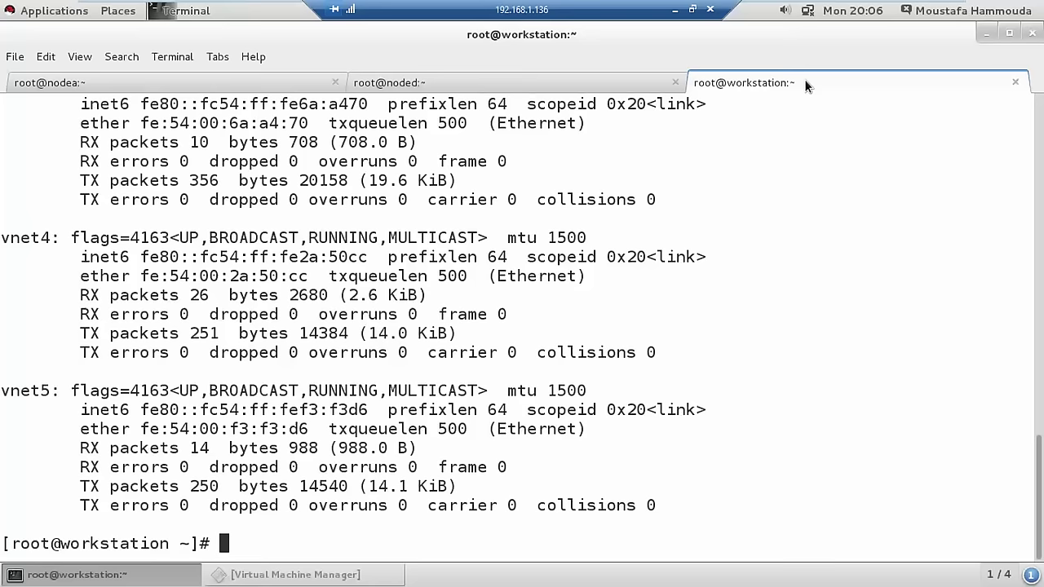
key(shift+Page_Up)
key(shift+Page_Up)
key(shift+Page_Up)
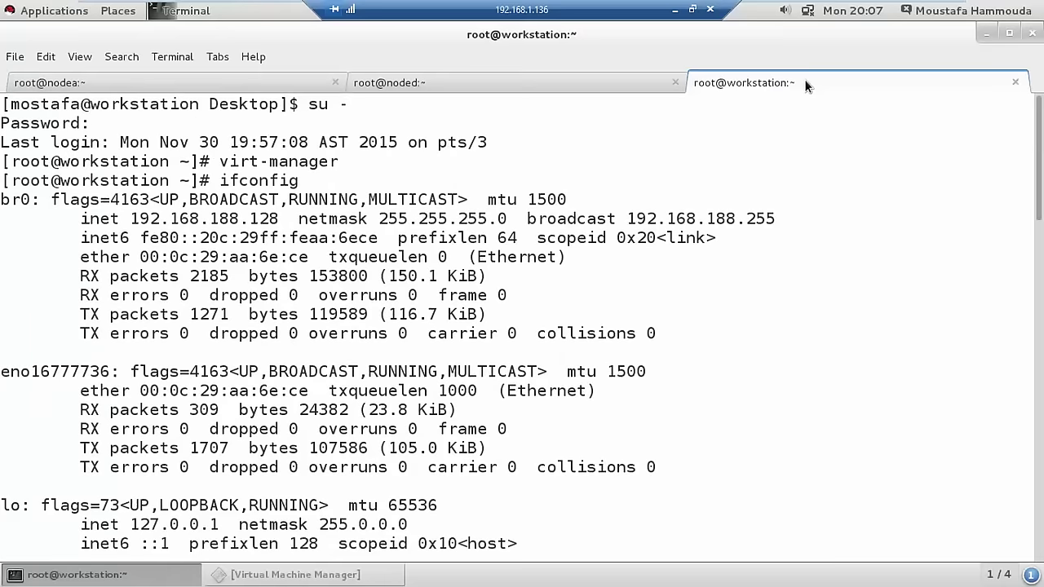
key(shift+Page_Down)
key(shift+Page_Down)
key(shift+Page_Down)
key(shift+Page_Down)
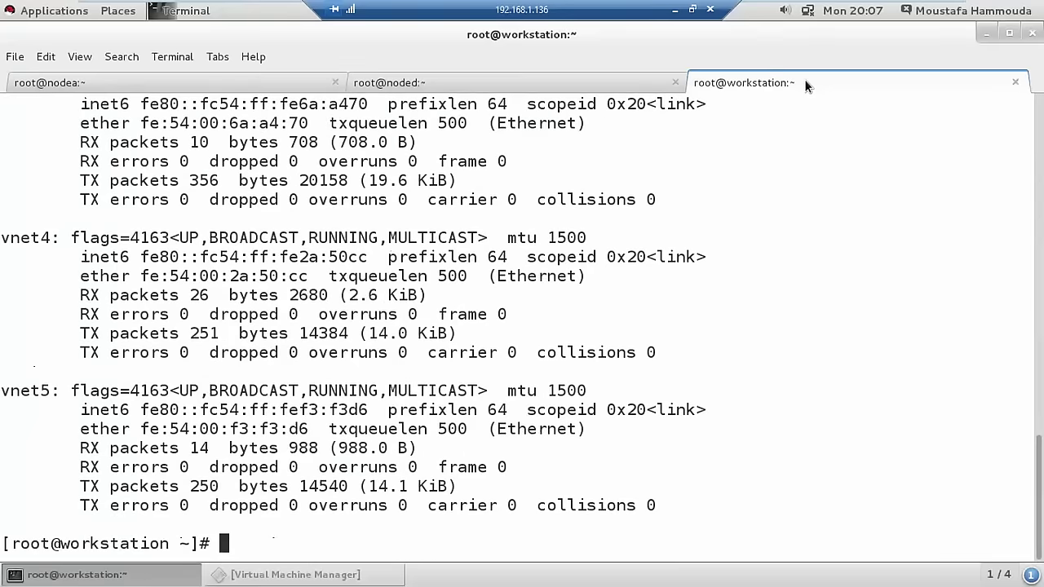
Restart the httpd service on workstation and rerun the device-mapper-multipath installation on nodea
text(service httpd restart)
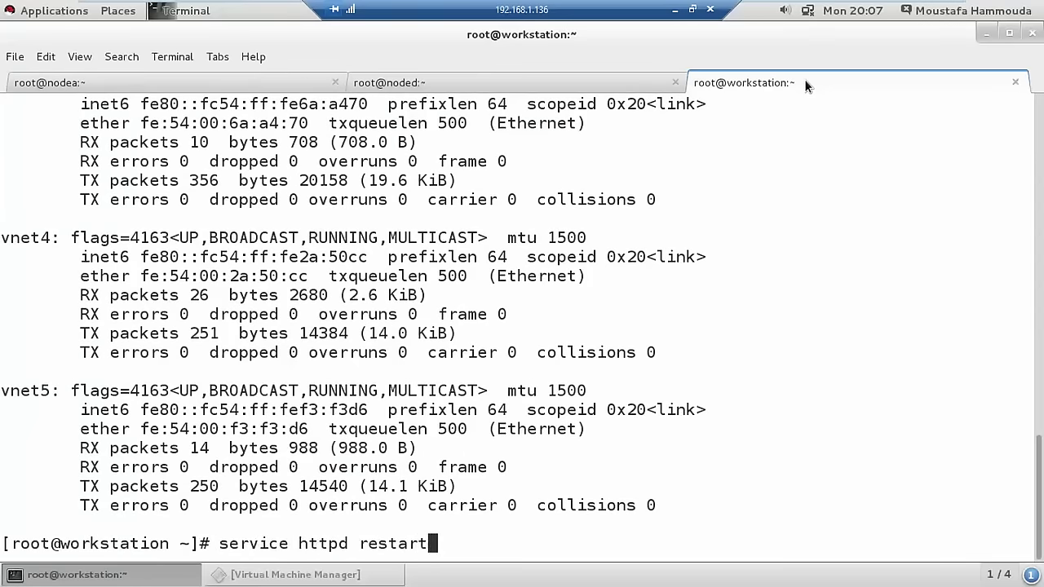
key(Return)
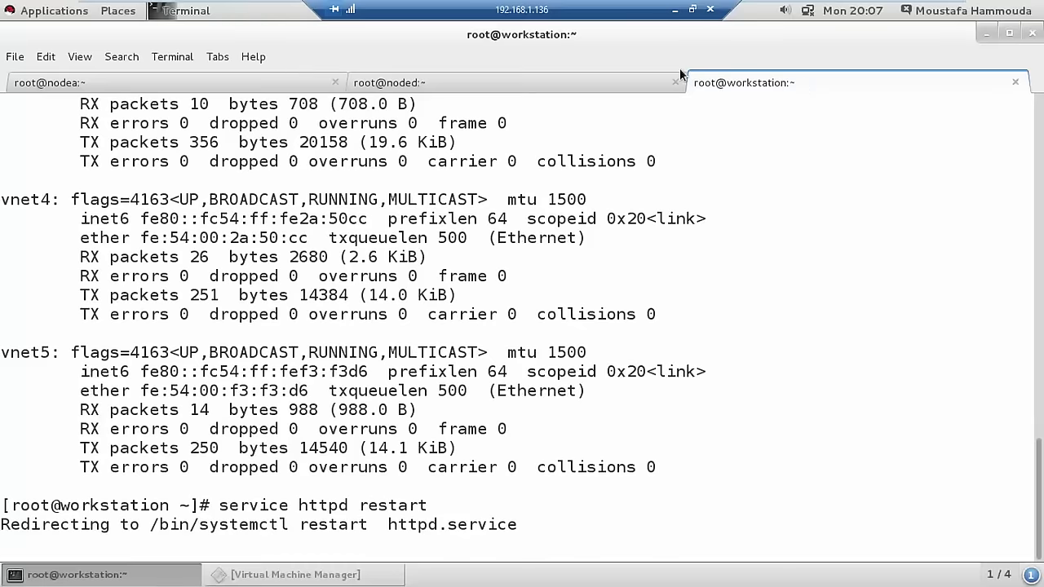
click(297, 74)
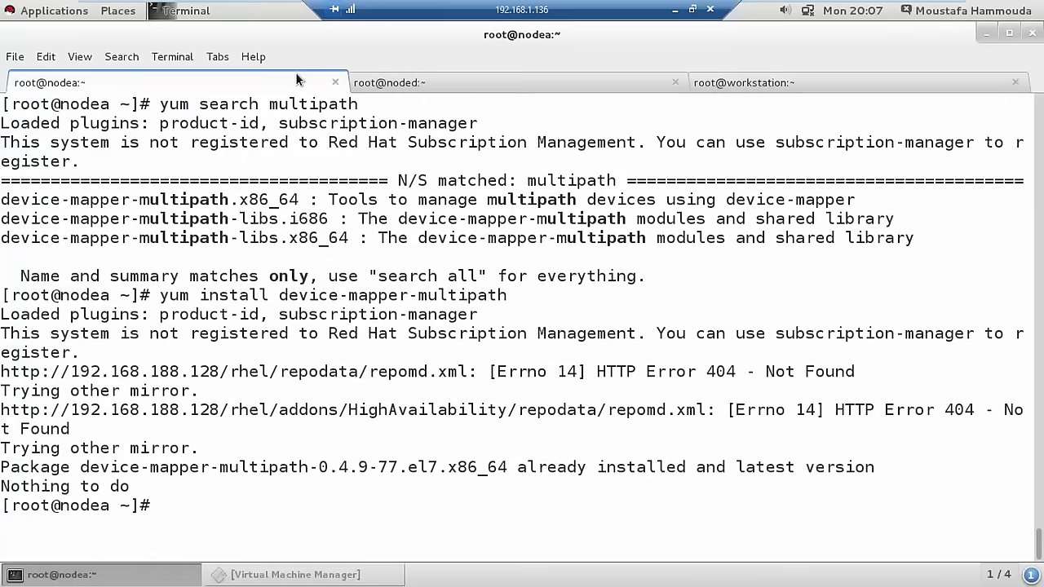
key(Up)
key(Return)
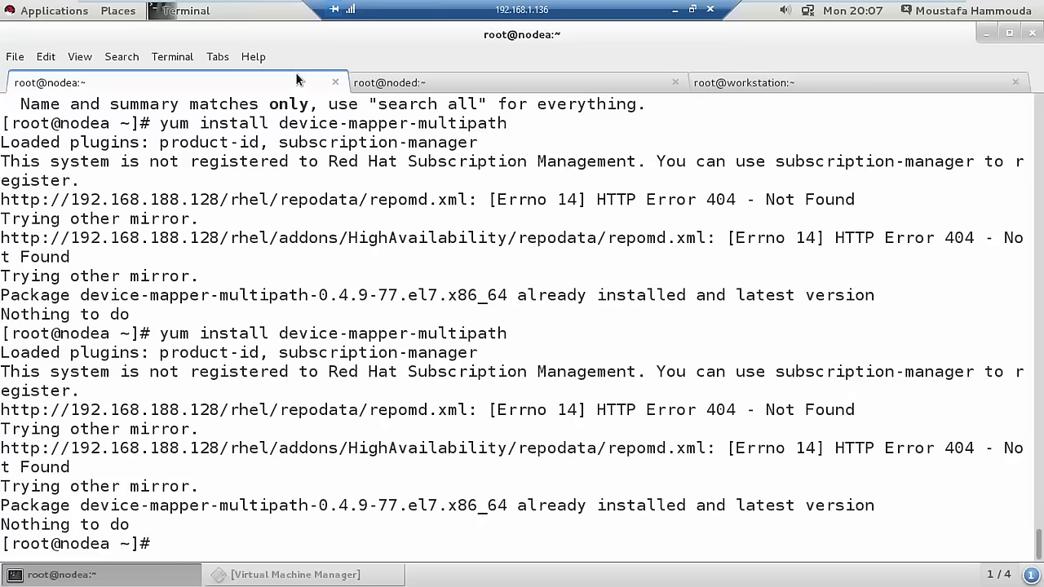
List the services allowed by workstation's firewall using firewall-cmd --list-services on a cleared terminal
click(849, 81)
text(fire)
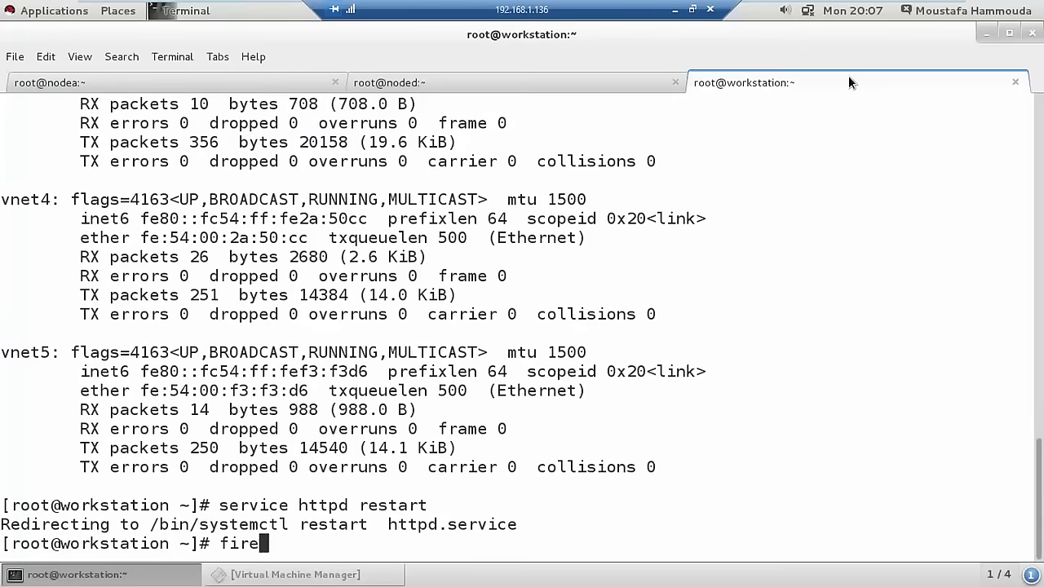
text(wall-cmd )
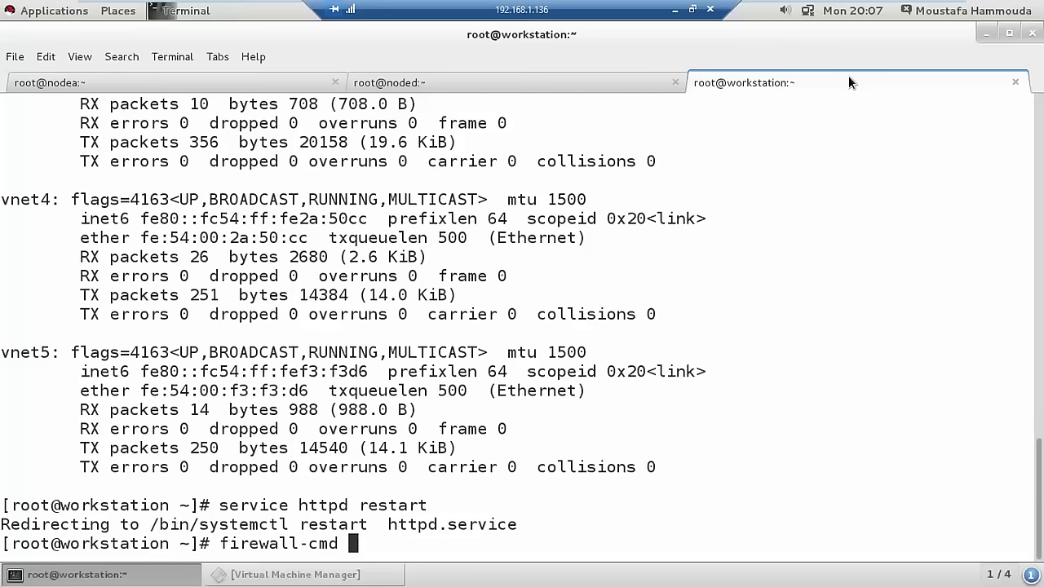
text(--list-)
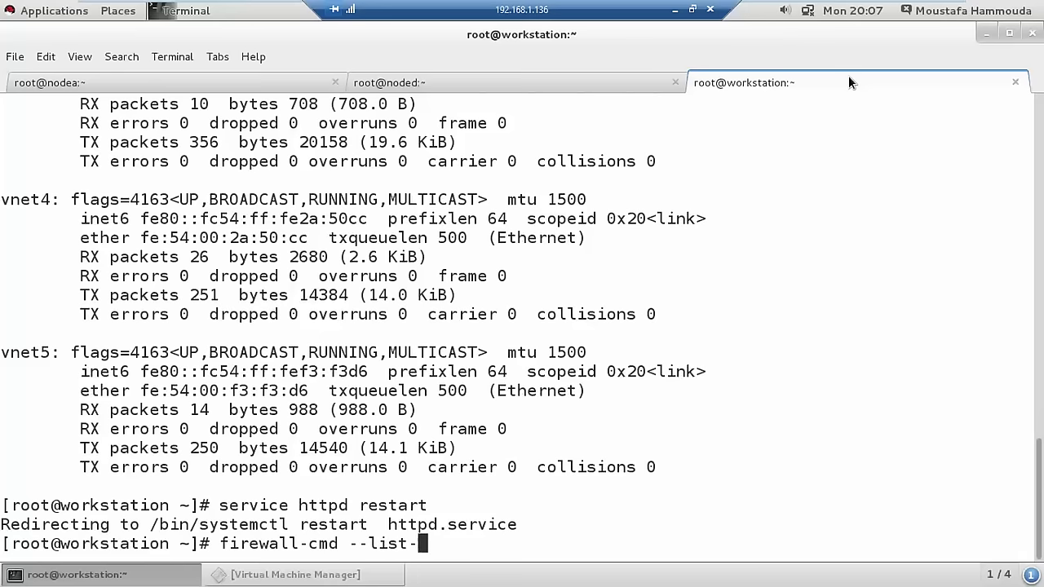
key(Tab)
key(Tab)
text(se)
key(Tab)
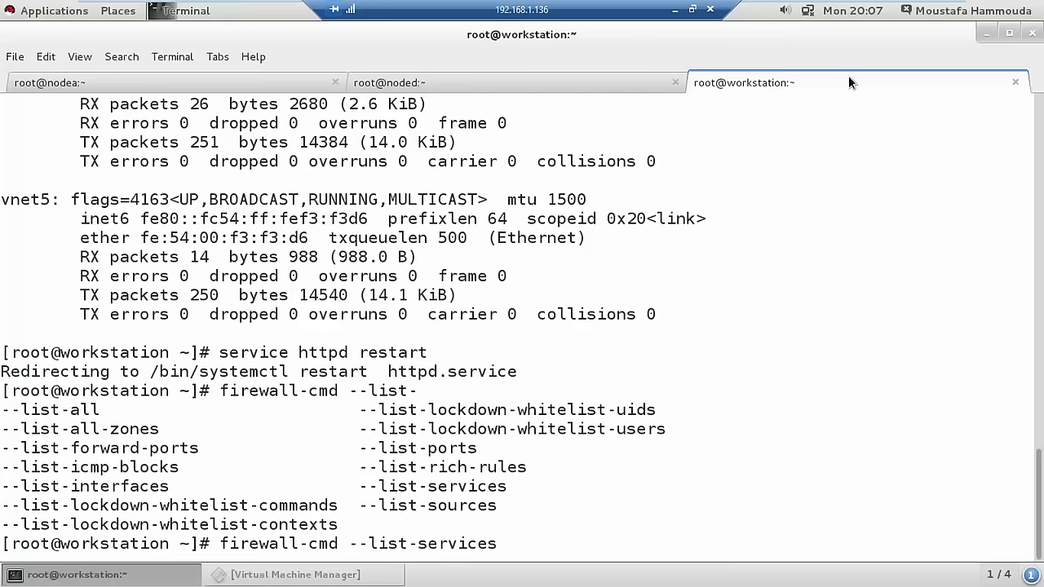
key(ctrl+l)
key(Return)
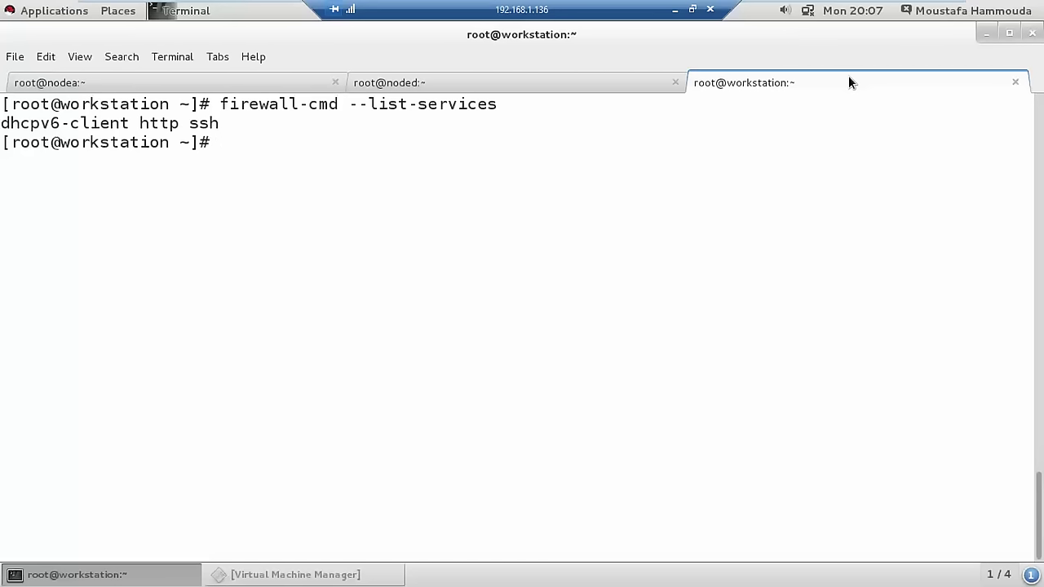
Mount /dev/cdrom on /var/www/html/rhel/ on workstation
text(mount /dev/ce)
key(BackSpace)
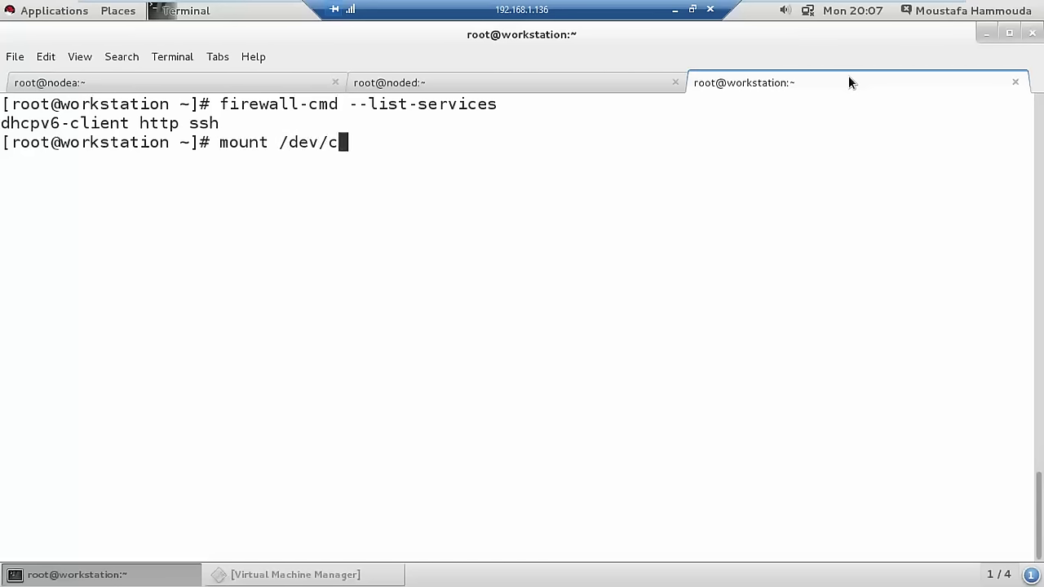
text(dor)
key(BackSpace)
key(BackSpace)
key(BackSpace)
text(r)
key(BackSpace)
text(drom /v)
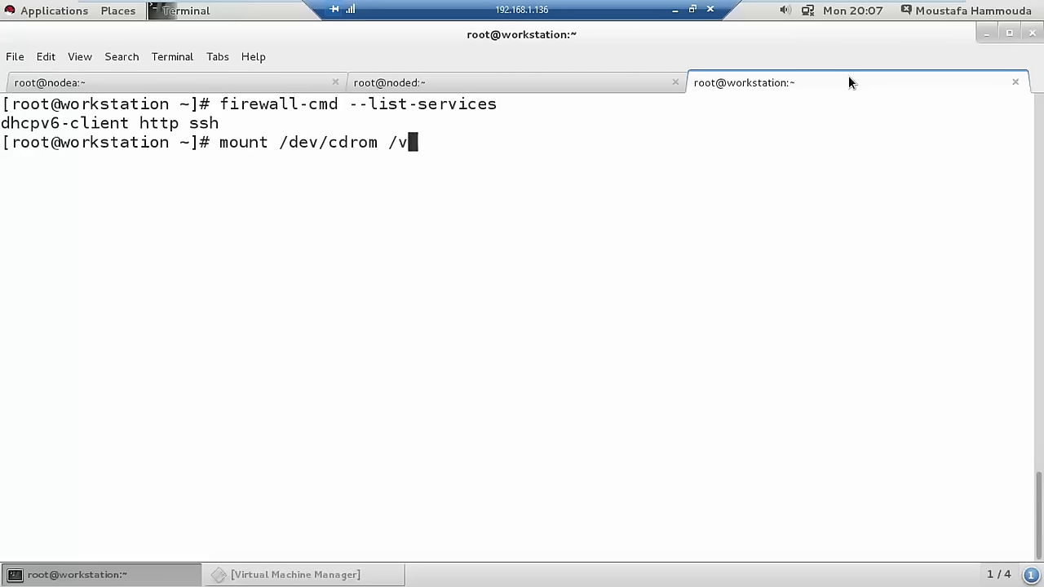
text(ar/ew)
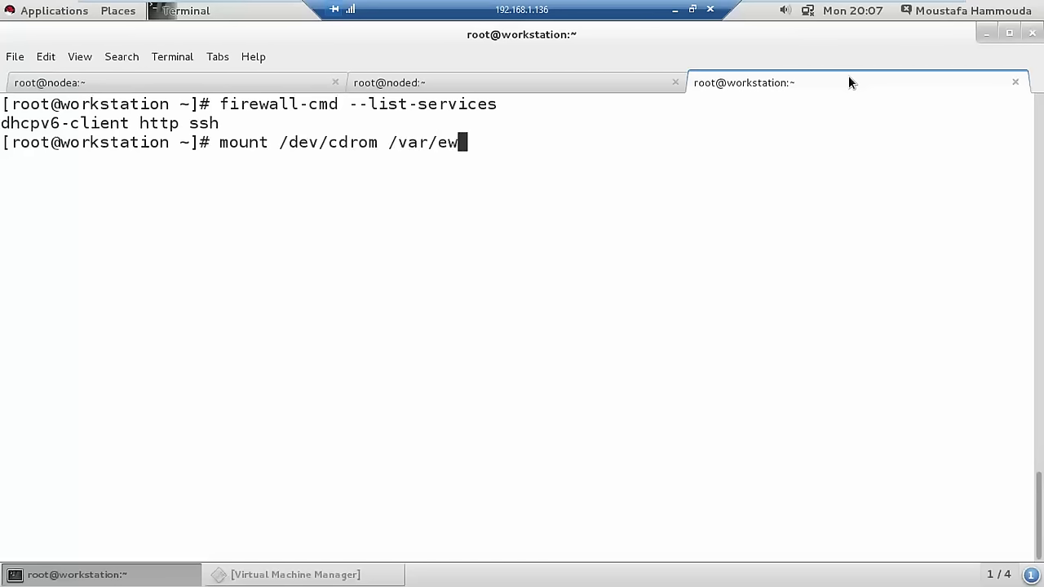
key(BackSpace)
key(BackSpace)
text(www/)
key(Tab)
key(Tab)
key(Tab)
key(Tab)
text(ht)
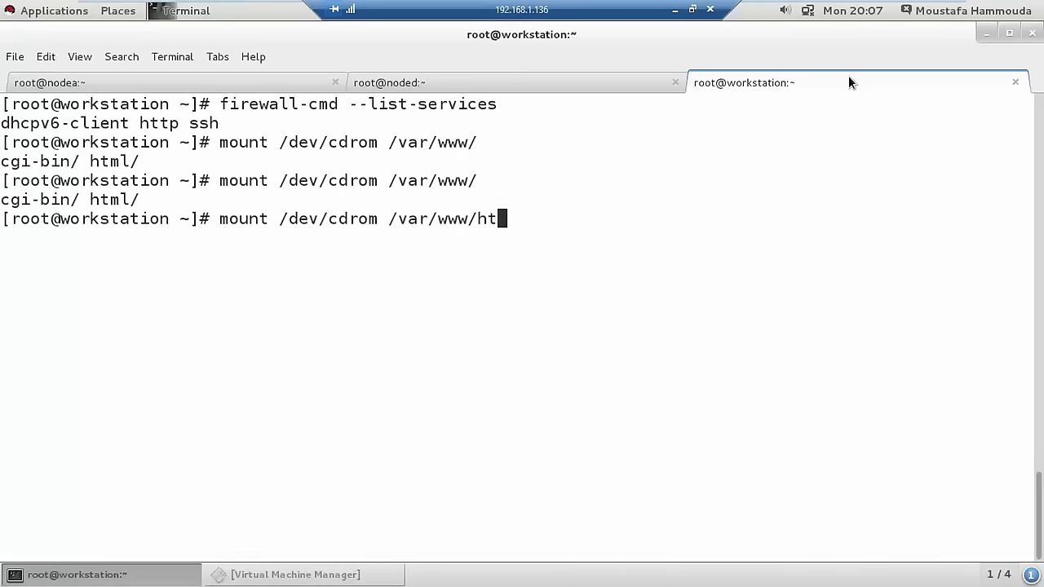
text(ml/rhel/)
key(Return)
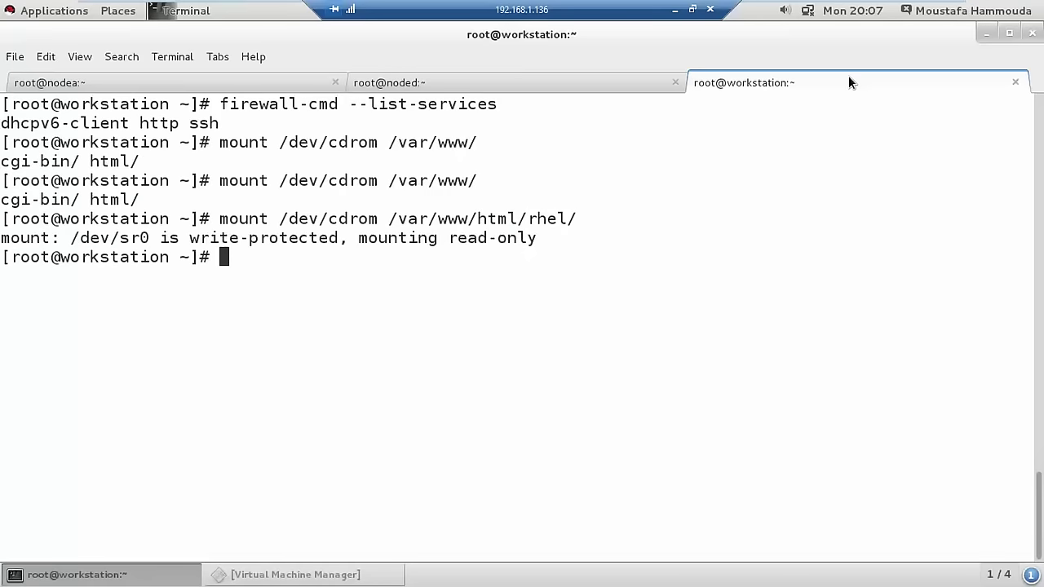
Rerun the yum installation of device-mapper-multipath on nodea from a cleared terminal and highlight the reported package name
key(Return)
click(85, 77)
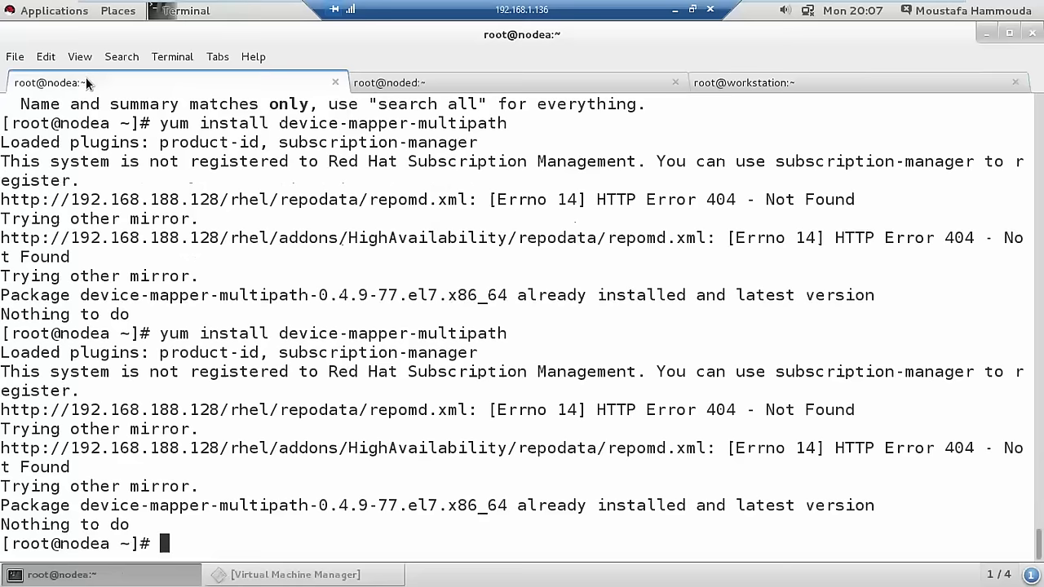
key(ctrl+l)
key(Up)
key(Return)
key(Page_Up)
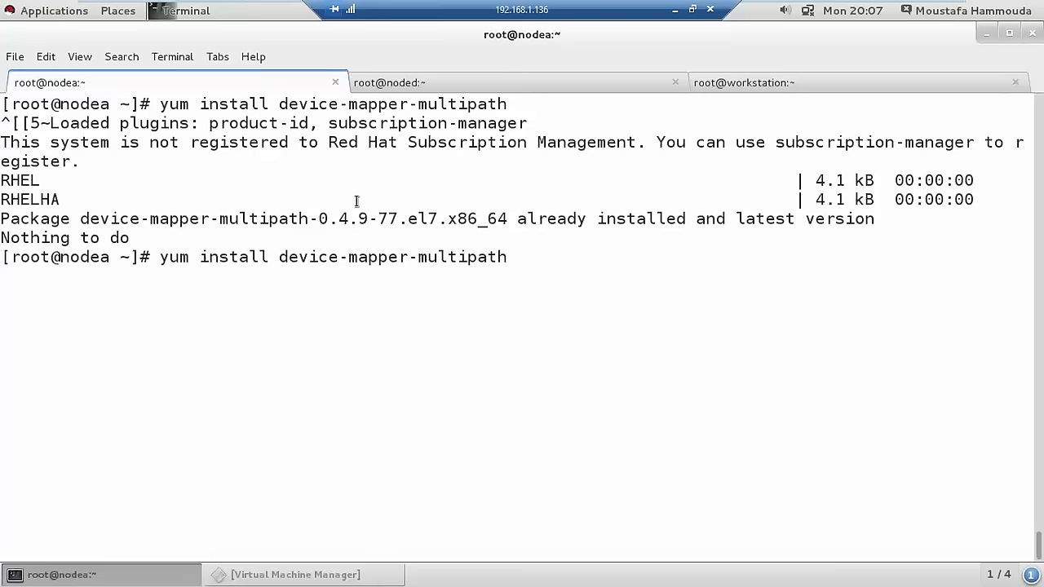
double_click(247, 219)
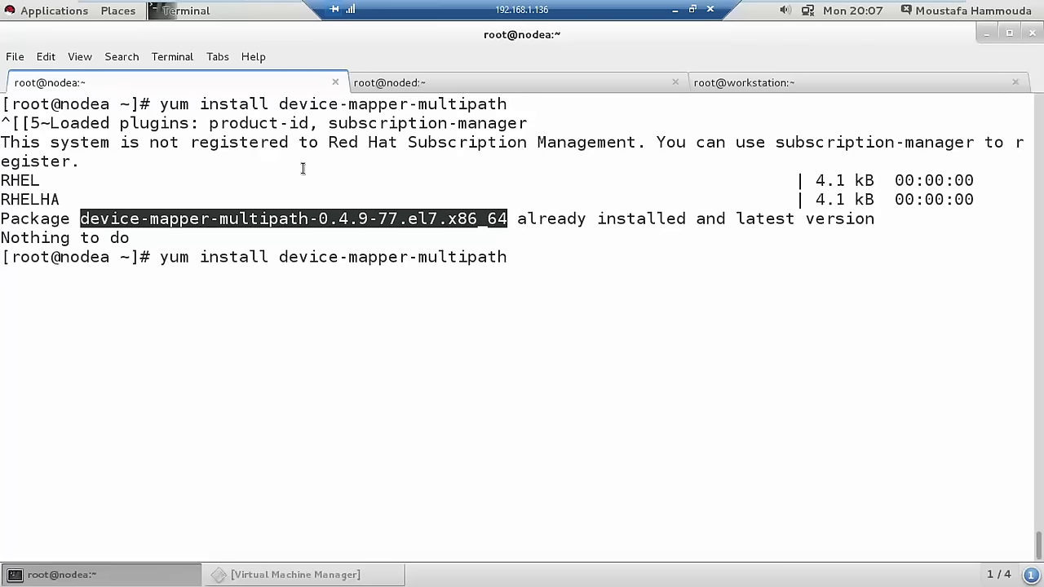
click(675, 10)
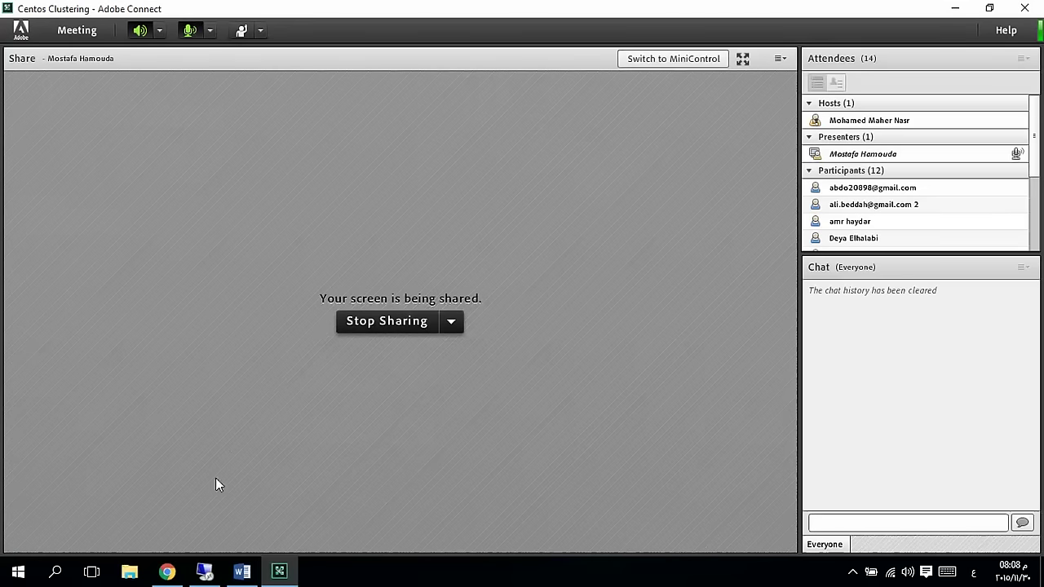
click(204, 573)
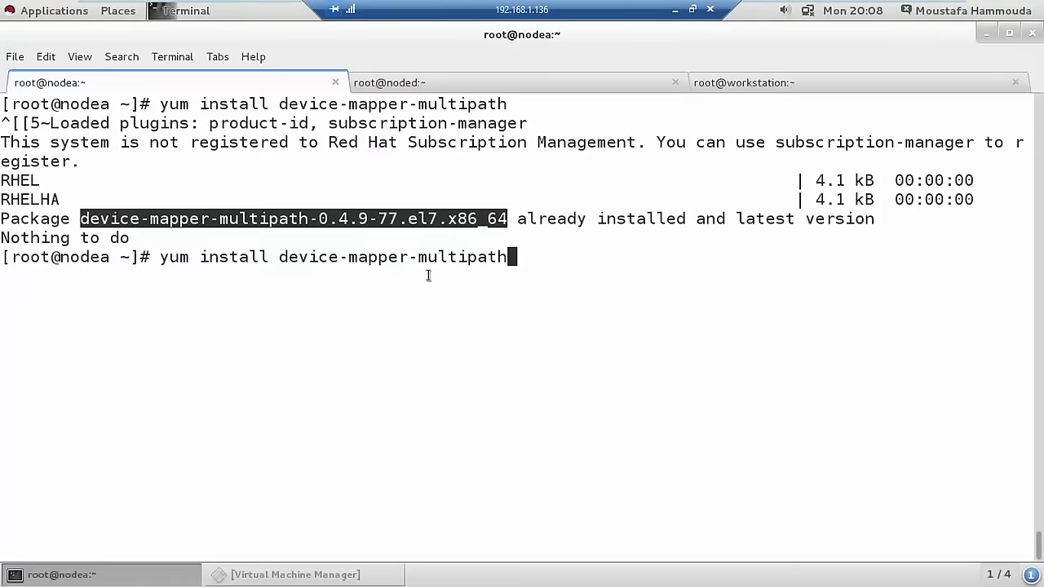
click(428, 276)
key(ctrl+u)
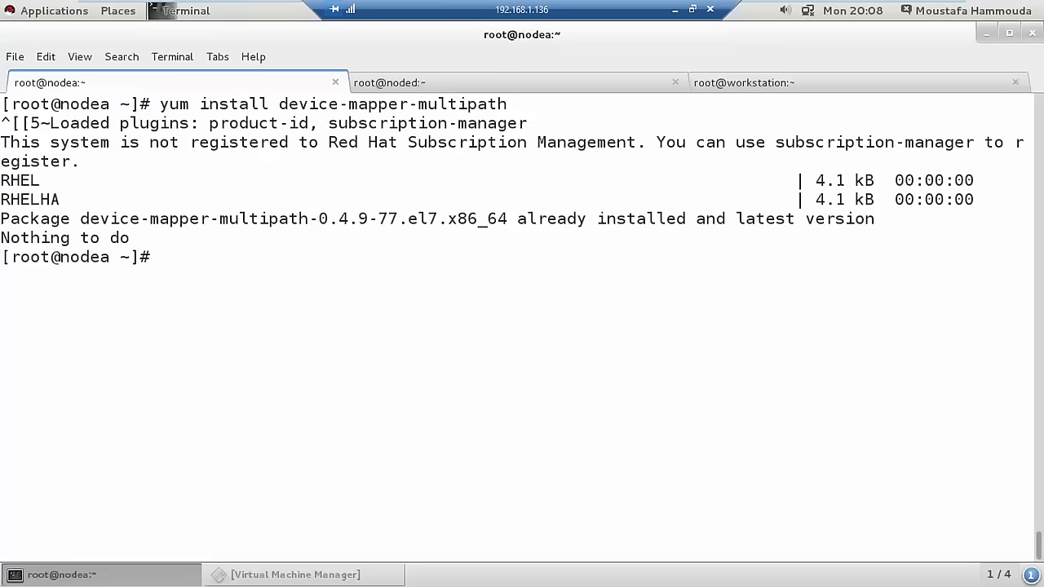
text(vim /etc/)
text(mult)
key(BackSpace)
text(l)
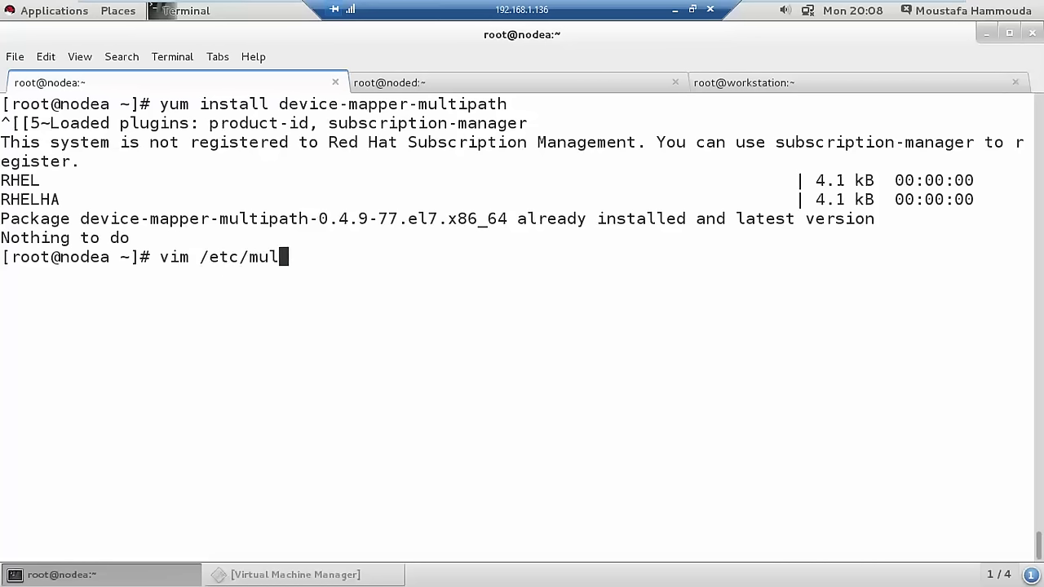
key(Tab)
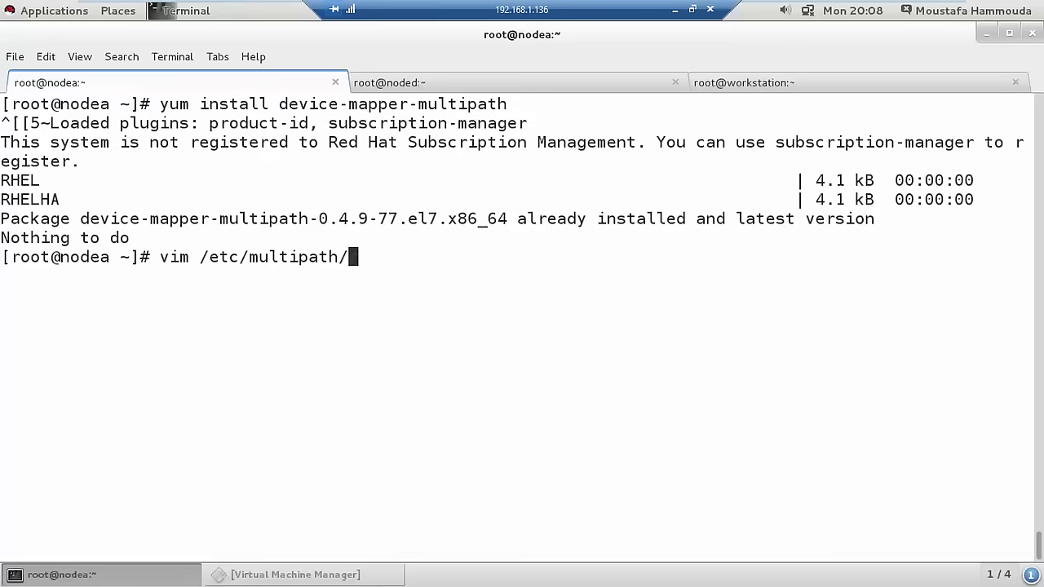
click(675, 10)
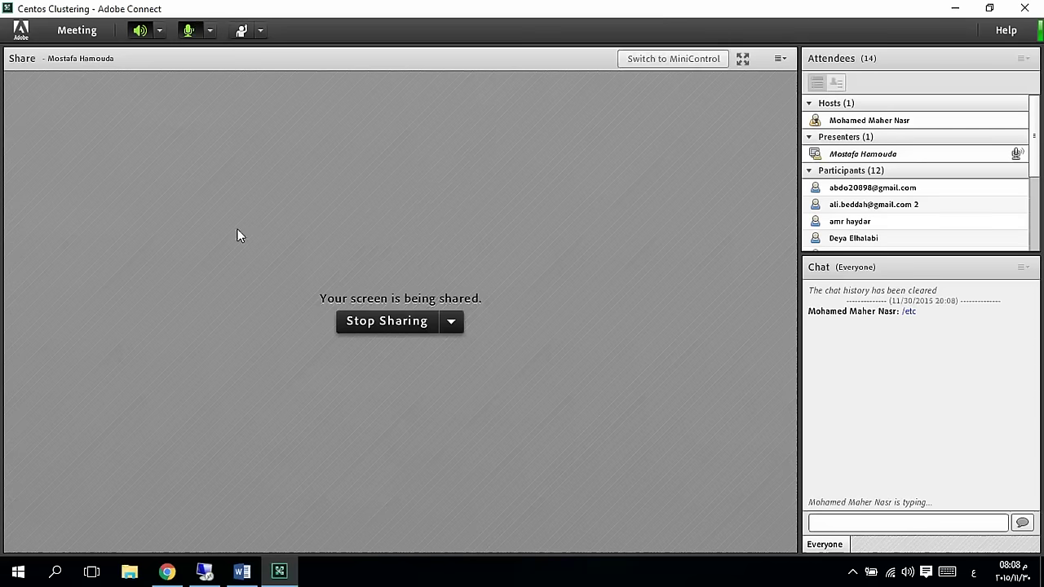
click(206, 573)
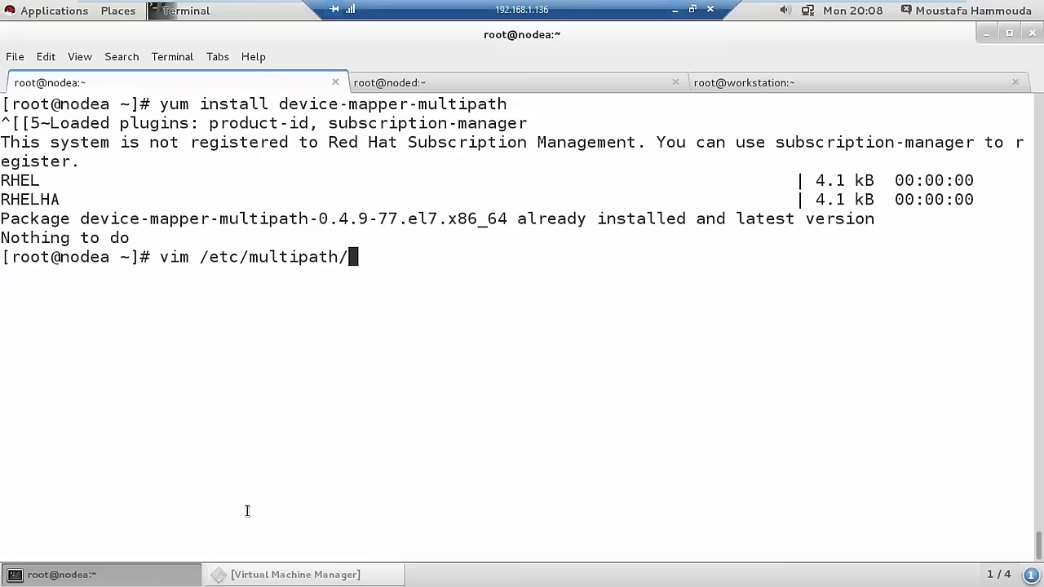
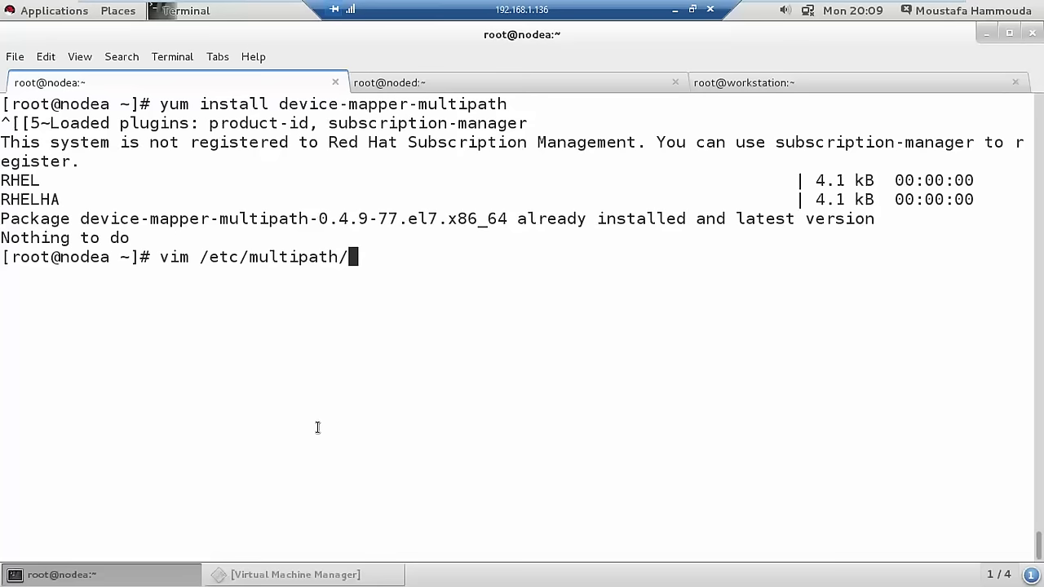
key(ctrl+c)
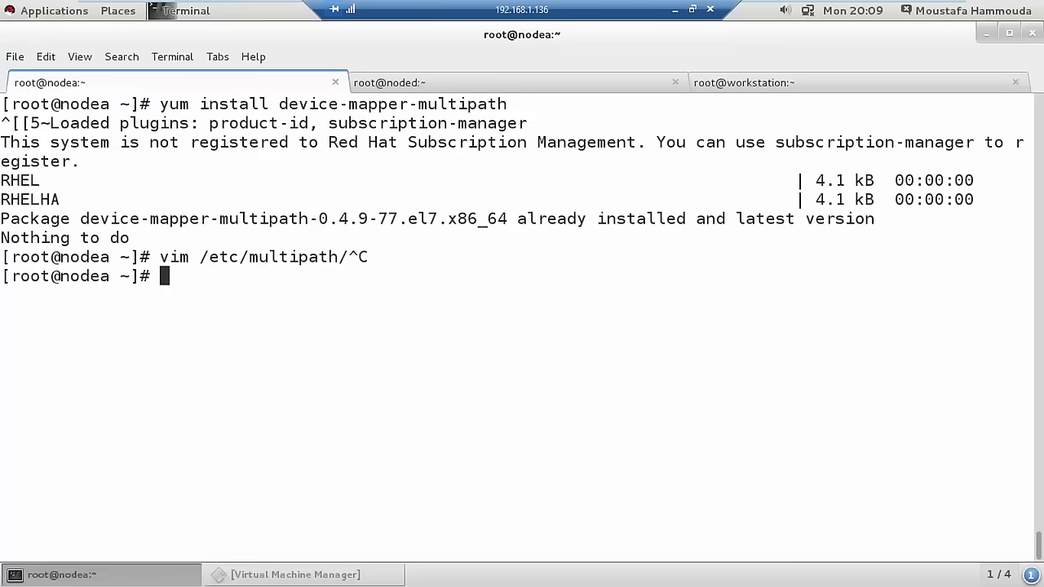
List nodea's disks and partitions with fdisk -l on a cleared terminal and examine the /dev/vda entry
text(fdisk -l)
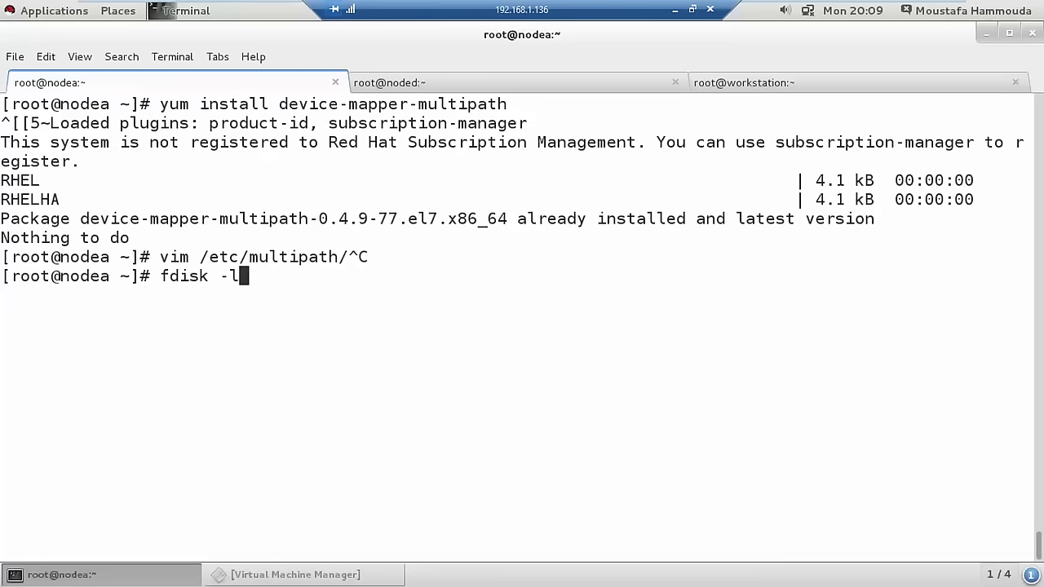
key(ctrl+l)
key(Return)
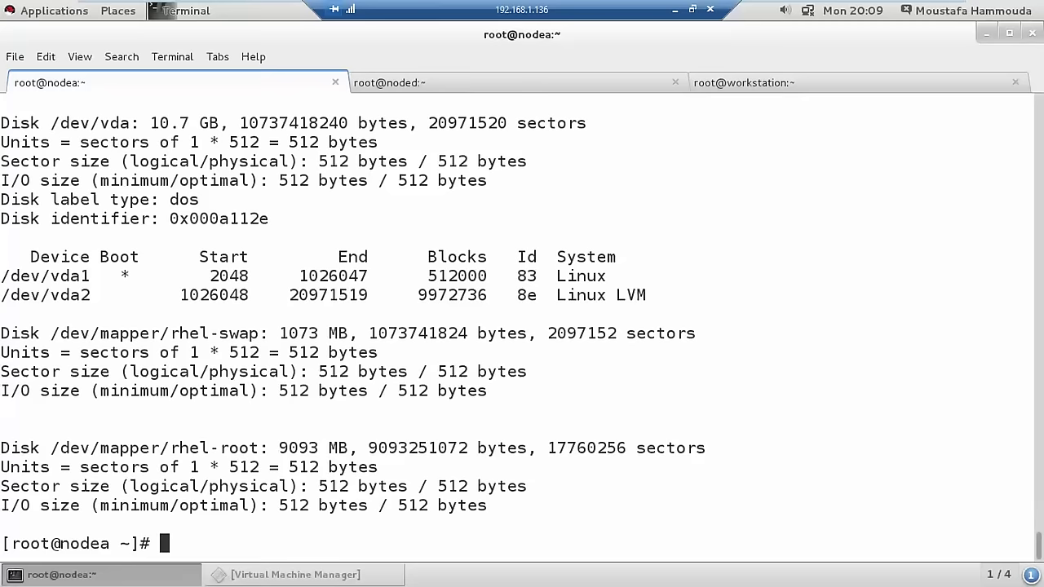
scroll(155, 282, up, 3)
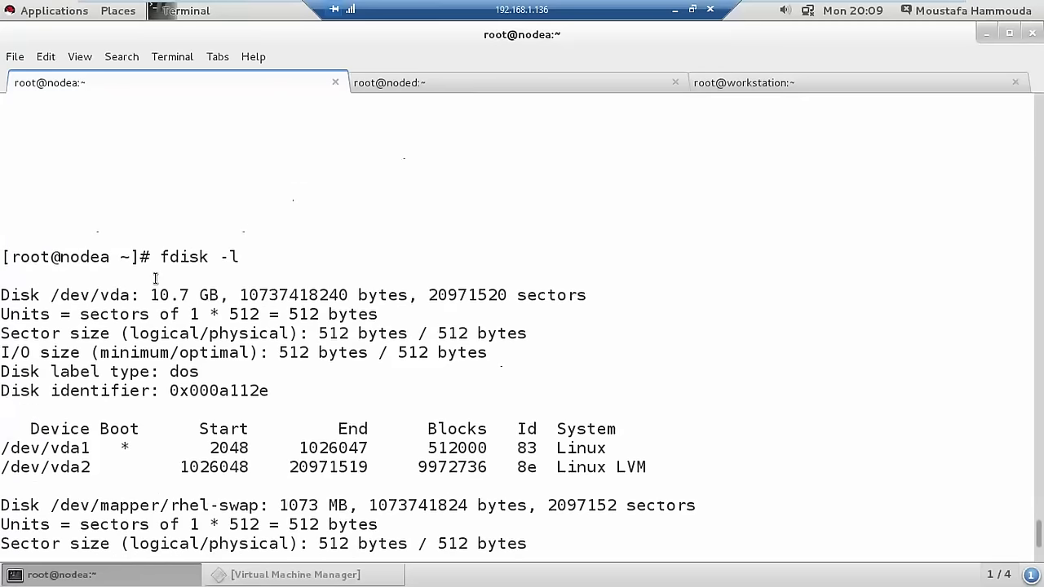
scroll(156, 281, down, 1)
scroll(156, 281, down, 2)
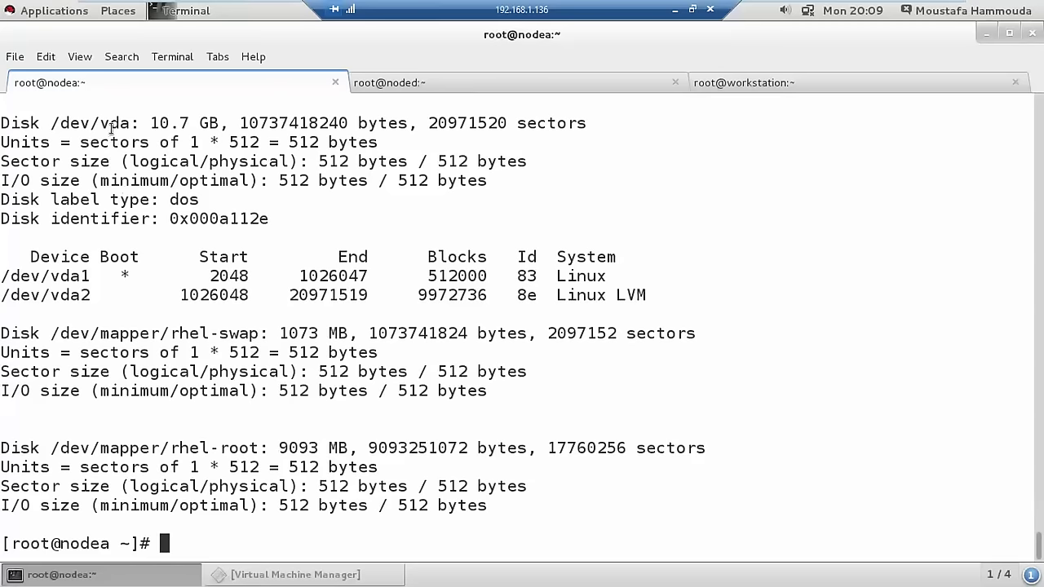
double_click(111, 124)
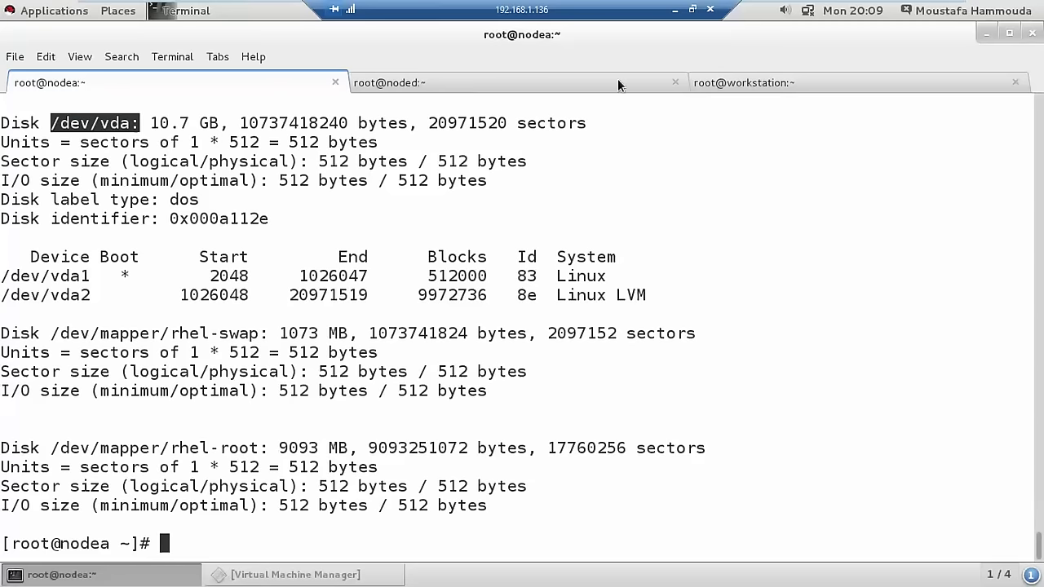
List all firewall settings on noded with firewall-cmd --list-all
click(561, 83)
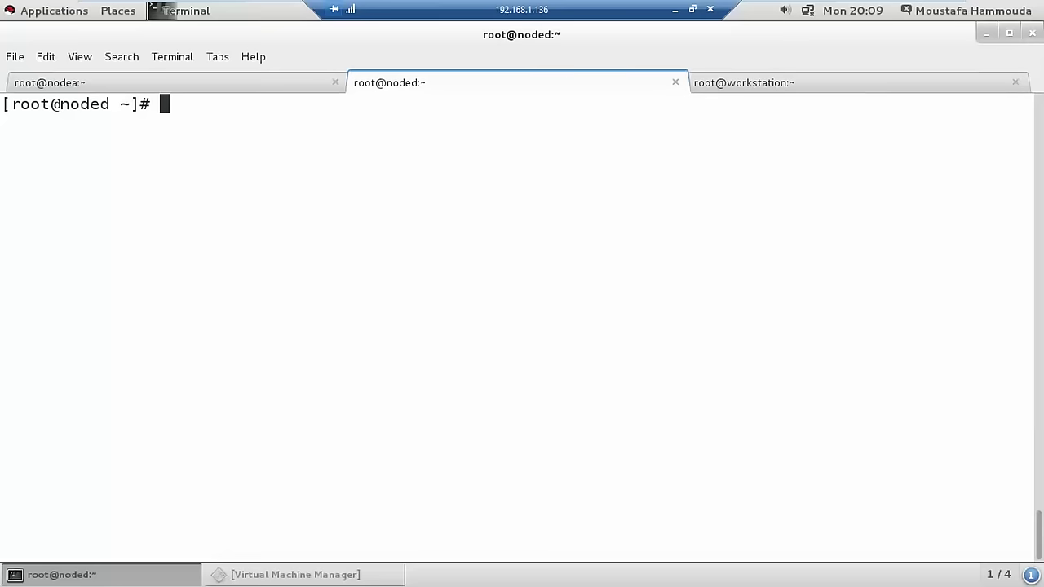
text(firewall-c)
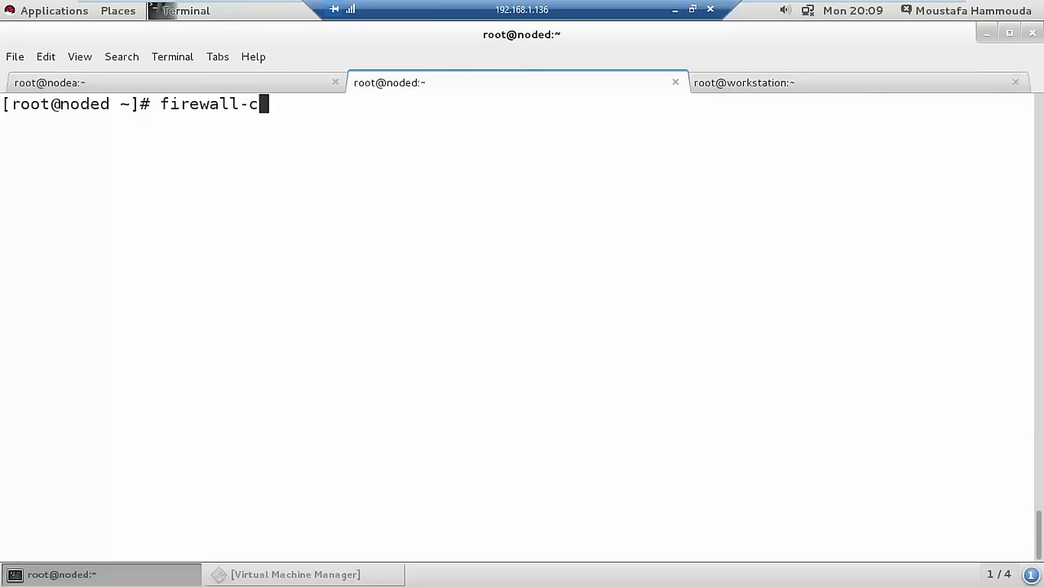
text(md --li)
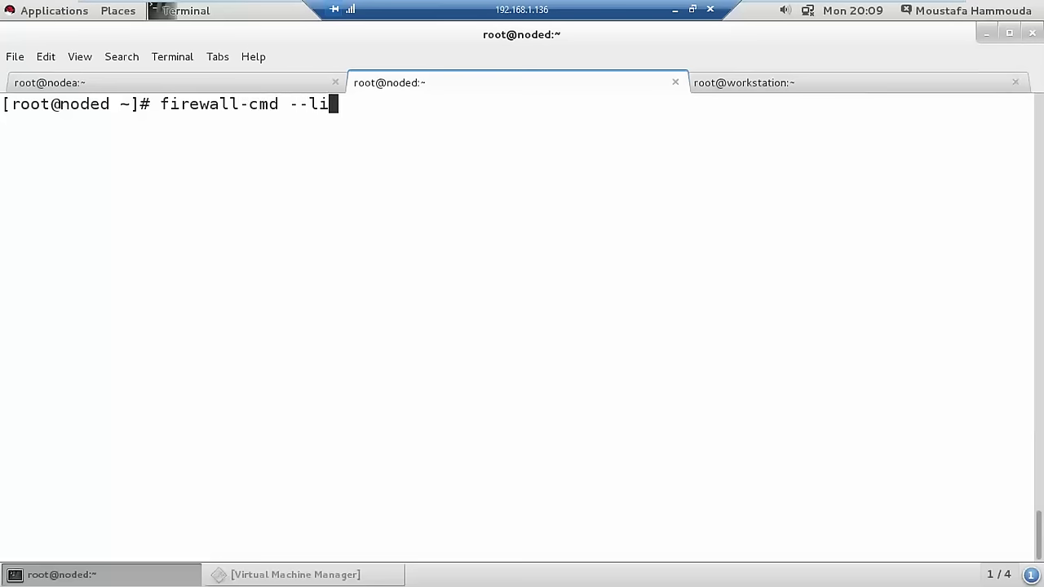
text(st-all)
key(Return)
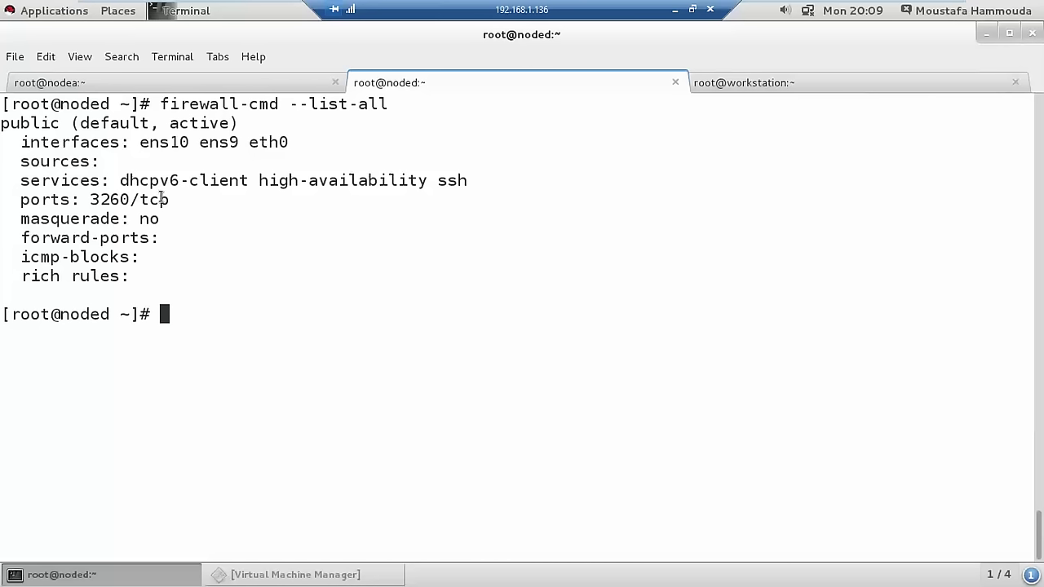
Check the status of the target service on noded with systemctl
text(systemc)
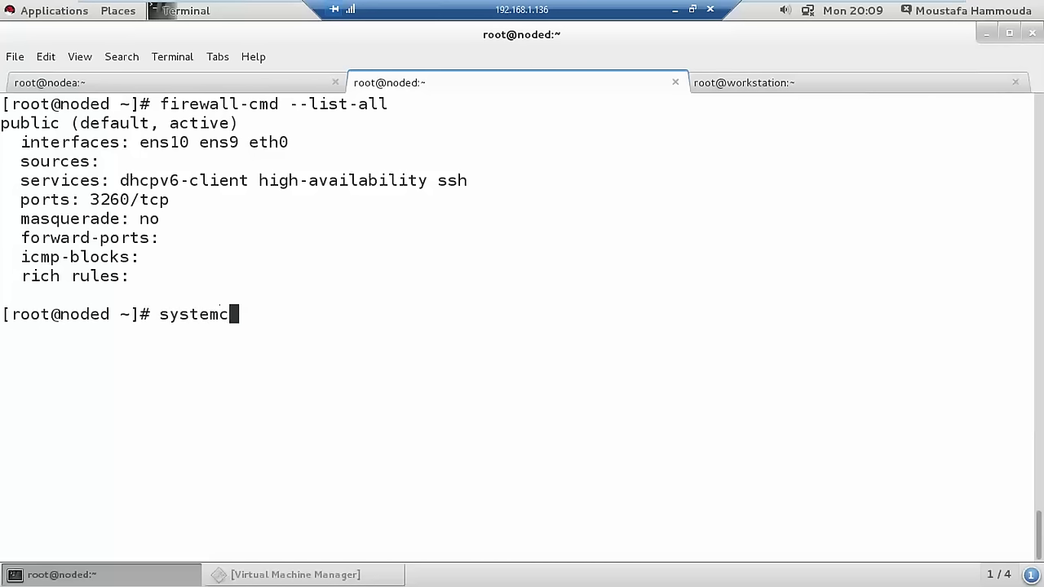
text(tl sta)
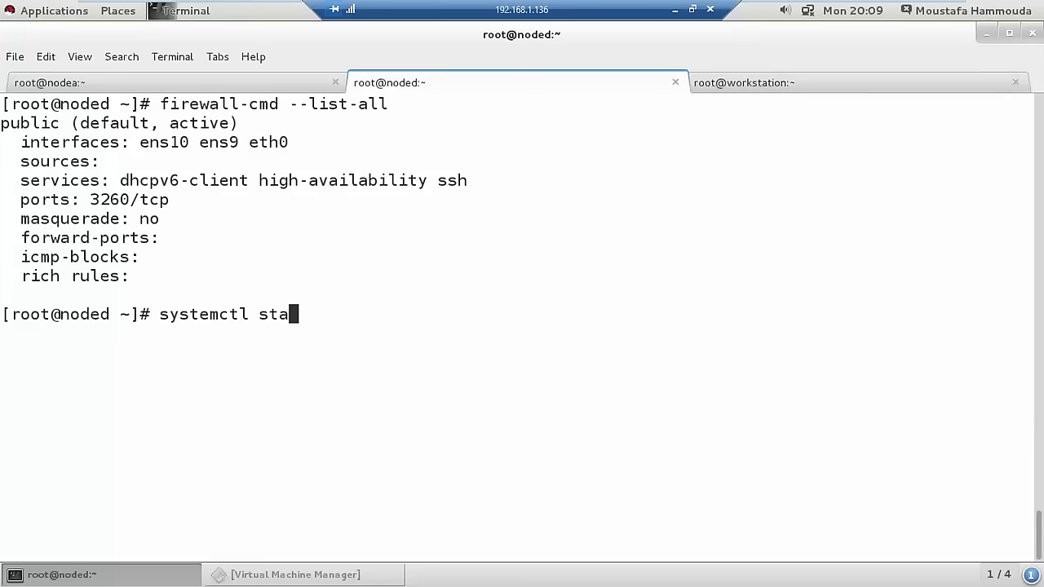
key(Tab)
key(Tab)
text(tus t)
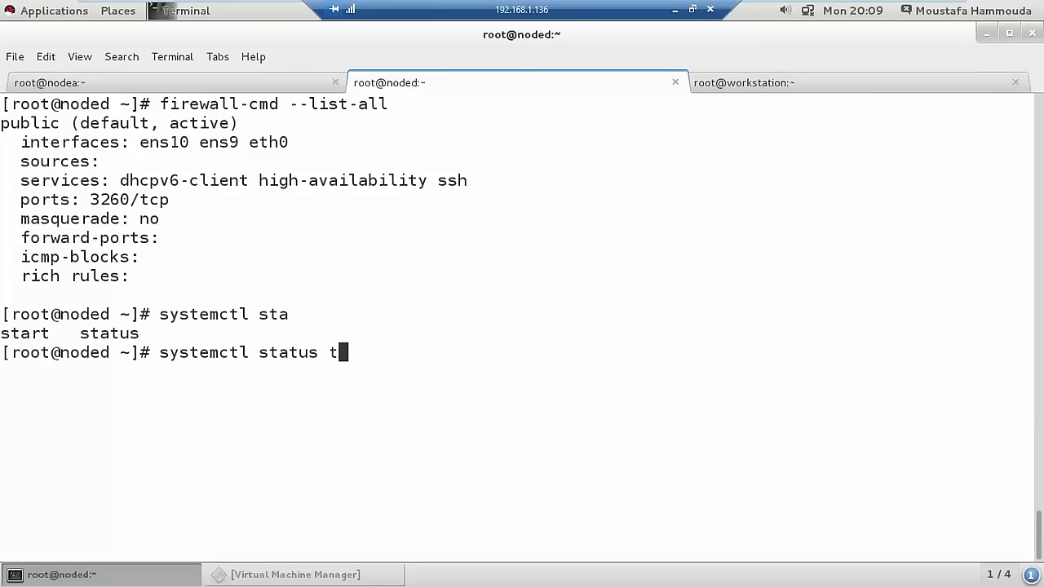
text(arget)
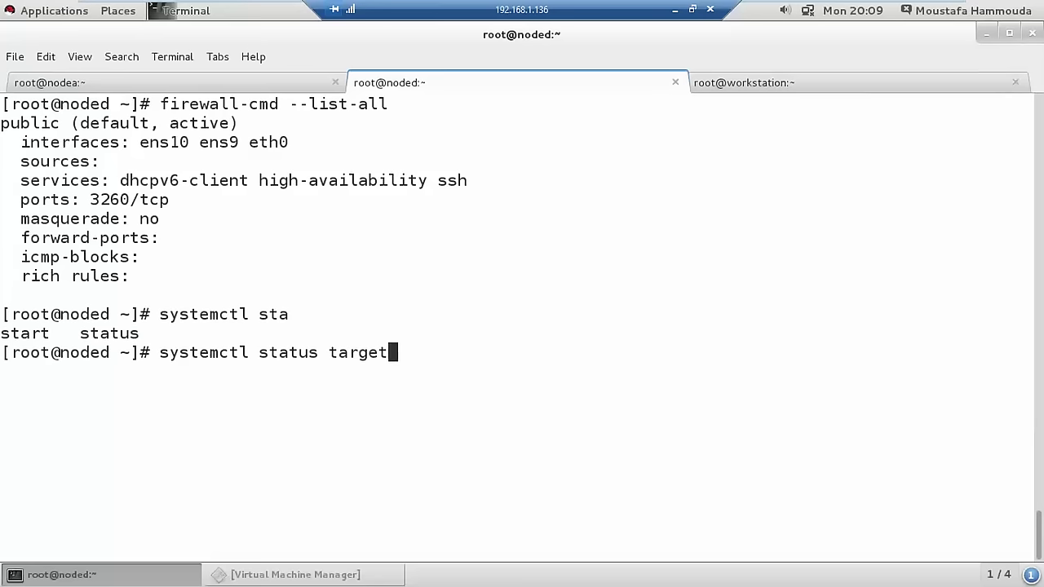
key(Return)
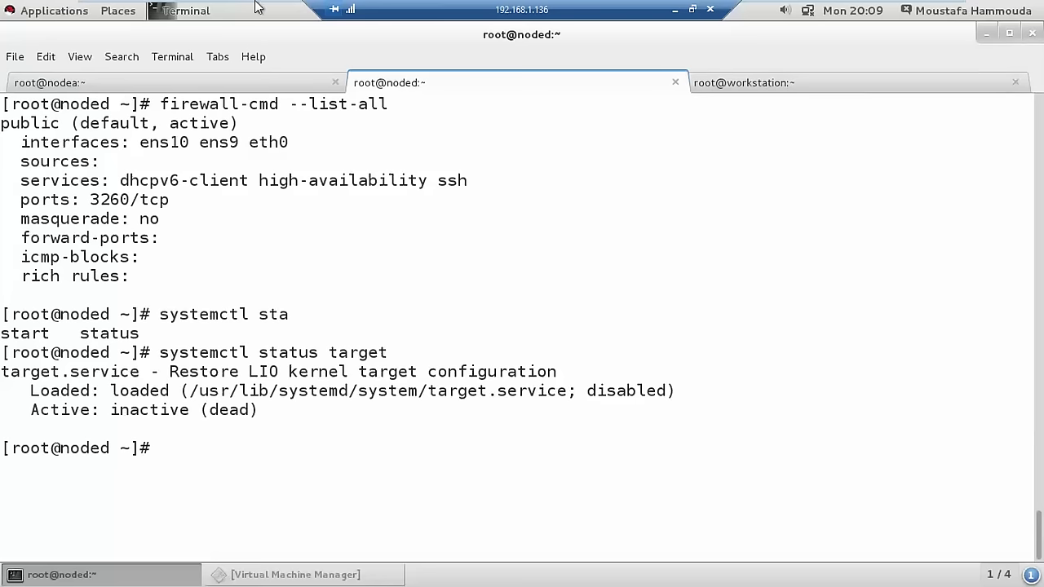
Restart the target service on noded with systemctl
click(674, 11)
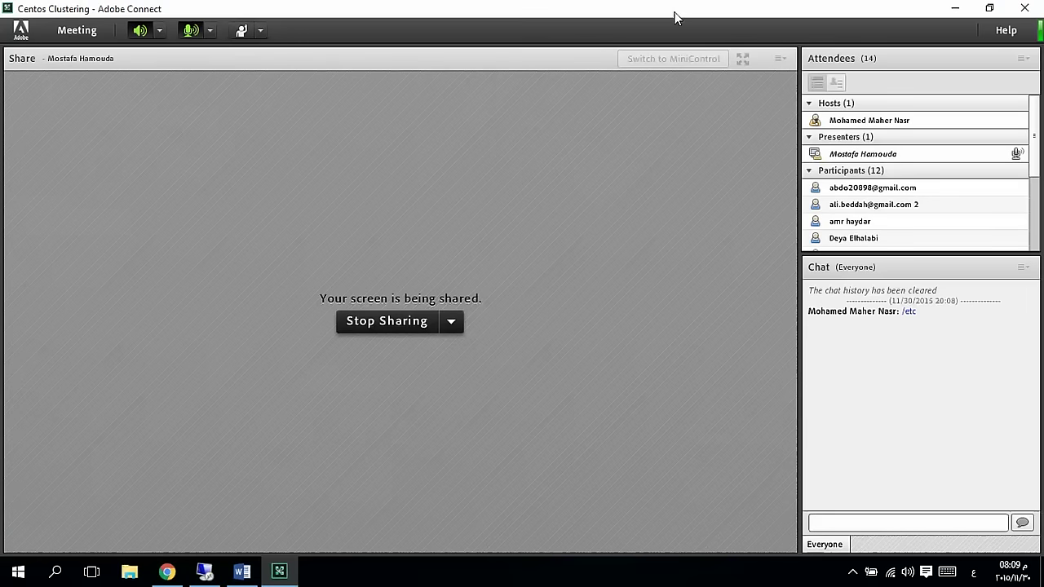
click(203, 571)
text(sy)
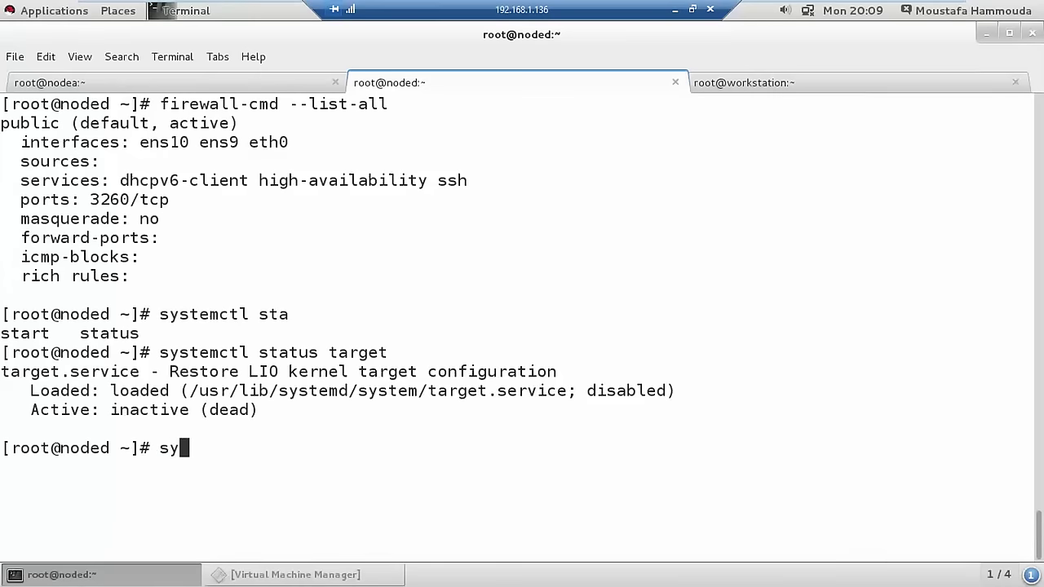
text(stemctl re)
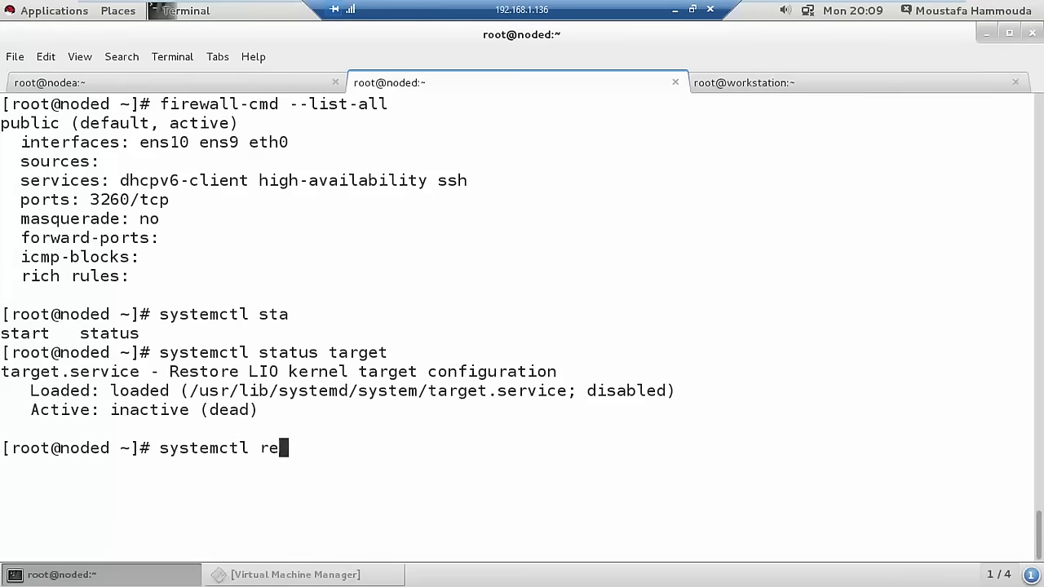
text(start target)
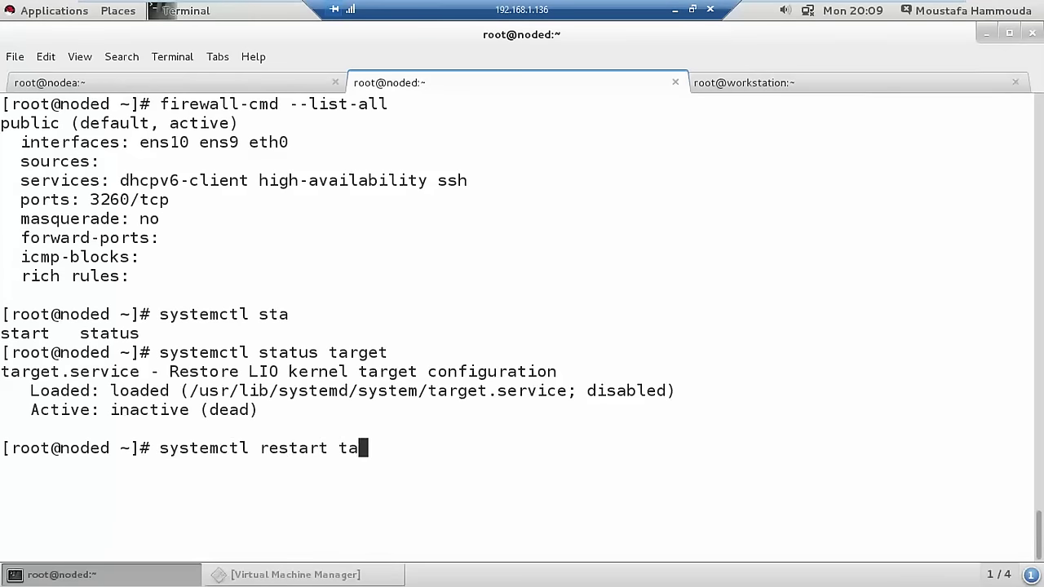
key(Return)
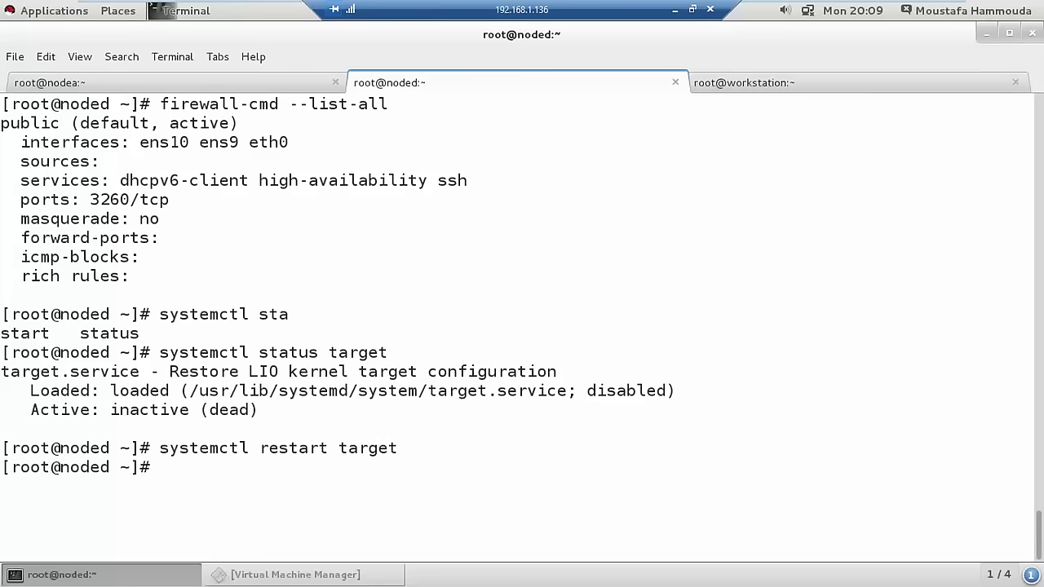
Enable the target service on noded so that it starts at boot
text(systemctl ena)
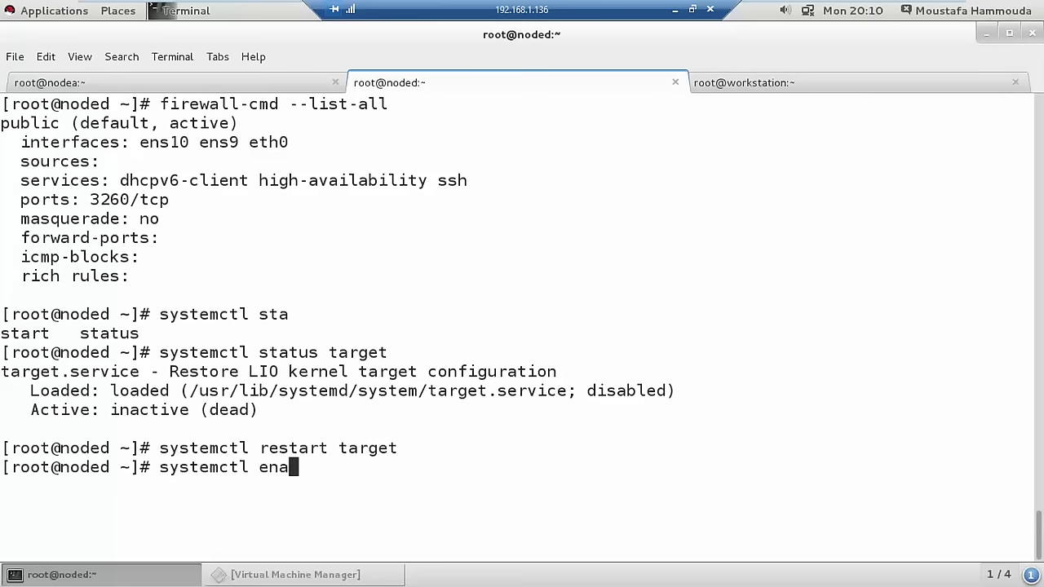
key(Tab)
text(tr)
key(BackSpace)
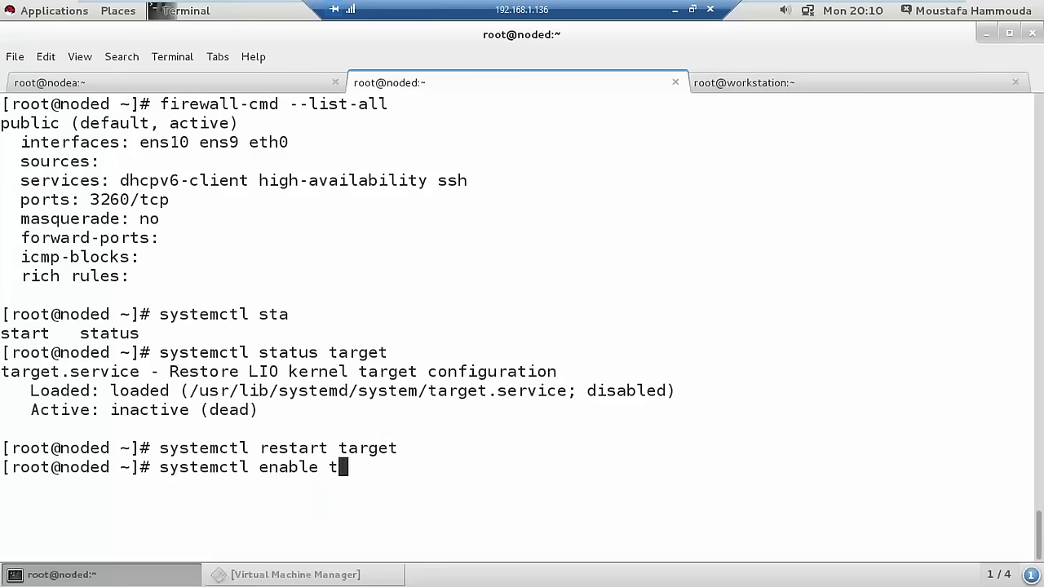
text(arget)
key(Return)
key(Return)
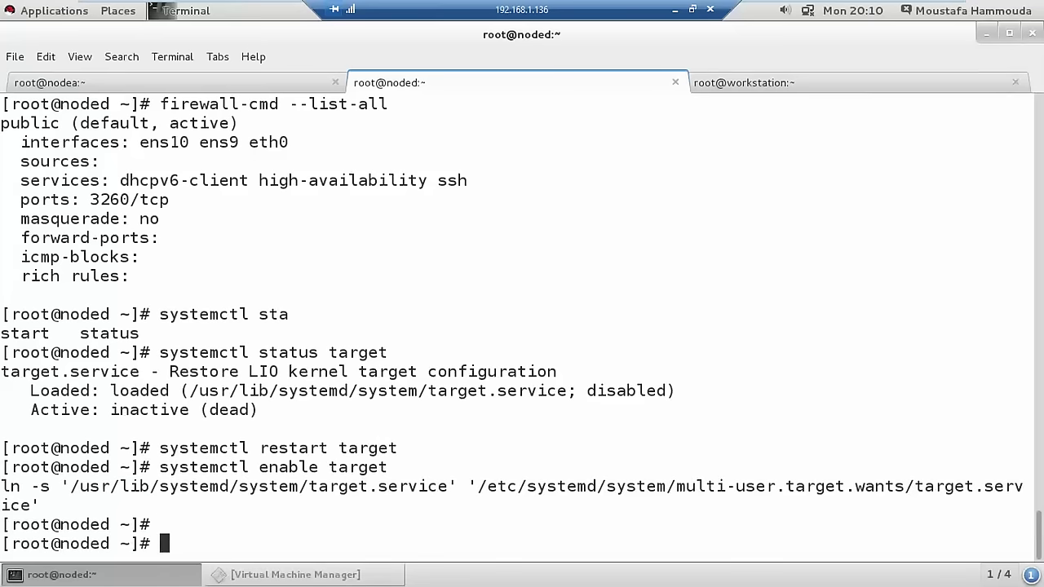
key(Return)
Check the status of the target service on noded again with systemctl on a cleared screen
key(Up)
key(Up)
key(Up)
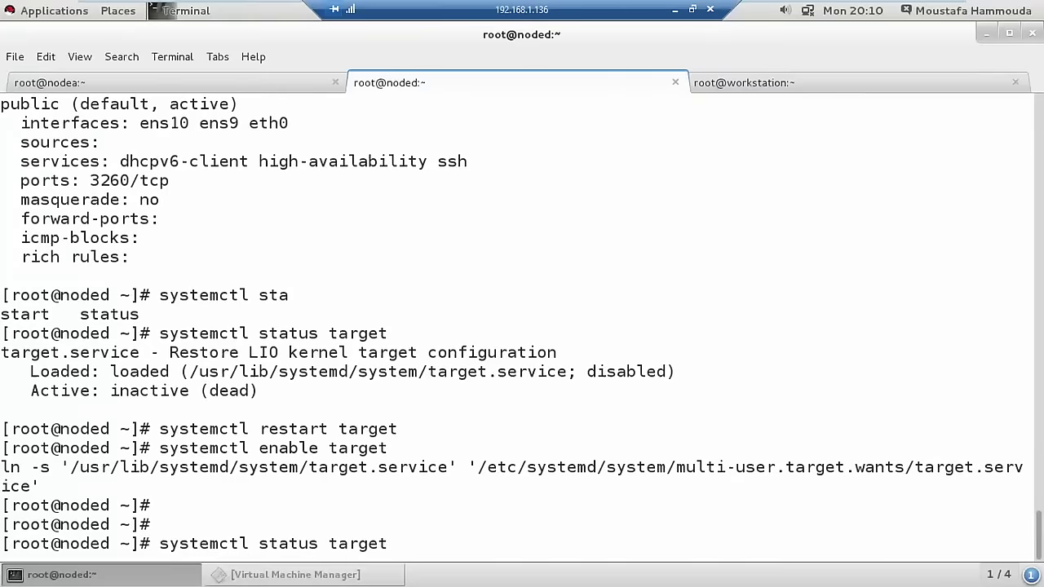
key(ctrl+l)
key(Return)
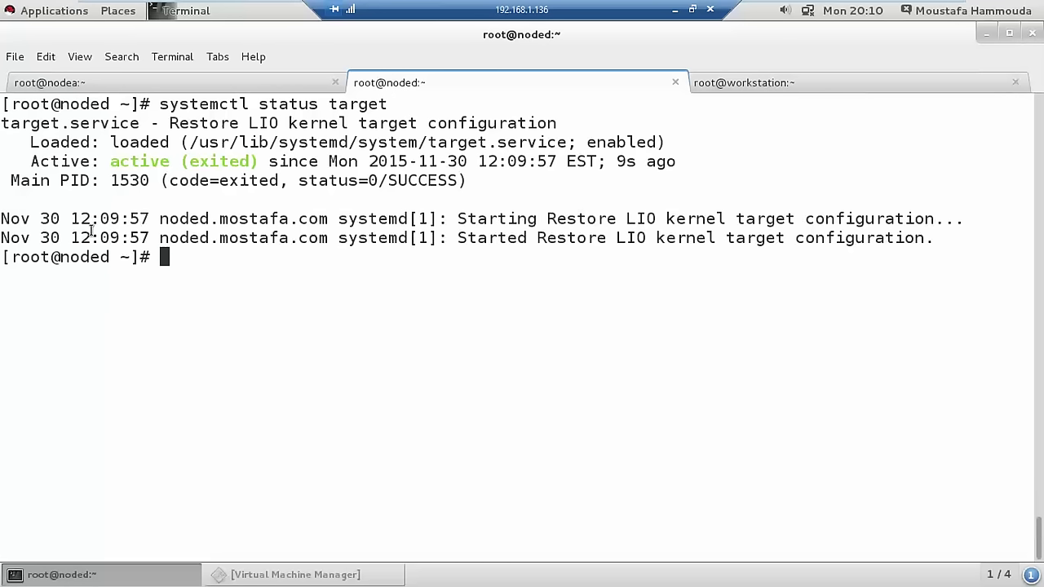
click(174, 85)
text(systemctl)
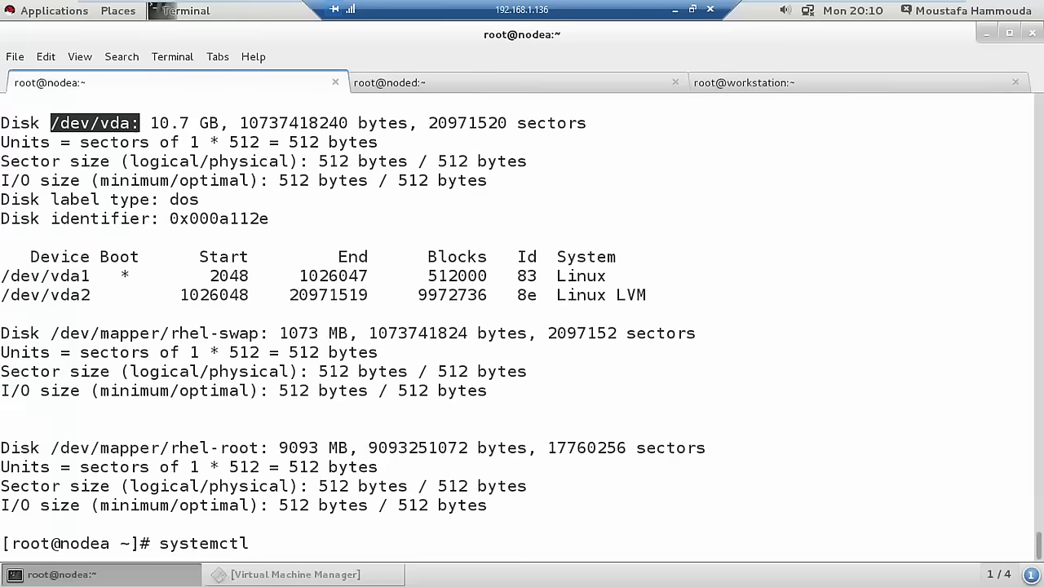
click(497, 77)
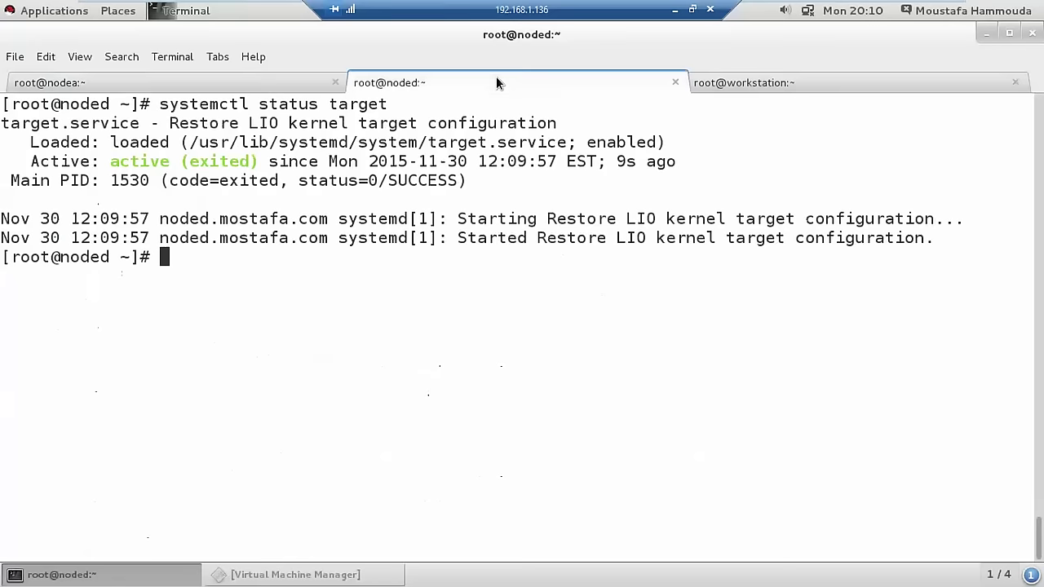
Start the targetcli shell on noded and list its full configuration tree with ls
key(ctrl+l)
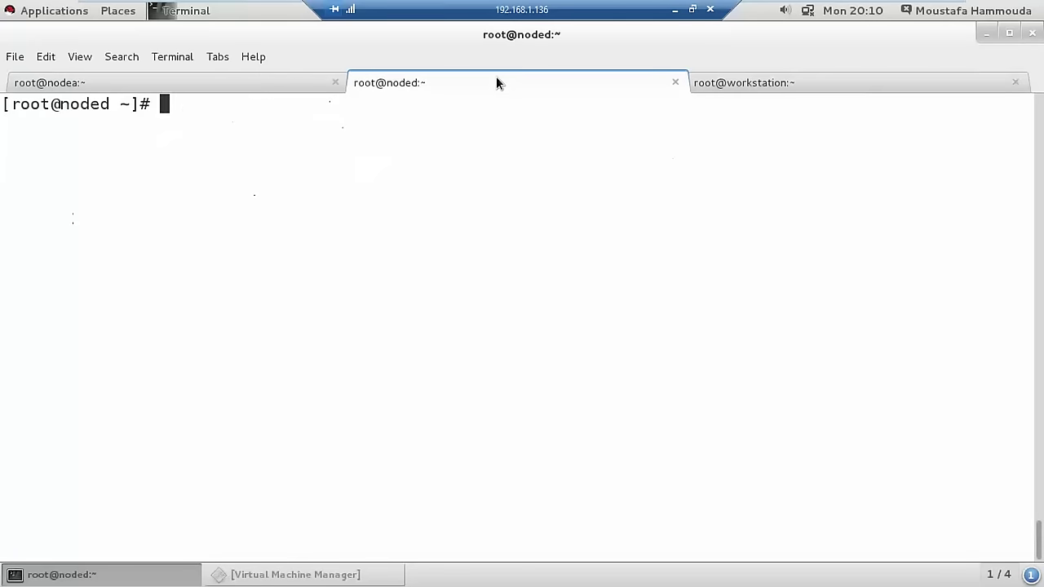
text(targetcli)
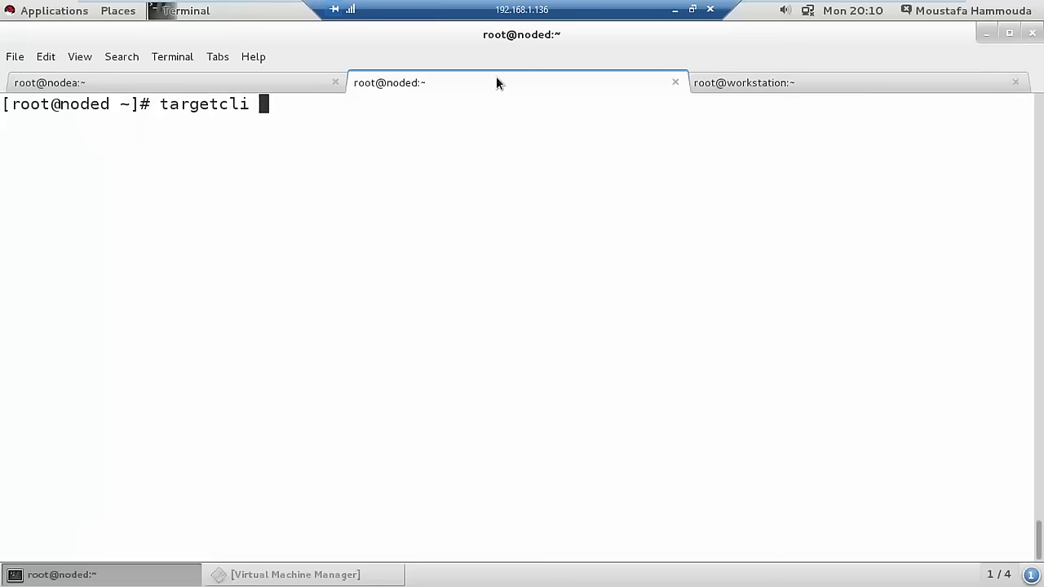
key(Return)
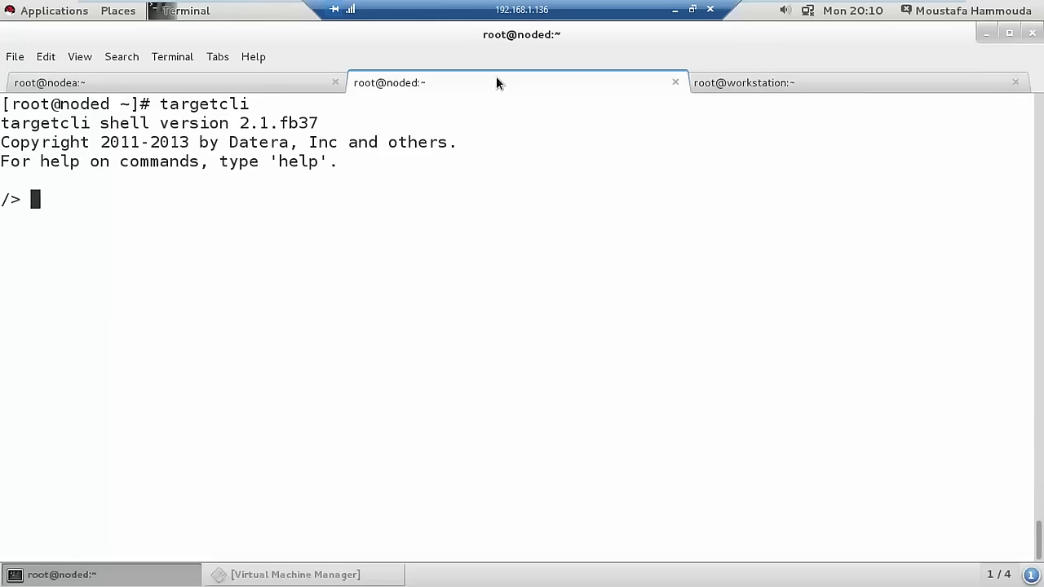
text(ls)
key(Return)
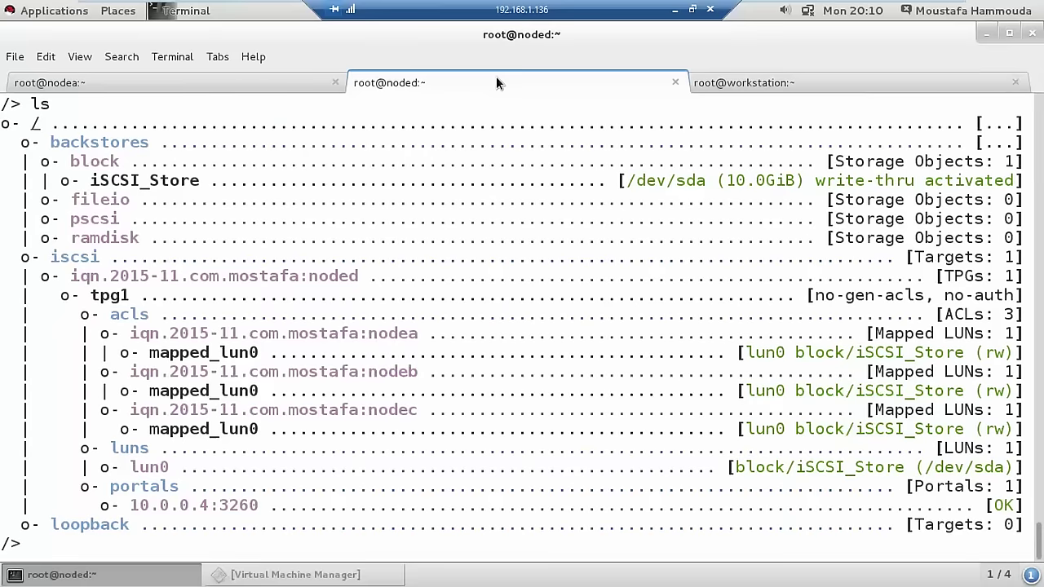
Examine the iSCSI_Store block backstore's backing device, write mode and activation state in the tree
double_click(163, 181)
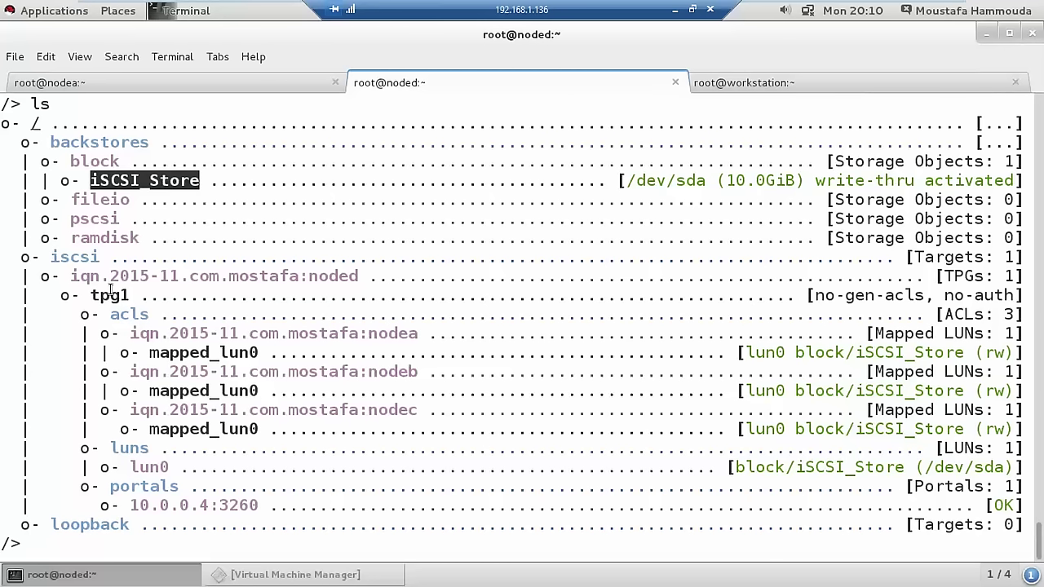
click(681, 171)
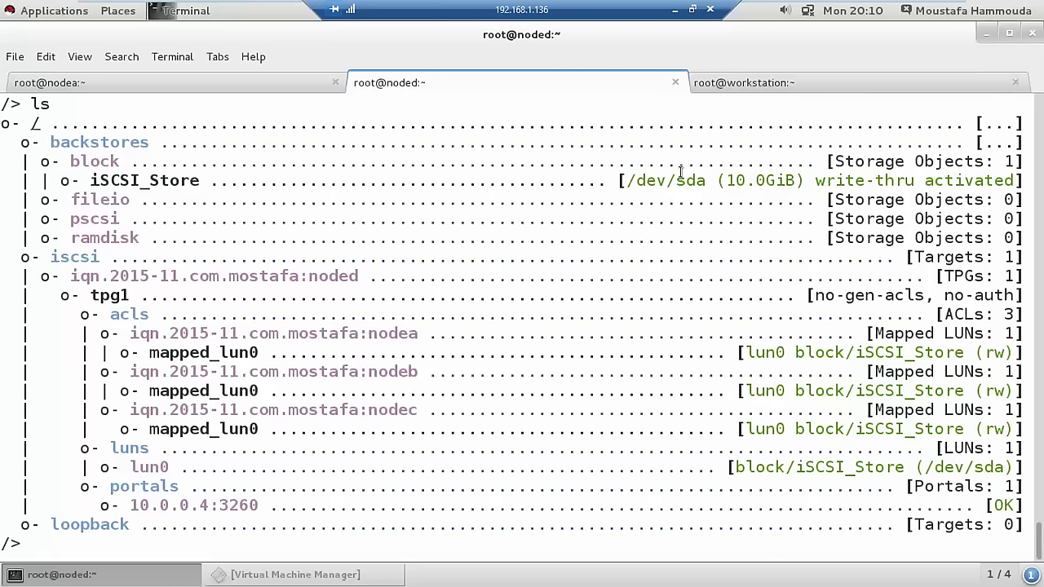
double_click(681, 172)
click(681, 171)
double_click(949, 183)
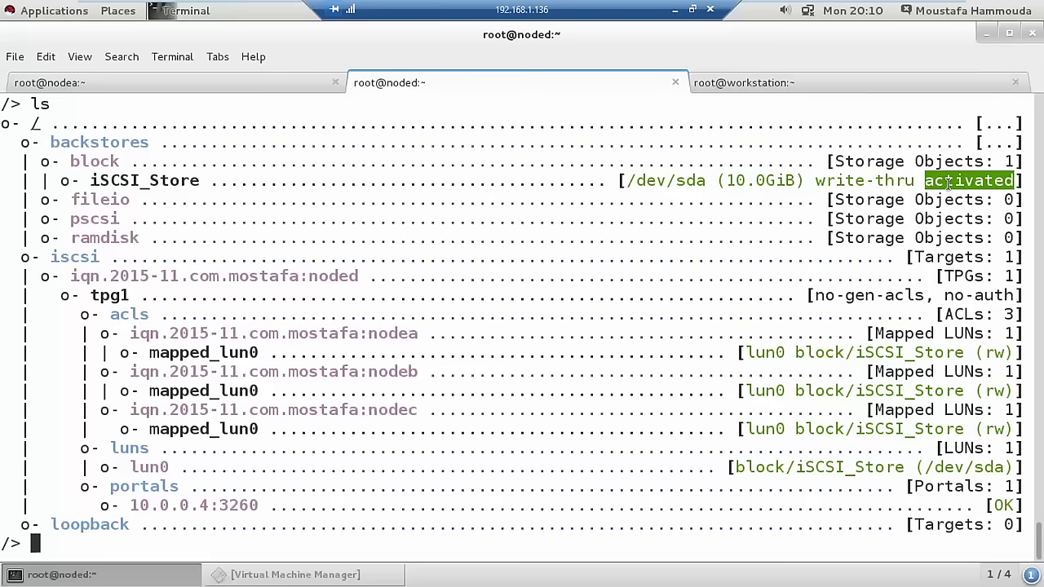
drag(816, 179, 913, 181)
click(676, 11)
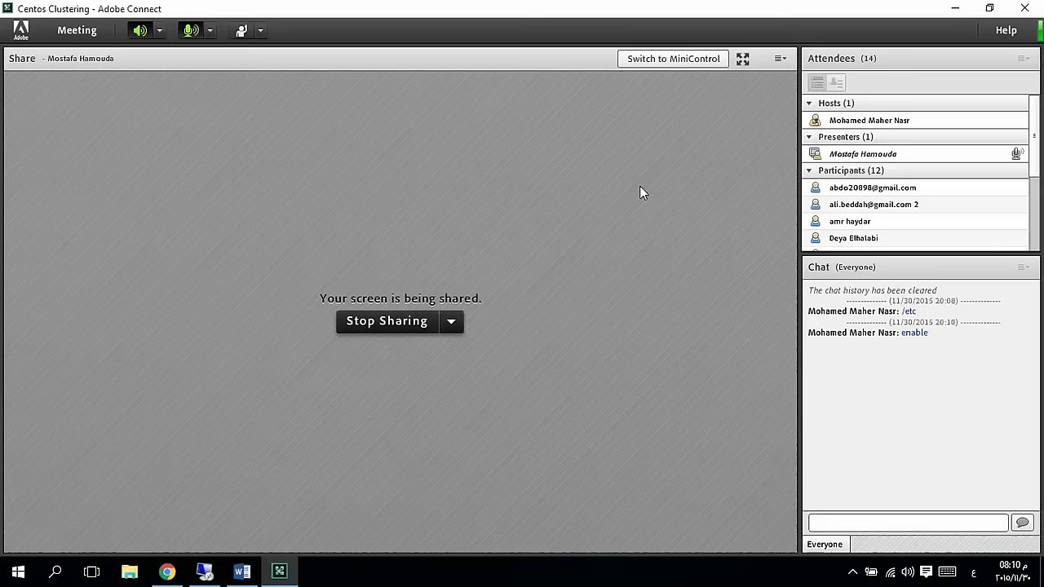
click(204, 573)
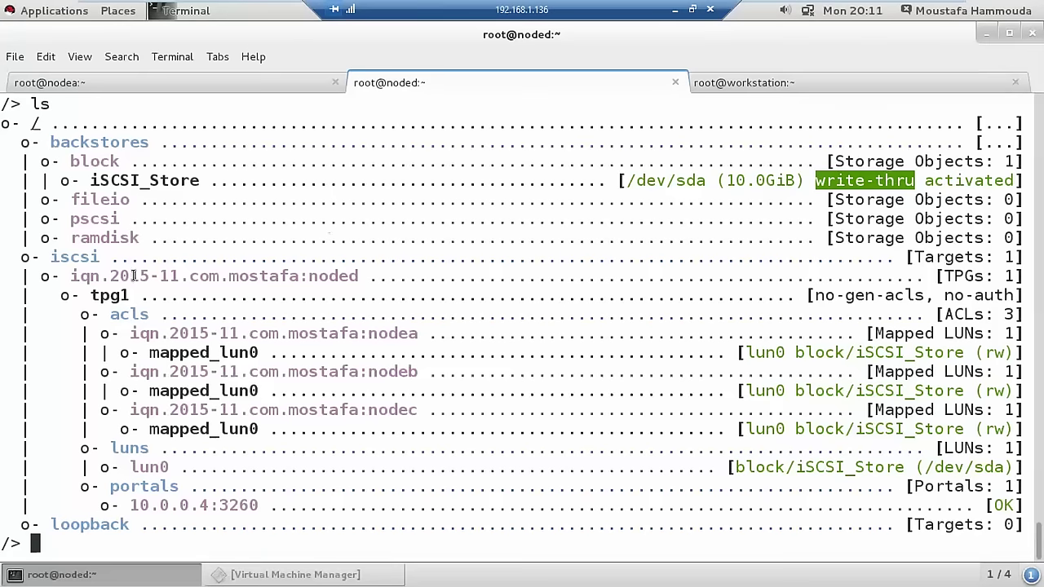
Examine the noded target's IQN and the ACL entries and LUN permissions for nodea, nodeb and nodec
double_click(107, 279)
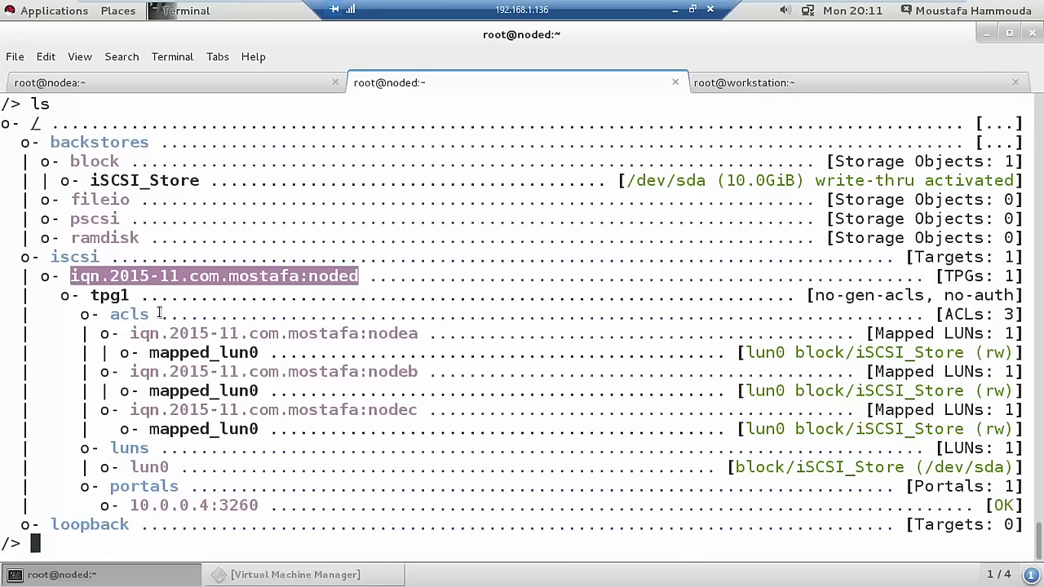
double_click(150, 334)
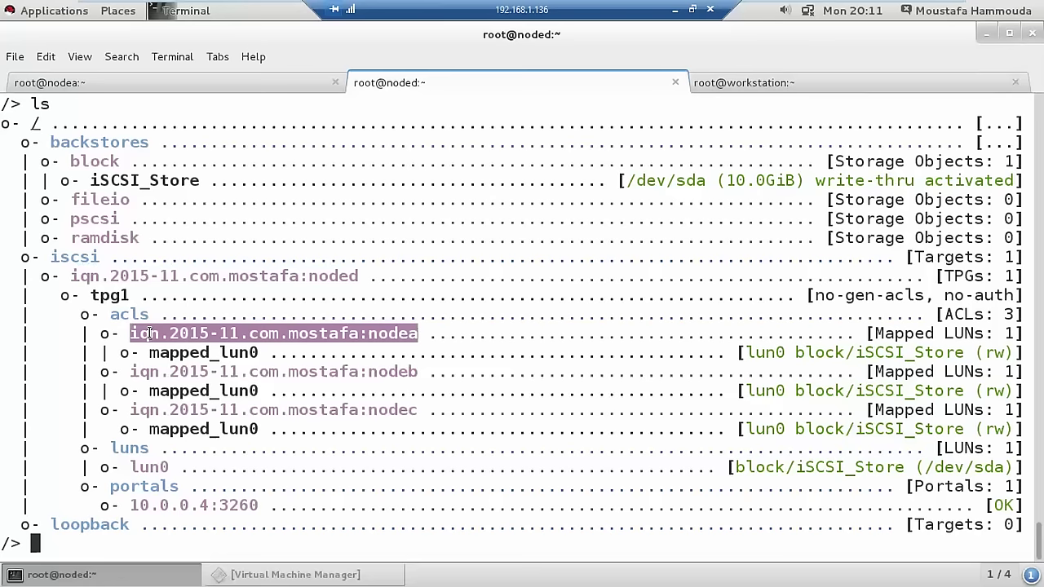
double_click(361, 371)
click(352, 404)
double_click(352, 405)
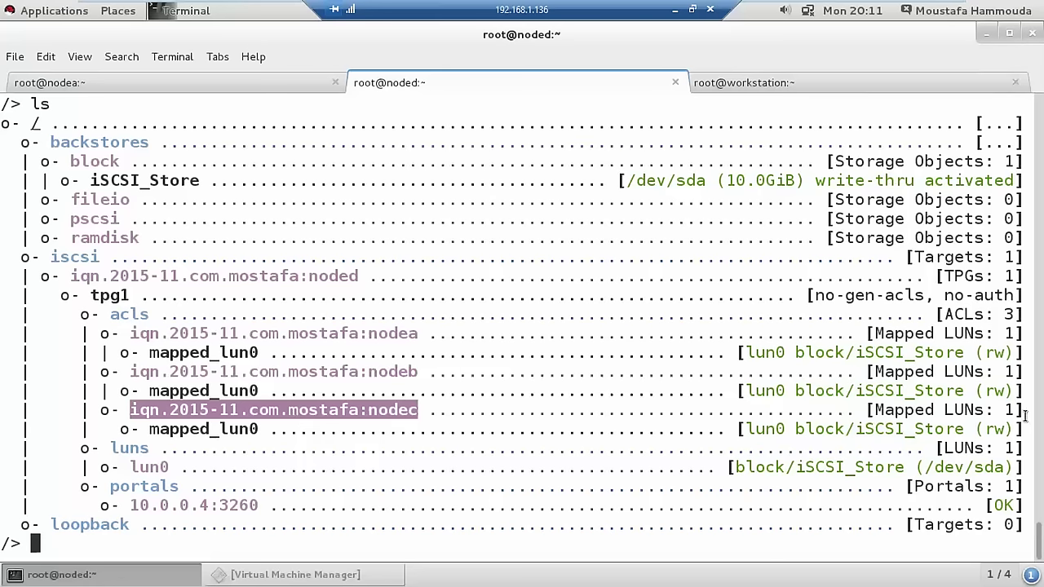
double_click(997, 353)
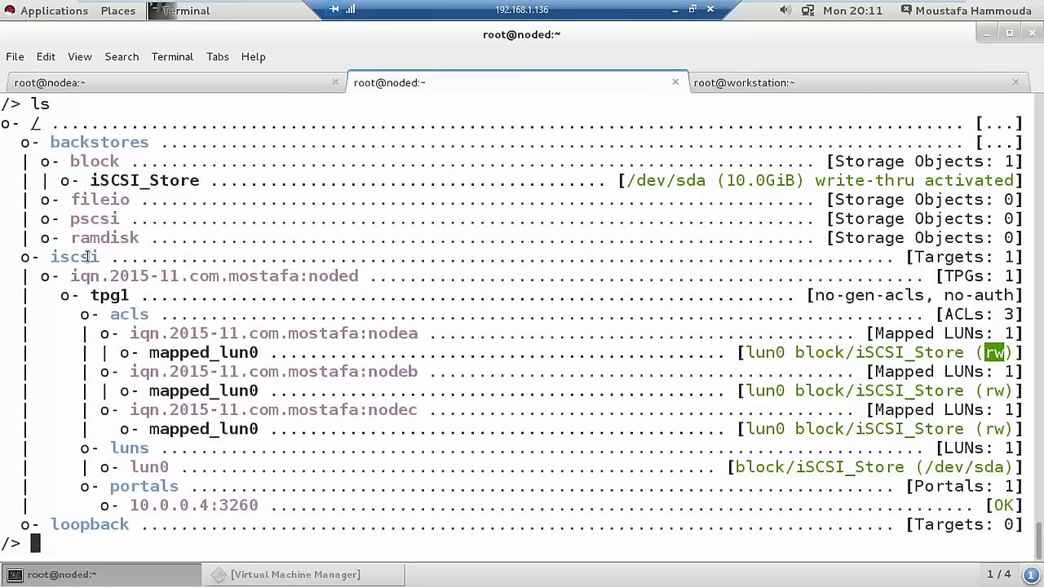
Examine which backstore lun0 is linked to and which address the existing portal uses
double_click(149, 467)
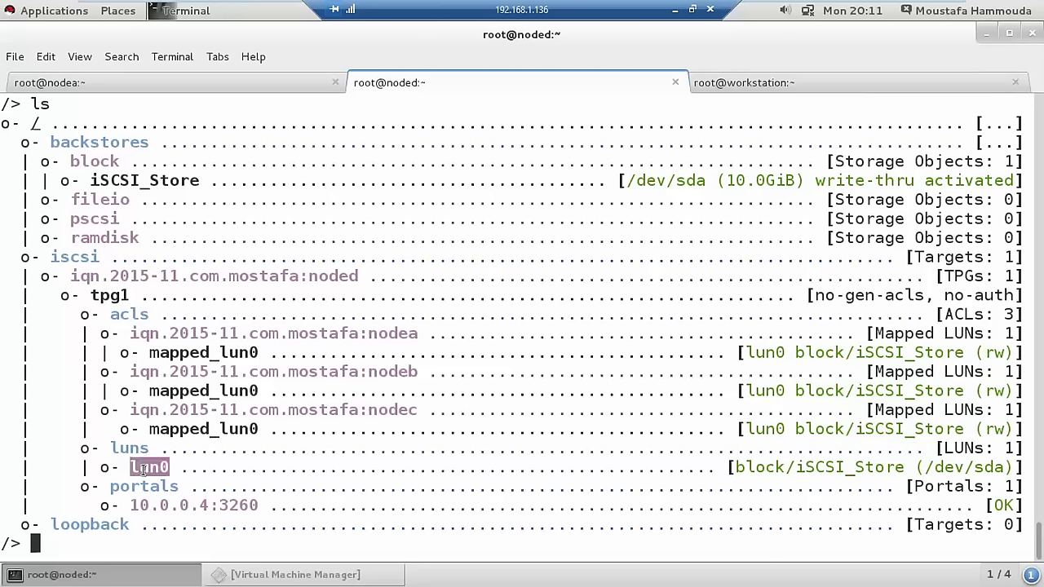
double_click(746, 466)
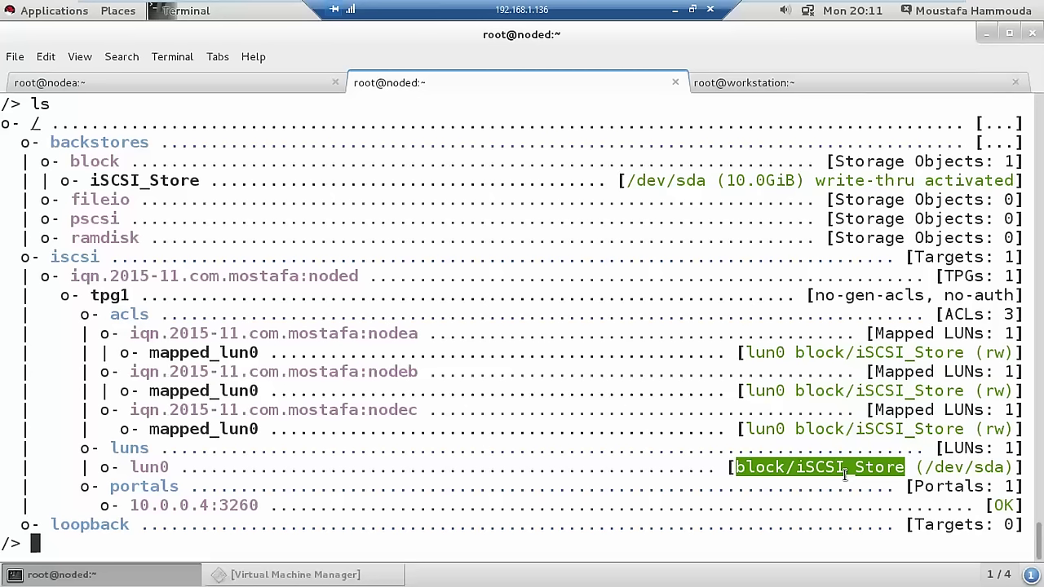
double_click(149, 467)
double_click(115, 177)
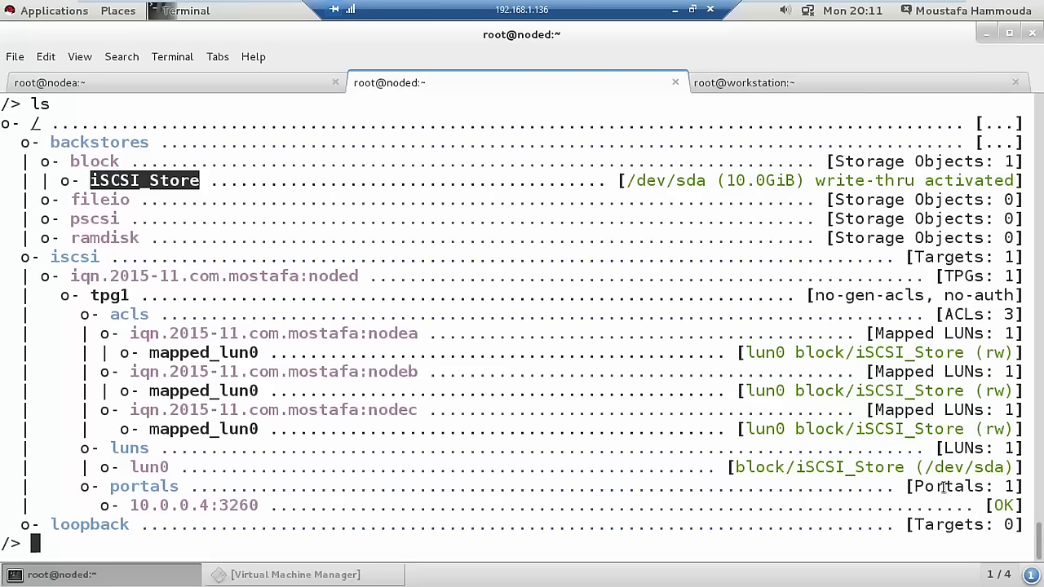
click(887, 475)
double_click(883, 468)
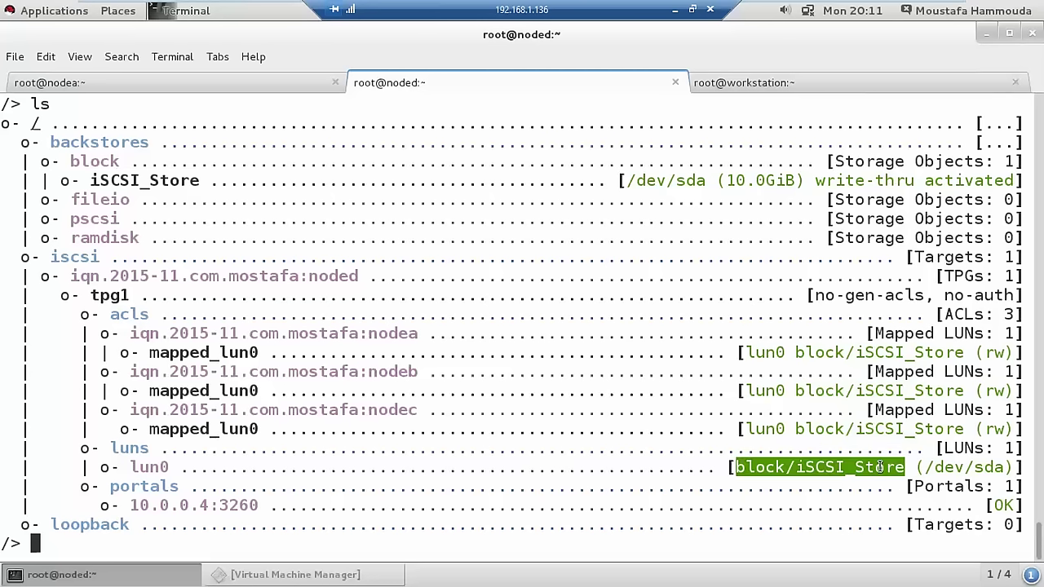
double_click(195, 506)
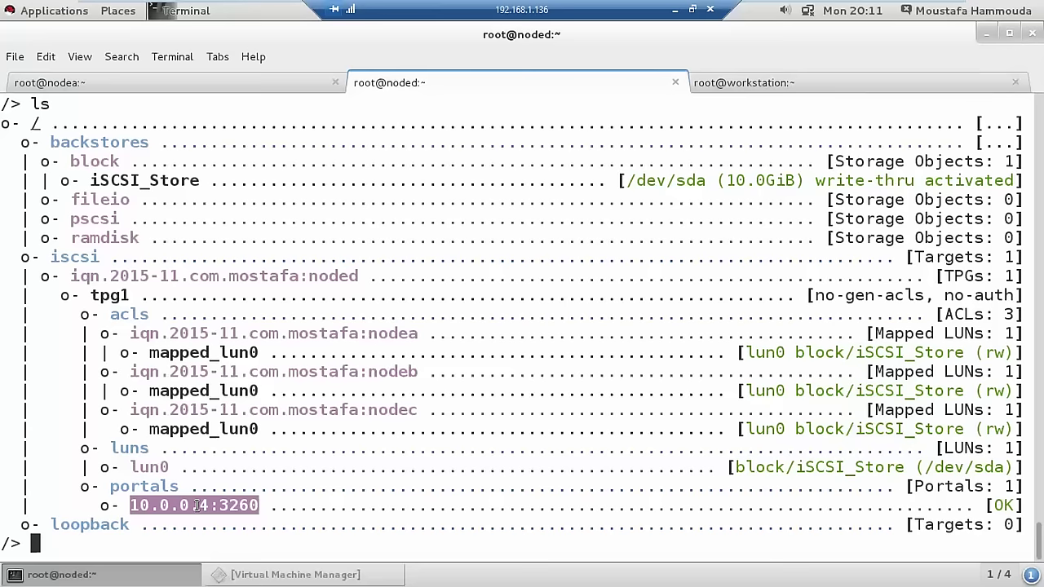
Change to the portals node under tpg1 of the noded iSCSI target using targetcli's interactive cd browser
text(cd)
key(Return)
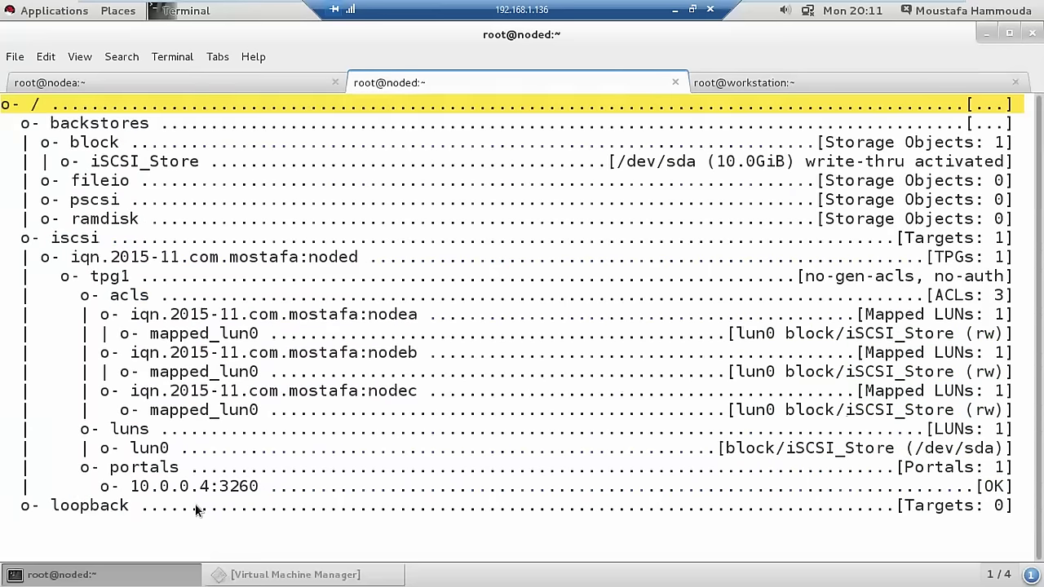
key(Down)
key(Down)
key(Down)
key(Down)
key(Down)
key(Down)
key(Down)
key(Down)
key(Down)
key(Down)
key(Down)
key(Down)
key(Down)
key(Down)
key(Down)
key(Down)
key(Down)
key(Down)
key(Down)
key(Down)
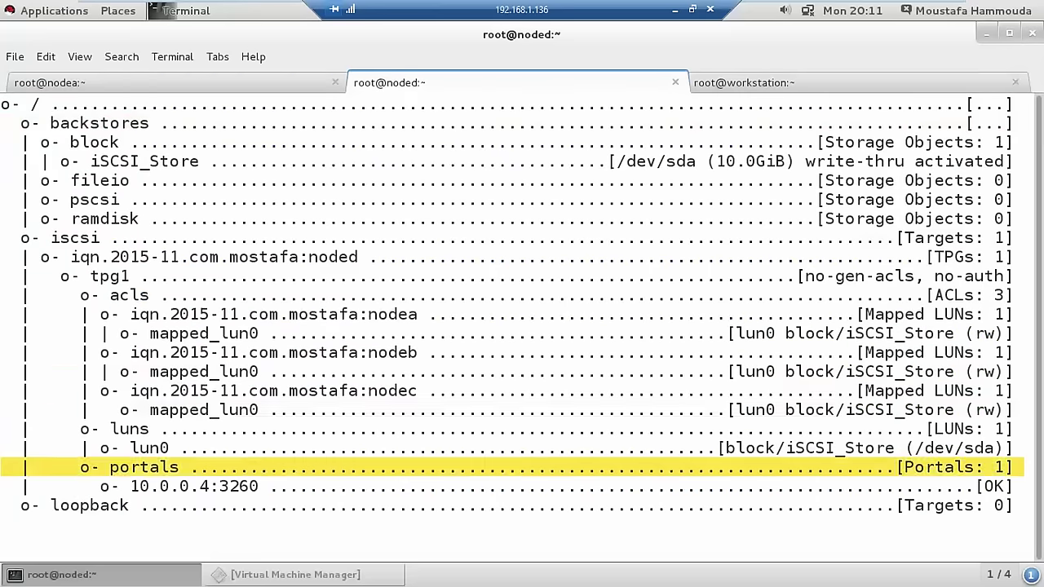
key(Up)
key(Return)
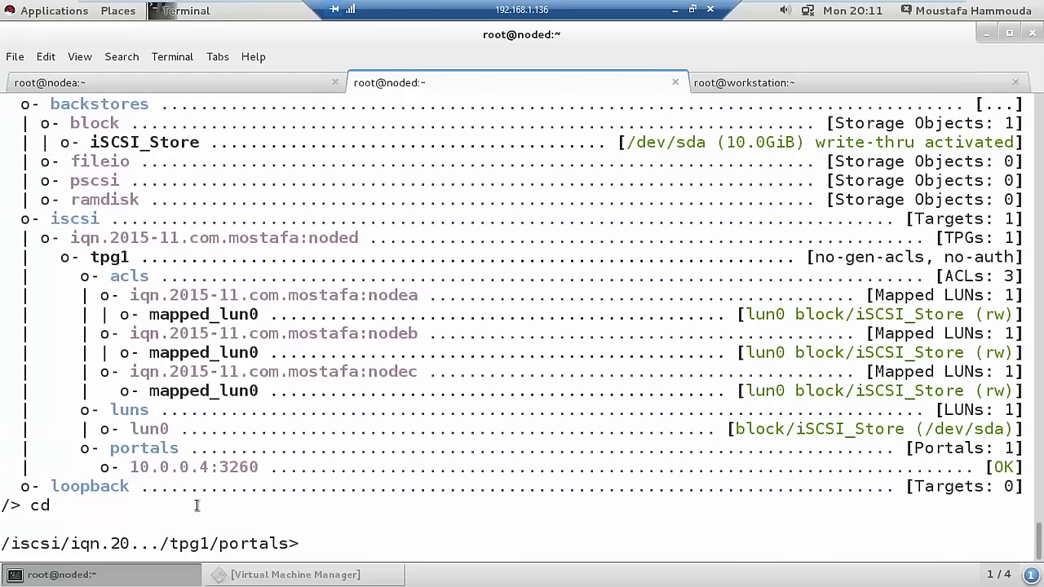
Create a second network portal with ip_address=10.0.1.4 and ip_port=3260, and exit targetcli so the configuration is saved
text(create)
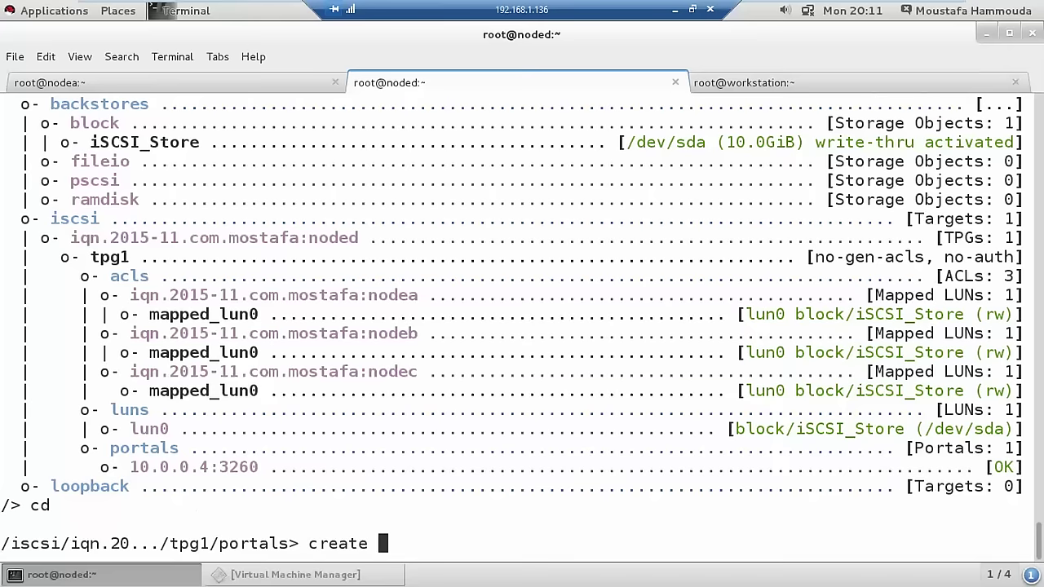
key(Tab)
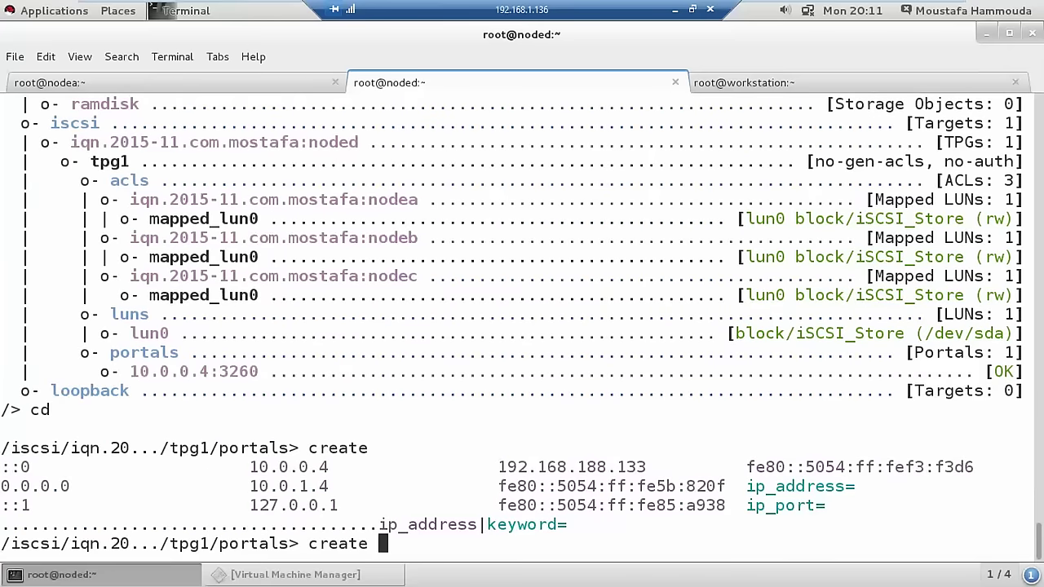
text(ip_address=)
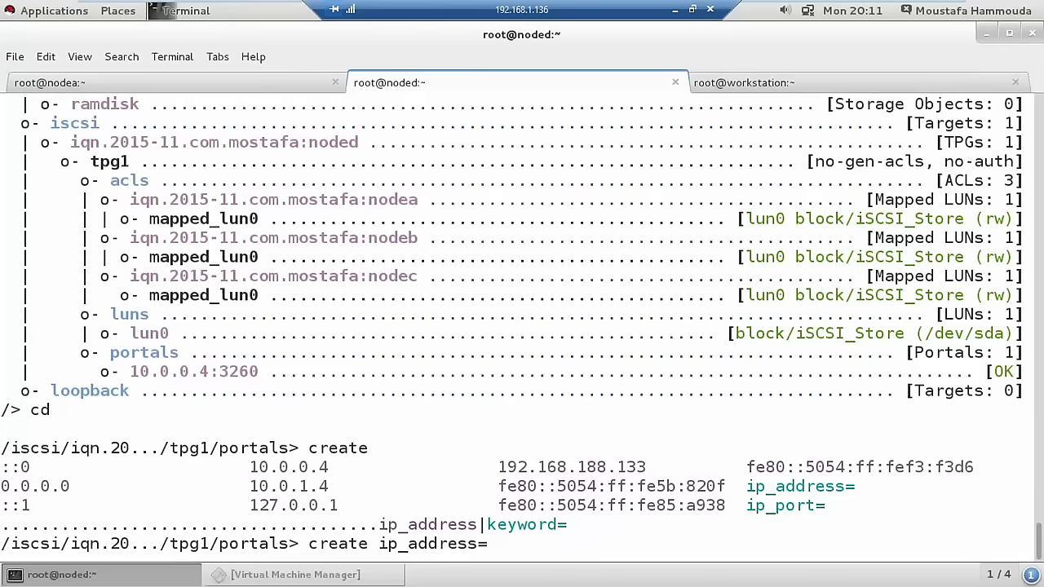
text(10.0.1.4)
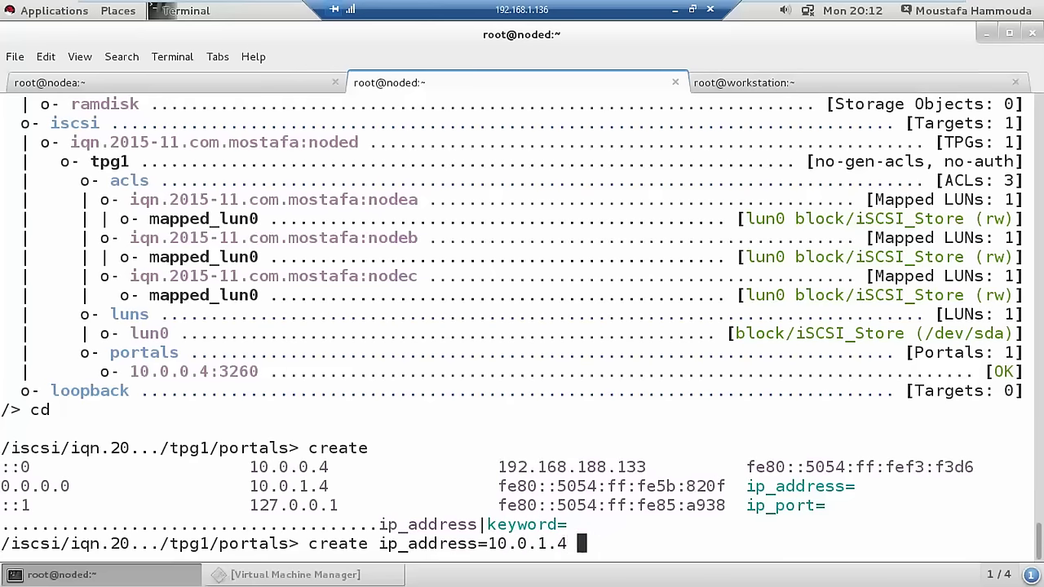
text(ip)
key(Tab)
text(2)
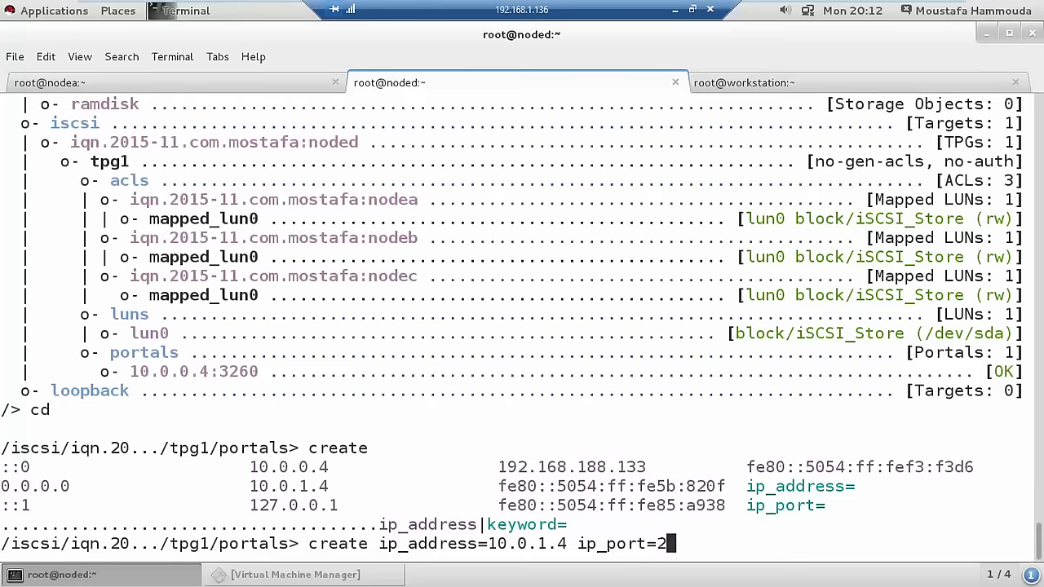
text(3)
key(BackSpace)
key(BackSpace)
text(3260)
key(Return)
key(Return)
key(Return)
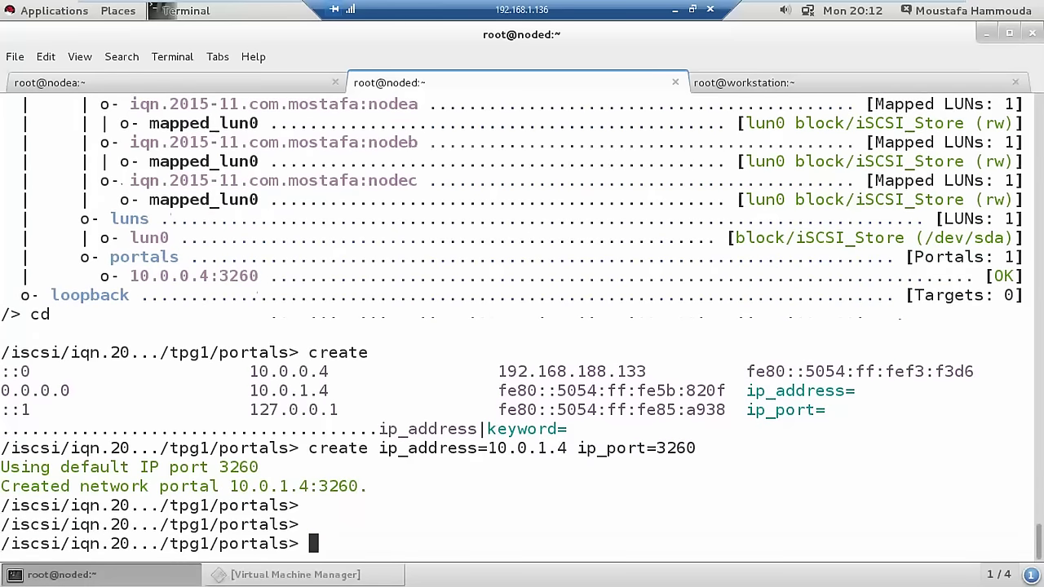
text(exit)
key(Return)
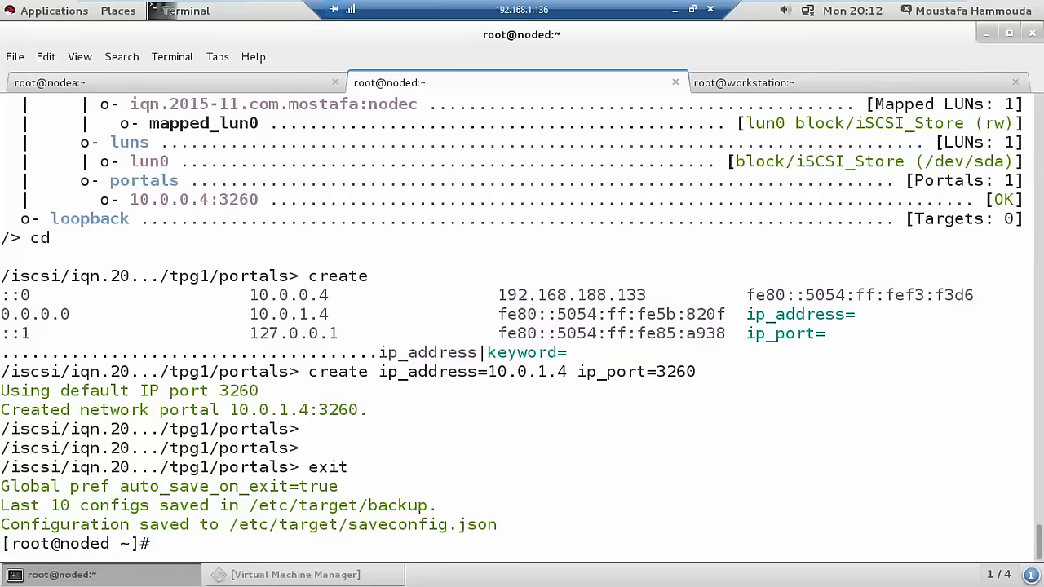
List the listening TCP sockets on noded with ss -ntlp
key(Return)
key(Return)
key(Return)
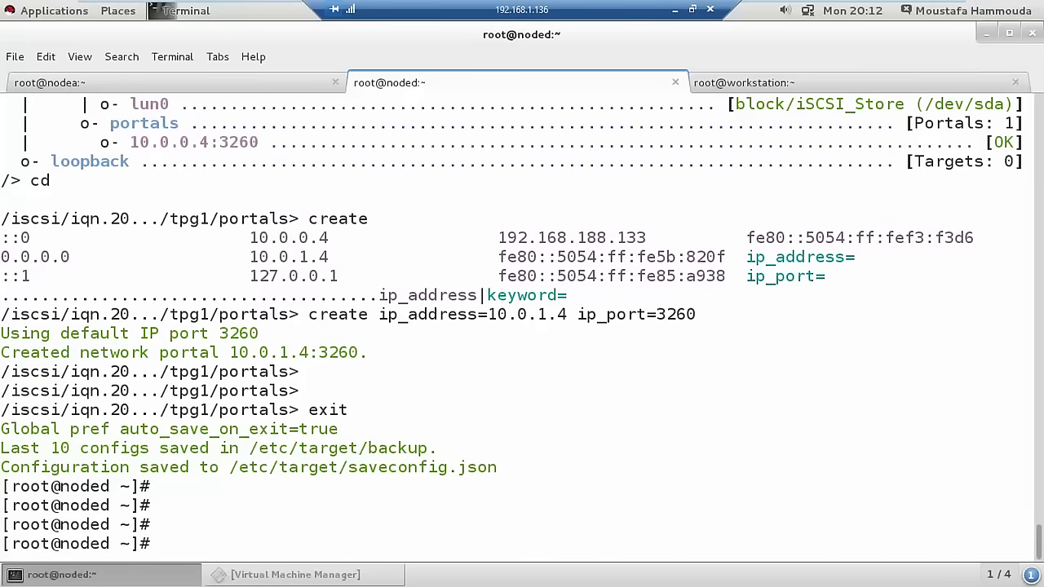
text(ss -ntlp)
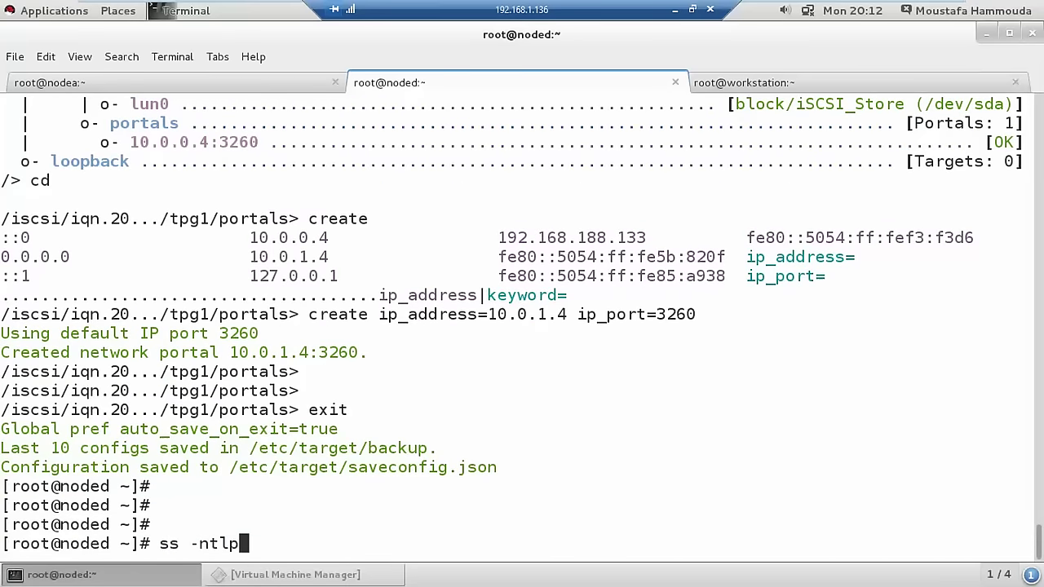
key(Return)
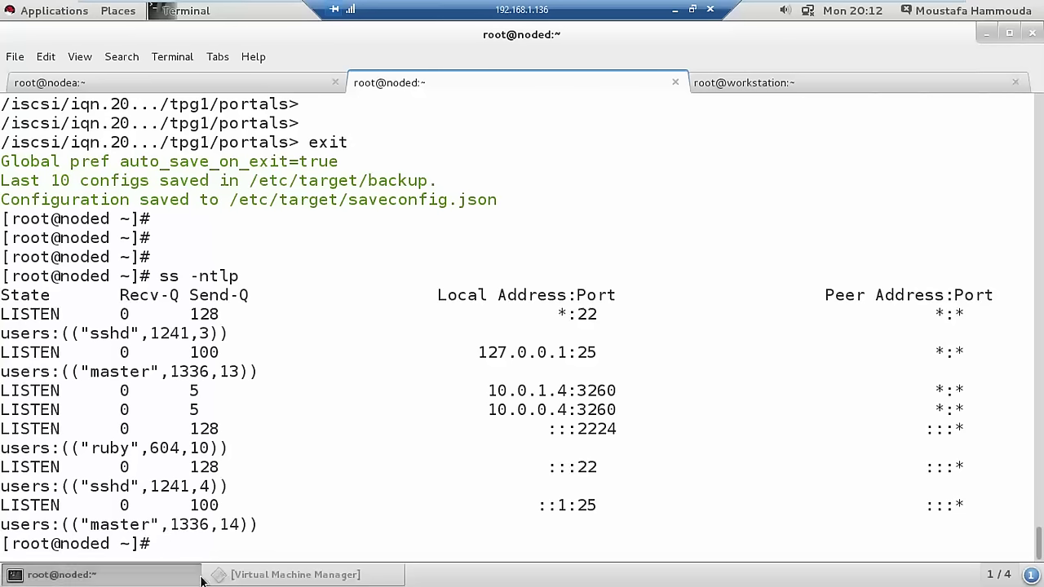
Examine the two port 3260 listening addresses in noded's socket list, and check the meeting chat
double_click(500, 390)
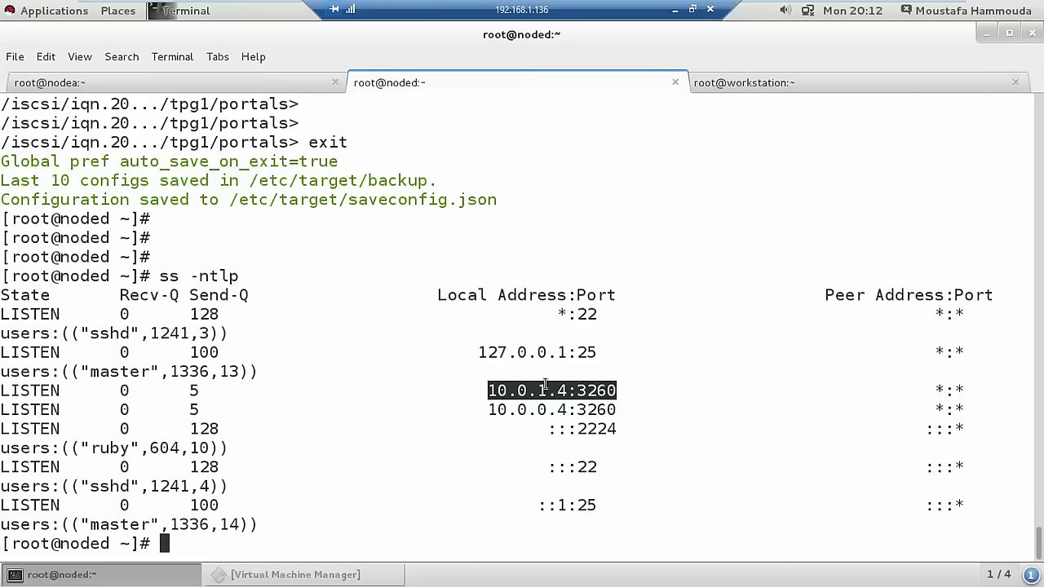
click(599, 406)
double_click(600, 406)
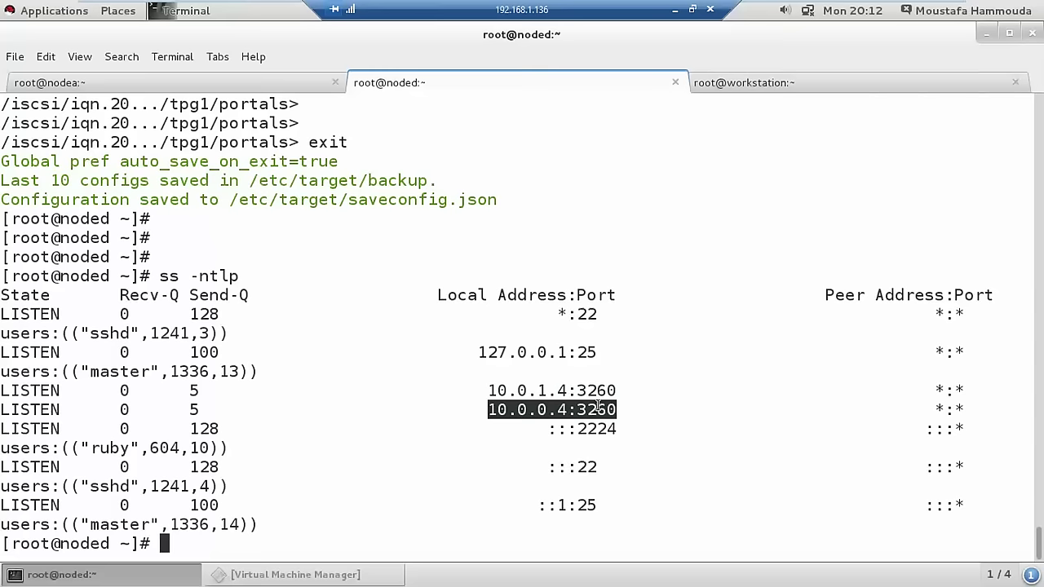
click(675, 9)
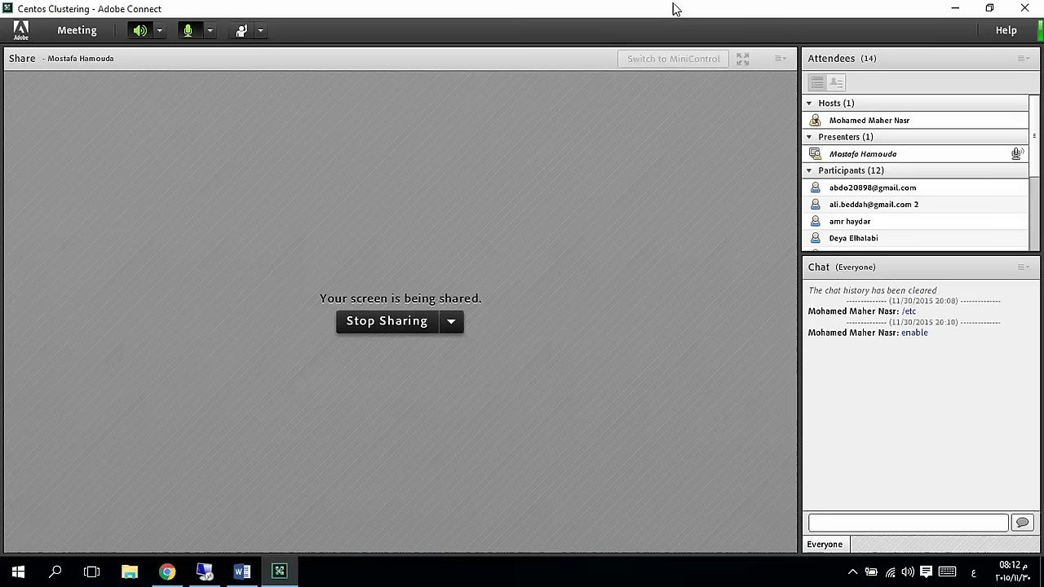
click(202, 574)
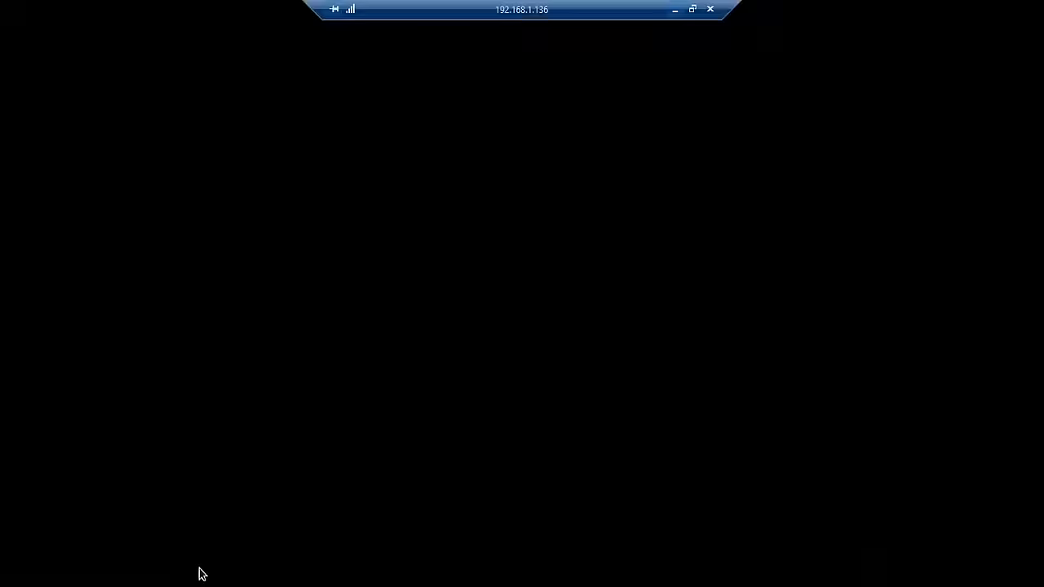
On nodea, show the status of the iscsi service with systemctl and check whether it is enabled
click(236, 80)
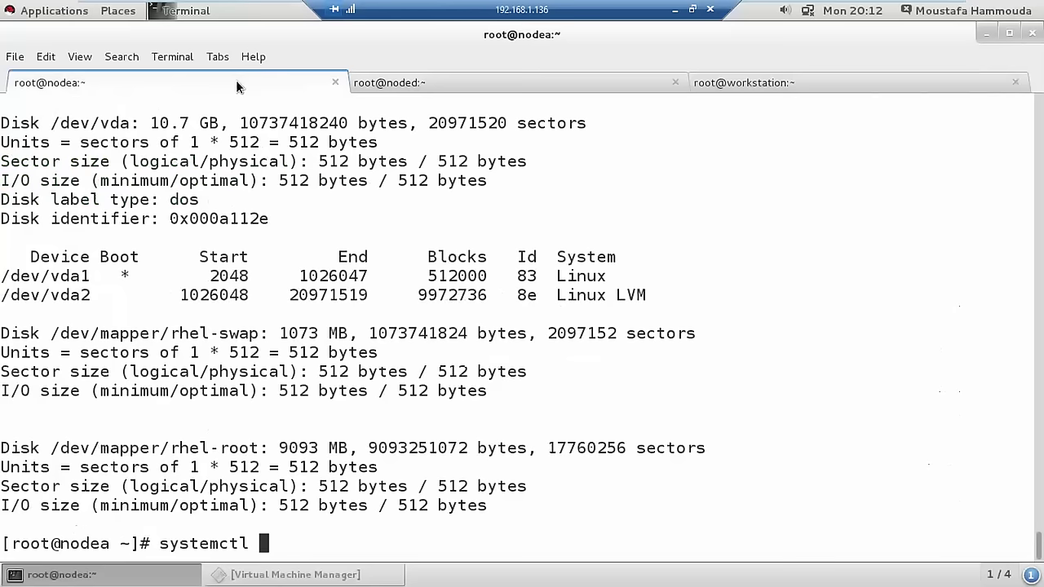
text(systec)
key(BackSpace)
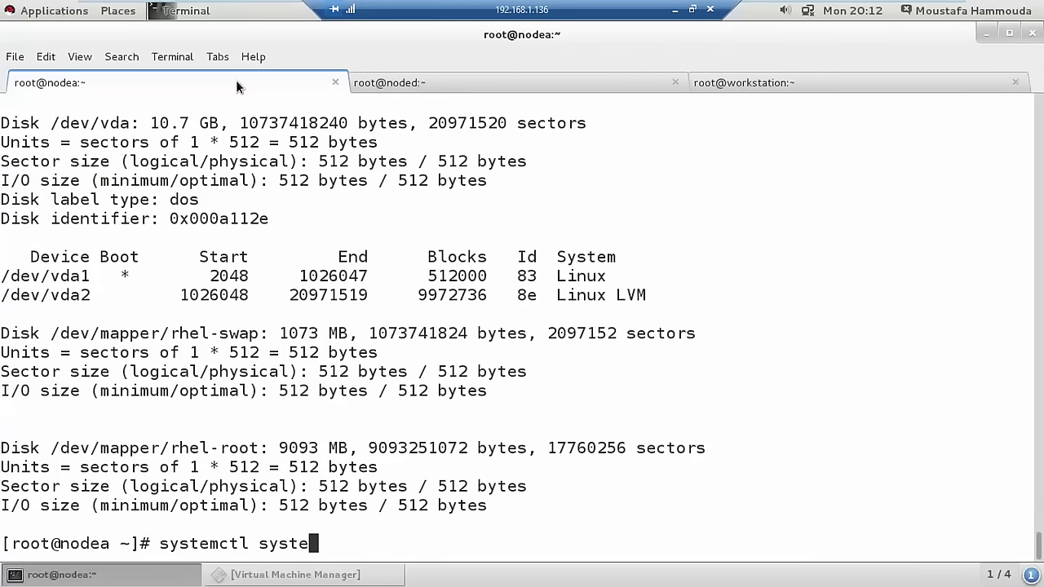
key(BackSpace)
key(BackSpace)
key(BackSpace)
key(BackSpace)
key(BackSpace)
key(BackSpace)
key(BackSpace)
text(l status iscsi)
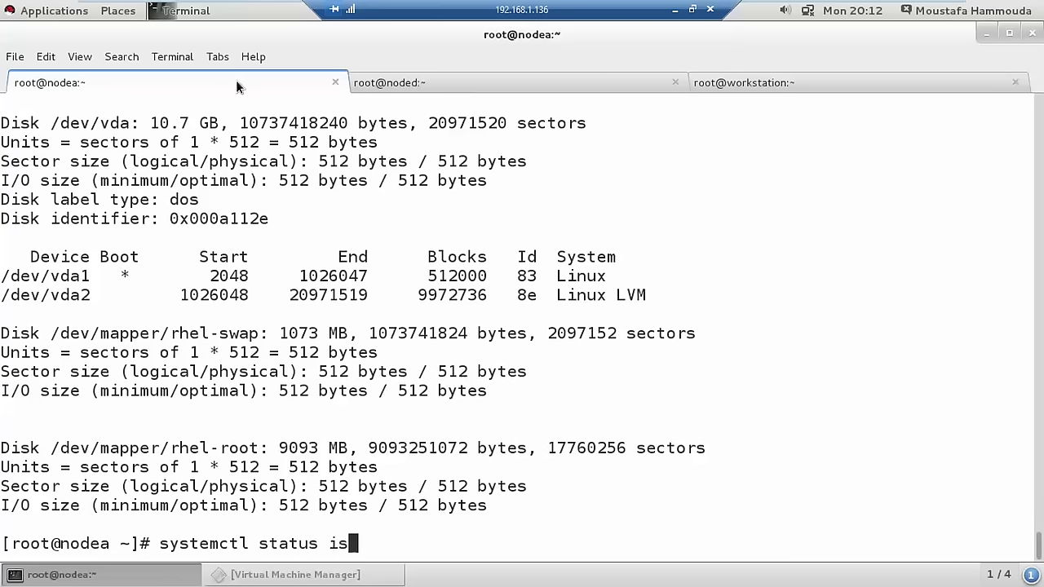
key(Return)
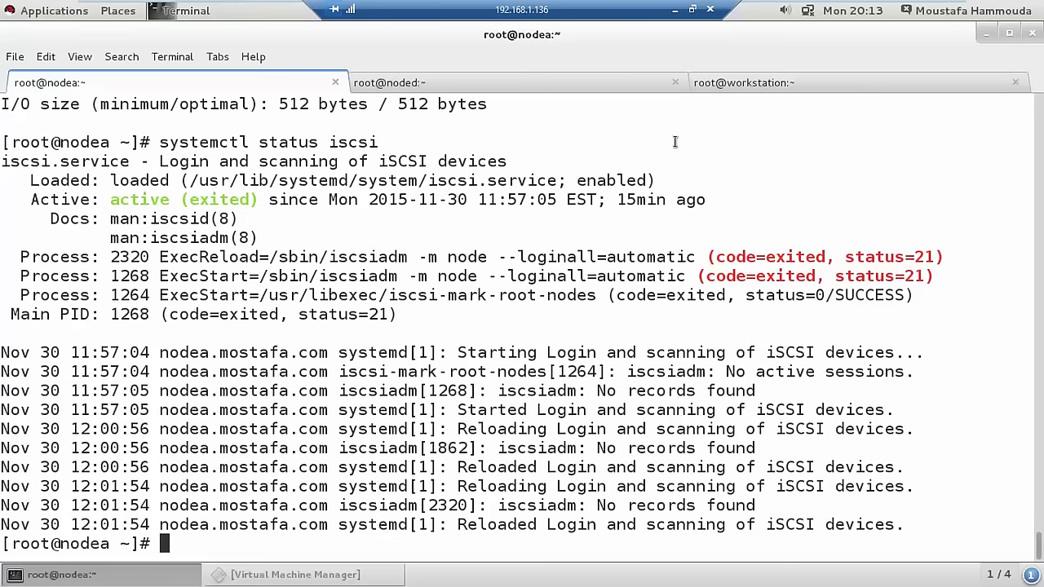
double_click(611, 179)
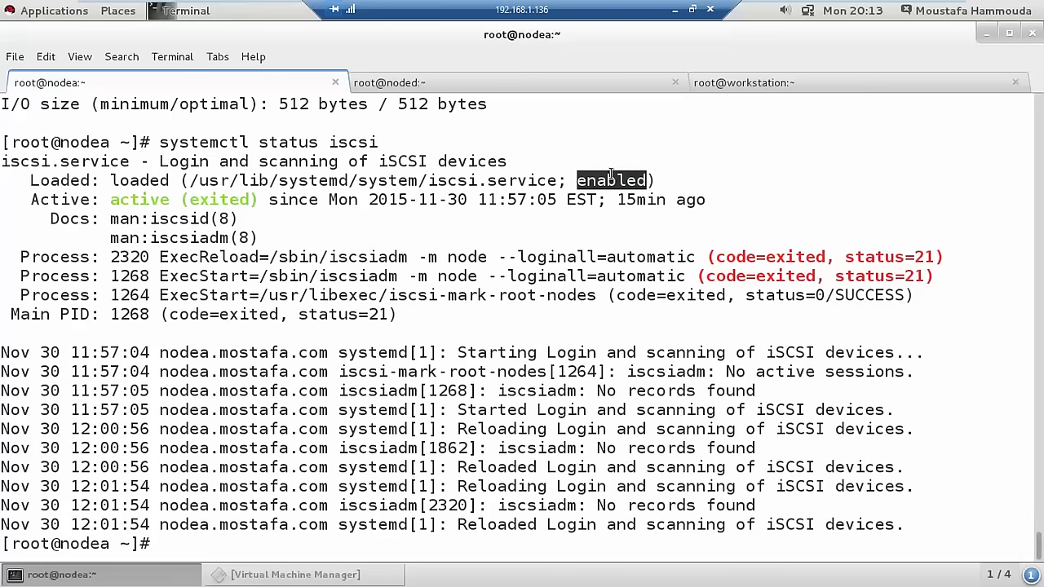
Restart the iscsi service on nodea with systemctl and show its status again
text(systemctl restart s)
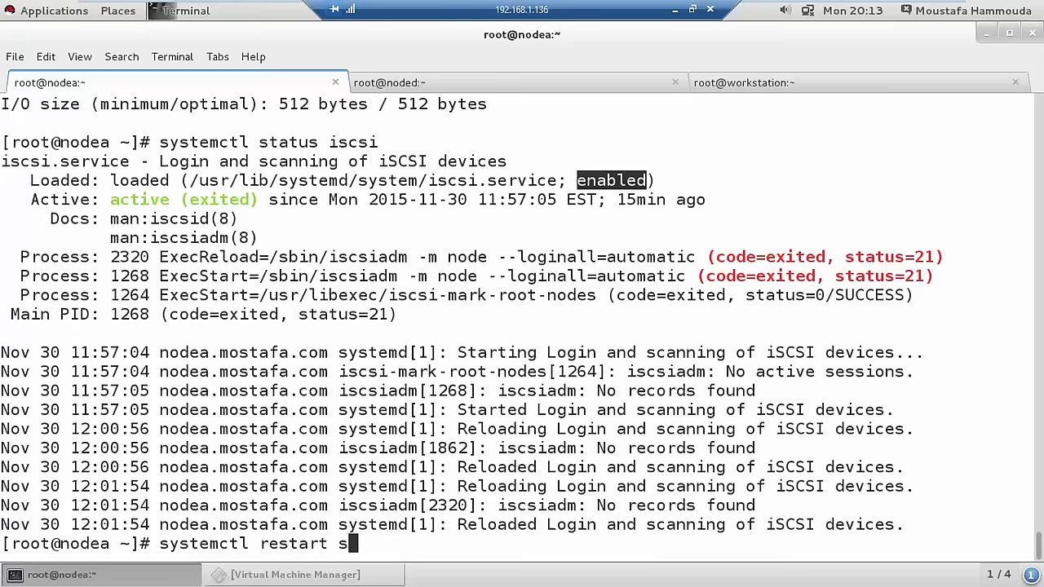
key(BackSpace)
text(iscsi)
key(Return)
key(Return)
key(Return)
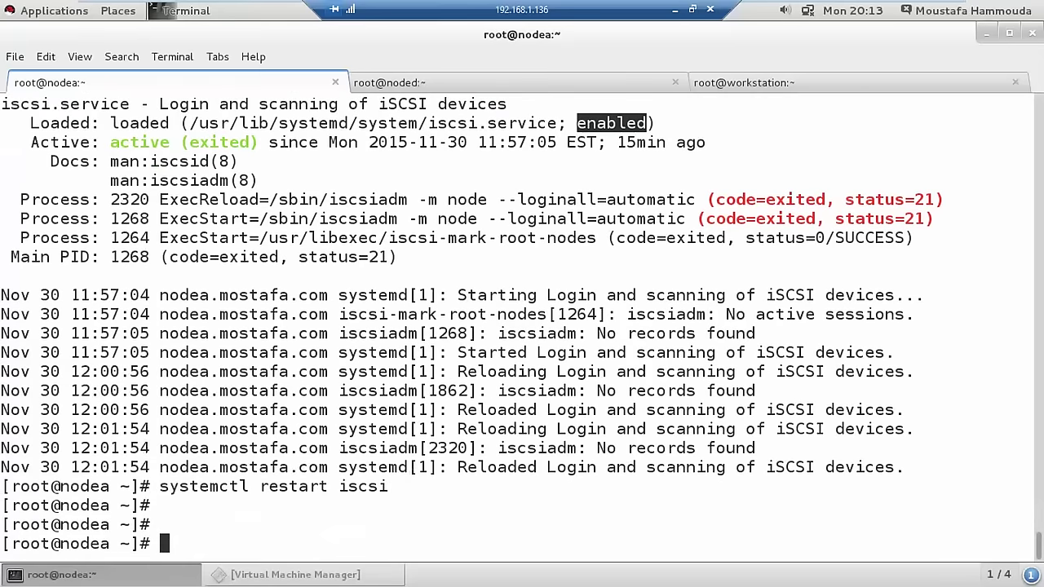
key(Up)
key(Up)
key(Return)
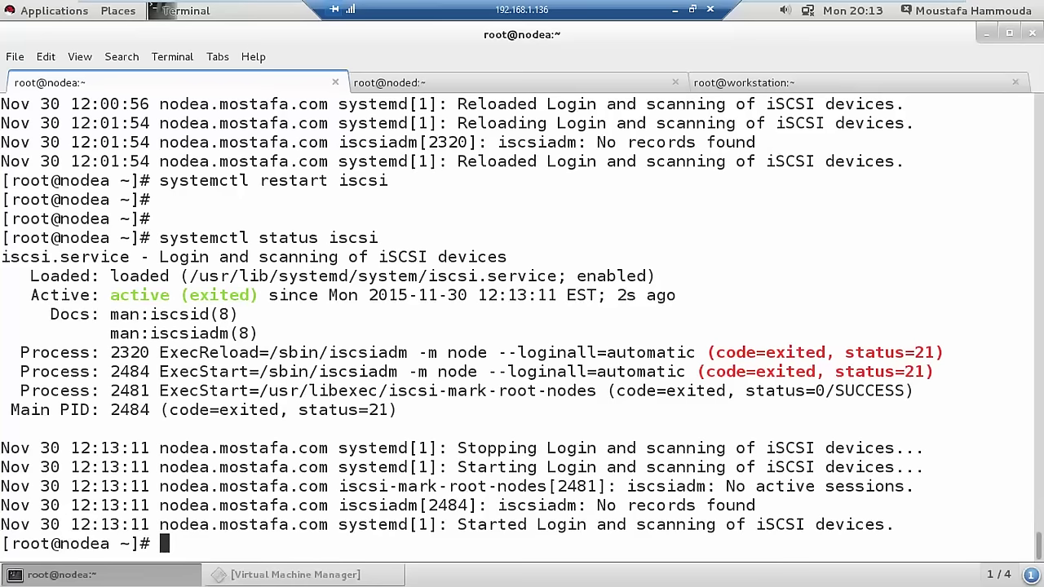
List nodea's disks with fdisk -l and look through the output for an iSCSI disk
text(fdisk -l)
key(Return)
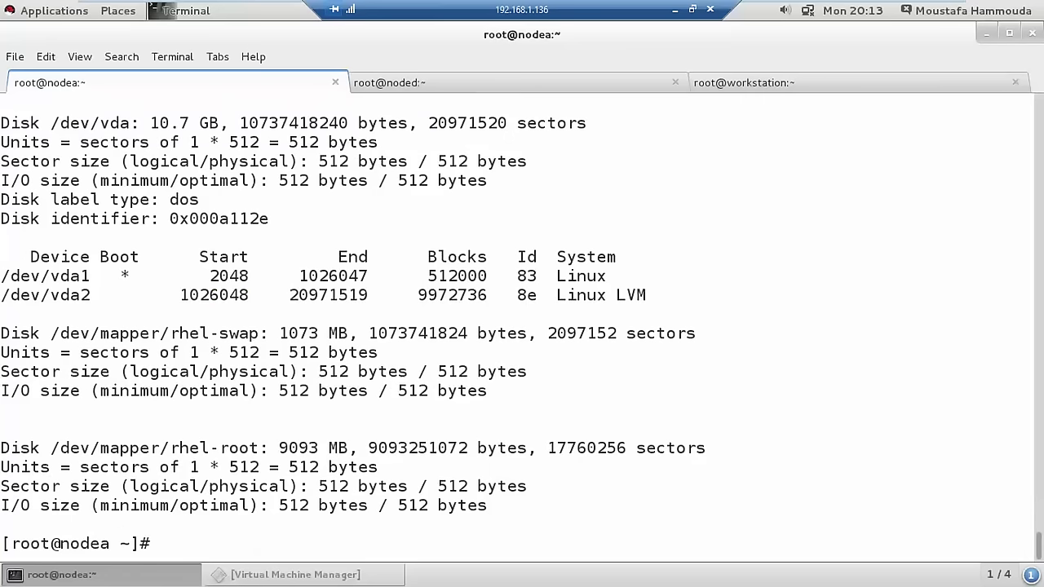
scroll(522, 326, up, 8)
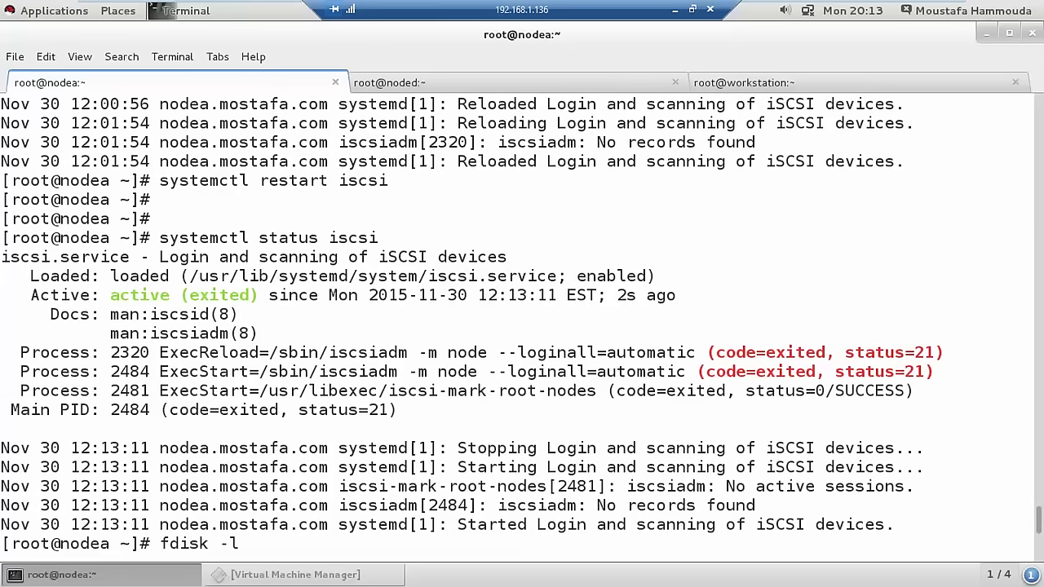
scroll(522, 326, down, 8)
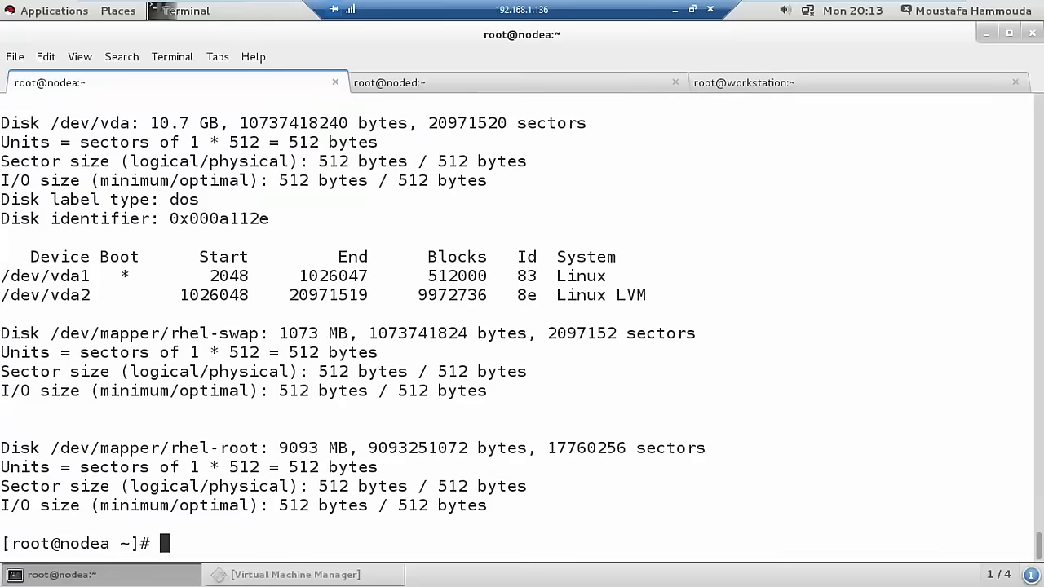
Show the status of the iscsid service on nodea with systemctl status iscsid
key(Up)
key(Up)
text(d)
key(Return)
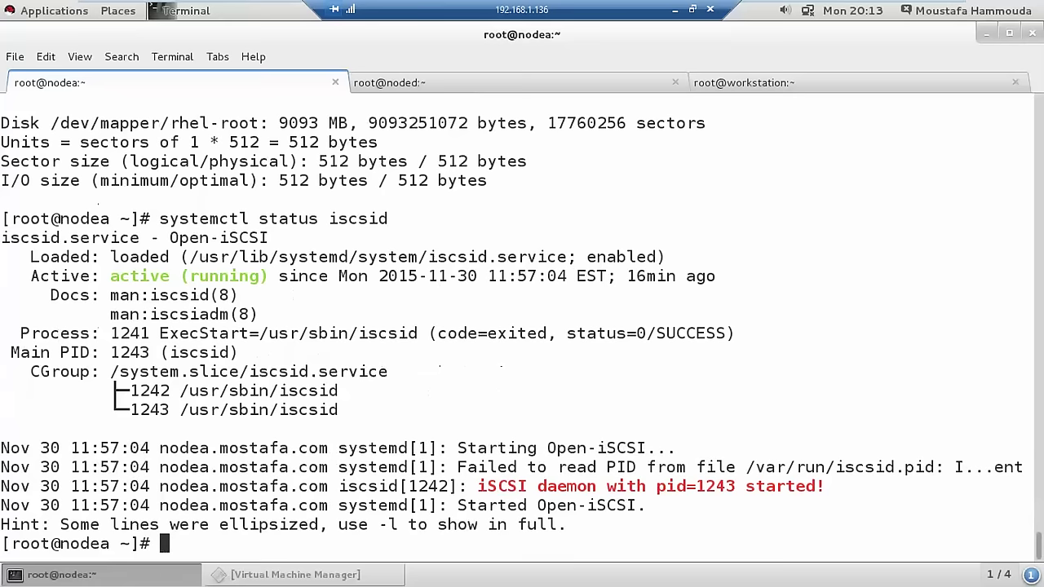
Restart the iscsid daemon on nodea with systemctl restart iscsid
key(Up)
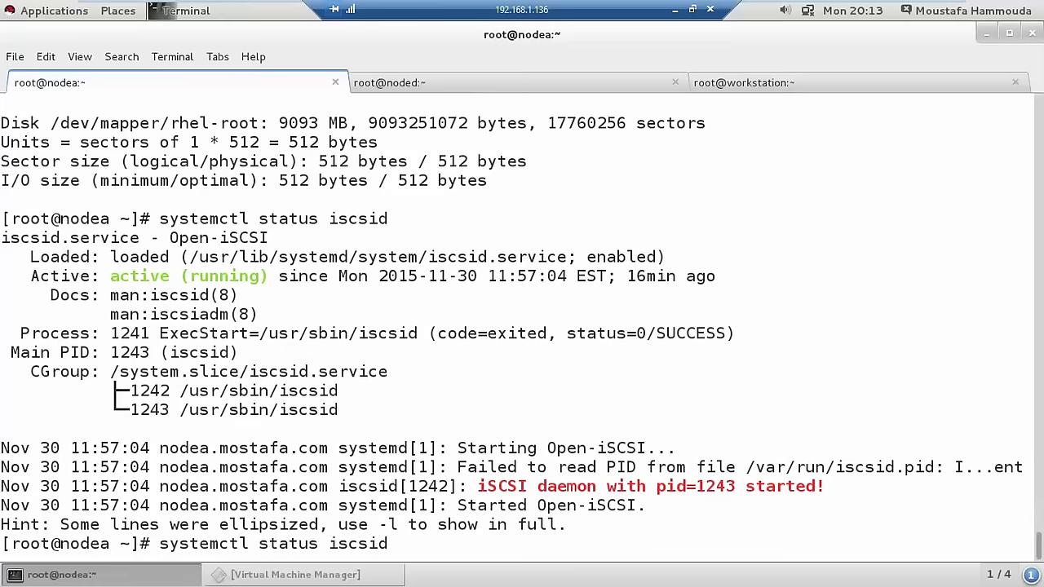
key(BackSpace)
key(Up)
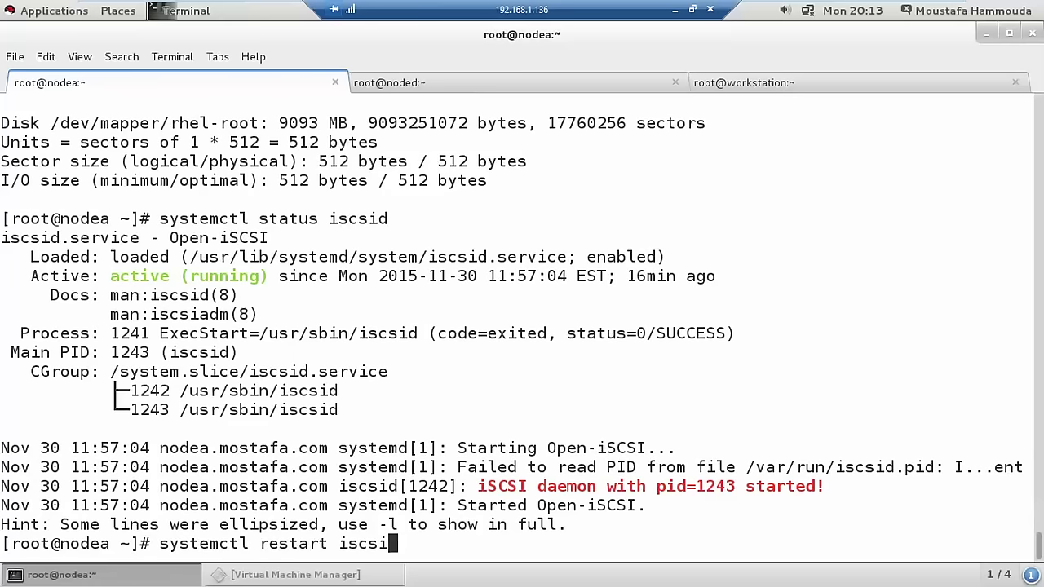
key(Down)
key(Up)
text(d)
key(Return)
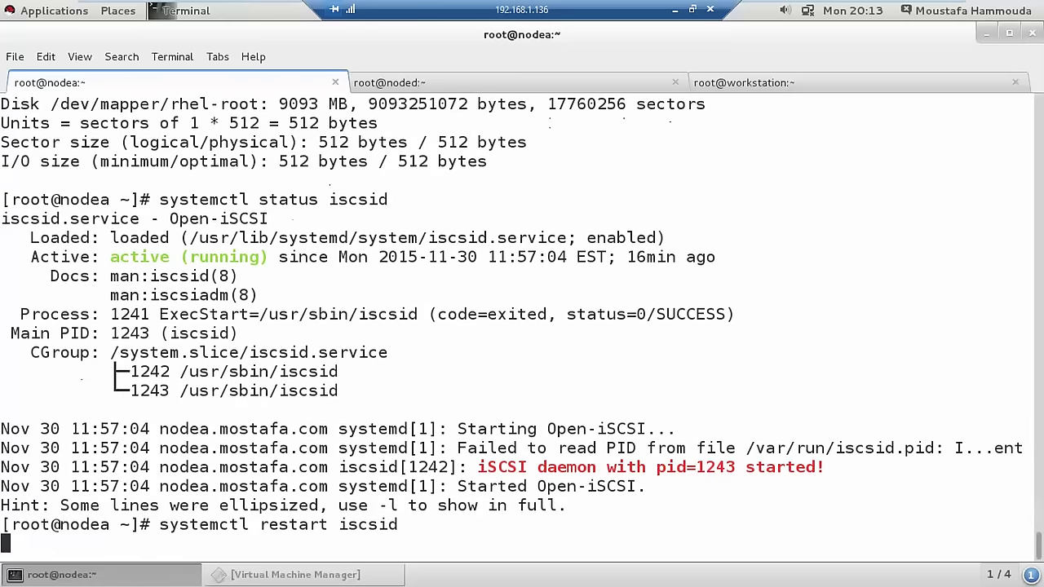
key(Return)
key(Return)
Restart the iscsi service on nodea once more with systemctl restart iscsi
key(Up)
key(Up)
key(Up)
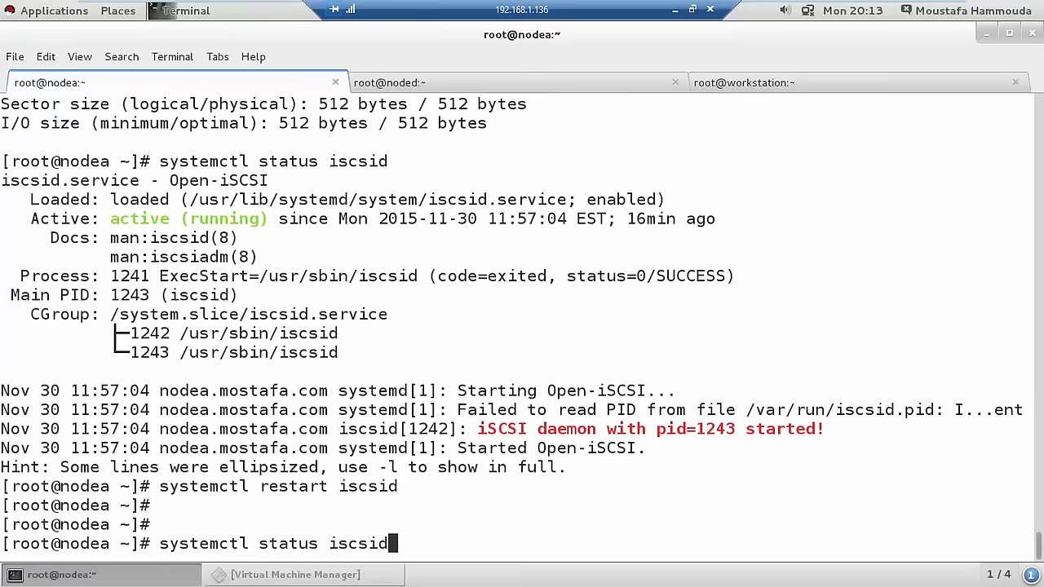
key(Down)
key(Down)
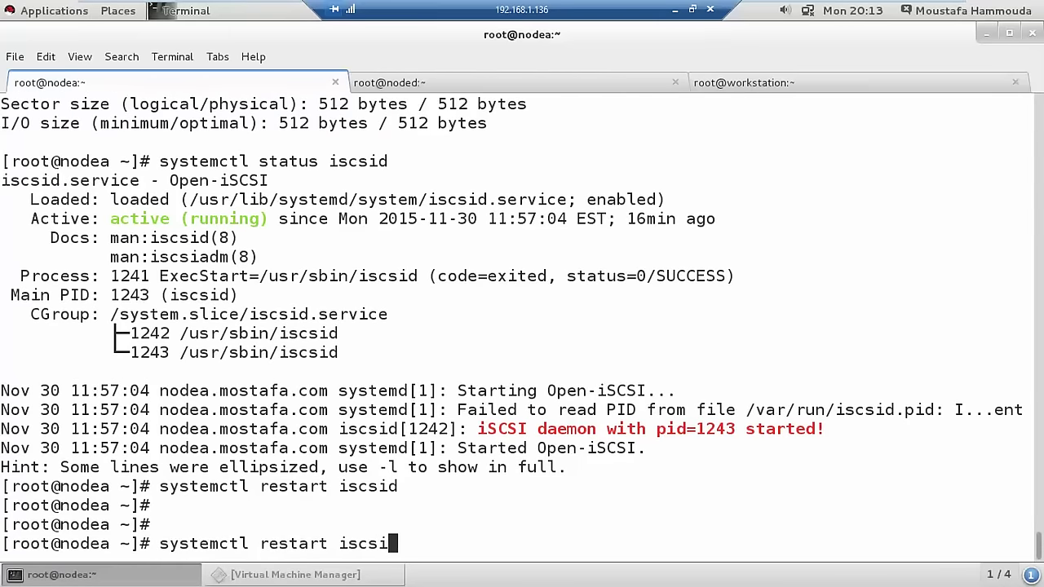
key(Up)
key(Down)
key(Return)
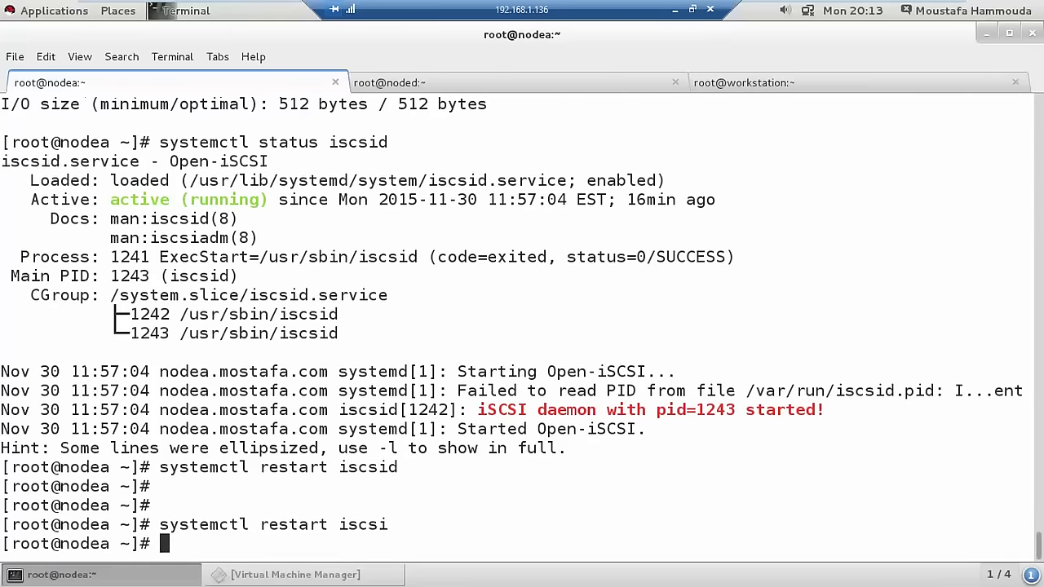
Clear the terminal and check the restarted iscsid service with systemctl status iscsid
key(Up)
key(Up)
key(Up)
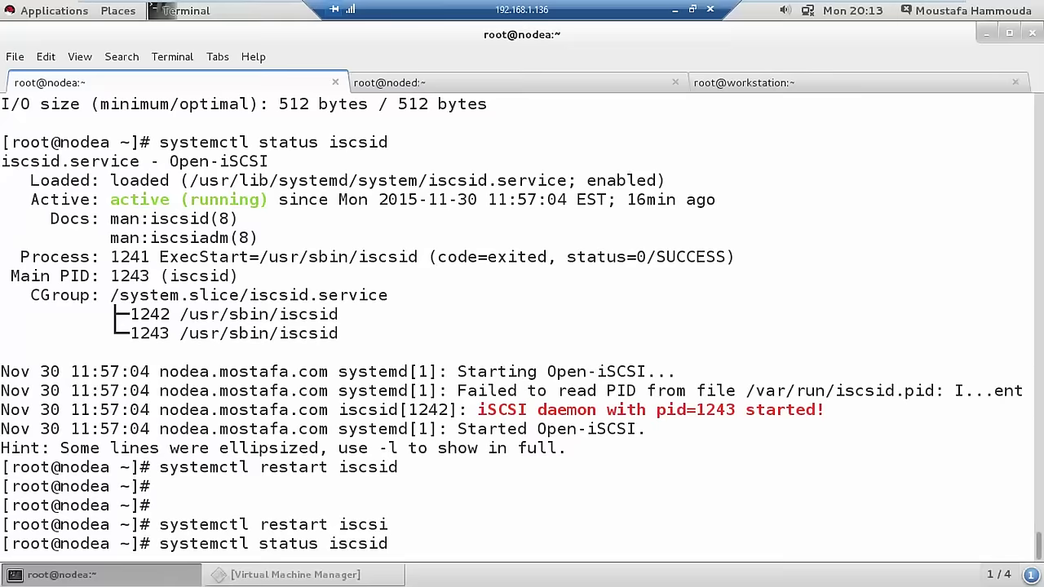
key(ctrl+l)
key(Return)
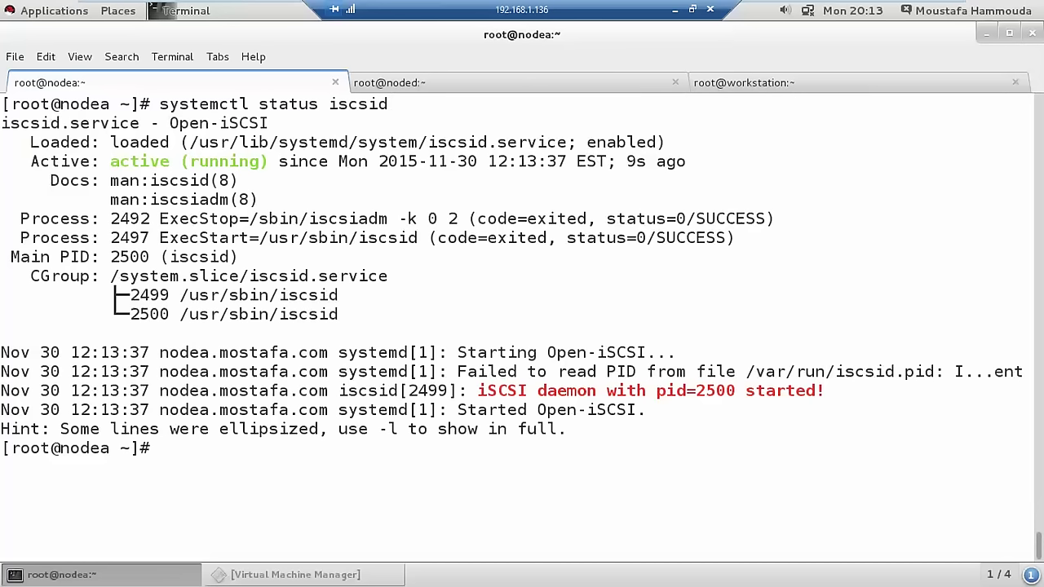
Show the status of the iscsi service and list nodea's disks again with fdisk -l
key(Up)
key(BackSpace)
key(Return)
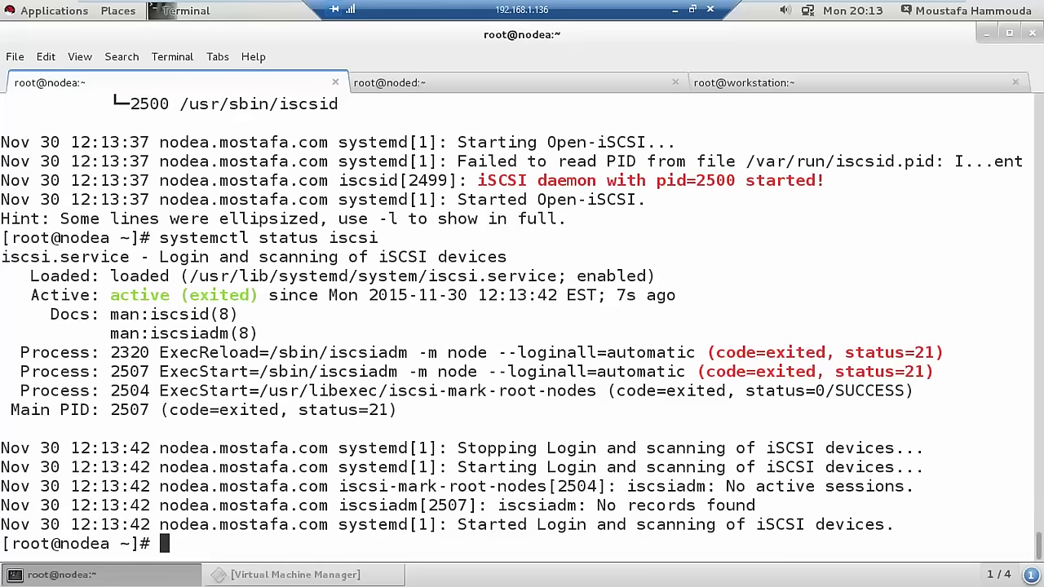
text(fdisk -l)
key(Return)
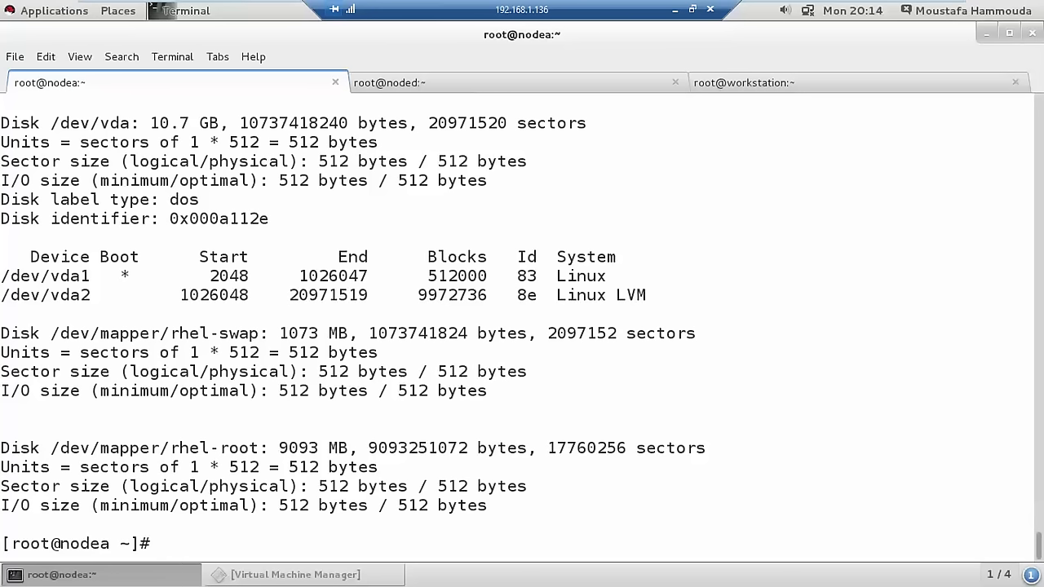
Begin a less command on /var/lib/iscsi/ and list the directory's contents through path completion
text(less/v)
key(BackSpace)
key(BackSpace)
text(v)
key(BackSpace)
text(/var/li)
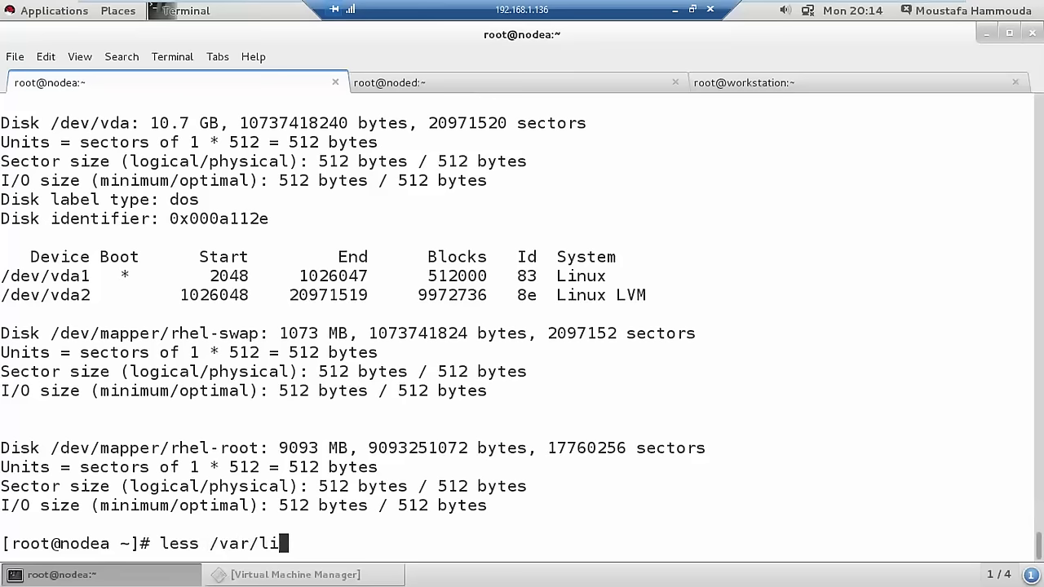
key(Tab)
text(isc)
key(Tab)
key(Tab)
key(Tab)
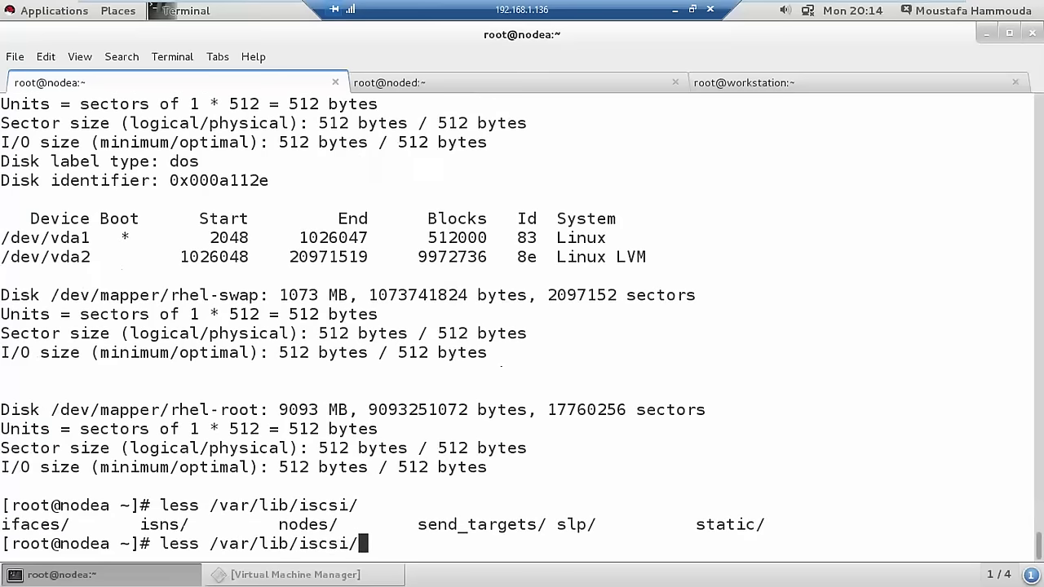
View the default record under nodes for noded's portal 10.0.0.4,3260,1 in less through to its end, and quit
text(nid)
key(BackSpace)
key(BackSpace)
text(od)
key(Tab)
key(Tab)
key(Tab)
key(Tab)
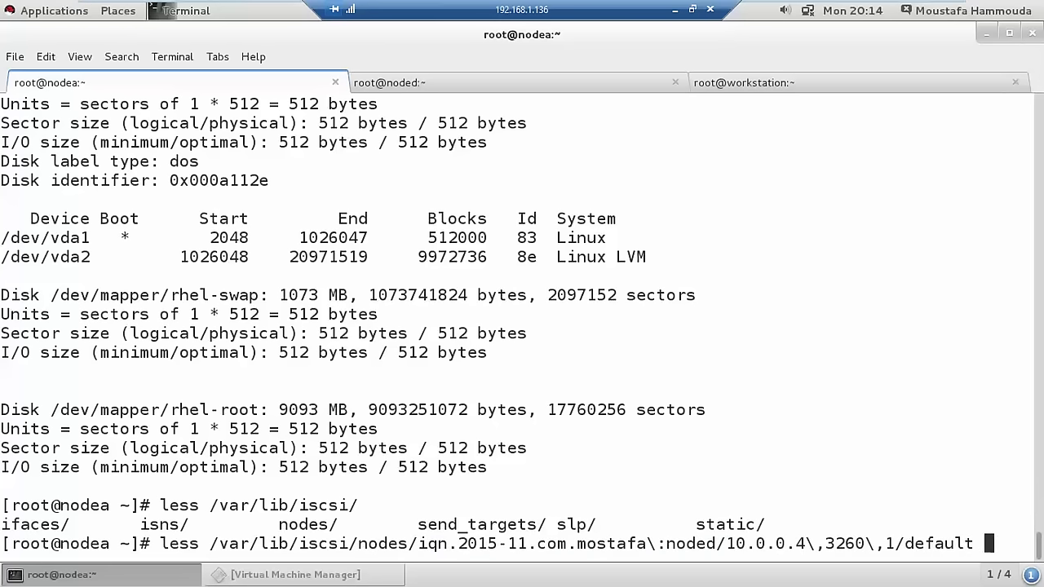
key(Return)
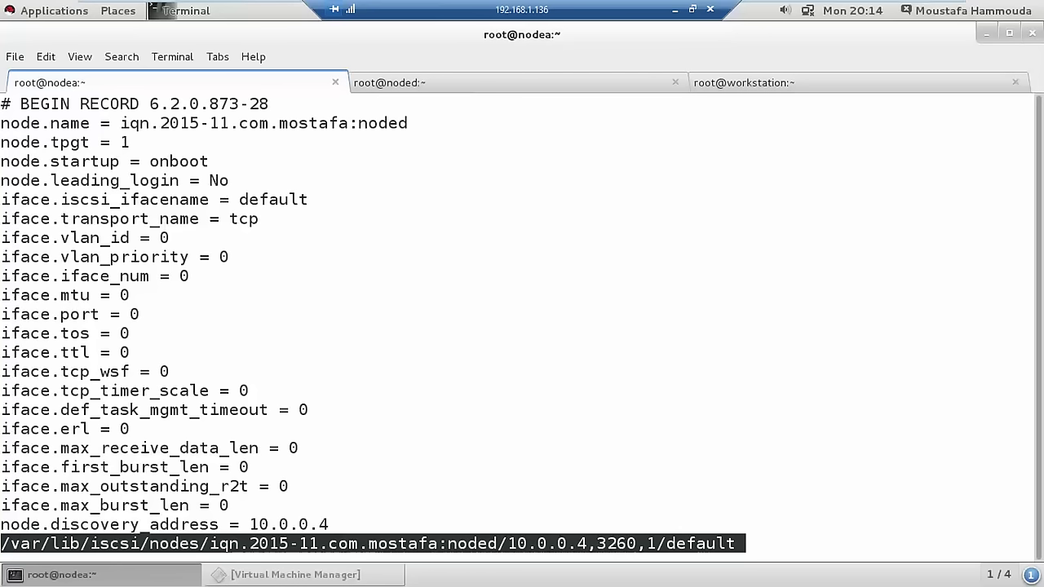
key(space)
key(space)
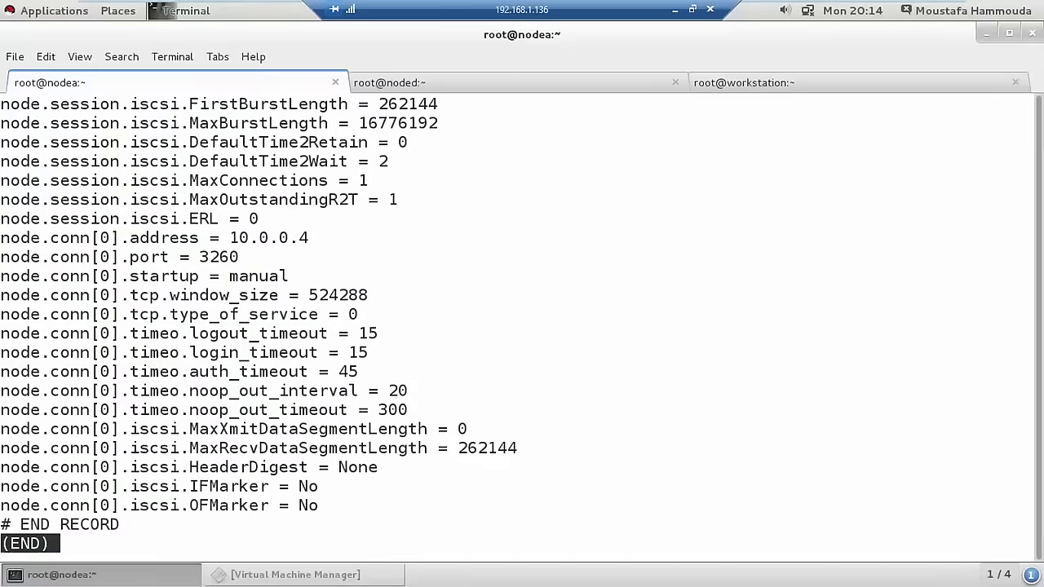
key(q)
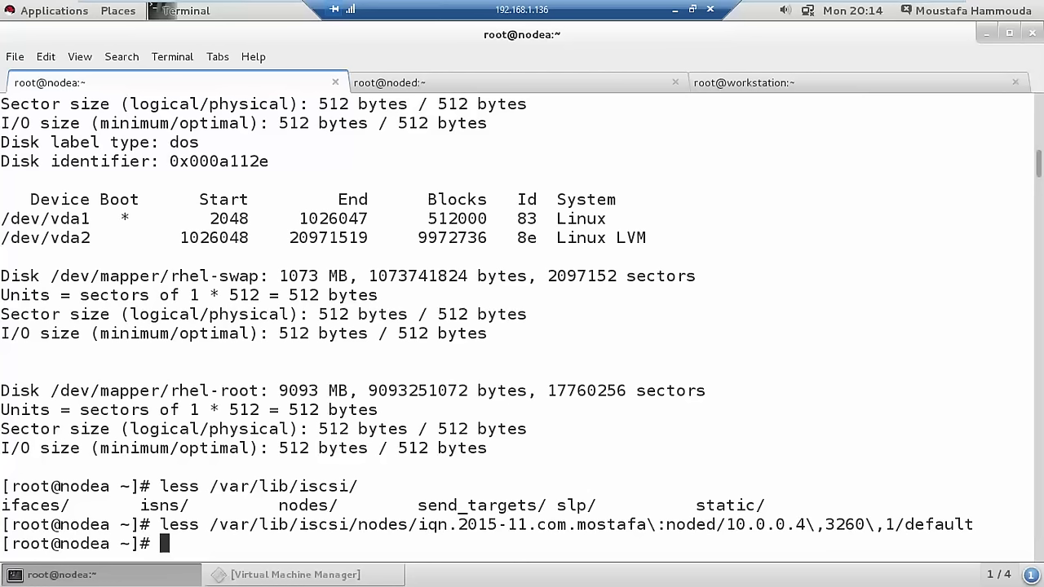
text(telnet)
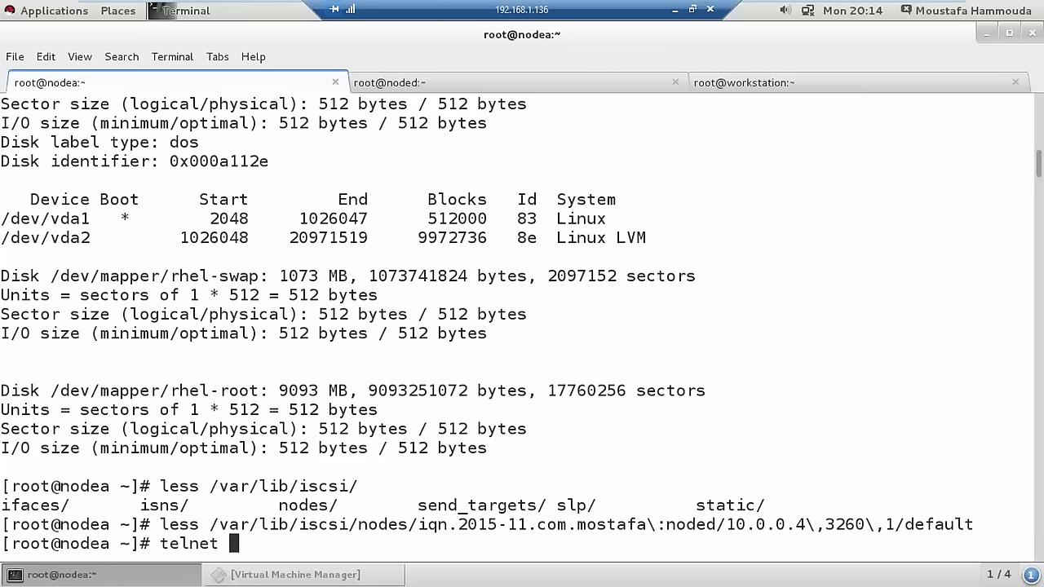
key(BackSpace)
key(BackSpace)
key(BackSpace)
key(BackSpace)
key(BackSpace)
key(BackSpace)
key(BackSpace)
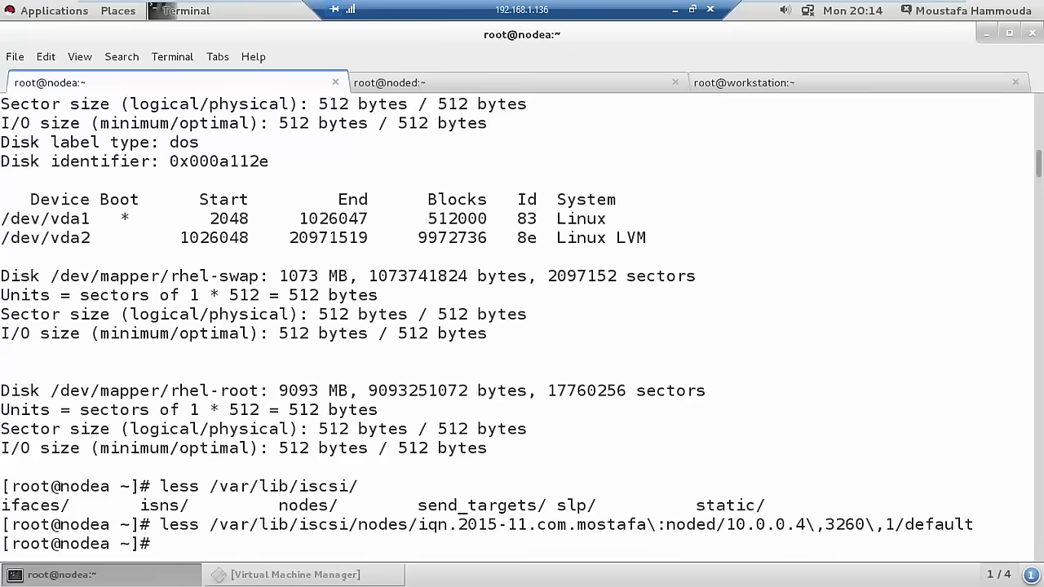
Test the connection to noded's first portal with telnet 10.0.0.4 3260, and close the session
text(telnet 10.)
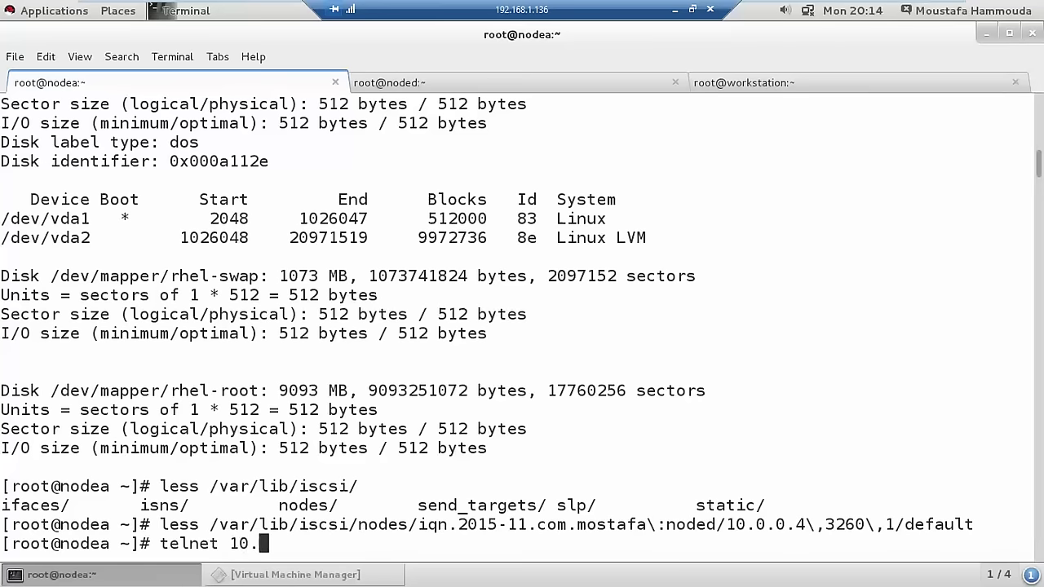
text(0.0.4 3260)
key(Return)
key(Return)
key(Return)
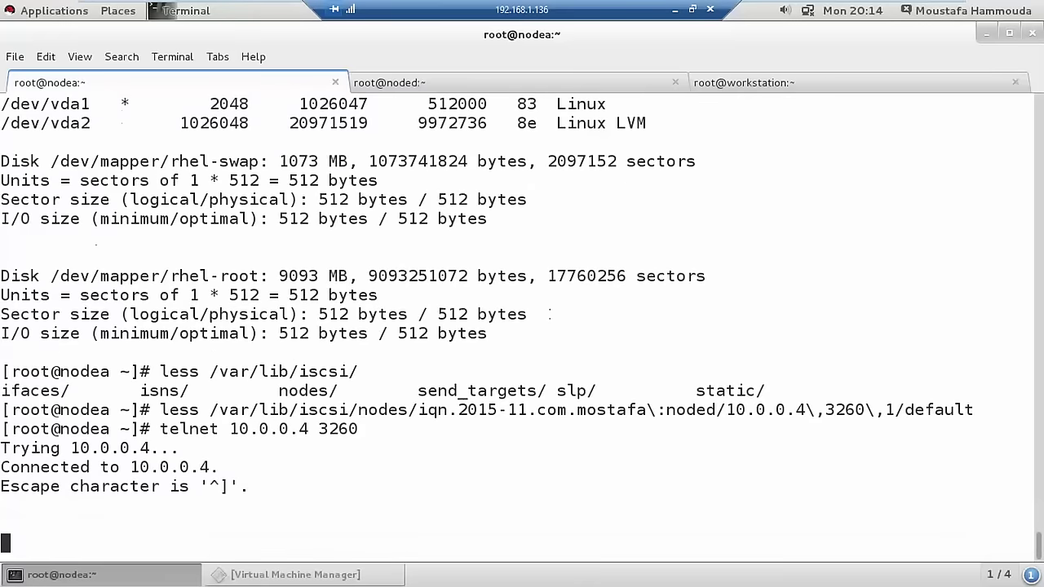
key(ctrl+c)
After checking the meeting chat, recall telnet 10.0.0.4 3260 on a cleared nodea terminal and review its address and port
click(673, 12)
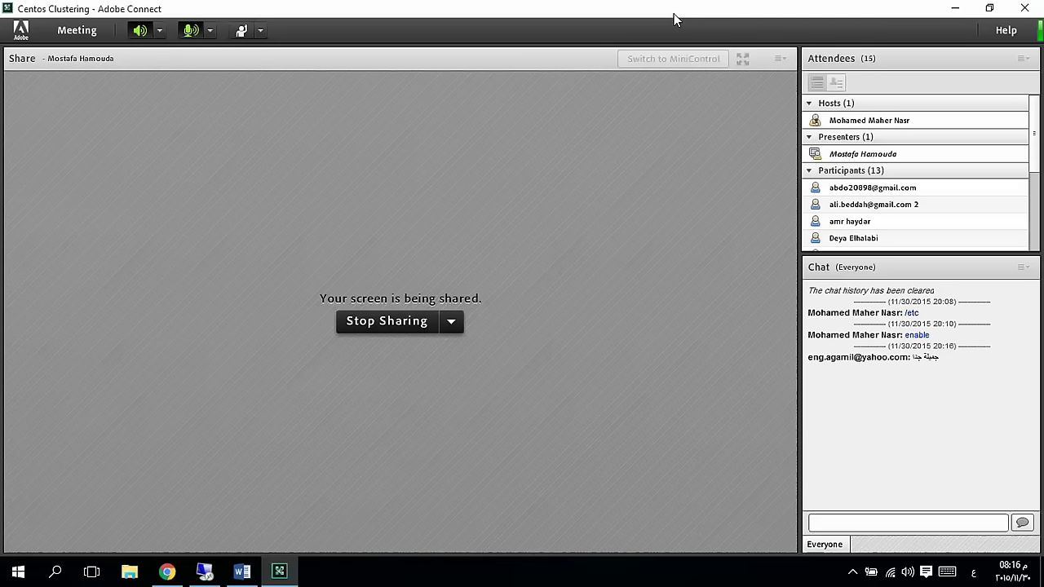
click(204, 572)
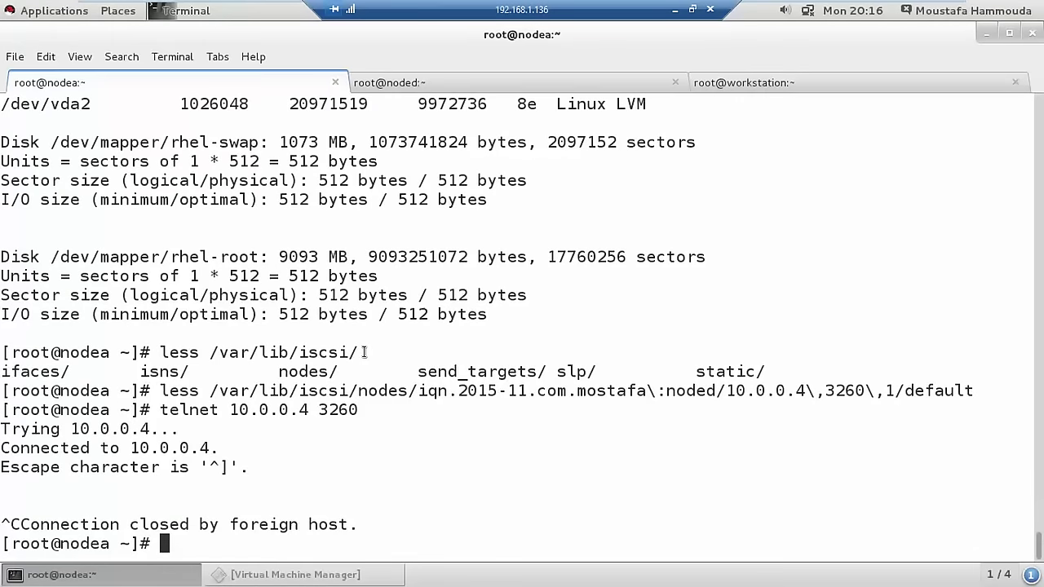
key(ctrl+l)
key(Up)
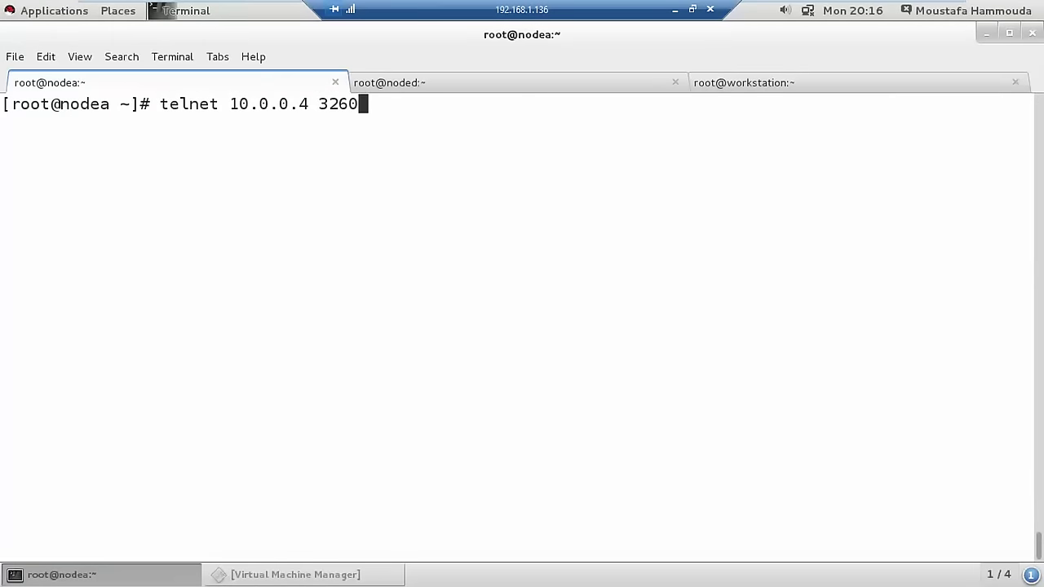
double_click(255, 109)
double_click(324, 108)
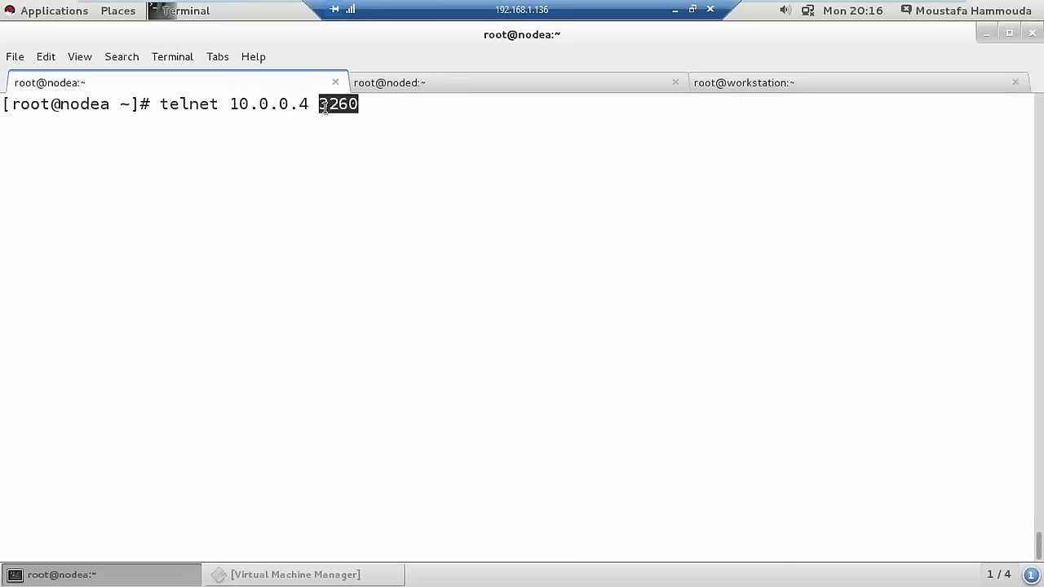
Test the iSCSI port on the target with telnet 10.0.0.4 3260 and check the connection response
double_click(286, 105)
key(Return)
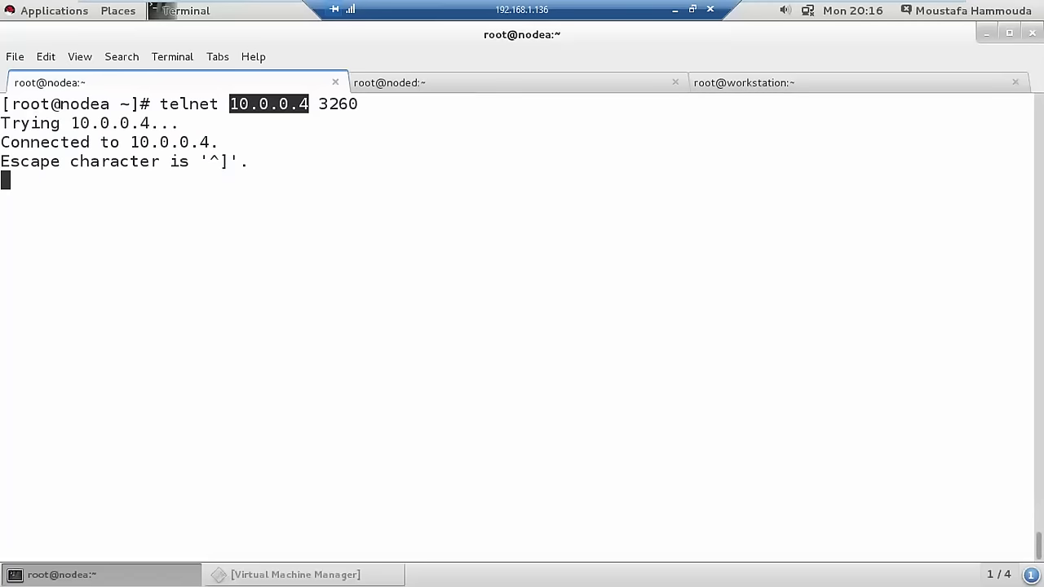
click(47, 141)
double_click(47, 140)
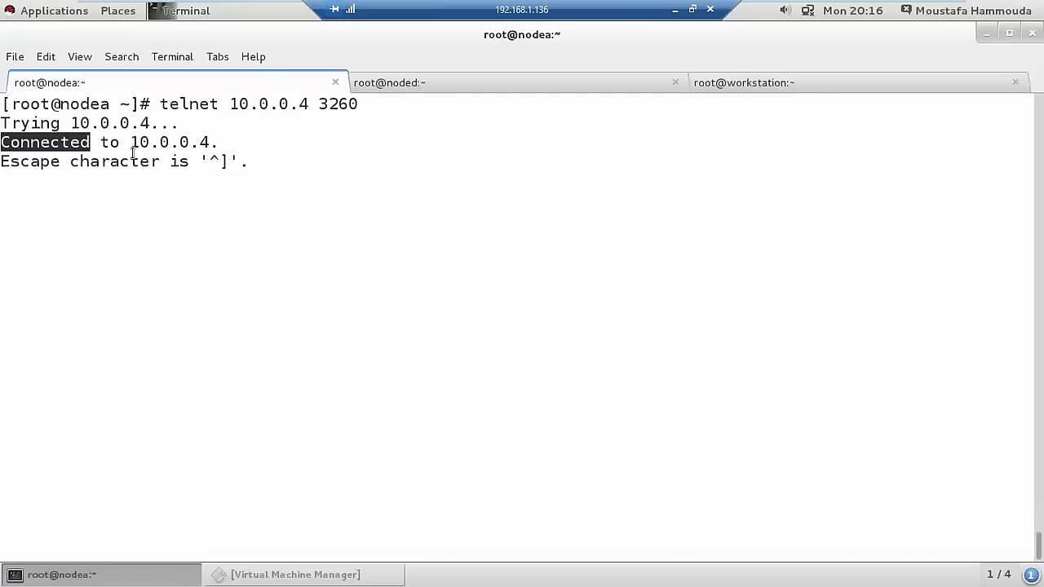
Terminate the open telnet session to 10.0.0.4 and return to the nodea shell prompt
key(Return)
key(Return)
key(ctrl+c)
key(ctrl+c)
key(ctrl+c)
key(Return)
key(Return)
key(Return)
key(Return)
text(exit)
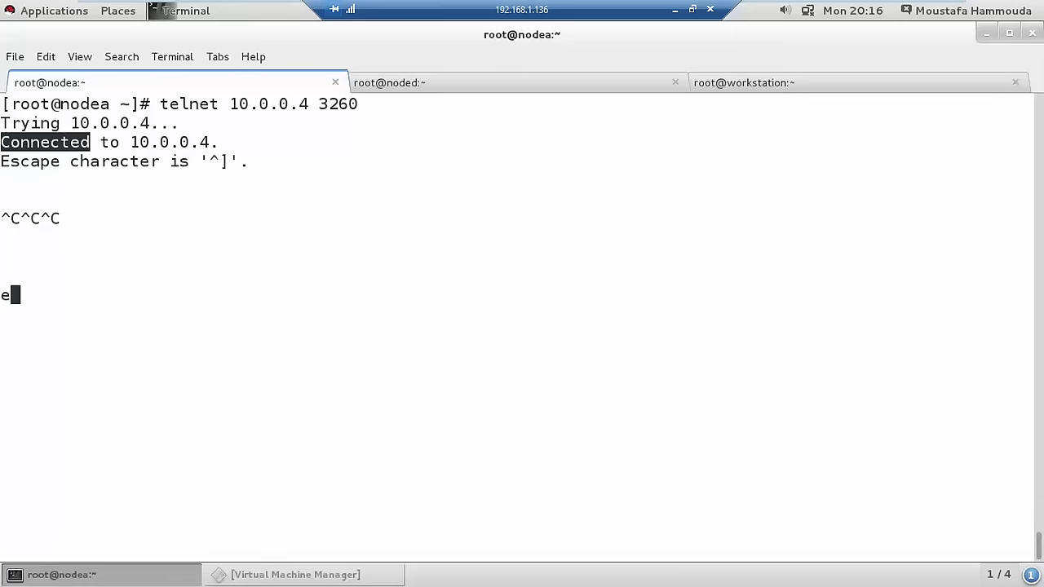
key(Return)
key(Return)
text(quit)
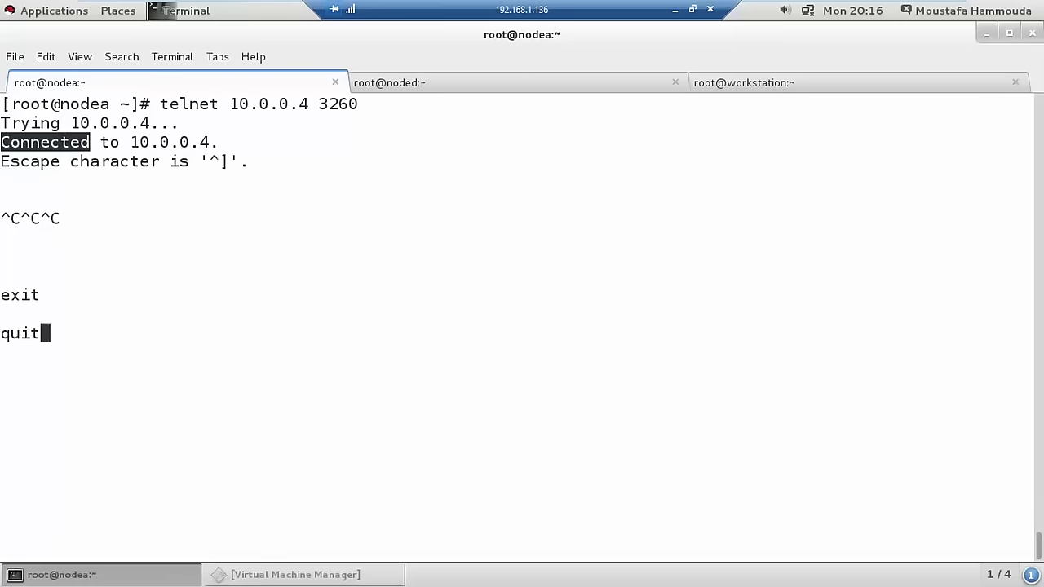
key(Return)
key(Return)
key(Return)
key(ctrl+c)
key(ctrl+c)
key(ctrl+c)
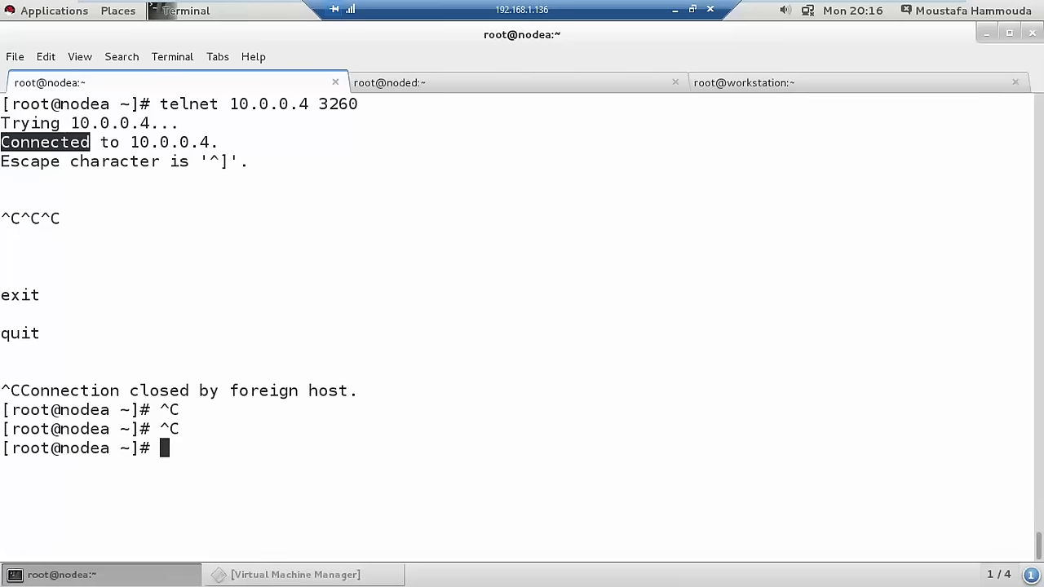
Clear the terminal and test the second portal's iSCSI port with telnet 10.0.1.4 3260
key(ctrl+l)
key(Up)
key(Left)
key(Left)
key(Left)
key(Left)
key(Left)
key(Left)
key(Left)
key(Left)
key(Left)
key(Left)
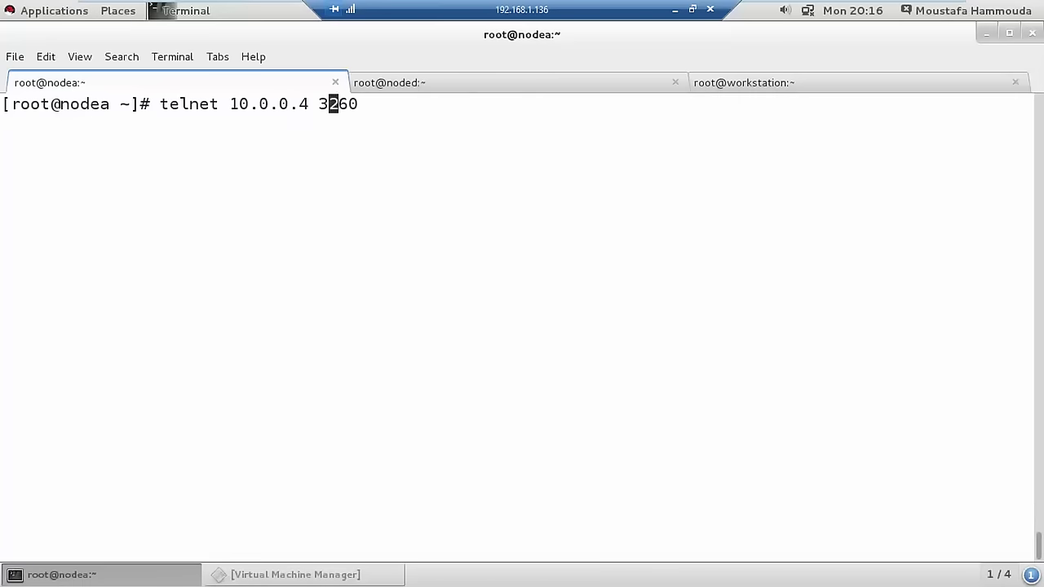
key(Right)
key(Right)
key(Right)
key(Right)
key(BackSpace)
text(1)
key(Return)
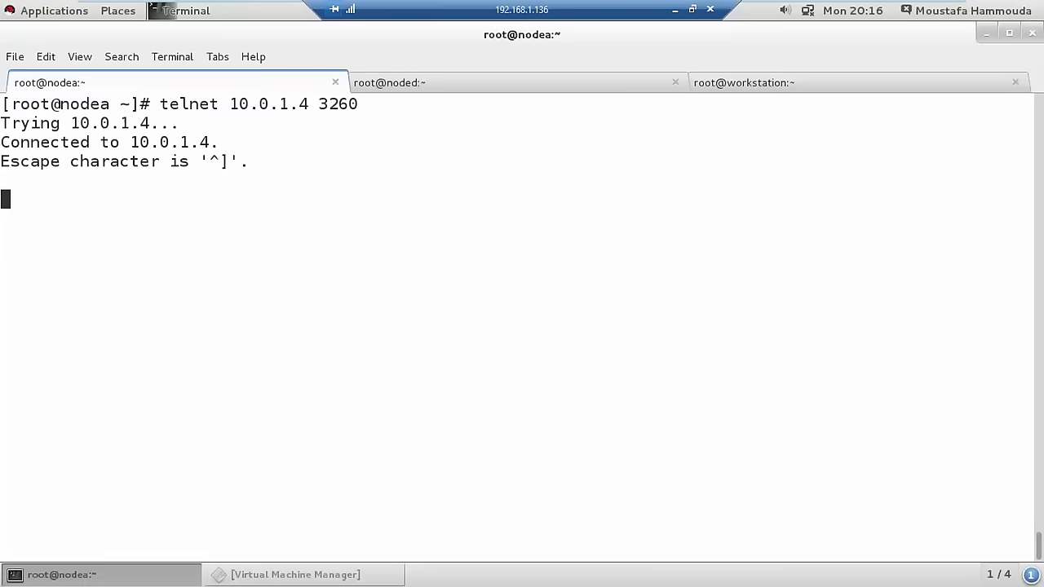
Terminate the telnet session to 10.0.1.4 and return to the shell prompt
key(ctrl+c)
key(ctrl+c)
key(ctrl+c)
key(Return)
key(Return)
Switch to the Adobe Connect meeting to check the chat and return to the remote desktop session
click(676, 9)
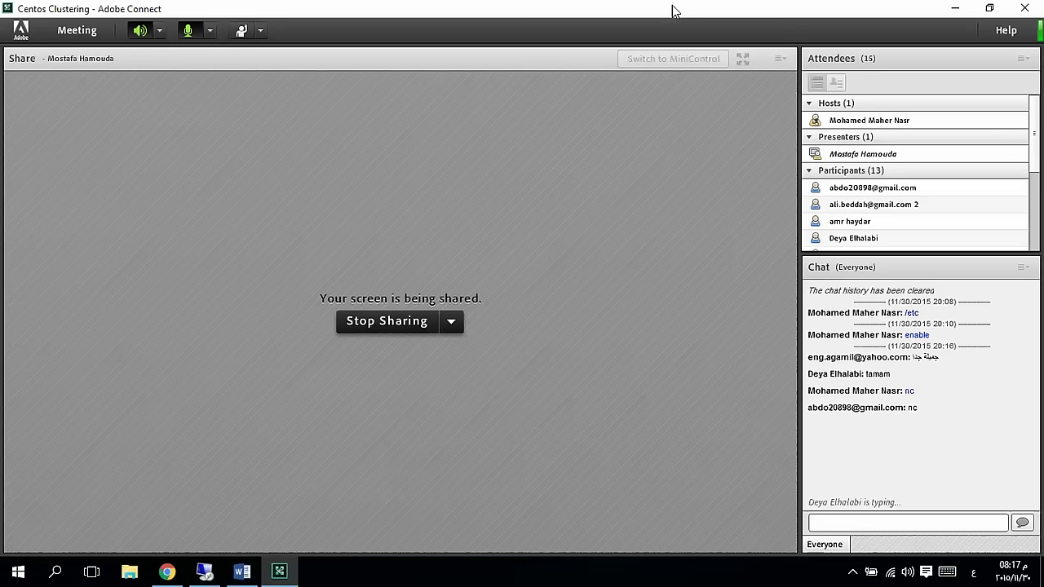
click(204, 571)
Discover the iSCSI targets on the first portal with iscsiadm -m discovery -t sendtargets -p 10.0.0.4
text(iscsi)
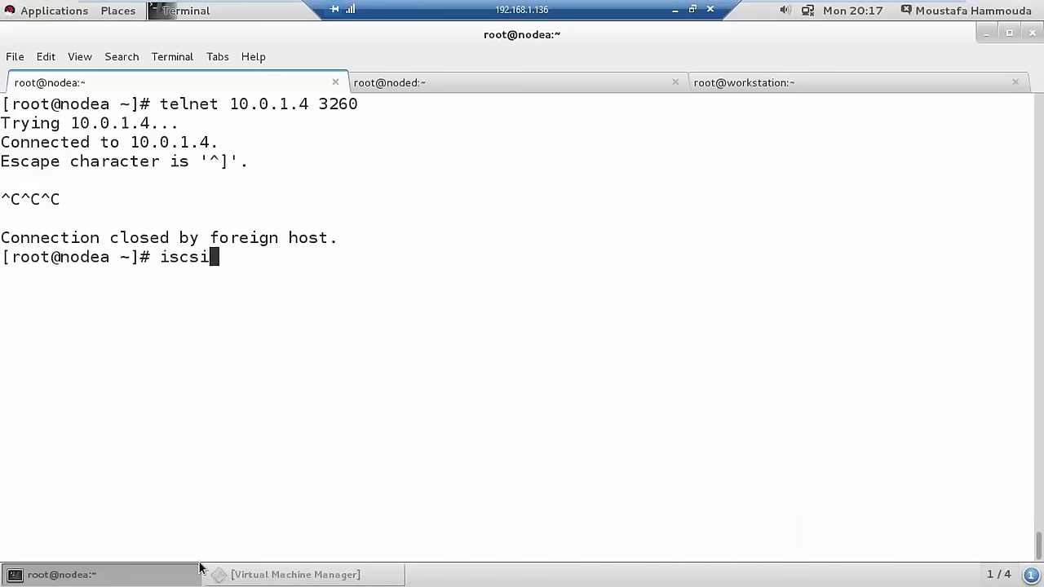
text(adm -m node )
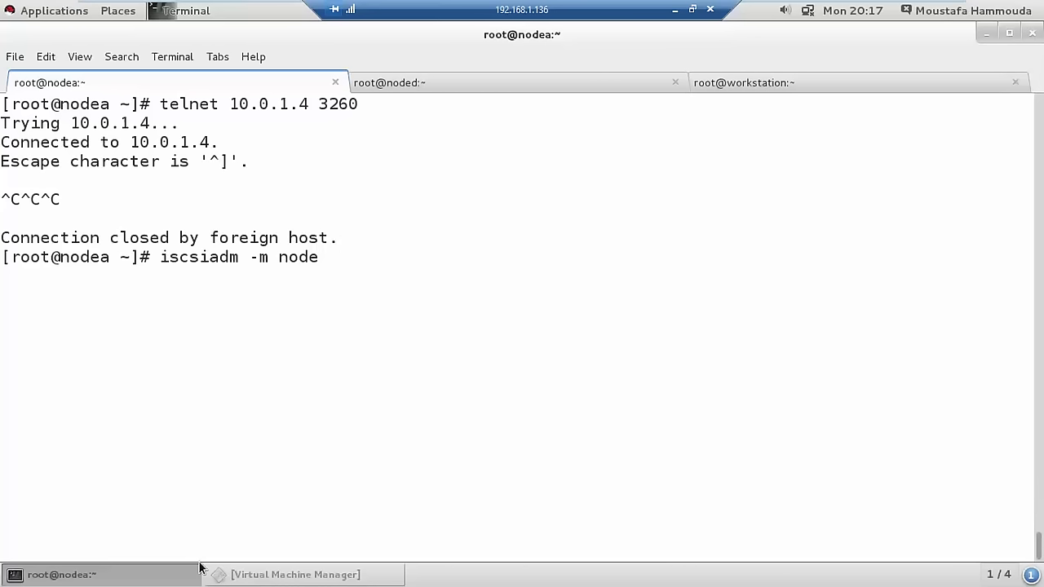
text(-)
key(BackSpace)
key(BackSpace)
key(BackSpace)
key(BackSpace)
key(BackSpace)
key(BackSpace)
text(discovery -t s)
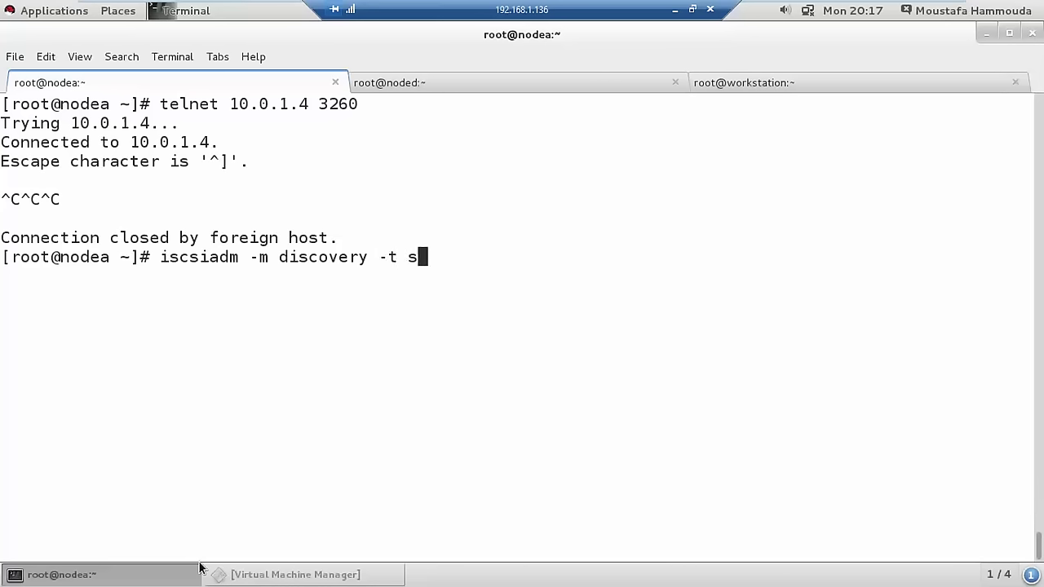
text(endtargets )
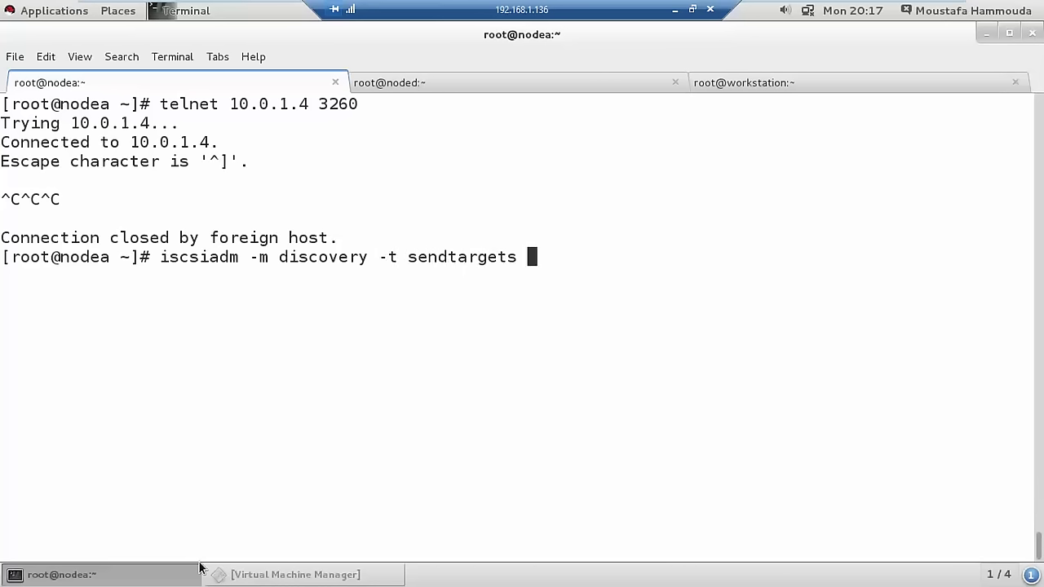
text(-p 10.0)
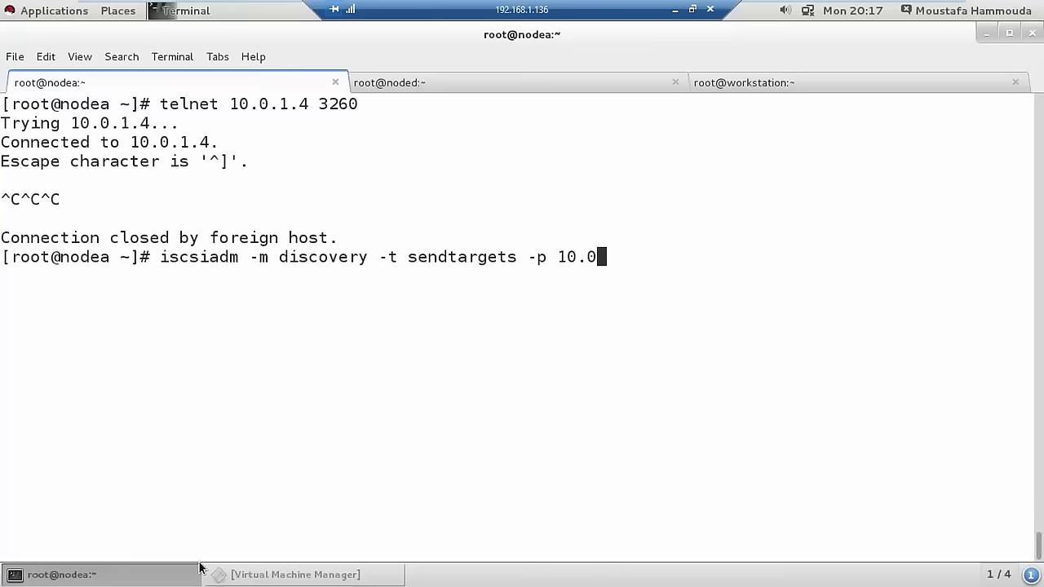
text(.0.4)
key(Return)
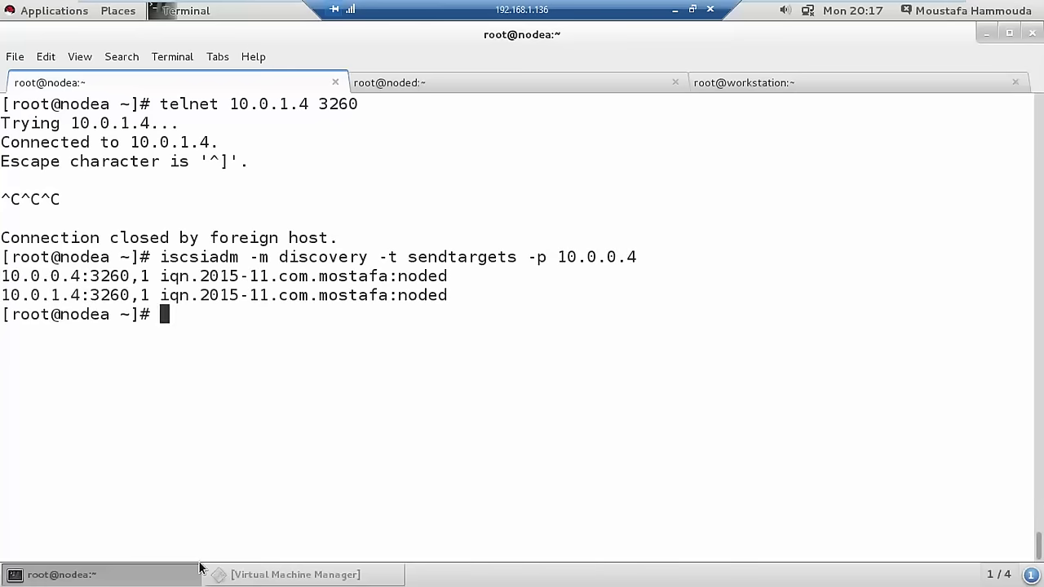
key(Return)
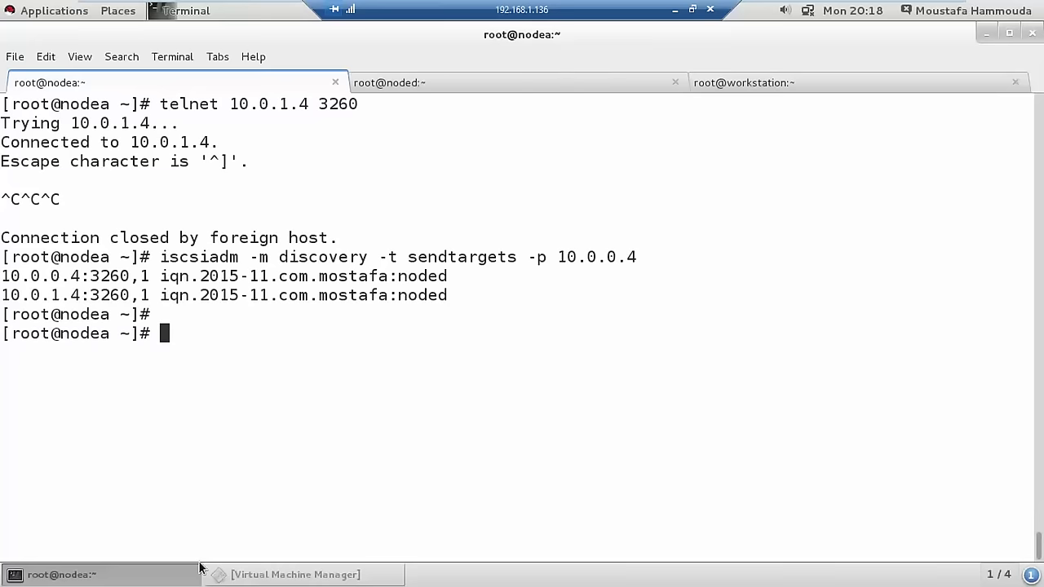
Repeat the iSCSI sendtargets discovery against the second portal, 10.0.1.4
key(Up)
key(Left)
key(Left)
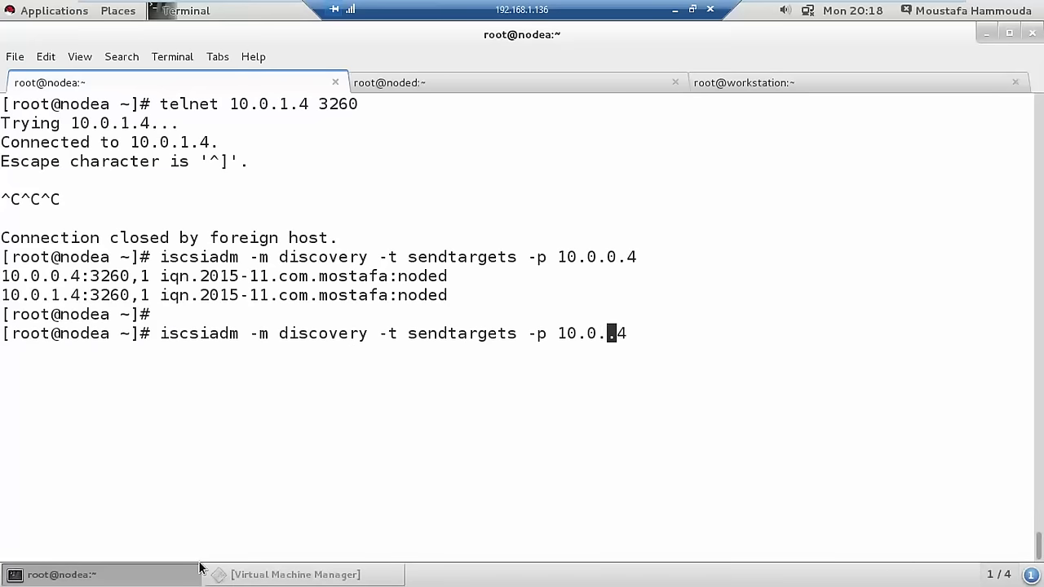
text(1.)
key(Return)
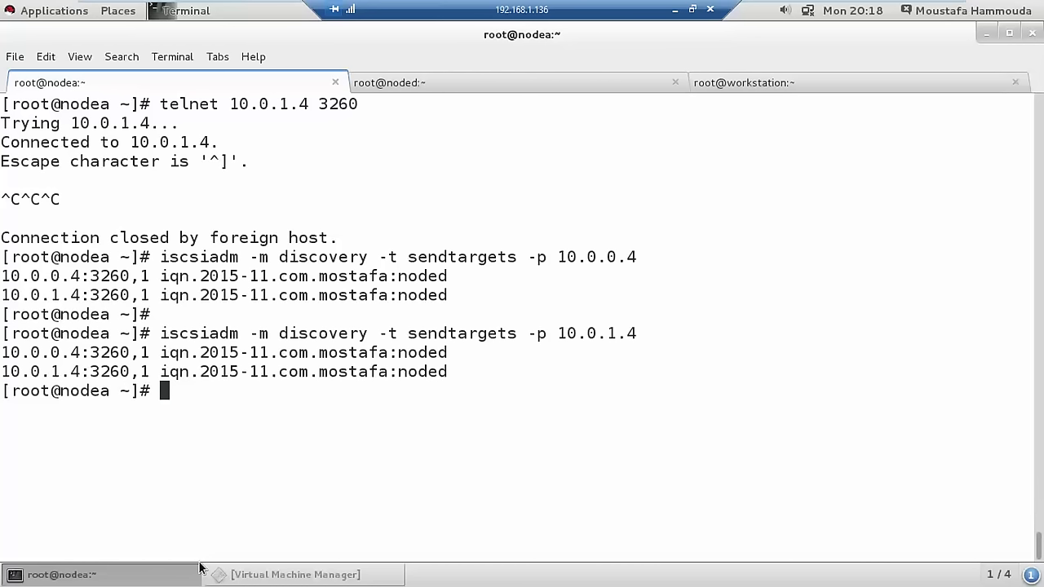
Log in to the discovered noded target through portal 10.0.0.4 using iscsiadm -m node with -T, -p and -l
text(iscsiad)
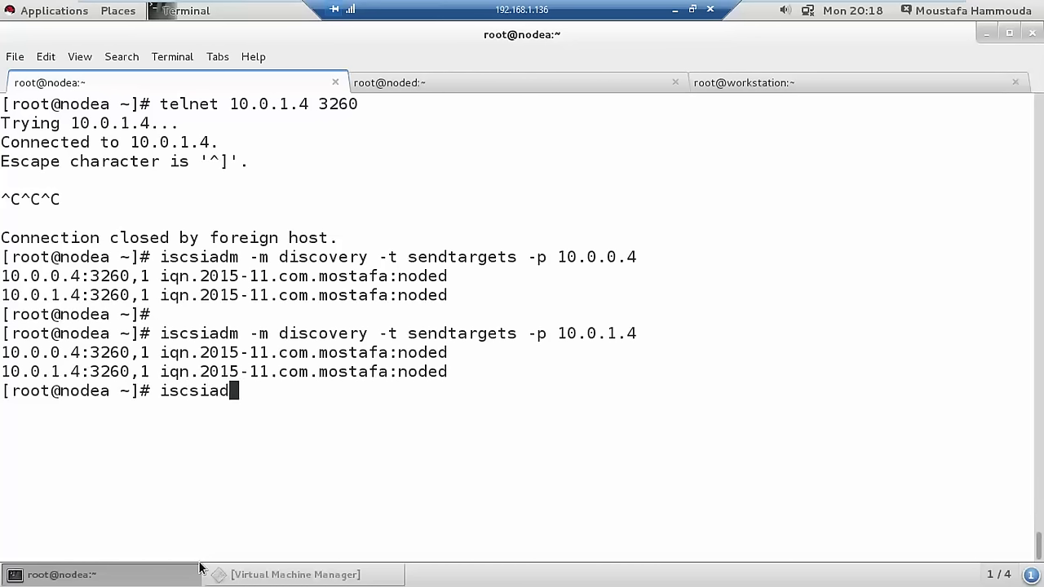
text(m -m node -T)
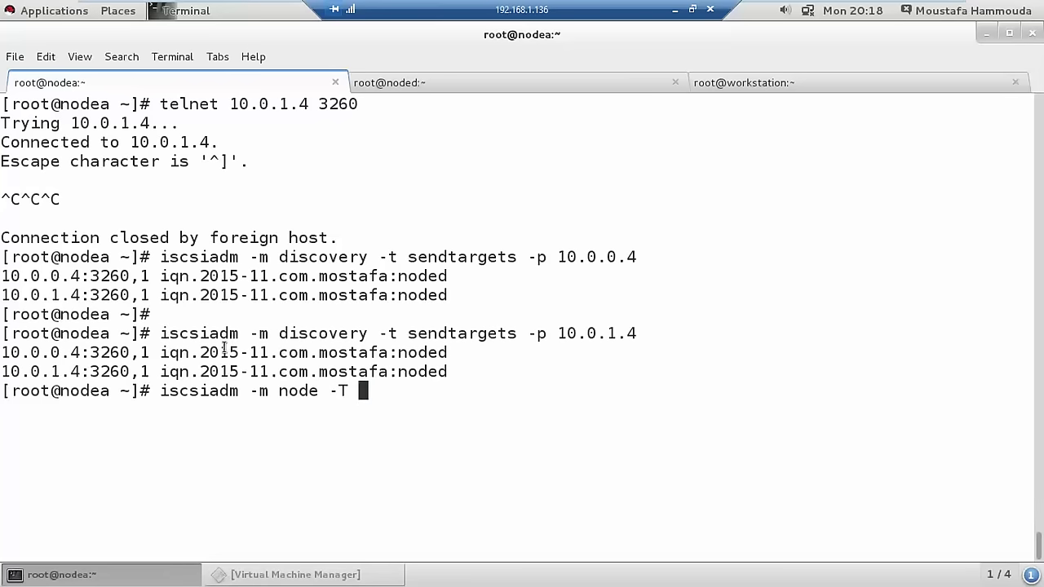
double_click(226, 353)
right_click(224, 349)
click(263, 409)
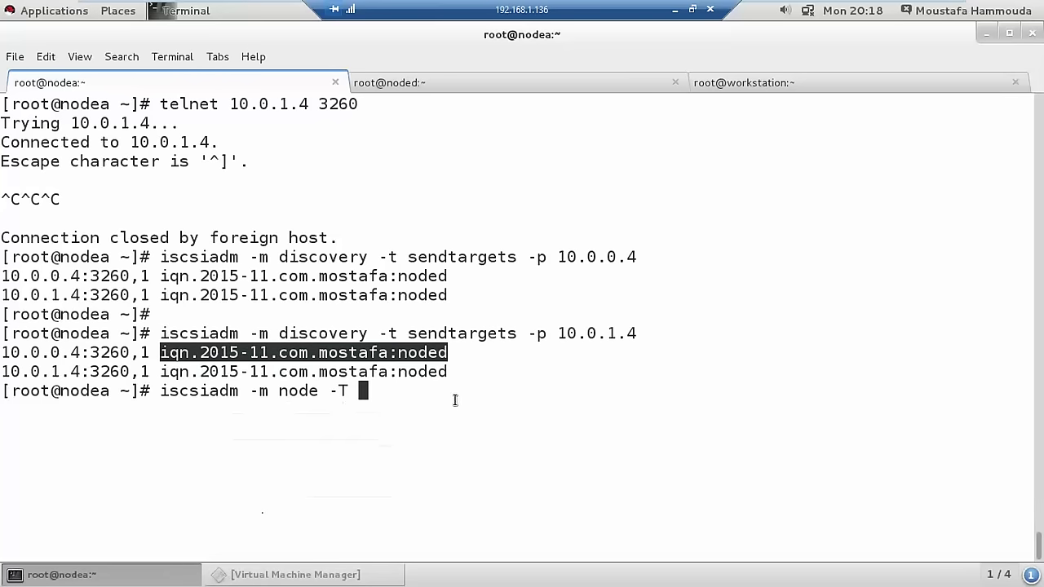
right_click(458, 400)
click(502, 311)
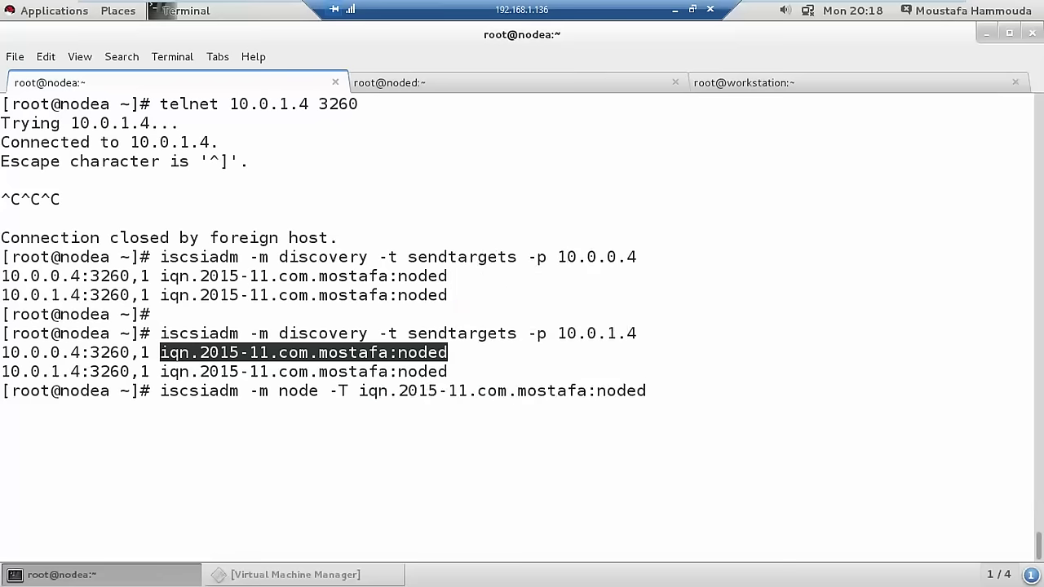
text(-p 10.0.0.4 -l)
key(Return)
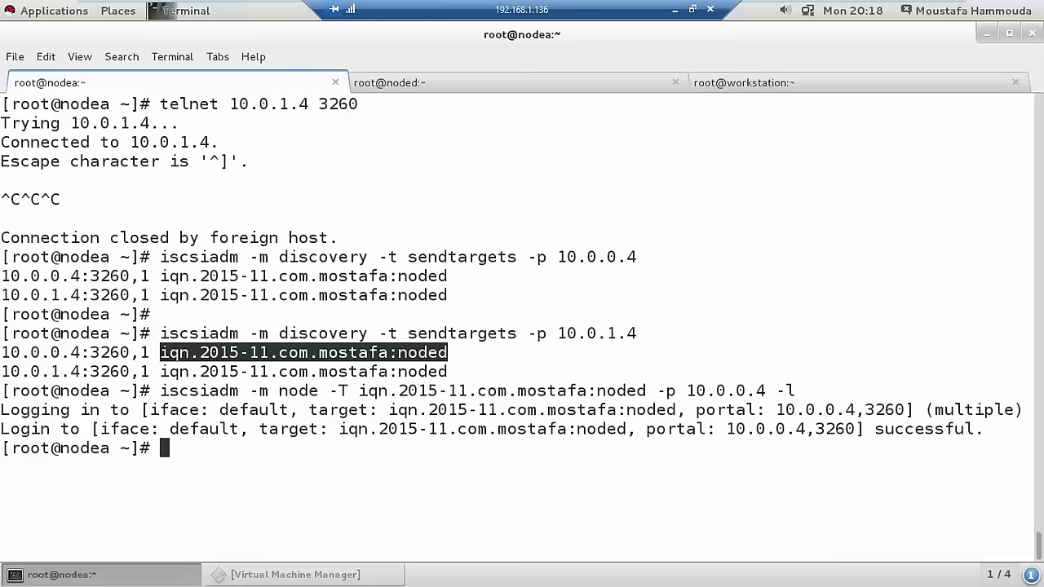
key(Return)
key(Return)
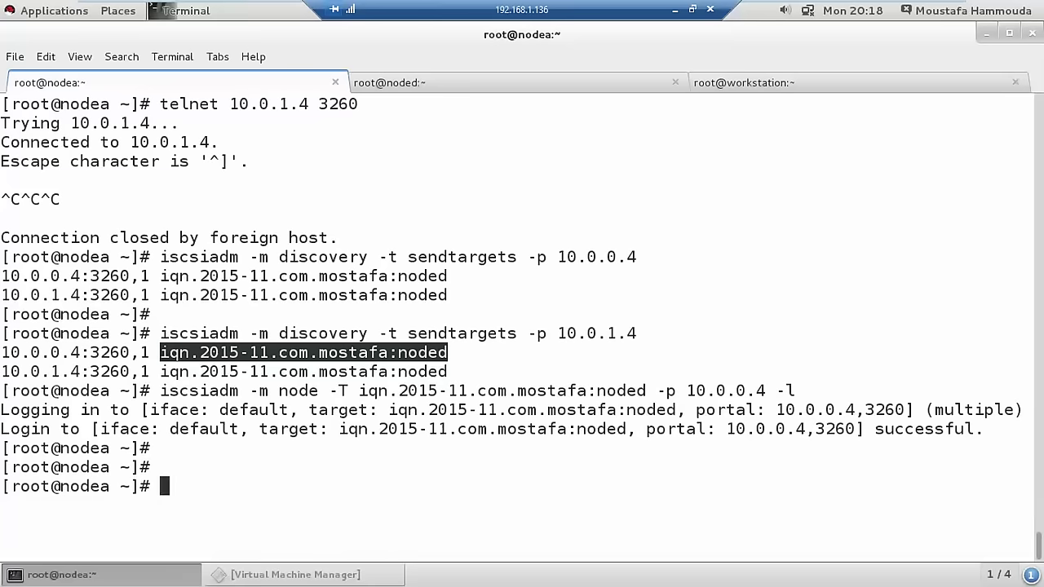
Reuse the iscsiadm login command to log in to the same noded target through portal 10.0.1.4
key(Up)
key(Left)
key(Left)
key(Left)
key(Left)
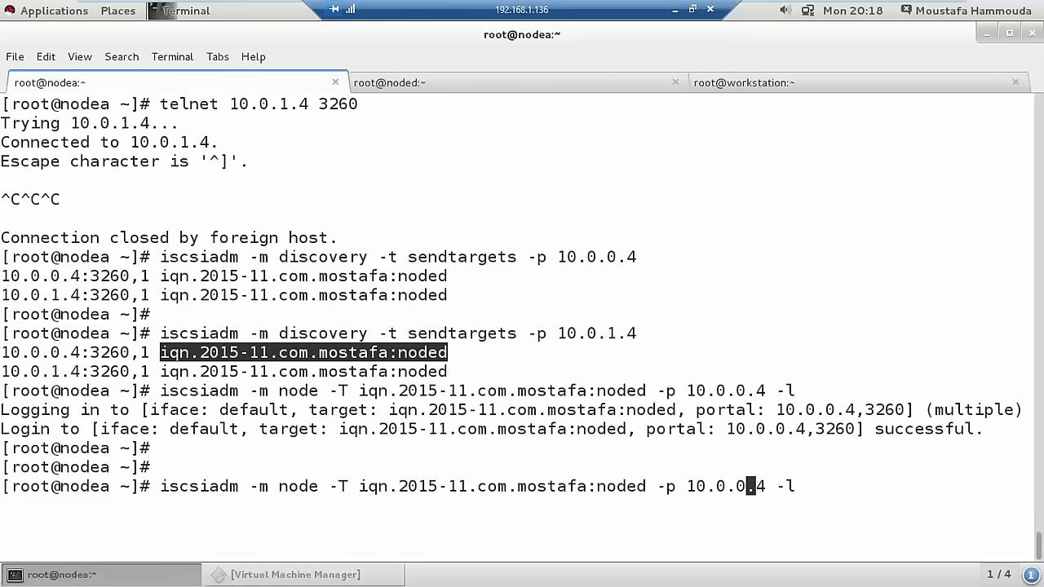
key(BackSpace)
text(1)
key(Return)
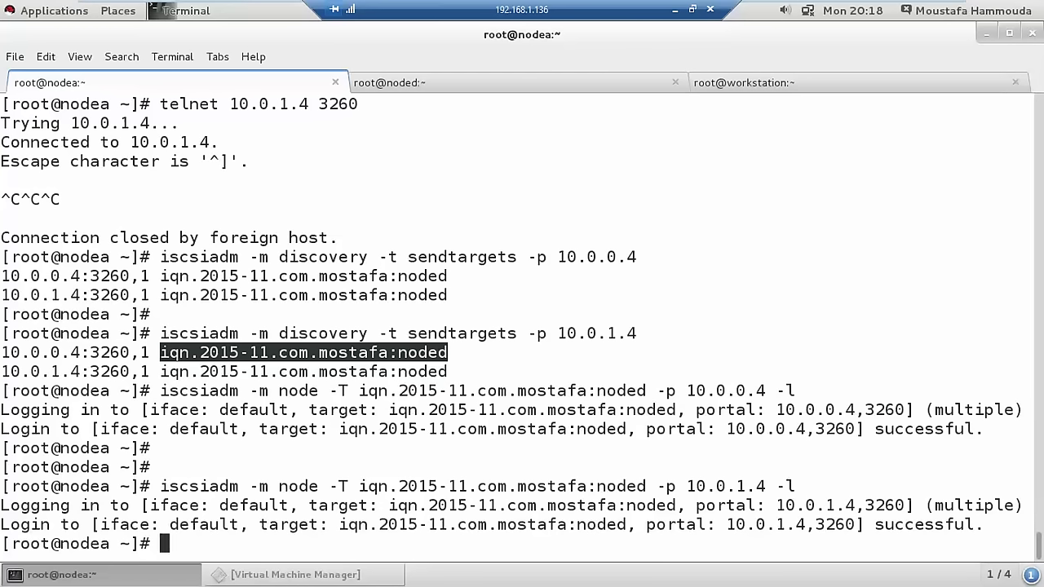
List all disks with fdisk -l and examine the /dev/sda and /dev/sdb entries and their partitions
text(fdisk -l)
key(Return)
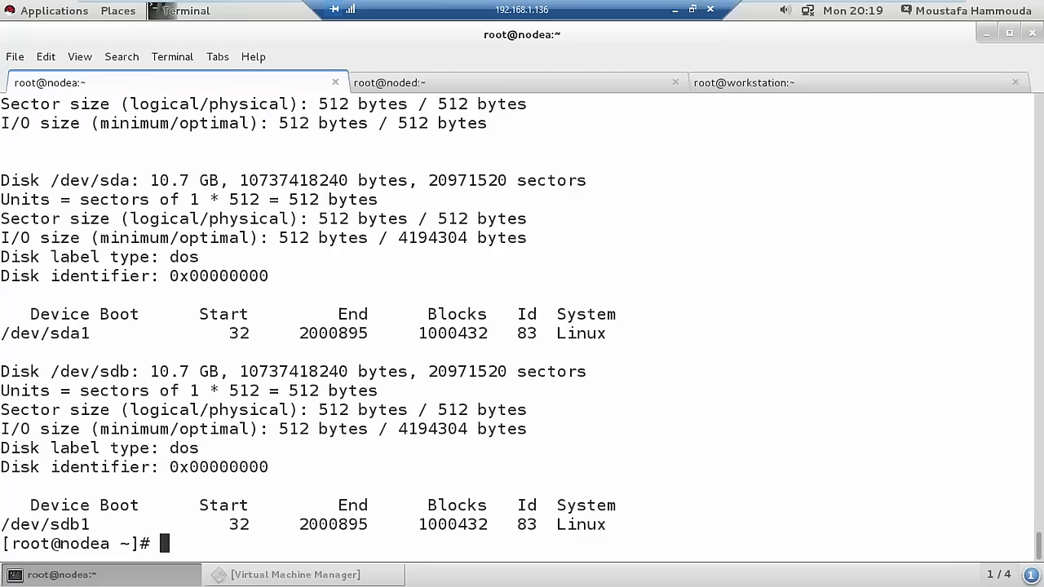
double_click(72, 179)
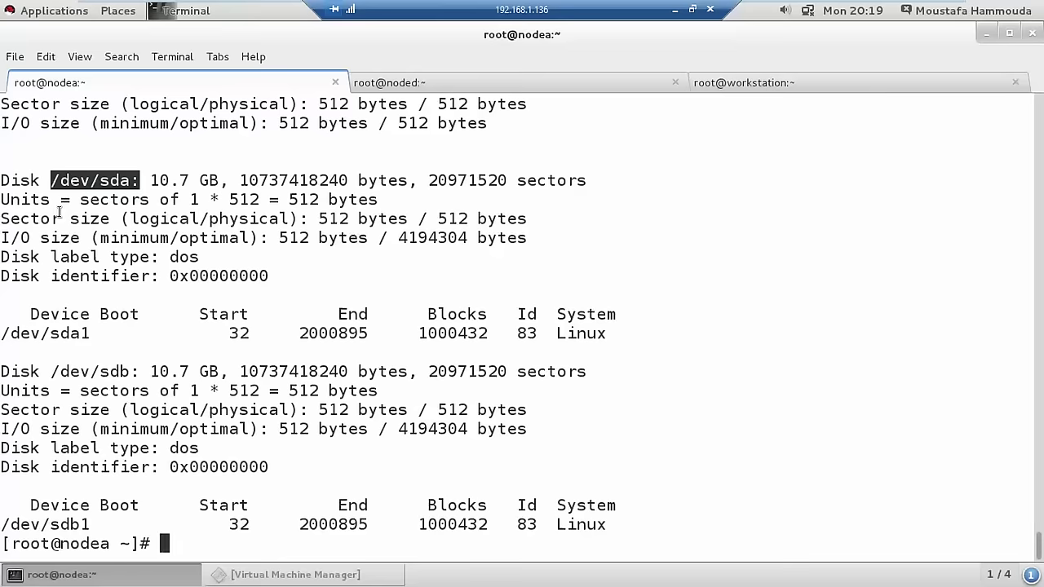
double_click(46, 334)
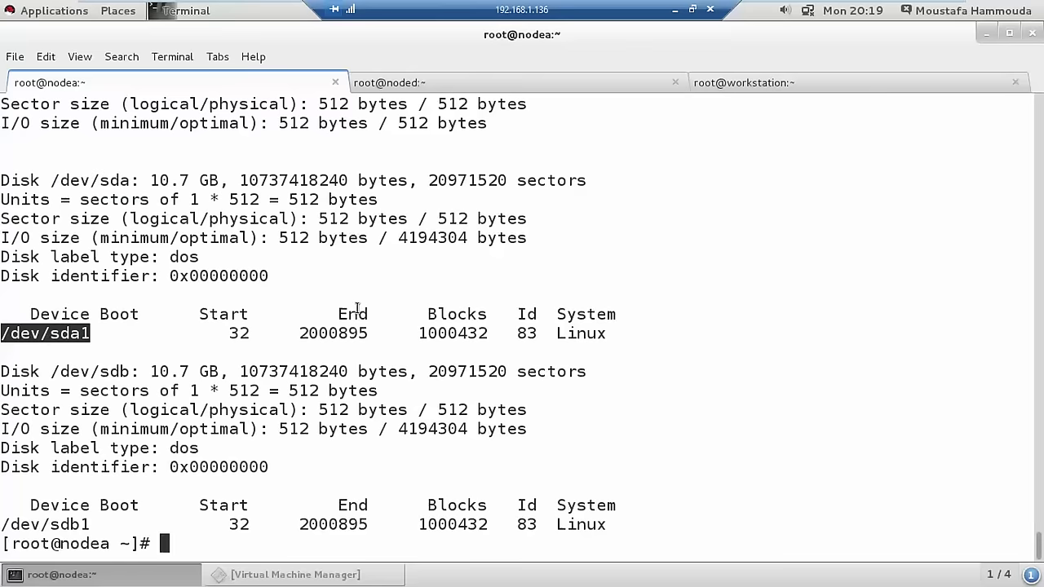
scroll(358, 307, up, 6)
scroll(357, 308, down, 5)
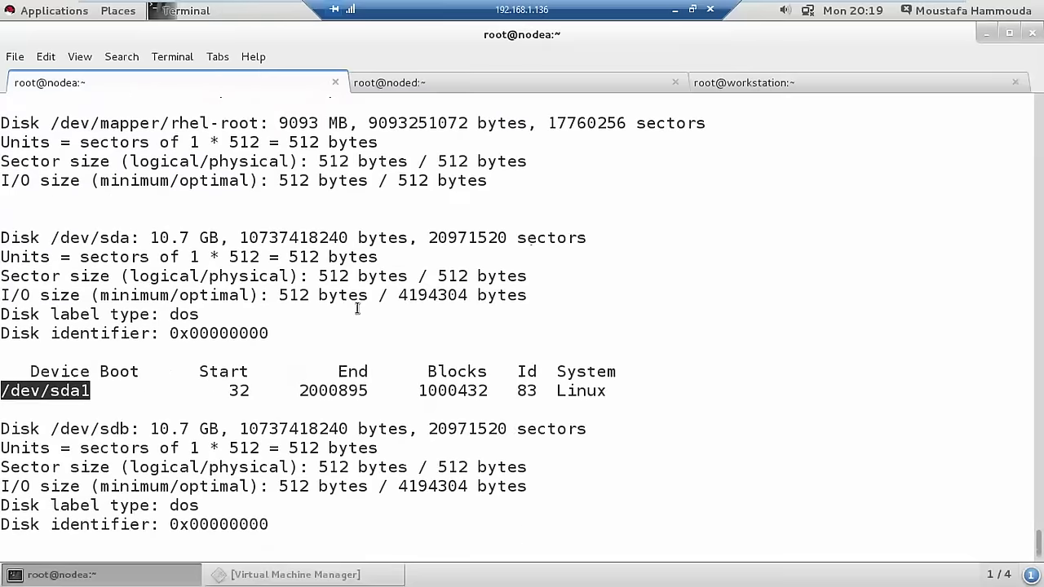
scroll(358, 307, down, 3)
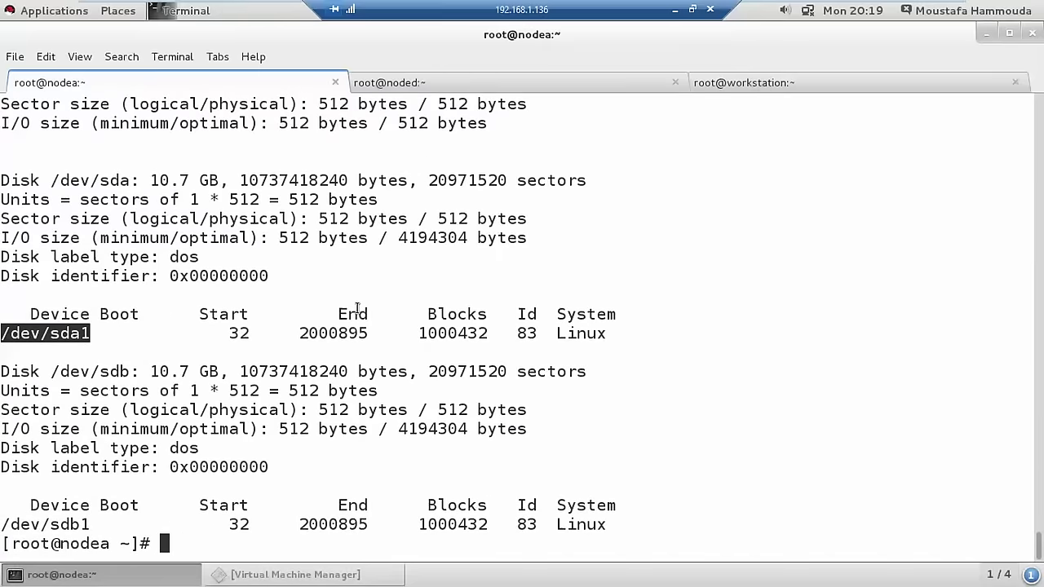
scroll(358, 308, up, 1)
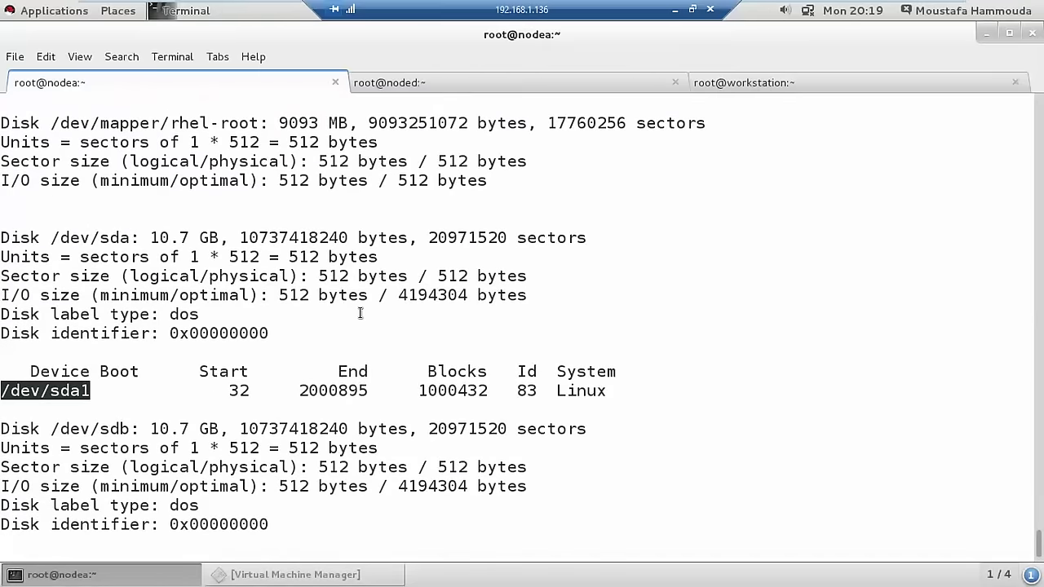
Clear the terminal, list the block devices with lsblk and examine the sdb1 partition row
key(ctrl+l)
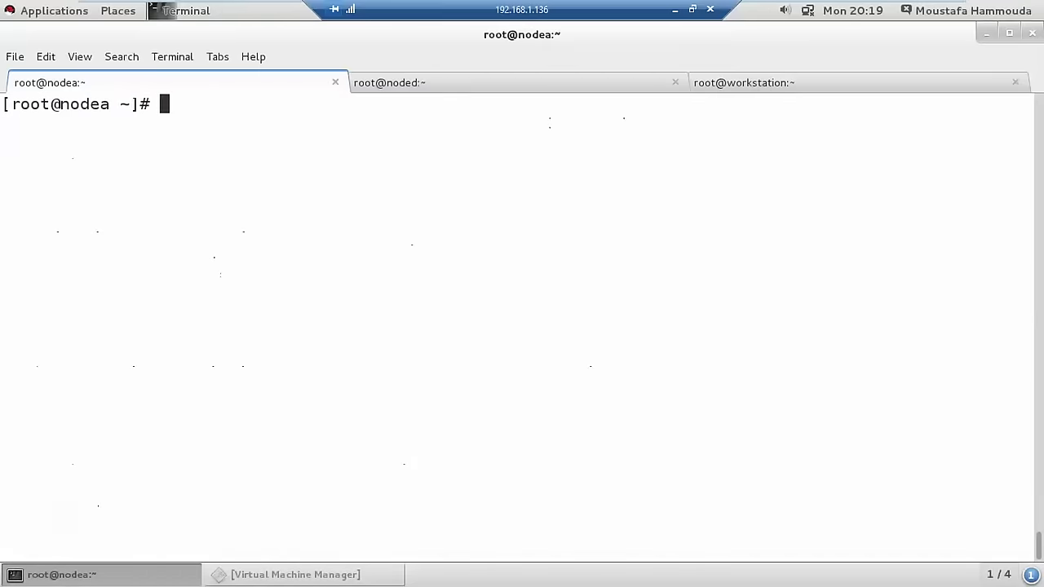
text(lsblk)
key(Return)
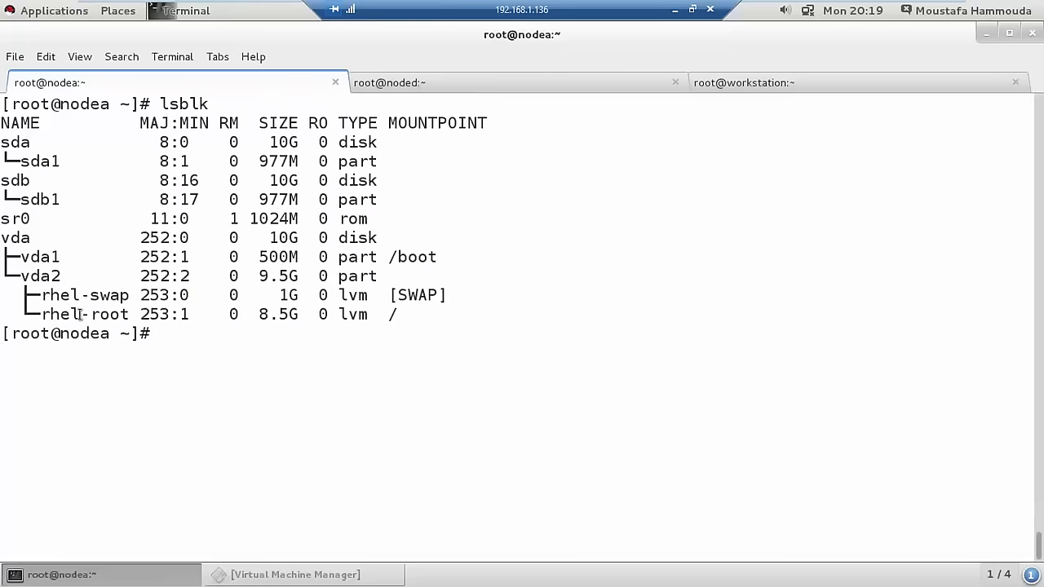
double_click(197, 199)
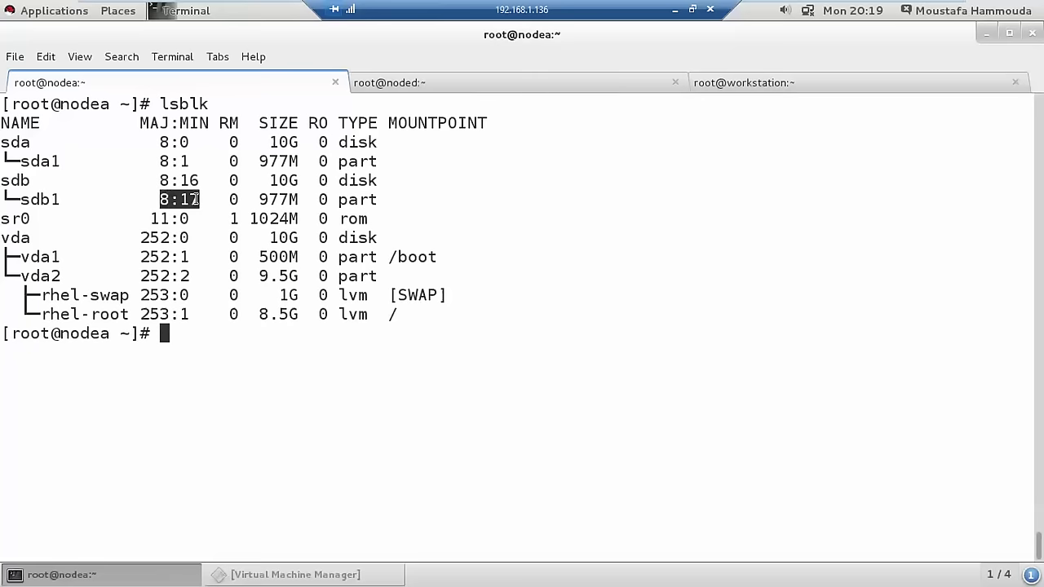
triple_click(196, 199)
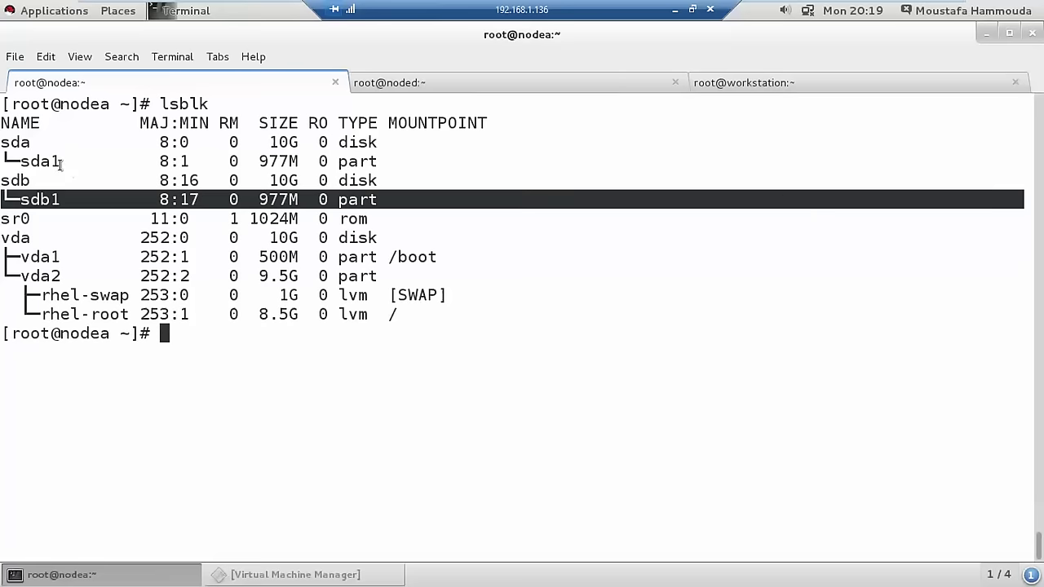
Examine the sda and sdb rows in the block device list, and review the full disk listing with fdisk -l
drag(4, 140, 432, 183)
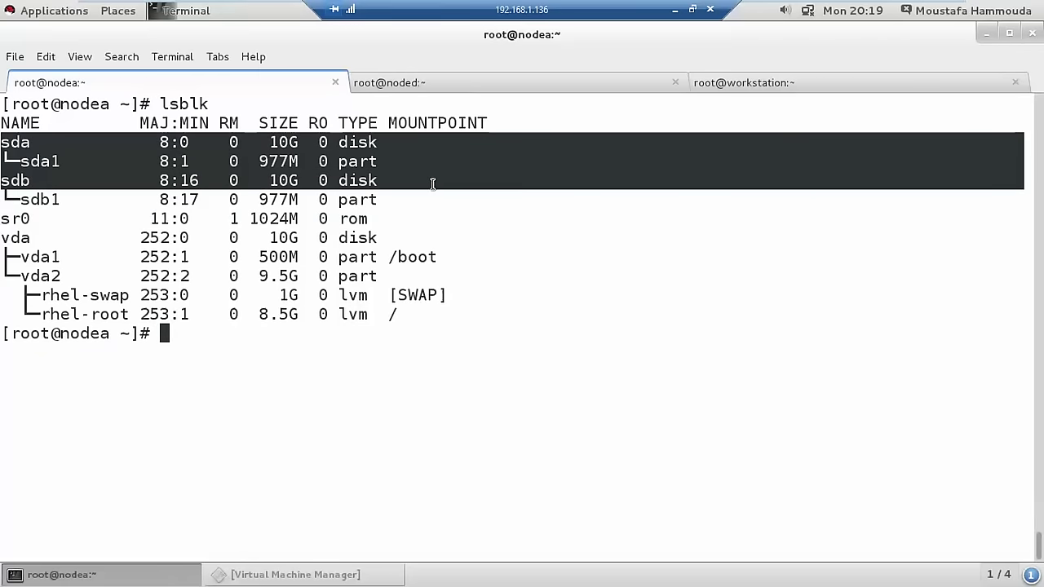
click(302, 161)
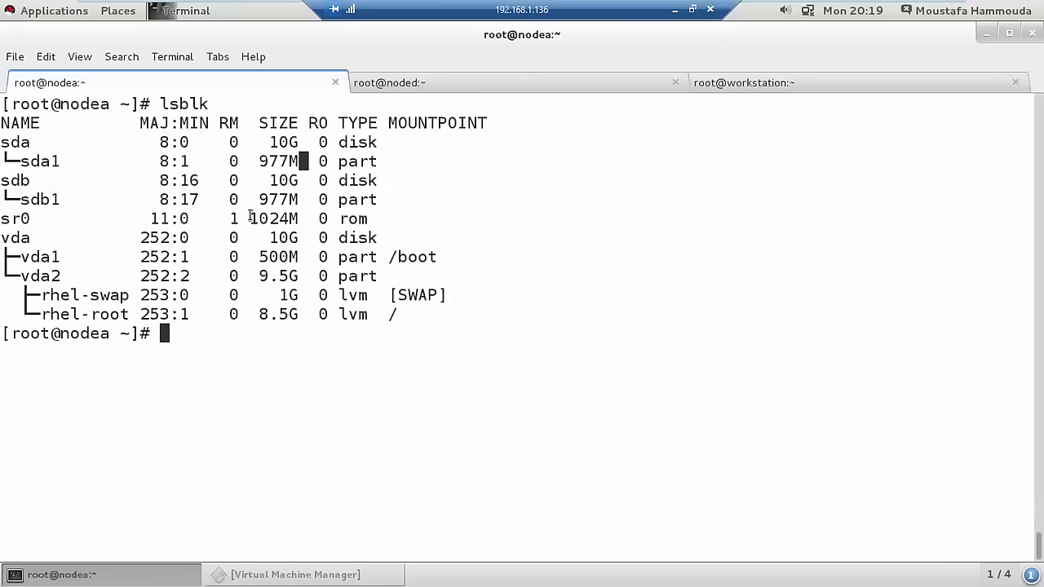
key(Up)
key(Up)
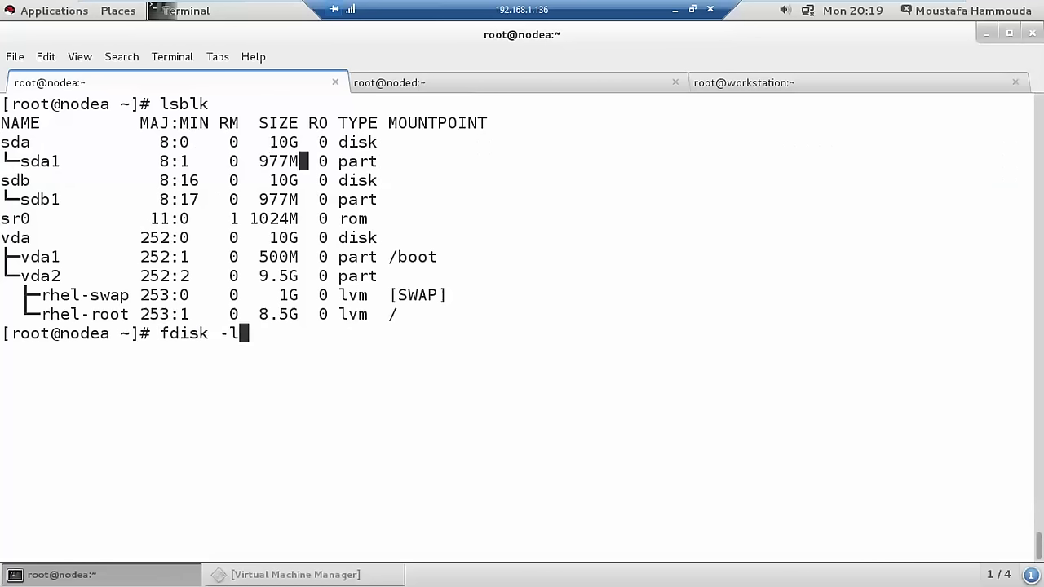
key(Return)
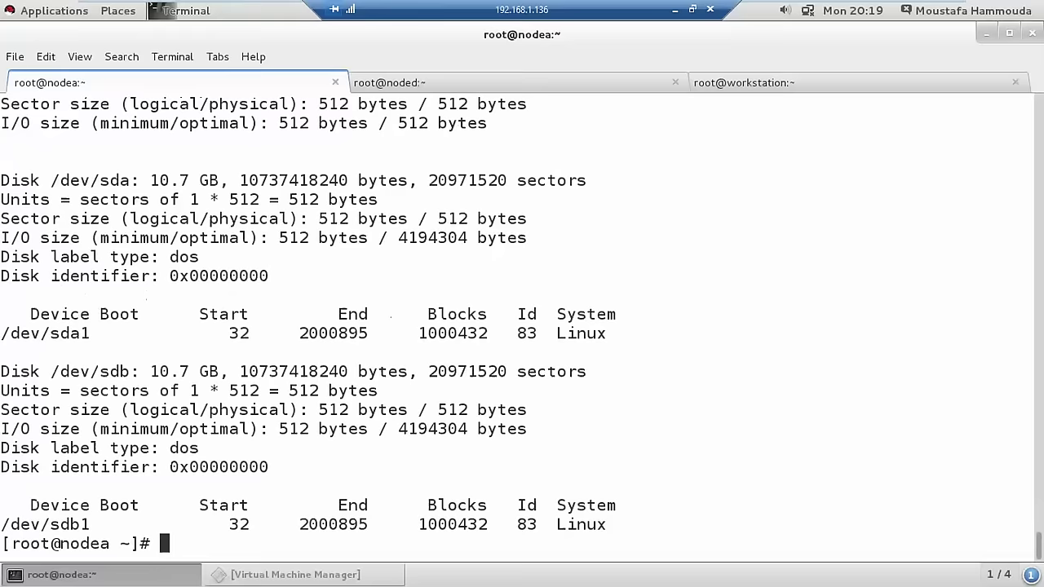
scroll(208, 322, up, 5)
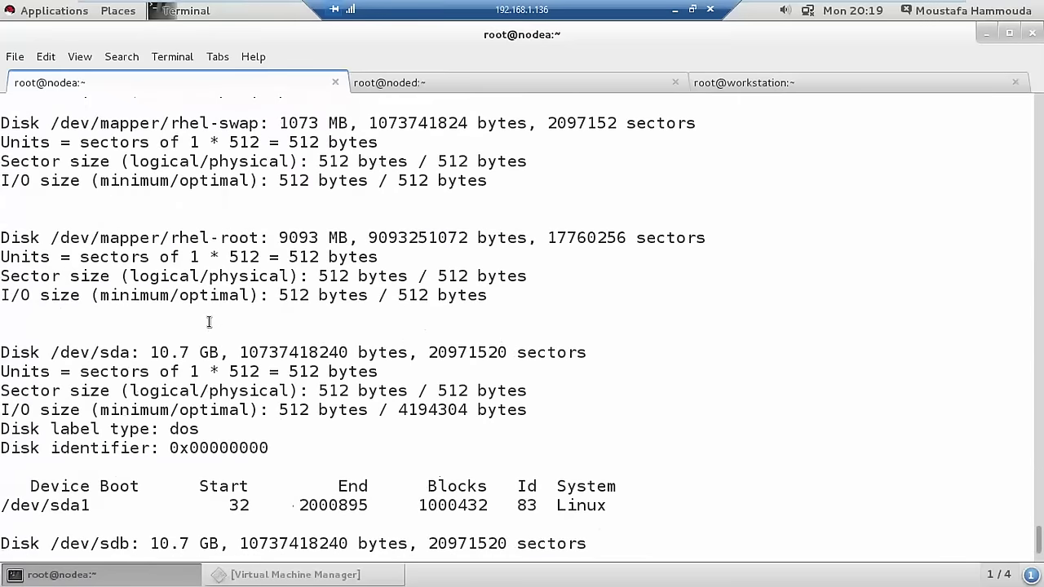
scroll(209, 322, up, 3)
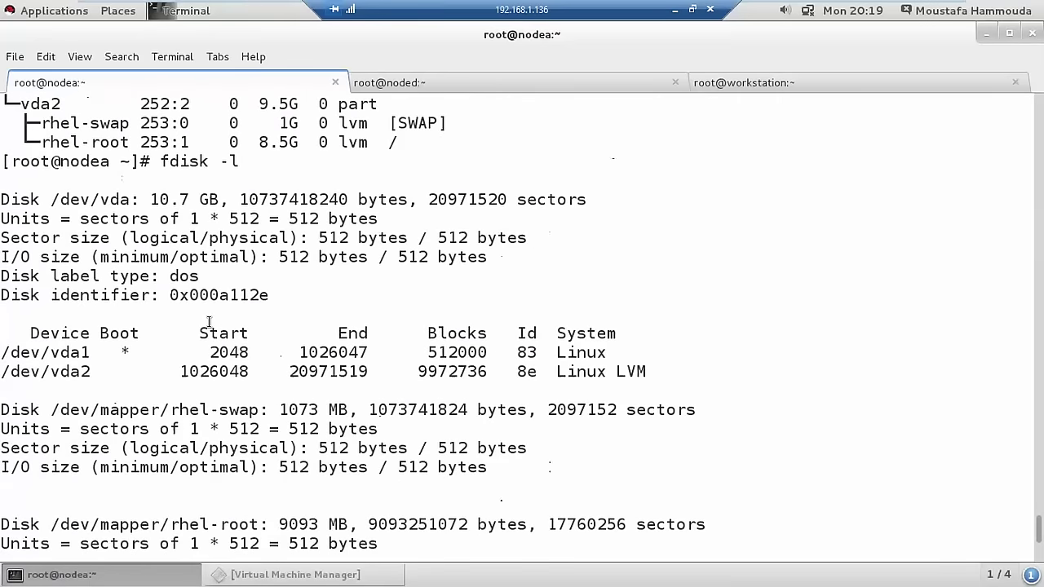
scroll(209, 323, up, 2)
scroll(209, 322, down, 10)
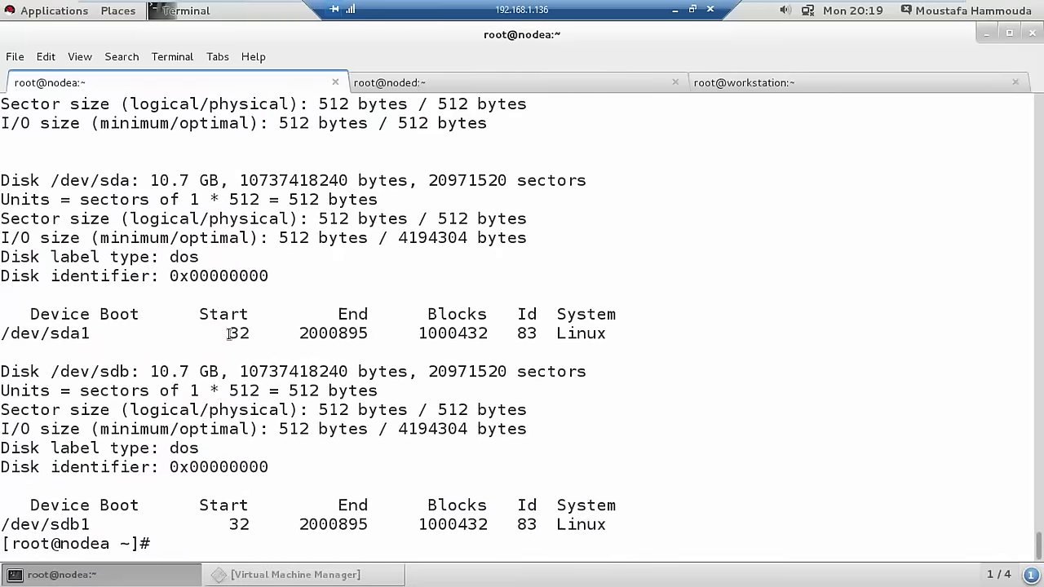
Switch to the Adobe Connect meeting to check the chat, and return to the remote desktop session
click(680, 10)
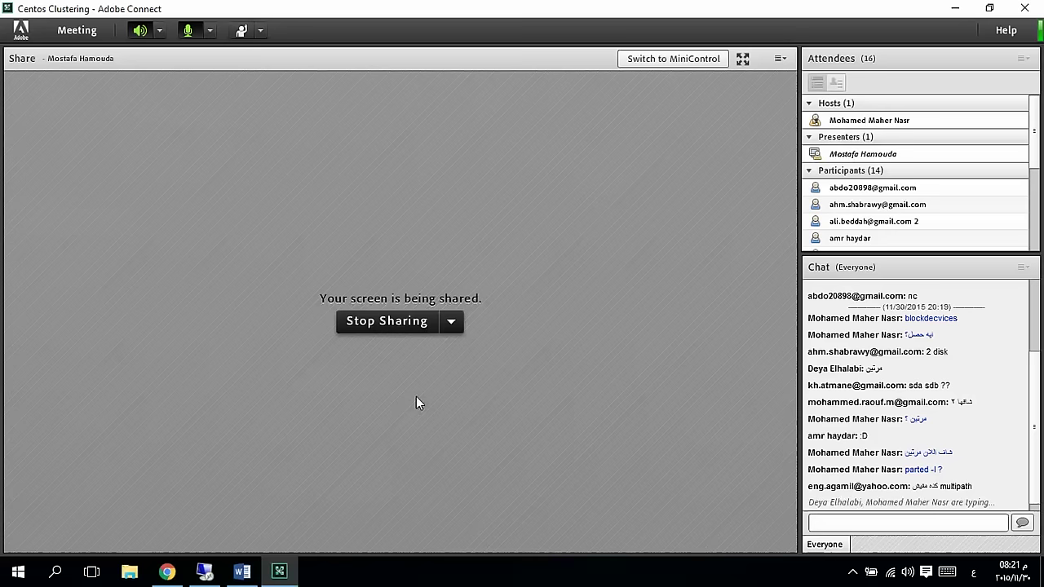
click(208, 572)
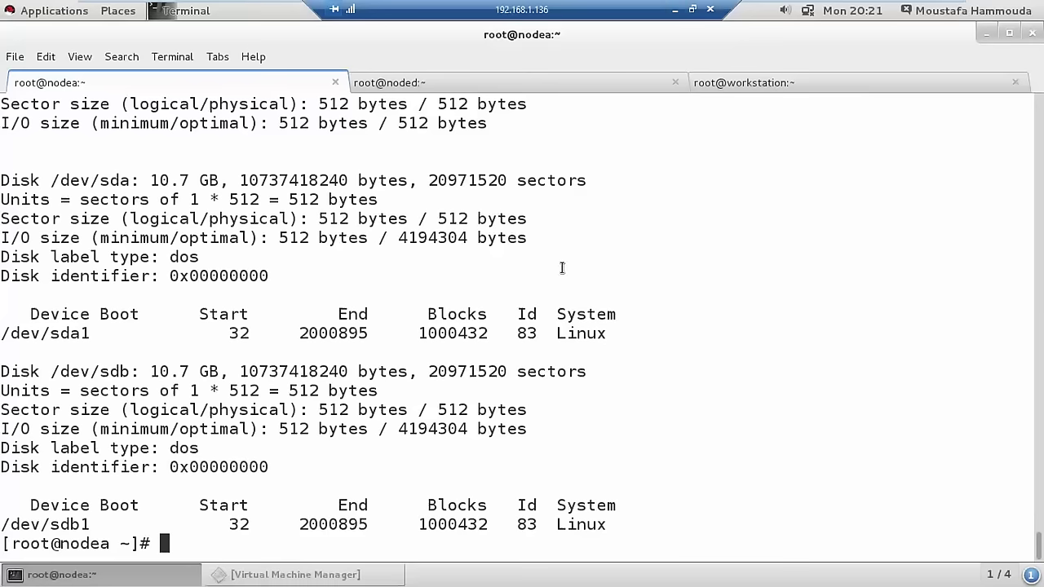
key(ctrl+l)
text(ls /etc/multipath/)
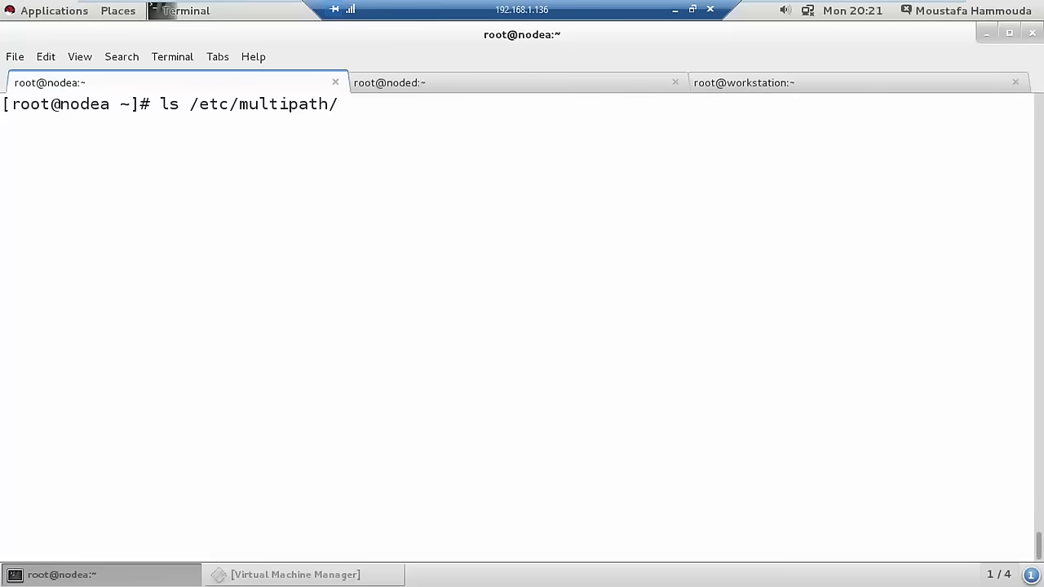
key(ctrl+c)
key(Return)
key(Return)
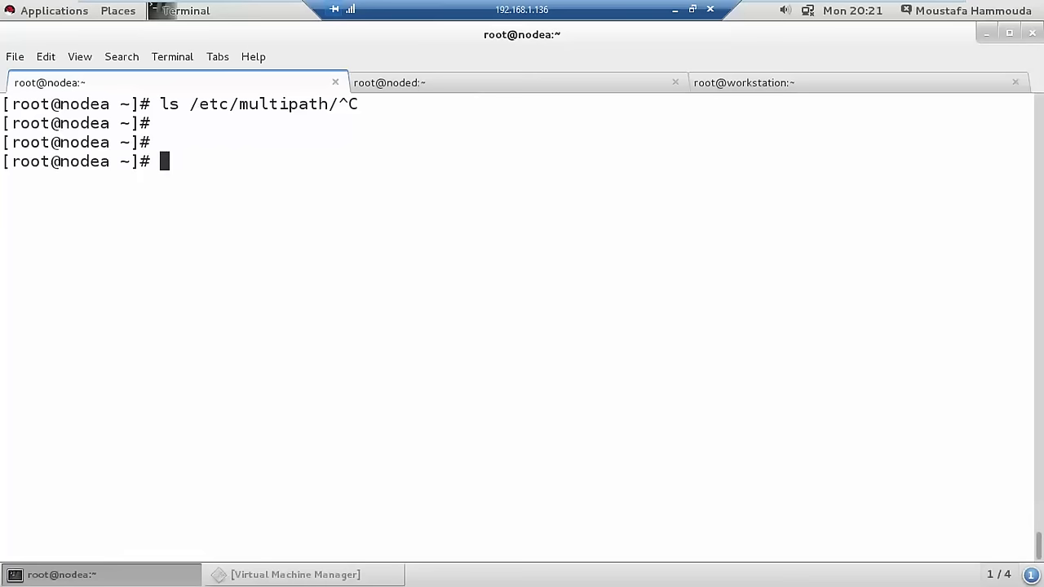
Enable device-mapper multipathing on nodea with mpathconf --enable
text(multipath)
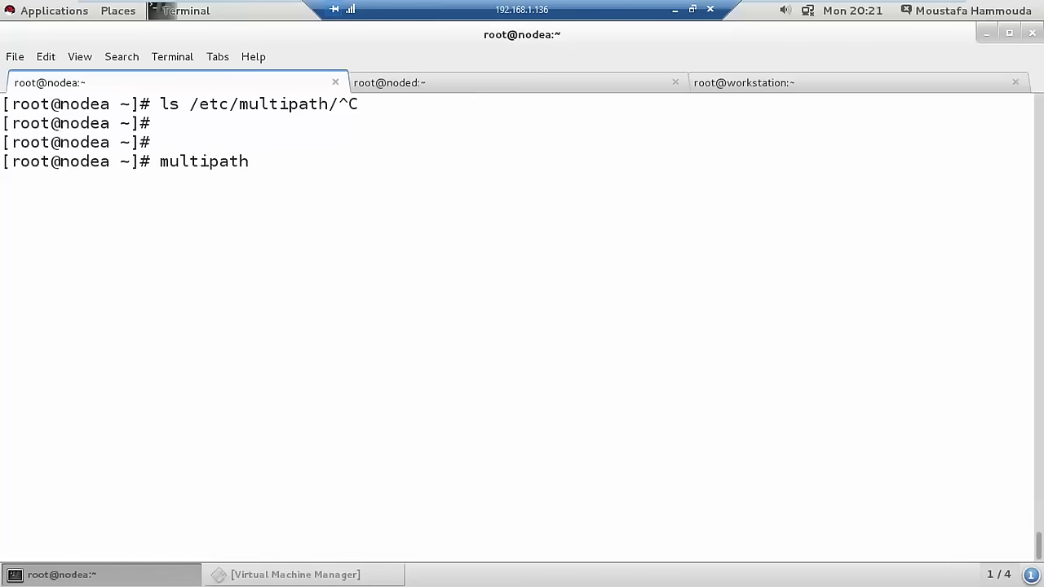
key(BackSpace)
key(BackSpace)
key(BackSpace)
key(BackSpace)
key(BackSpace)
key(BackSpace)
key(BackSpace)
key(BackSpace)
key(BackSpace)
key(BackSpace)
text(mpathc)
key(Tab)
text(--enable)
key(Return)
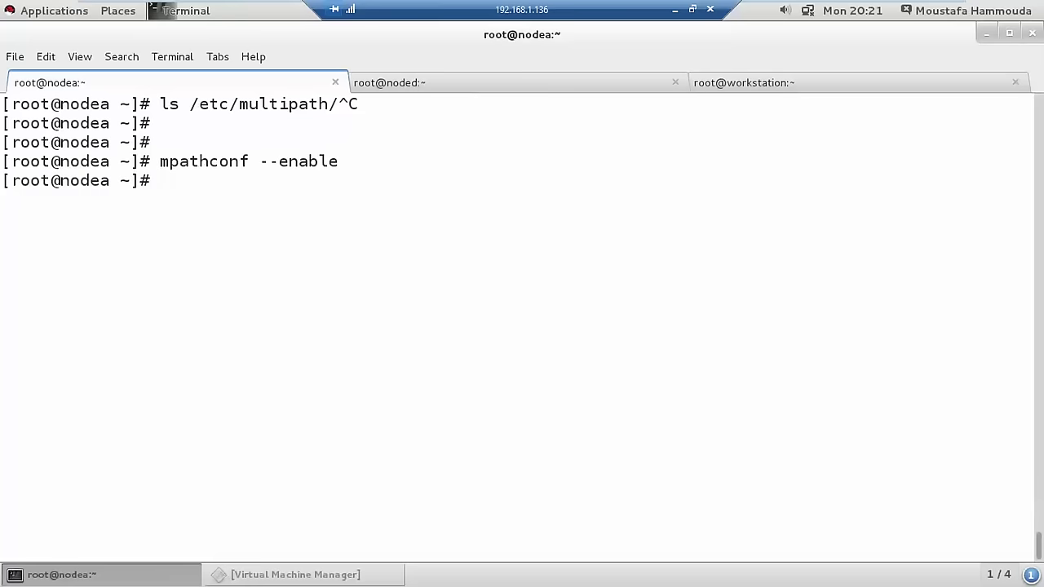
Open the configuration file /etc/multipath.conf in vim
key(Return)
text(l)
key(BackSpace)
text(vim /etc/multipath)
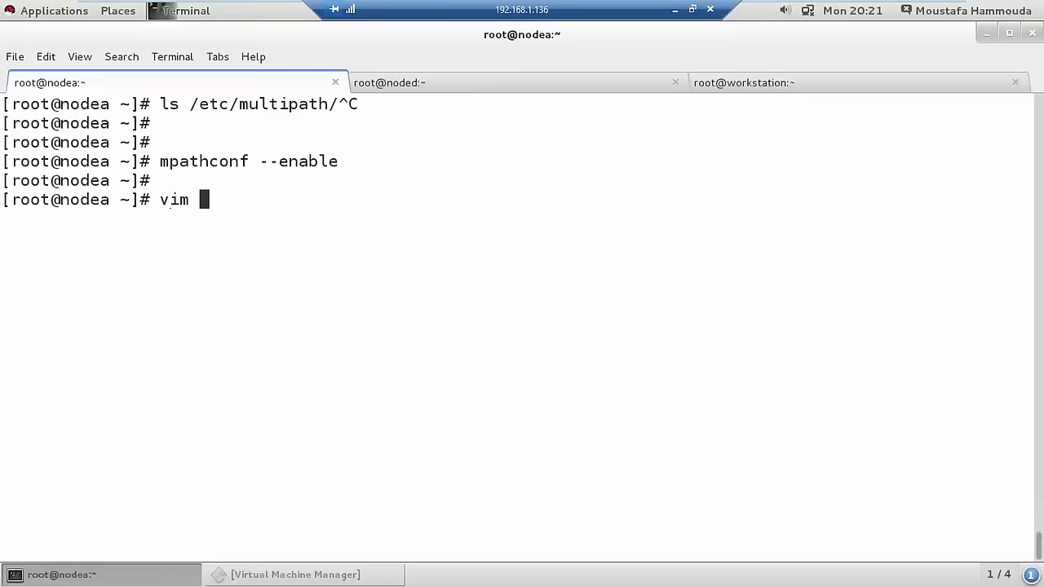
key(Tab)
key(Tab)
key(Tab)
key(Tab)
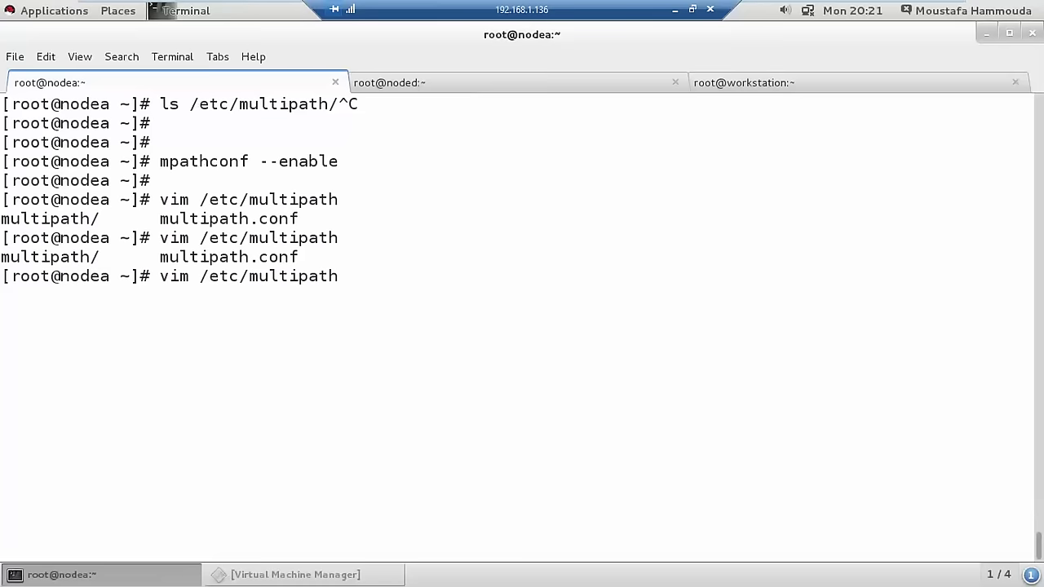
click(675, 11)
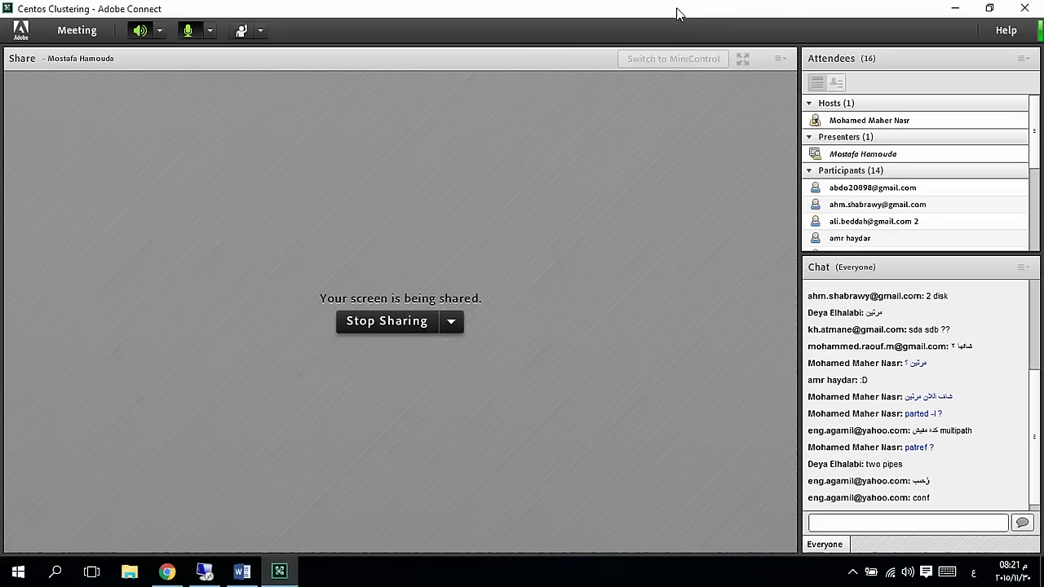
click(204, 571)
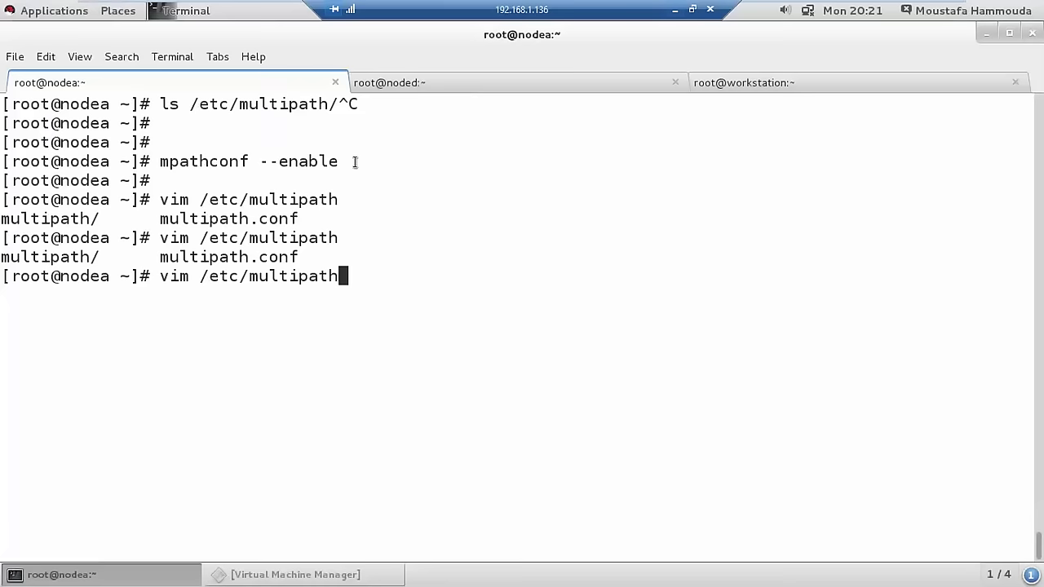
text(.co)
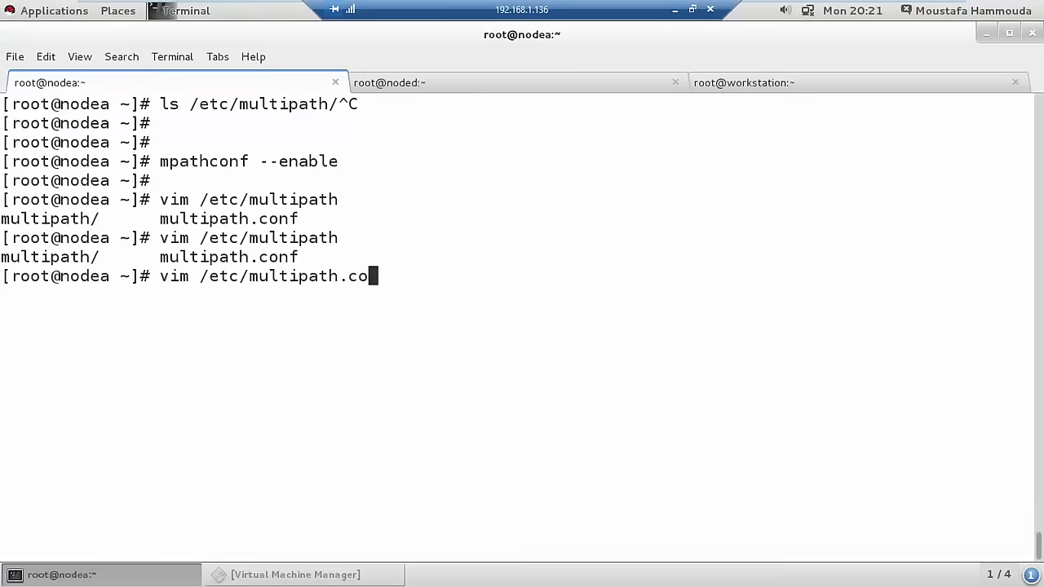
key(Tab)
key(Return)
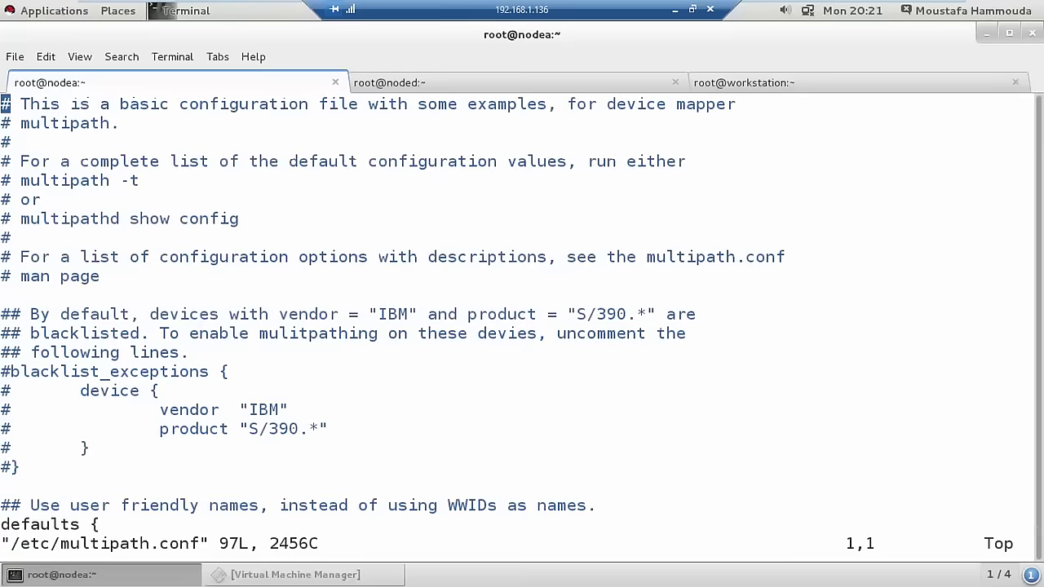
Look through the start of the multipath configuration and examine the user_friendly_names setting in the active defaults block
key(Down)
key(Down)
key(Down)
key(Down)
key(Down)
key(Down)
key(Down)
key(Down)
key(Down)
key(Down)
key(Down)
key(Down)
key(Down)
key(Down)
key(Down)
key(Down)
key(Down)
key(Down)
key(Down)
key(Down)
key(Down)
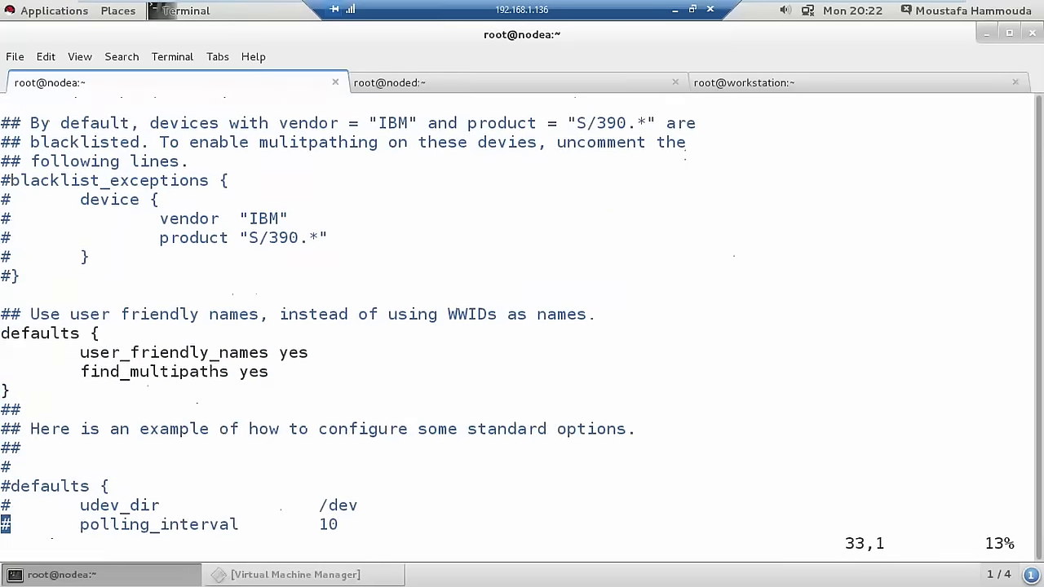
key(Up)
key(Up)
key(Up)
key(Up)
key(Up)
key(Up)
key(Up)
key(Up)
key(Up)
key(Up)
key(Up)
key(Up)
key(Up)
key(Up)
key(Up)
key(Up)
key(Up)
key(Up)
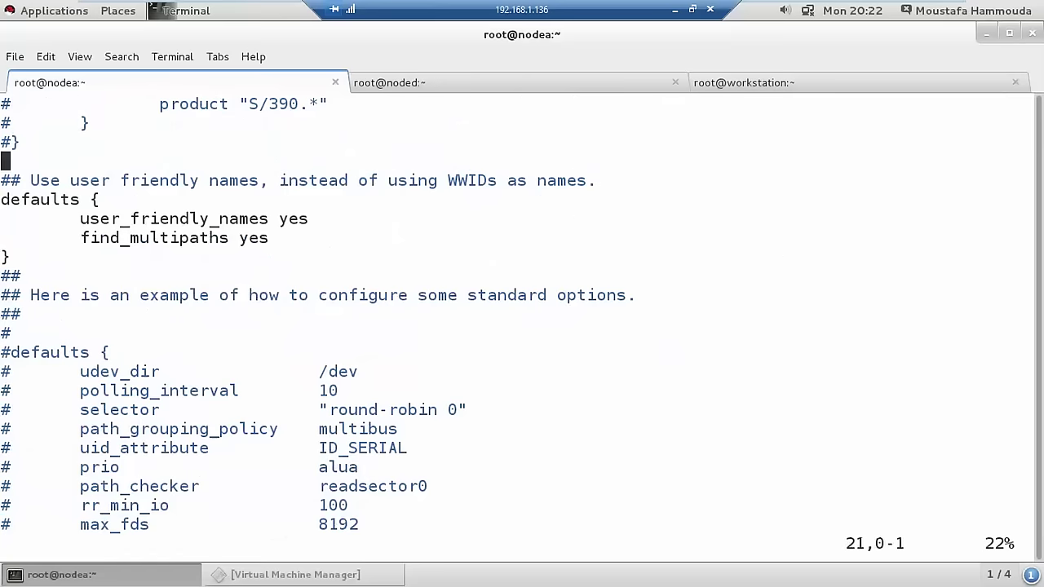
key(Down)
key(Down)
key(Down)
key(Right)
key(Right)
key(Right)
key(Right)
key(Right)
key(Right)
key(Right)
key(Right)
key(Right)
key(Right)
key(Right)
key(Right)
key(Right)
key(Right)
key(Right)
key(Right)
key(Right)
key(Right)
key(Right)
key(Right)
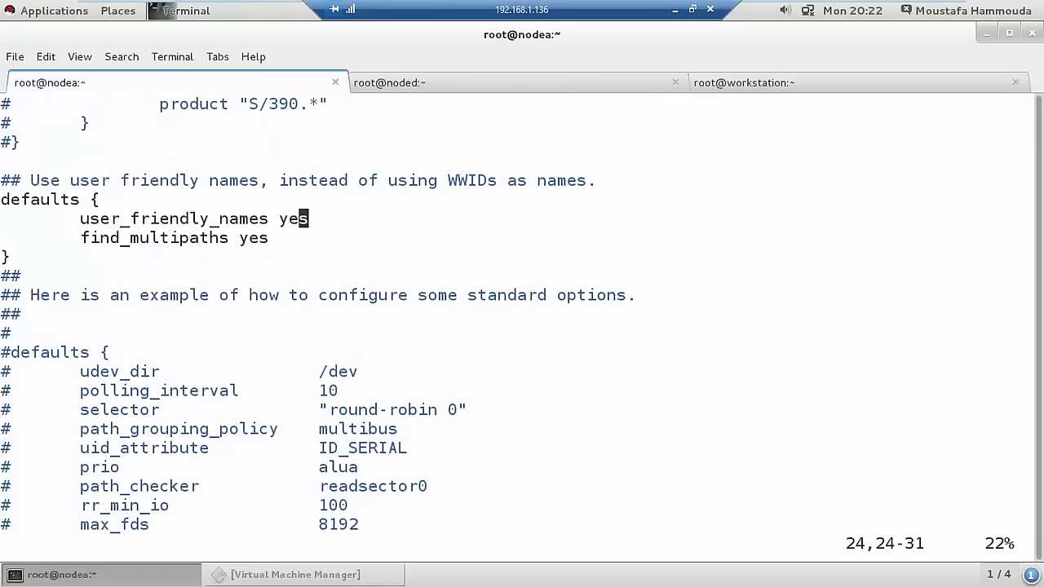
Examine the find_multipaths setting and the commented-out example of standard options below the active defaults block
key(Down)
key(Down)
key(Down)
key(Up)
key(Up)
key(Down)
key(Down)
key(Down)
key(Down)
key(Down)
key(Down)
key(Down)
key(Down)
key(Down)
key(Down)
key(Down)
key(Down)
key(Down)
key(Down)
key(Down)
key(Down)
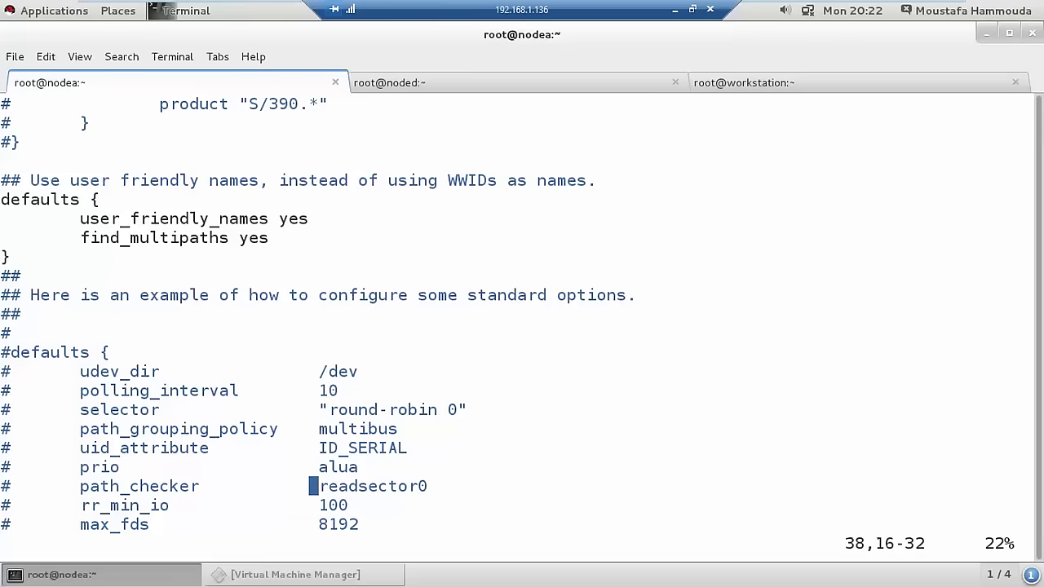
key(Up)
key(Up)
key(Up)
key(Up)
key(Up)
key(Up)
key(Up)
key(Up)
key(Up)
key(Up)
key(Up)
key(Up)
key(Up)
key(Up)
key(Up)
key(Up)
key(Up)
key(Up)
key(Up)
key(Up)
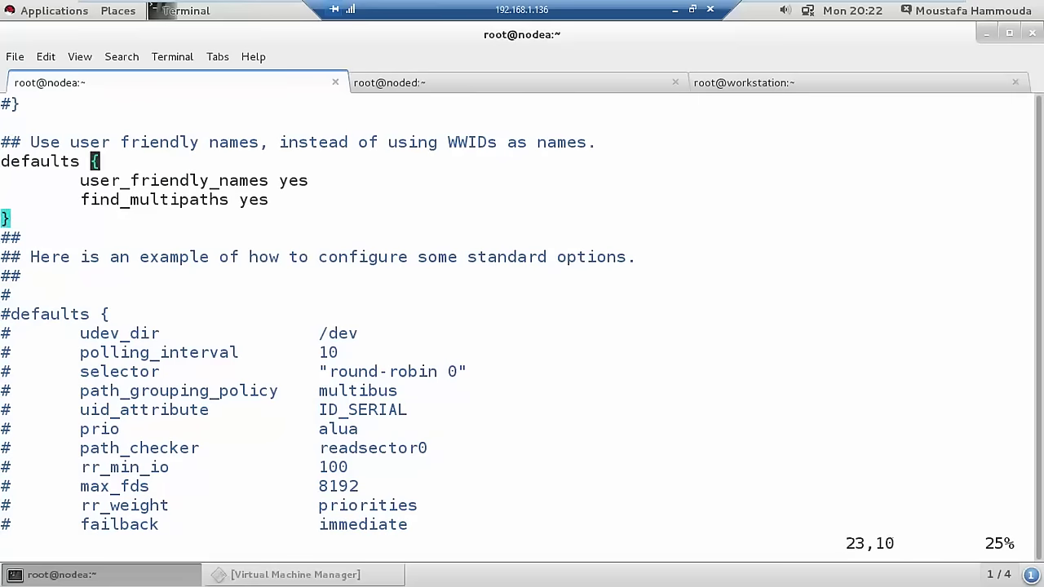
click(304, 142)
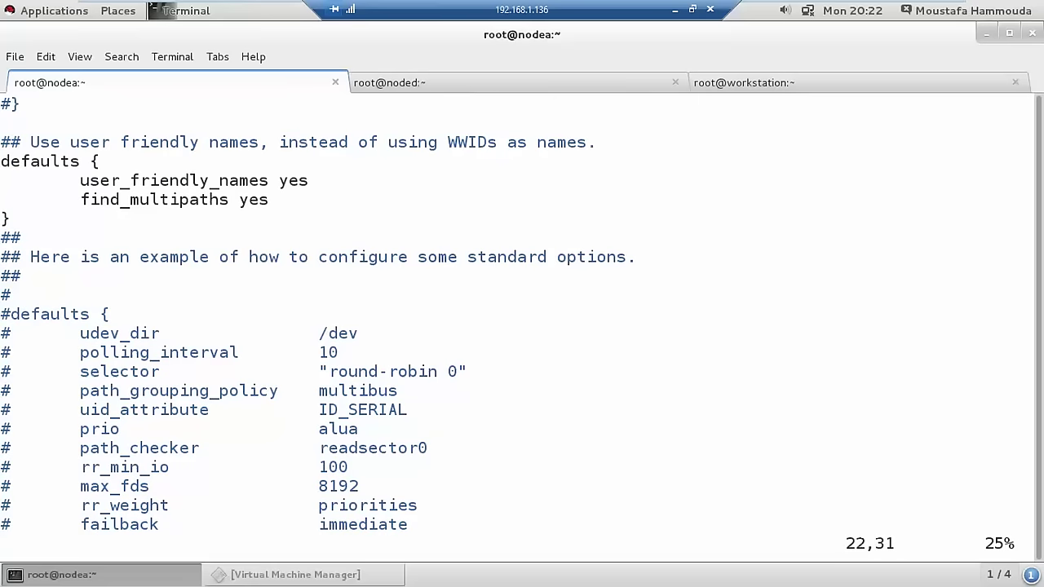
Examine the WWIDs mention in the comment above the active defaults block, and check the Adobe Connect meeting chat for attendees' answers
key(Right)
key(Right)
key(Right)
key(Right)
key(Right)
key(Right)
key(Right)
key(Right)
key(Right)
key(Right)
key(Right)
key(Right)
key(Right)
key(Right)
key(Right)
key(Right)
click(677, 12)
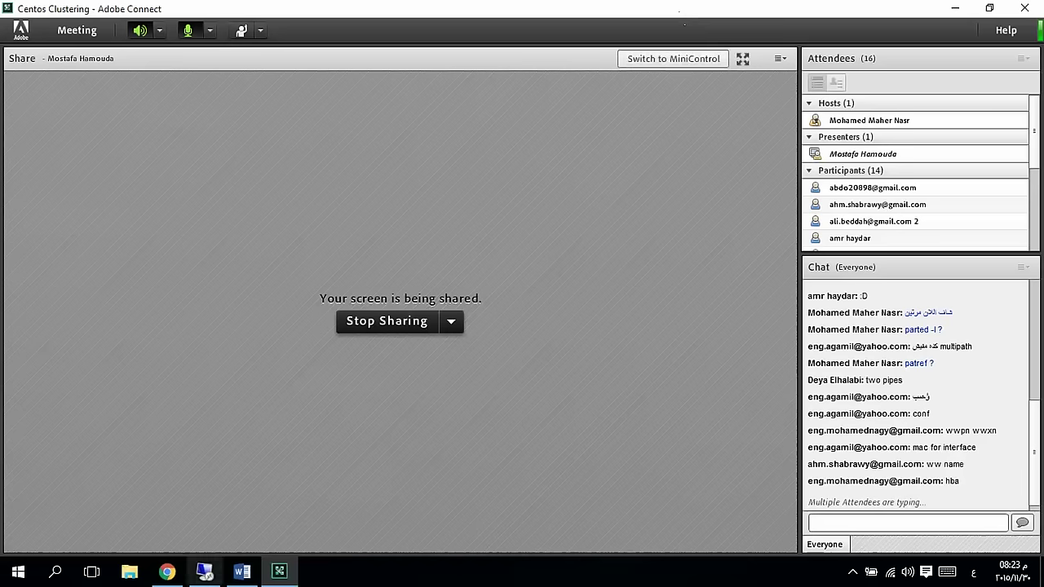
click(204, 571)
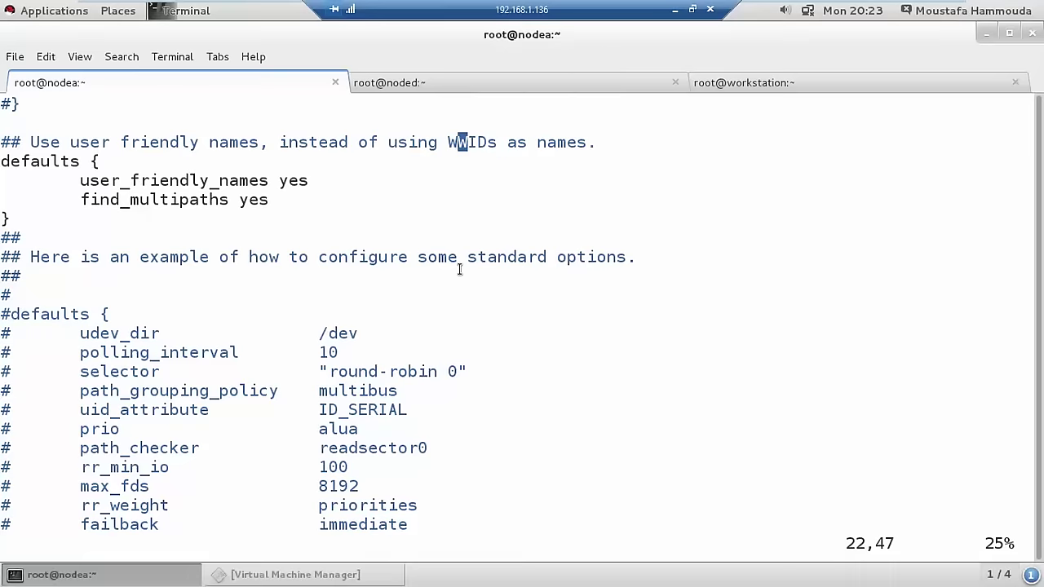
Look through the commented-out default options and the example blacklist section with its wwid and devnode lines
key(Down)
key(Down)
key(Down)
key(Down)
key(Down)
key(Down)
key(Down)
key(Down)
key(Down)
key(Down)
key(Down)
key(Down)
key(Down)
key(Down)
key(Down)
key(Down)
key(Down)
key(Down)
key(Down)
key(Down)
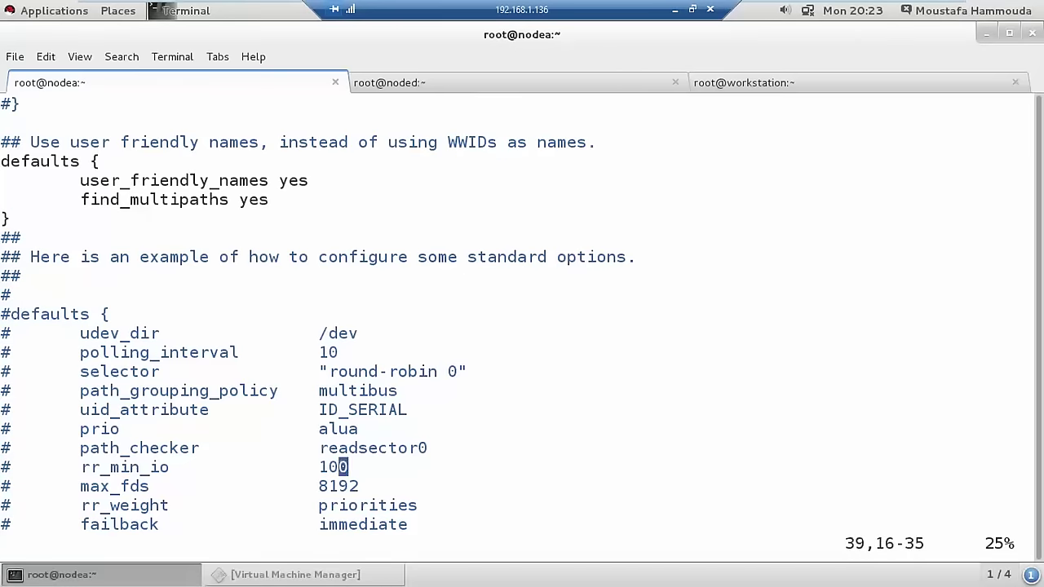
key(Down)
key(Down)
key(Down)
key(Down)
key(Down)
key(Down)
key(Down)
key(Down)
key(Down)
key(Down)
key(Down)
key(Down)
key(Down)
key(Down)
key(Down)
key(Down)
key(Down)
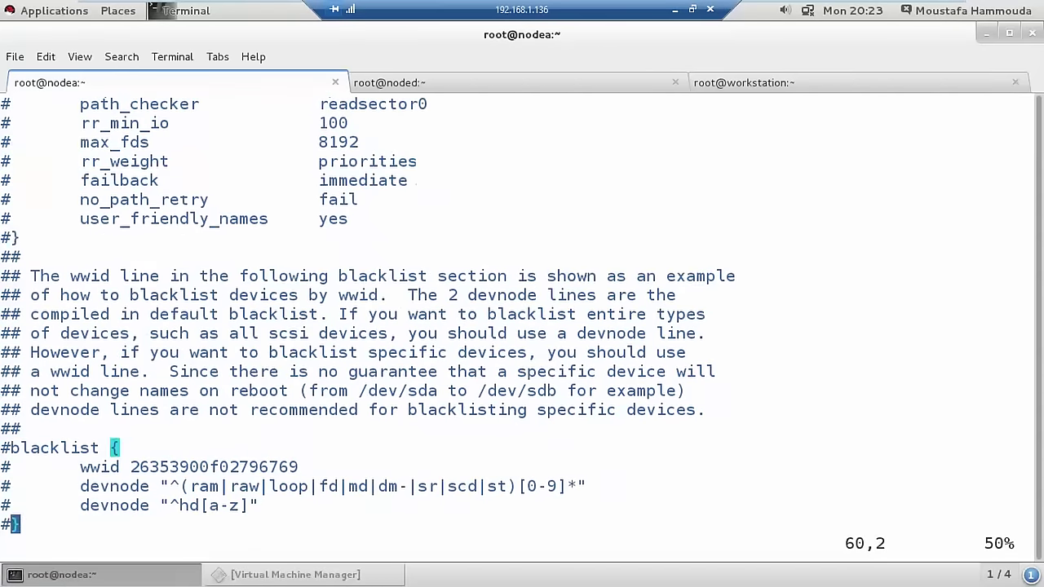
Look through the multipath and devices examples down to the active blacklist block at the end of the file
key(Down)
key(Down)
key(Down)
key(Down)
key(Down)
key(Down)
key(Down)
key(Down)
key(Down)
key(Down)
key(Down)
key(Down)
key(Down)
key(Down)
key(Down)
key(Down)
key(Down)
key(Down)
key(Down)
key(Down)
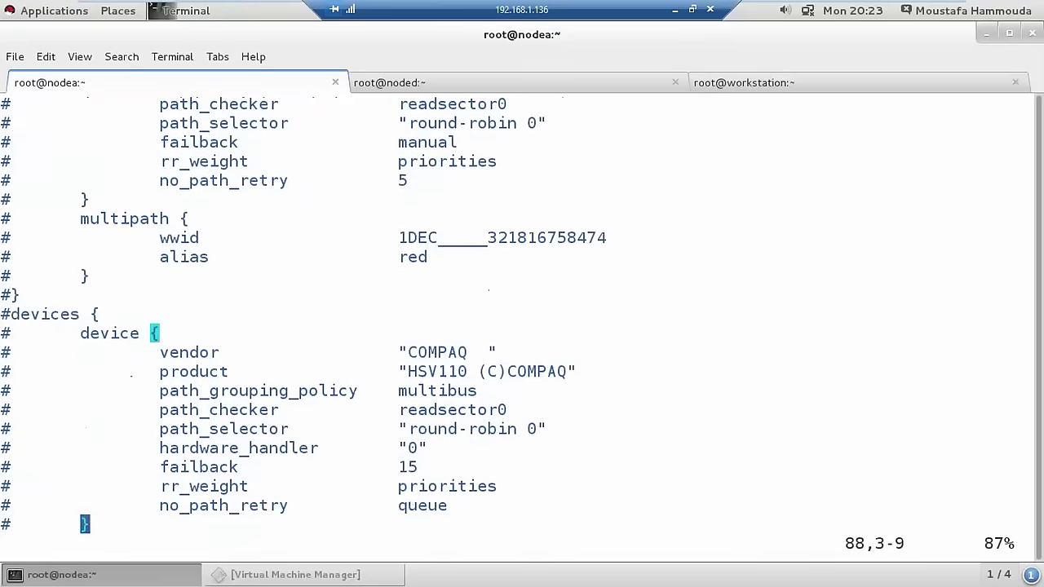
key(Up)
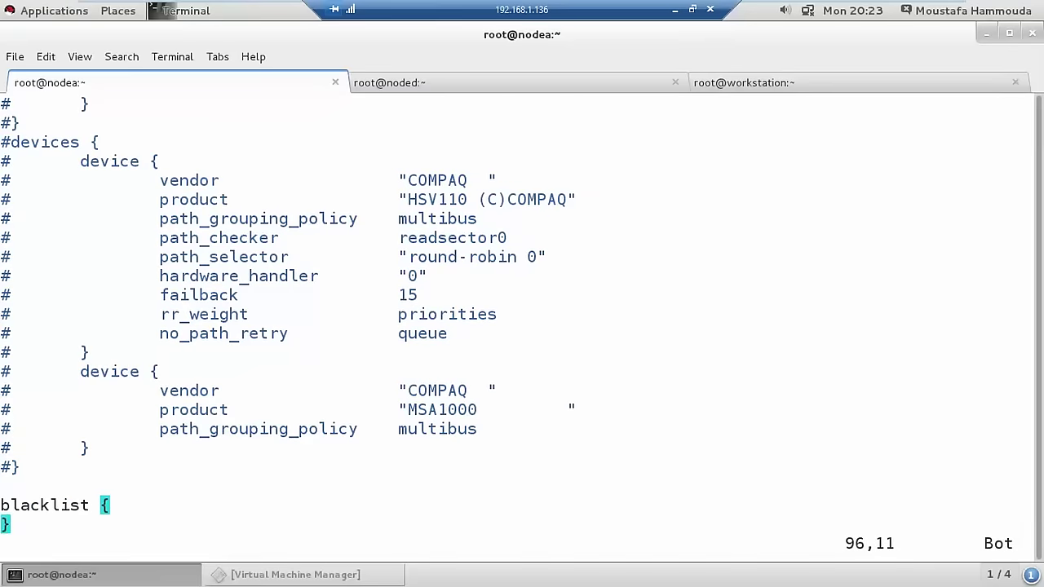
key(Up)
key(Up)
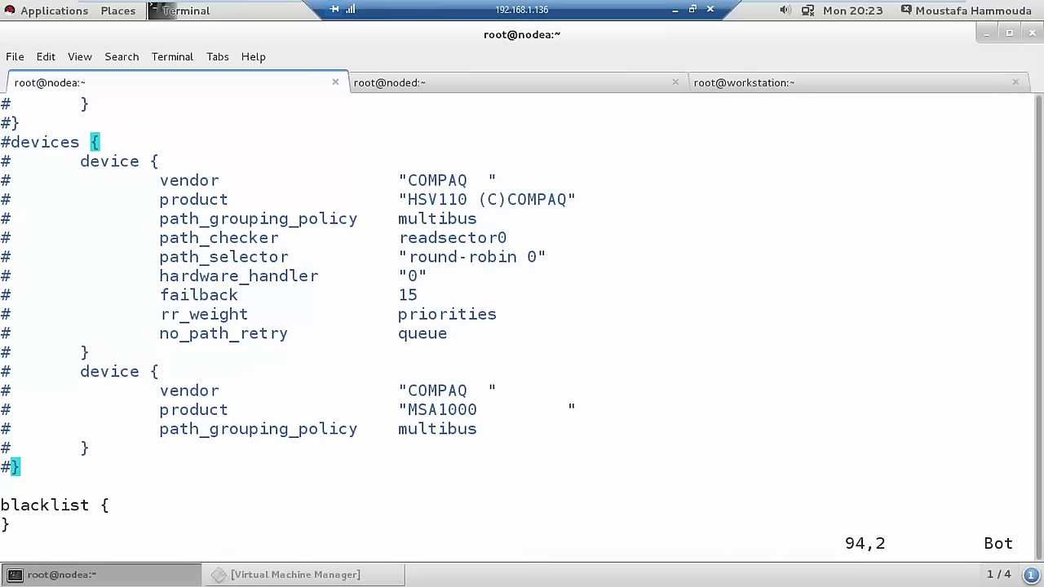
Quit vim without changing /etc/multipath.conf and return to nodea's shell
text(:q)
key(Return)
key(Return)
key(Return)
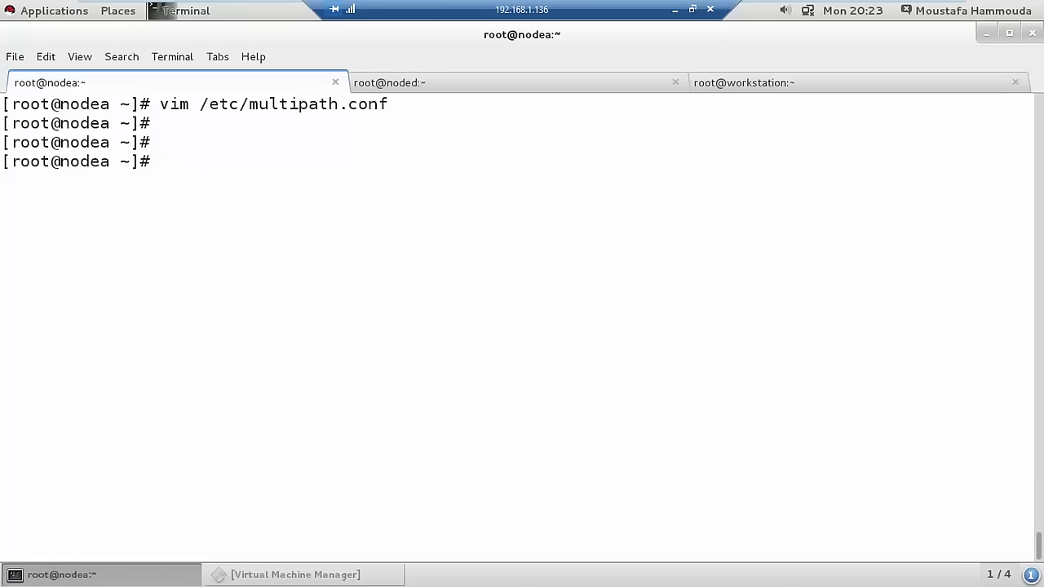
List all disks and partitions on nodea with fdisk -l and compare /dev/vda, /dev/sda and /dev/sdb
text(fdisk -l)
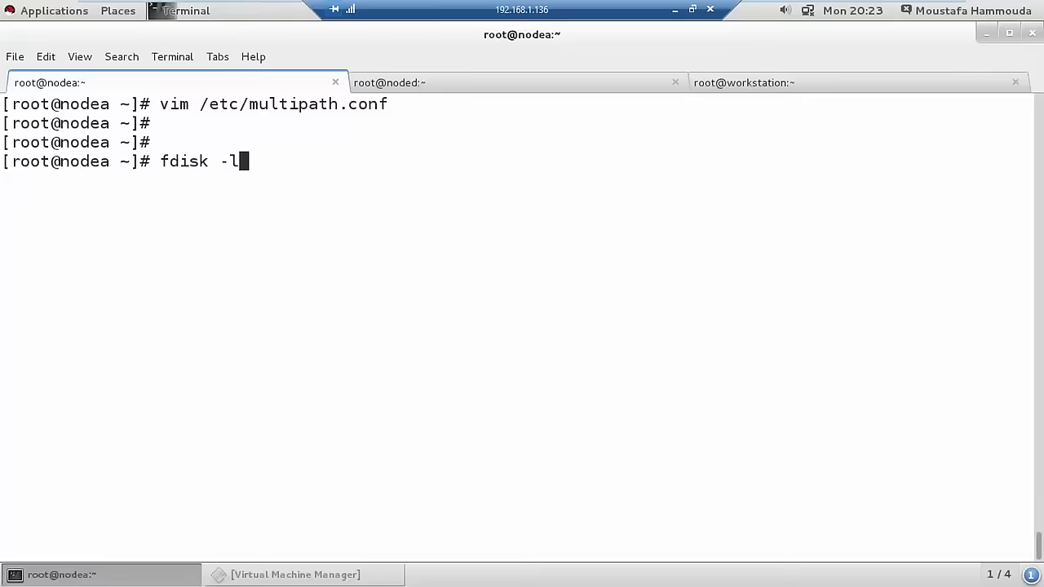
key(Return)
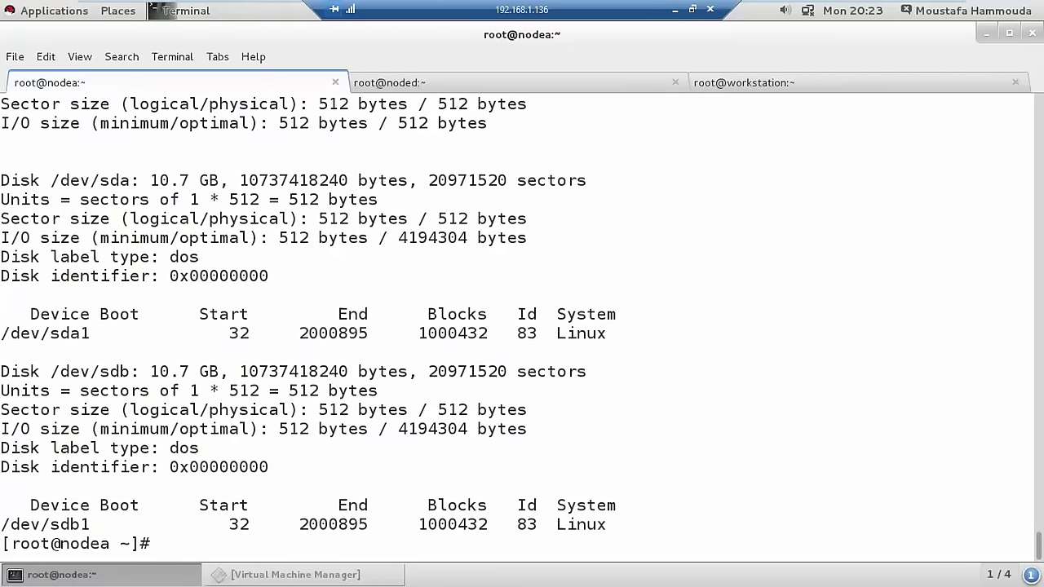
scroll(462, 219, up, 2)
scroll(462, 218, up, 3)
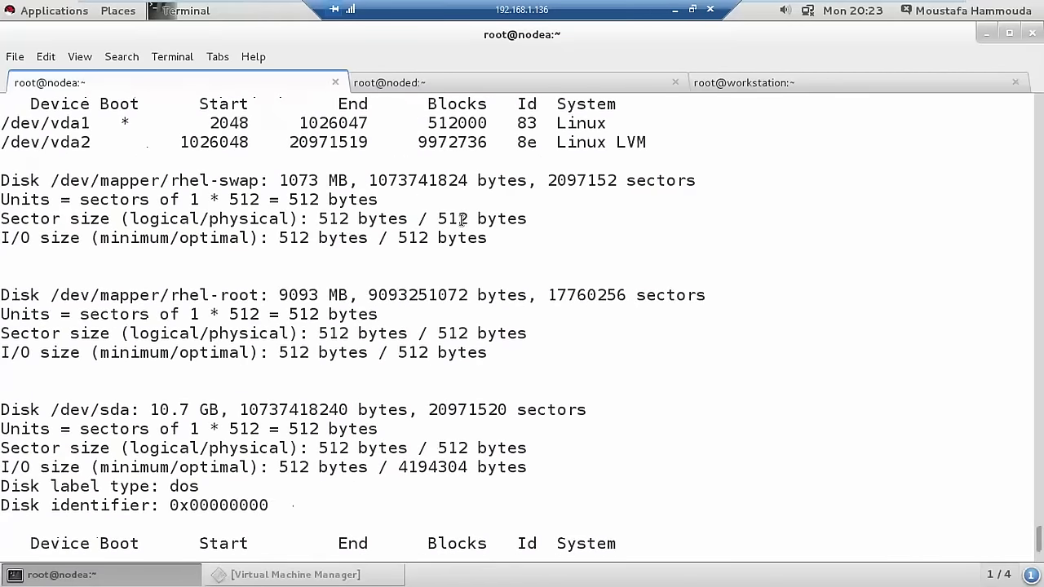
scroll(461, 220, up, 3)
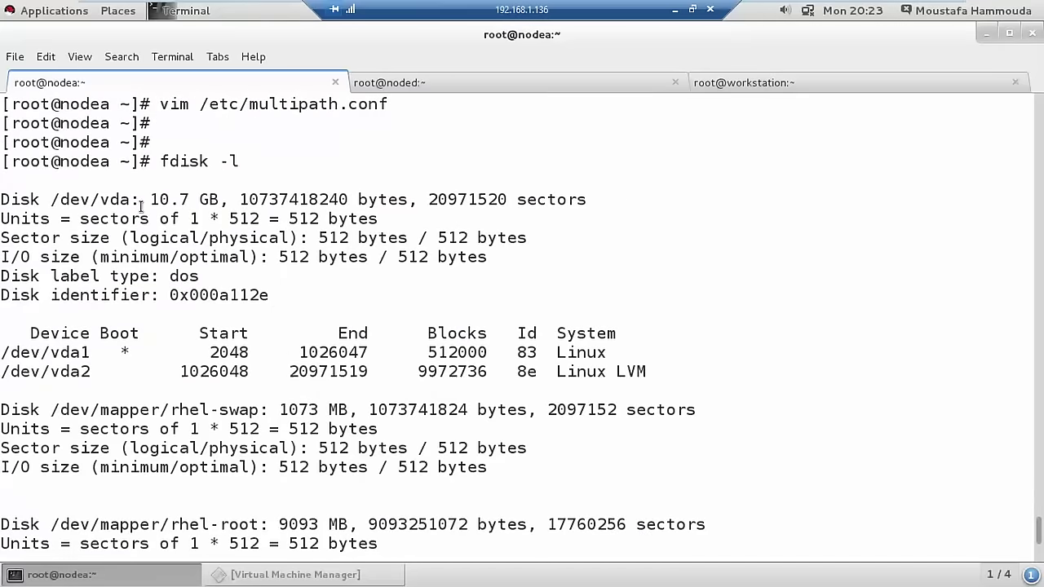
scroll(141, 207, down, 5)
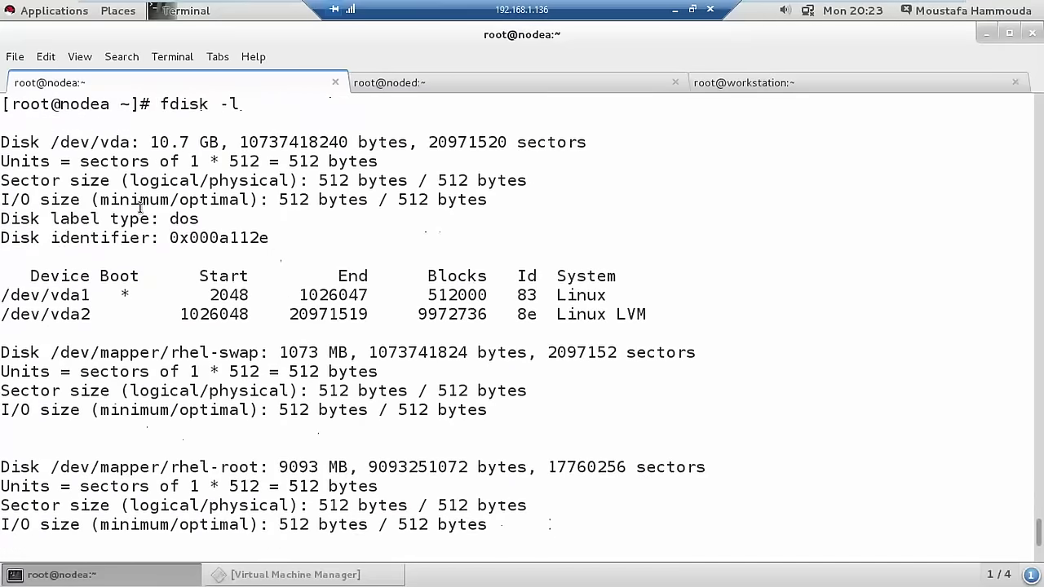
scroll(140, 206, down, 3)
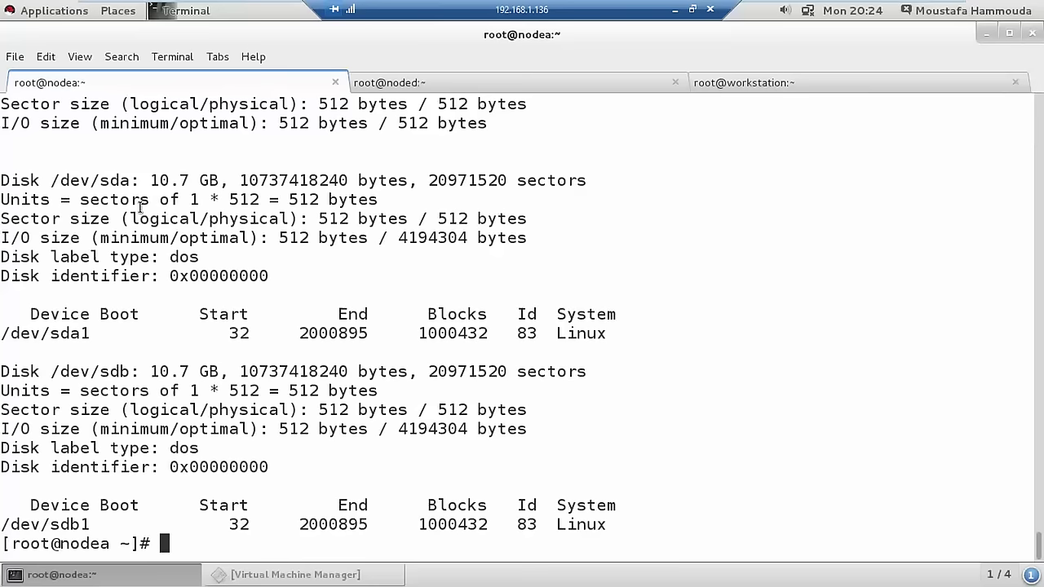
Check the attendees' messages in the Adobe Connect meeting chat, then return to nodea's terminal and clear it
click(675, 9)
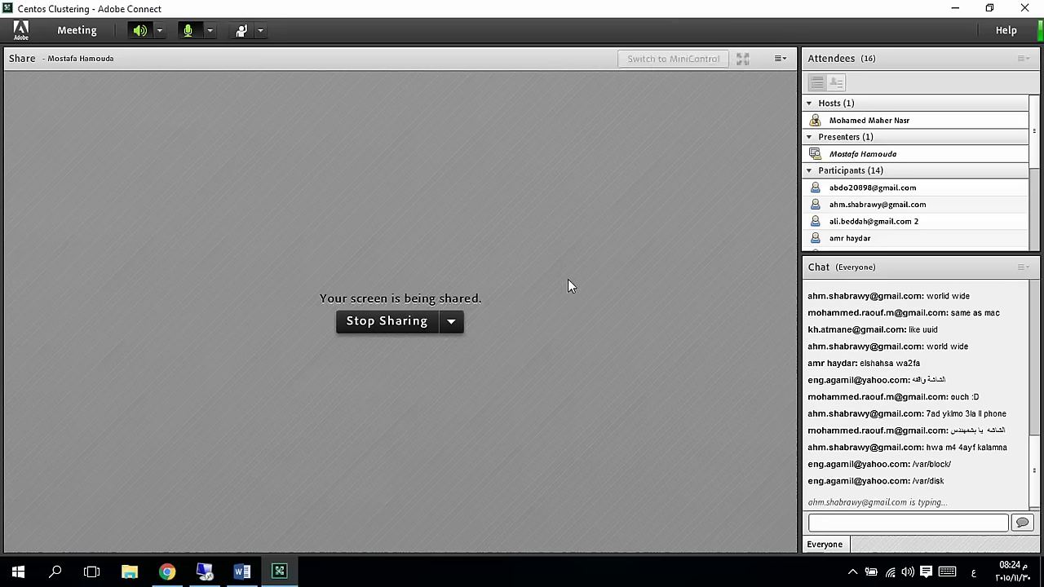
click(204, 574)
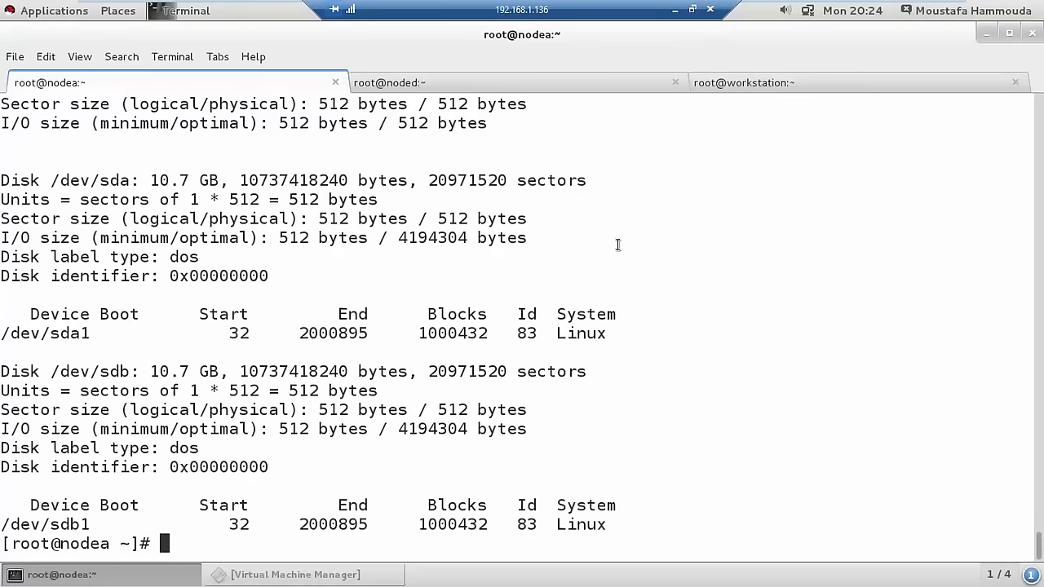
key(ctrl+l)
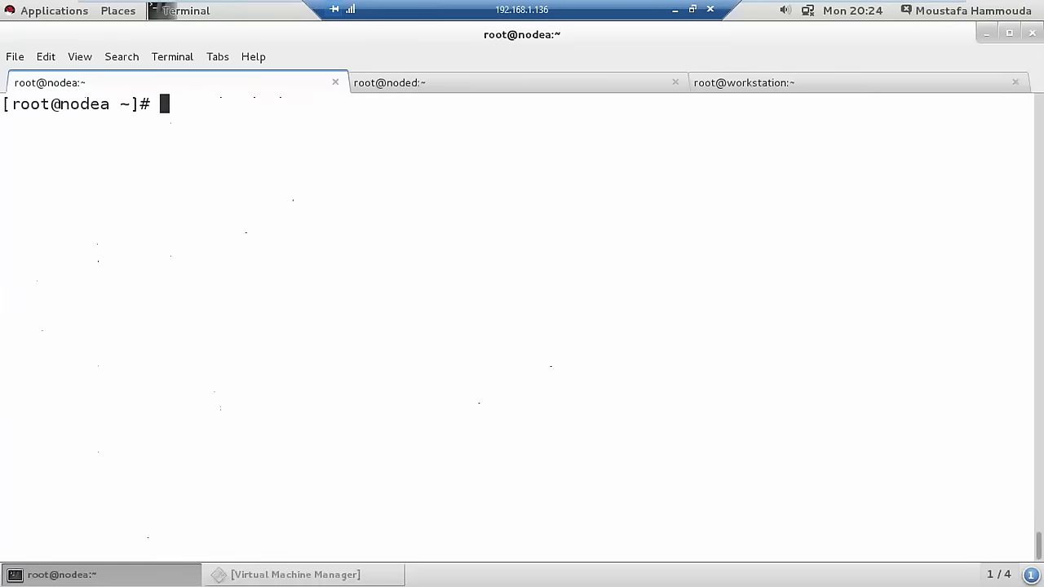
Enter the path /usr/lib/udev/ at nodea's prompt and list the helper programs it contains
text(/usr/lib)
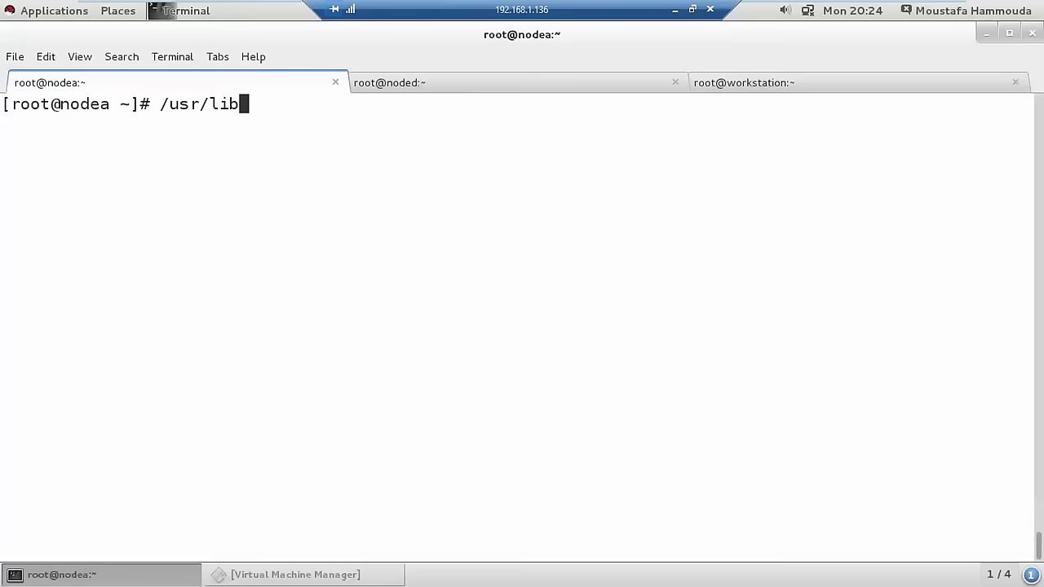
text(/usd)
key(BackSpace)
key(BackSpace)
text(d)
key(Tab)
key(Tab)
key(Tab)
key(Tab)
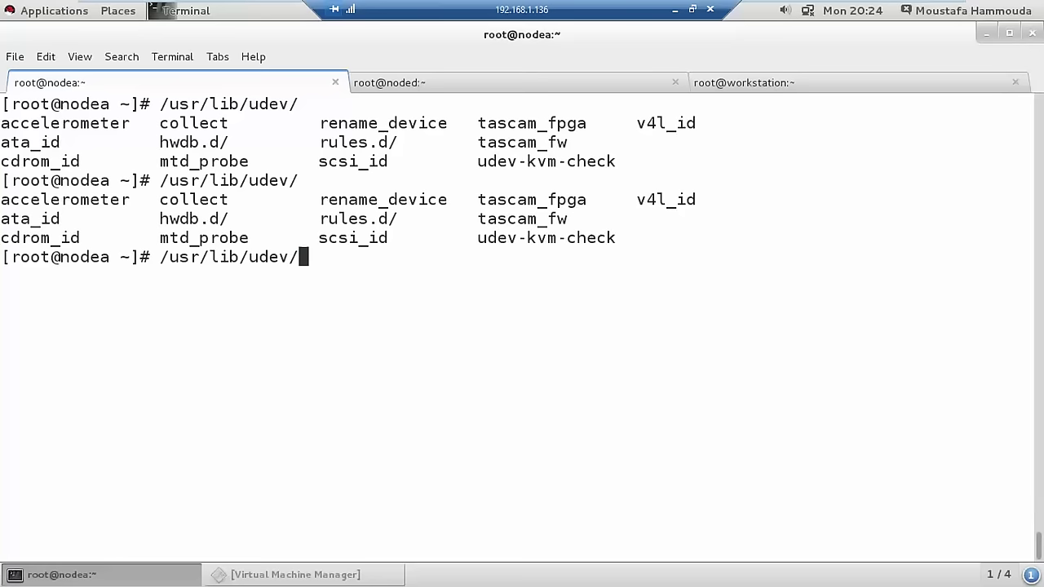
Display the usage help of /usr/lib/udev/scsi_id with the --help option
text(s)
key(Tab)
key(ctrl+l)
key(Tab)
key(Tab)
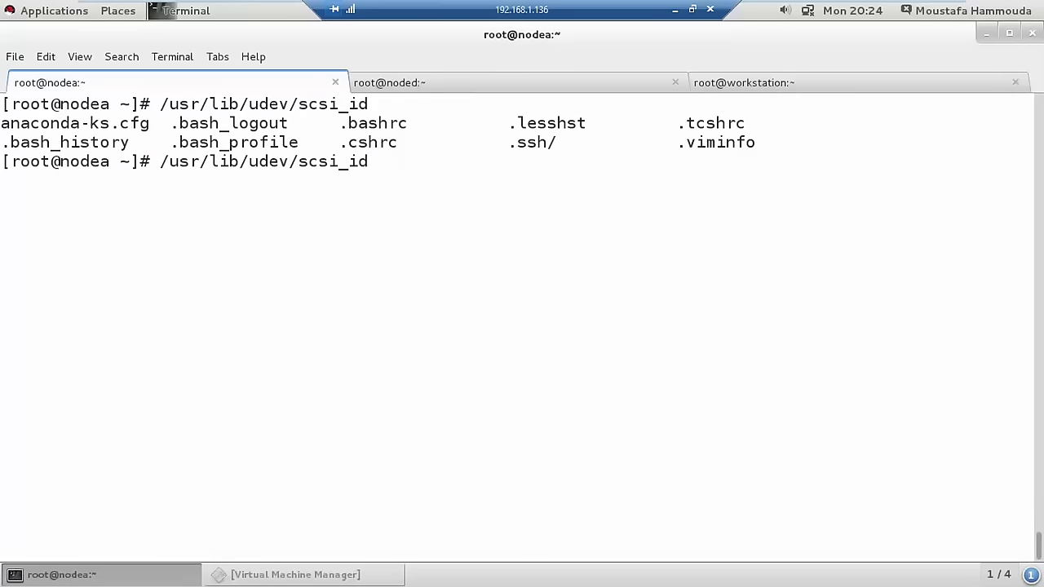
key(ctrl+l)
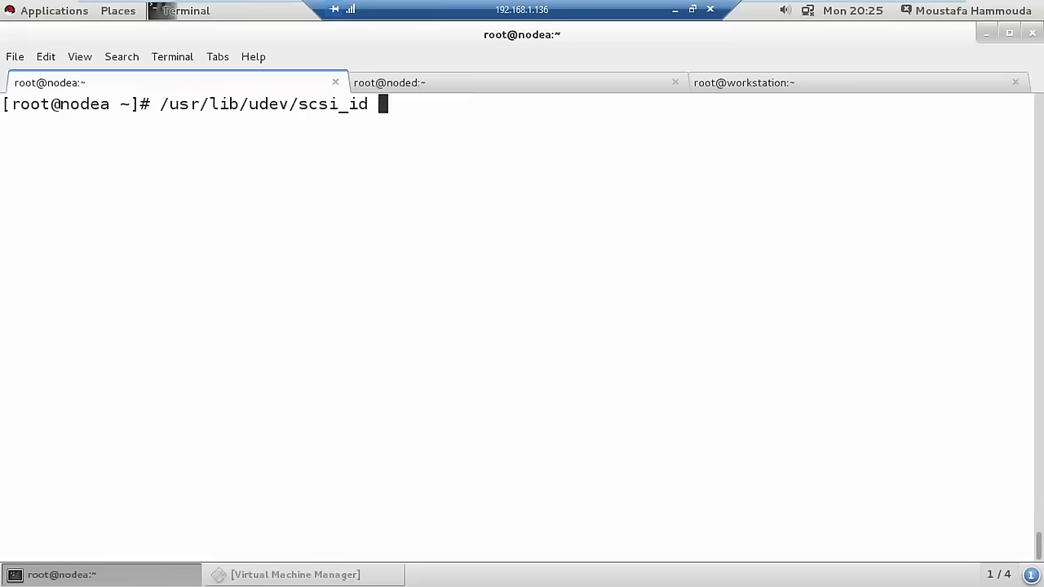
text(--help)
key(Return)
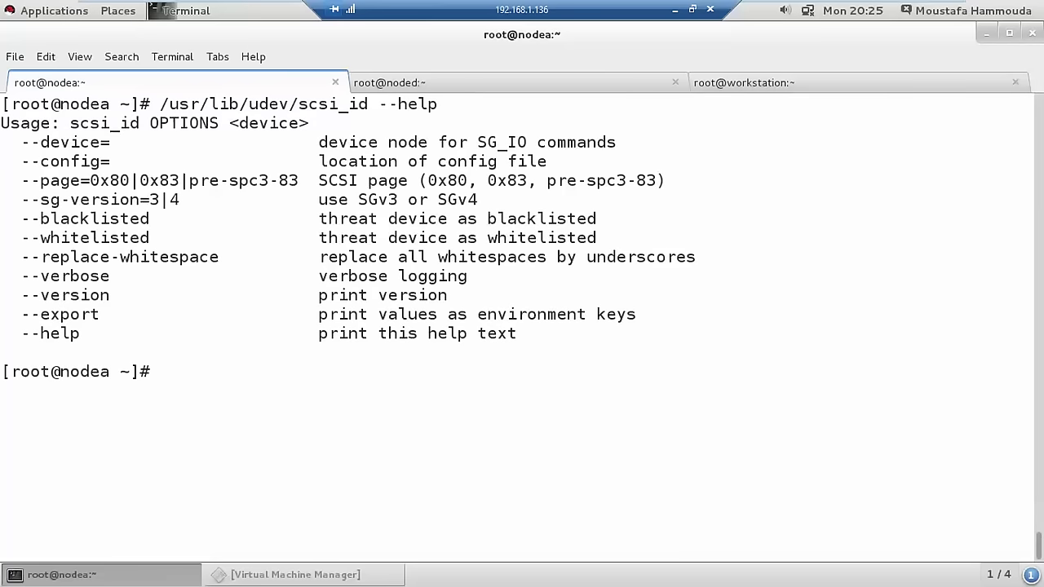
Try to query the SCSI identifier by running /usr/lib/udev/scsi_id with --device=/dev/sda
key(Up)
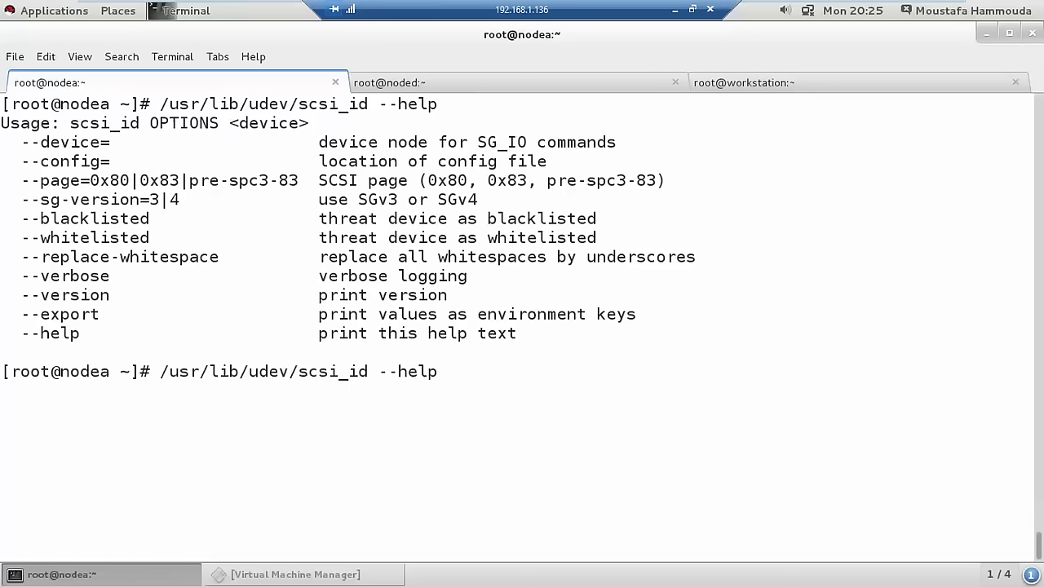
key(BackSpace)
key(BackSpace)
key(BackSpace)
key(BackSpace)
text(device=/dev/)
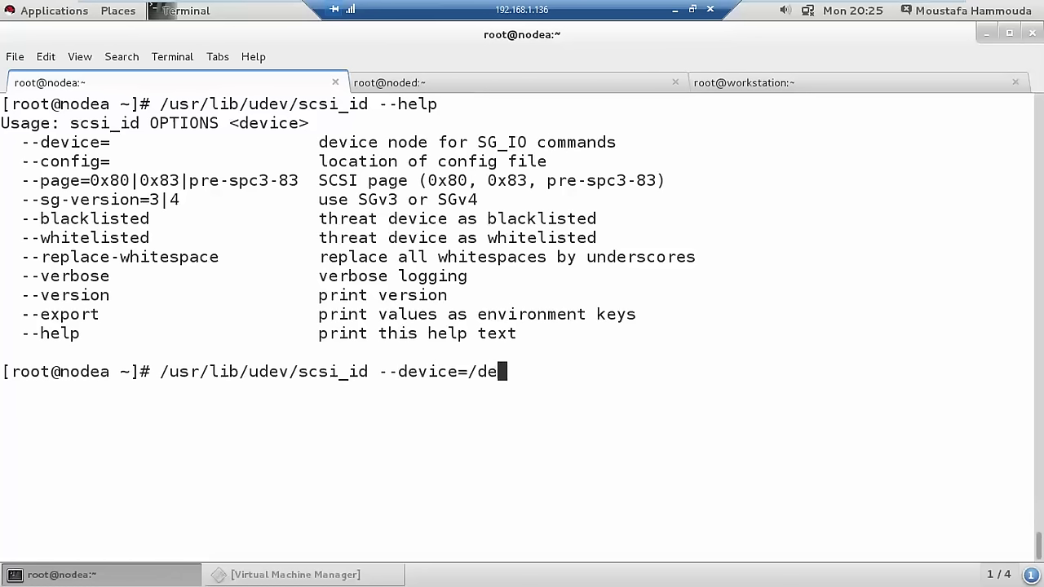
text(a)
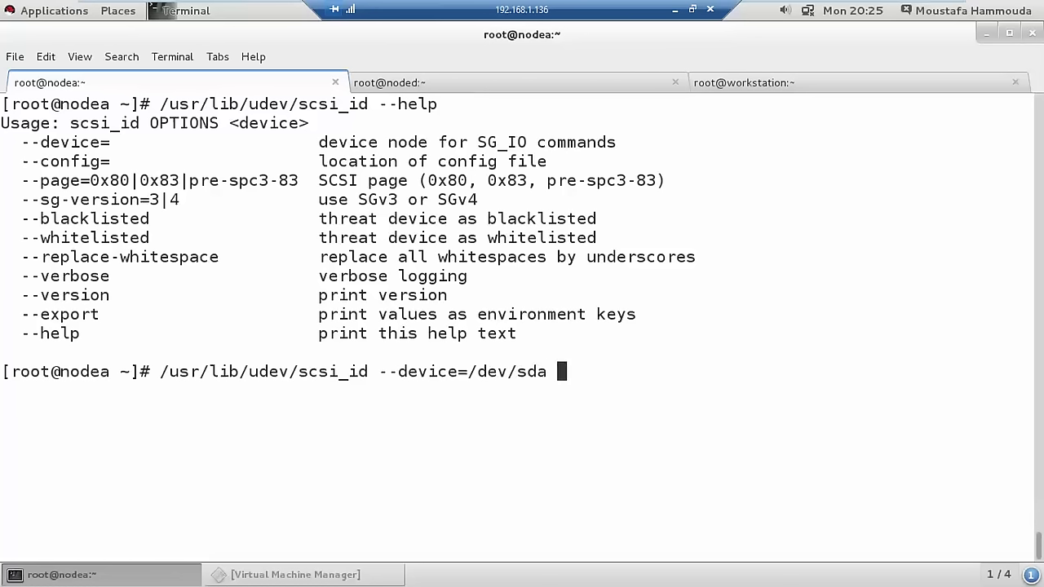
key(Return)
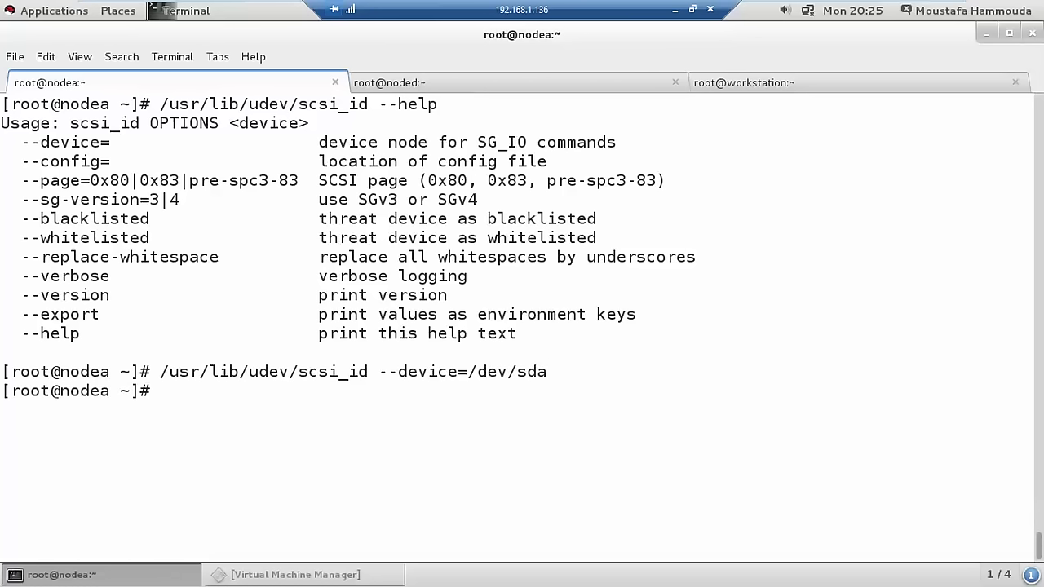
key(Return)
key(Return)
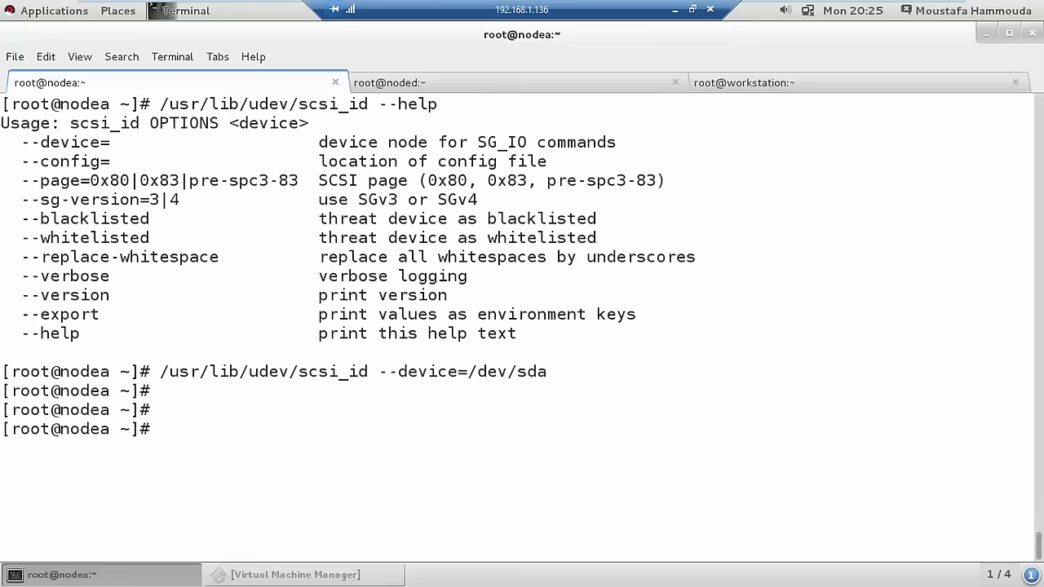
Try to open the manual page for scsi_id
key(Up)
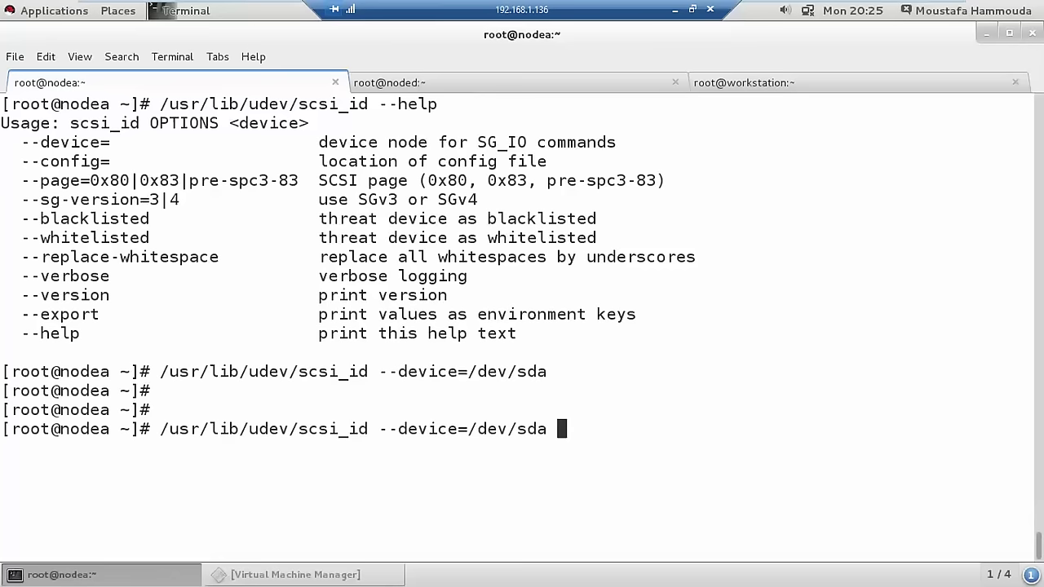
key(Down)
text(man )
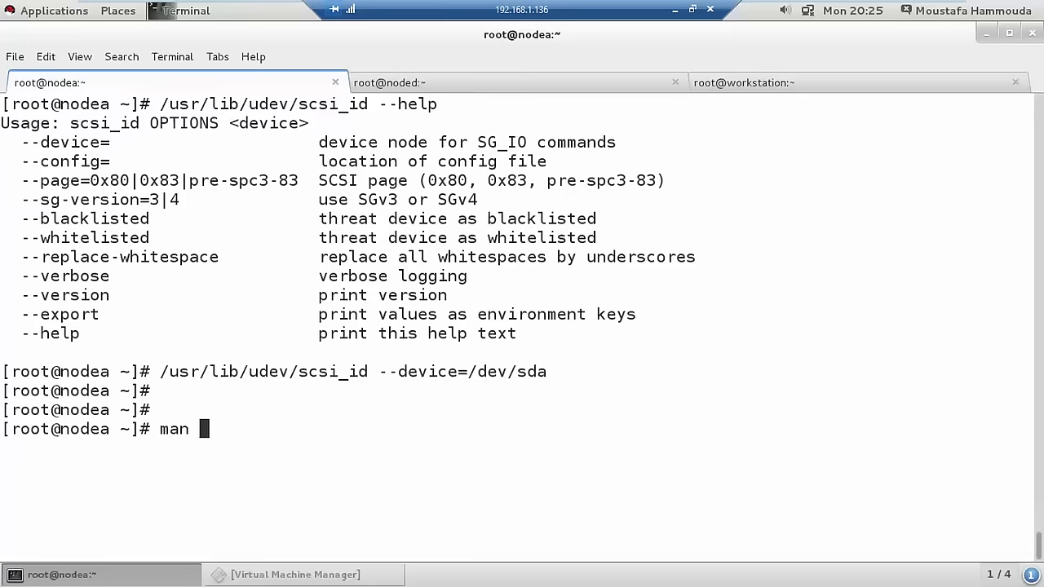
text(scsi_id)
key(Return)
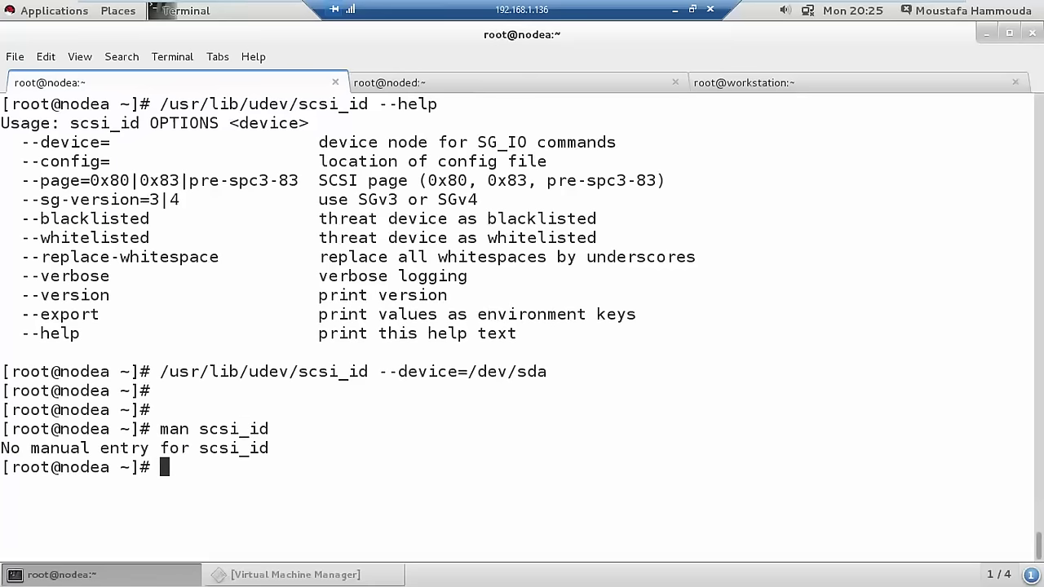
Query the WWID of the first iSCSI disk by running /usr/lib/udev/scsi_id -g -u /dev/sda on a cleared screen
text(scsi_i)
key(Up)
key(Up)
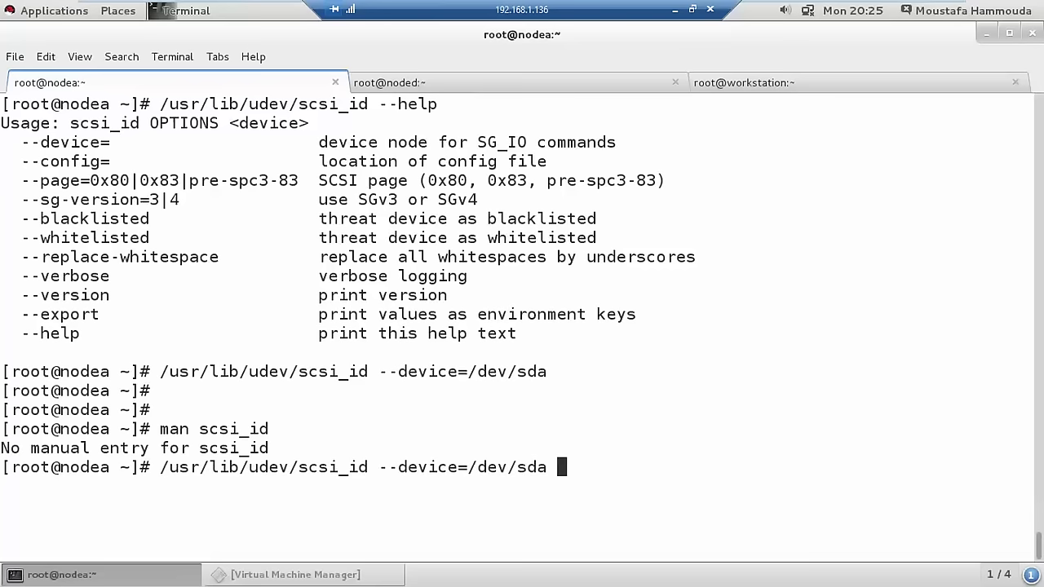
key(BackSpace)
key(BackSpace)
key(BackSpace)
key(BackSpace)
key(BackSpace)
key(BackSpace)
key(BackSpace)
key(BackSpace)
key(BackSpace)
key(BackSpace)
key(BackSpace)
key(BackSpace)
key(BackSpace)
key(BackSpace)
key(BackSpace)
key(BackSpace)
key(BackSpace)
key(BackSpace)
key(BackSpace)
key(BackSpace)
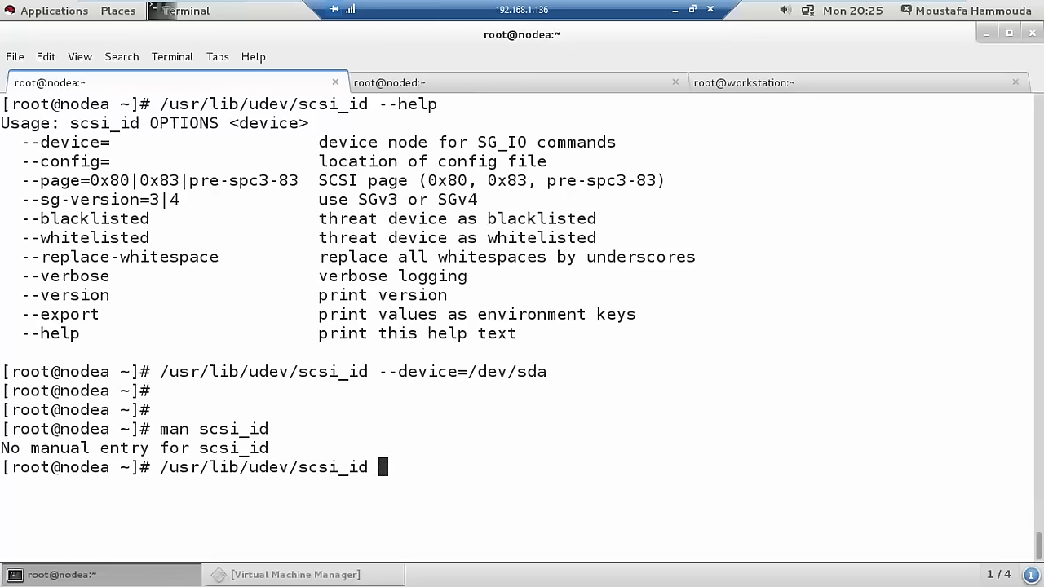
text(d -g -u)
text(/)
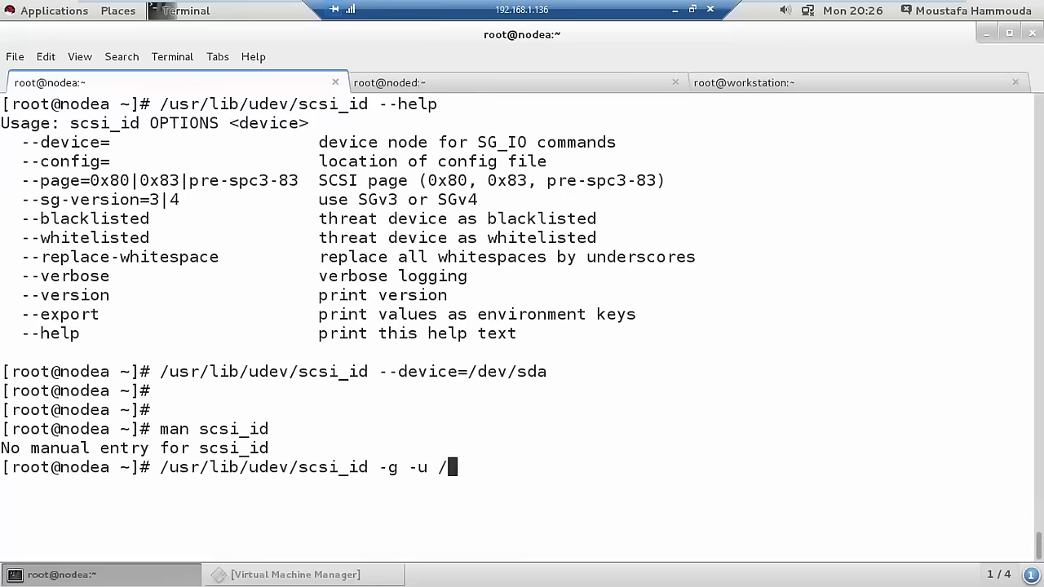
text(dev/sd)
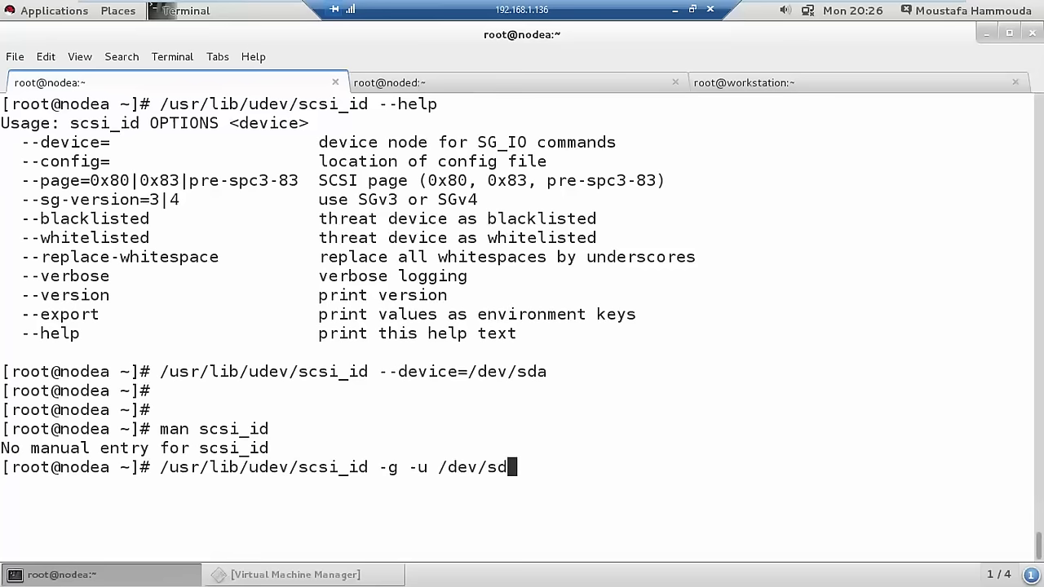
key(Tab)
key(Tab)
key(ctrl+l)
key(Return)
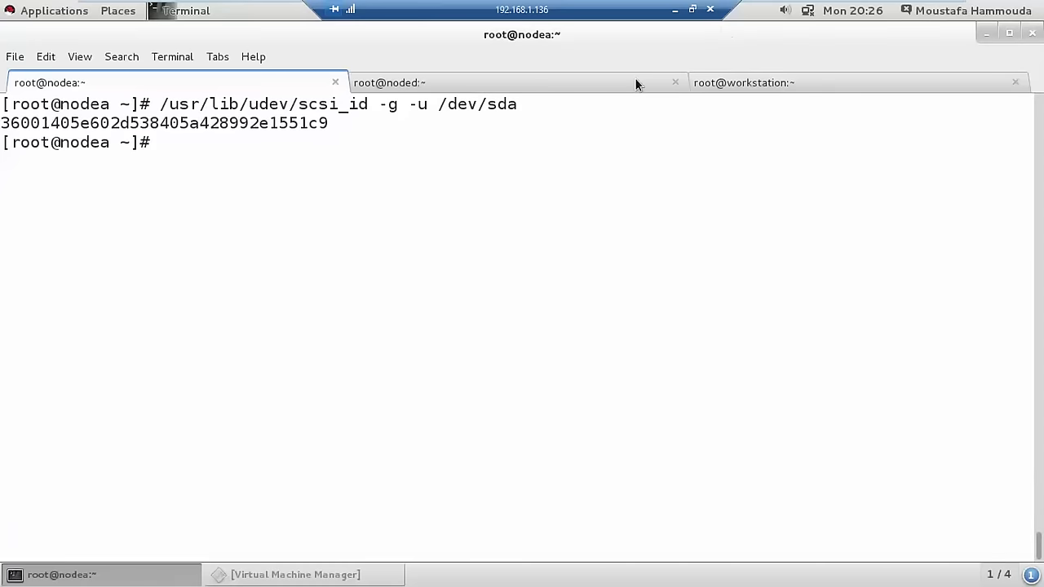
Check the Adobe Connect meeting, return to the remote terminal and query the WWID of /dev/sdb with /usr/lib/udev/scsi_id -g -u
click(673, 11)
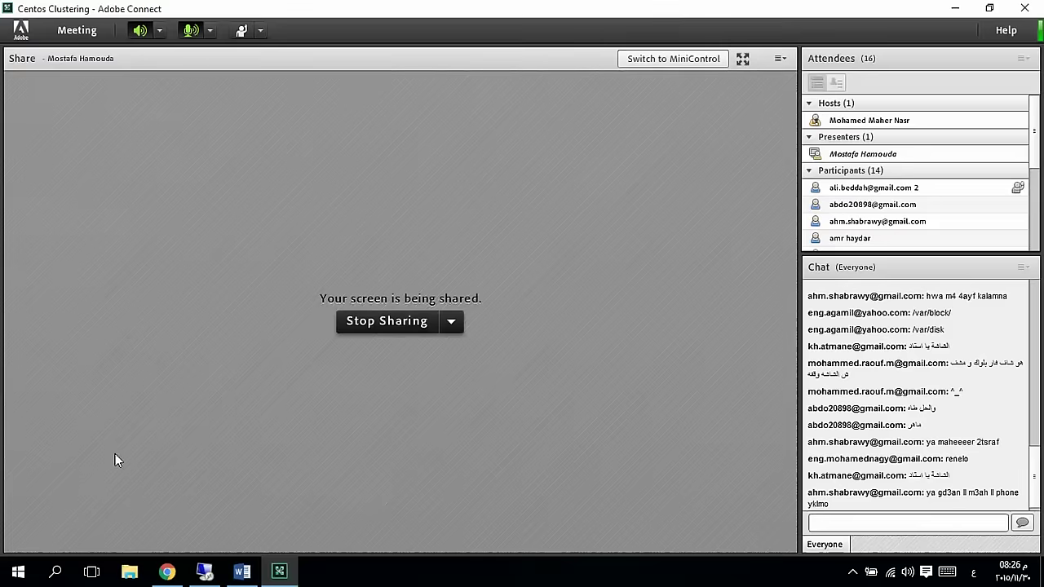
click(205, 571)
key(Up)
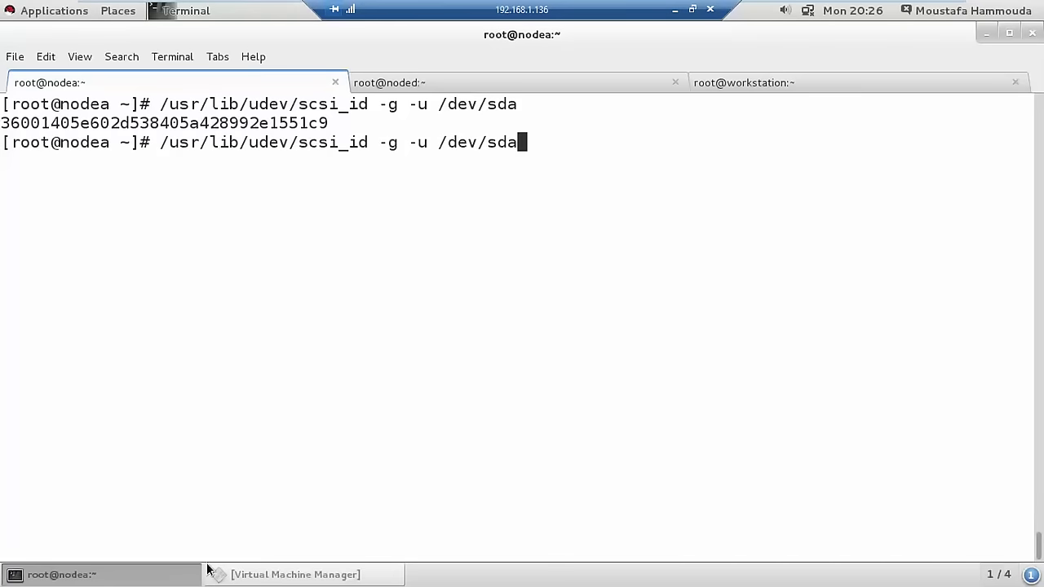
key(BackSpace)
text(b)
key(Return)
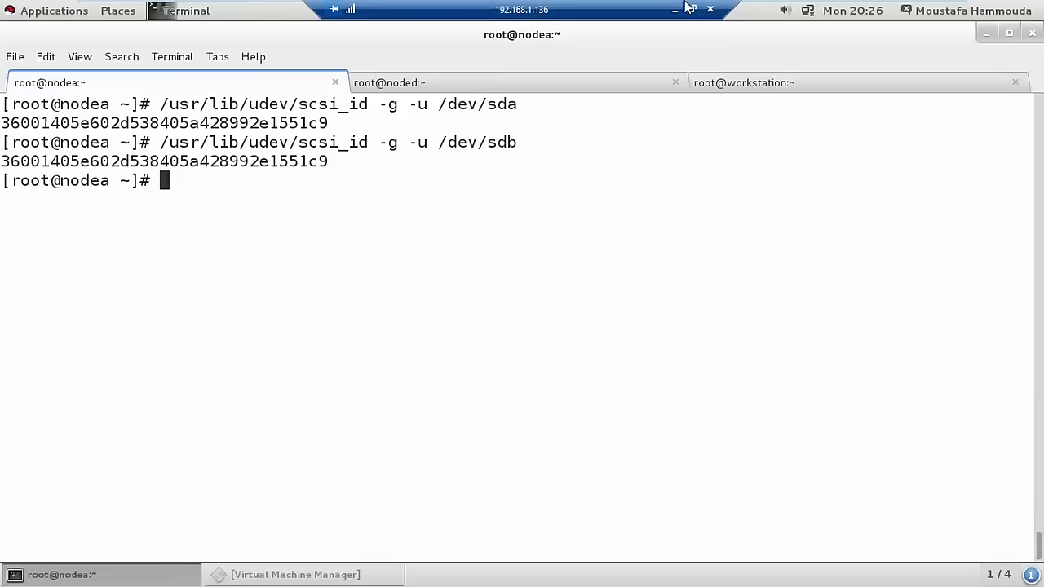
Query the SCSI identifier of the local disk by running /usr/lib/udev/scsi_id -g -u /dev/vda
key(Up)
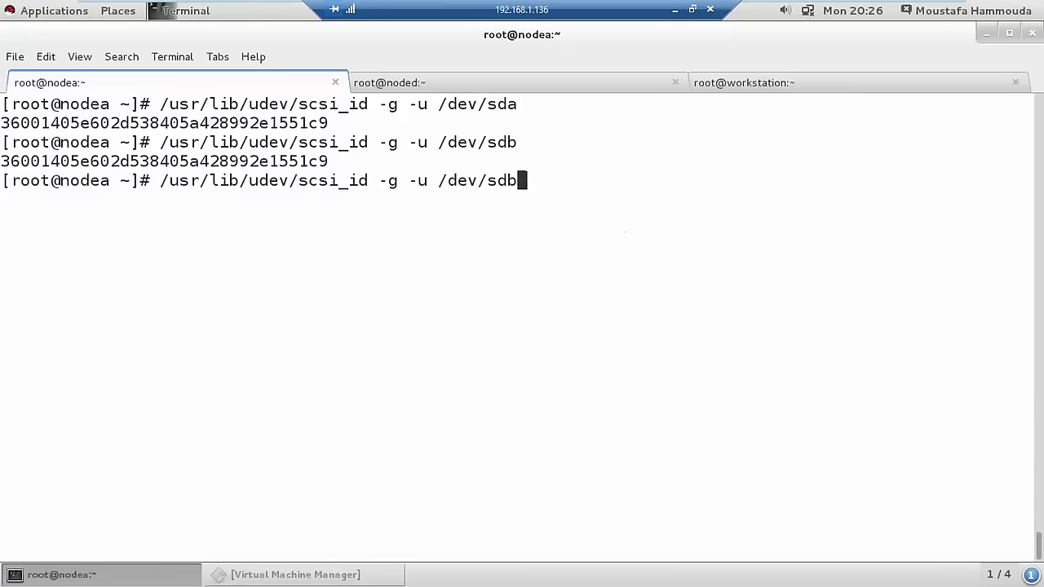
key(BackSpace)
key(BackSpace)
key(BackSpace)
text(vda)
key(Return)
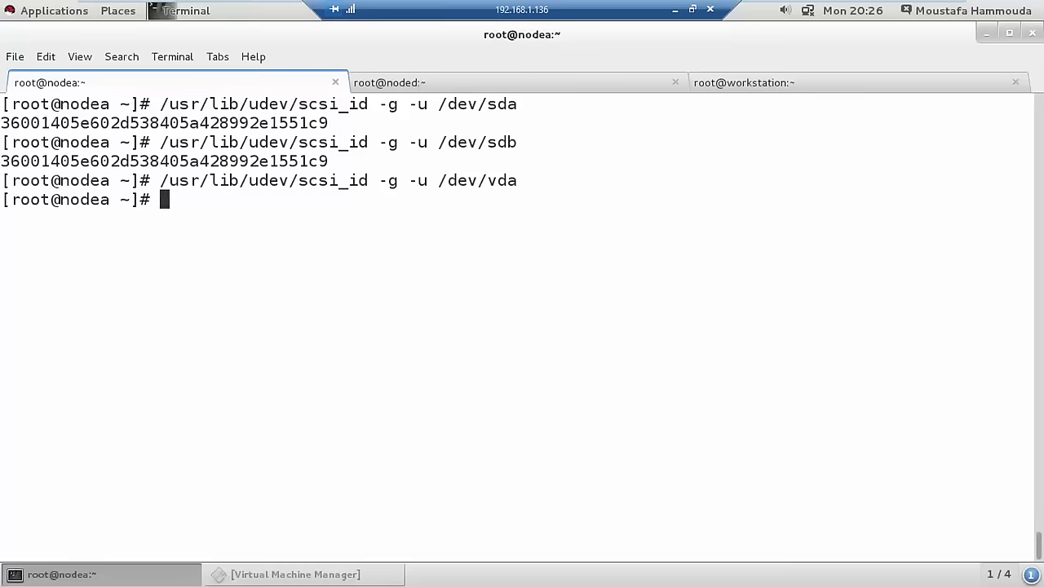
List all disks and partitions with fdisk -l and look through the vda, sda and sdb entries
text(fdisk -l)
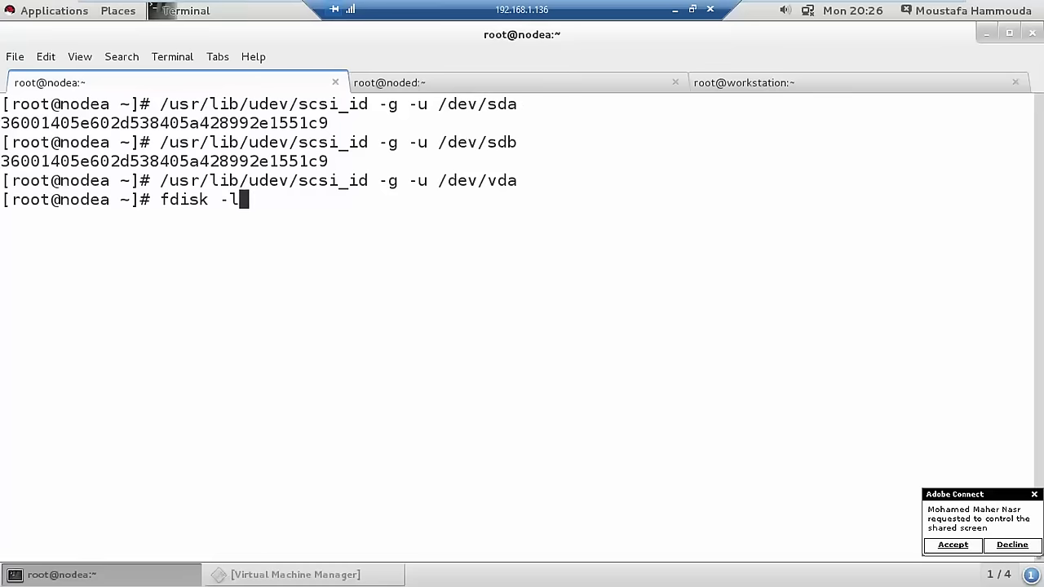
key(Return)
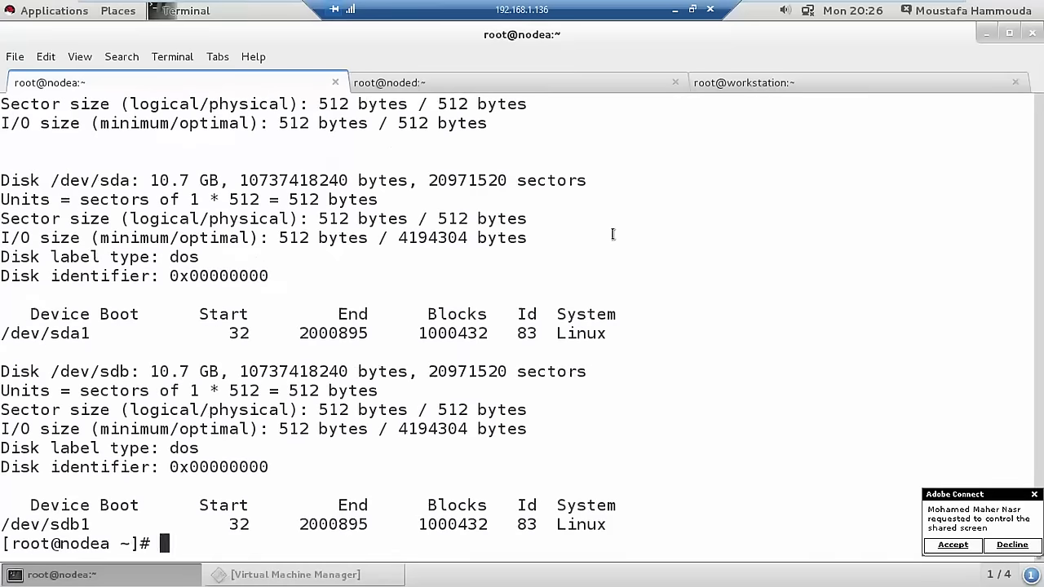
scroll(612, 233, up, 5)
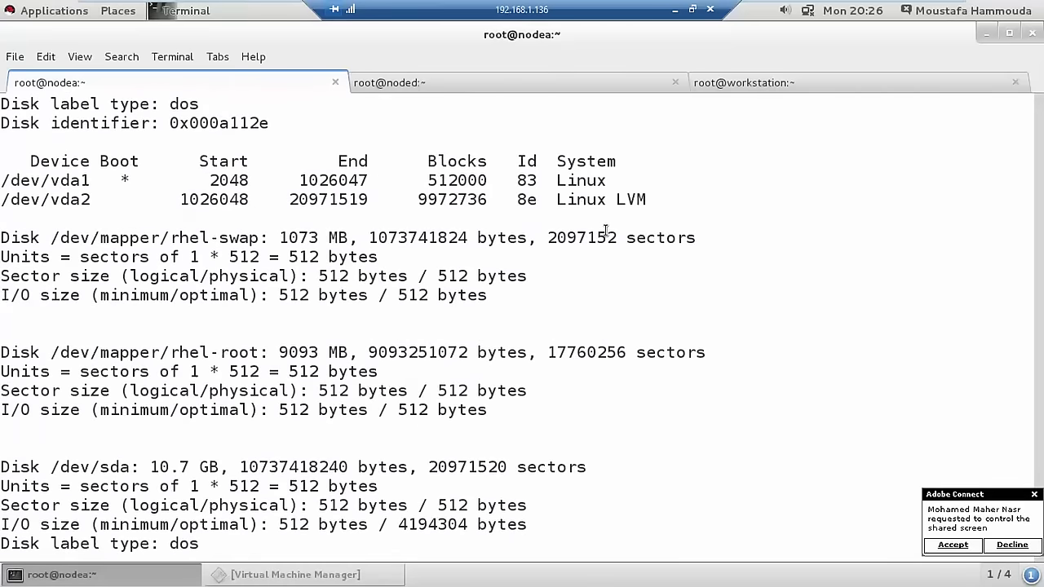
scroll(606, 232, up, 1)
scroll(606, 232, down, 6)
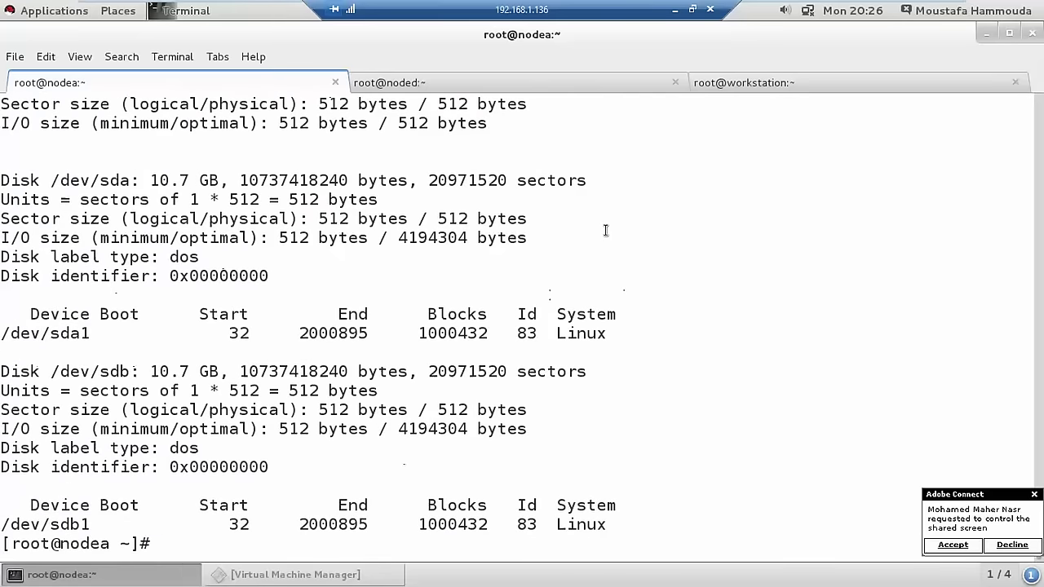
Clear the screen and rerun the scsi_id -g -u query for /dev/vda
key(ctrl+l)
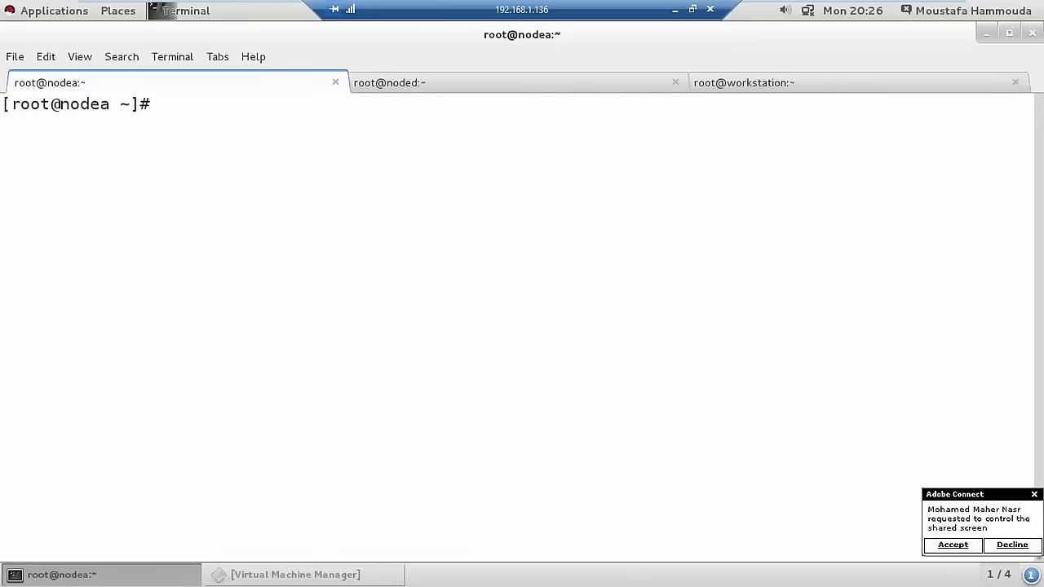
key(Up)
key(Up)
key(Return)
key(Return)
key(Return)
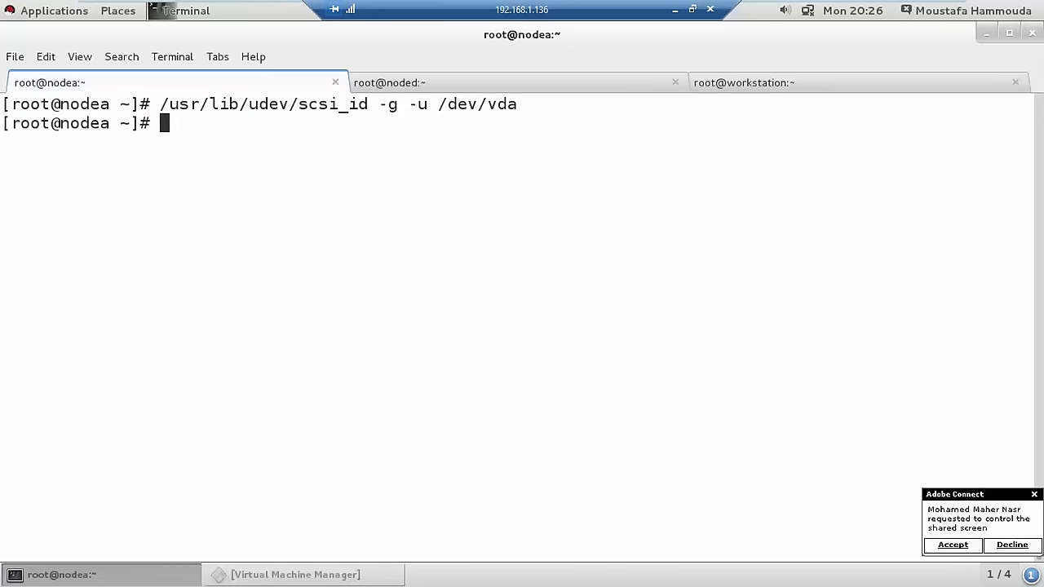
Rerun /usr/lib/udev/scsi_id -g -u against /dev/sdb to show its WWID again
key(Up)
key(Up)
key(Down)
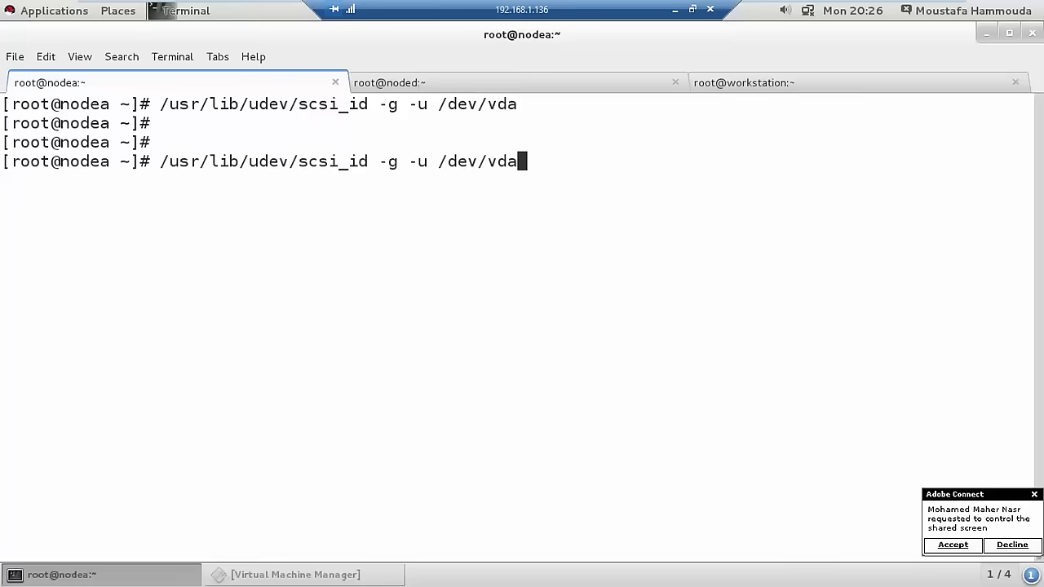
key(BackSpace)
key(BackSpace)
key(BackSpace)
text(sdb)
key(Return)
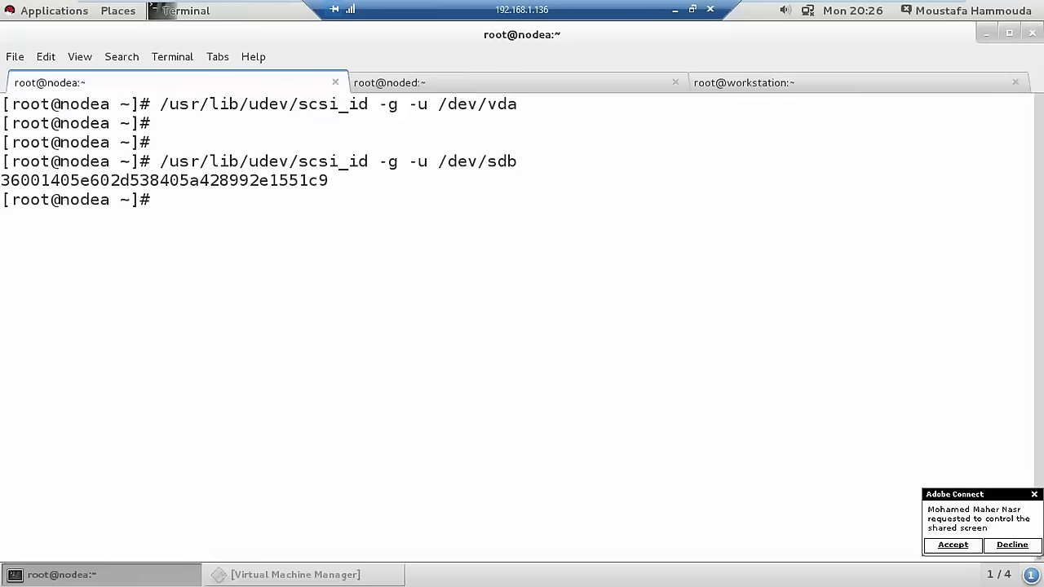
Run the same scsi_id query on /dev/sda to compare its WWID with that of /dev/sdb
key(Up)
key(BackSpace)
text(a)
key(Return)
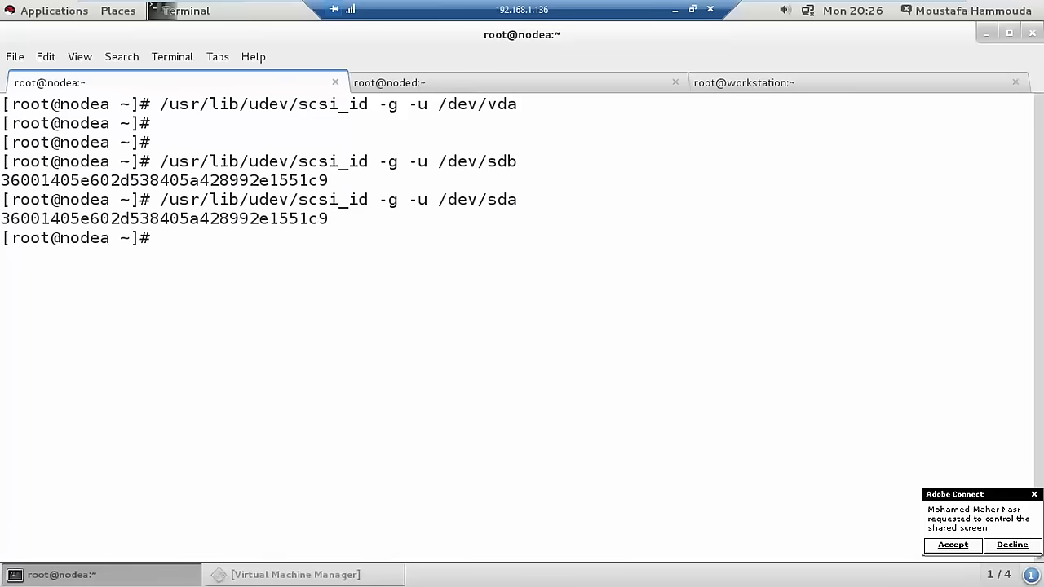
Decline the attendee's screen control request in Adobe Connect and return to the remote terminal
click(674, 8)
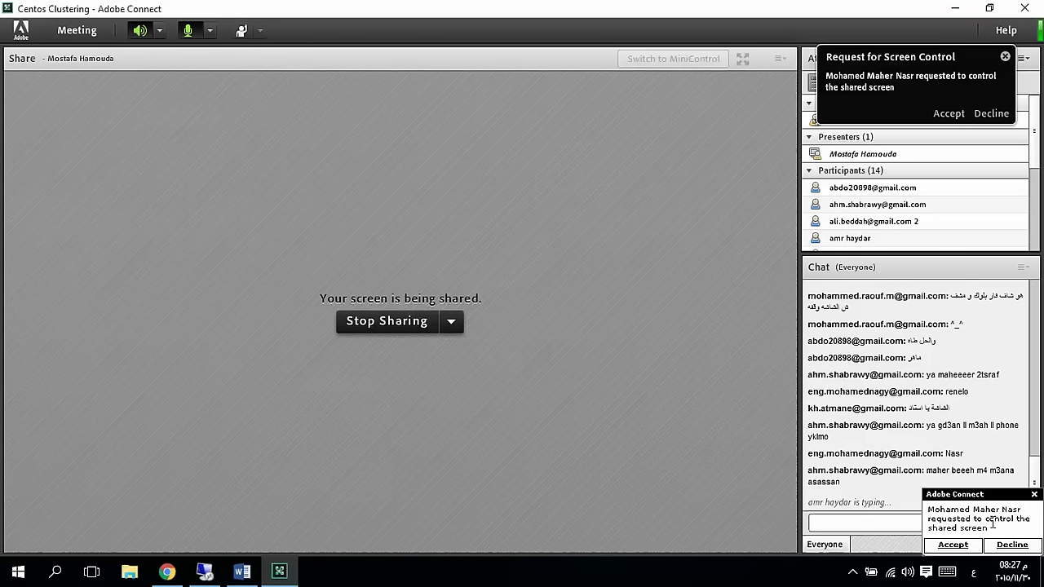
click(1010, 545)
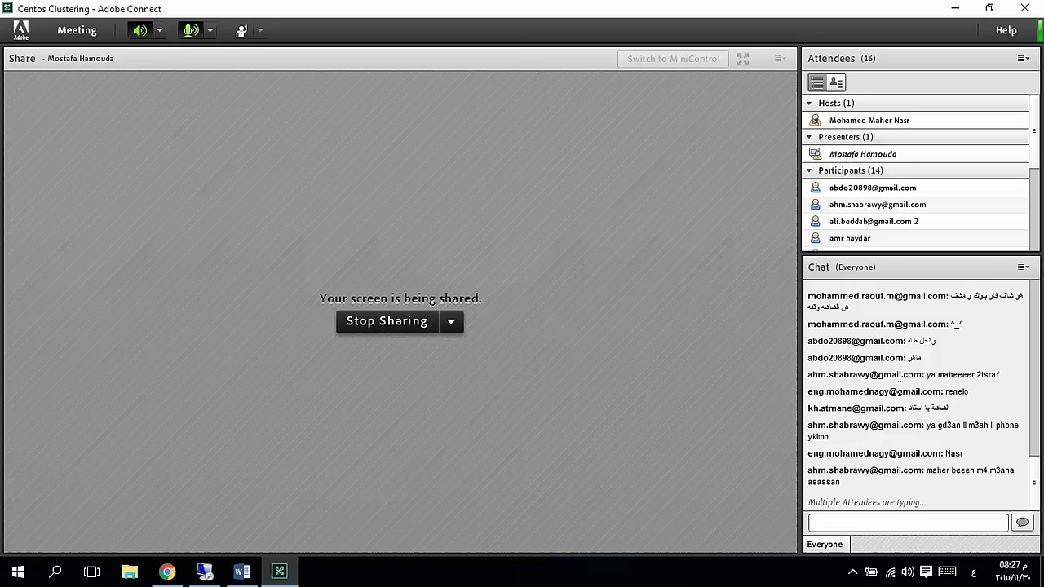
click(191, 572)
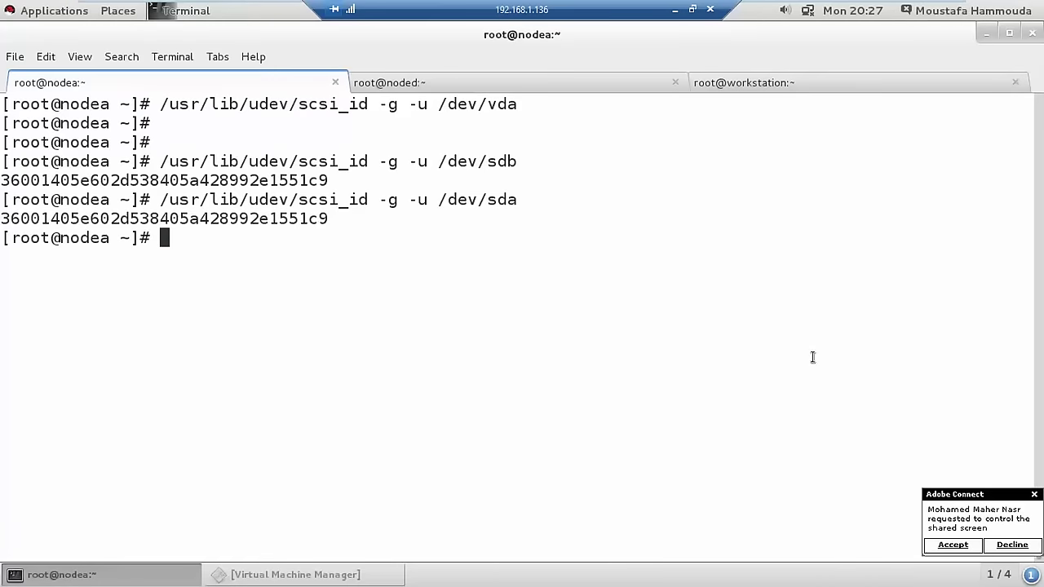
click(997, 544)
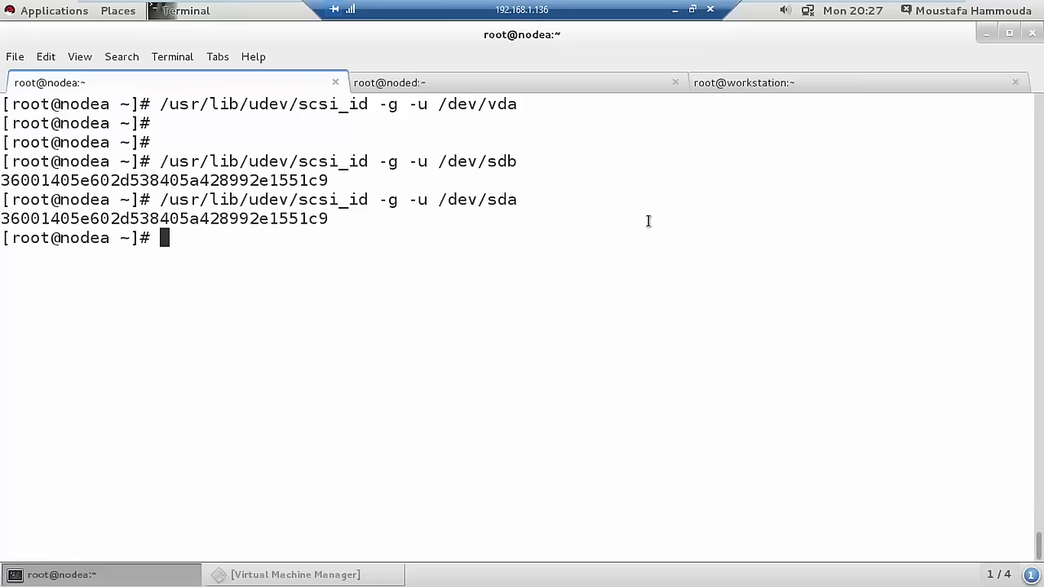
Check which entries exist under /dev/mapper/ using path completion, then clear the screen and the command line
text(ls /de)
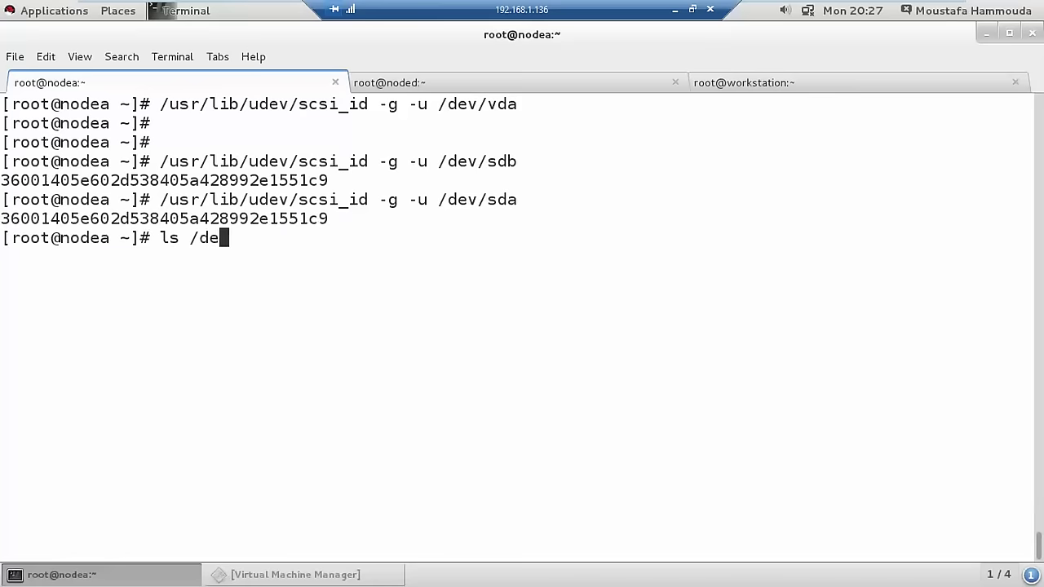
text(v/m)
key(Tab)
key(Tab)
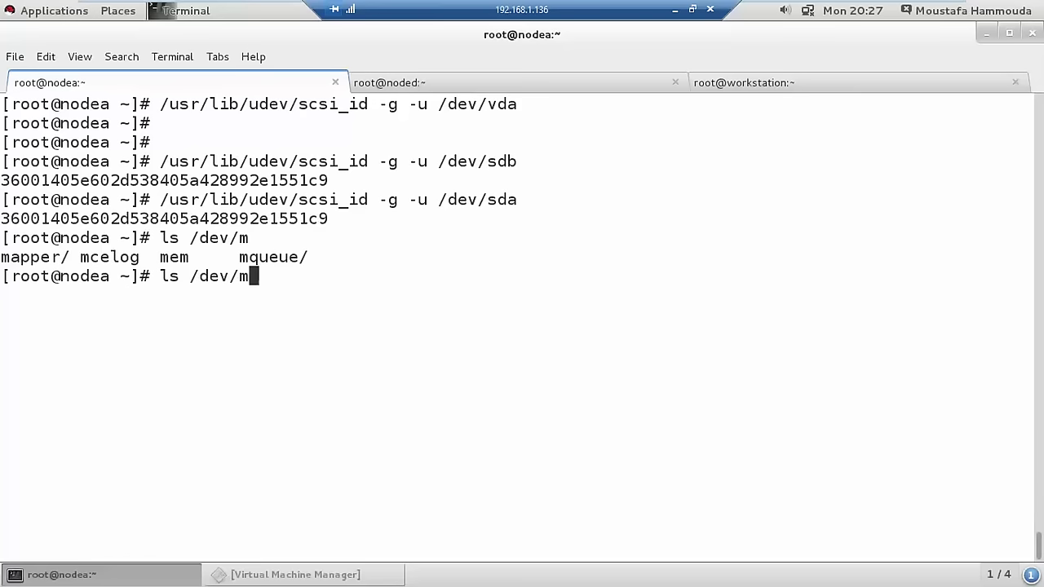
text(a)
key(Tab)
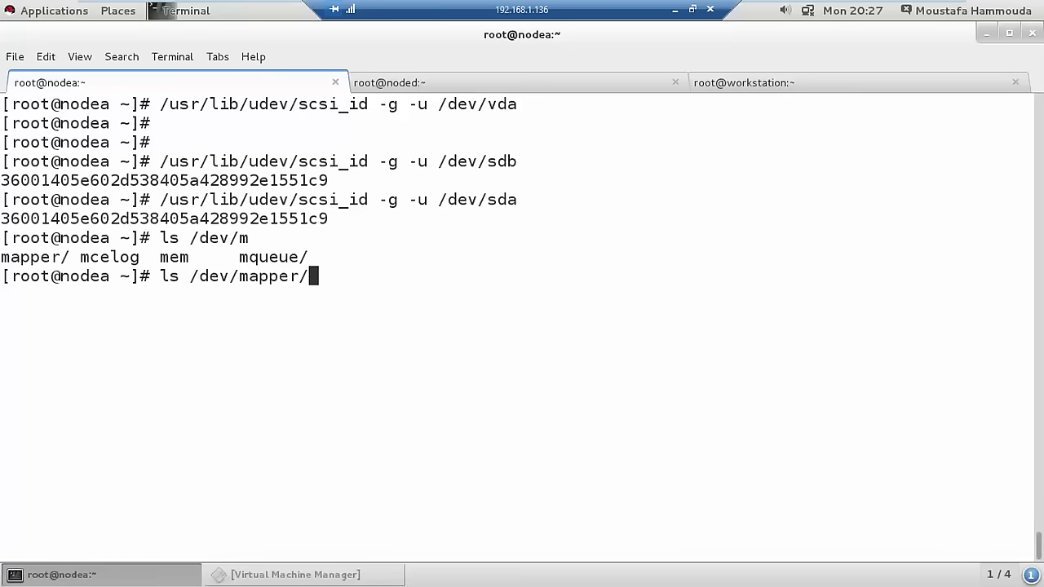
key(Tab)
key(Tab)
key(Tab)
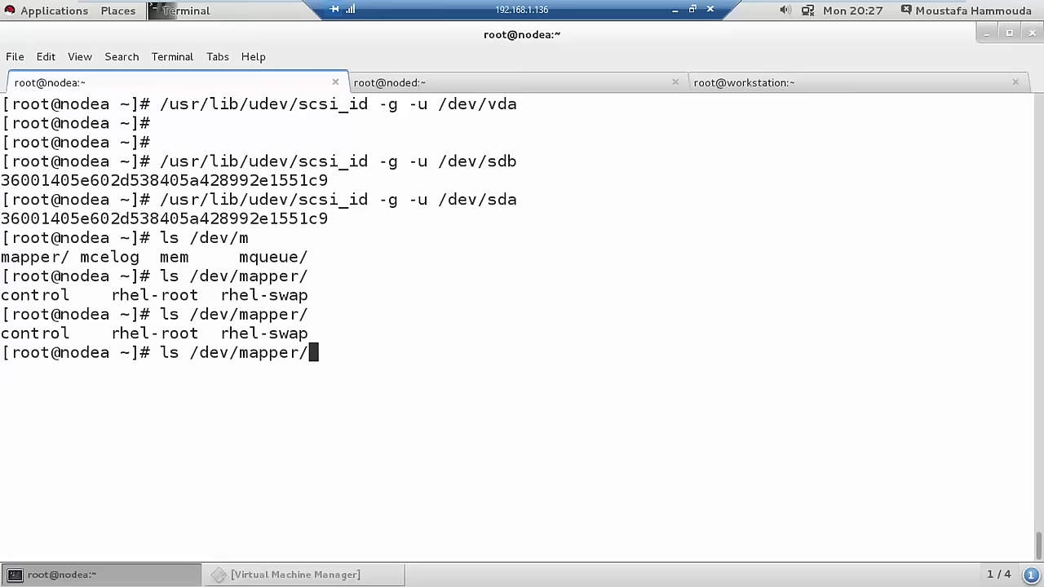
key(ctrl+l)
key(BackSpace)
key(BackSpace)
key(BackSpace)
key(BackSpace)
key(BackSpace)
key(BackSpace)
key(BackSpace)
key(BackSpace)
key(BackSpace)
key(BackSpace)
key(BackSpace)
key(BackSpace)
key(BackSpace)
key(BackSpace)
key(BackSpace)
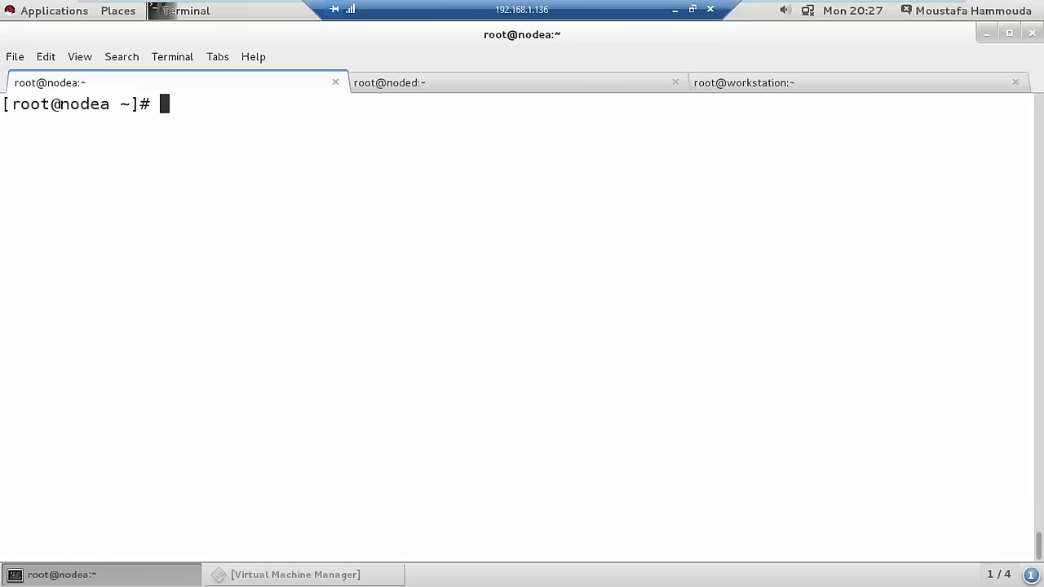
Display the multipath topology with multipath -ll
text(mult)
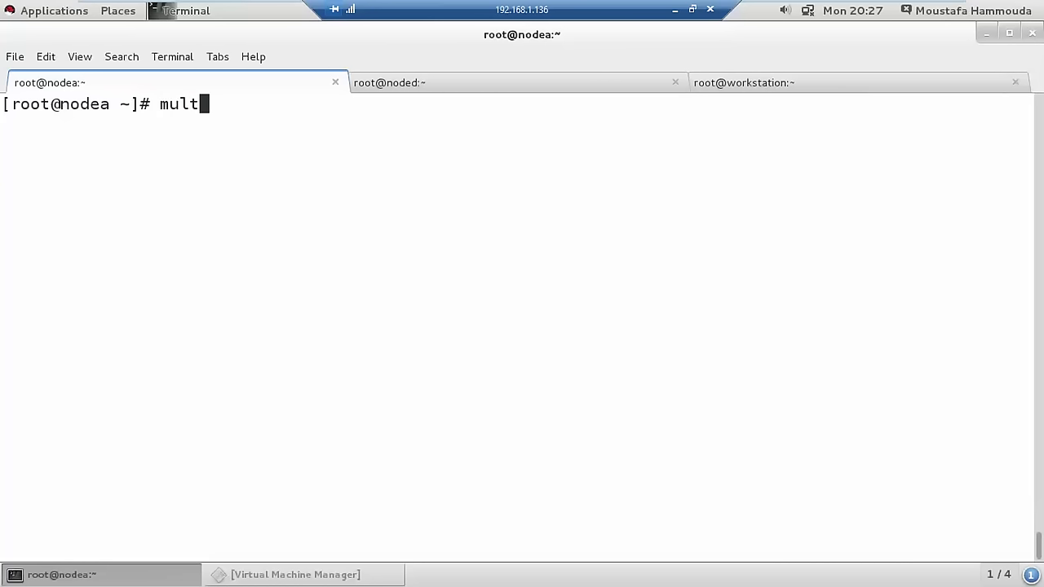
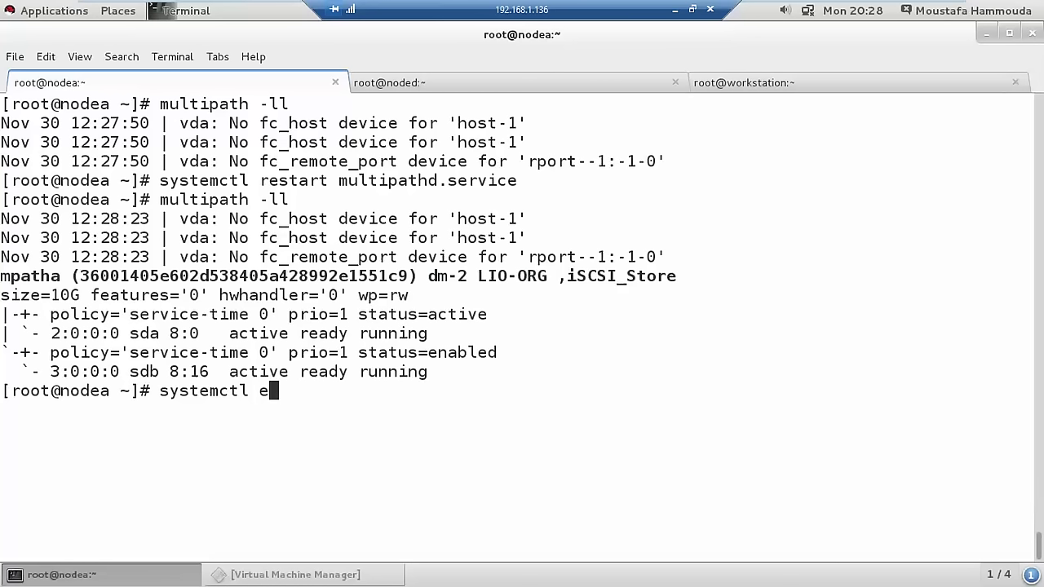
Enable the multipathd service at boot with systemctl on a cleared screen
text(ble mult)
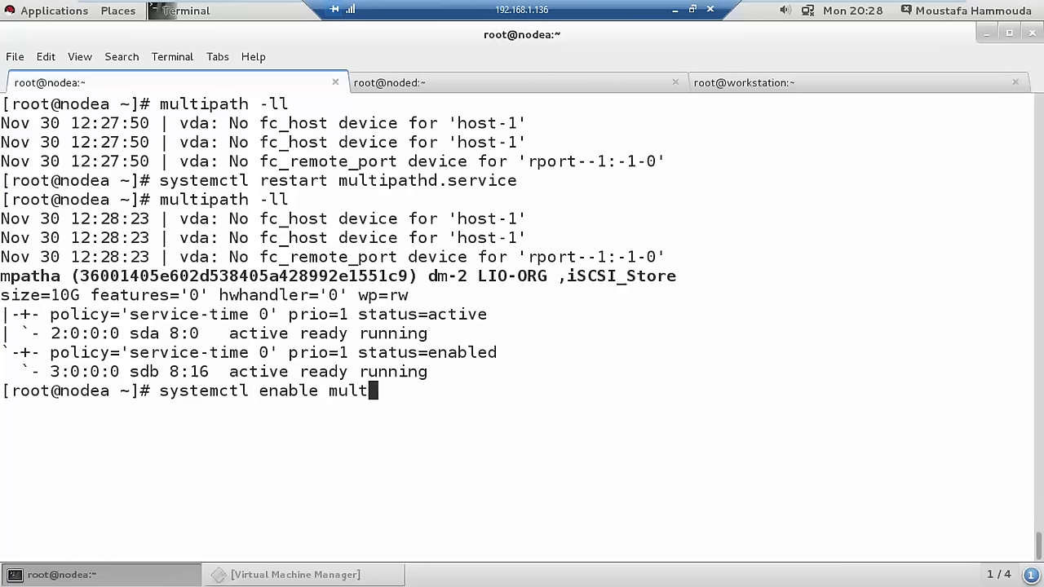
text(p)
key(BackSpace)
text(o)
key(BackSpace)
text(ipathds)
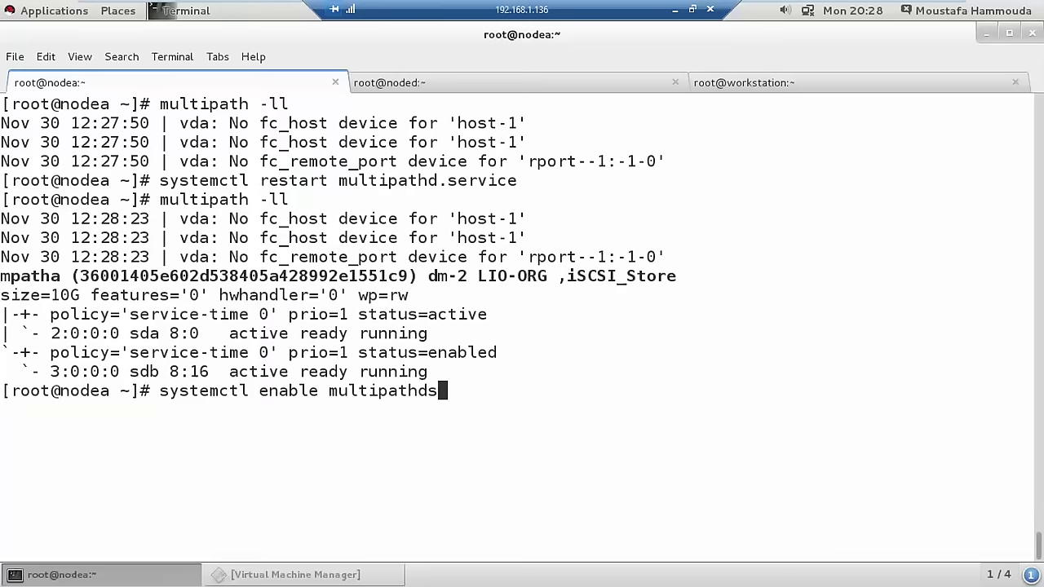
key(BackSpace)
key(ctrl+l)
key(Return)
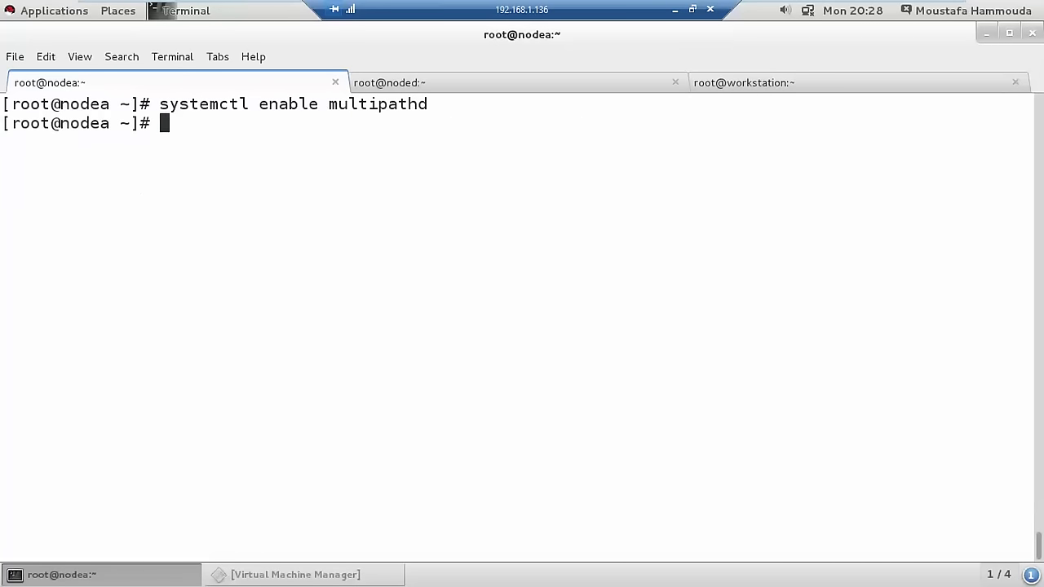
key(Return)
key(Return)
Check the state of the multipath daemon with systemctl status multipathd.service
key(Up)
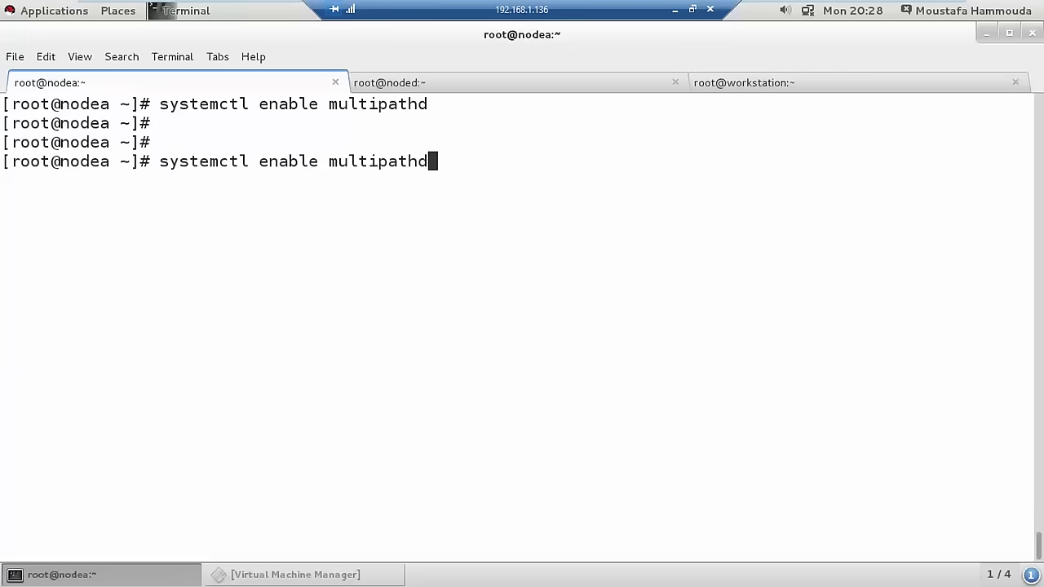
key(BackSpace)
key(BackSpace)
key(BackSpace)
key(BackSpace)
key(BackSpace)
key(BackSpace)
key(BackSpace)
key(BackSpace)
key(BackSpace)
key(BackSpace)
key(BackSpace)
key(BackSpace)
key(BackSpace)
key(BackSpace)
key(BackSpace)
key(BackSpace)
key(BackSpace)
text(systemctl s)
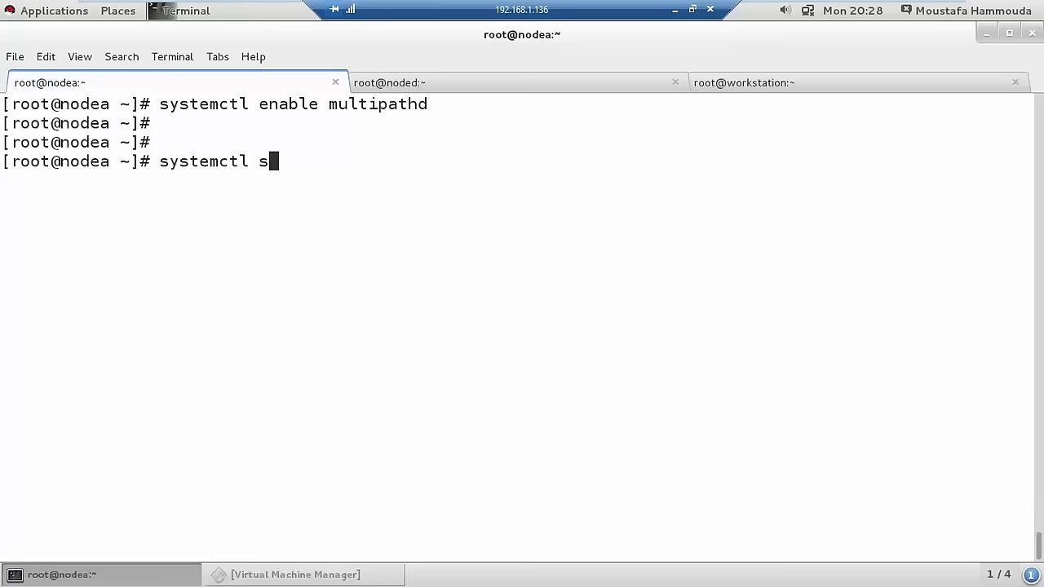
text(tatus mu)
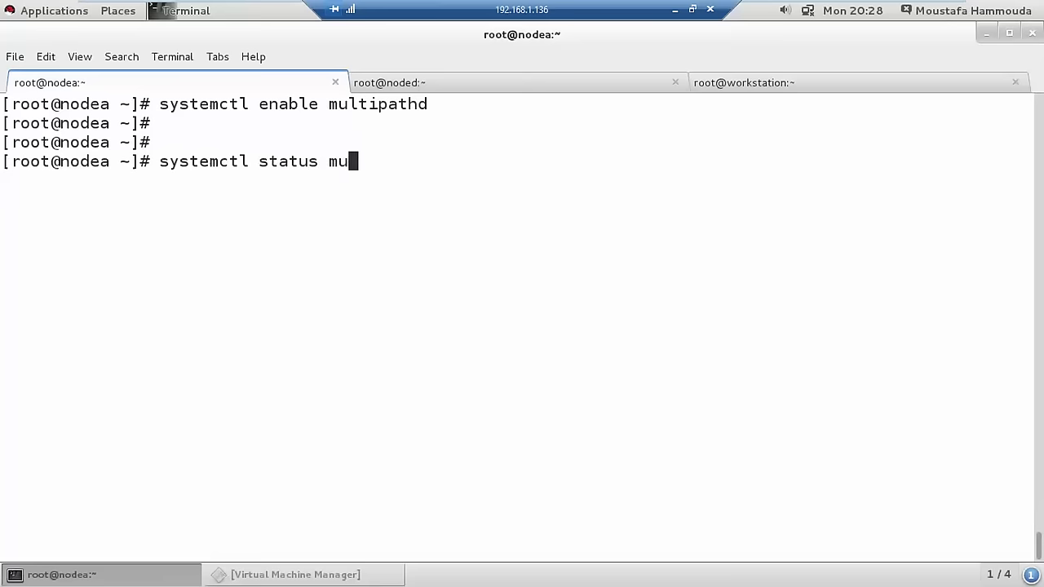
text(lti)
key(Tab)
key(Tab)
text(p)
key(Tab)
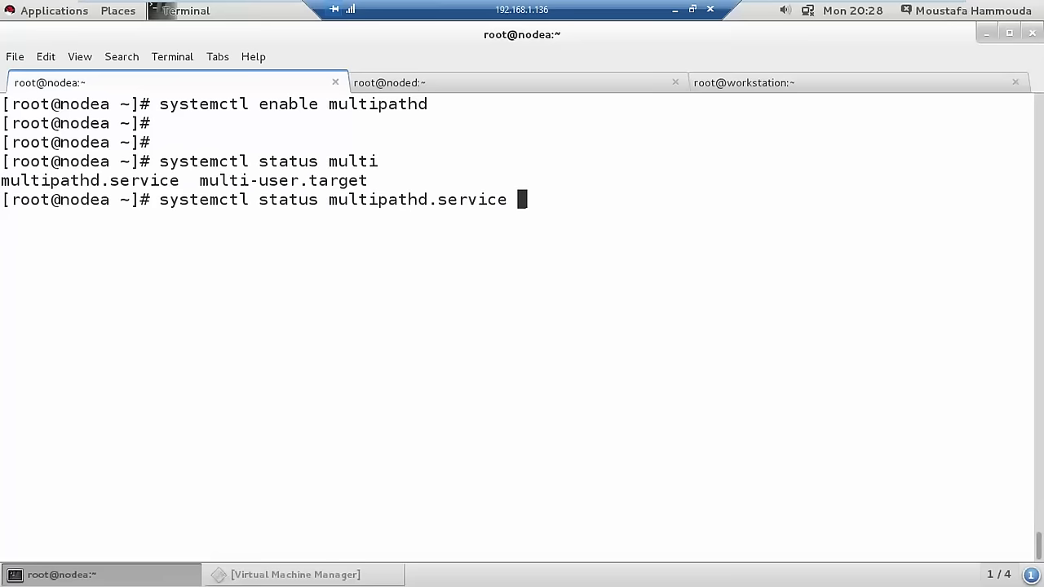
key(Return)
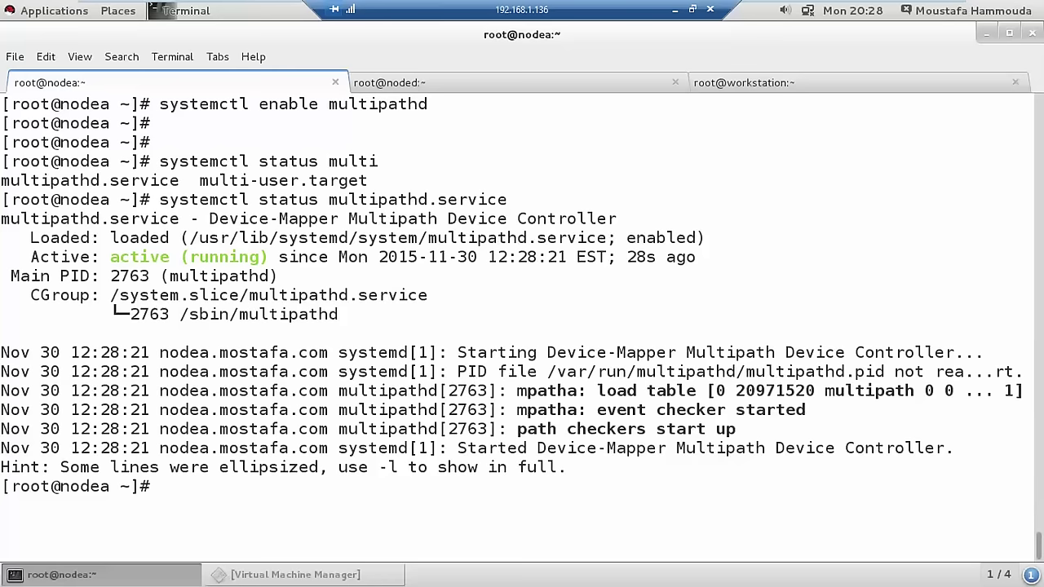
Display the multipath topology with multipath -ll on a cleared screen and highlight the vda messages and the mpatha device name
key(ctrl+l)
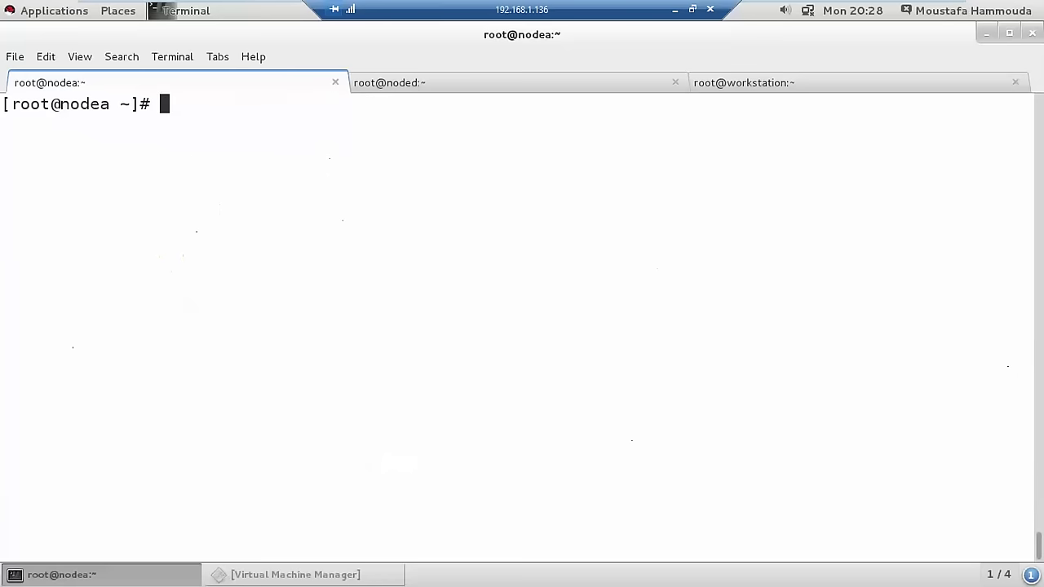
text(multipath)
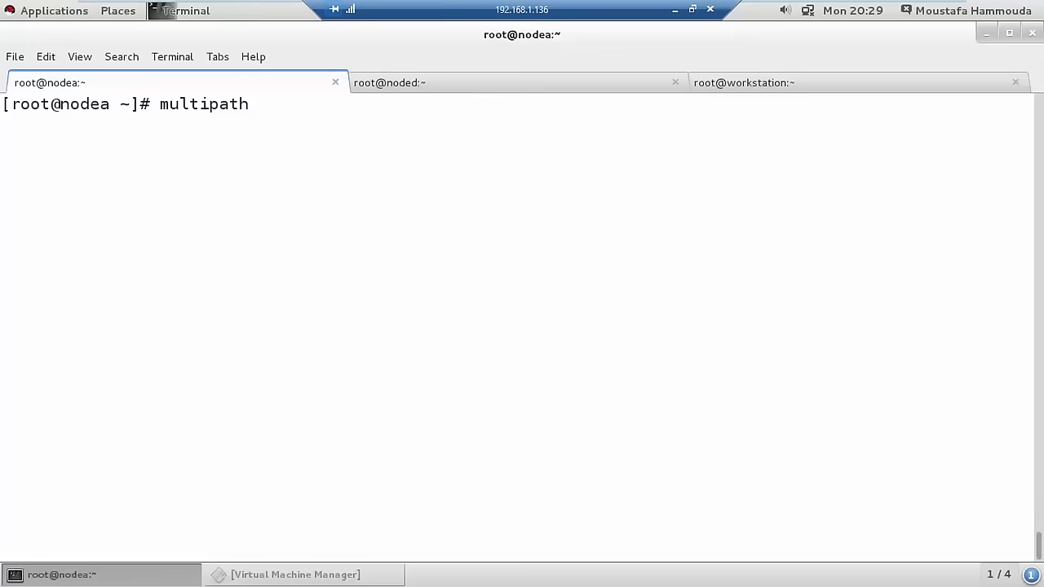
text( -l)
text(l)
key(Return)
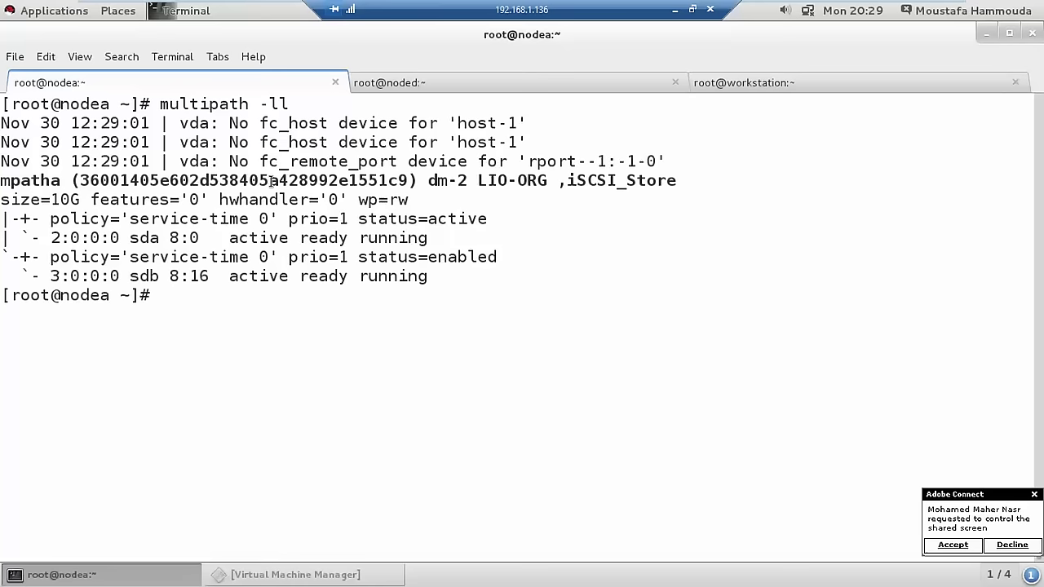
drag(3, 121, 694, 161)
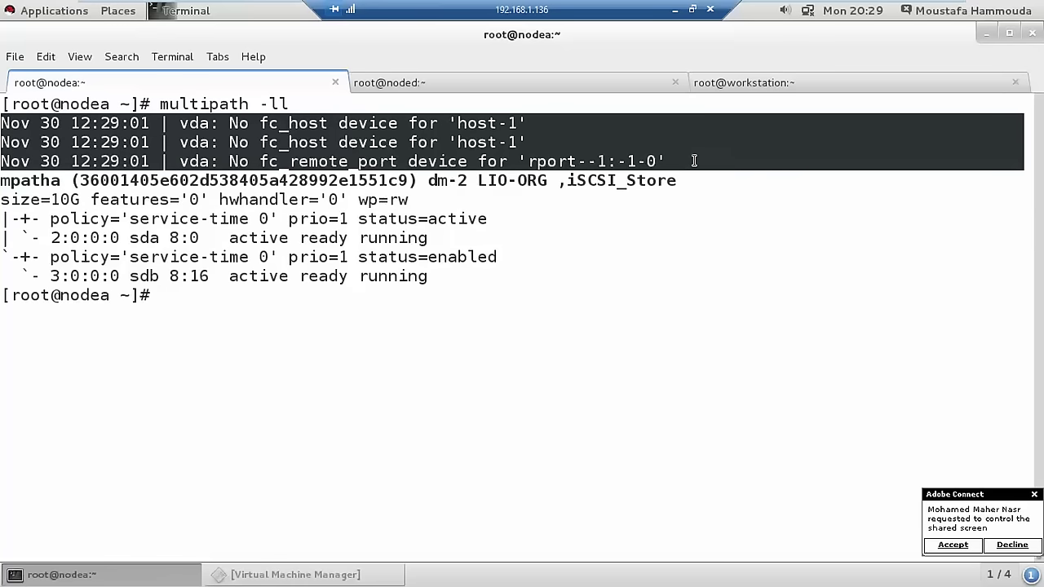
double_click(21, 180)
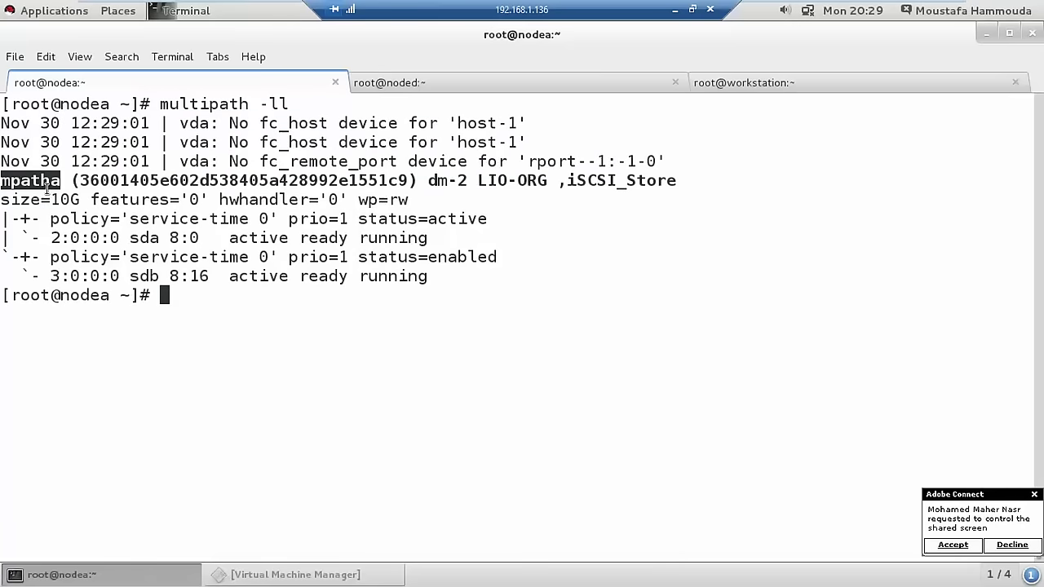
Query /dev/sdb with /usr/lib/udev/scsi_id -g -u to compare its WWID with mpatha's, and accept the pending screen-control request
double_click(185, 181)
key(Up)
key(Up)
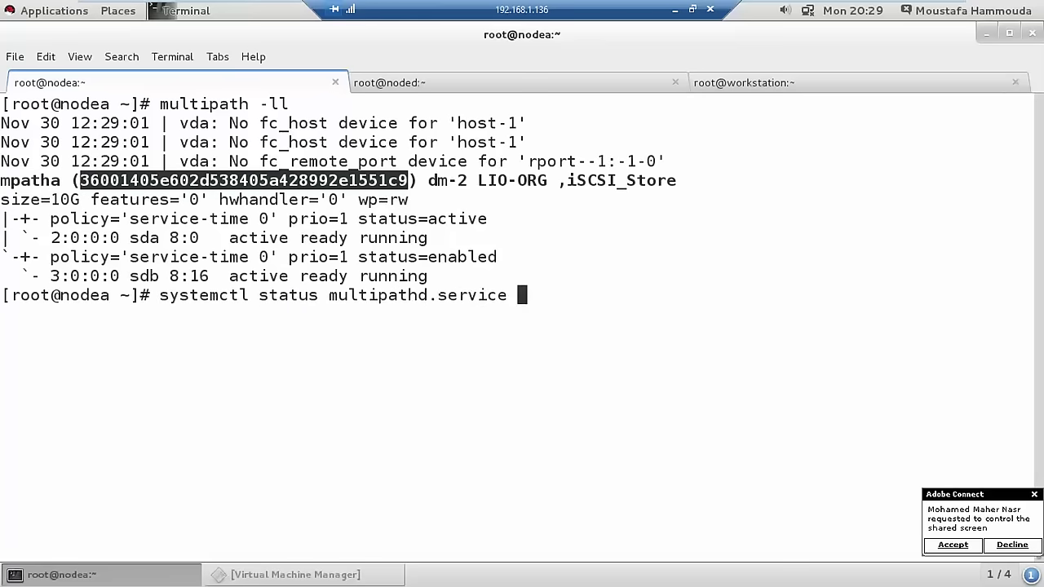
key(Up)
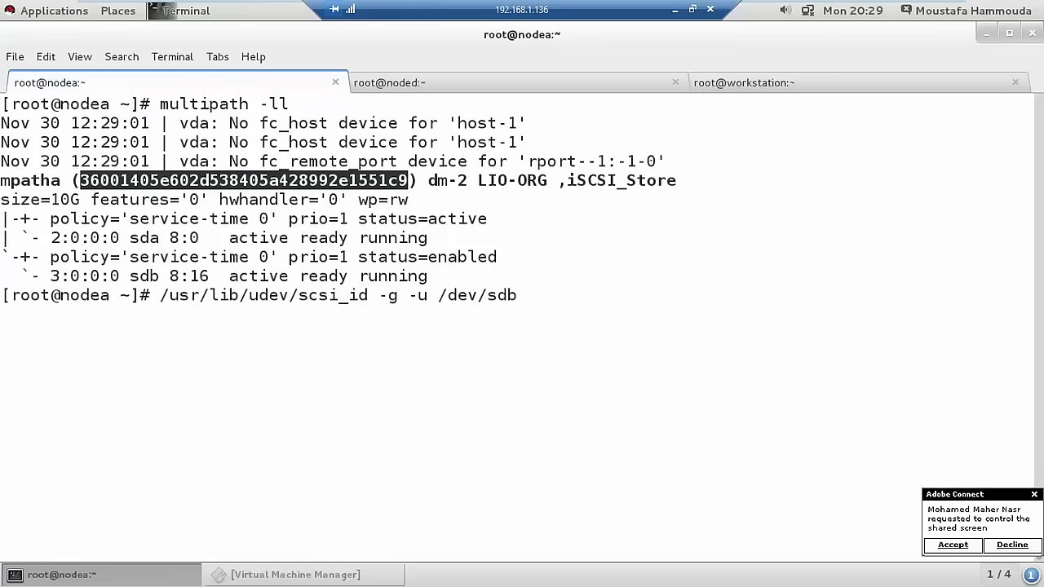
key(Return)
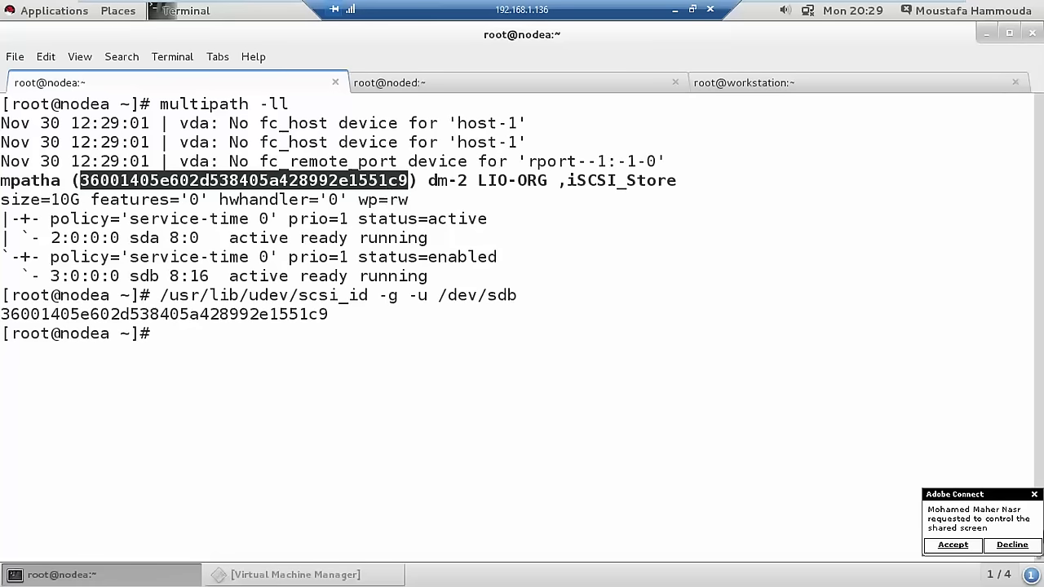
click(953, 545)
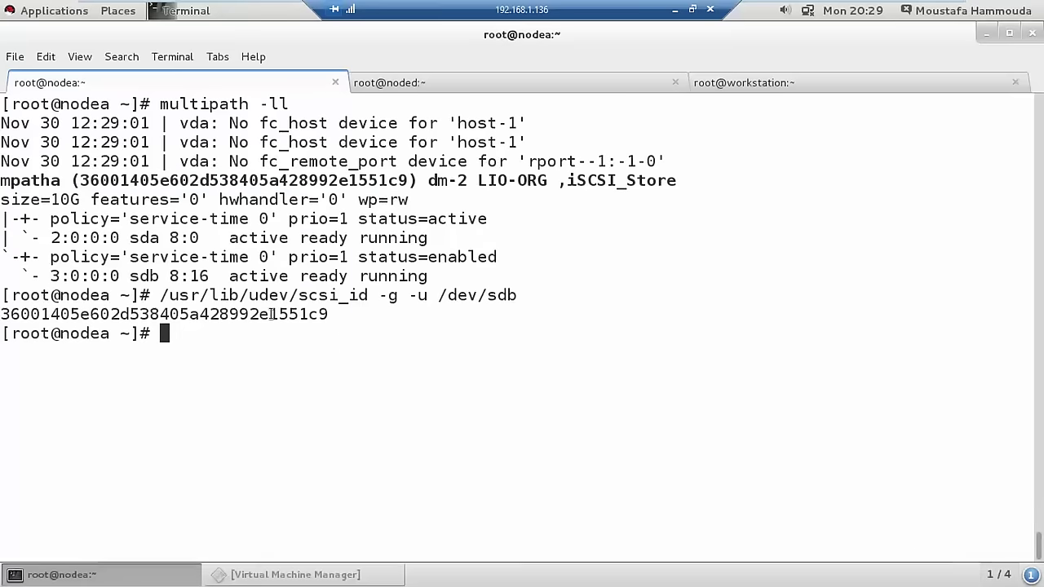
Examine mpatha's WWID, vendor, product and size, plus the path groups and states of sda and sdb in the multipath output
double_click(123, 182)
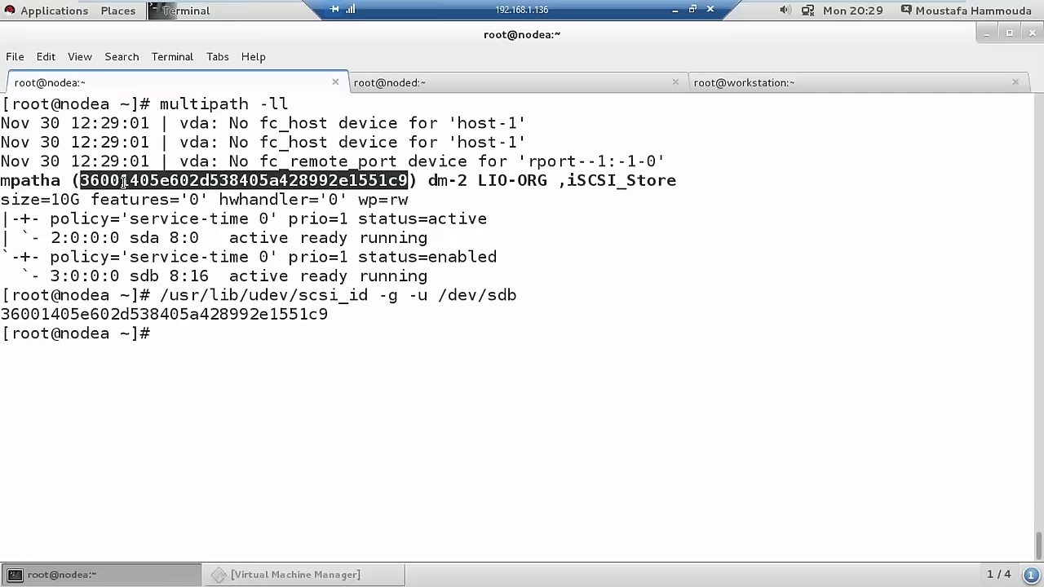
click(510, 181)
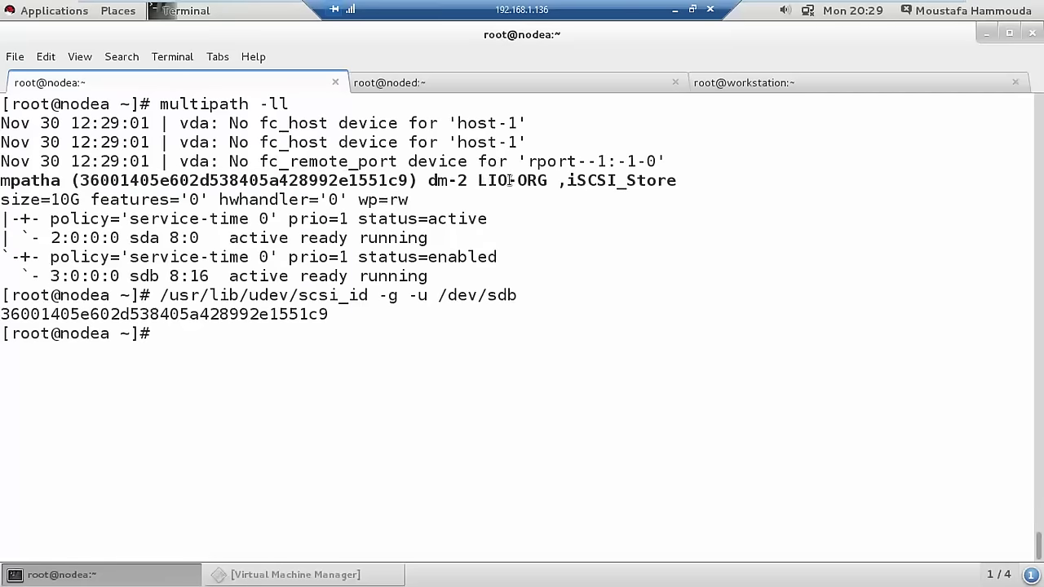
double_click(509, 180)
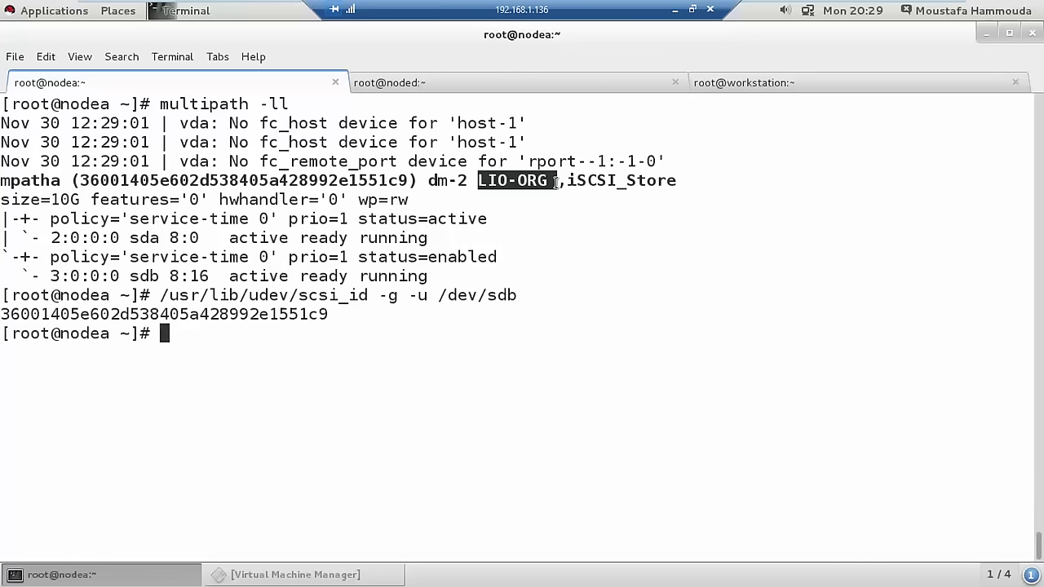
drag(568, 181, 673, 181)
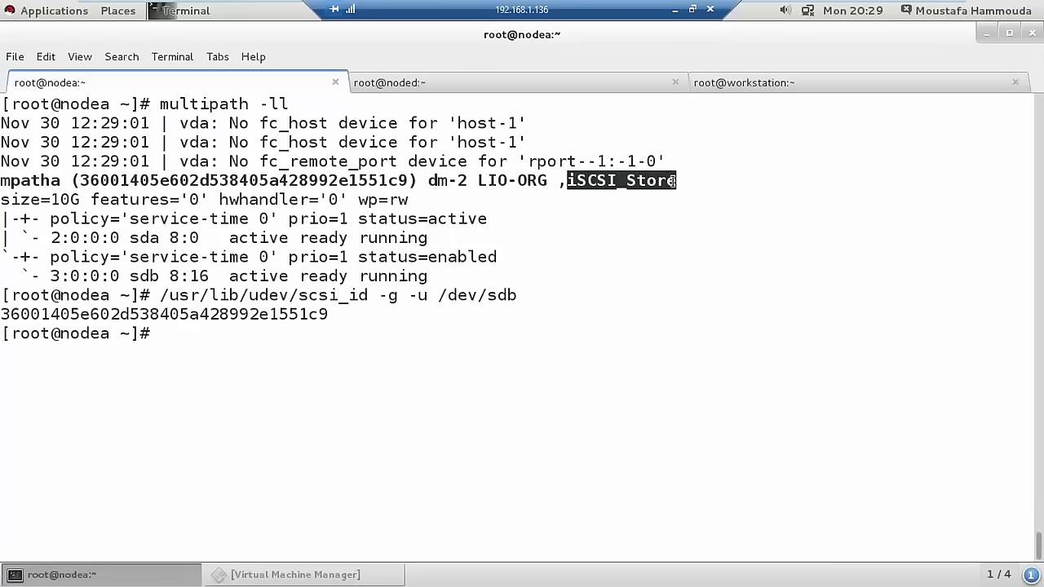
drag(60, 199, 84, 198)
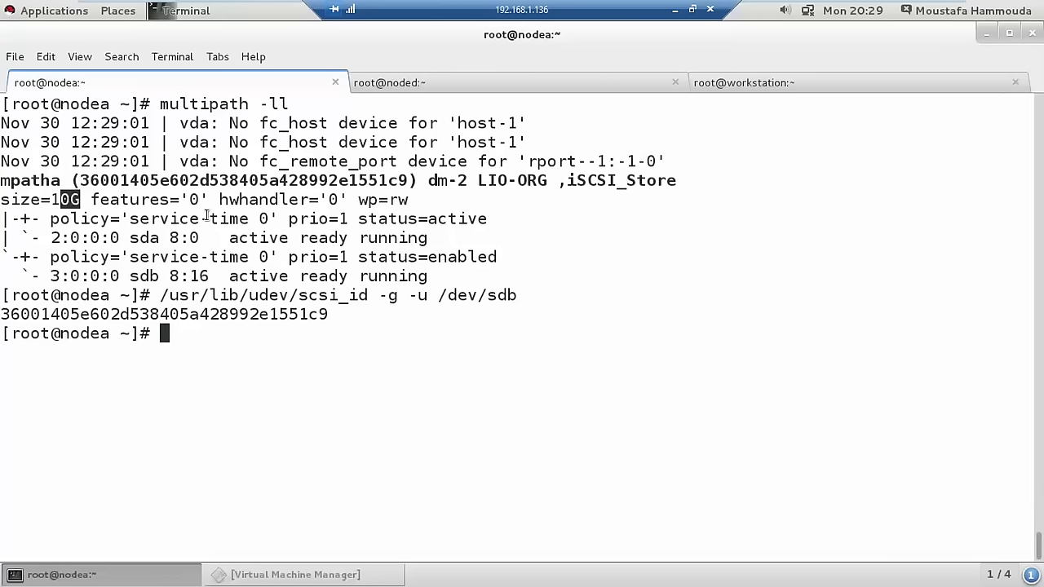
drag(24, 217, 516, 238)
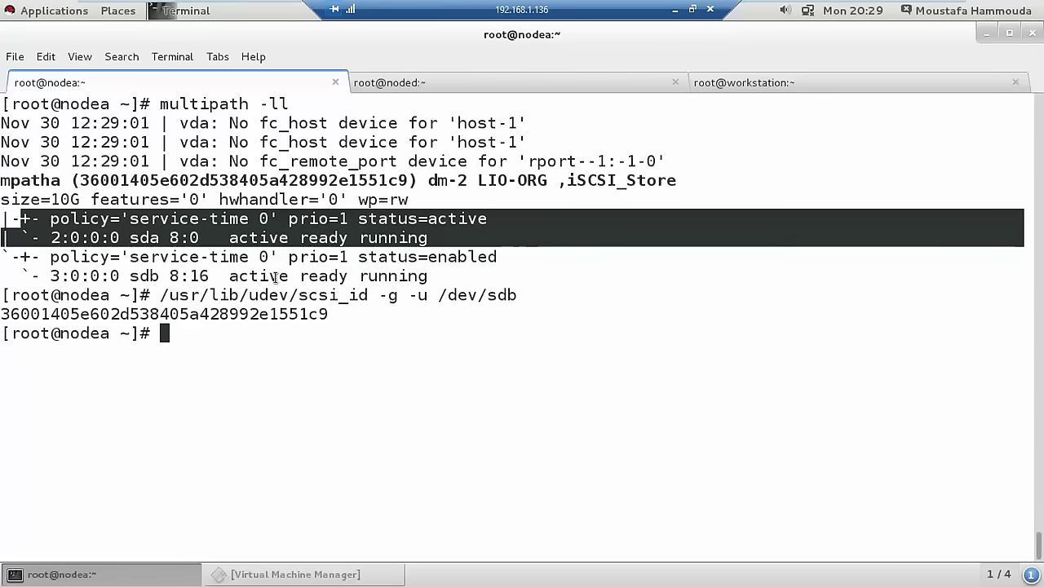
click(62, 257)
drag(62, 257, 502, 274)
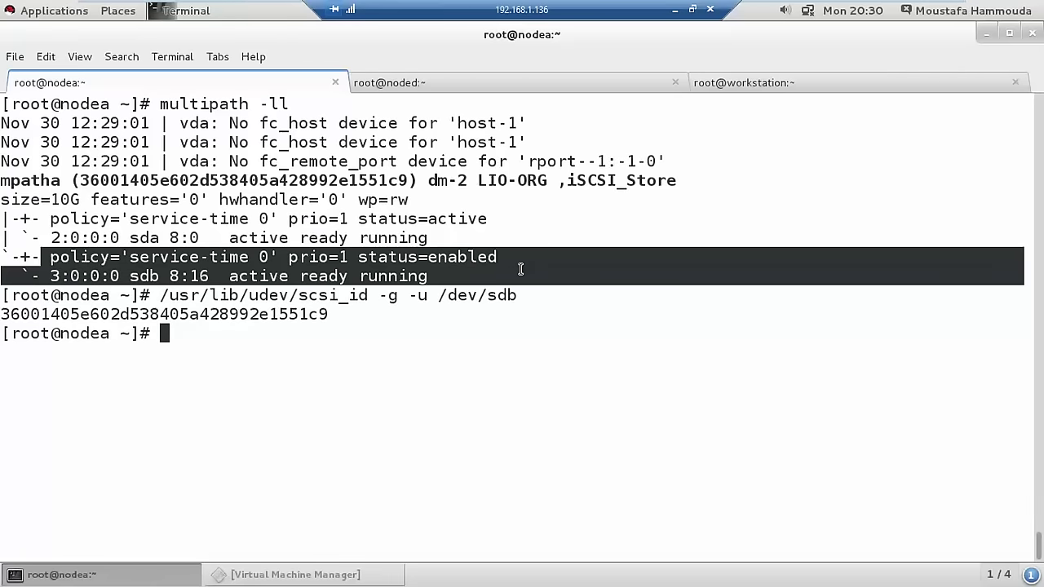
click(245, 238)
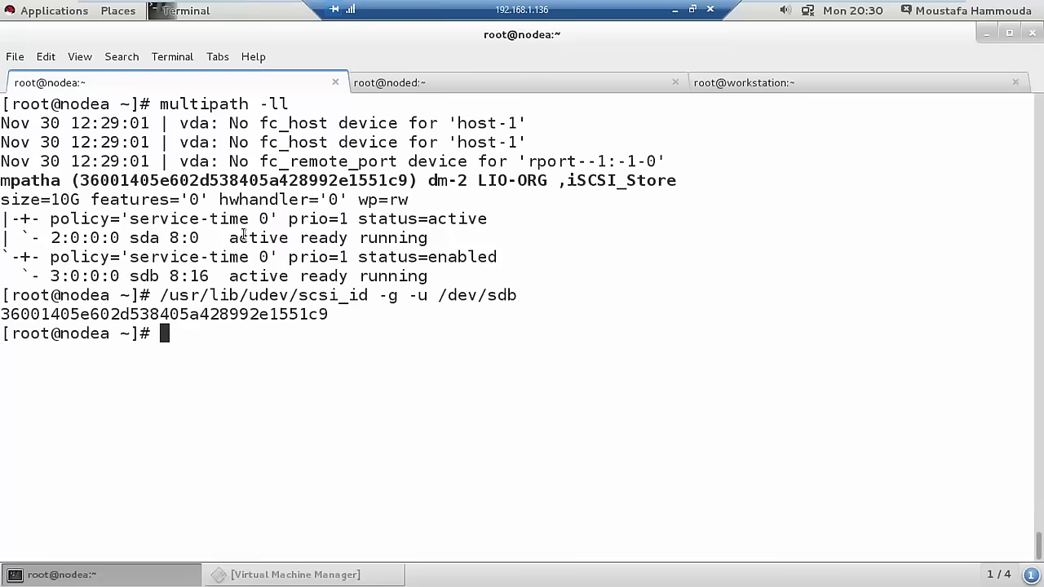
drag(231, 243, 453, 244)
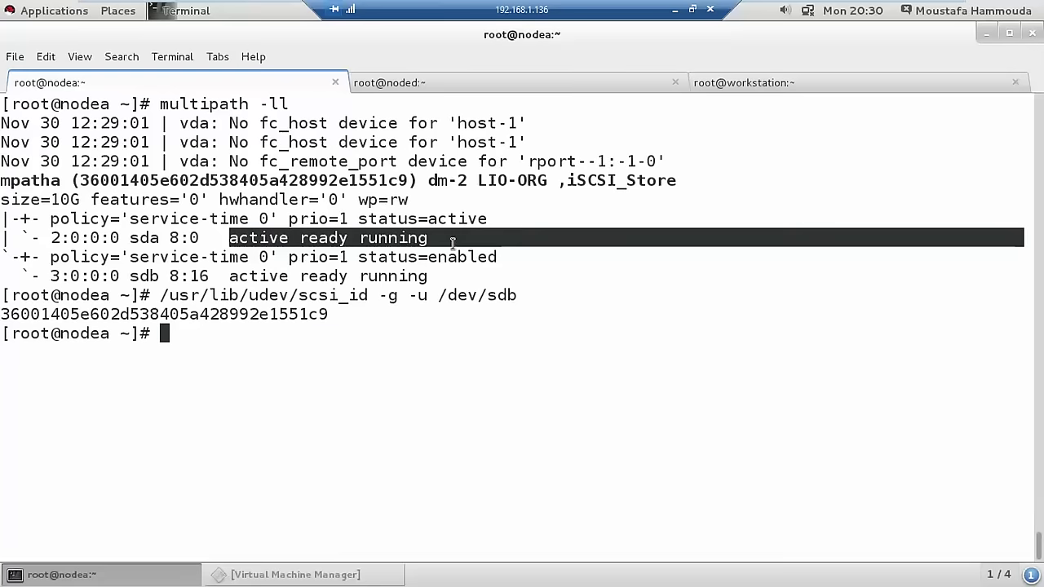
drag(222, 278, 438, 277)
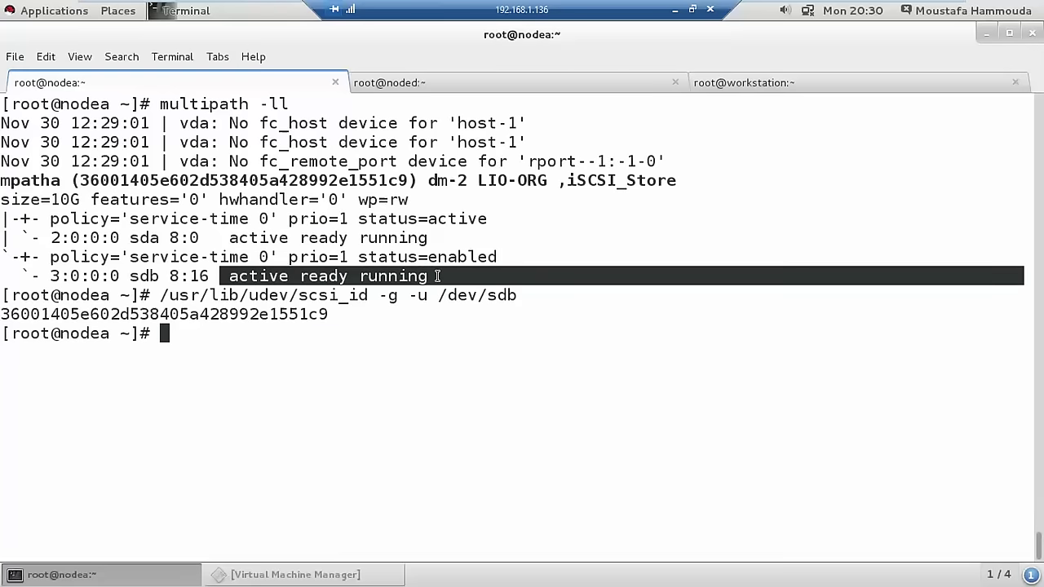
Switch to the Adobe Connect meeting to check the sharing status and chat, and return to the remote desktop's nodea terminal
click(677, 9)
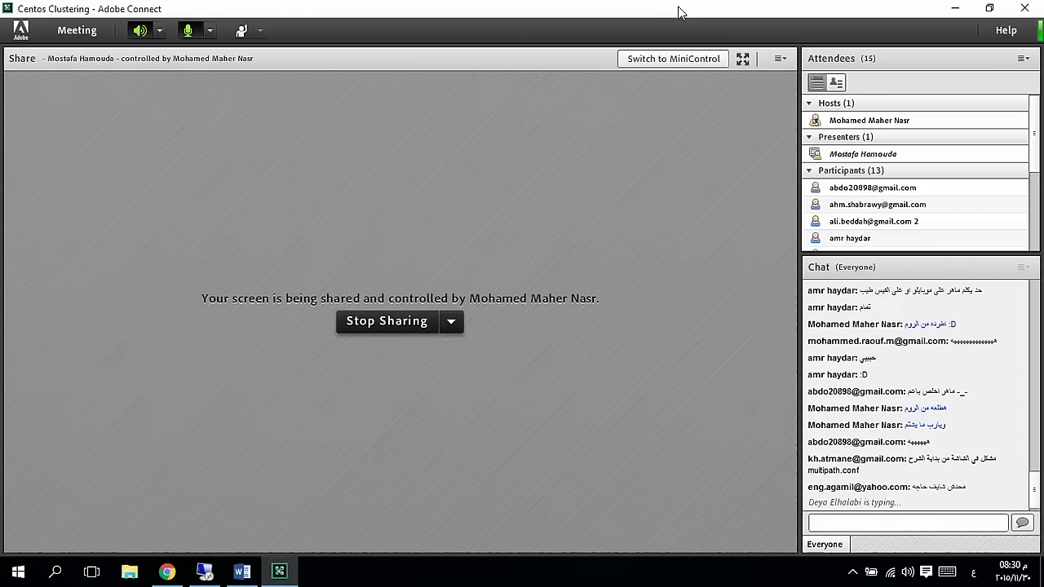
click(854, 573)
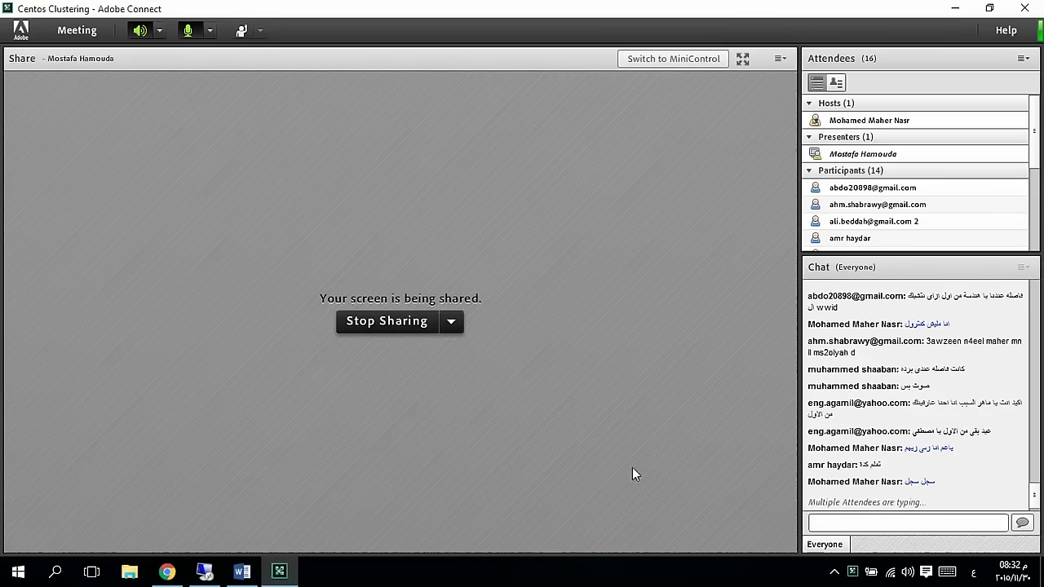
click(200, 573)
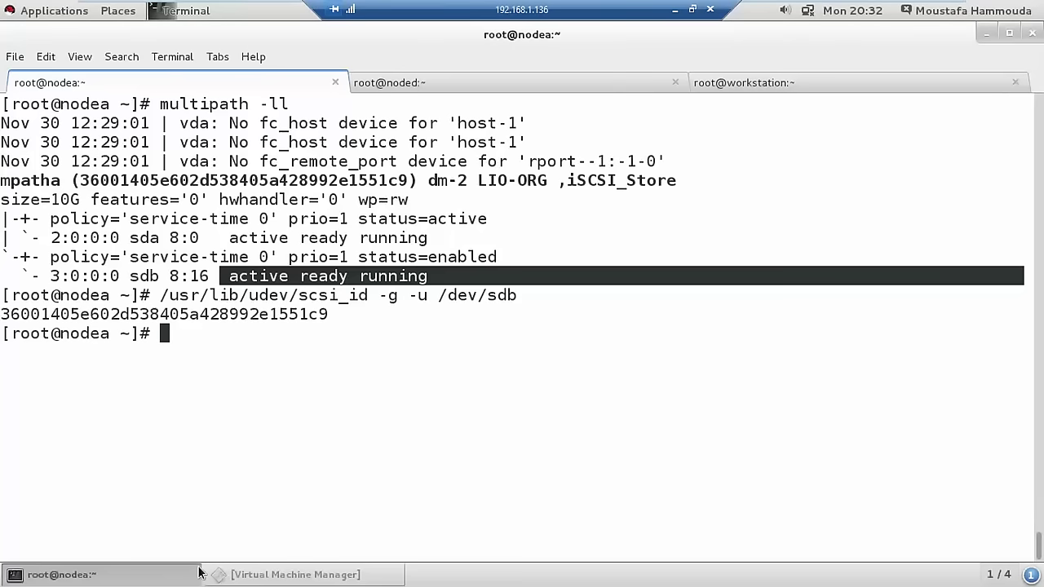
Recheck the state of the multipath daemon with systemctl status multipathd.service on a cleared screen
key(ctrl+l)
key(Up)
key(Up)
key(Up)
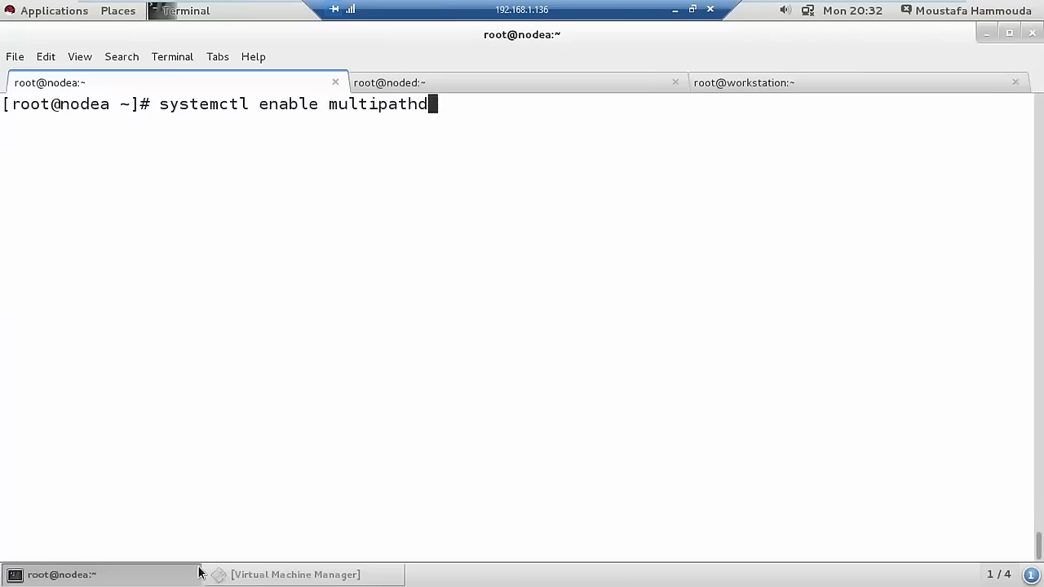
key(Up)
key(Up)
key(Down)
key(Down)
key(Down)
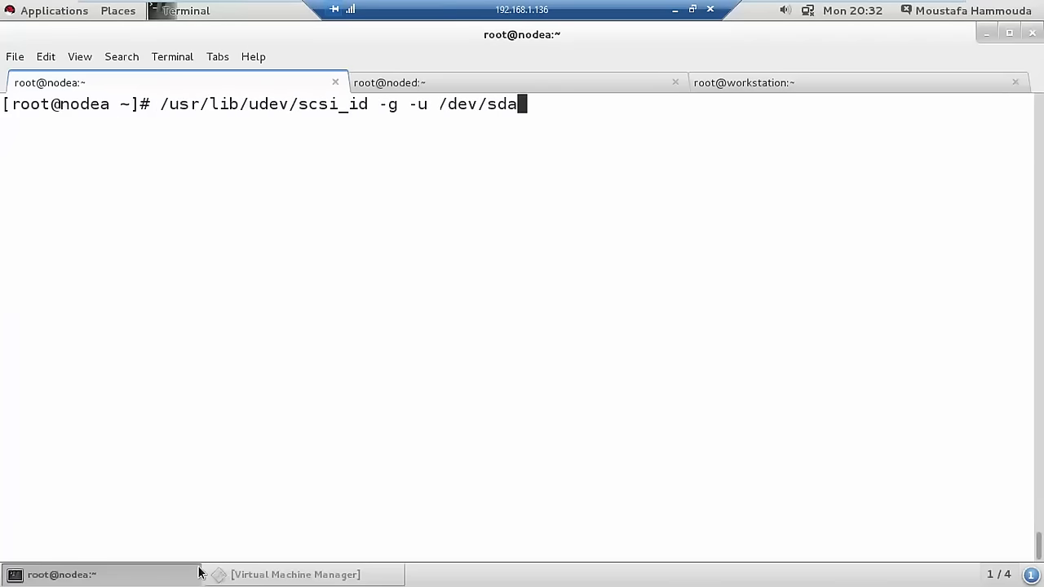
key(Up)
key(Up)
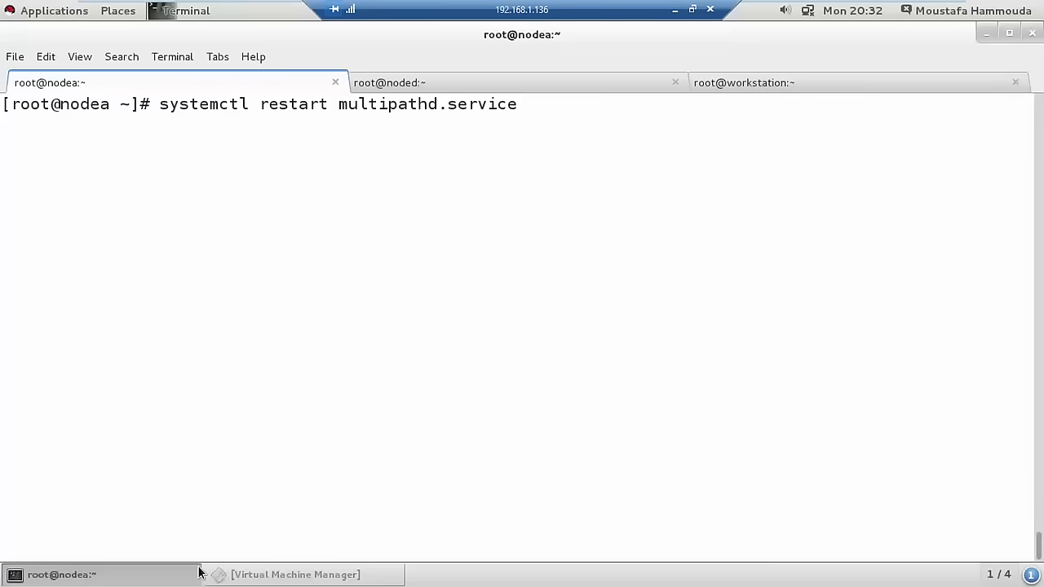
key(Up)
key(Up)
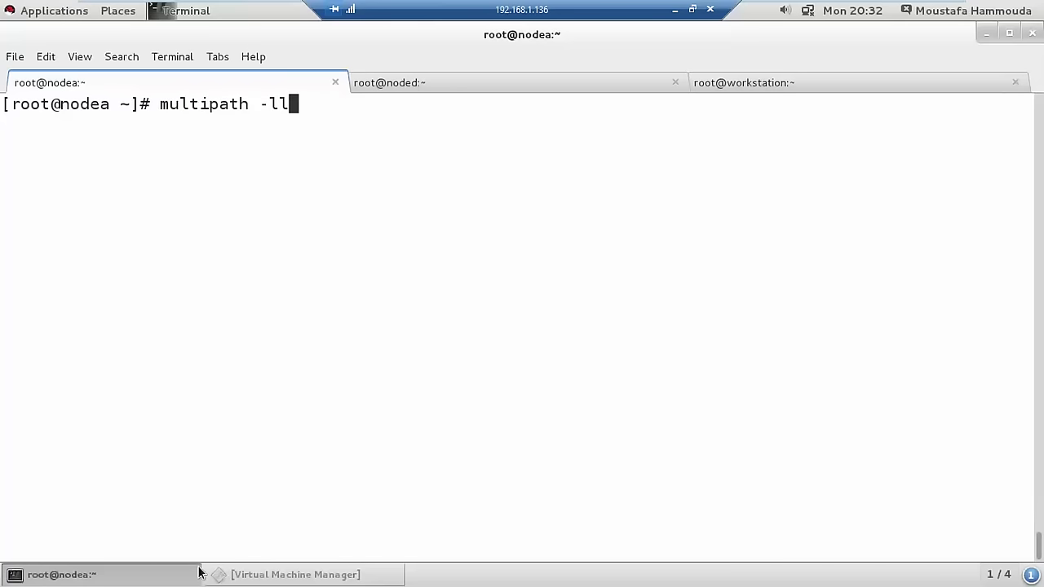
key(Up)
key(Down)
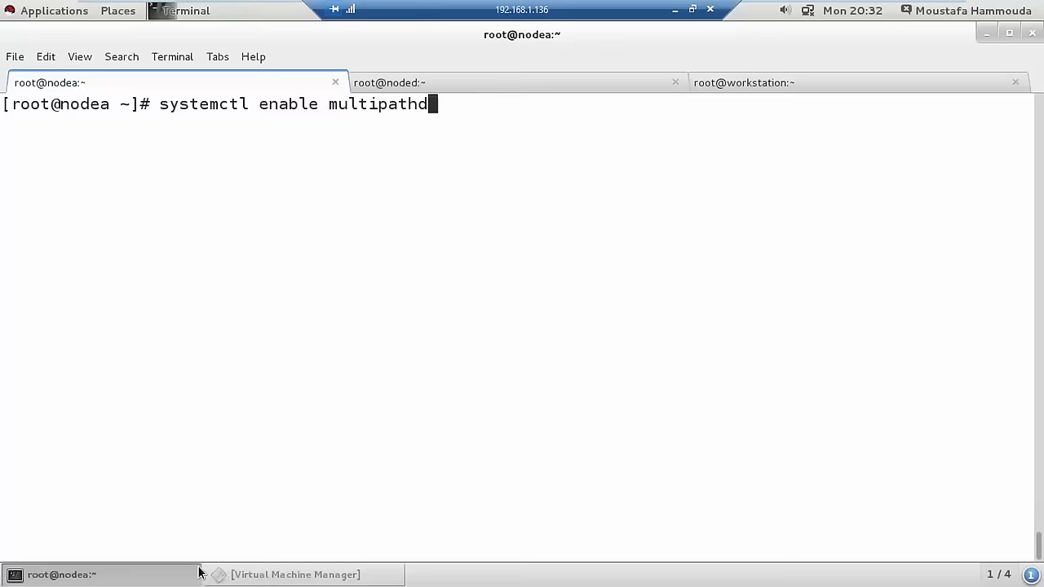
key(Up)
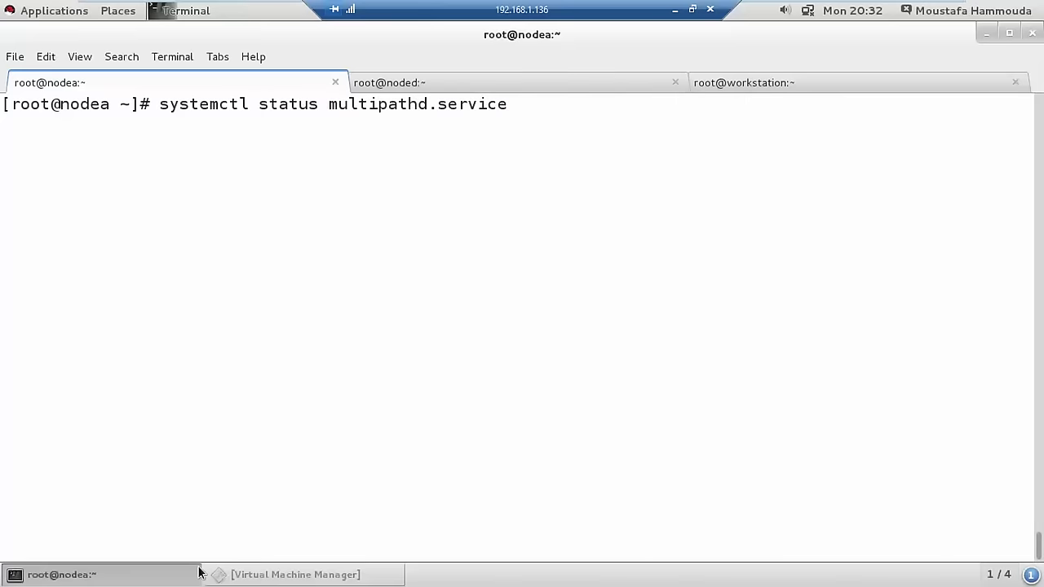
key(Return)
List the multipath topology again with multipath -ll, and rerun it on a cleared screen
key(Up)
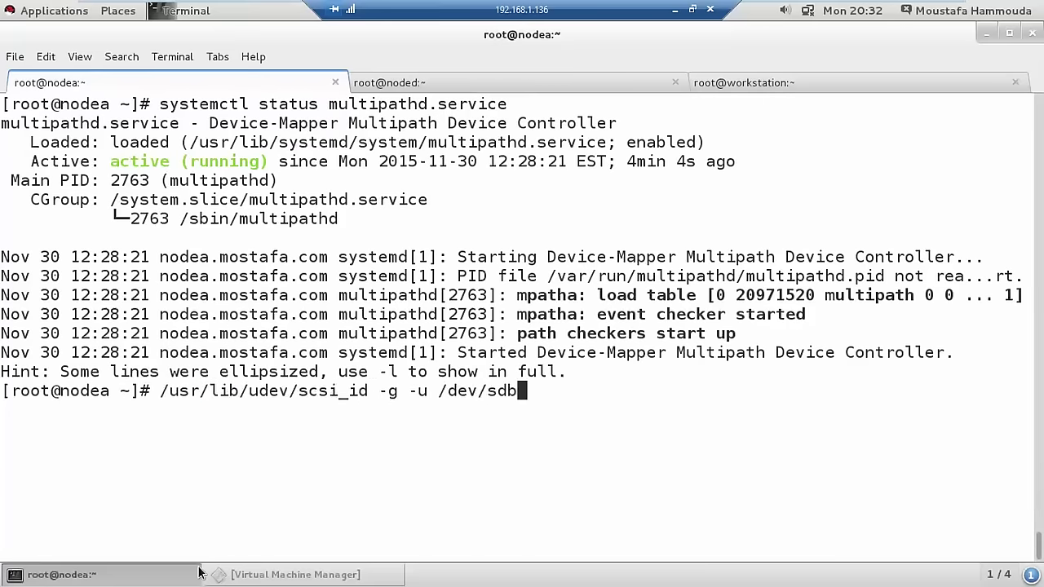
key(Up)
key(Return)
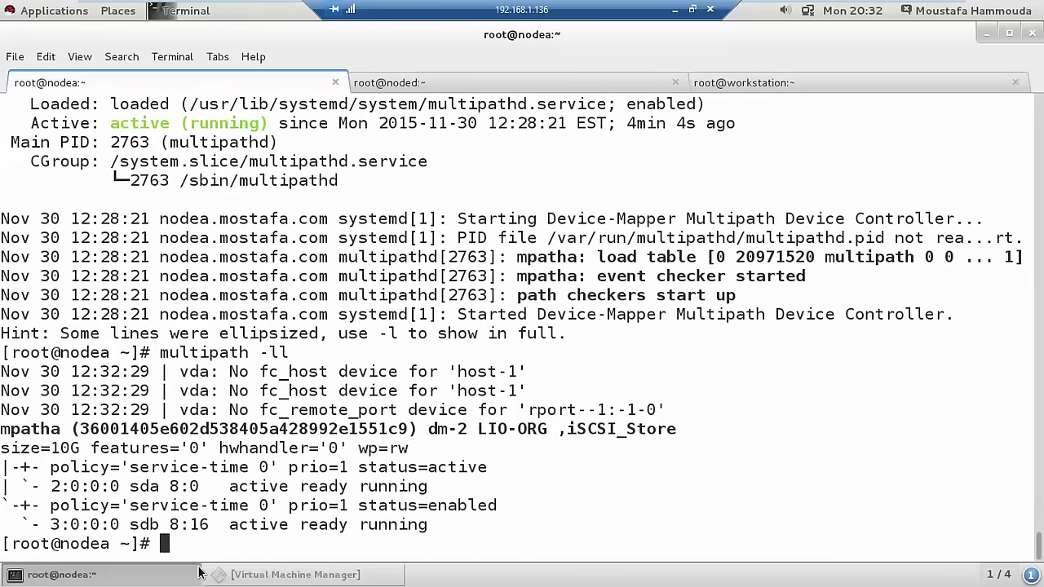
key(ctrl+l)
key(Up)
key(Return)
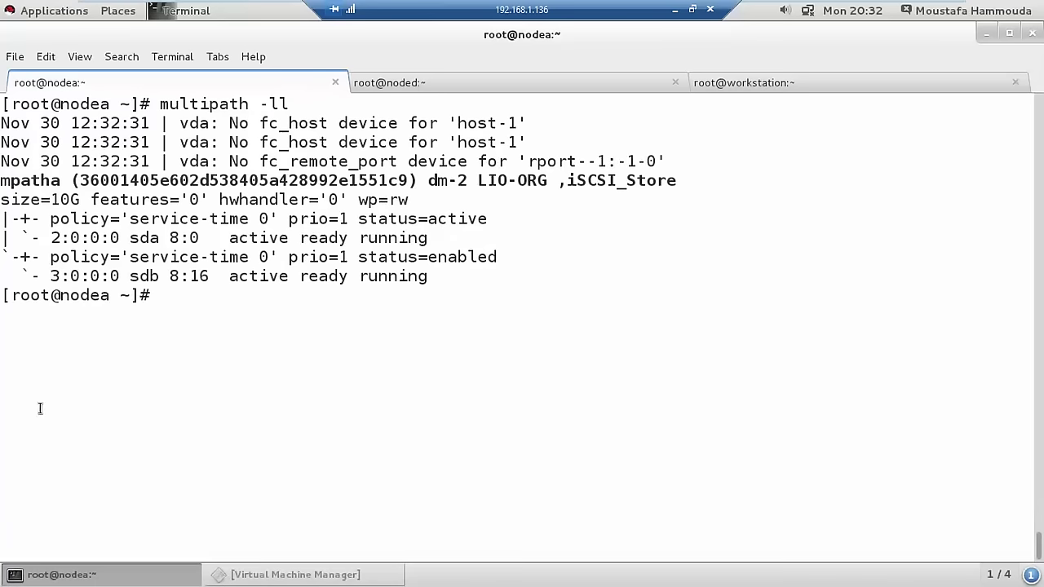
Highlight mpatha's name and WWID, and run /usr/lib/udev/scsi_id -g -u /dev/sdb again to compare the WWIDs
double_click(45, 180)
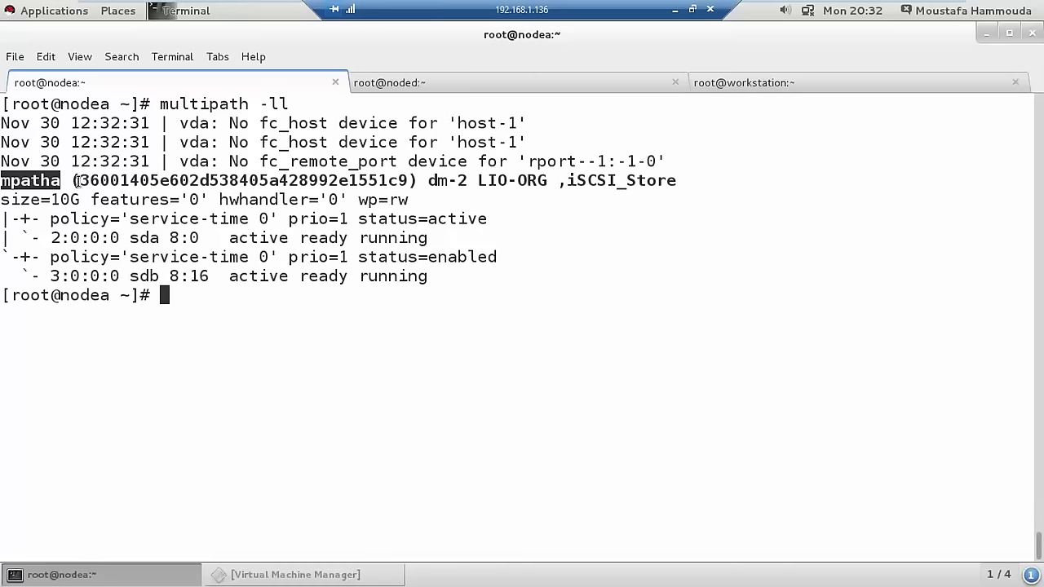
click(77, 181)
drag(78, 181, 412, 180)
key(Up)
key(Up)
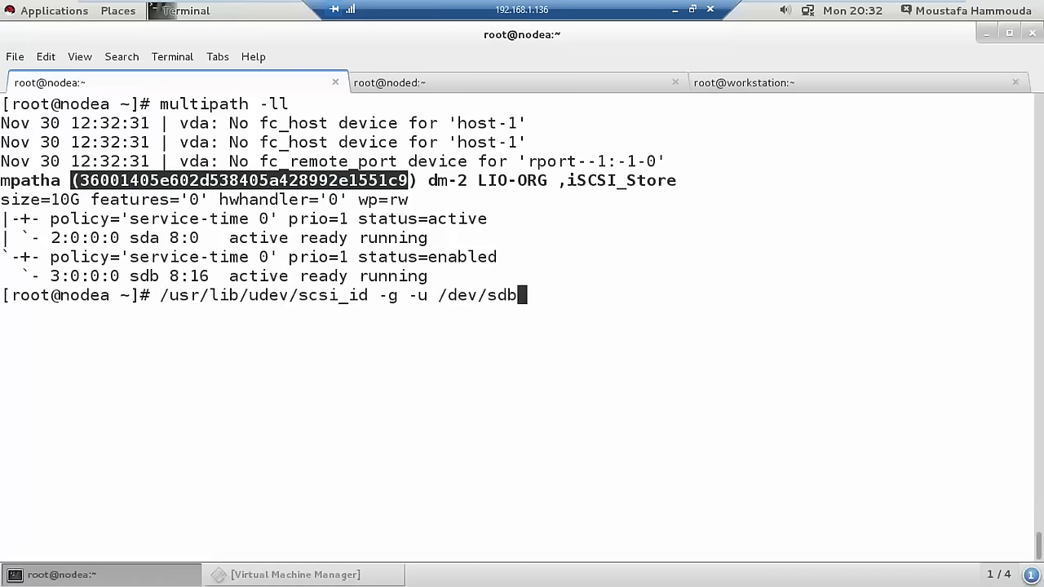
key(Down)
key(Up)
key(Return)
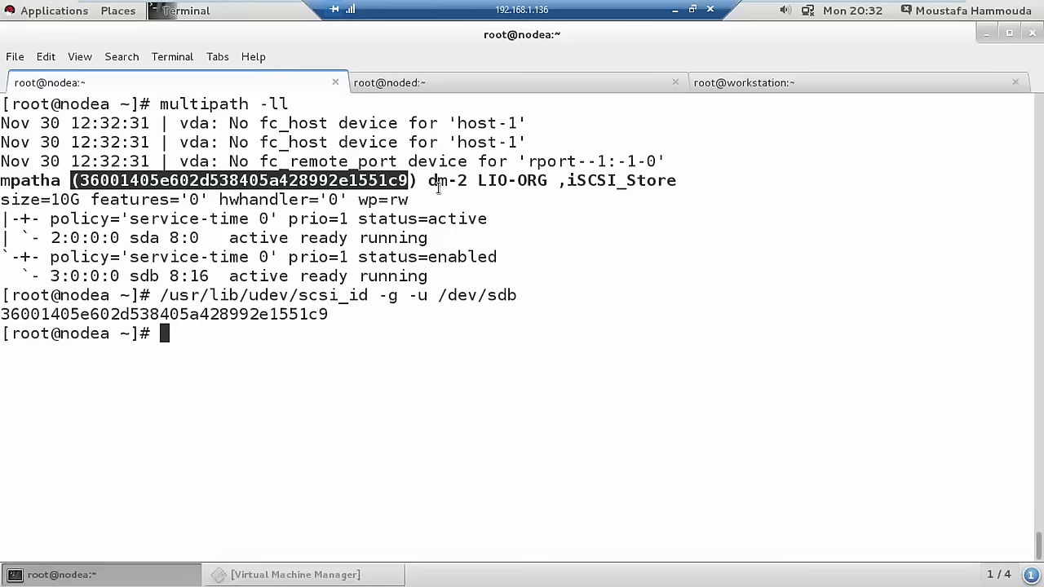
Highlight mpatha's vendor, product and size in the multipath -ll output, plus the sda and sdb path groups
drag(479, 178, 548, 180)
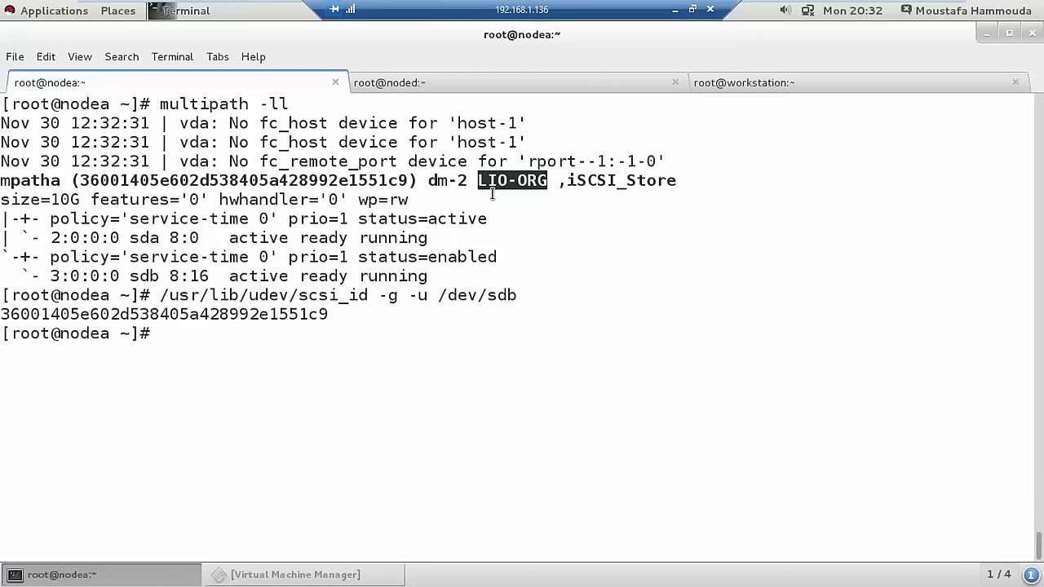
double_click(598, 178)
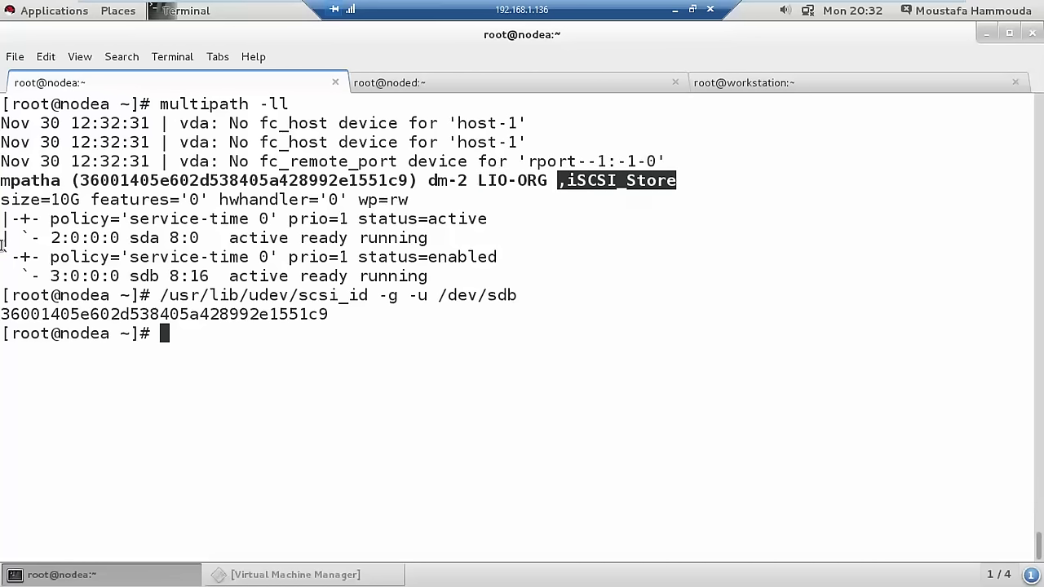
drag(40, 204, 72, 195)
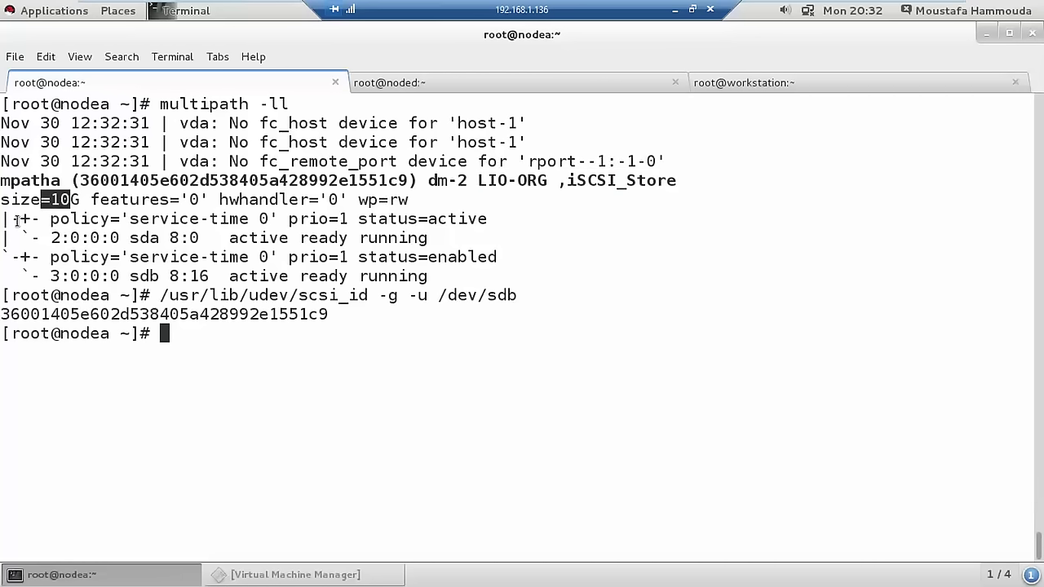
drag(4, 219, 544, 244)
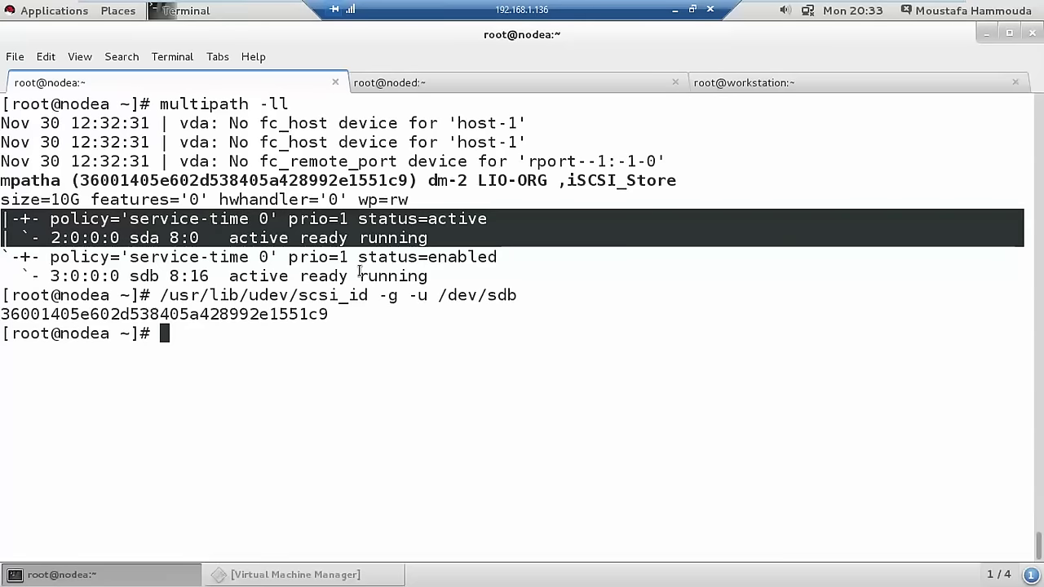
click(351, 327)
drag(3, 295, 162, 266)
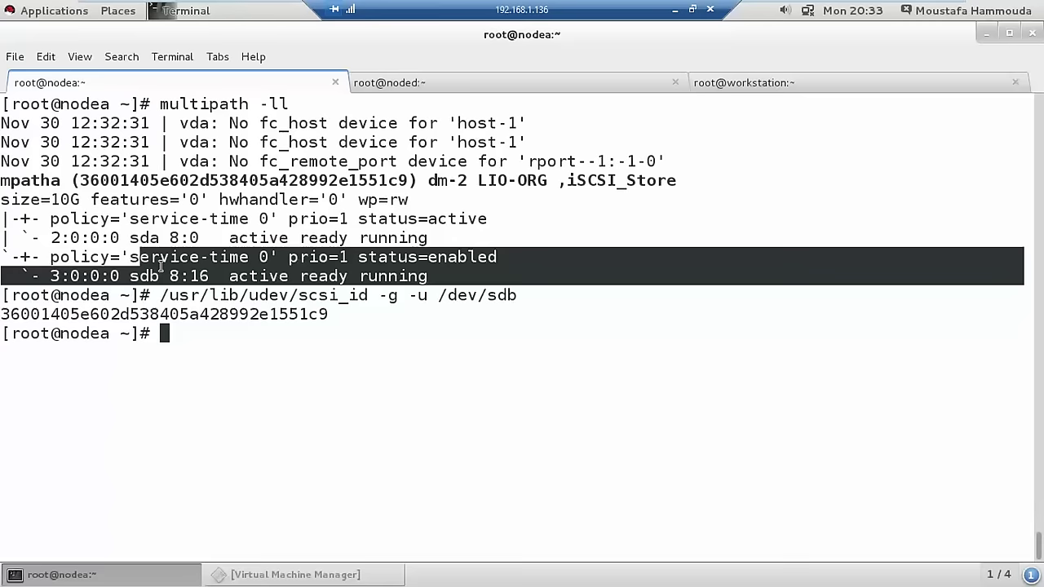
click(166, 266)
Examine the policy, prio and status fields of both mpatha path groups by highlighting them
drag(128, 218, 269, 219)
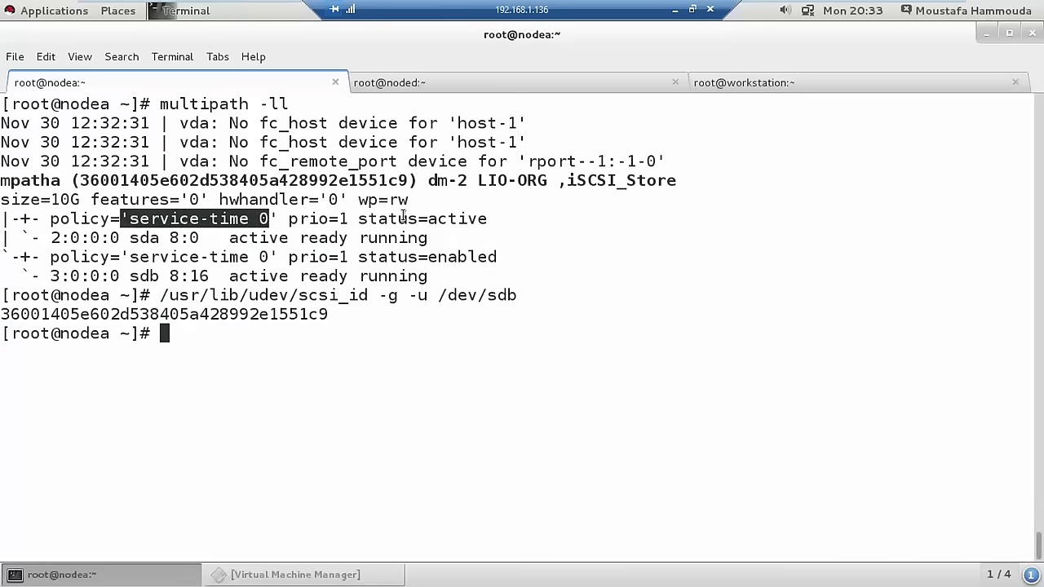
click(306, 215)
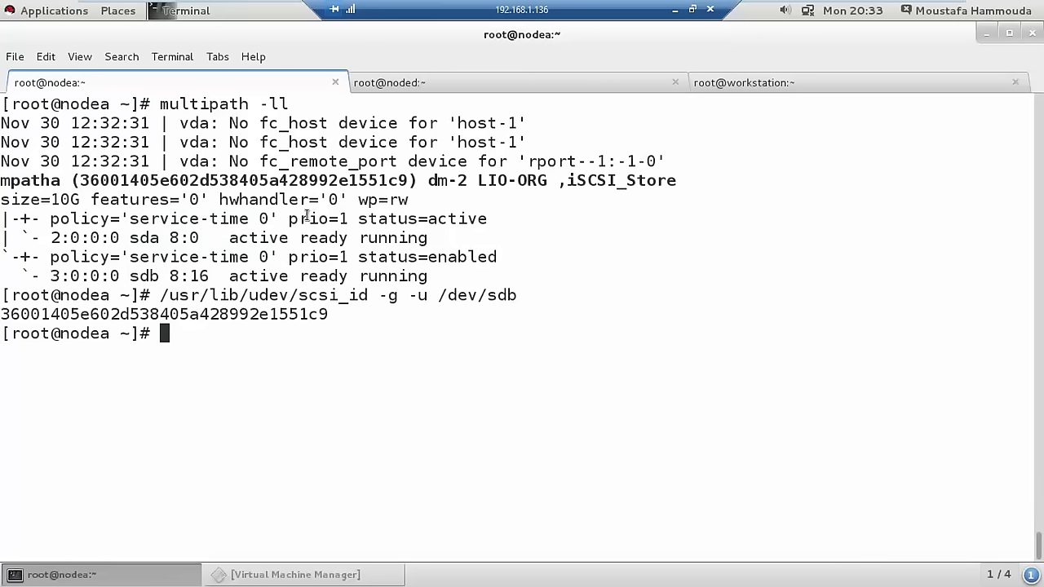
drag(289, 217, 337, 210)
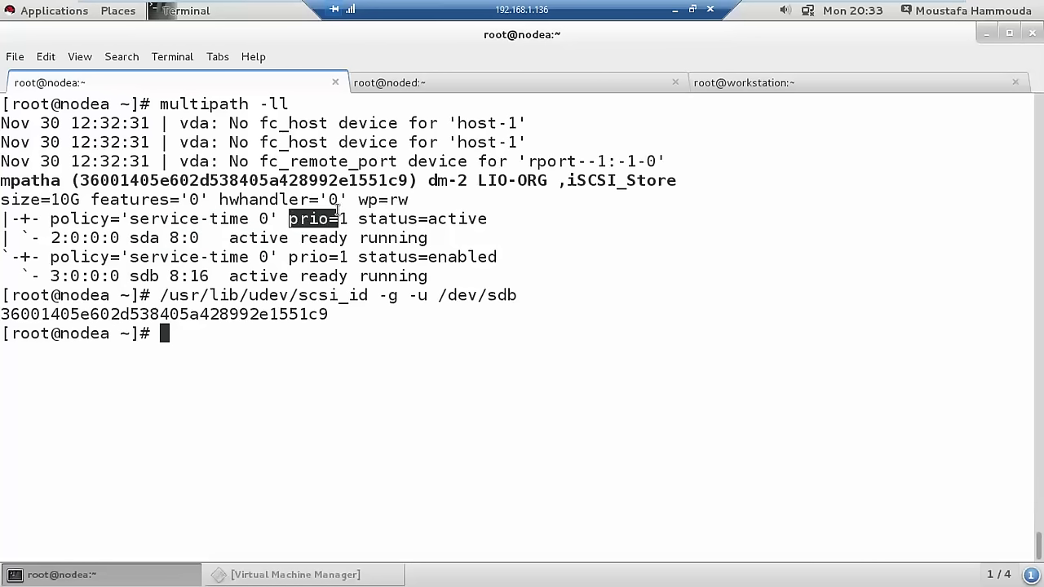
drag(291, 258, 338, 257)
drag(361, 217, 477, 217)
drag(360, 258, 496, 258)
click(361, 237)
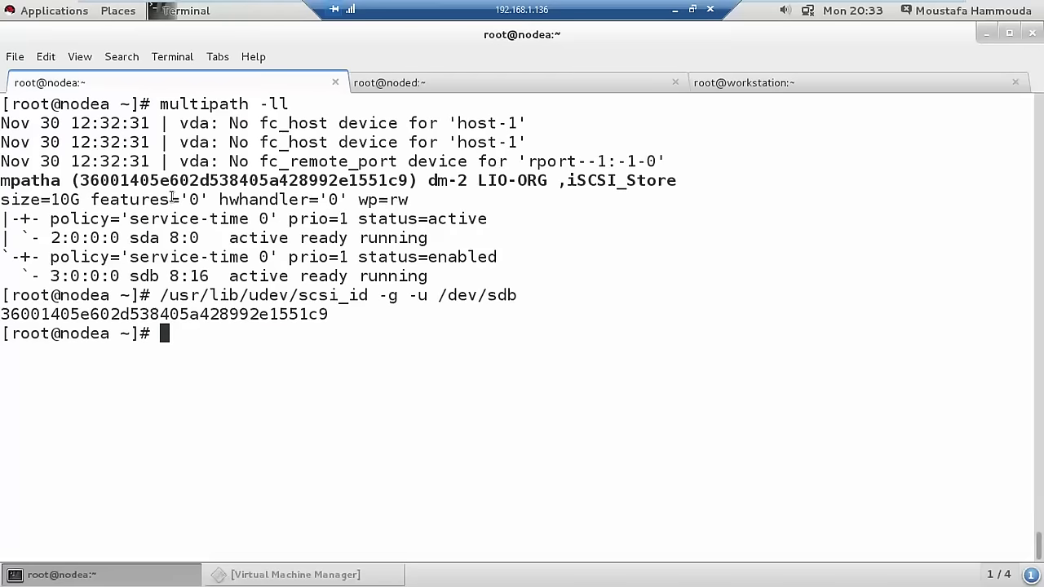
drag(133, 219, 266, 217)
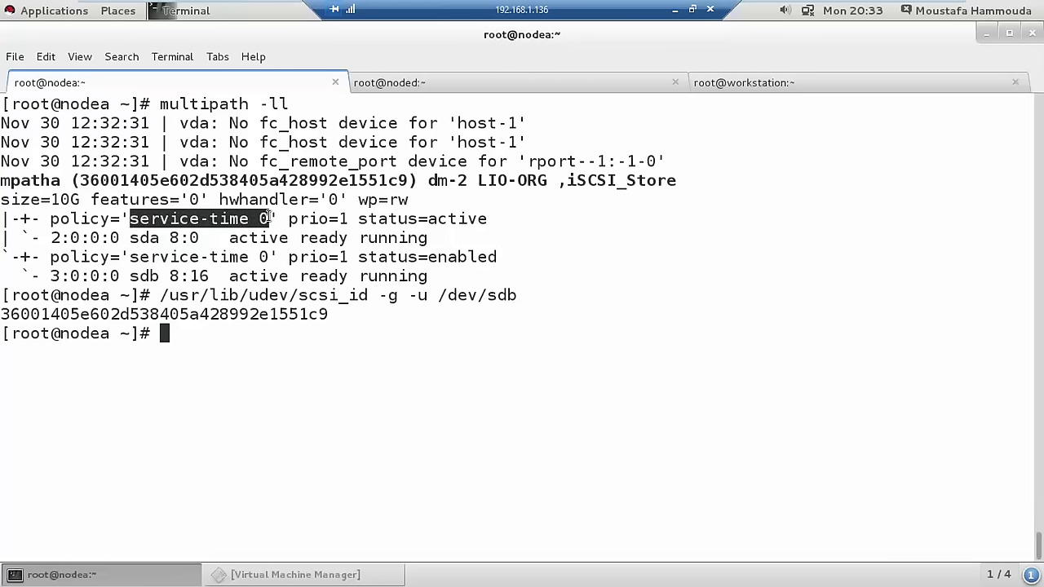
List all disks with fdisk -l and highlight the /dev/mapper/mpatha and mpatha1 sections
text(fdisk -)
text(l)
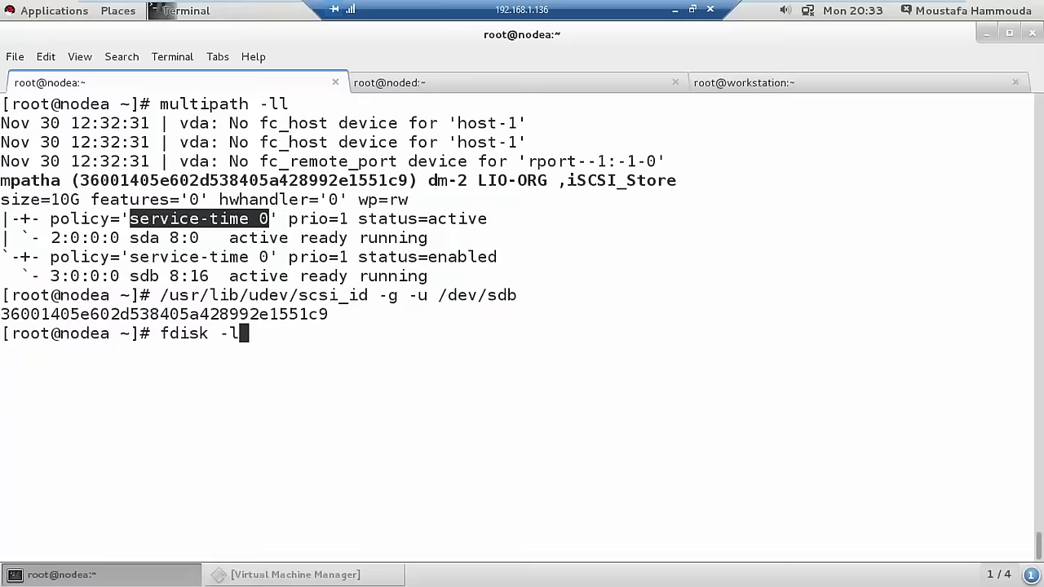
key(Return)
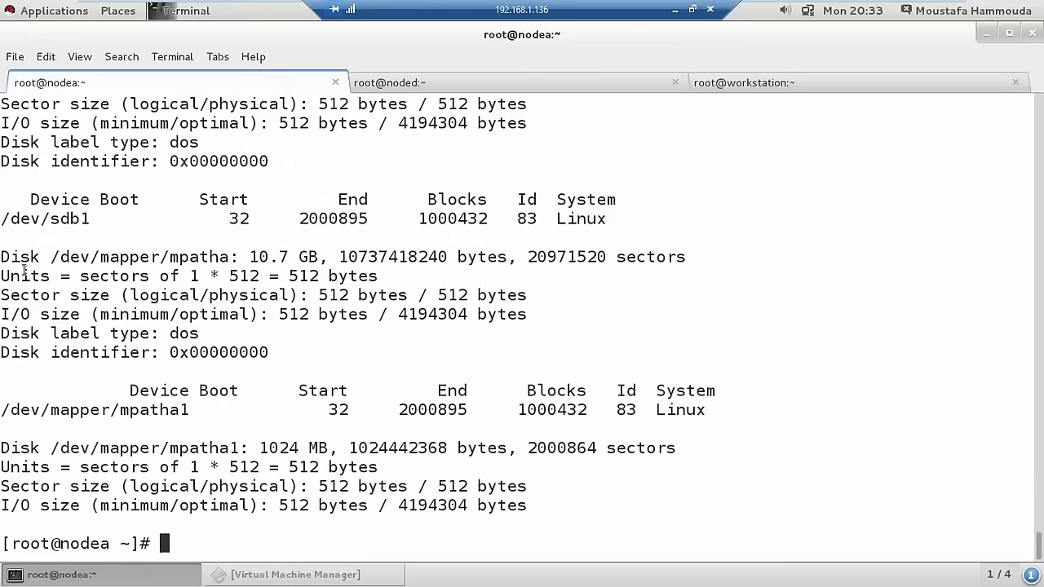
drag(2, 256, 724, 516)
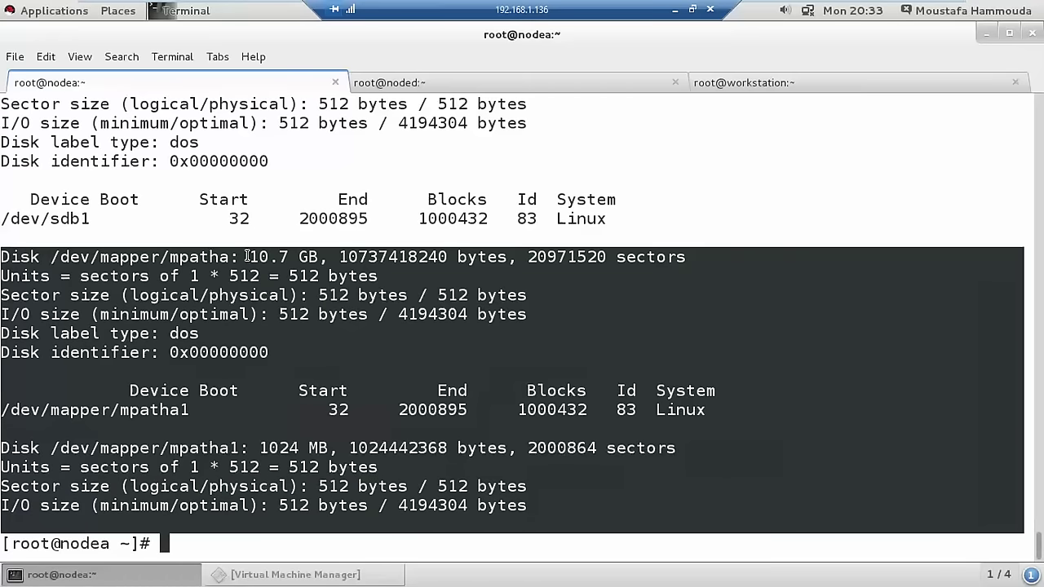
Check the Adobe Connect meeting chat, return to the remote desktop and run multipath -ll on nodea
click(674, 10)
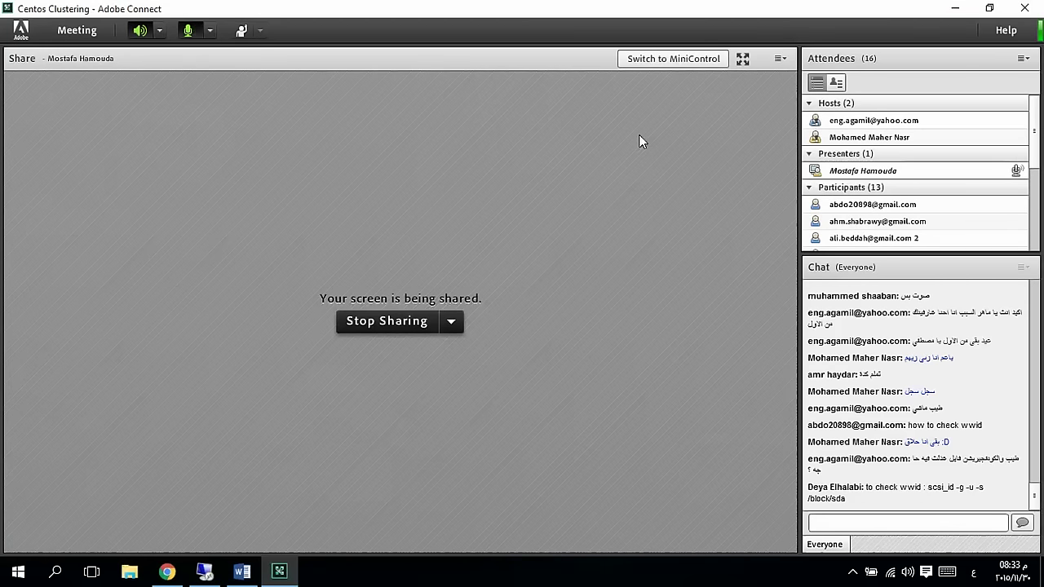
click(205, 571)
text(multipath -ll)
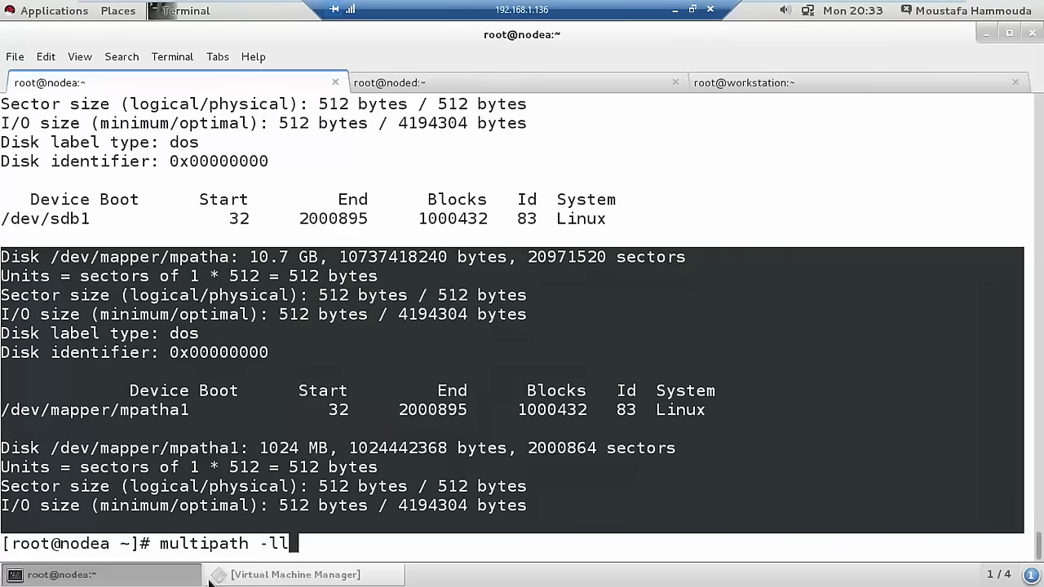
key(Return)
Query the WWID of /dev/sdb again with /usr/lib/udev/scsi_id -g -u /dev/sdb
text(fdisk -l)
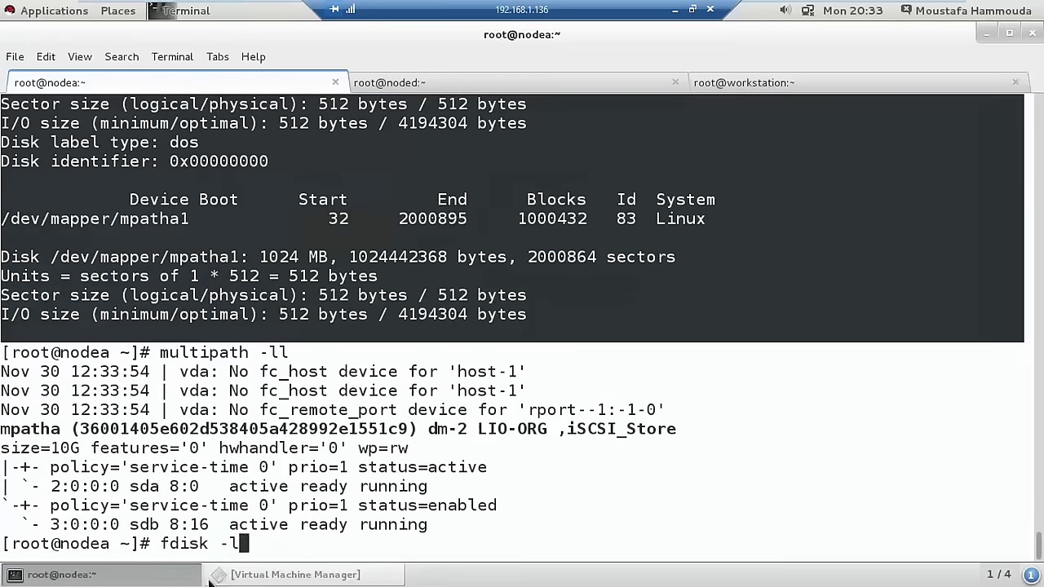
key(Up)
key(Up)
key(Return)
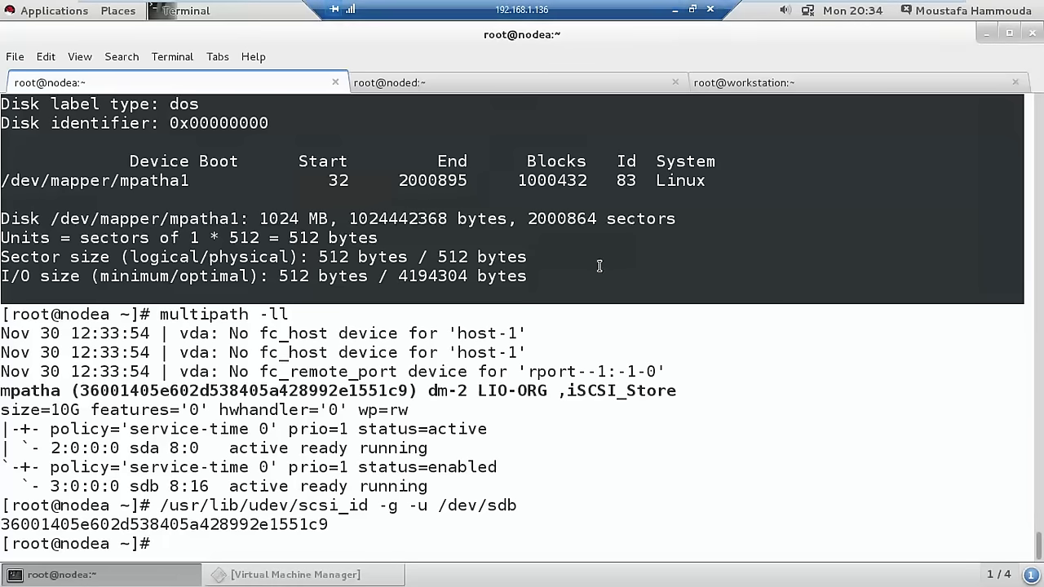
Review the earlier fdisk -l output, comparing the /dev/sda, /dev/sdb and /dev/mapper/mpatha entries
scroll(602, 261, up, 4)
scroll(596, 264, down, 1)
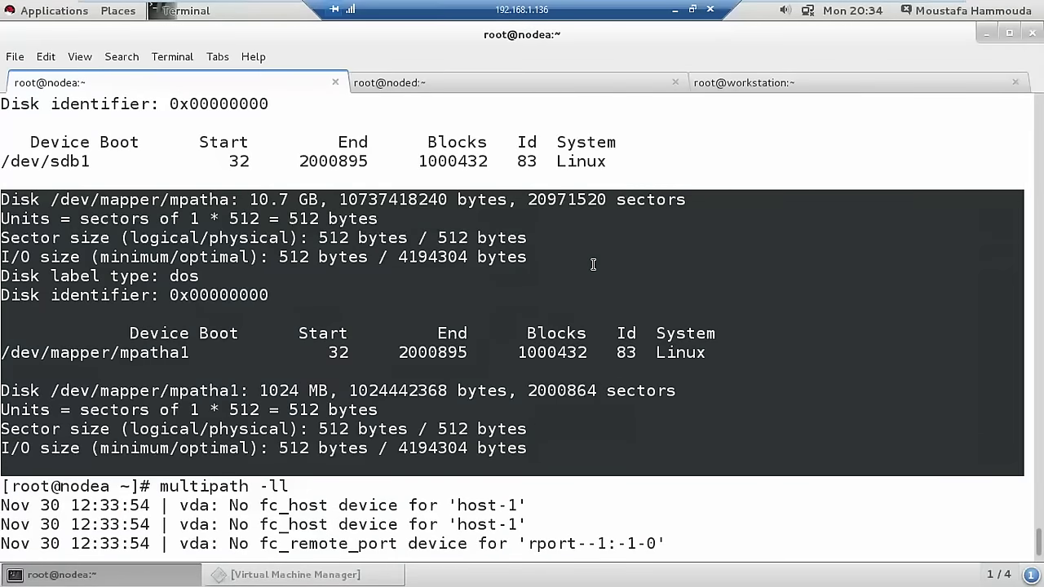
scroll(593, 264, up, 4)
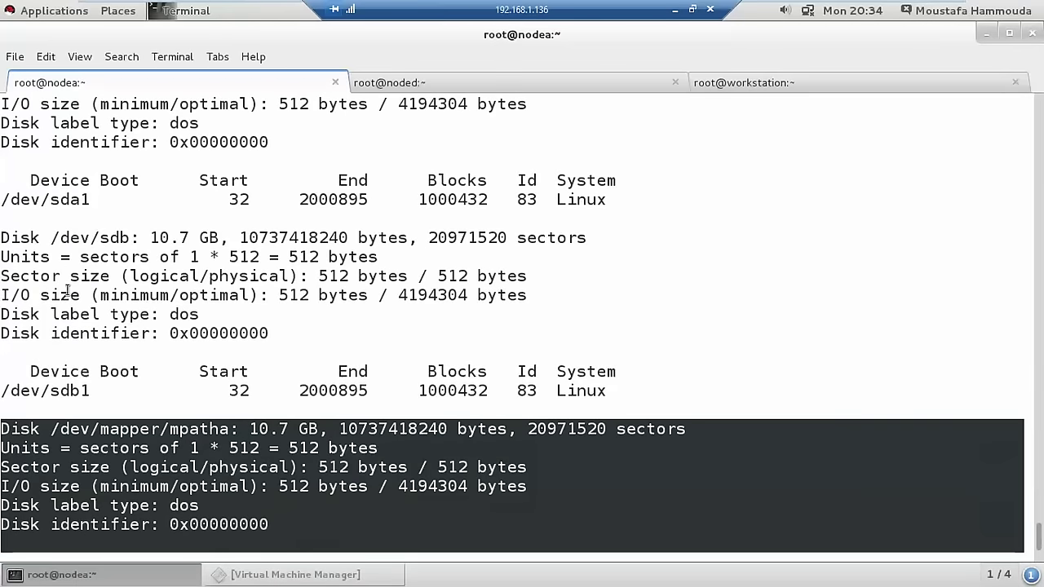
scroll(118, 235, up, 2)
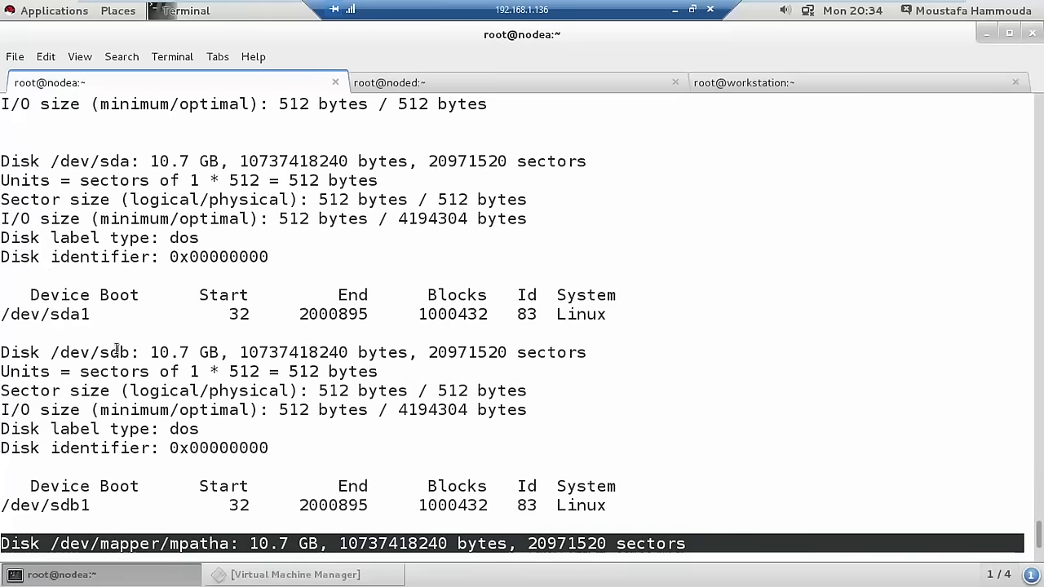
scroll(114, 349, down, 5)
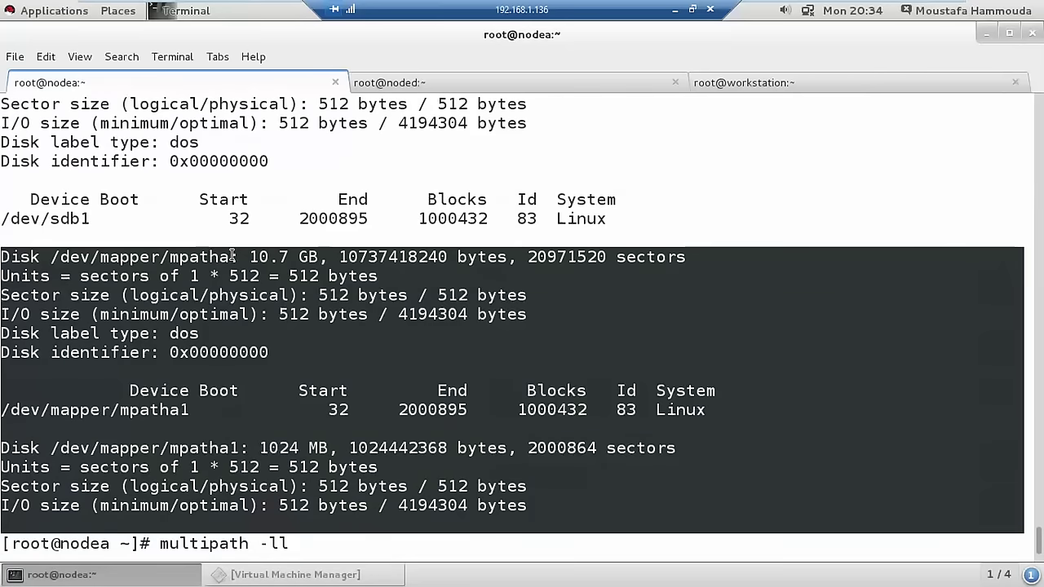
key(Return)
scroll(261, 273, up, 2)
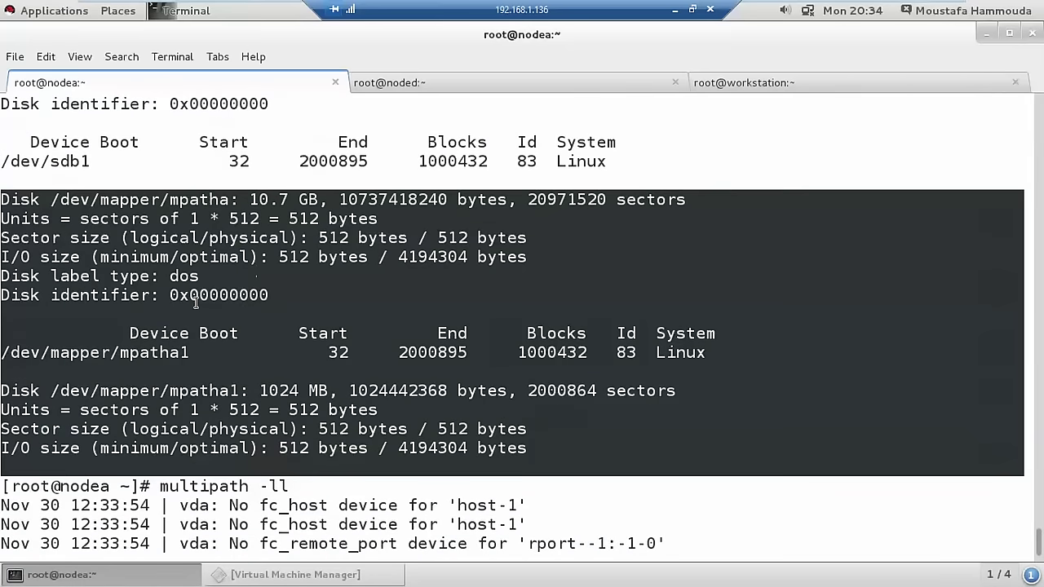
Check the Adobe Connect chat and the hidden notification icons, and return to the nodea terminal to highlight the mpatha name
click(676, 10)
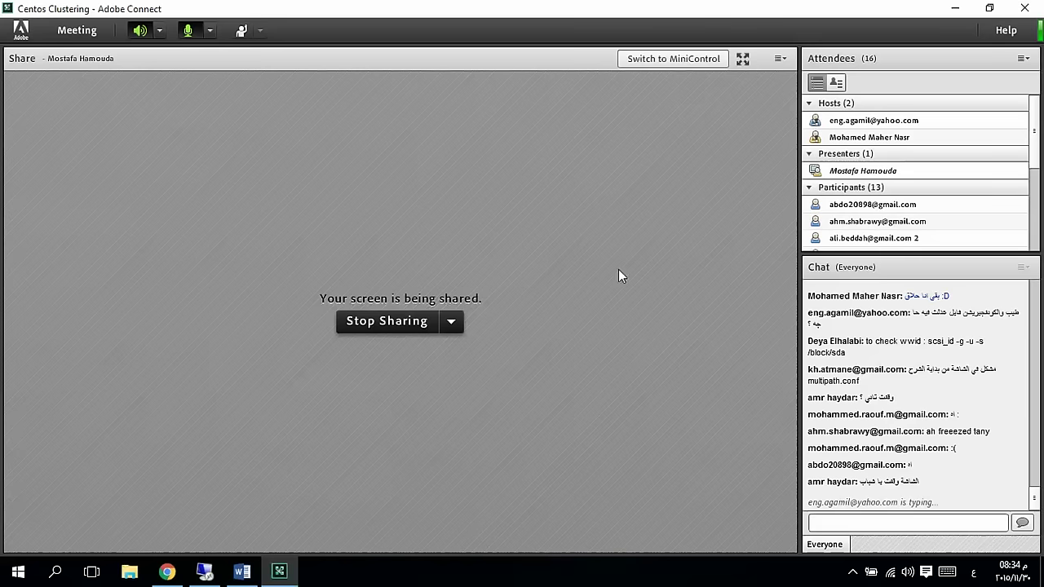
click(853, 572)
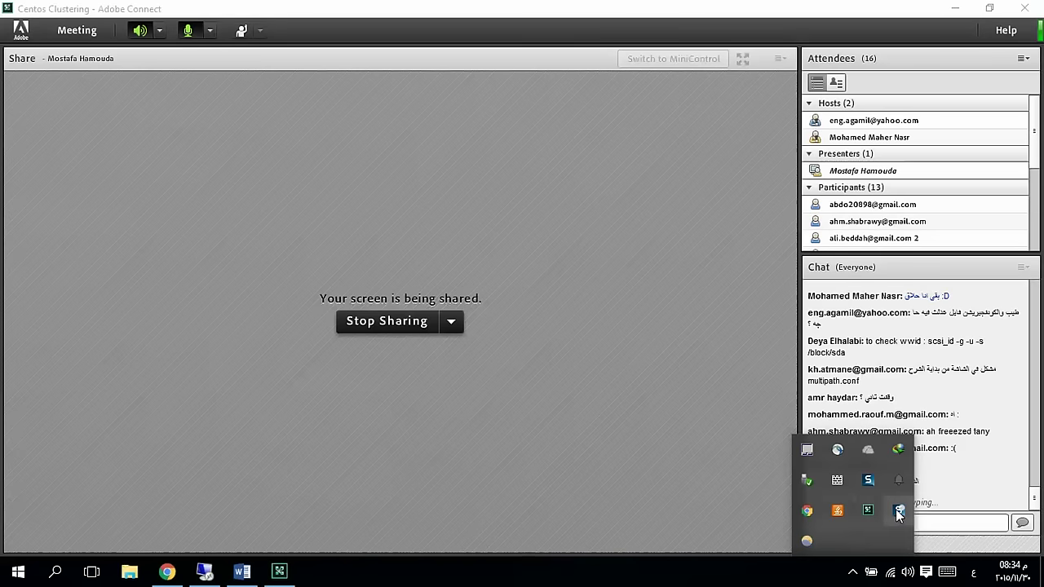
click(376, 421)
key(alt+Tab)
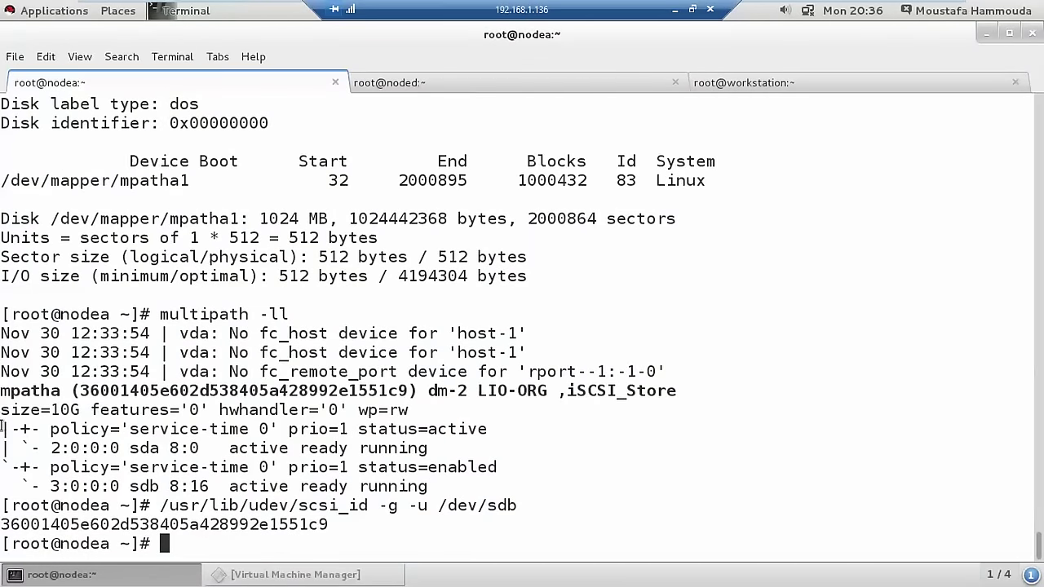
double_click(11, 392)
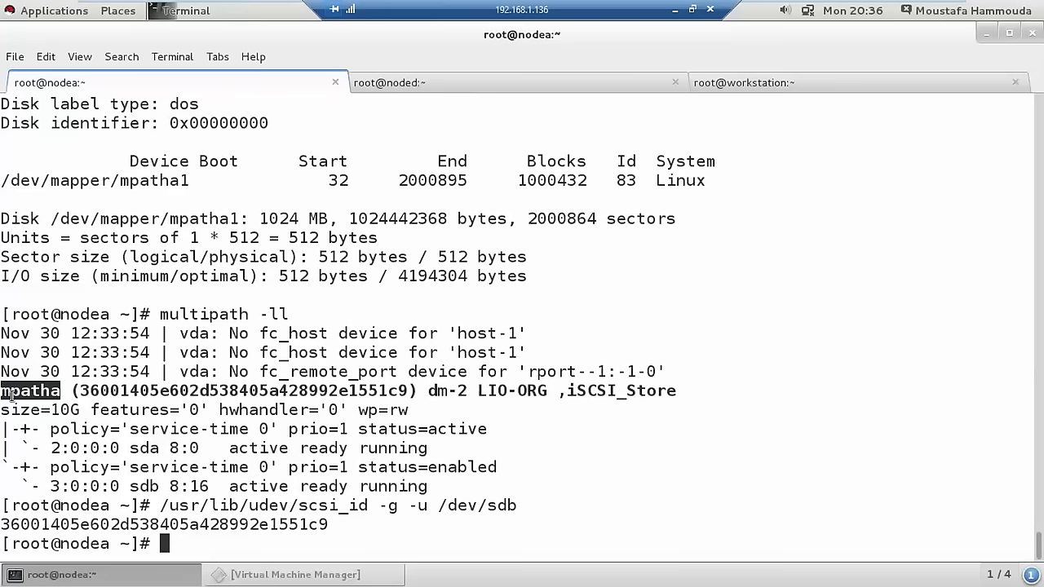
Turn on the microphone in the Adobe Connect meeting, and unlock the remote desktop session with the account password
click(679, 13)
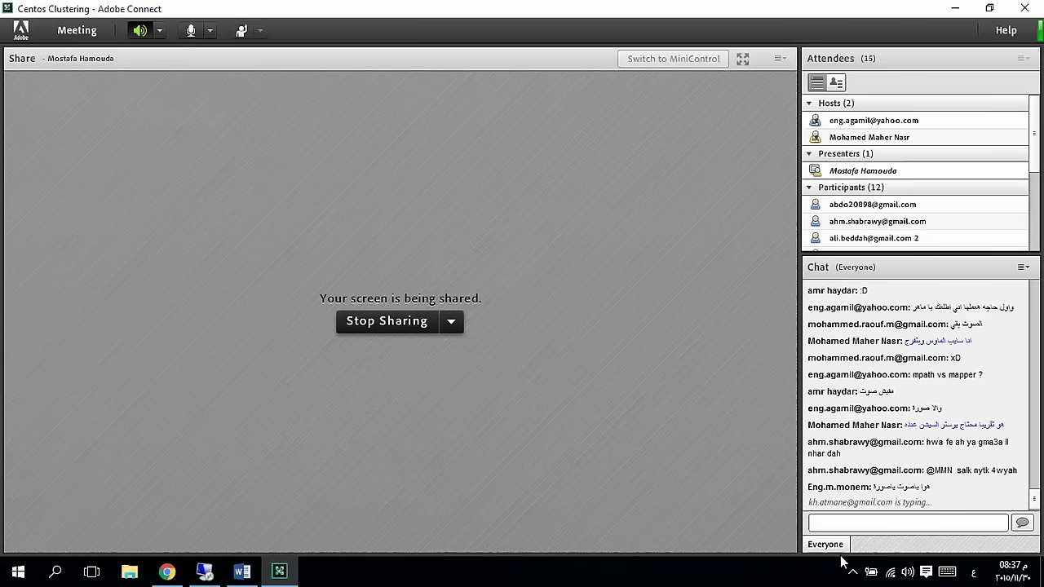
click(190, 30)
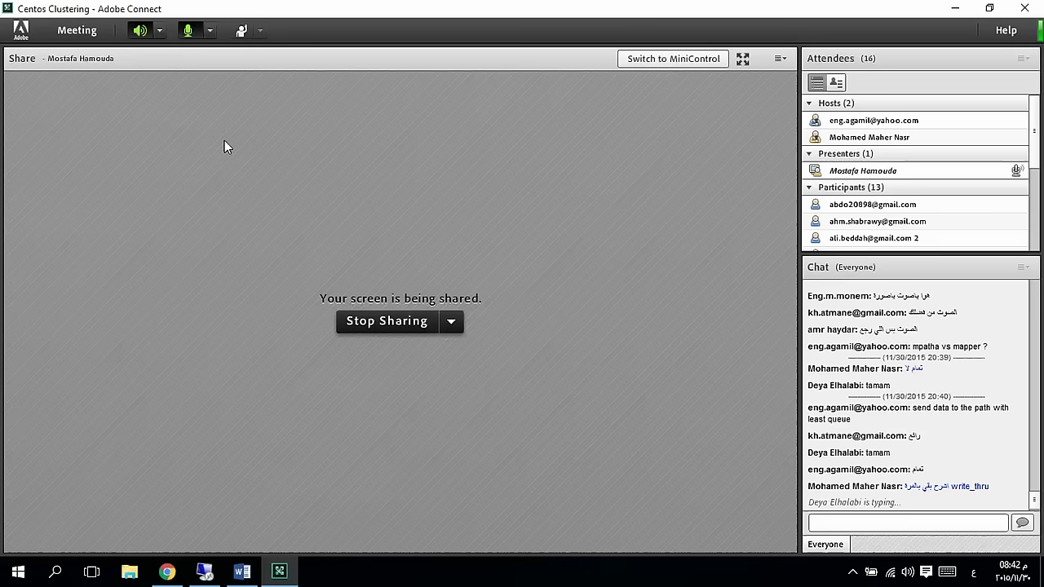
click(205, 570)
click(324, 342)
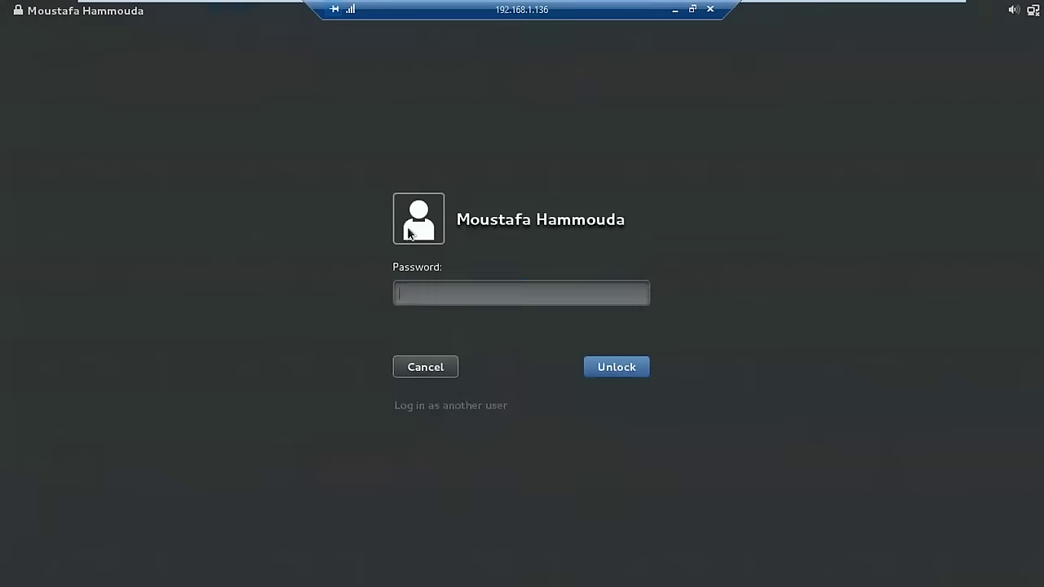
text(********)
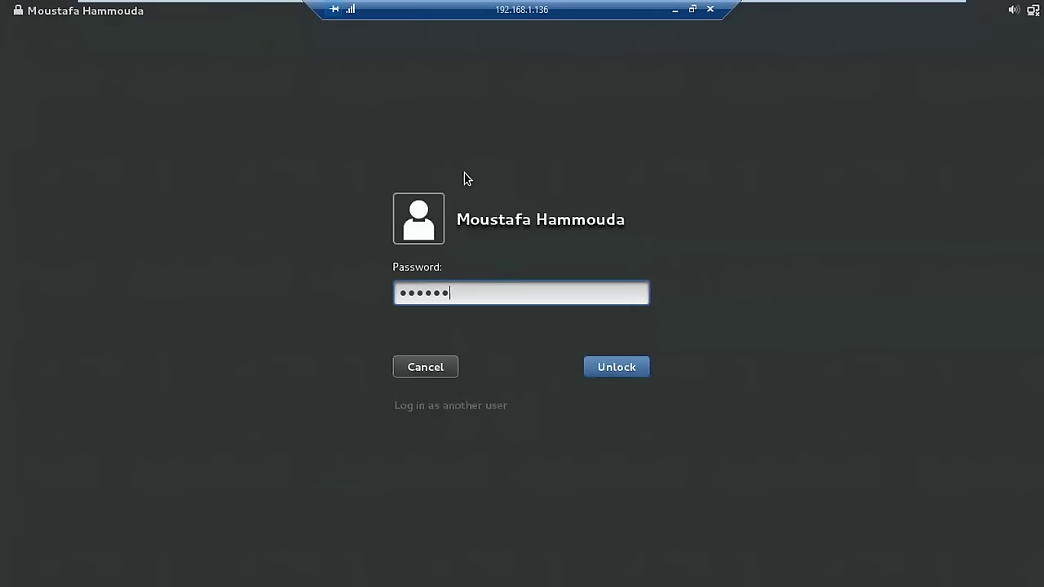
key(Return)
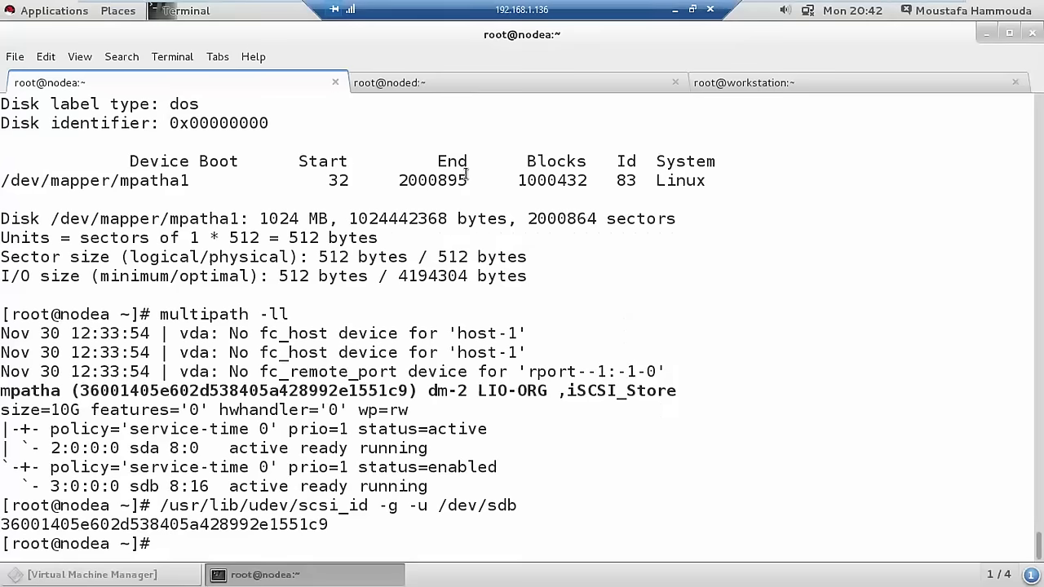
Clear nodea's terminal and rerun multipath -ll, adding blank prompt lines below the output
key(ctrl+l)
key(Up)
key(Up)
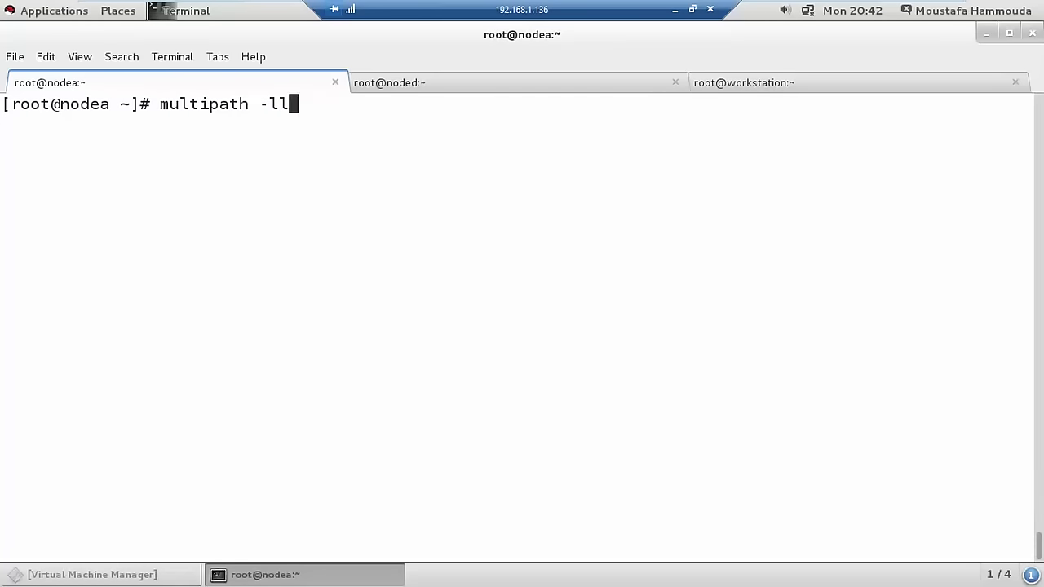
key(Return)
key(Return)
key(Return)
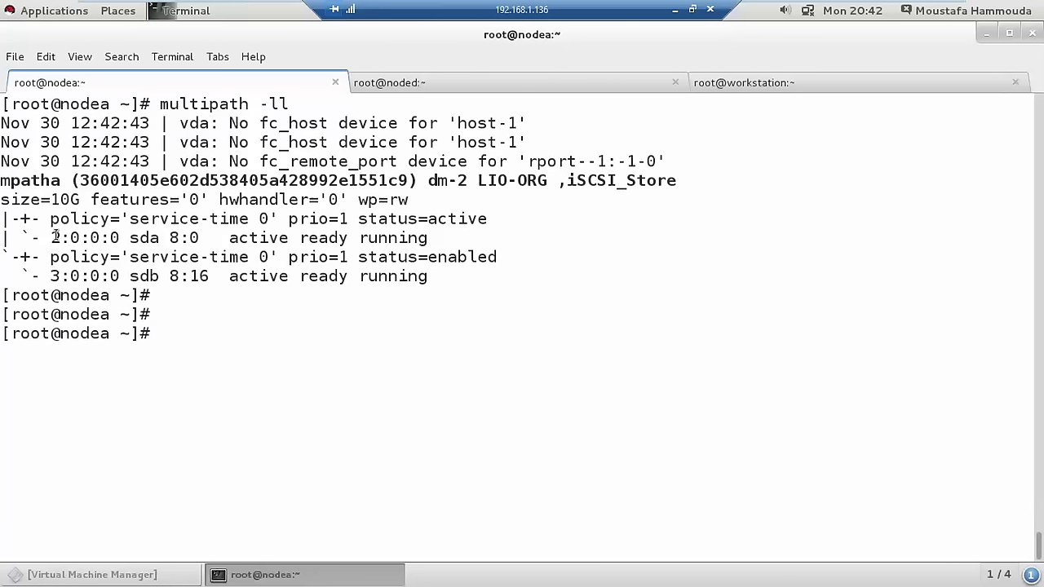
Open /etc/multipath.conf in vim on nodea
text(vim /etc/mu)
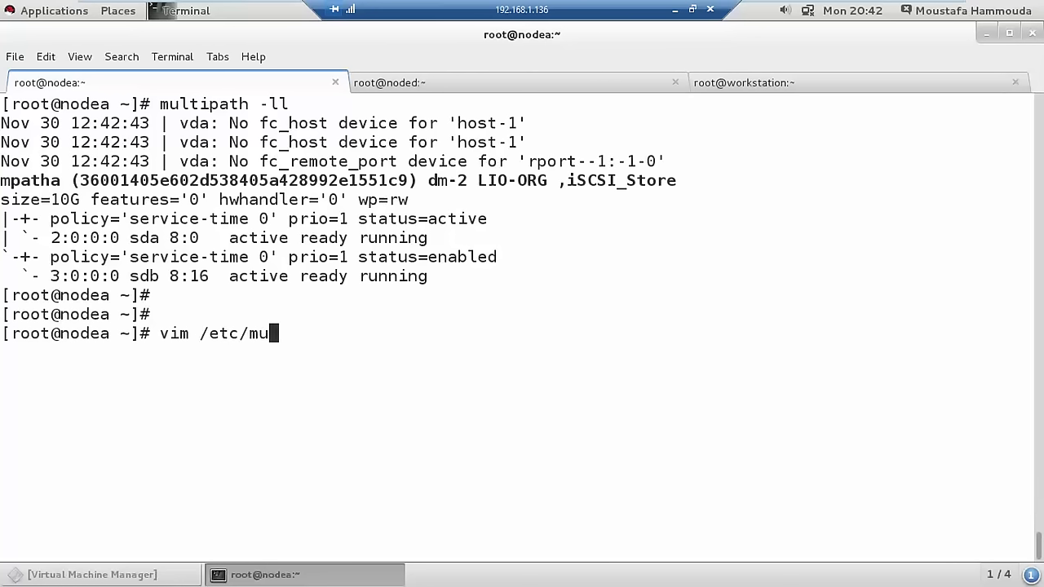
text(ltipath.)
key(Tab)
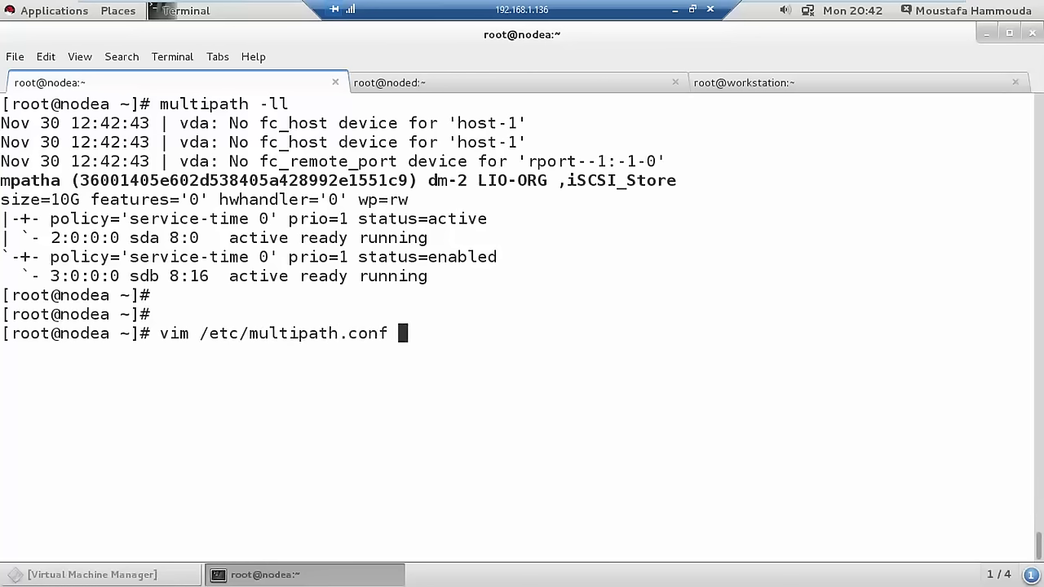
key(Return)
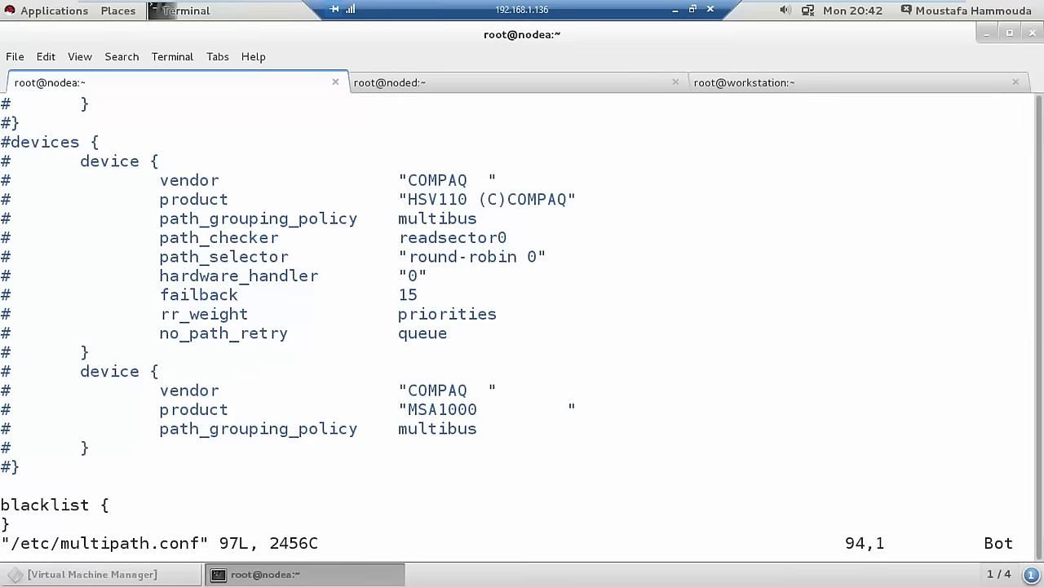
Examine the file backwards from its end, through the example devices, multipaths and blacklist sections to the active defaults block
key(Up)
key(Up)
key(Up)
key(Up)
key(Up)
key(Up)
key(Up)
key(Up)
key(Up)
key(Up)
key(Up)
key(Up)
key(Up)
key(Up)
key(Up)
key(Up)
key(Up)
key(Up)
key(Up)
key(Up)
key(Up)
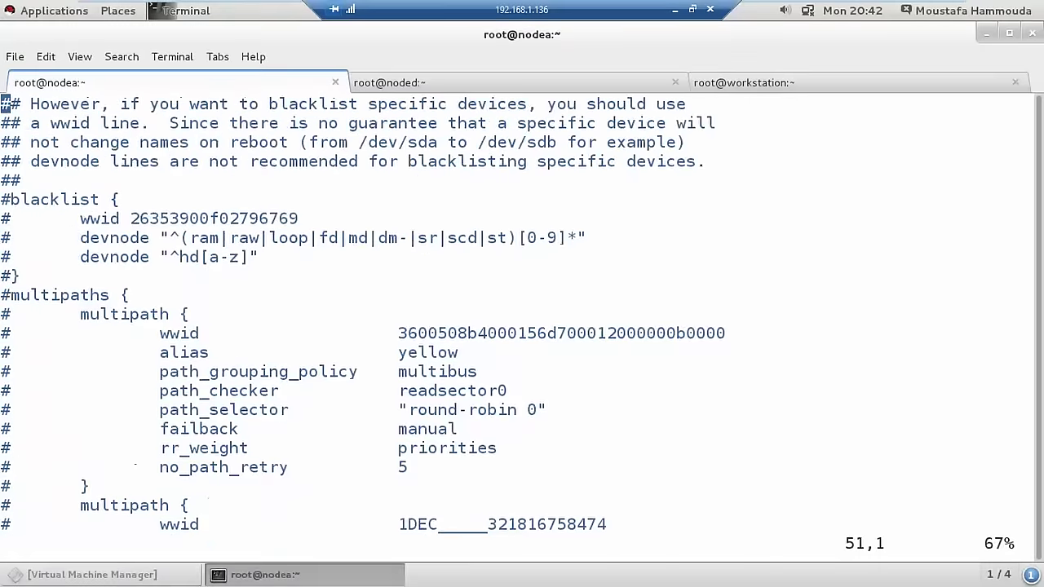
key(Up)
key(Up)
key(Up)
key(Up)
key(Up)
key(Up)
key(Up)
key(Up)
key(Up)
key(Up)
key(Up)
key(Up)
key(Up)
key(Up)
key(Up)
key(Up)
key(Up)
key(Up)
key(Up)
key(Up)
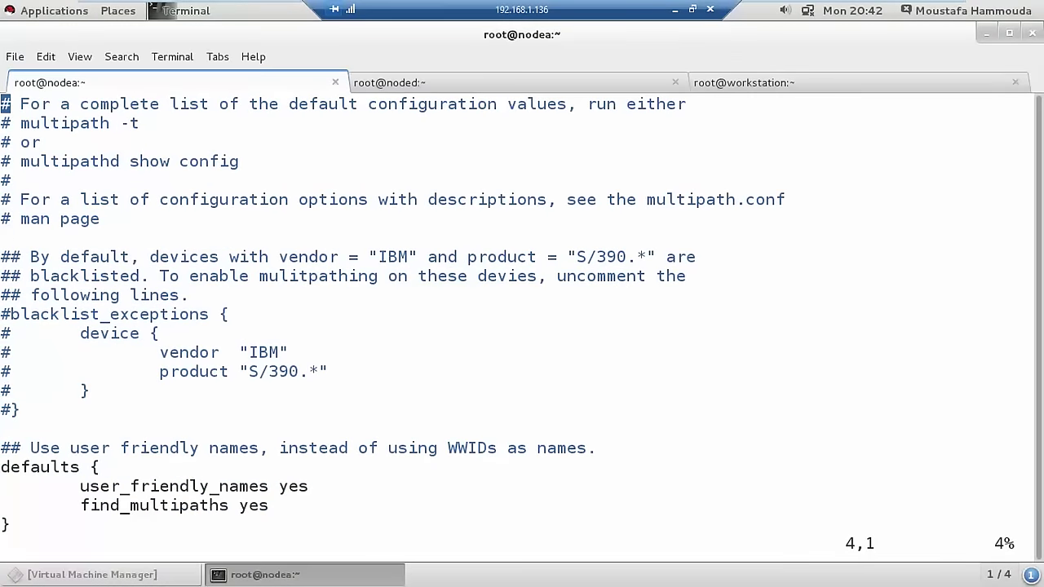
Read through the commented example defaults section, from udev_dir to user_friendly_names, and the blacklist notes below it
key(Down)
key(Down)
key(Down)
key(Down)
key(Down)
key(Down)
key(Down)
key(Down)
key(Down)
key(Down)
key(Down)
key(Down)
key(Down)
key(Down)
key(Down)
key(Down)
key(Down)
key(Down)
key(Down)
key(Down)
key(Down)
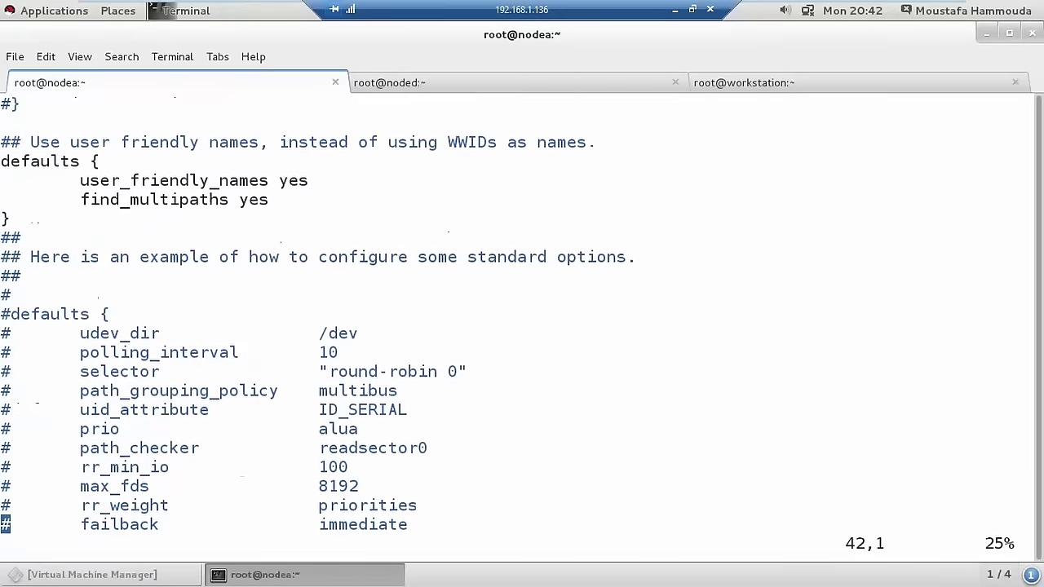
key(Down)
key(Down)
key(Down)
key(Down)
key(Down)
key(Down)
key(Down)
key(Down)
key(Down)
key(Down)
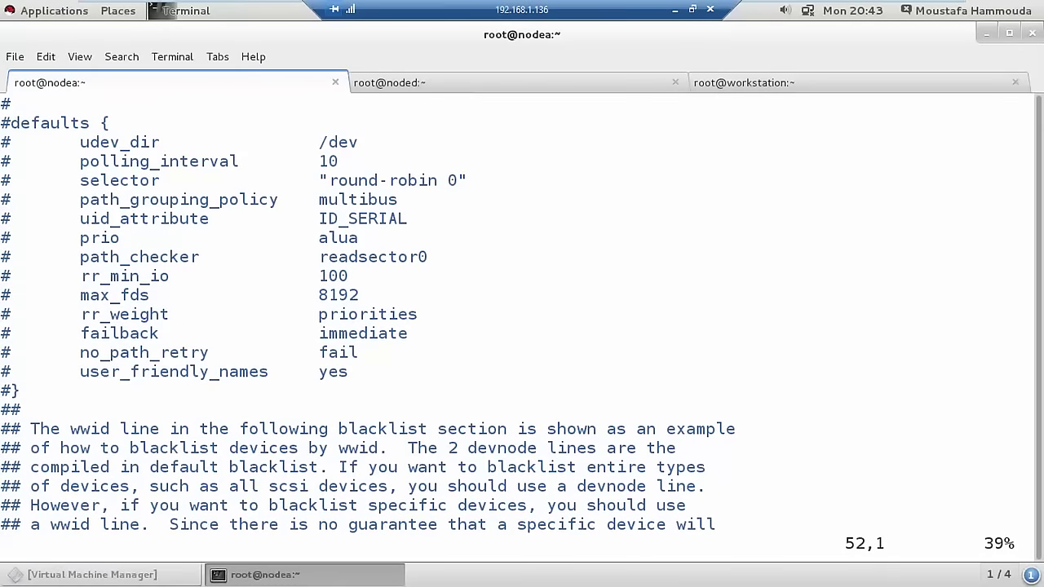
Return to the beginning of the file and search for "selec"
key(Up)
key(Up)
key(Up)
key(Up)
key(Up)
key(Up)
key(Up)
key(Up)
key(Up)
key(Up)
key(Up)
key(Up)
key(Up)
key(Up)
key(Up)
key(Up)
key(Up)
key(Up)
key(Up)
key(Up)
key(Up)
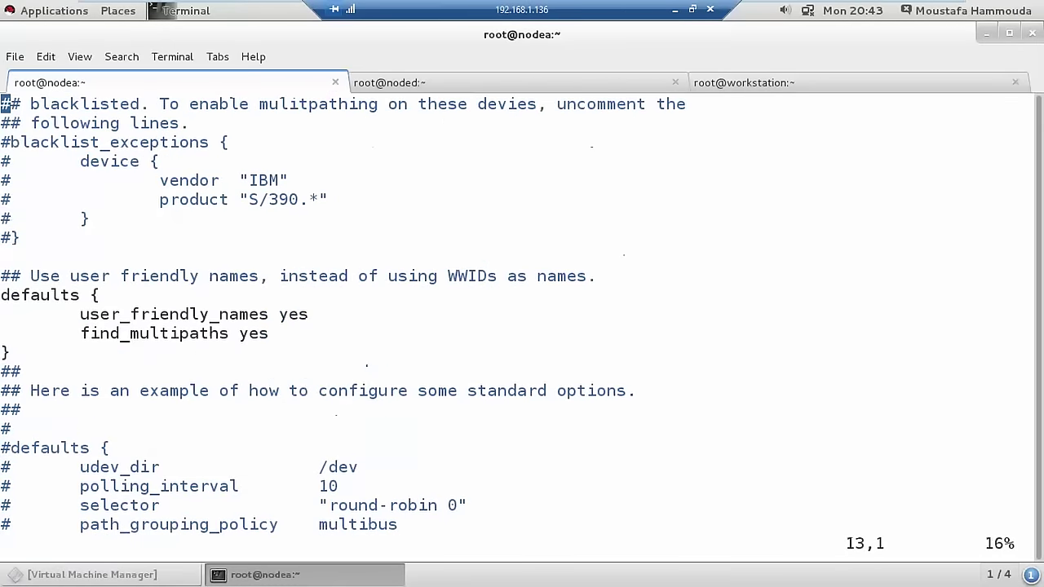
key(Up)
key(Up)
key(Up)
key(Up)
key(Up)
key(Up)
key(Up)
key(Up)
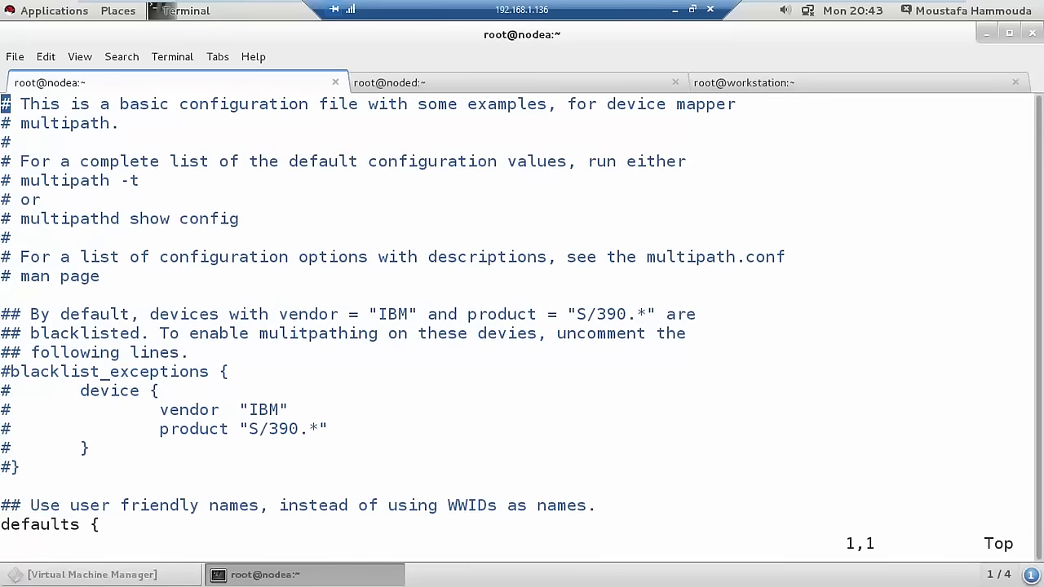
text(/se)
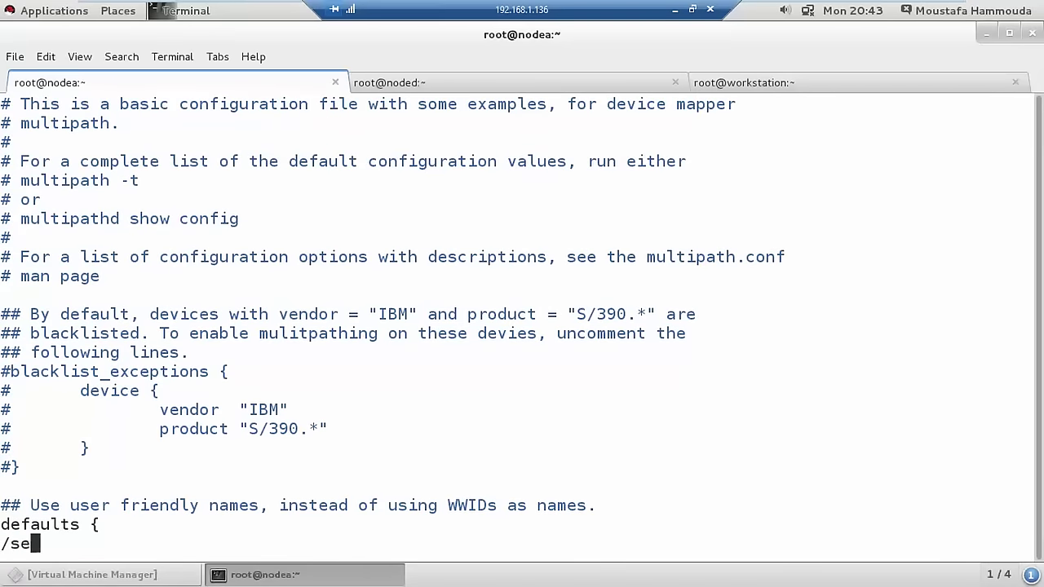
text(lec)
key(Return)
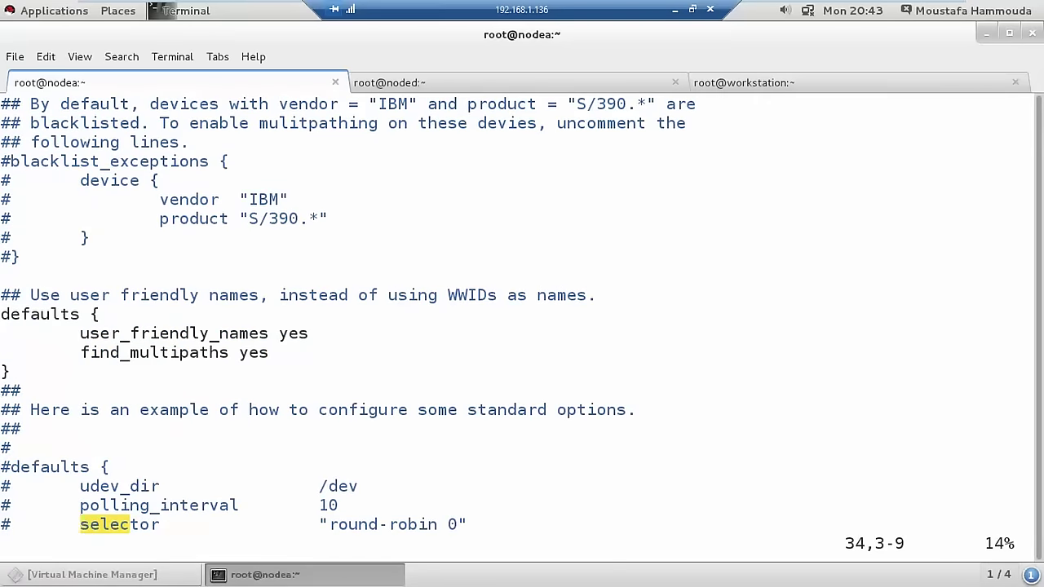
Examine the commented example defaults block around the selector line and the active defaults block above it
key(Down)
key(Down)
key(Down)
key(Down)
key(Down)
key(Down)
key(Down)
key(Down)
key(Down)
key(Down)
key(Down)
key(Down)
key(Down)
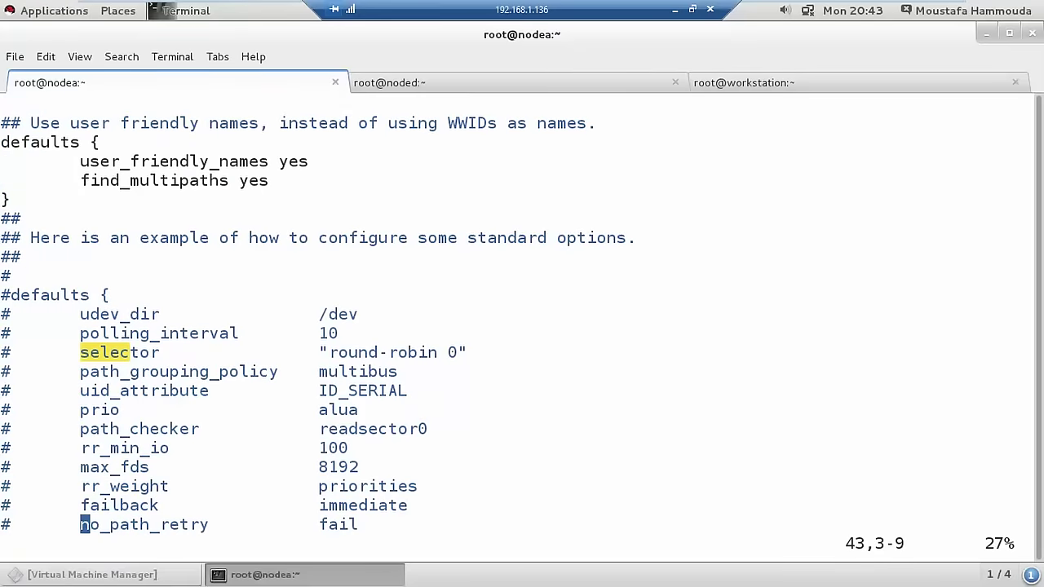
key(Down)
key(Down)
key(Down)
key(Up)
key(Up)
key(Up)
key(Up)
key(Up)
key(Up)
key(Up)
key(Up)
key(Up)
key(Up)
key(Up)
key(Up)
key(Up)
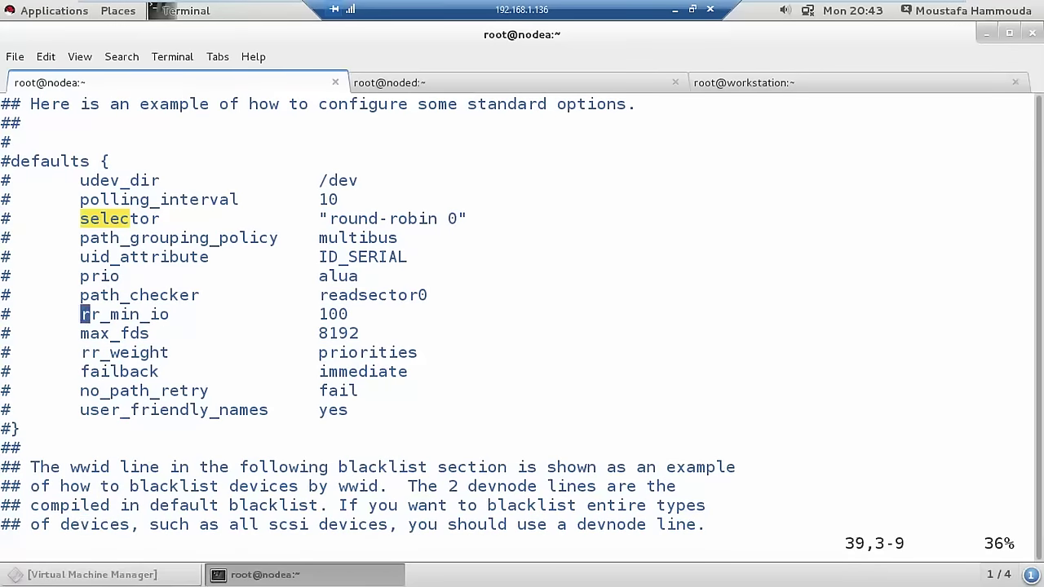
key(Up)
key(Up)
key(Up)
key(Up)
key(Up)
key(Up)
key(Page_Up)
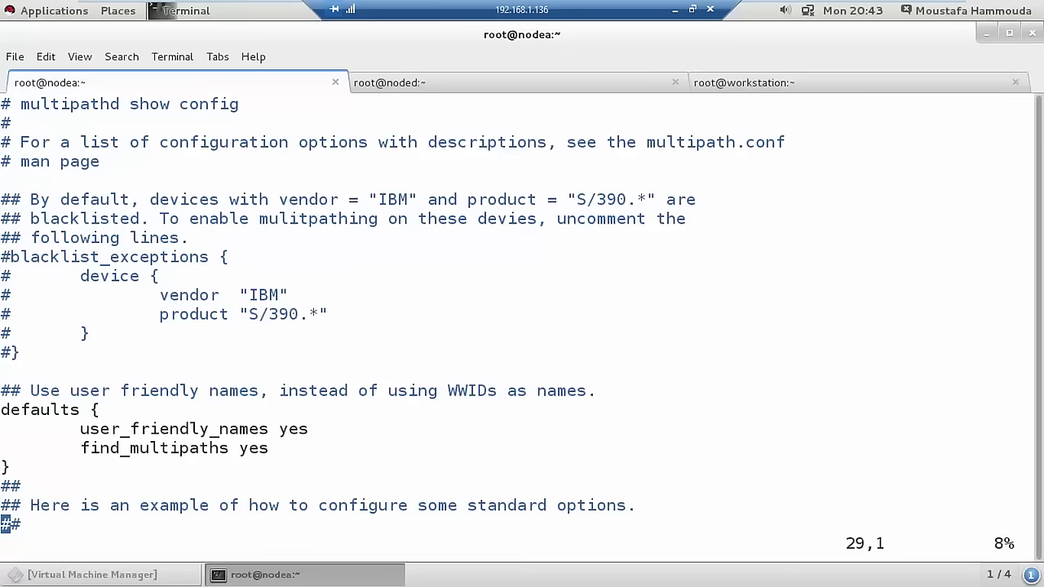
Uncomment the closing brace of the example defaults block, above the blacklist notes
key(Down)
key(Down)
key(Down)
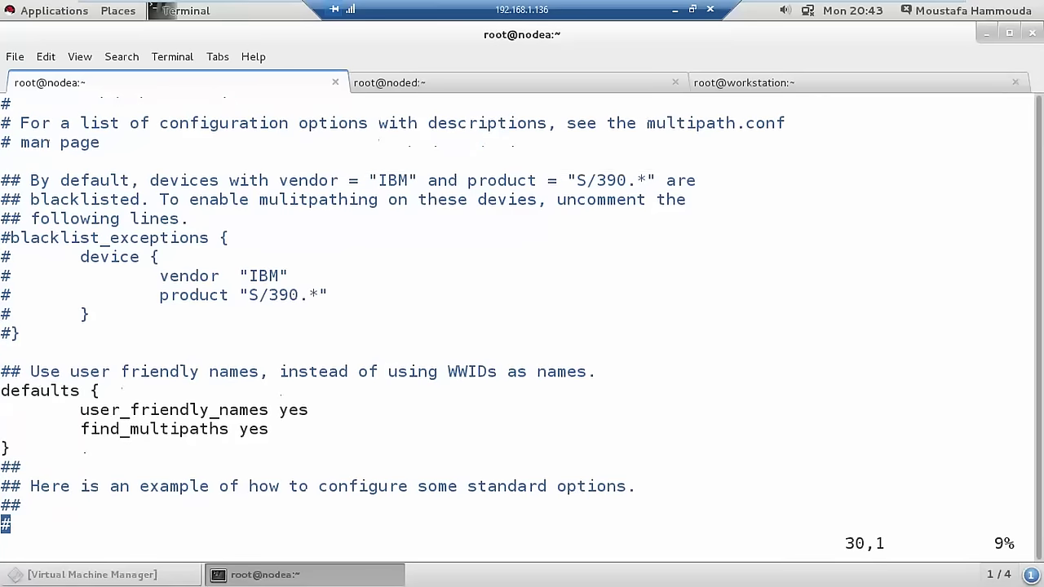
key(Down)
key(Down)
key(Down)
key(Down)
key(Down)
key(Down)
key(Down)
key(Down)
key(Down)
key(Down)
key(Down)
key(Down)
key(Down)
key(Down)
key(Down)
key(Down)
key(Down)
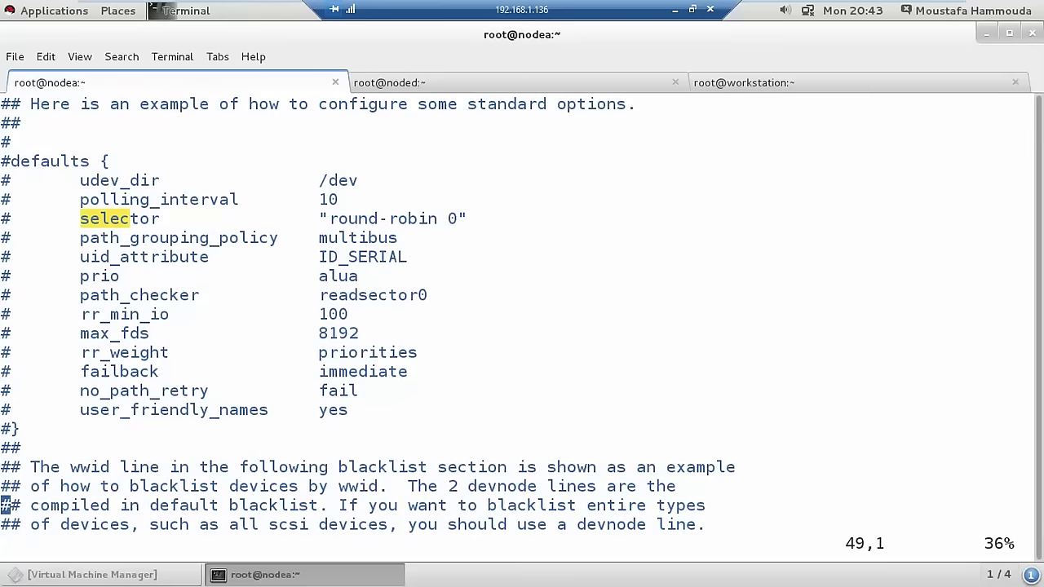
key(Up)
key(Up)
key(Up)
key(Up)
key(Up)
key(Down)
key(Right)
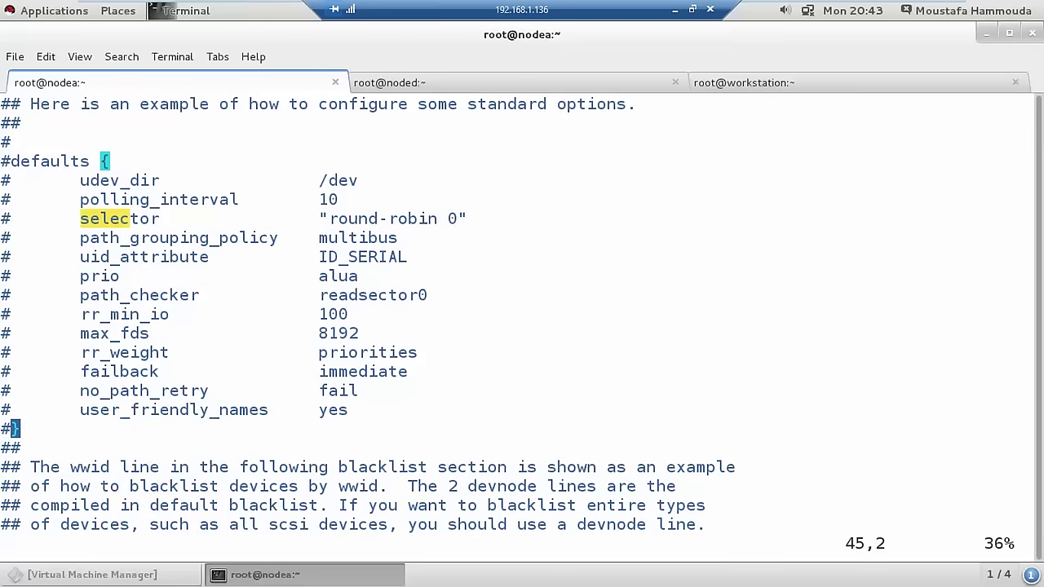
key(i)
key(BackSpace)
Uncomment the opening "defaults {" line of the example options block
key(Up)
key(Up)
key(Up)
key(Up)
key(Up)
key(Up)
key(Up)
key(Up)
key(Up)
key(Up)
key(Up)
key(Up)
key(Up)
key(Up)
key(Up)
key(Up)
key(Up)
key(Up)
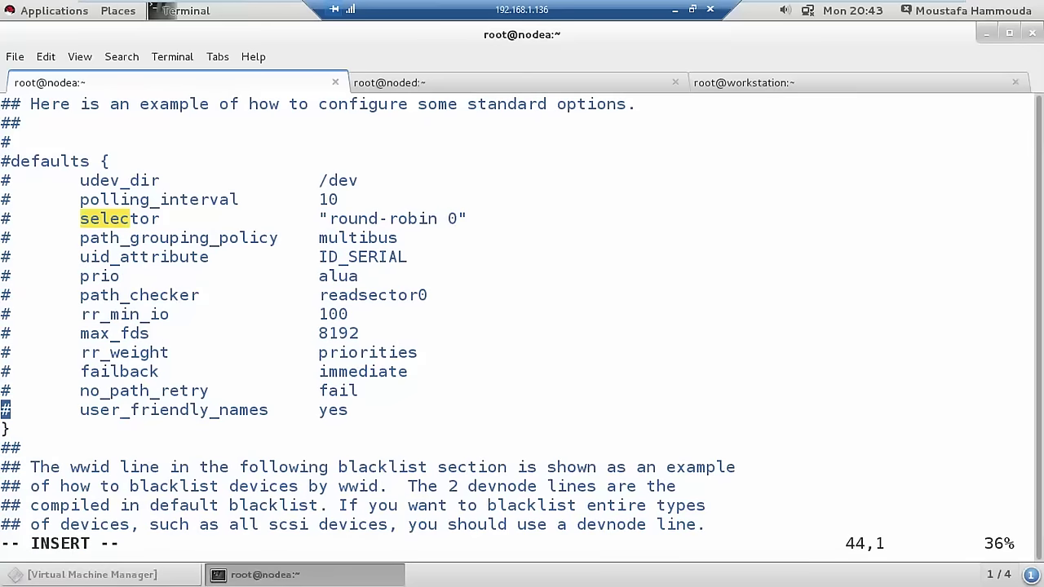
key(Down)
key(Down)
key(Down)
key(Down)
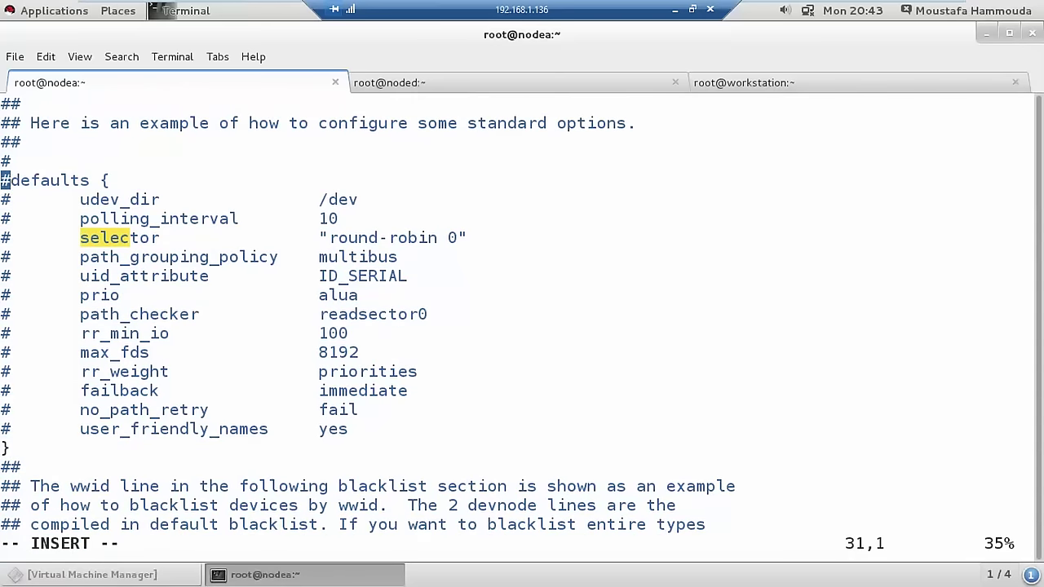
key(Delete)
Uncomment the selector "round-robin 0" line inside the example defaults block and indent it with a tab
key(Right)
key(Right)
key(Right)
key(Right)
key(Right)
key(Right)
key(Right)
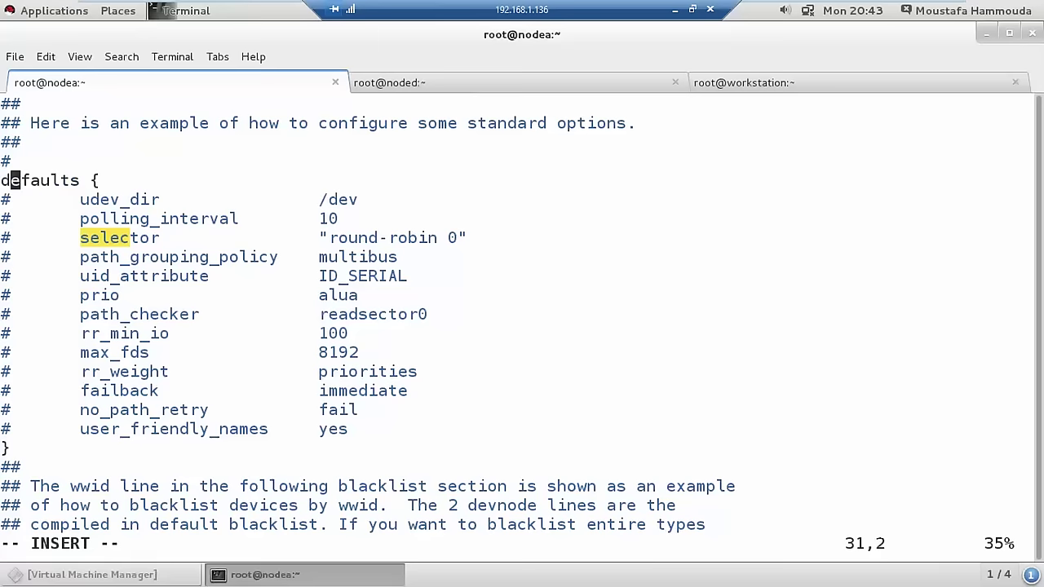
key(Right)
key(Right)
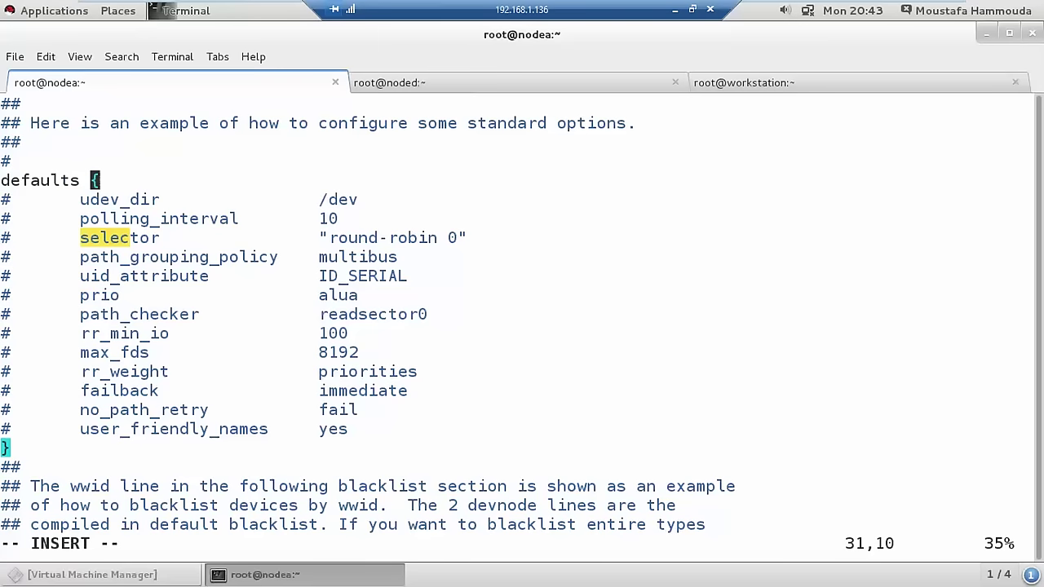
key(Down)
key(Down)
key(Down)
key(Left)
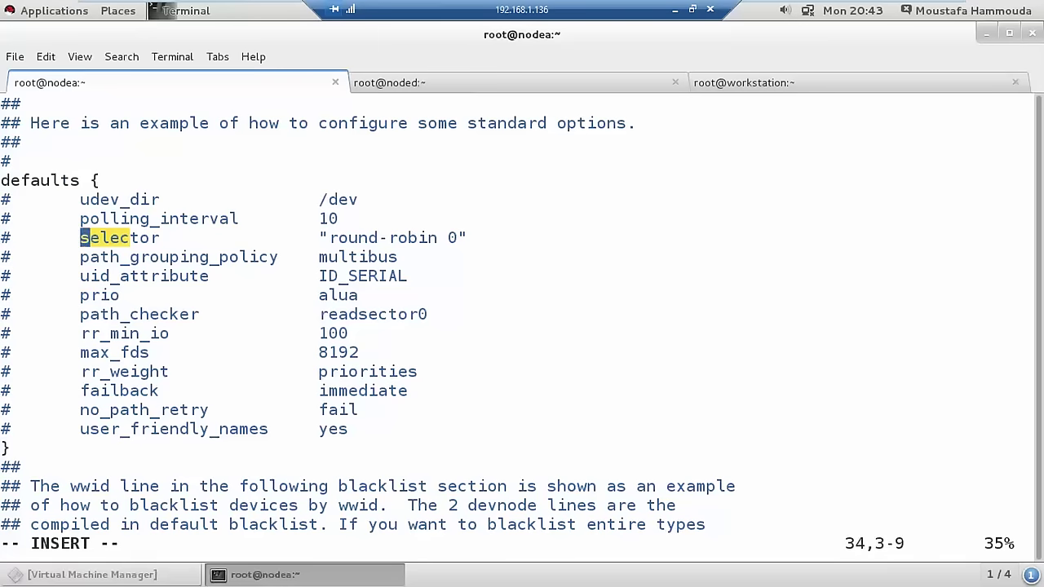
key(BackSpace)
key(BackSpace)
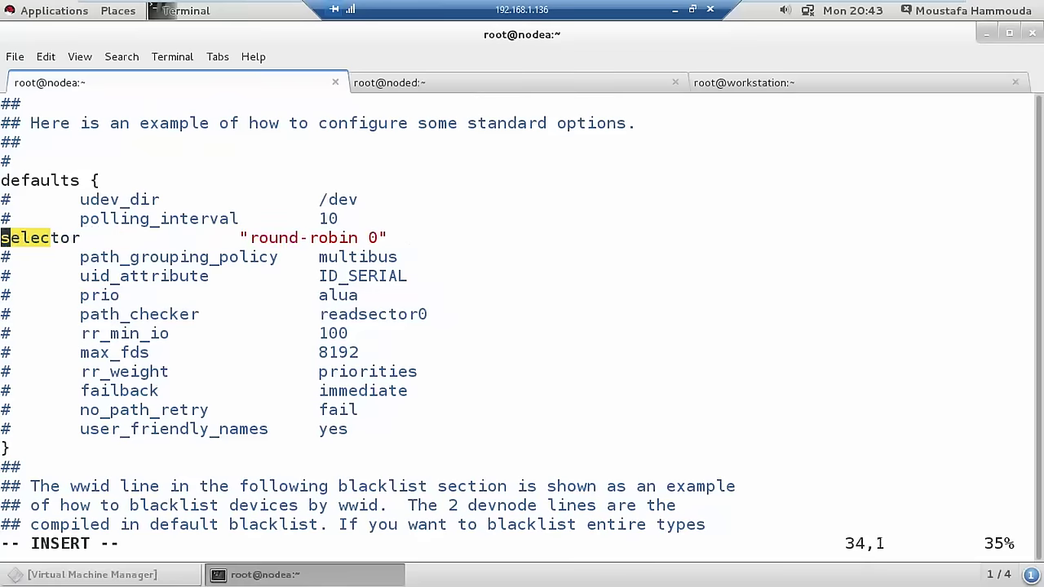
key(Tab)
key(Up)
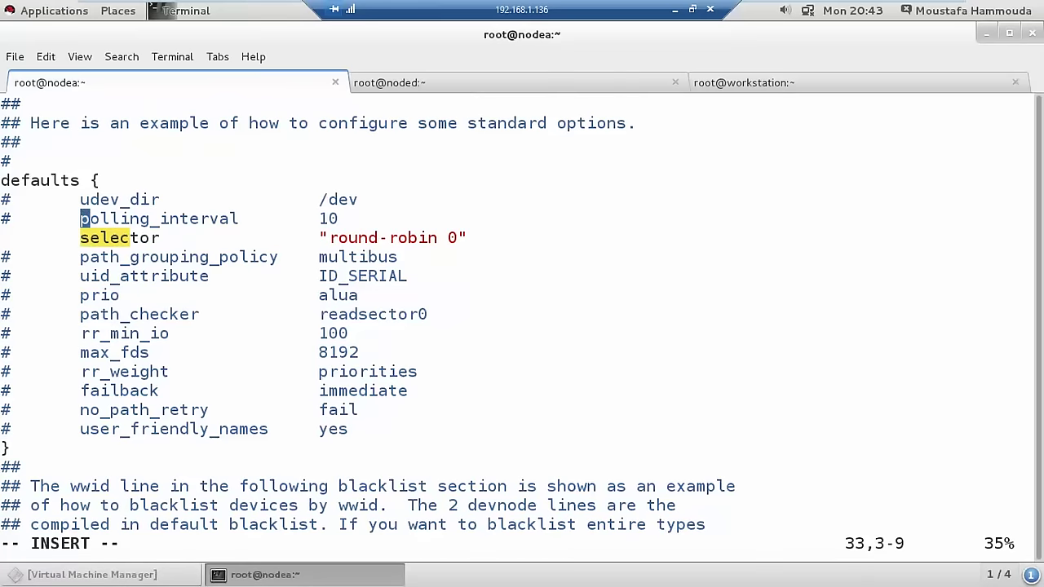
key(Down)
key(Right)
key(Right)
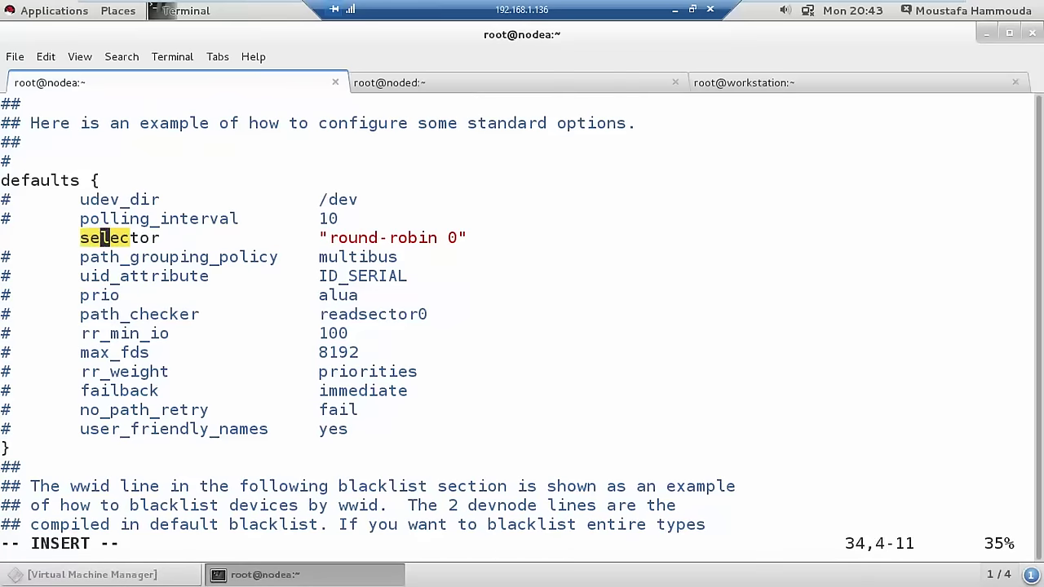
Save the changes to /etc/multipath.conf and quit vim
key(ctrl+Right)
key(ctrl+Right)
key(ctrl+Right)
key(ctrl+Right)
key(ctrl+Right)
key(ctrl+Right)
key(ctrl+Right)
key(Escape)
text(:wq)
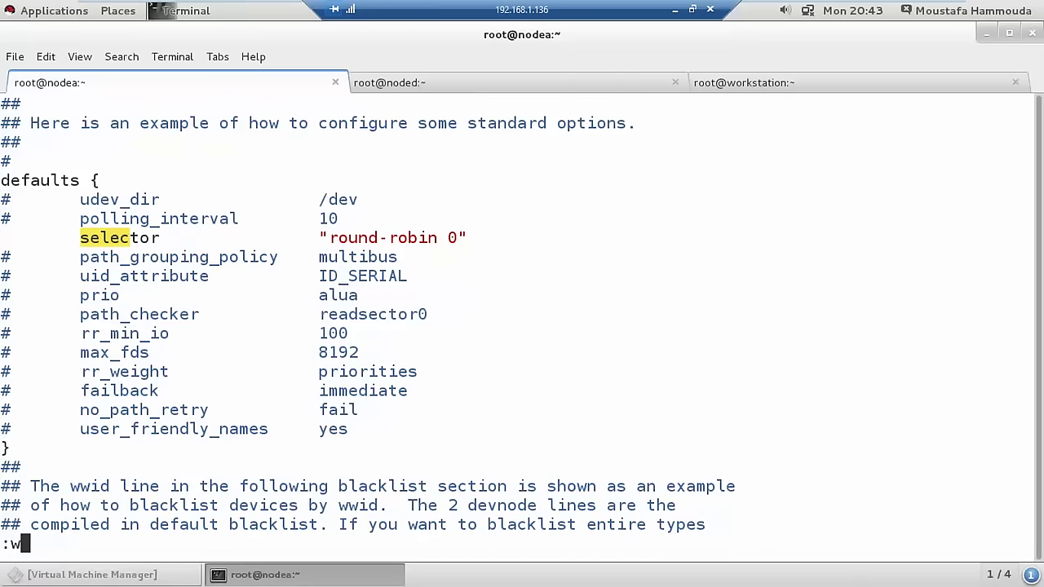
key(Return)
key(Return)
key(Return)
Restart multipathd.service on nodea with systemctl, highlighting the service-time 0 policy in the earlier topology output
text(s)
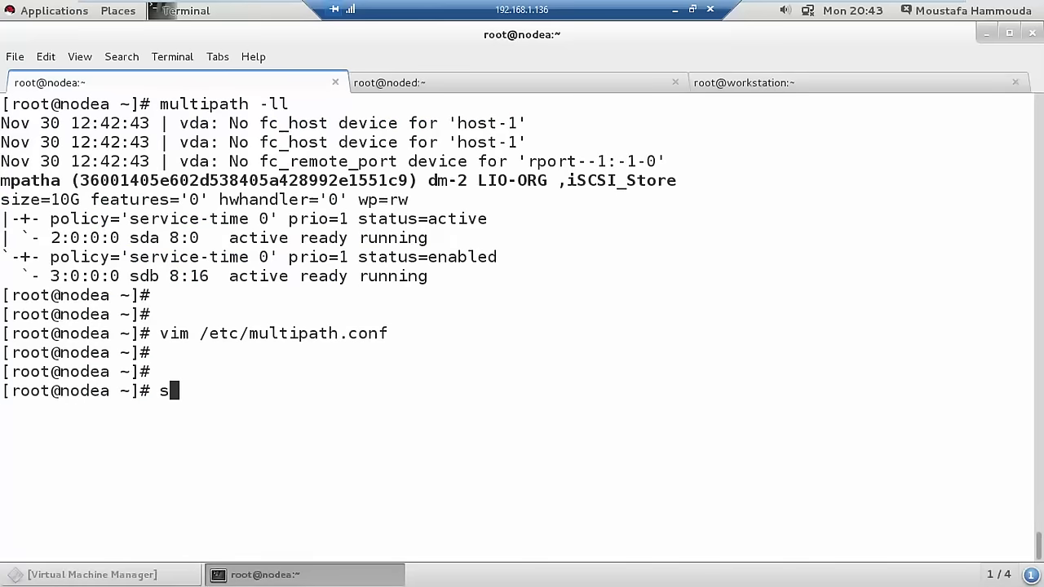
key(BackSpace)
text(systemctl restart)
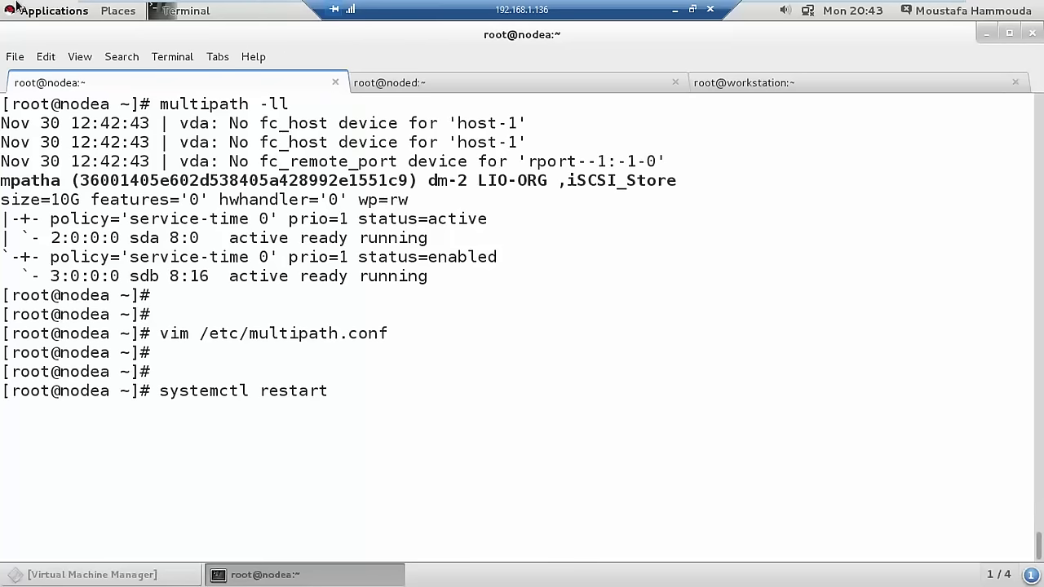
drag(131, 219, 269, 219)
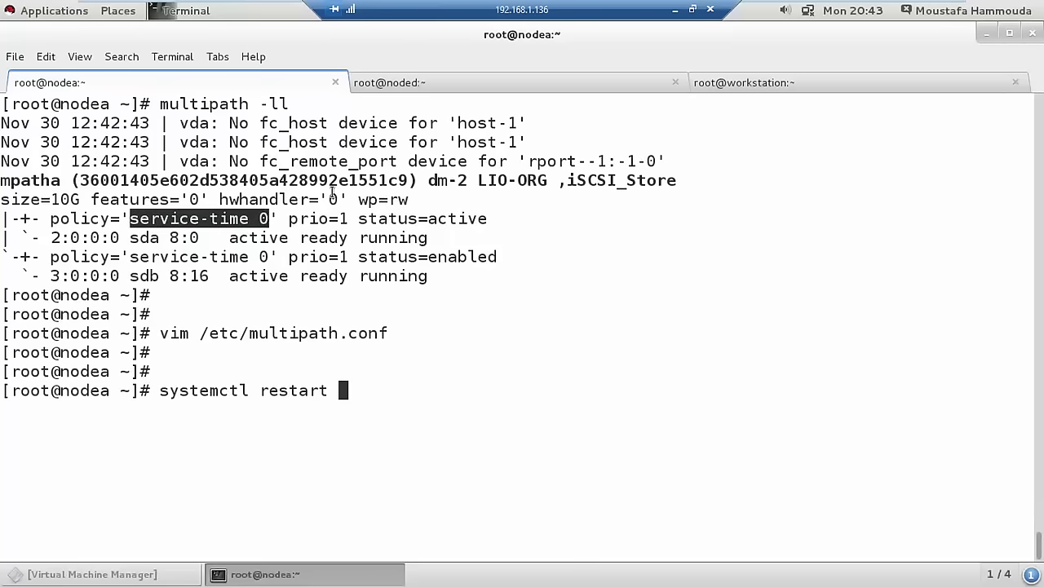
text(mult)
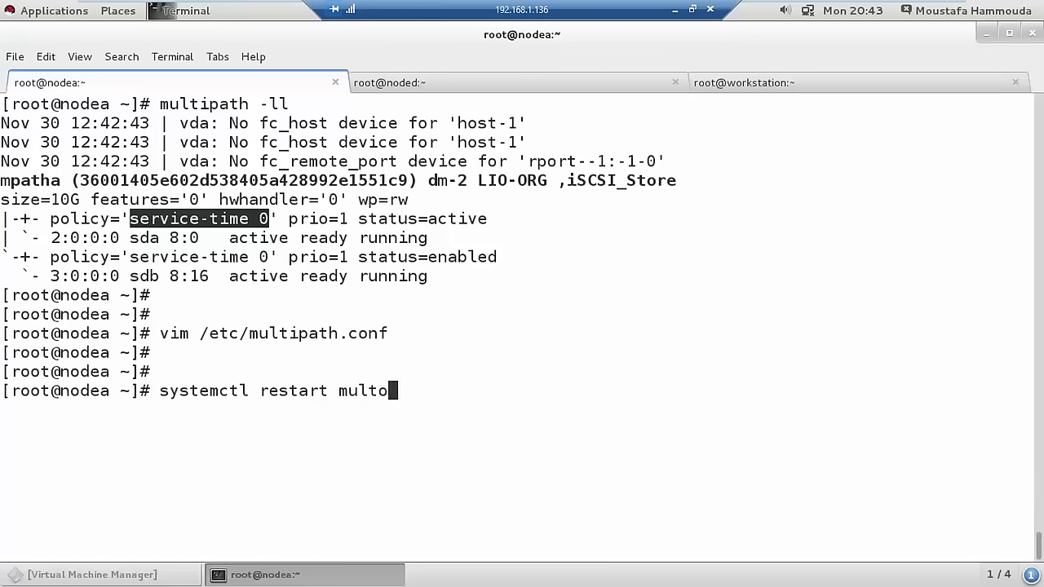
text(ip)
key(Tab)
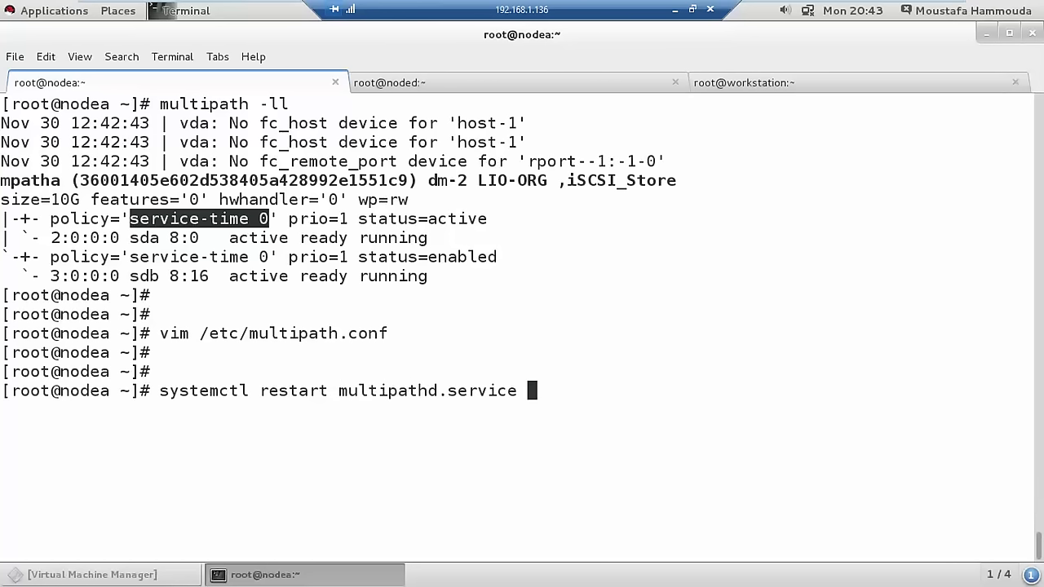
key(Return)
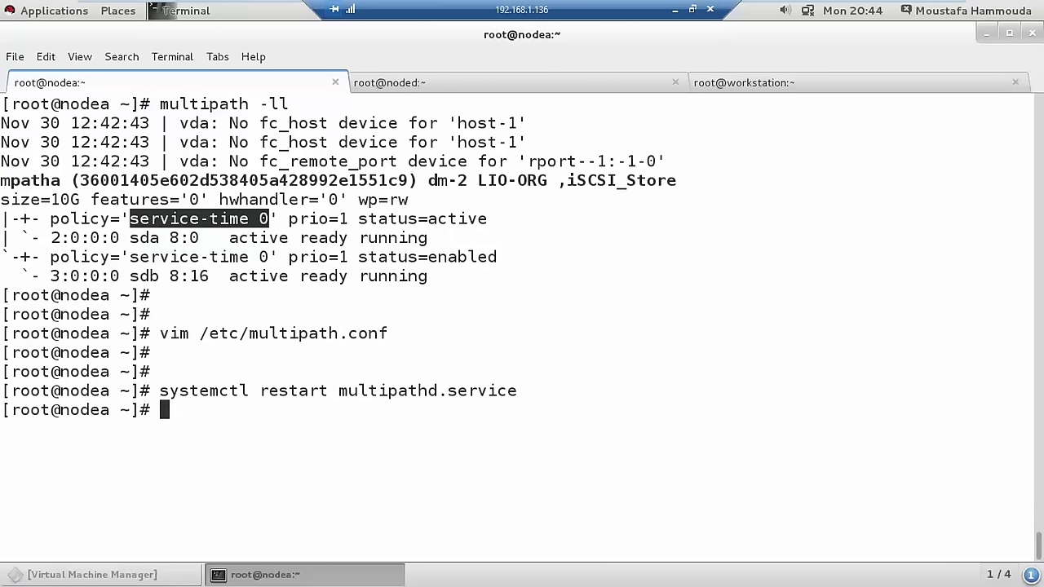
List the multipath topology on nodea with multipath -ll to check the mpatha path policy
text(multipath)
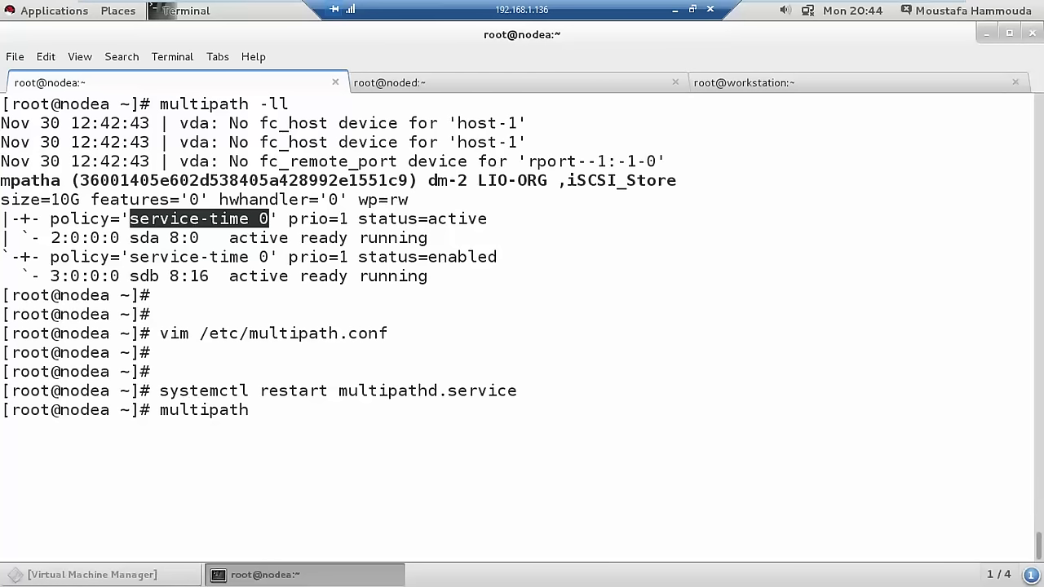
text( -ll)
key(Return)
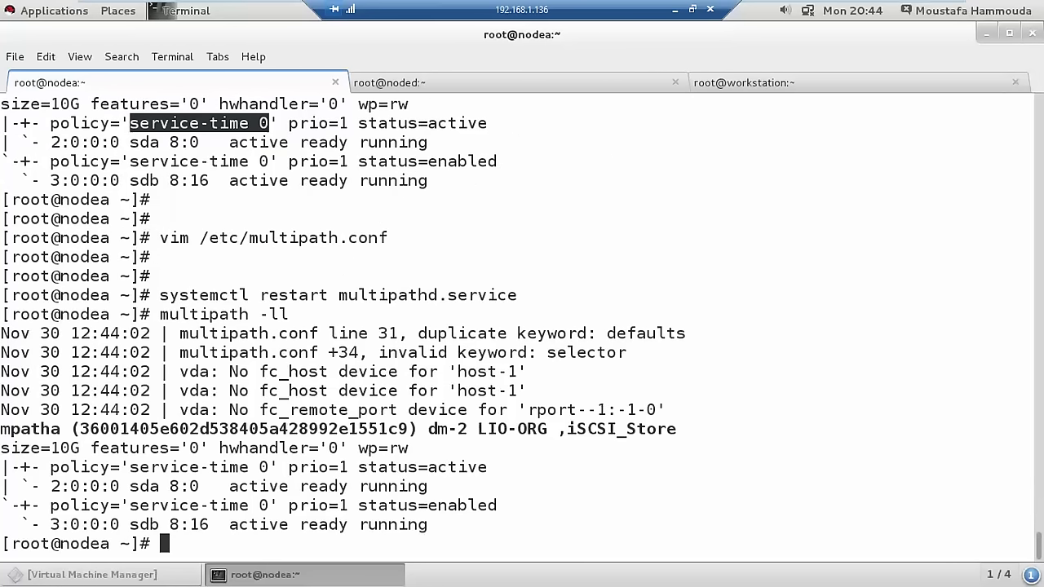
Reopen /etc/multipath.conf in vim on nodea by recalling the earlier command
key(Up)
key(Up)
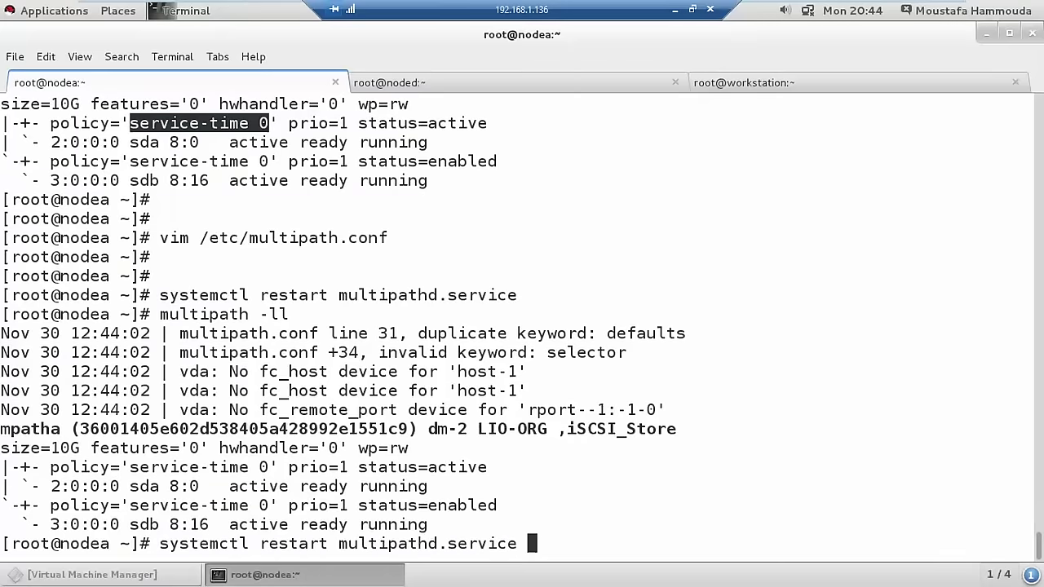
key(Up)
key(Return)
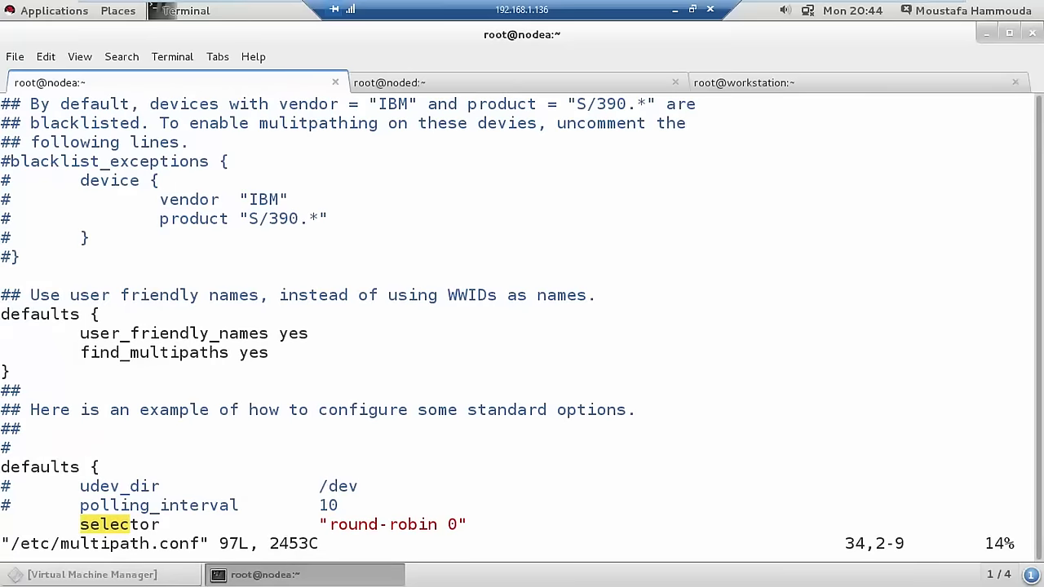
Examine both defaults blocks and the options around the uncommented selector line, ending on the selector line
key(Up)
key(Up)
key(Up)
key(Down)
key(Down)
key(Down)
key(Down)
key(Down)
key(Down)
key(Down)
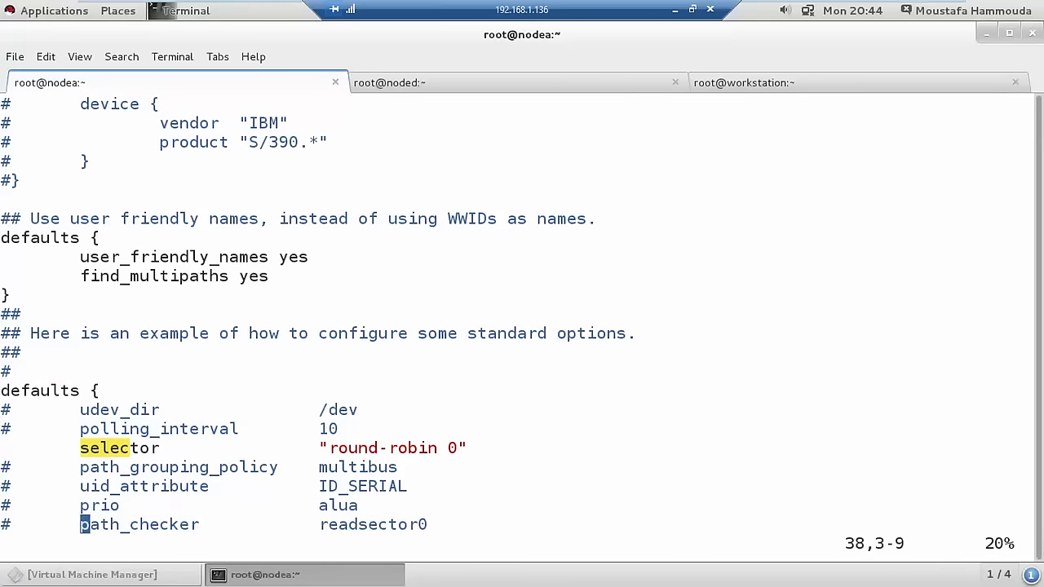
key(Up)
key(Up)
key(Up)
key(Up)
key(Up)
key(Up)
key(Down)
key(Down)
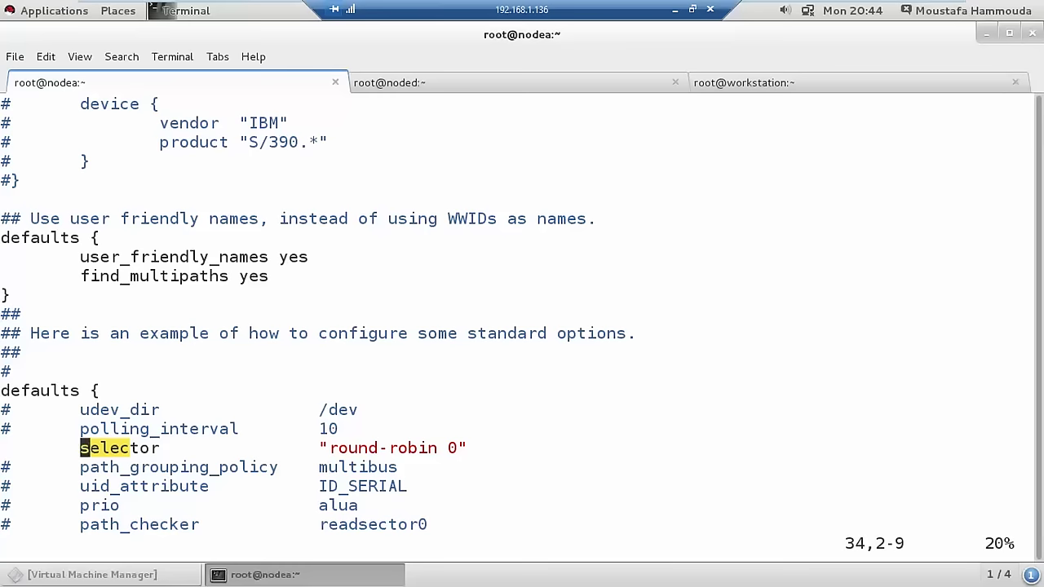
Examine the remaining defaults options, the blacklist comments and the commented multipaths example in /etc/multipath.conf
key(Down)
key(Down)
key(Down)
key(Down)
key(Down)
key(Down)
key(Down)
key(Down)
key(Down)
key(Down)
key(Down)
key(Down)
key(Down)
key(Down)
key(Down)
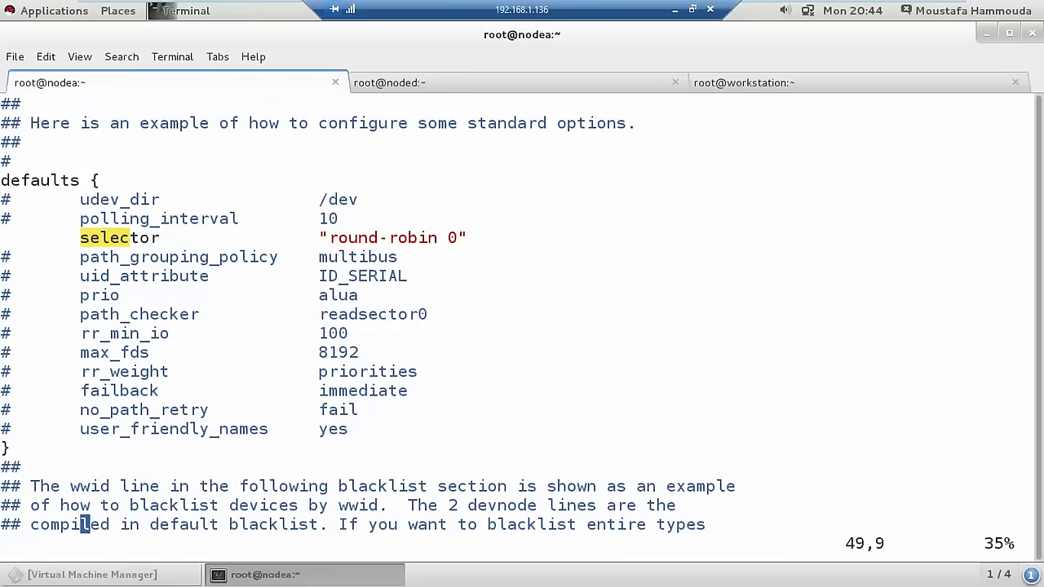
key(Down)
key(Down)
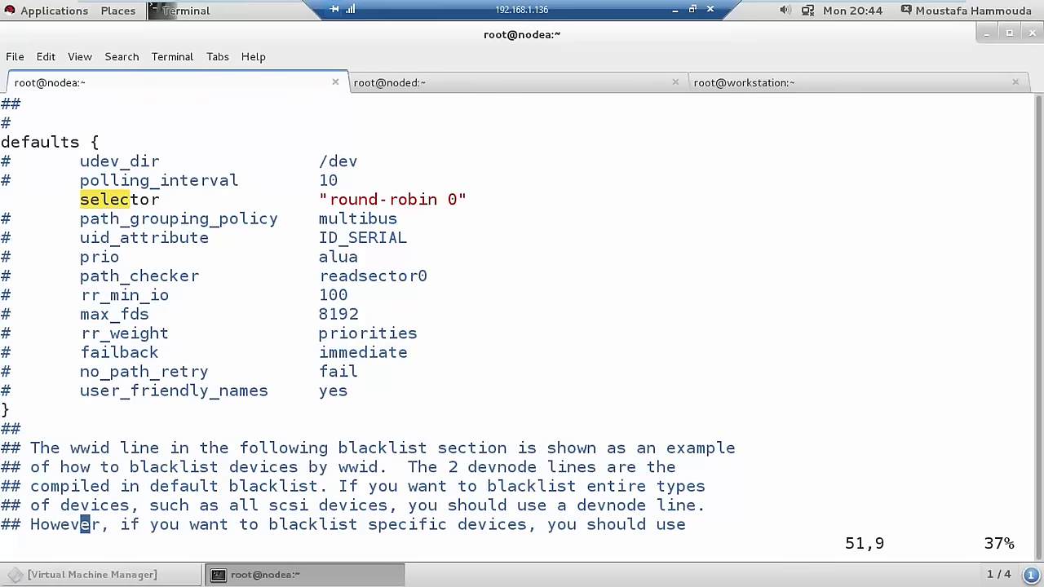
key(Up)
key(Down)
key(Down)
key(Down)
key(Down)
key(Down)
key(Down)
key(Down)
key(Down)
key(Down)
key(Down)
key(Down)
key(Down)
key(Down)
key(Down)
key(Down)
key(Down)
key(Down)
key(Down)
key(Down)
key(Down)
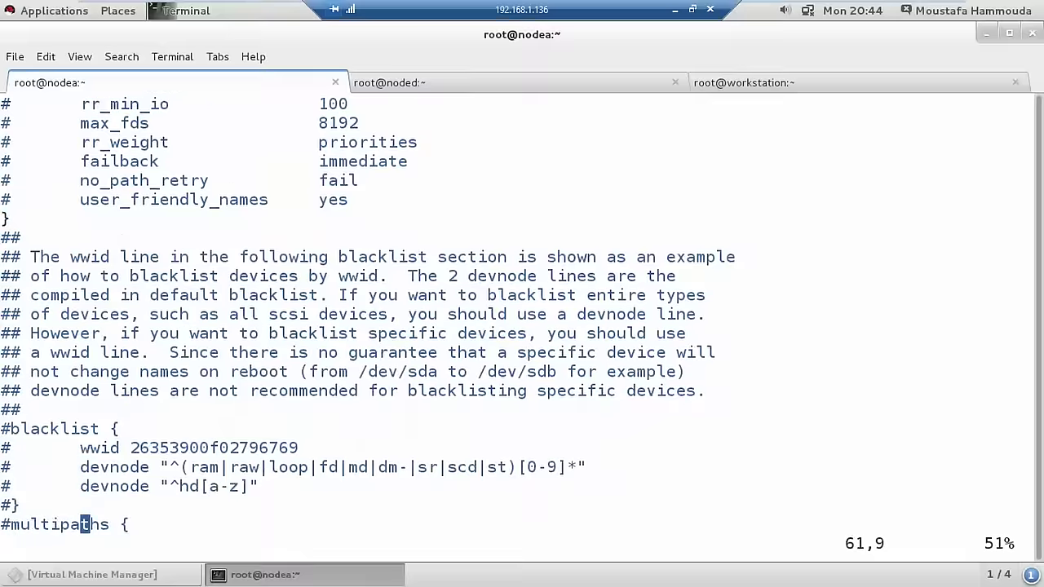
key(Down)
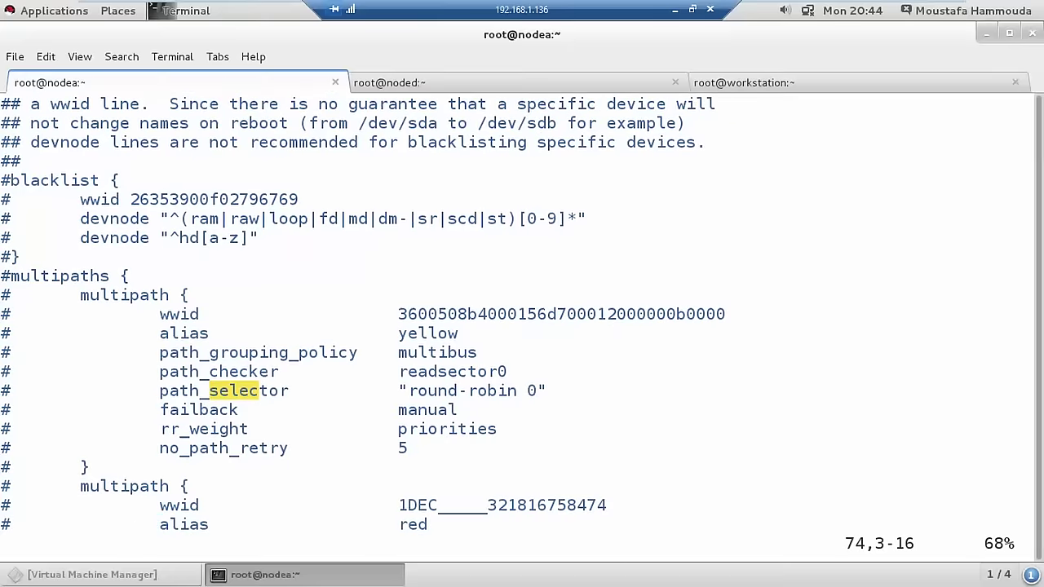
Review the section from the blacklist notes through the commented multipath entry with alias yellow, down to the devices section
key(Up)
key(Up)
key(Up)
key(Up)
key(Up)
key(Up)
key(Up)
key(Up)
key(Up)
key(Up)
key(Up)
key(Up)
key(Up)
key(Up)
key(Up)
key(Up)
key(Up)
key(Up)
key(Up)
key(Up)
key(Up)
key(Up)
key(Up)
key(Up)
key(Down)
key(Down)
key(Down)
key(Down)
key(Down)
key(Down)
key(Down)
key(Down)
key(Down)
key(Down)
key(Down)
key(Down)
key(Down)
key(Down)
key(Down)
key(Down)
key(Down)
key(Down)
key(Down)
key(Down)
key(Down)
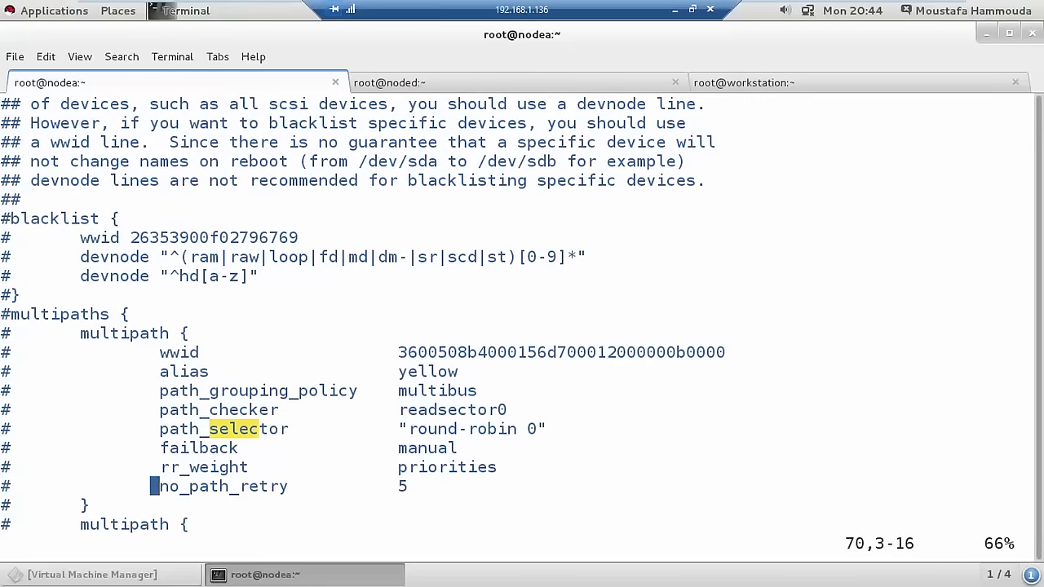
key(Down)
key(Down)
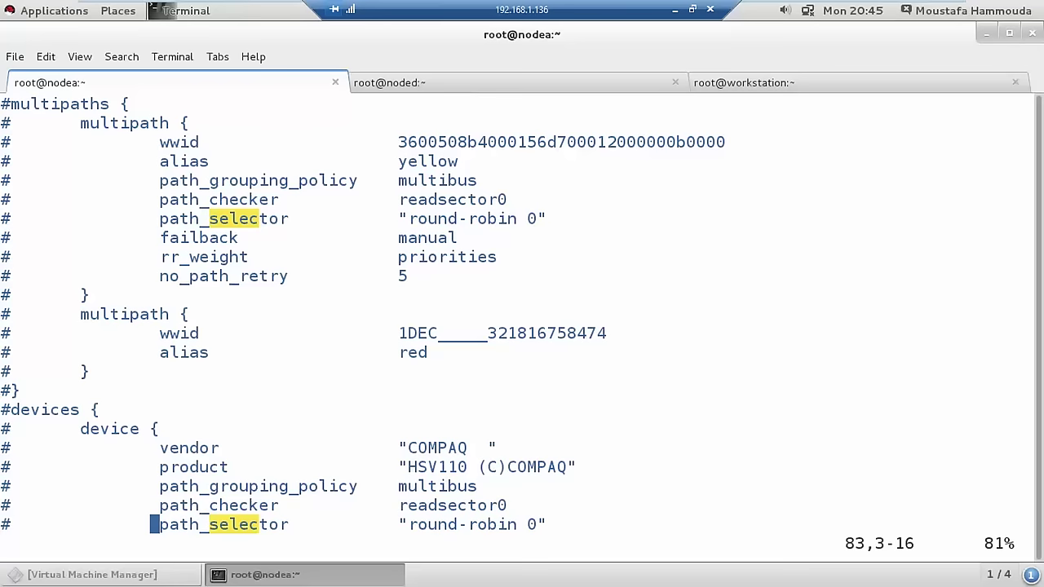
Examine the commented COMPAQ device entries in the devices section and the blacklist block at the end of the file
key(j)
key(j)
key(j)
key(j)
key(j)
key(j)
key(j)
key(j)
key(j)
key(j)
key(j)
key(j)
key(j)
key(j)
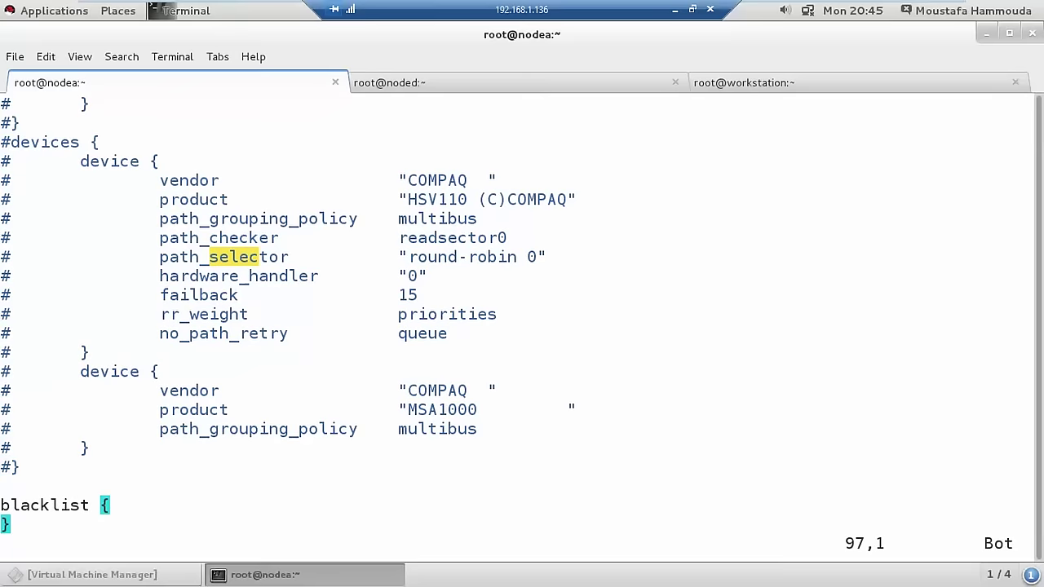
key(k)
key(k)
key(k)
key(k)
key(k)
key(k)
key(k)
key(k)
key(k)
key(k)
key(k)
key(k)
key(k)
key(k)
key(k)
key(k)
key(k)
key(k)
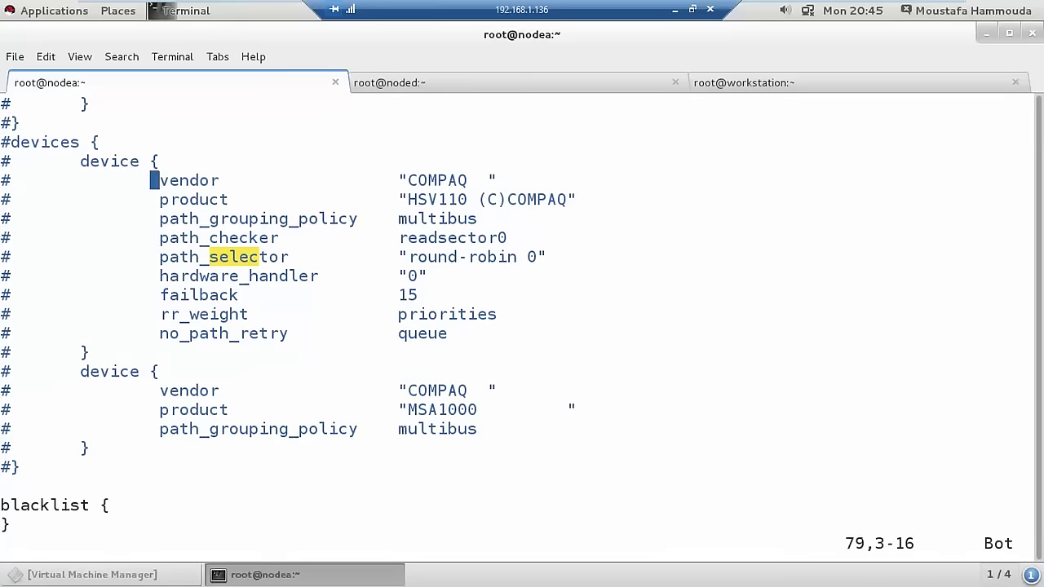
Return to the commented multipaths section and examine the wwid, alias and path_selector options of the yellow entry
key(k)
key(k)
key(k)
key(k)
key(k)
key(k)
key(k)
key(k)
key(k)
key(k)
key(k)
key(k)
key(k)
key(k)
key(k)
key(k)
key(k)
key(k)
key(k)
key(k)
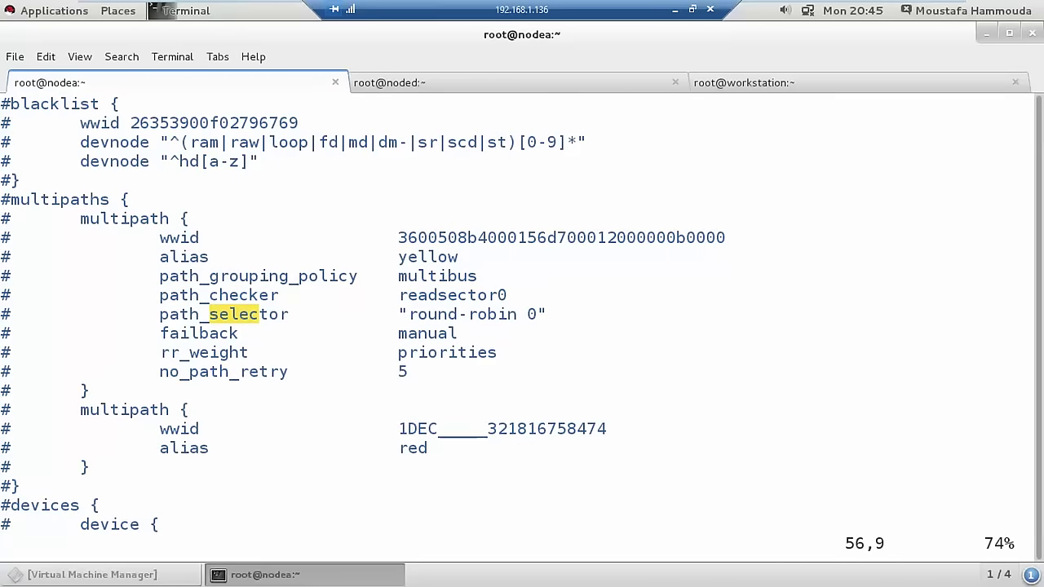
key(j)
key(j)
key(j)
key(j)
key(j)
key(j)
key(j)
key(j)
key(j)
key(j)
key(j)
key(j)
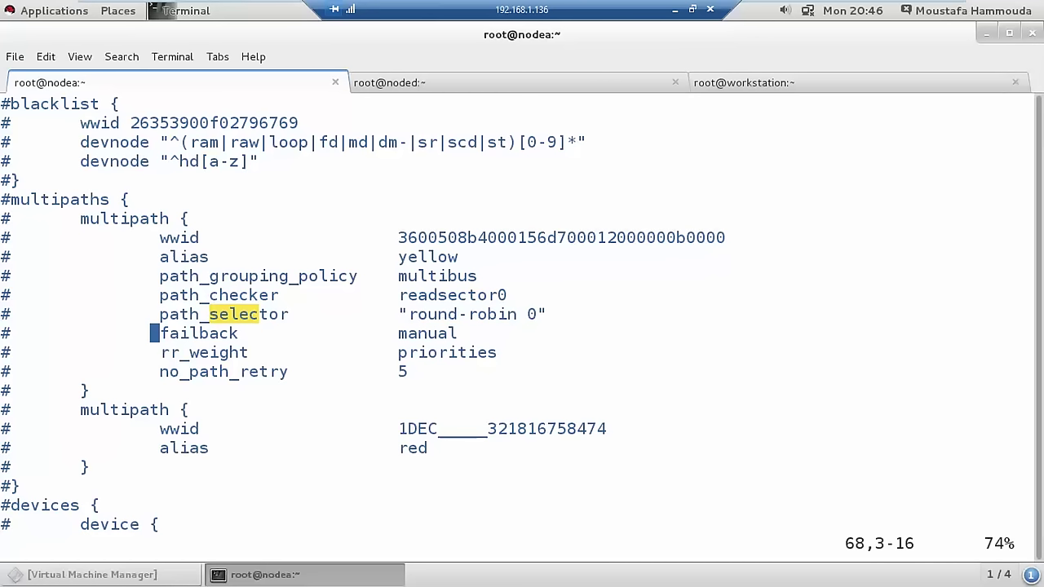
Quit vim without saving and add blank prompt lines below the multipath topology output on nodea
text(:q)
key(Return)
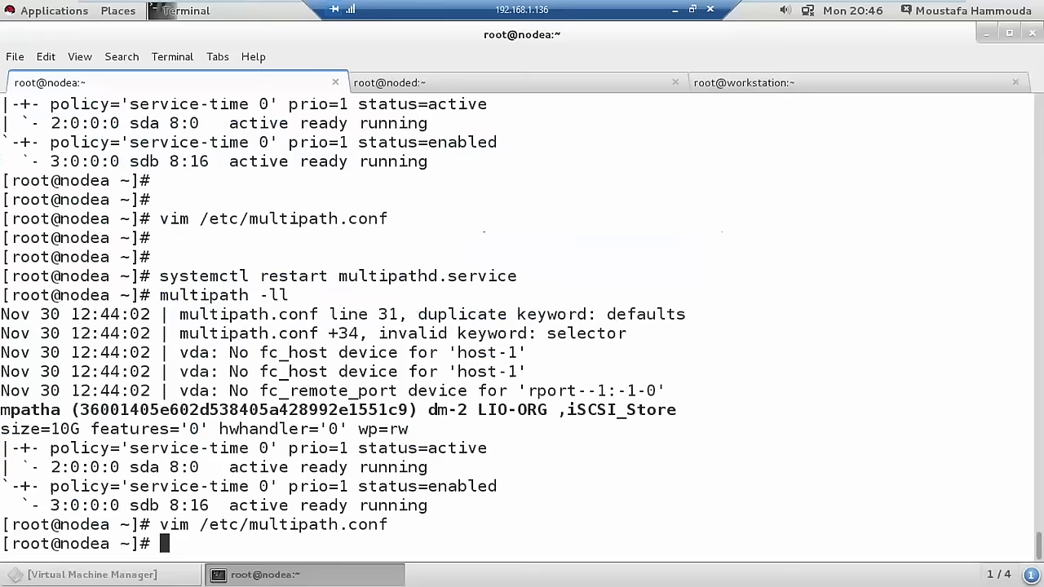
key(Return)
key(Return)
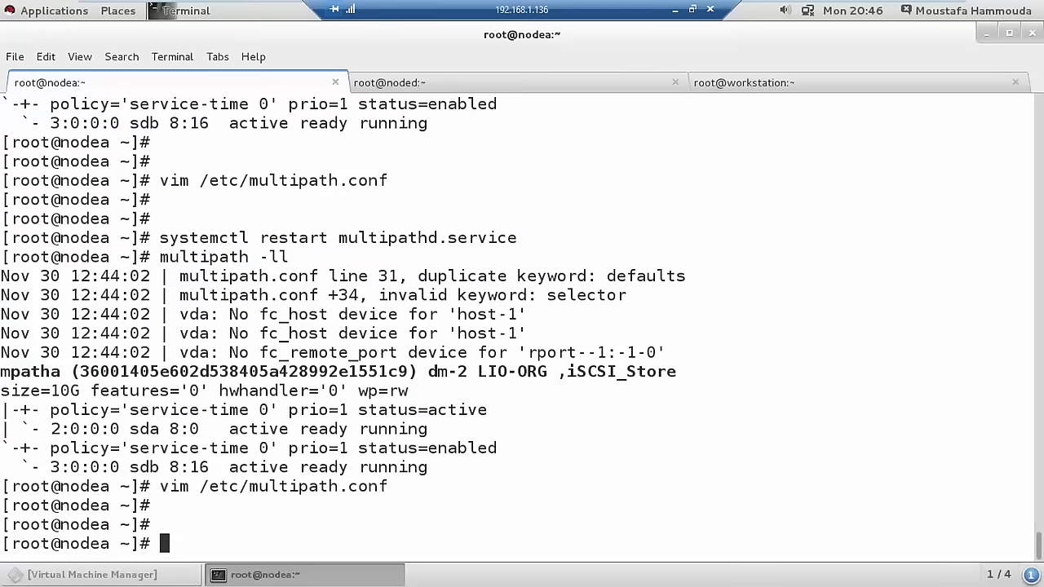
Copy the WWID of mpatha from the multipath -ll output
double_click(314, 373)
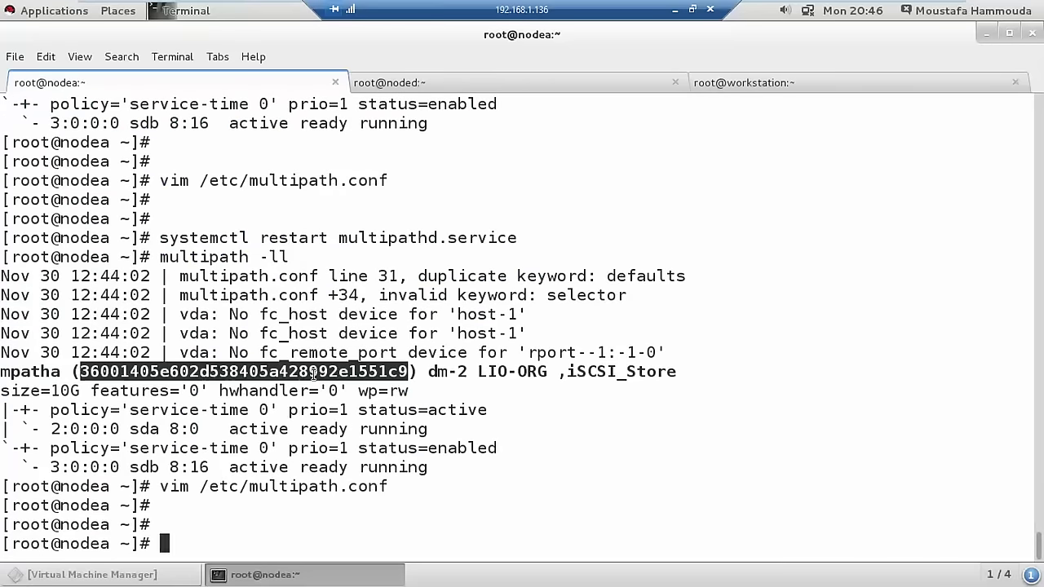
right_click(215, 377)
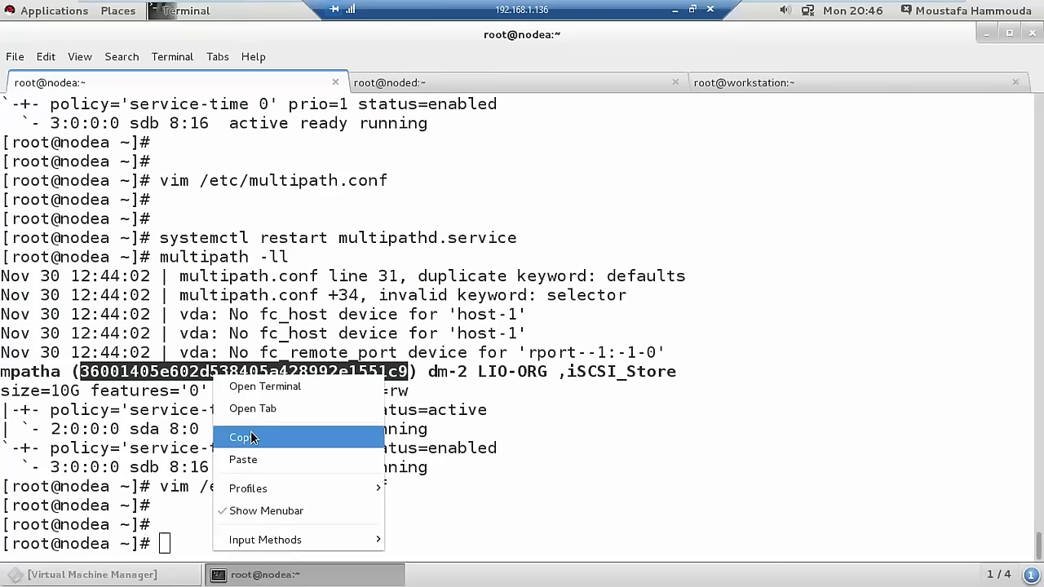
click(239, 437)
Reopen /etc/multipath.conf in vim on nodea
text(vim)
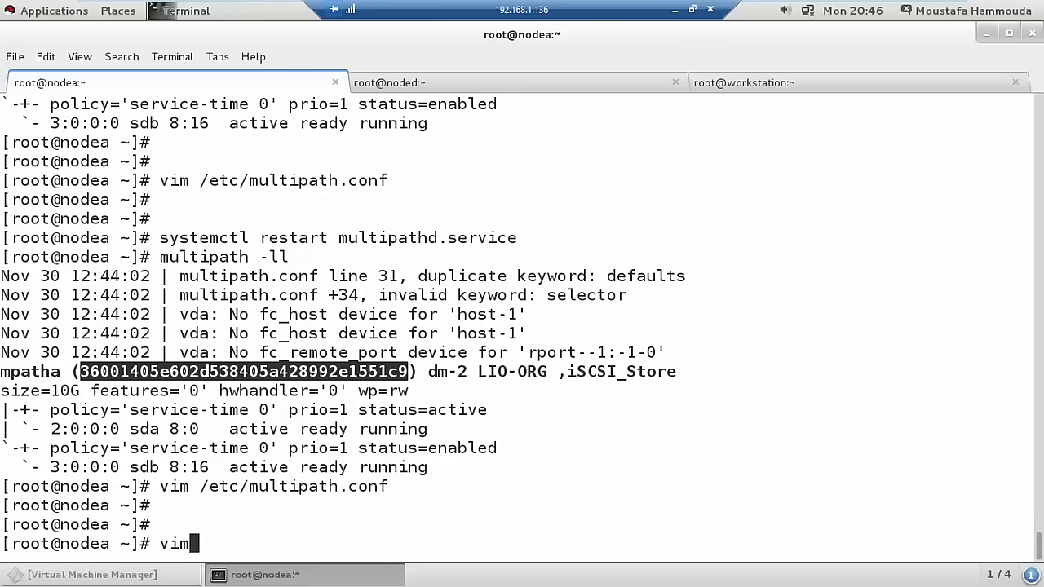
key(Up)
key(Up)
key(Up)
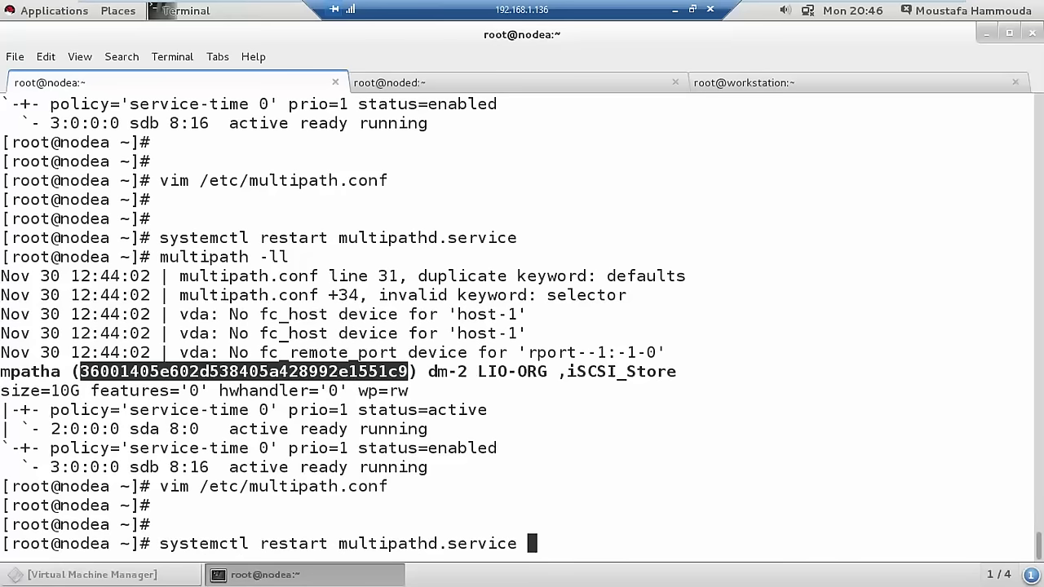
key(Down)
key(Down)
key(Return)
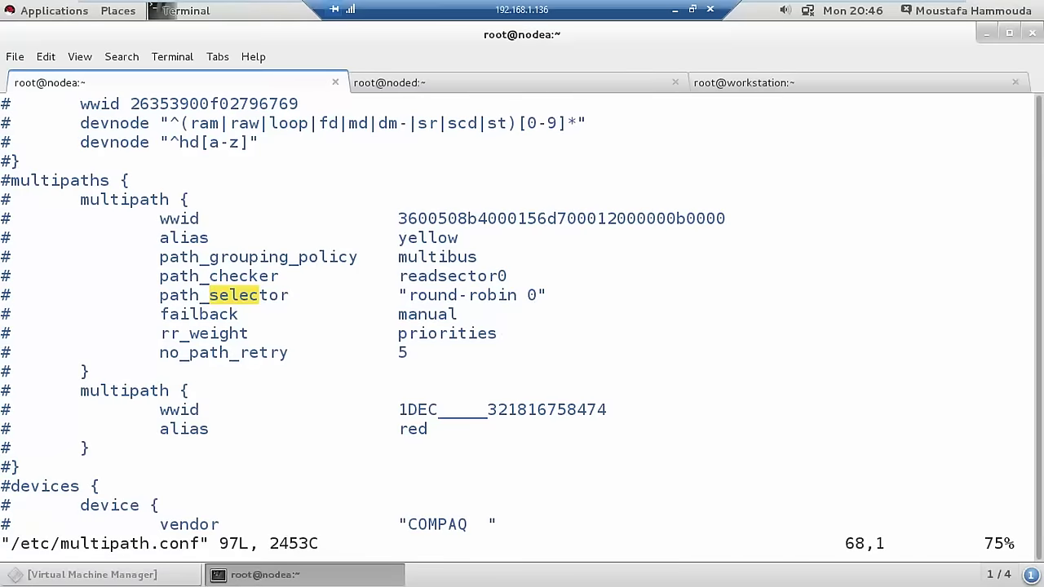
Insert a comment line with the copied WWID 36001405e602d538405a428992e1551c9 between the commented multipaths and devices sections
key(Down)
key(Down)
key(Down)
key(Down)
key(Down)
key(Down)
key(Down)
key(Down)
key(Down)
key(Down)
key(Down)
key(Down)
key(Down)
key(Down)
key(Down)
key(Up)
key(Up)
key(Up)
key(Up)
key(Up)
key(Up)
key(Up)
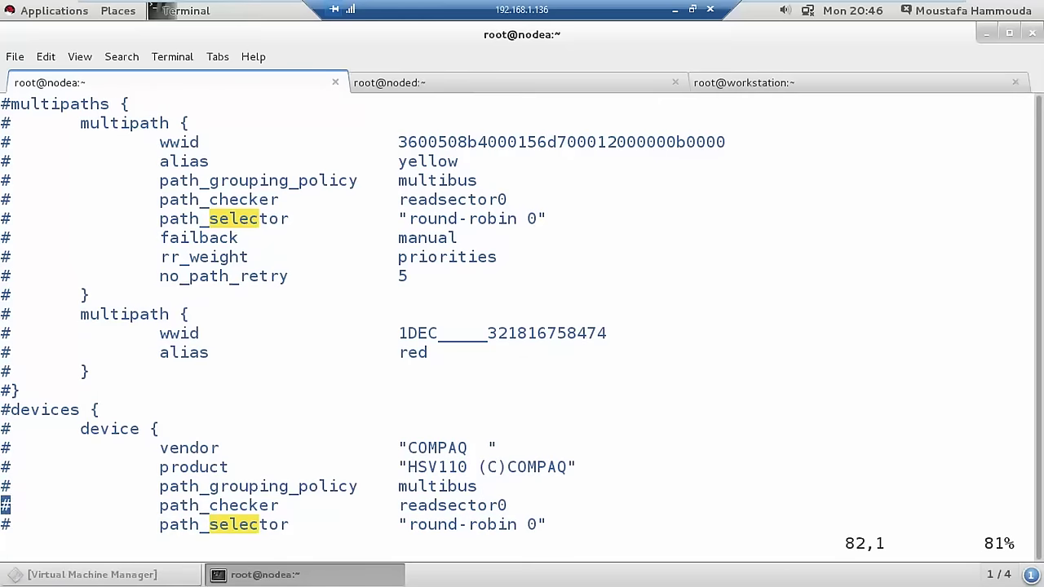
text(o#)
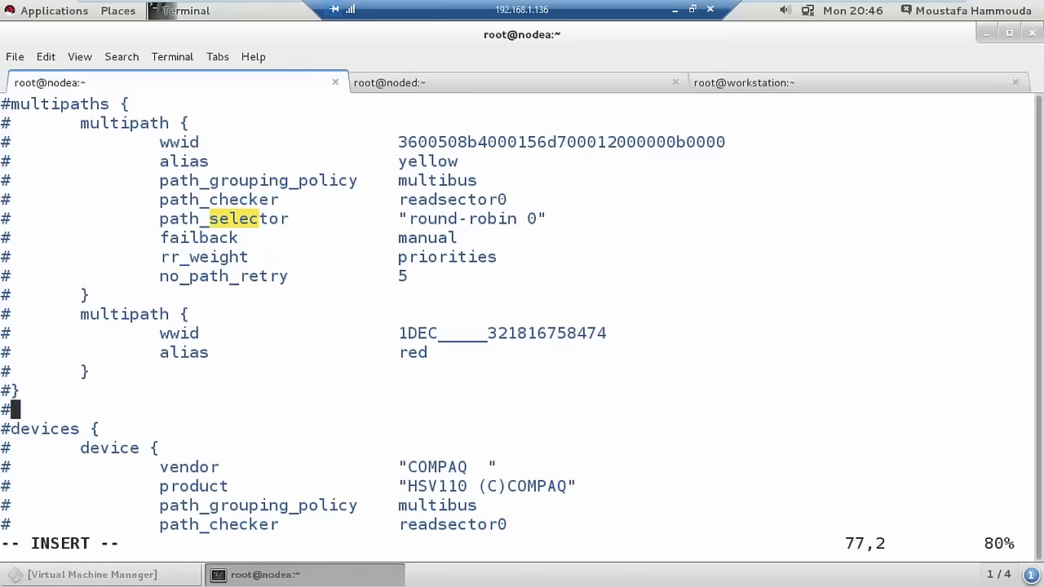
key(ctrl+shift+v)
key(Return)
Add an uncommented multipaths { } block with an empty line inside, directly below the WWID comment
text(#)
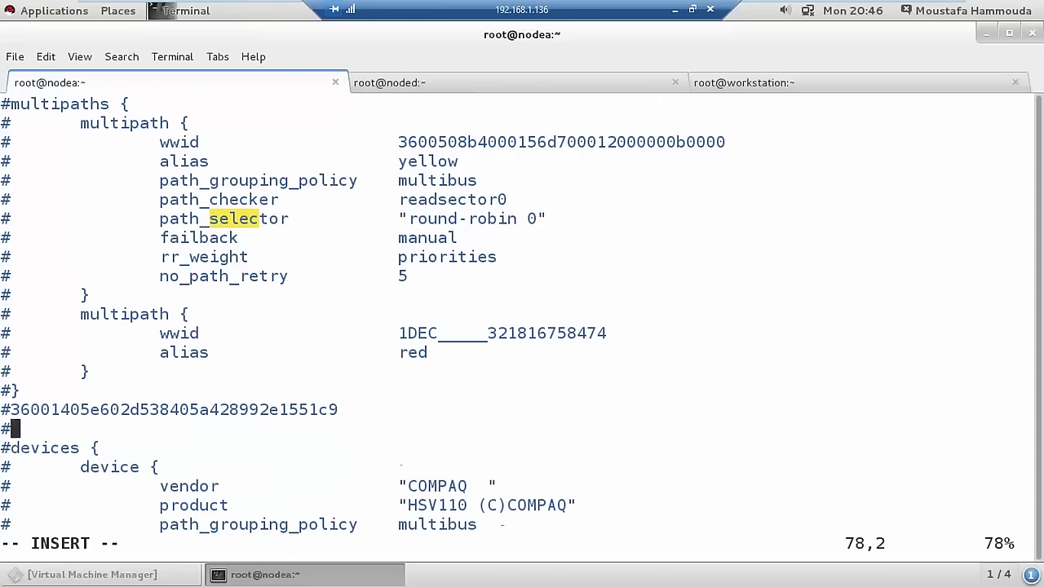
key(Return)
text(#)
key(BackSpace)
key(BackSpace)
key(BackSpace)
key(BackSpace)
text(multipo)
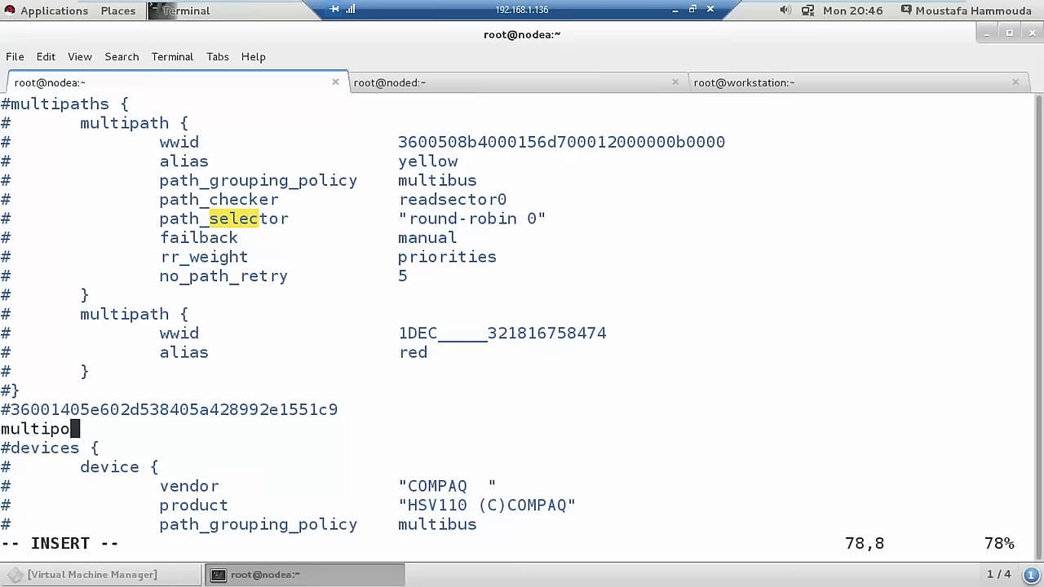
key(BackSpace)
text(aths {})
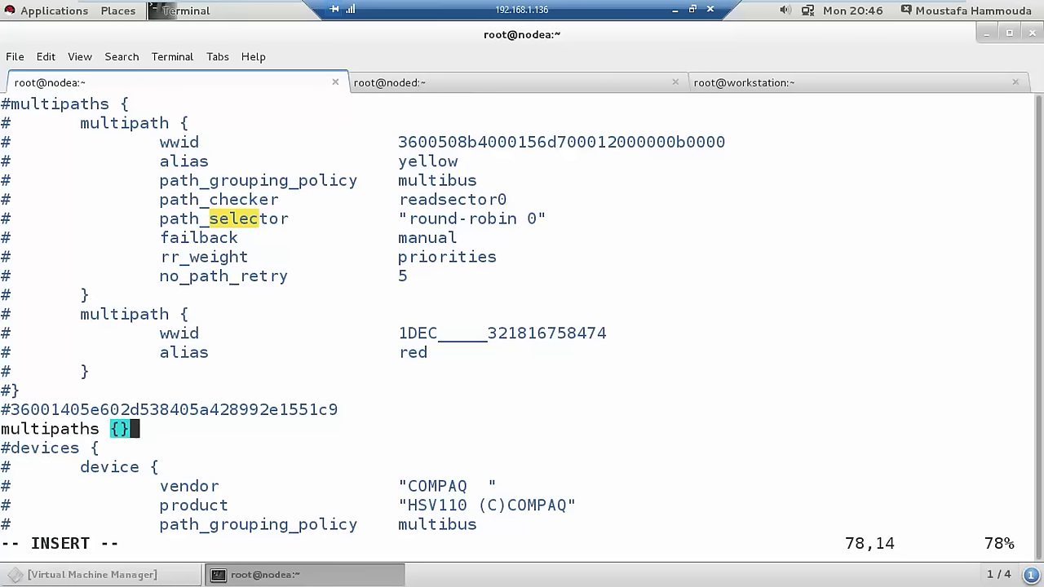
key(Left)
key(Return)
key(Return)
key(Up)
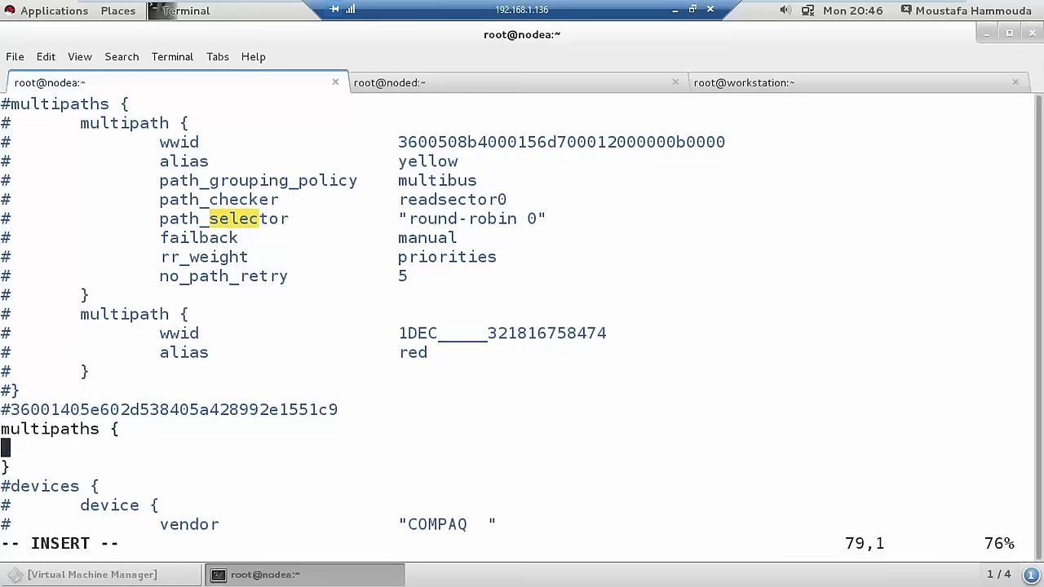
Add an indented multipath { } sub-block inside the new multipaths block
key(Tab)
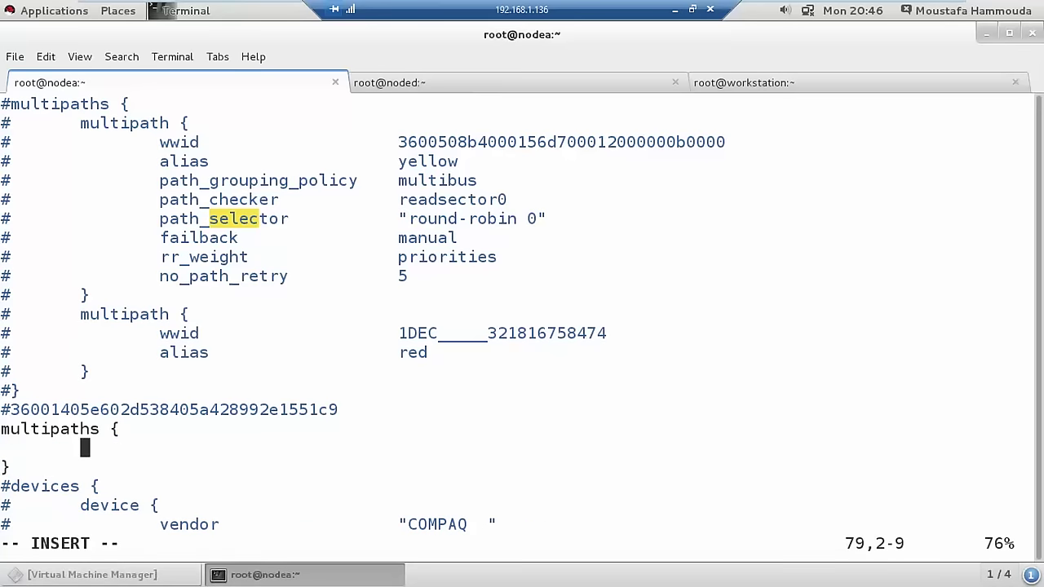
text(multipat)
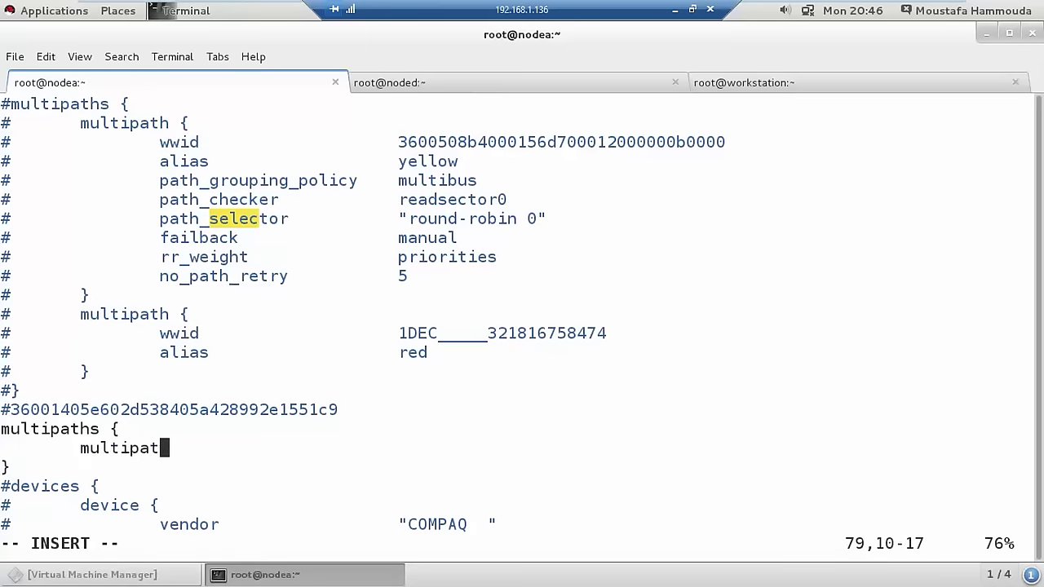
text(h {})
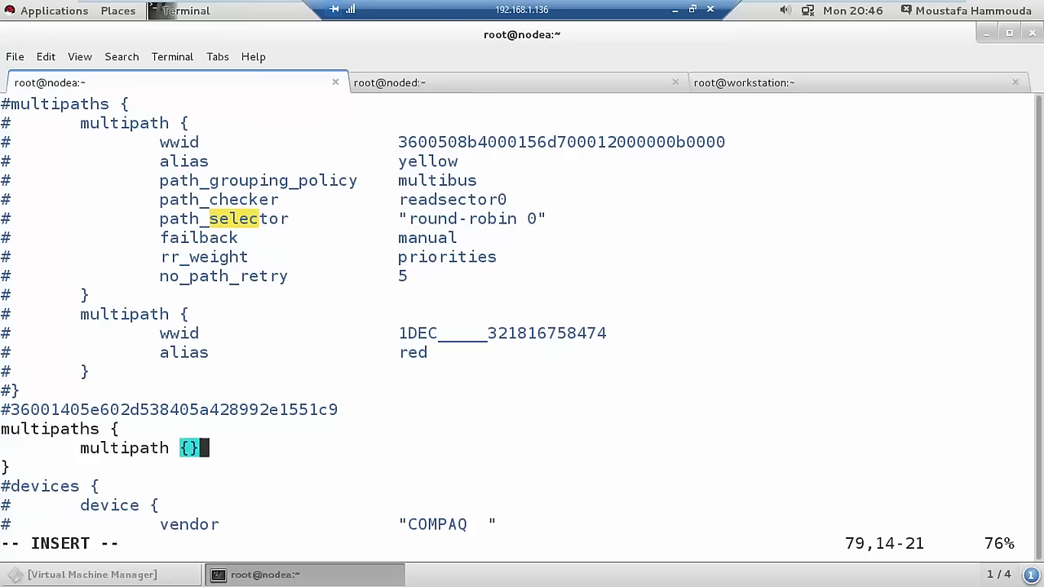
key(Left)
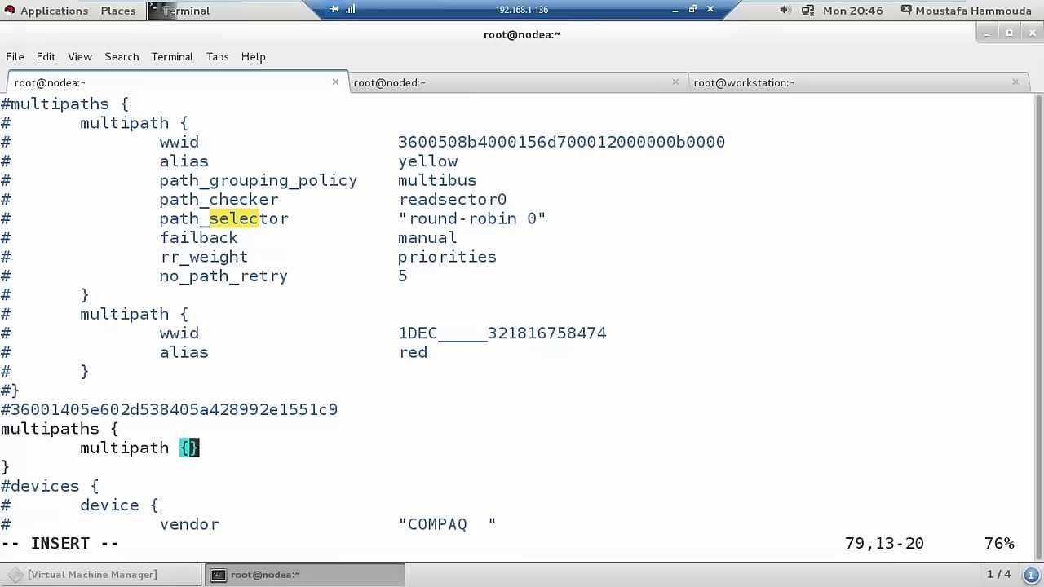
key(Return)
key(Tab)
key(Up)
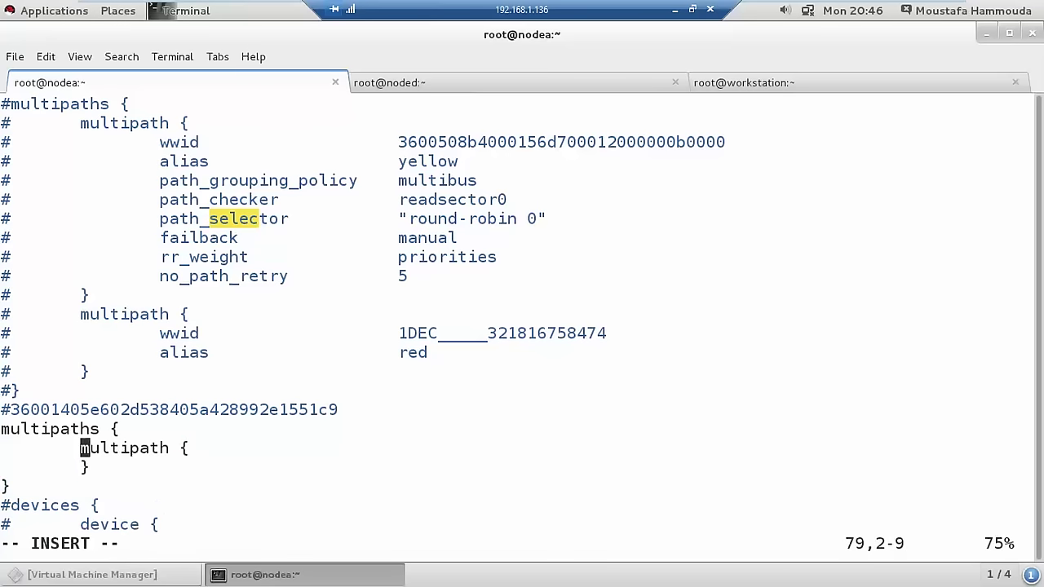
Add a doubly indented wwid option inside the multipath sub-block, followed by tab spacing for its value
key(End)
key(Return)
key(Tab)
key(Tab)
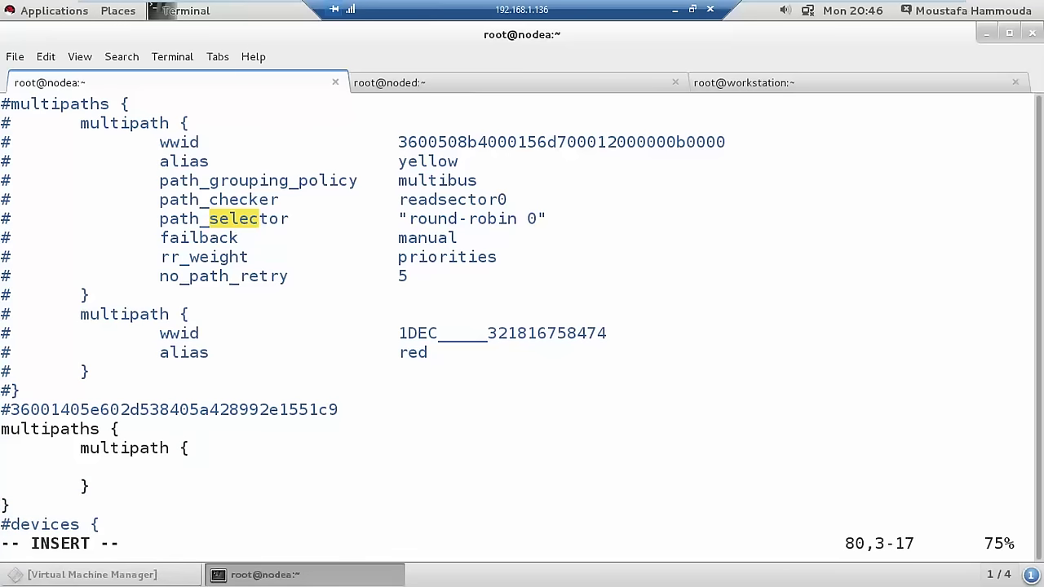
key(BackSpace)
key(Tab)
text(www)
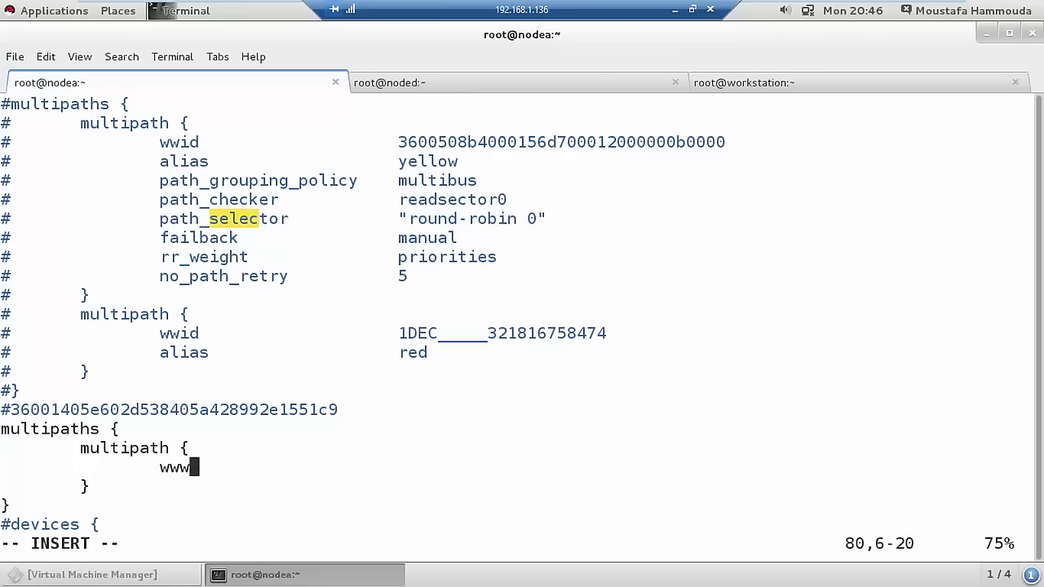
key(BackSpace)
text(id)
key(Tab)
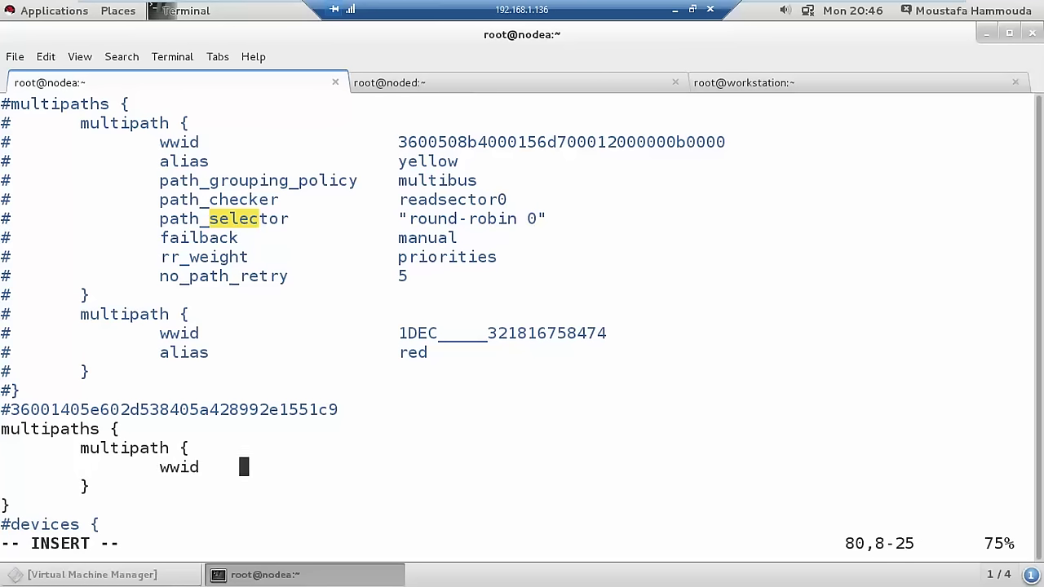
key(Tab)
key(BackSpace)
key(Tab)
Copy the WWID from the comment line as the wwid value and remove its leading #, leaving 36001405e602d538405a428992e1551c9
double_click(196, 408)
right_click(196, 408)
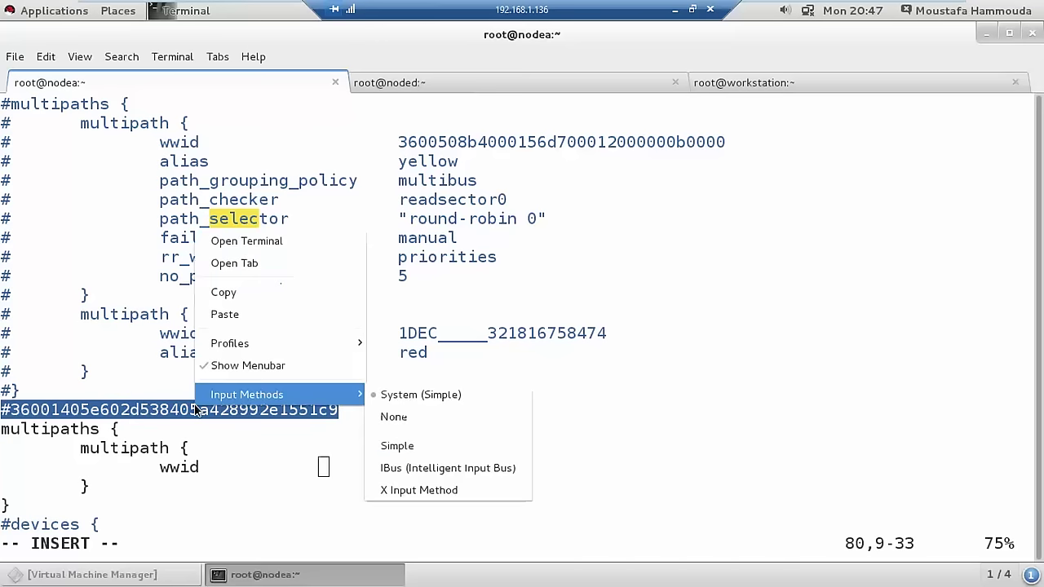
click(240, 292)
right_click(376, 352)
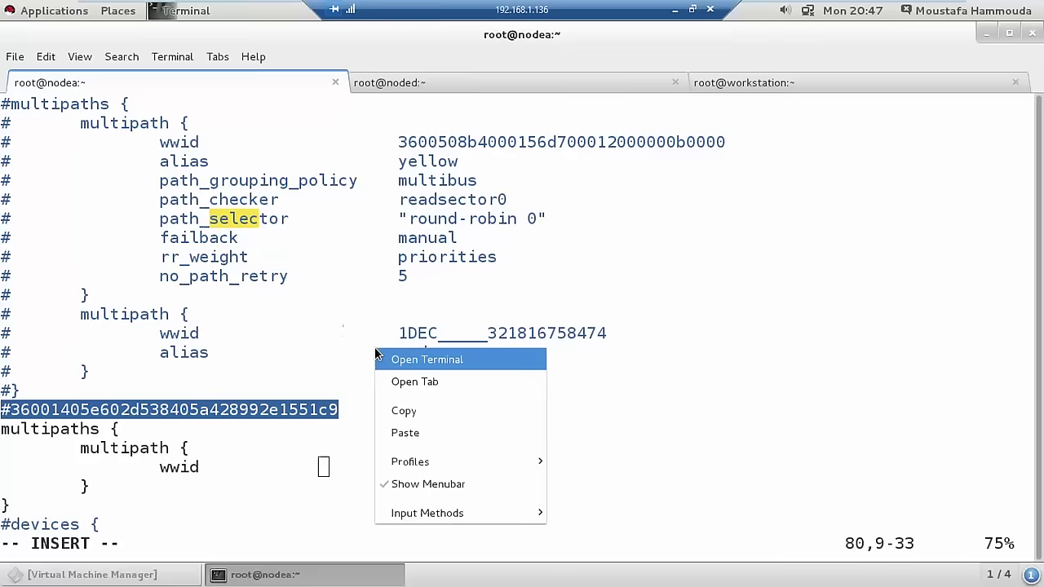
click(403, 433)
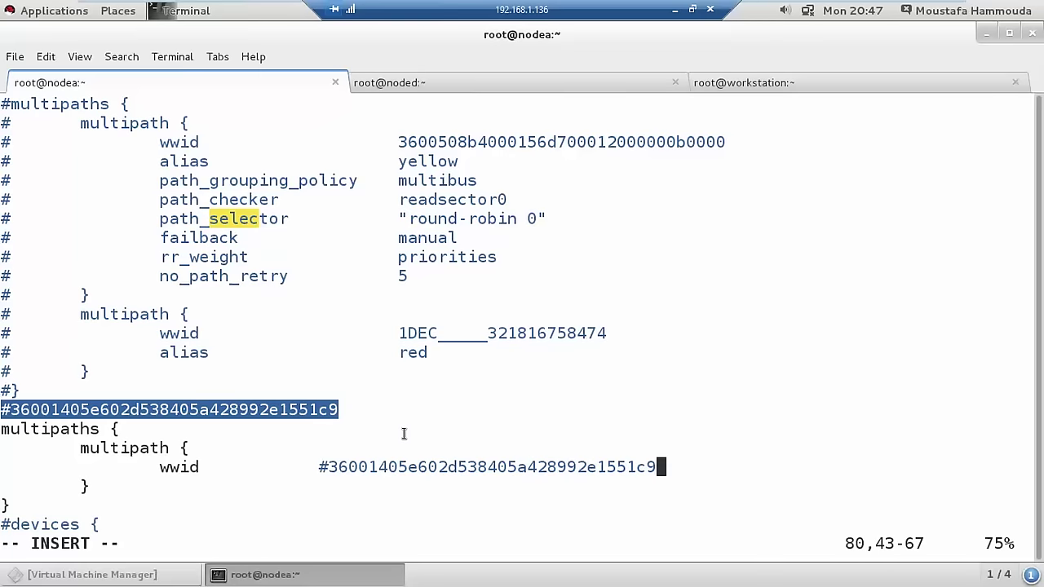
key(ctrl+Left)
key(ctrl+Left)
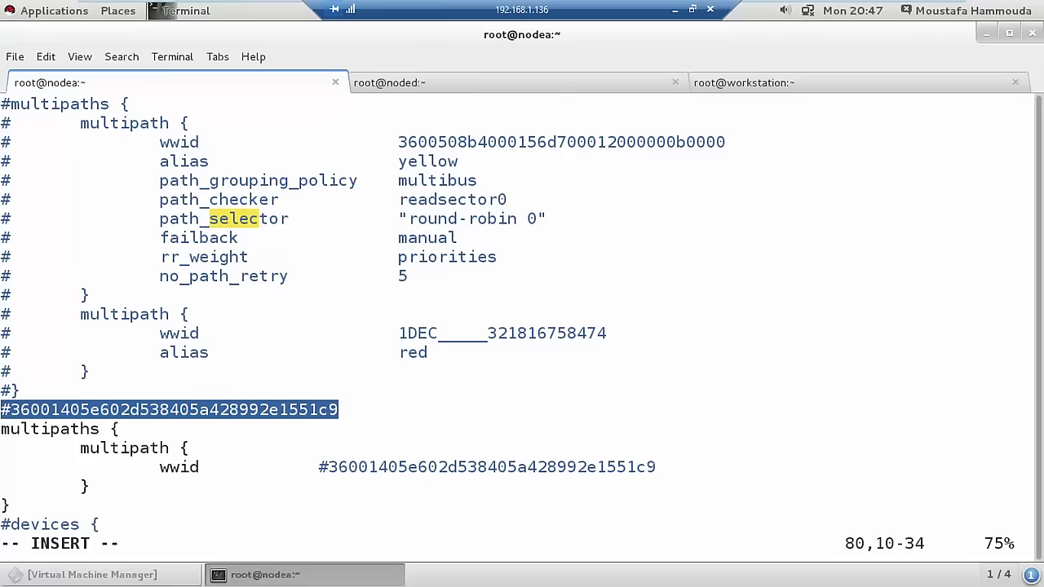
key(Delete)
key(End)
Add the option path_selector "round-robin 0" below the wwid line in the multipath sub-block
key(Return)
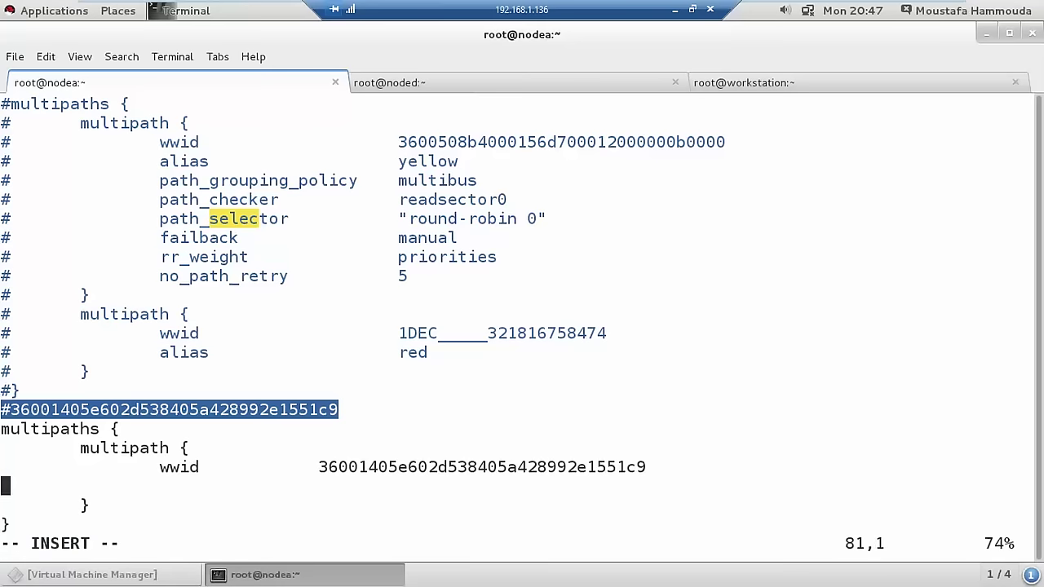
key(Tab)
key(Tab)
text(path)
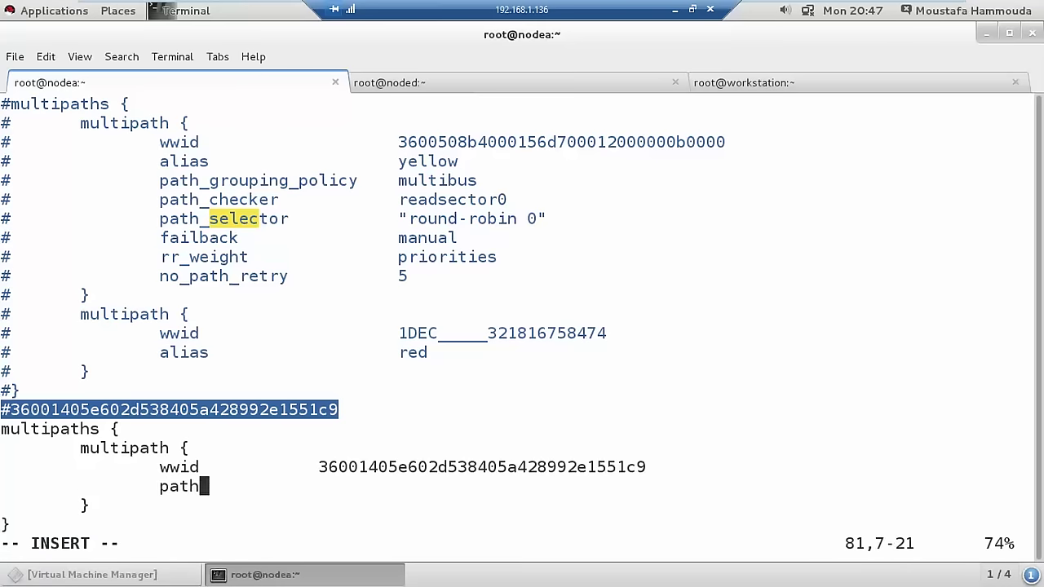
text(_selec)
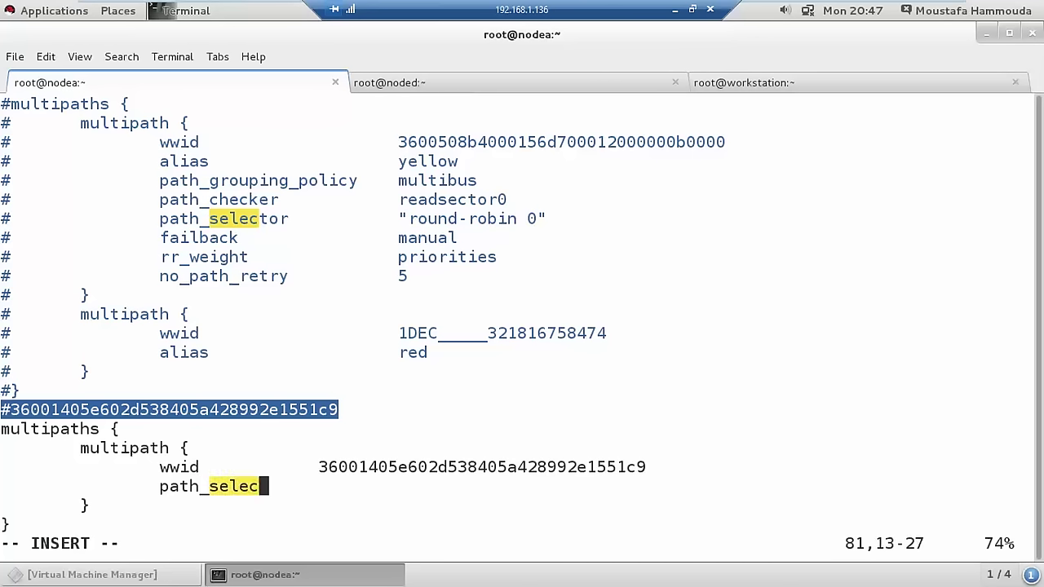
text(tor)
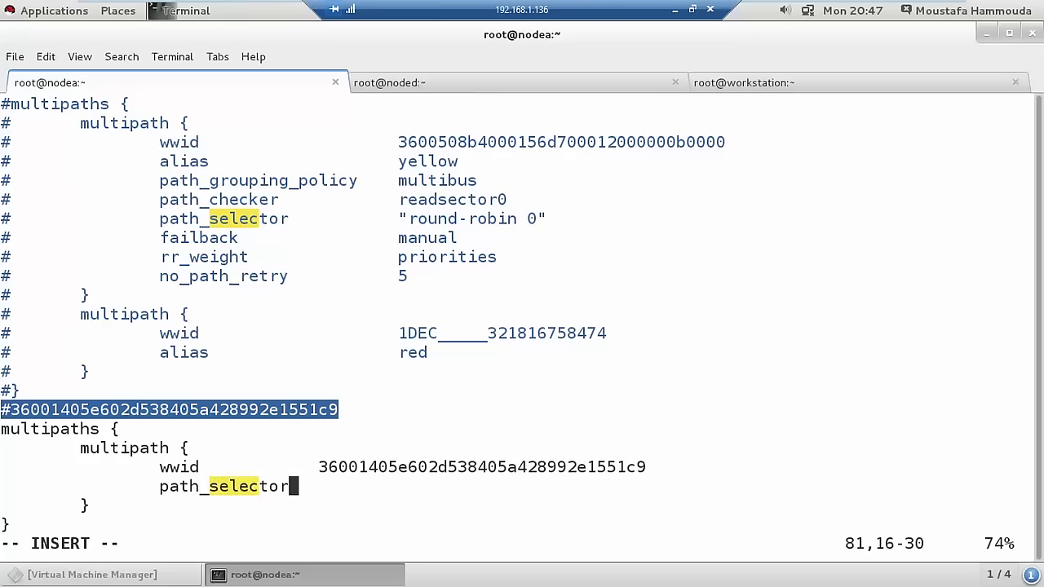
key(Tab)
text("")
key(Left)
text(round)
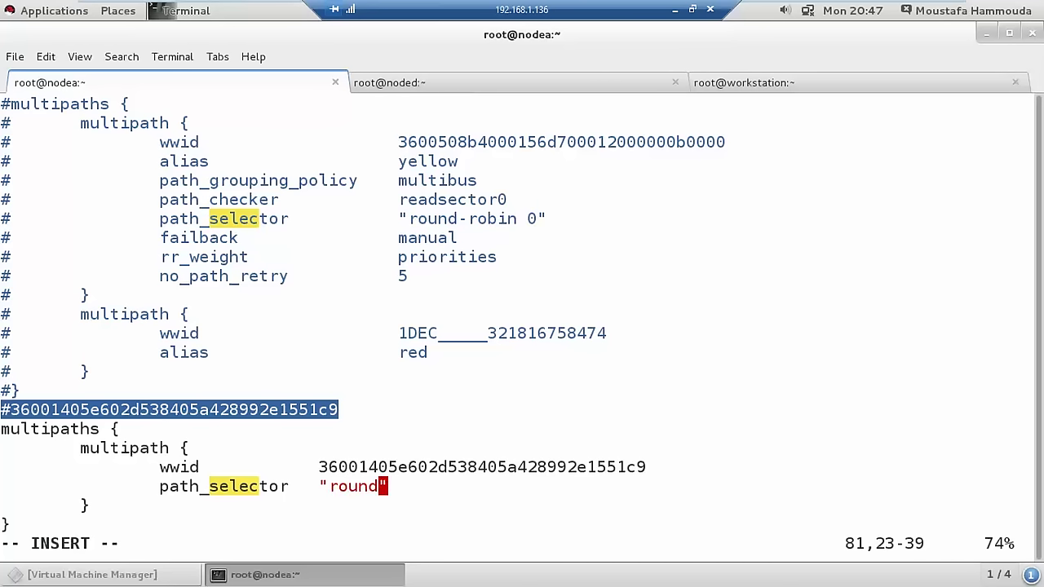
text(-robin)
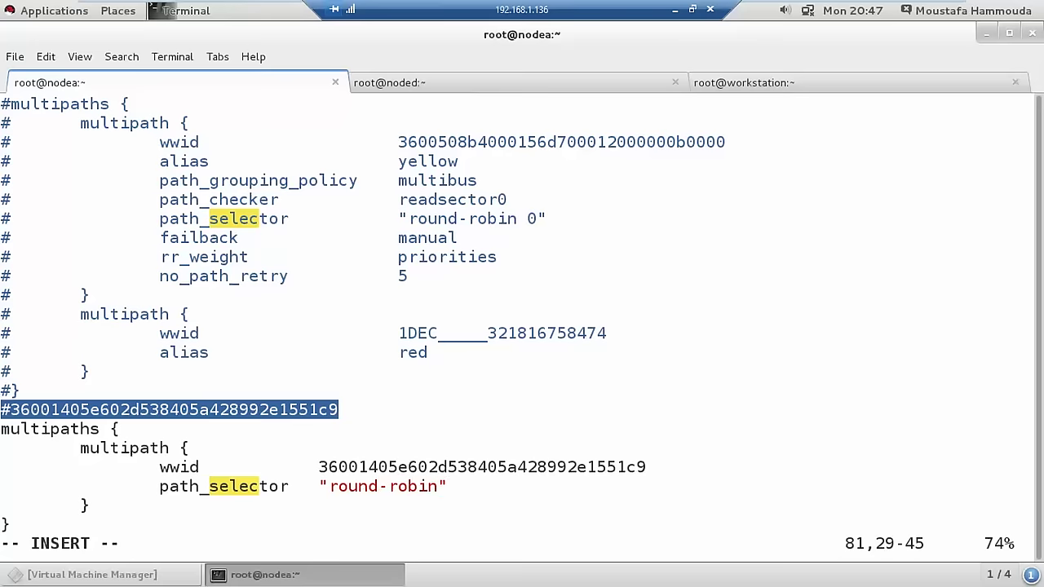
text( 0)
Review the file from the new multipaths block back up to the two defaults sections
key(Up)
key(Up)
key(Up)
key(Up)
key(Up)
key(Up)
key(Up)
key(Up)
key(Up)
key(Up)
key(Up)
key(Up)
key(Up)
key(Up)
key(Up)
key(Up)
key(Up)
key(Up)
key(Up)
key(Up)
key(Up)
key(Up)
key(Up)
key(Up)
key(Up)
key(Up)
key(Up)
key(Up)
key(Up)
key(Up)
key(Up)
key(Up)
key(Up)
key(Up)
key(Up)
key(Up)
key(Up)
key(Up)
key(Up)
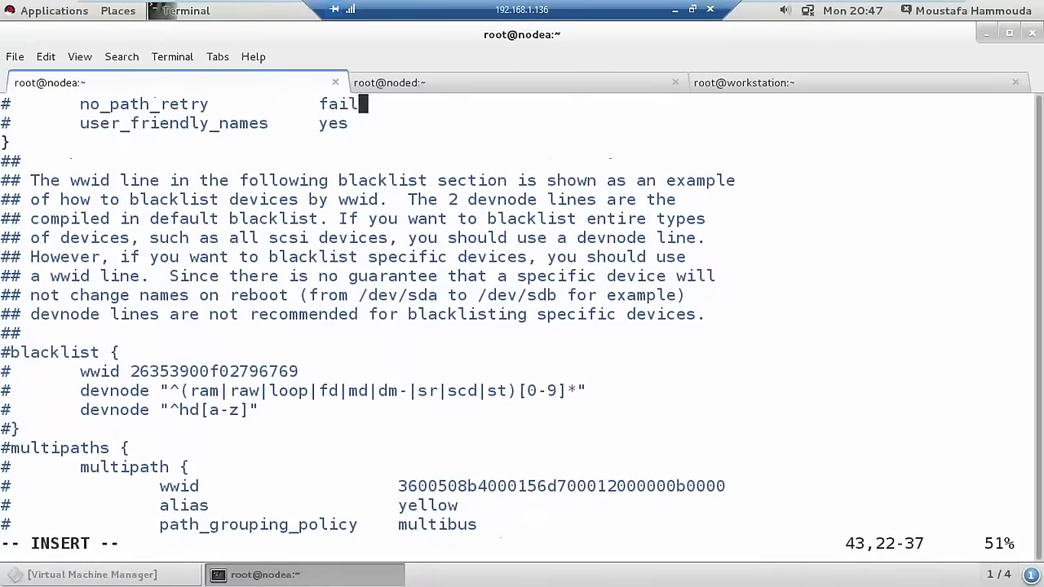
key(Up)
key(Up)
key(Up)
key(Up)
key(Up)
key(Up)
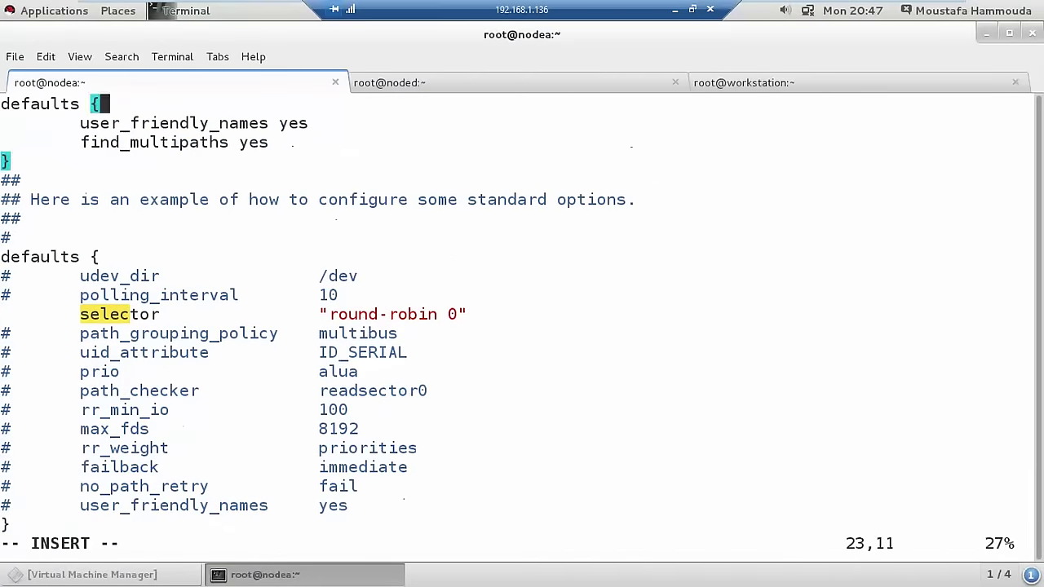
Check the new multipaths block's wwid and path_selector lines against the commented sample multipaths and devices sections around it
key(Down)
key(Down)
key(Down)
key(Down)
key(Down)
key(Down)
key(Down)
key(Down)
key(Down)
key(Down)
key(Down)
key(Down)
key(Down)
key(Down)
key(Down)
key(Down)
key(Down)
key(Down)
key(Down)
key(Down)
key(Down)
key(Down)
key(Down)
key(Down)
key(Down)
key(Down)
key(Down)
key(Down)
key(Down)
key(Down)
key(Down)
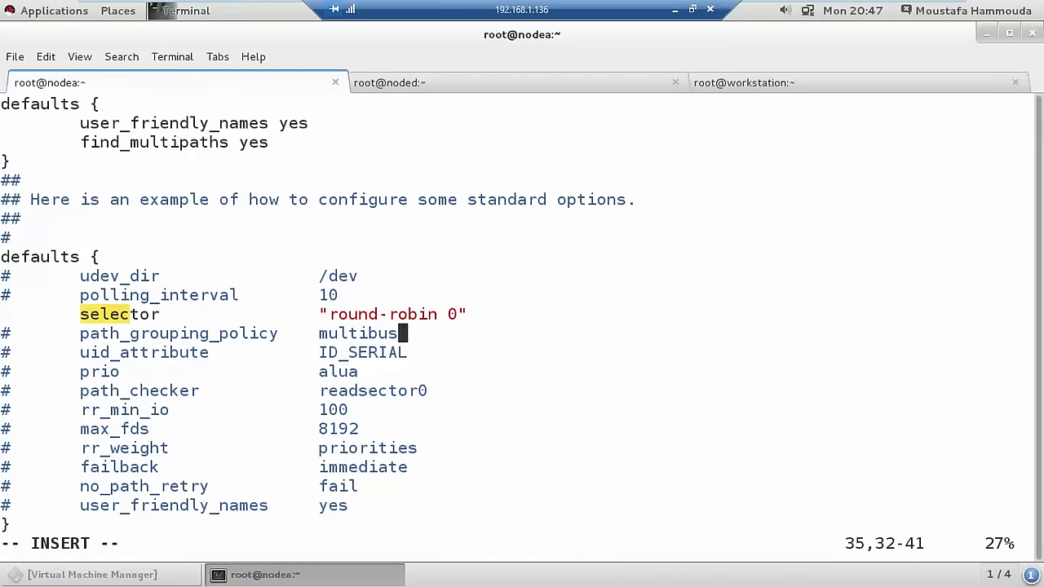
key(Down)
key(Down)
key(Down)
key(Down)
key(Down)
key(Down)
key(Down)
key(Down)
key(Down)
key(Down)
key(Down)
key(Down)
key(Down)
key(Down)
key(Down)
key(Down)
key(Down)
key(Down)
key(Down)
key(Down)
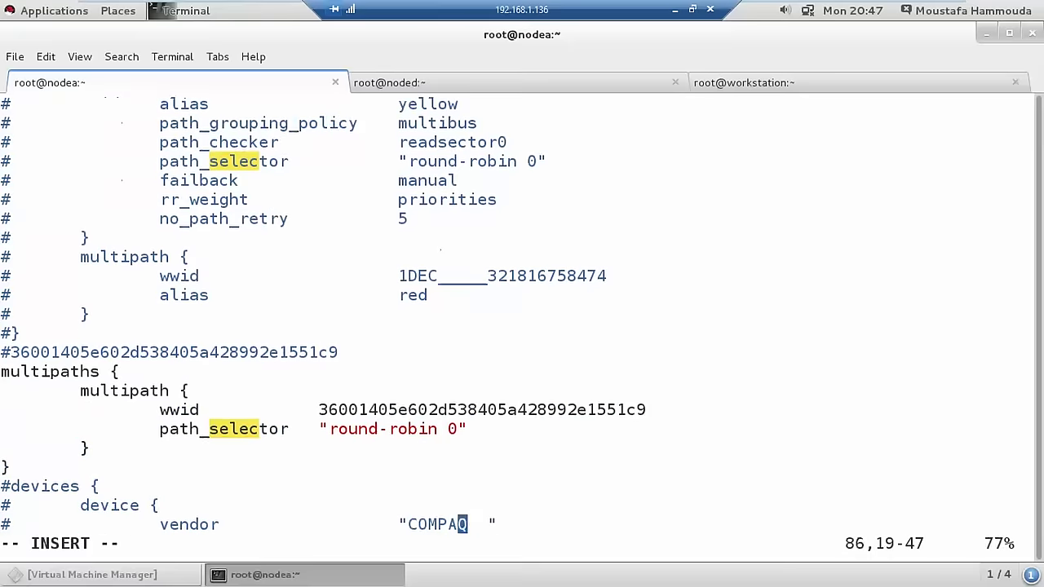
key(Up)
key(Up)
key(Up)
key(Up)
key(Up)
key(Up)
key(Up)
key(Up)
key(Up)
key(Up)
key(Up)
key(Up)
key(Up)
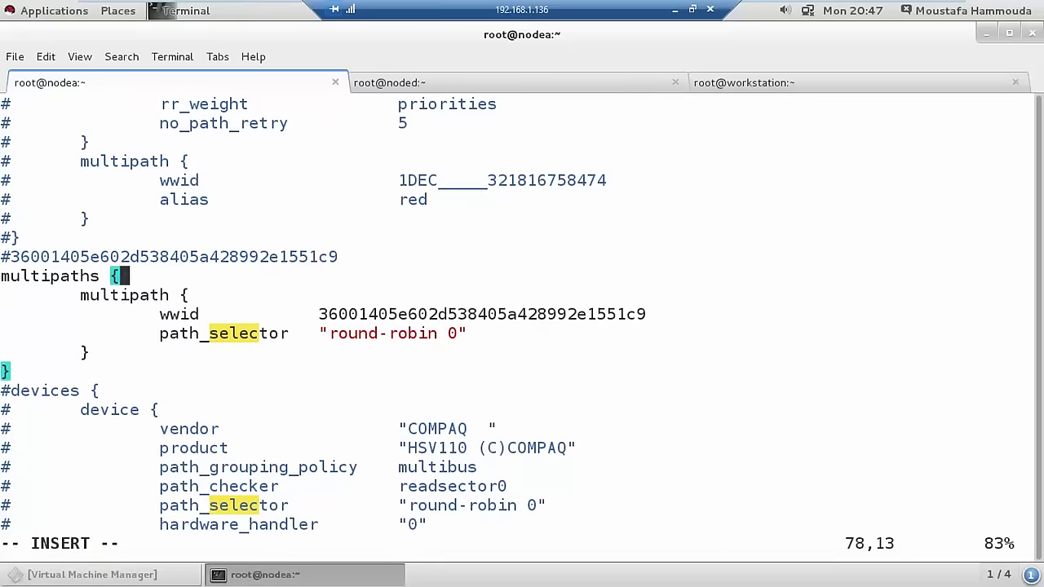
key(Down)
key(Down)
key(Down)
key(Up)
key(Up)
key(Up)
key(Up)
key(Up)
key(Up)
key(Up)
key(Up)
key(Up)
key(Up)
key(Up)
key(Up)
key(Up)
key(Up)
key(Up)
key(Up)
key(Up)
key(Up)
key(Up)
key(Up)
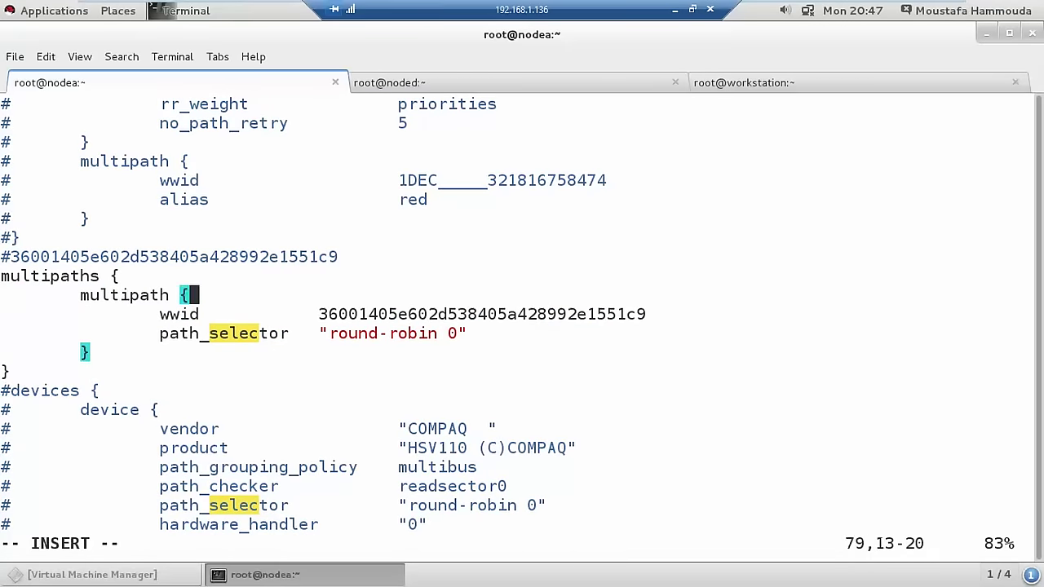
key(Down)
key(Down)
key(Down)
key(Down)
key(Down)
key(Down)
key(Down)
key(Down)
key(Down)
key(Down)
key(Down)
key(Down)
key(Down)
key(Down)
key(Down)
key(Down)
key(Down)
key(Down)
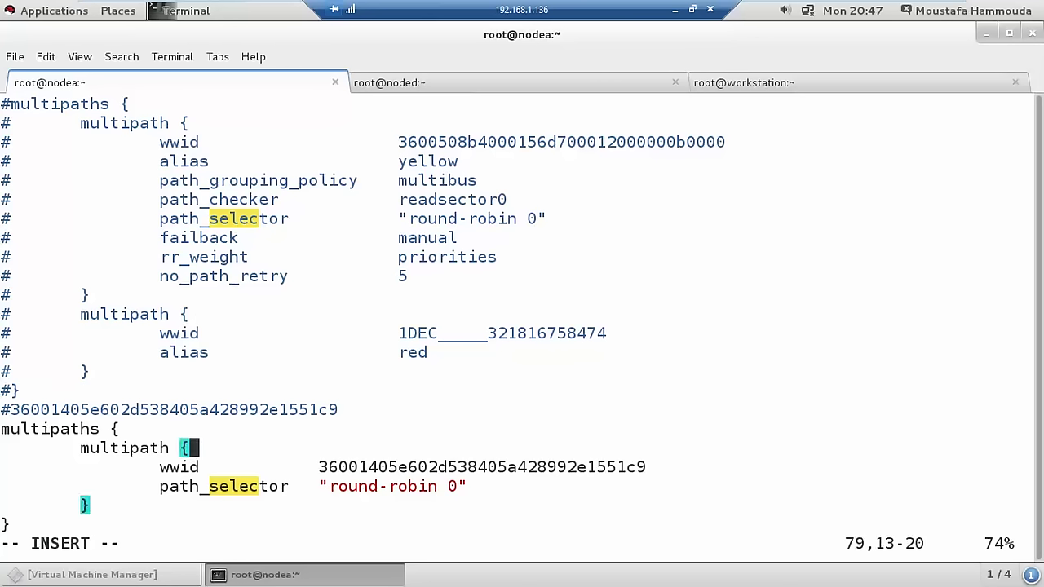
key(Down)
key(Down)
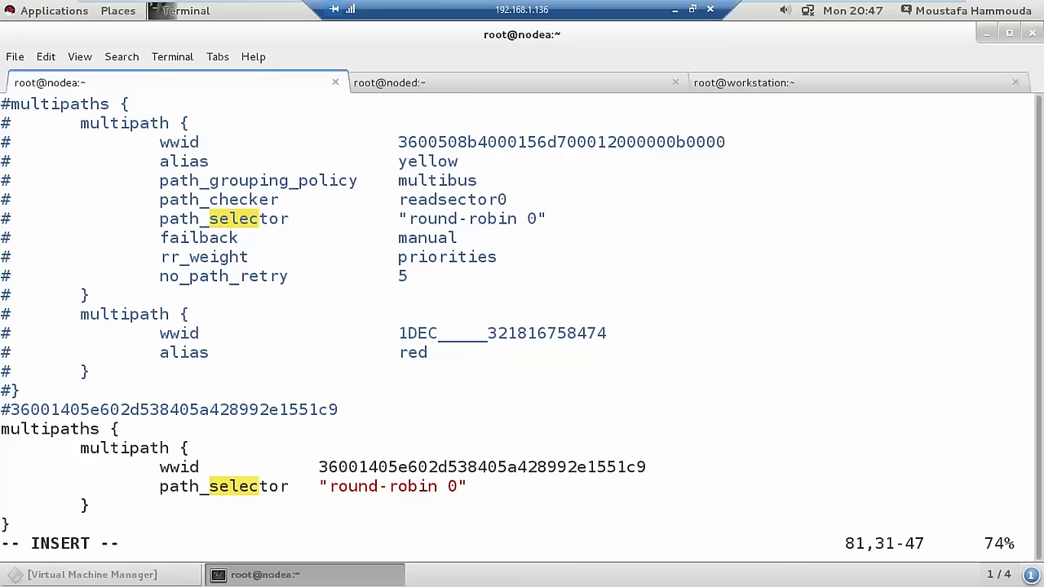
Save /etc/multipath.conf and quit vim to return to the nodea shell
key(Escape)
text(:wq)
key(Return)
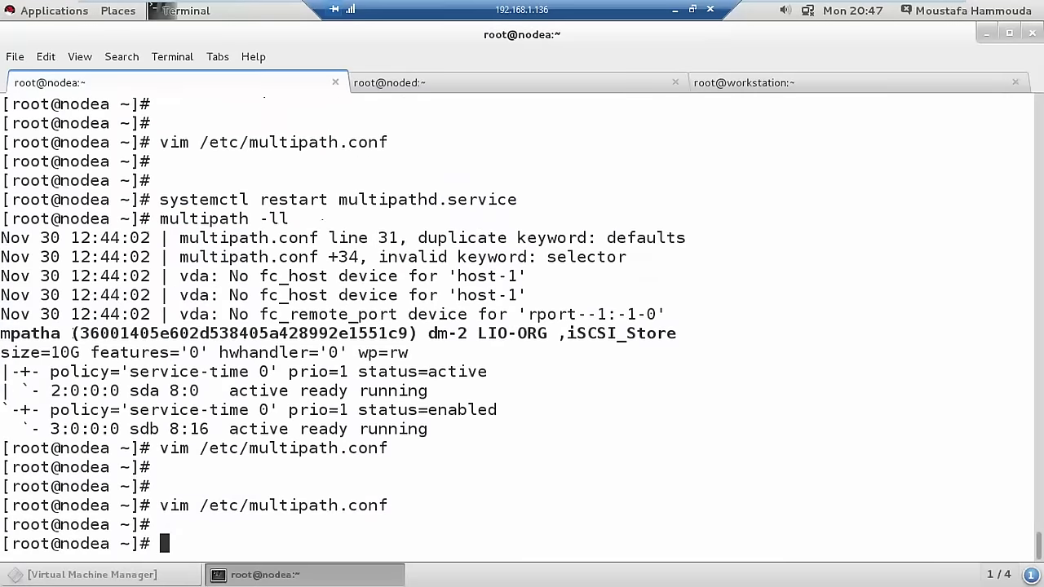
Restart the multipathd service on nodea with the service command
key(Return)
key(Return)
text(service )
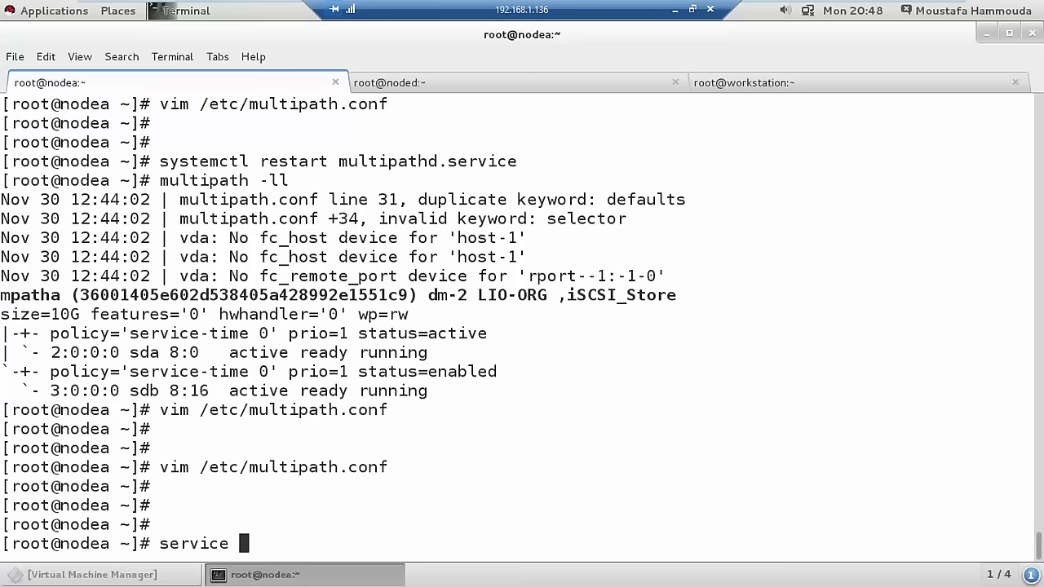
text(multipathd)
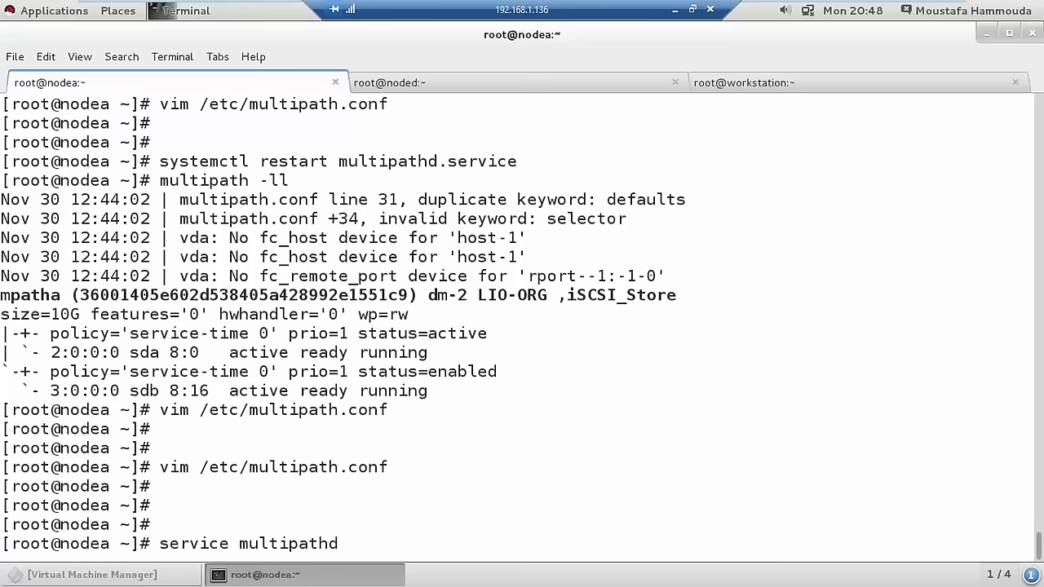
text(restart)
key(Return)
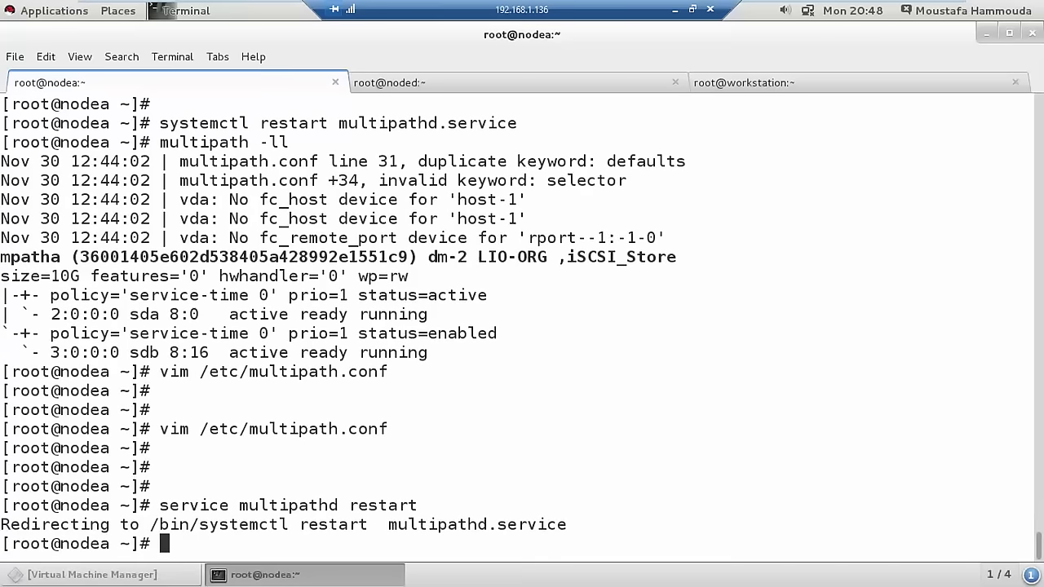
Display nodea's multipath topology with multipath -ll
key(Return)
key(Return)
key(Up)
key(Up)
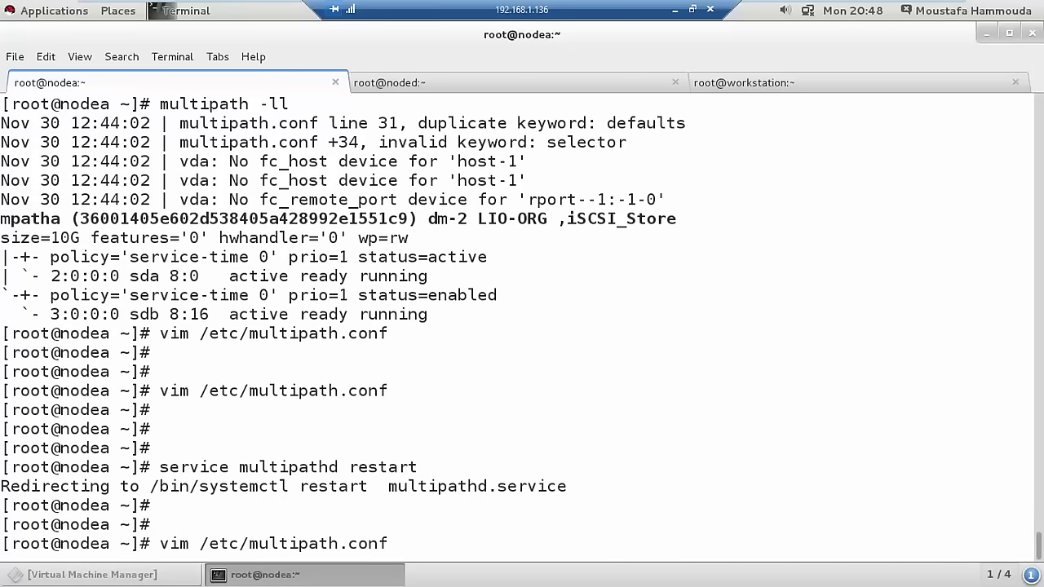
key(Up)
key(Return)
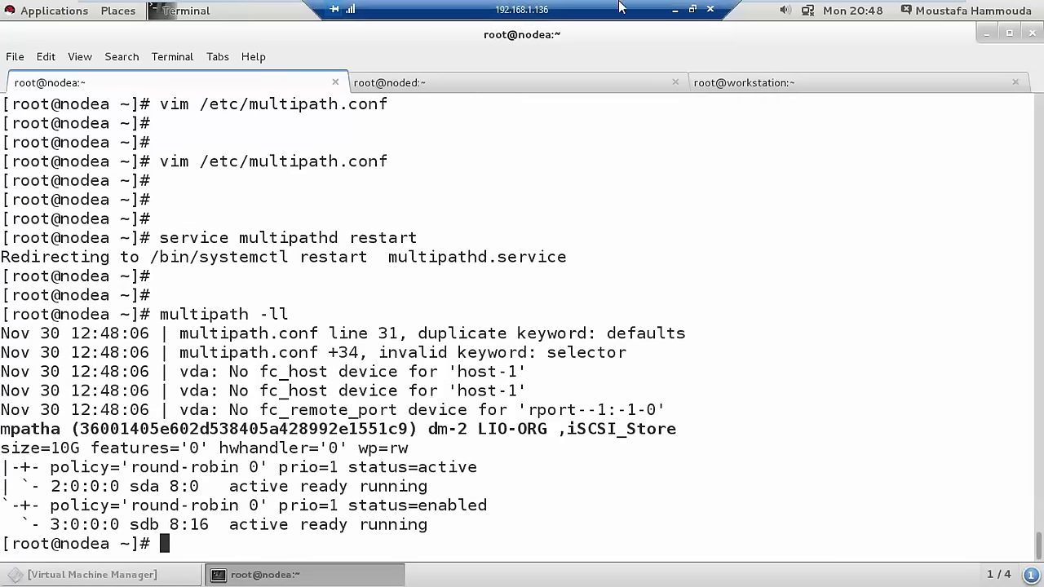
Check the Adobe Connect meeting chat, and compare mpatha's path policy between the earlier and latest multipath -ll outputs in the nodea terminal
click(675, 9)
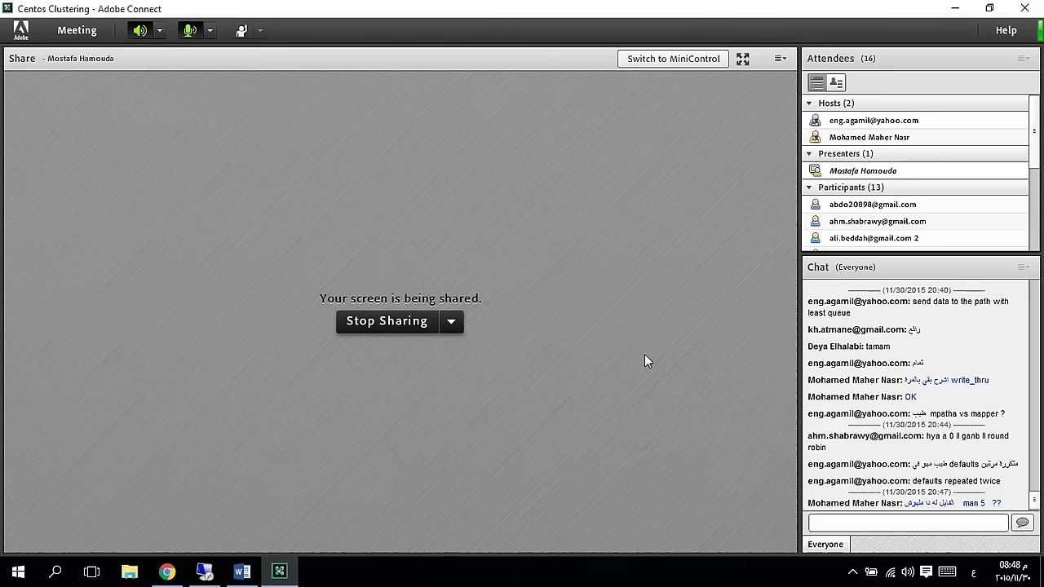
click(204, 572)
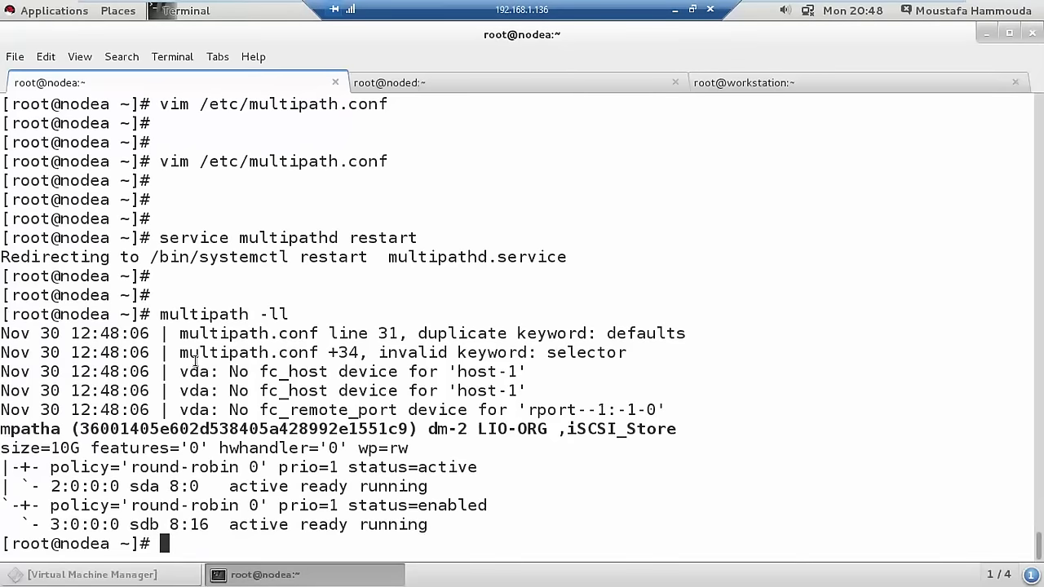
scroll(195, 362, up, 1)
scroll(195, 362, up, 3)
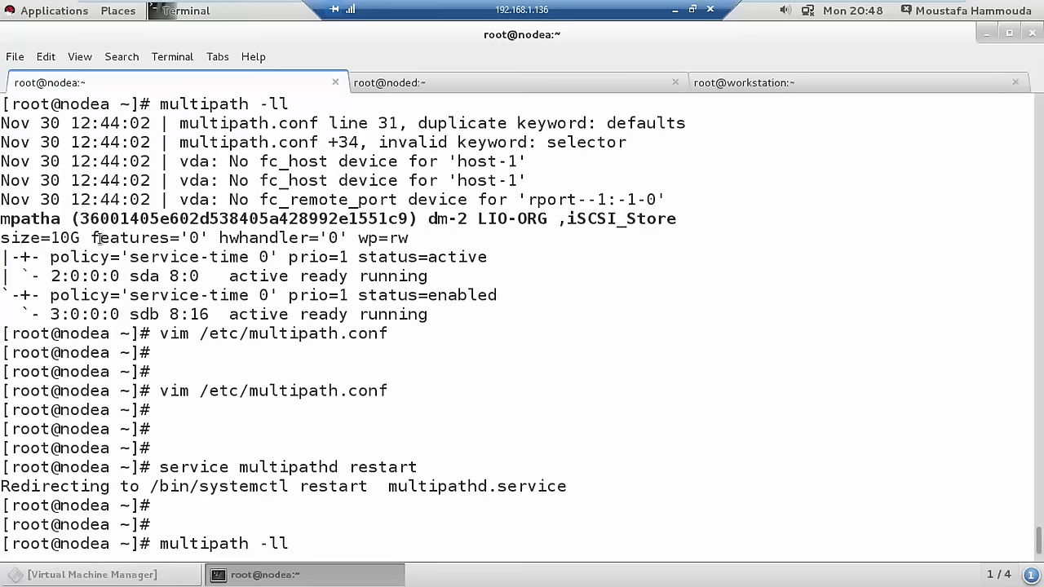
drag(162, 258, 281, 259)
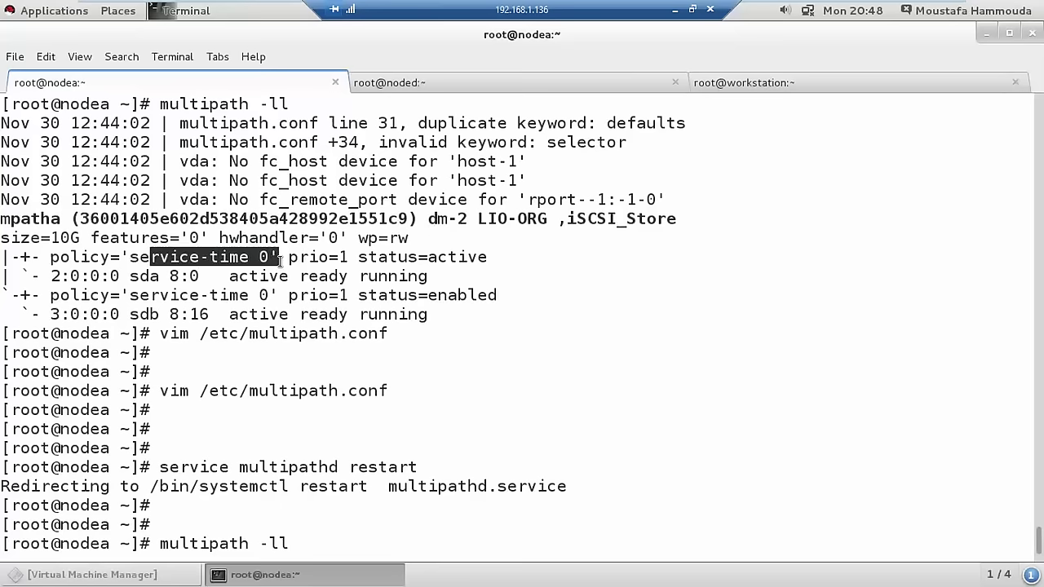
key(Return)
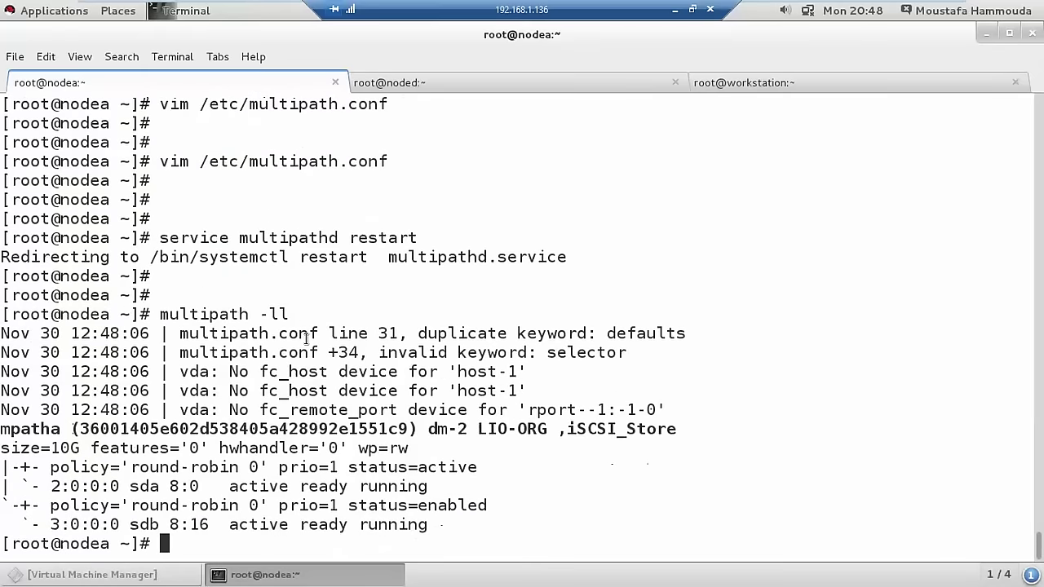
drag(131, 468, 260, 468)
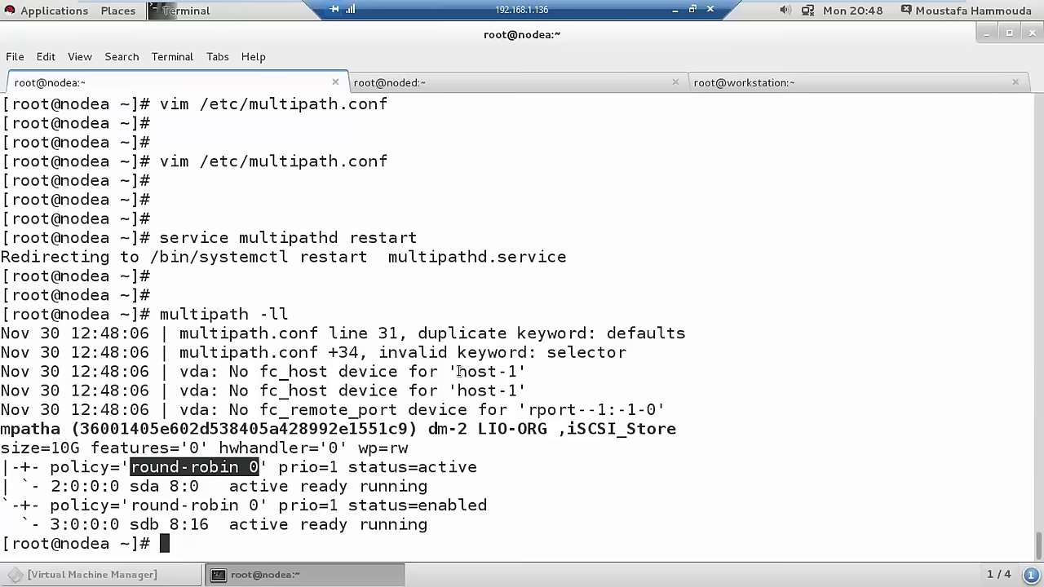
Visit the Adobe Connect meeting, return to the remote desktop and unlock its screen with the account password
click(674, 9)
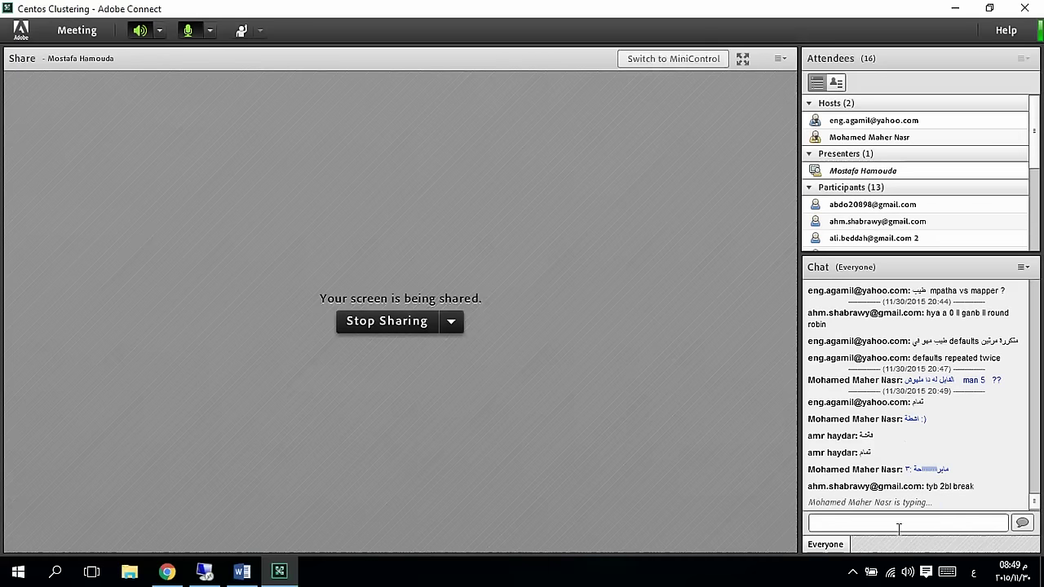
click(854, 571)
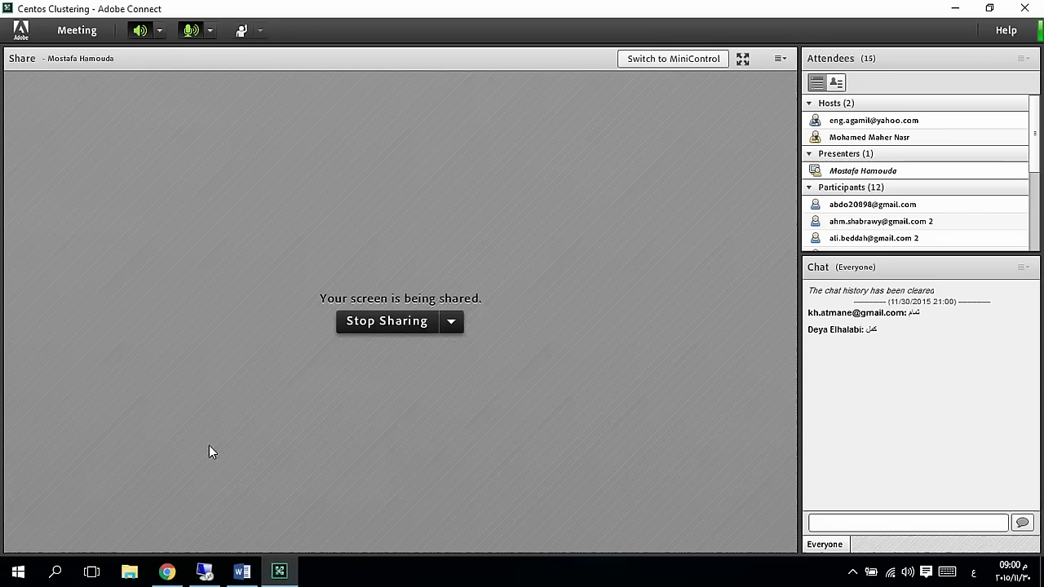
click(204, 572)
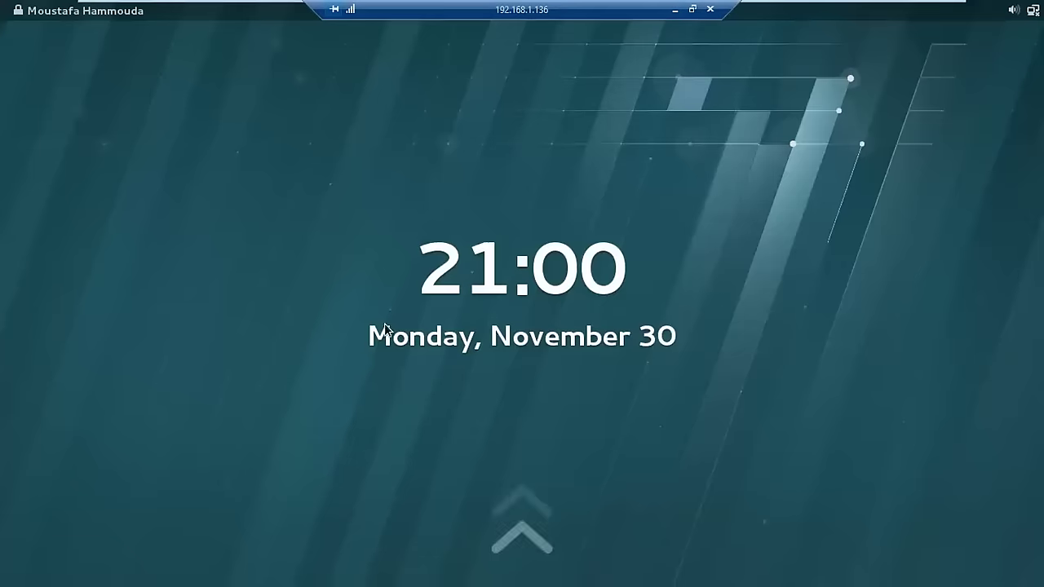
click(406, 312)
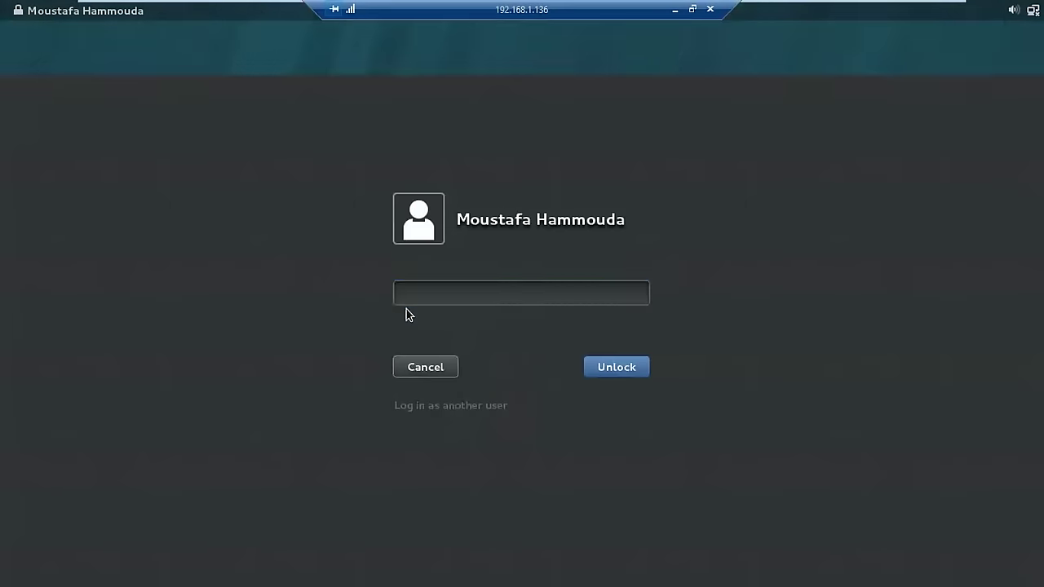
text(•••••)
key(Return)
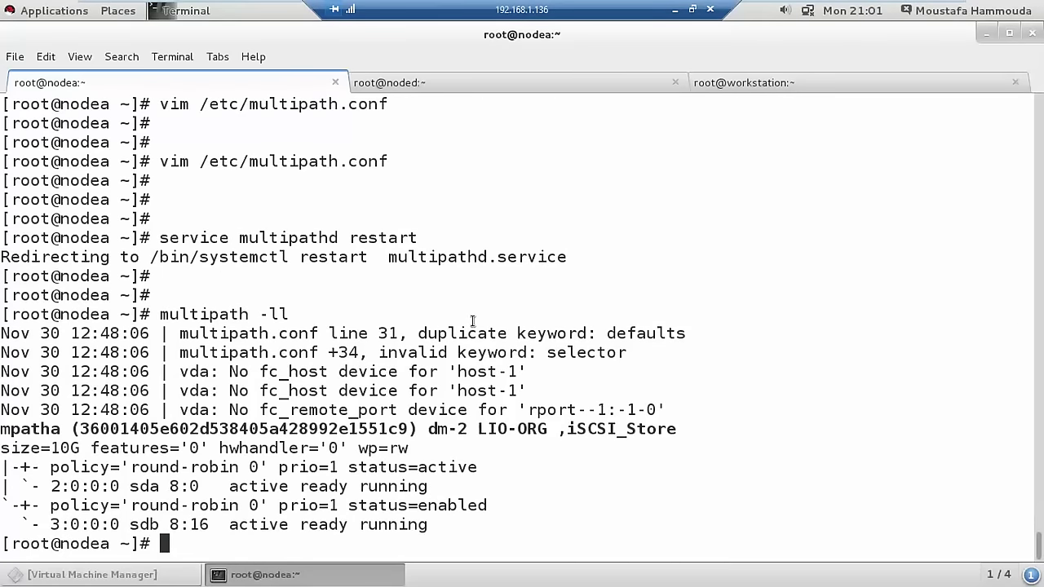
List nodea's disks and partitions with fdisk -l and its block devices with lsblk
text(fdisk -l)
key(Return)
text(l)
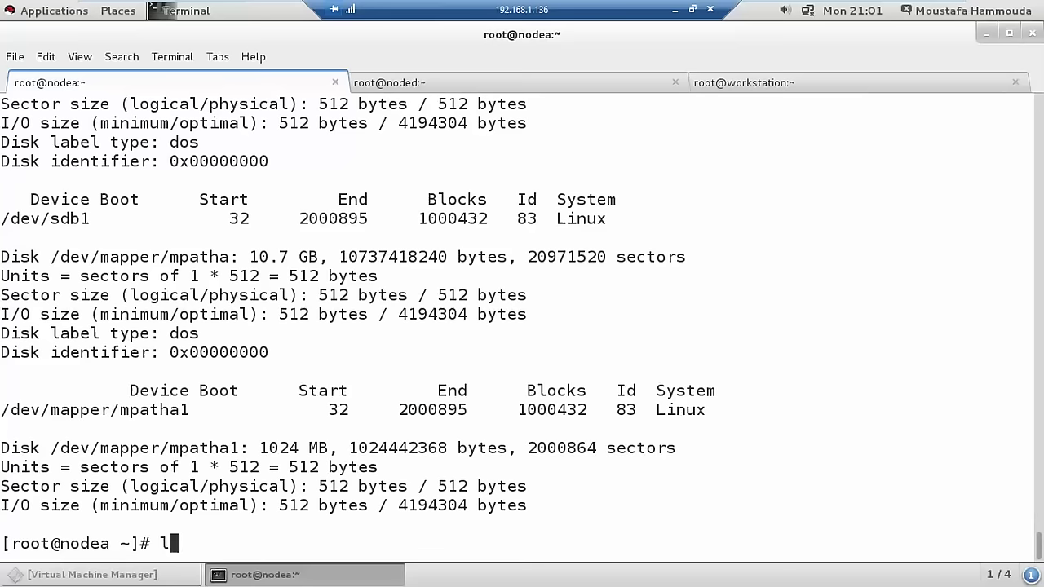
text(sblk)
key(Return)
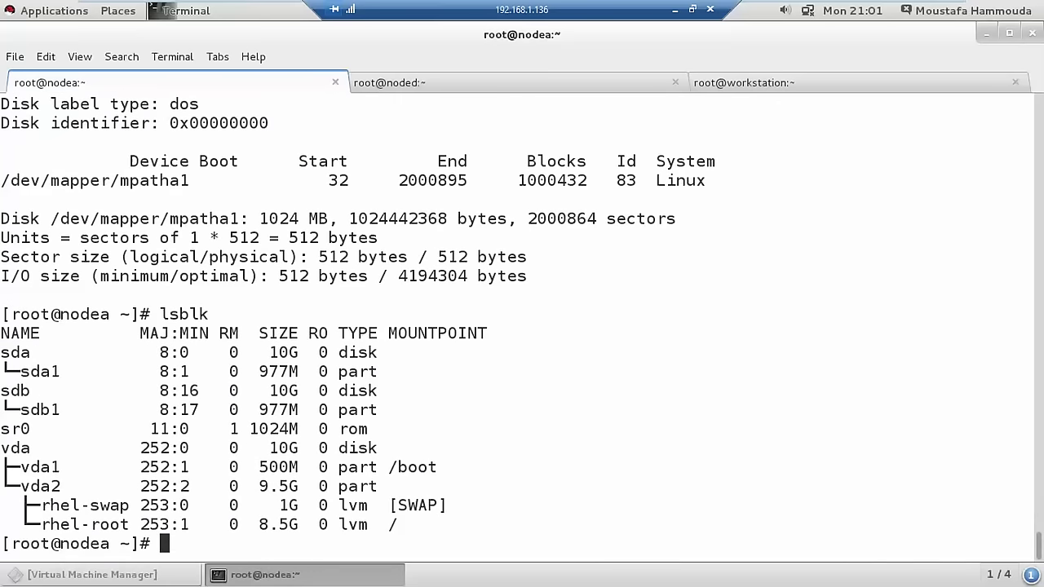
key(Return)
key(Return)
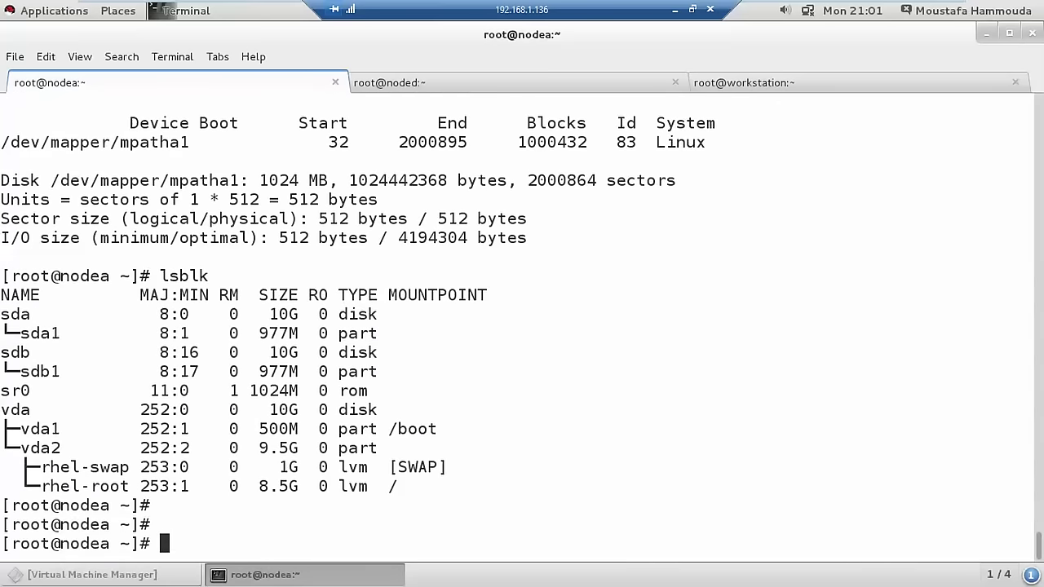
Clear the terminal and list all disks again with fdisk -l
text(fdisk -l)
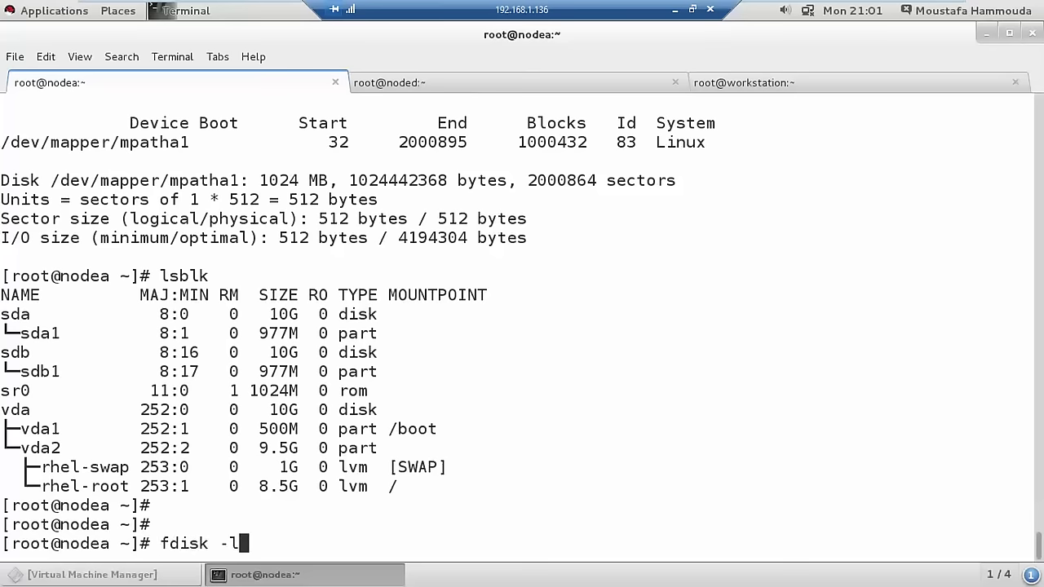
key(ctrl+l)
key(Return)
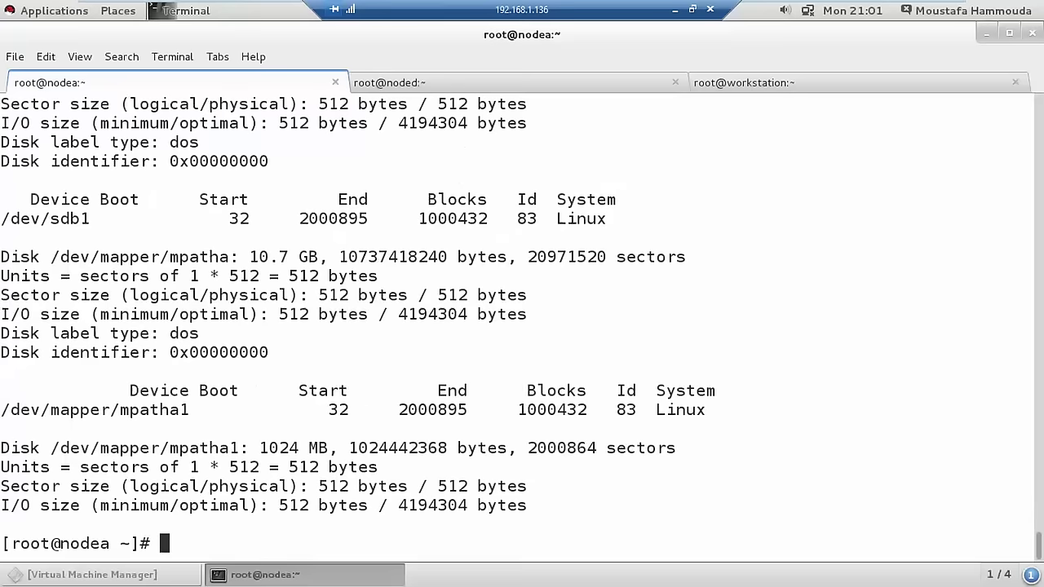
List the partition table of only the multipath device with fdisk -l /dev/mapper/mpatha
key(Up)
text(/dev/map)
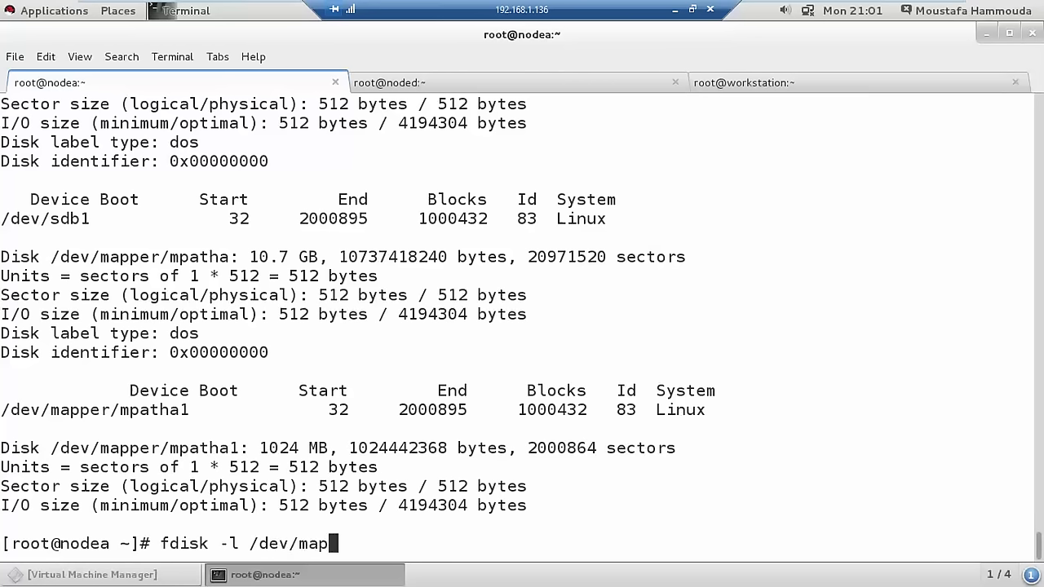
text(p)
key(BackSpace)
key(BackSpace)
key(BackSpace)
text(p)
key(BackSpace)
text(apper/mpa)
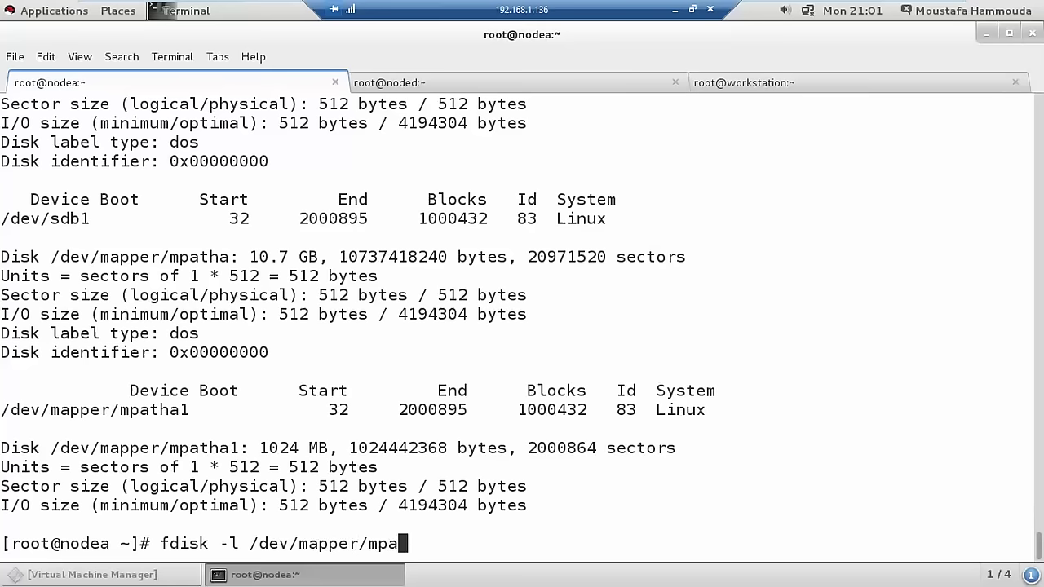
text(tha)
key(Return)
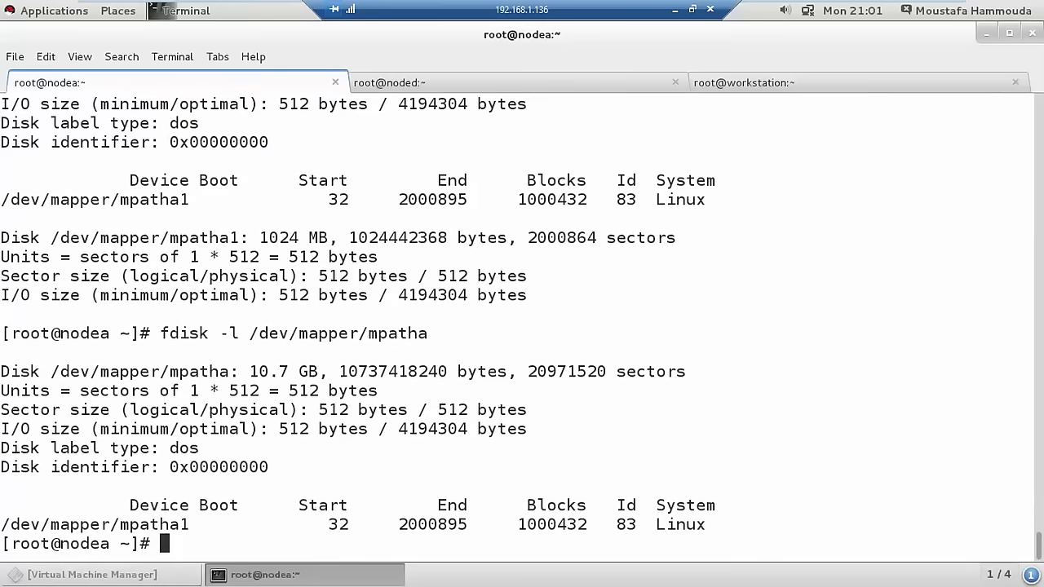
Clear the terminal and rerun fdisk -l /dev/mapper/mpatha so only its partition table is shown
key(ctrl+l)
key(Up)
key(Return)
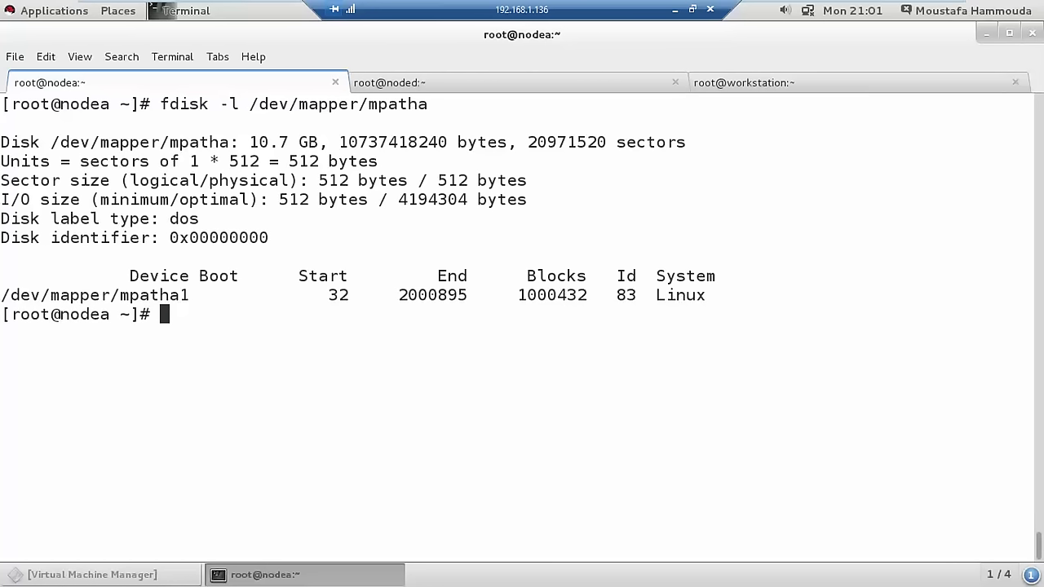
Compose a mount command for the mpatha multipath device under /dev/mapper
text(mount /dev/)
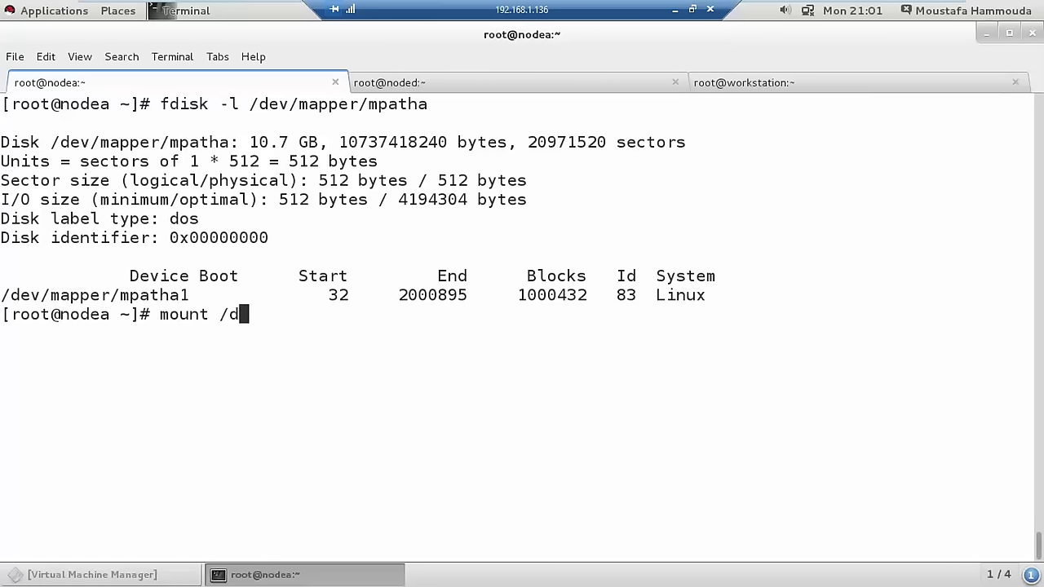
text(mapper/mpatha)
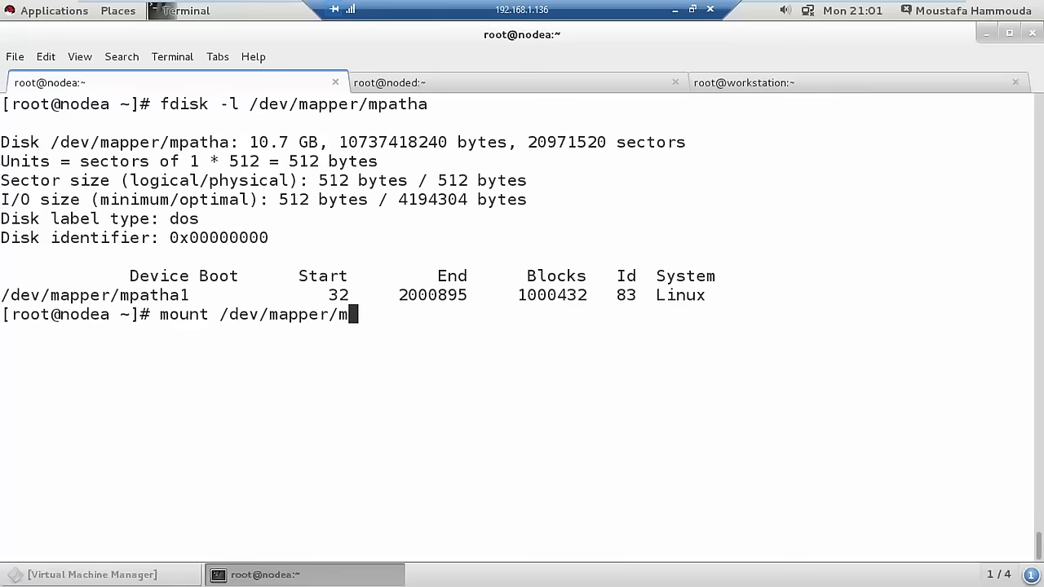